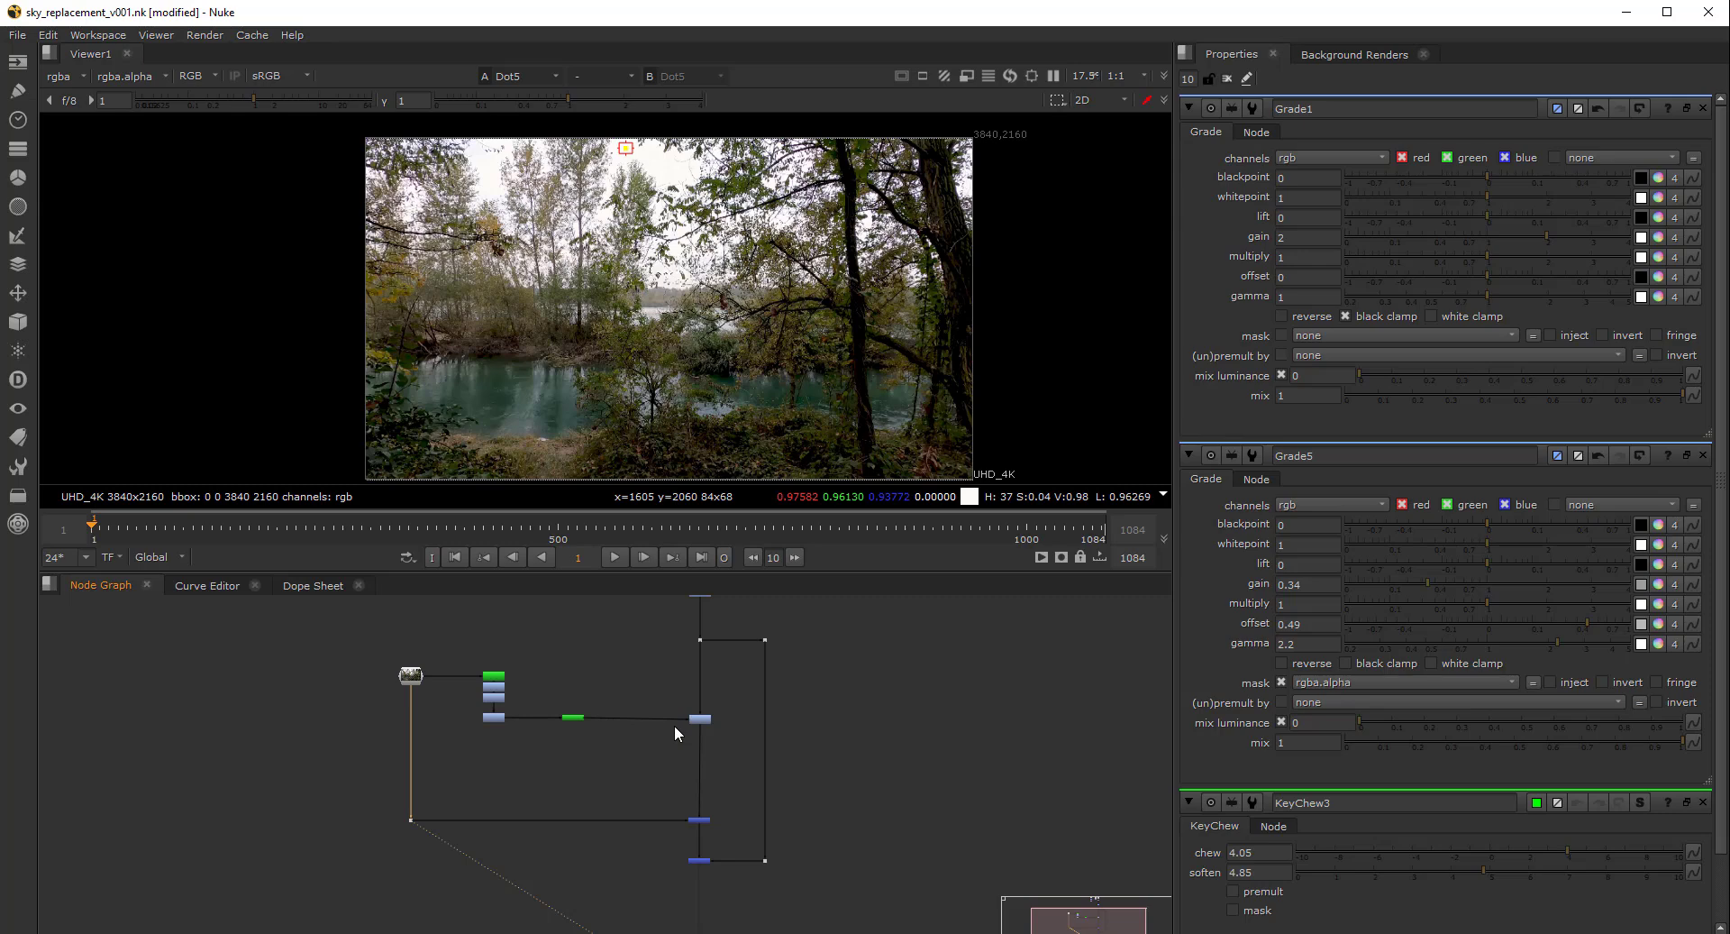
# Examine the bright sky and tree detail in the original plate, comparing it with the reformatted cloud image
pyautogui.scroll(3, 610, 180)
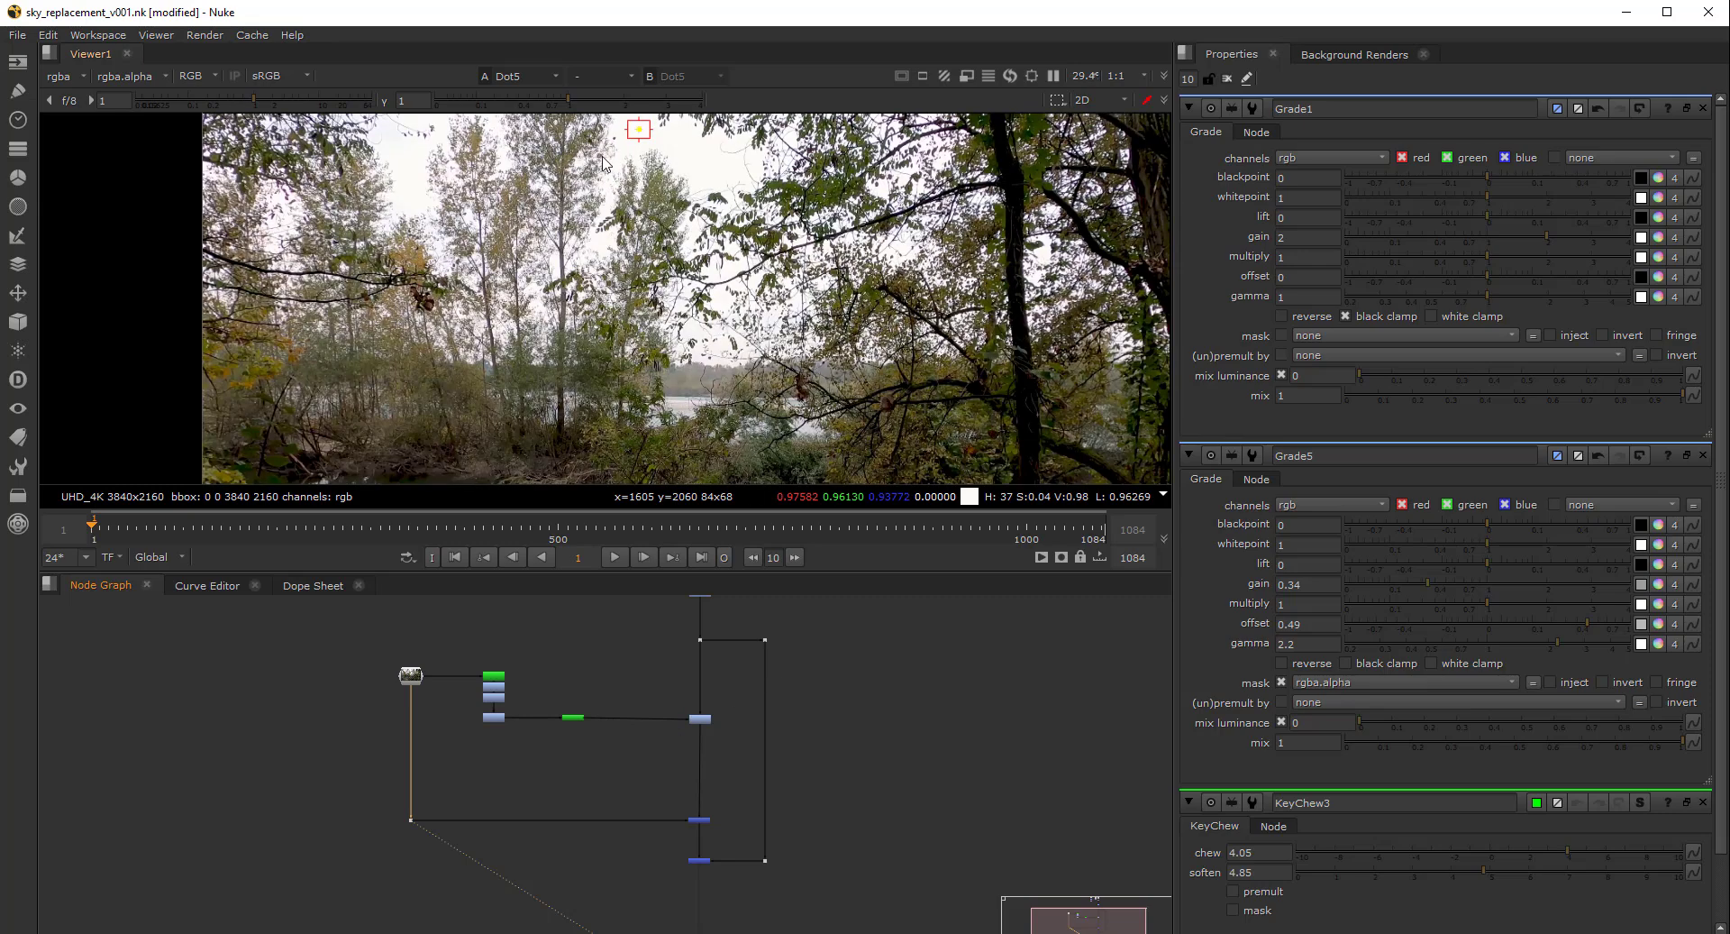
pyautogui.scroll(-1, 587, 263)
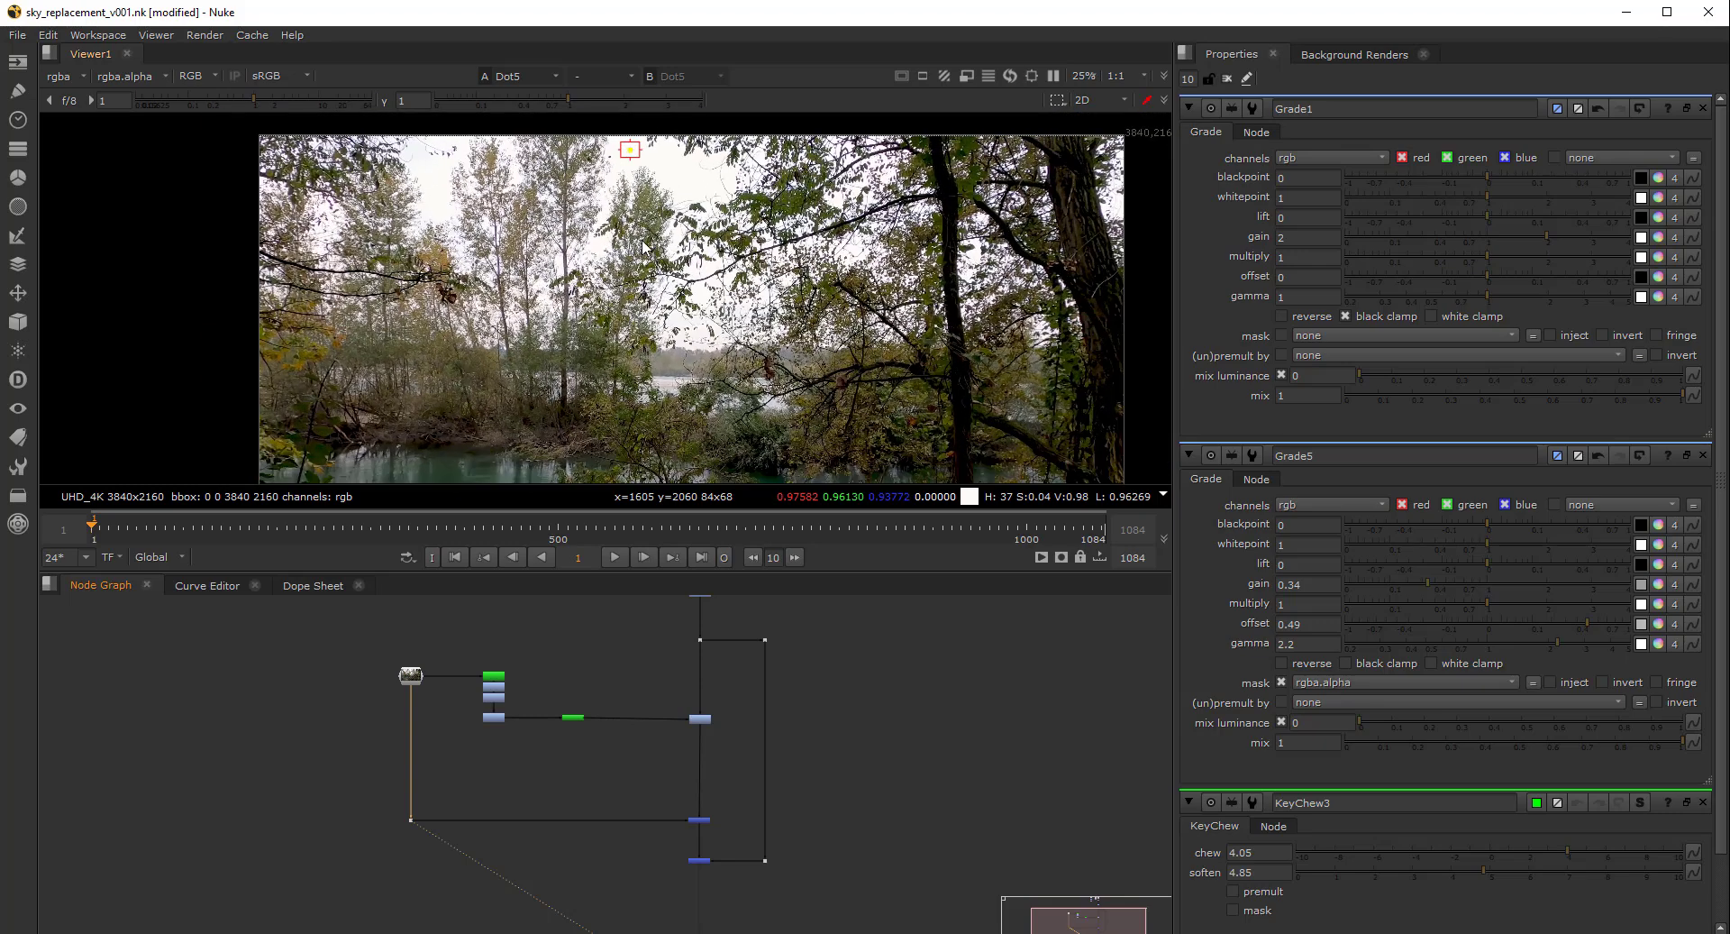
pyautogui.scroll(2, 599, 225)
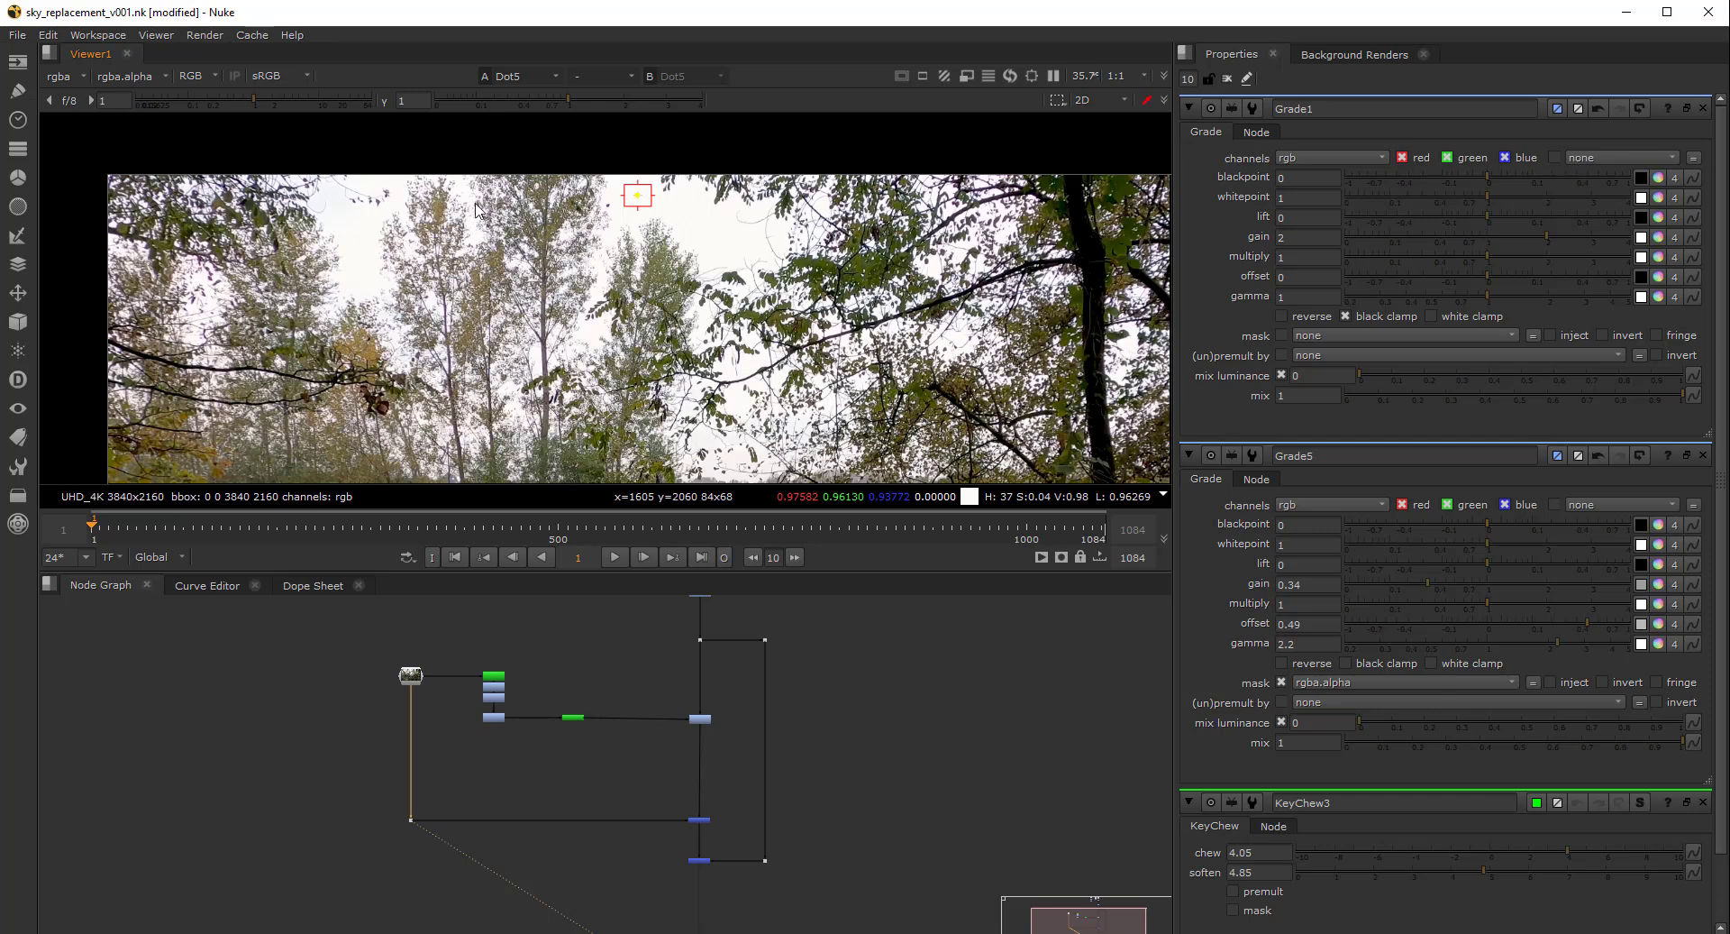
pyautogui.moveTo(542, 695); pyautogui.dragTo(510, 769, button='middle')
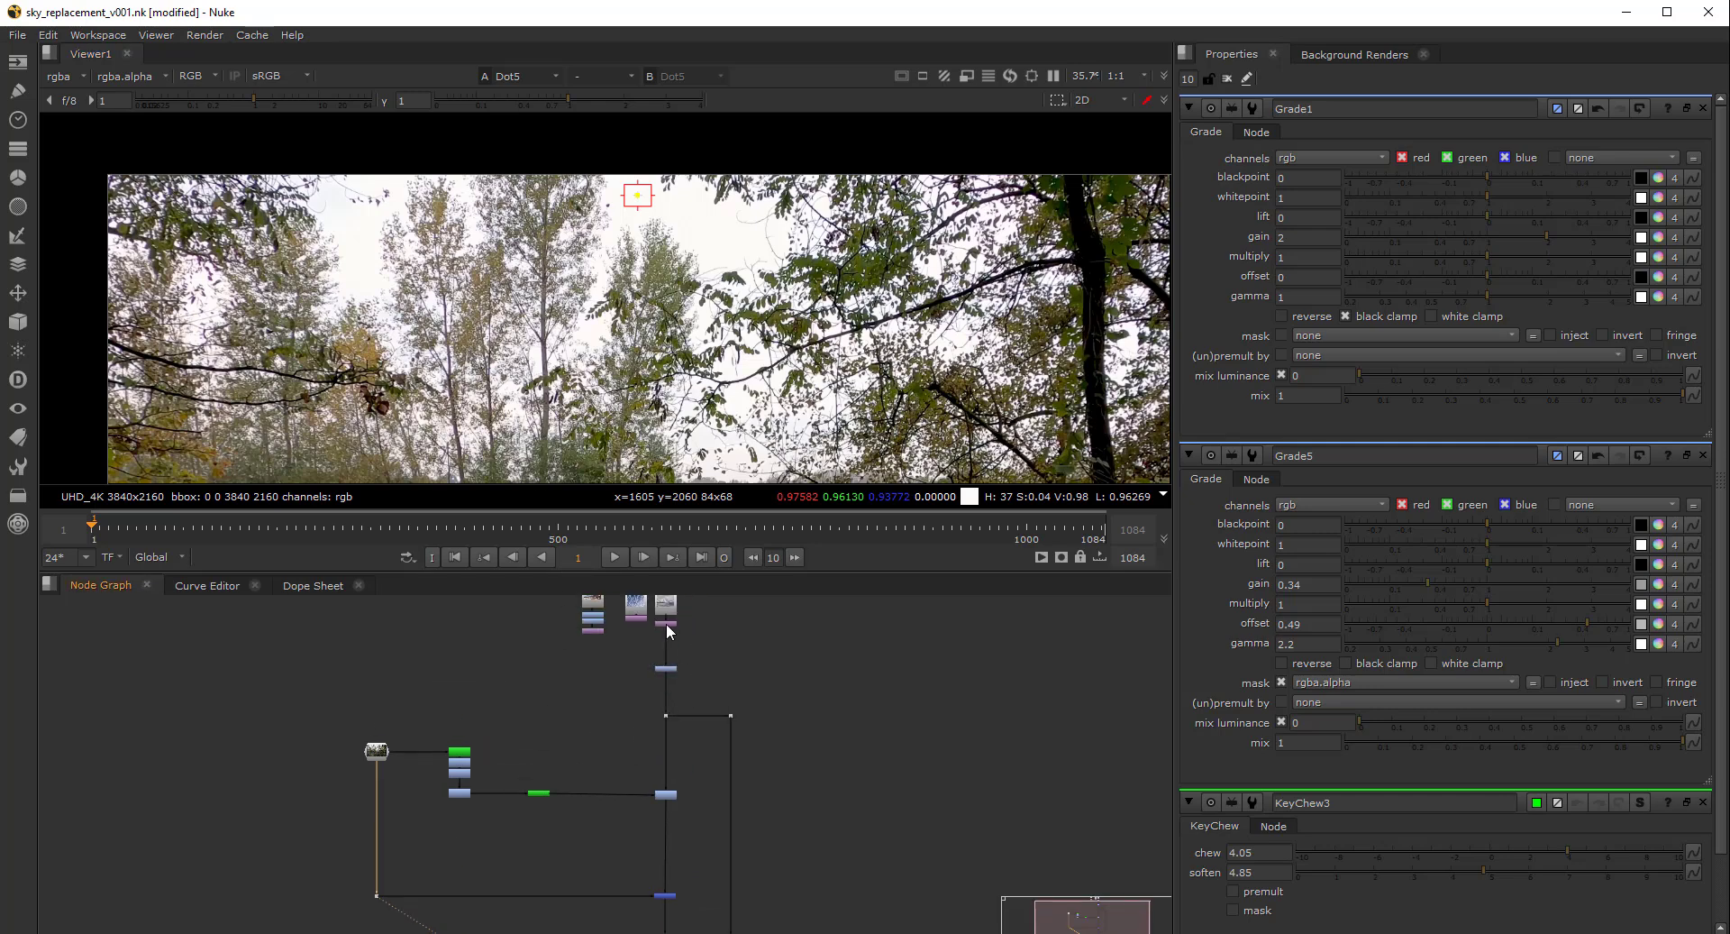
pyautogui.press('1')
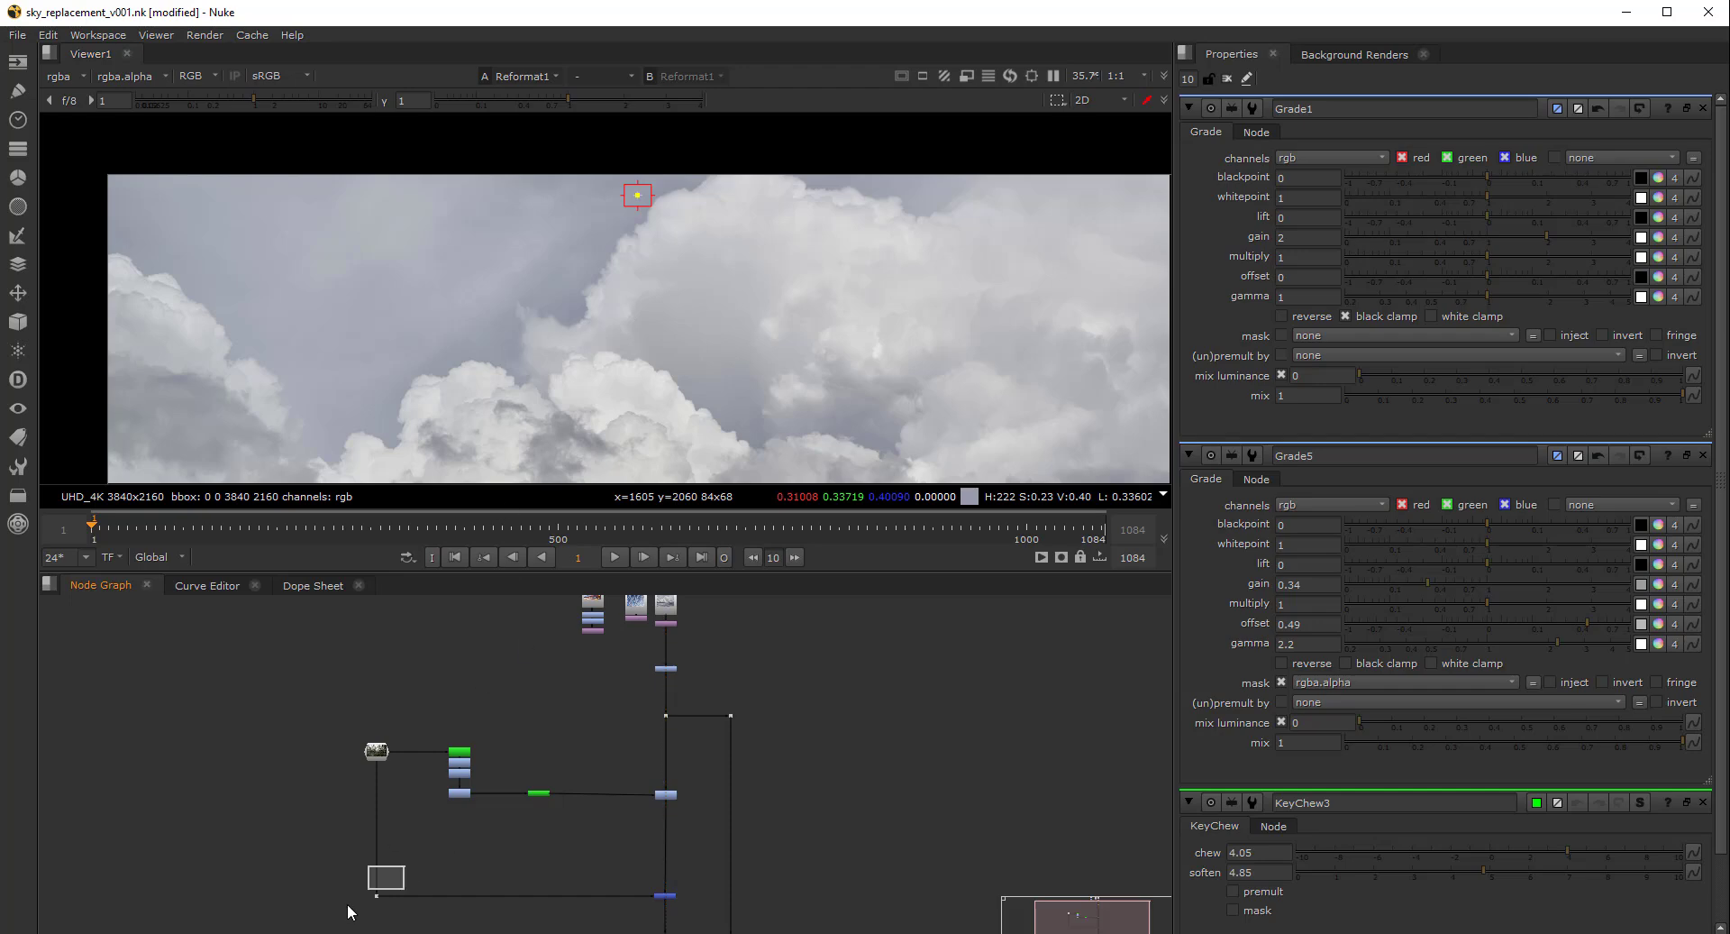
pyautogui.click(376, 895)
pyautogui.press('1')
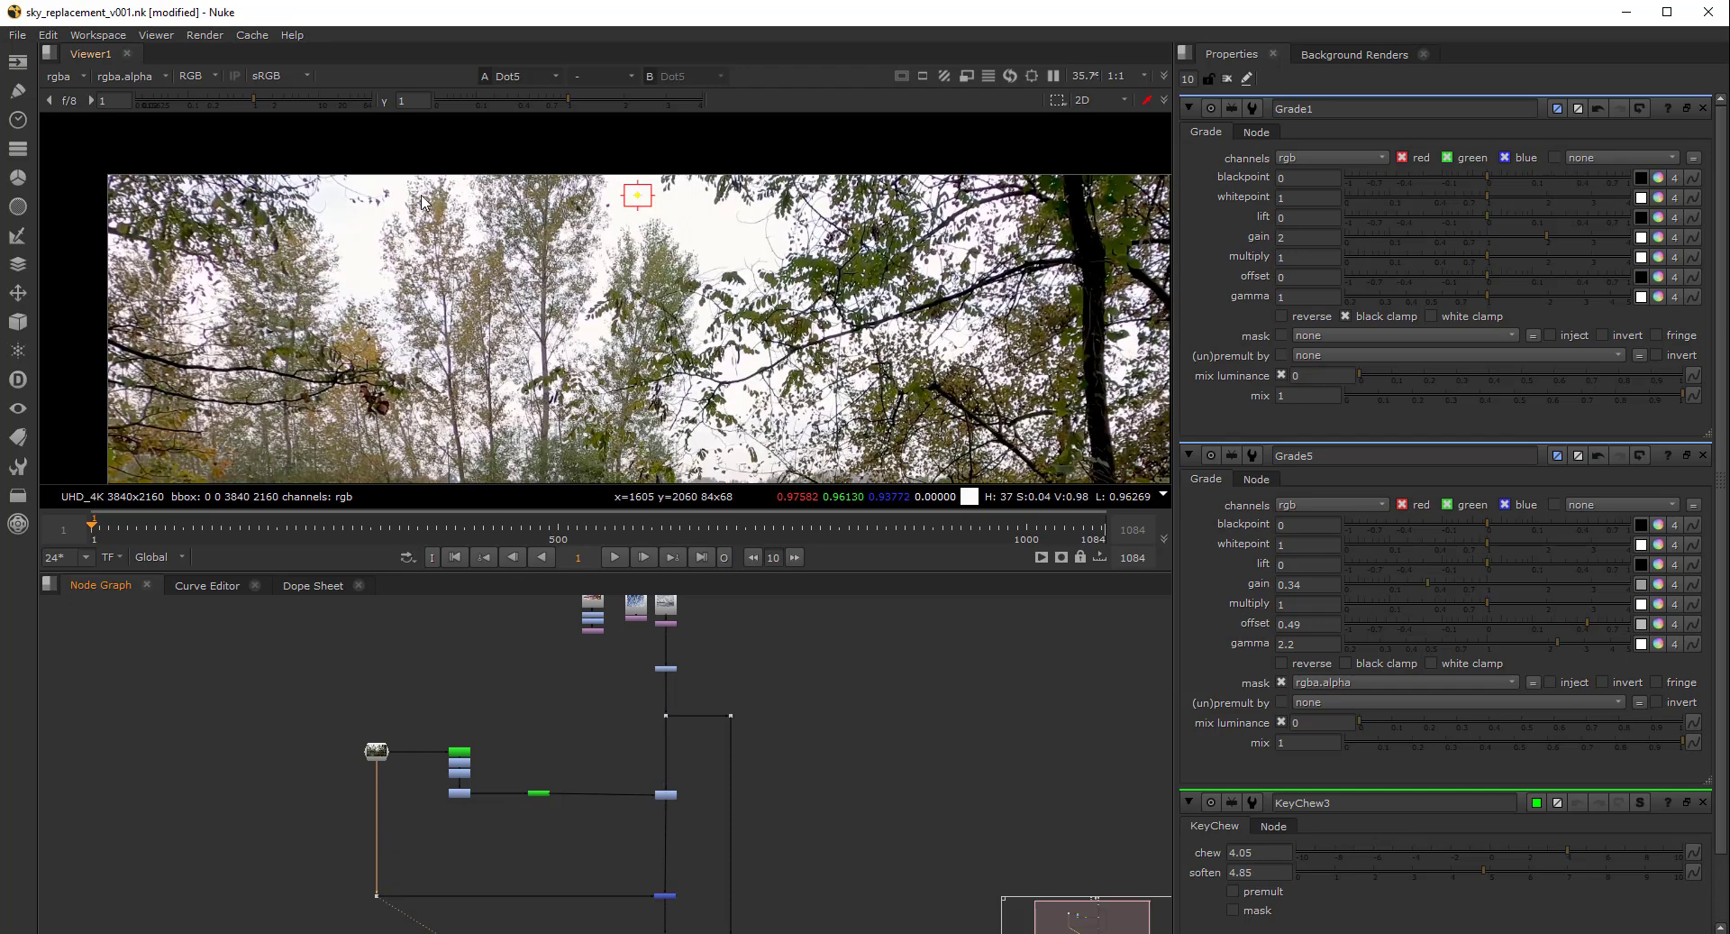
pyautogui.scroll(4, 424, 201)
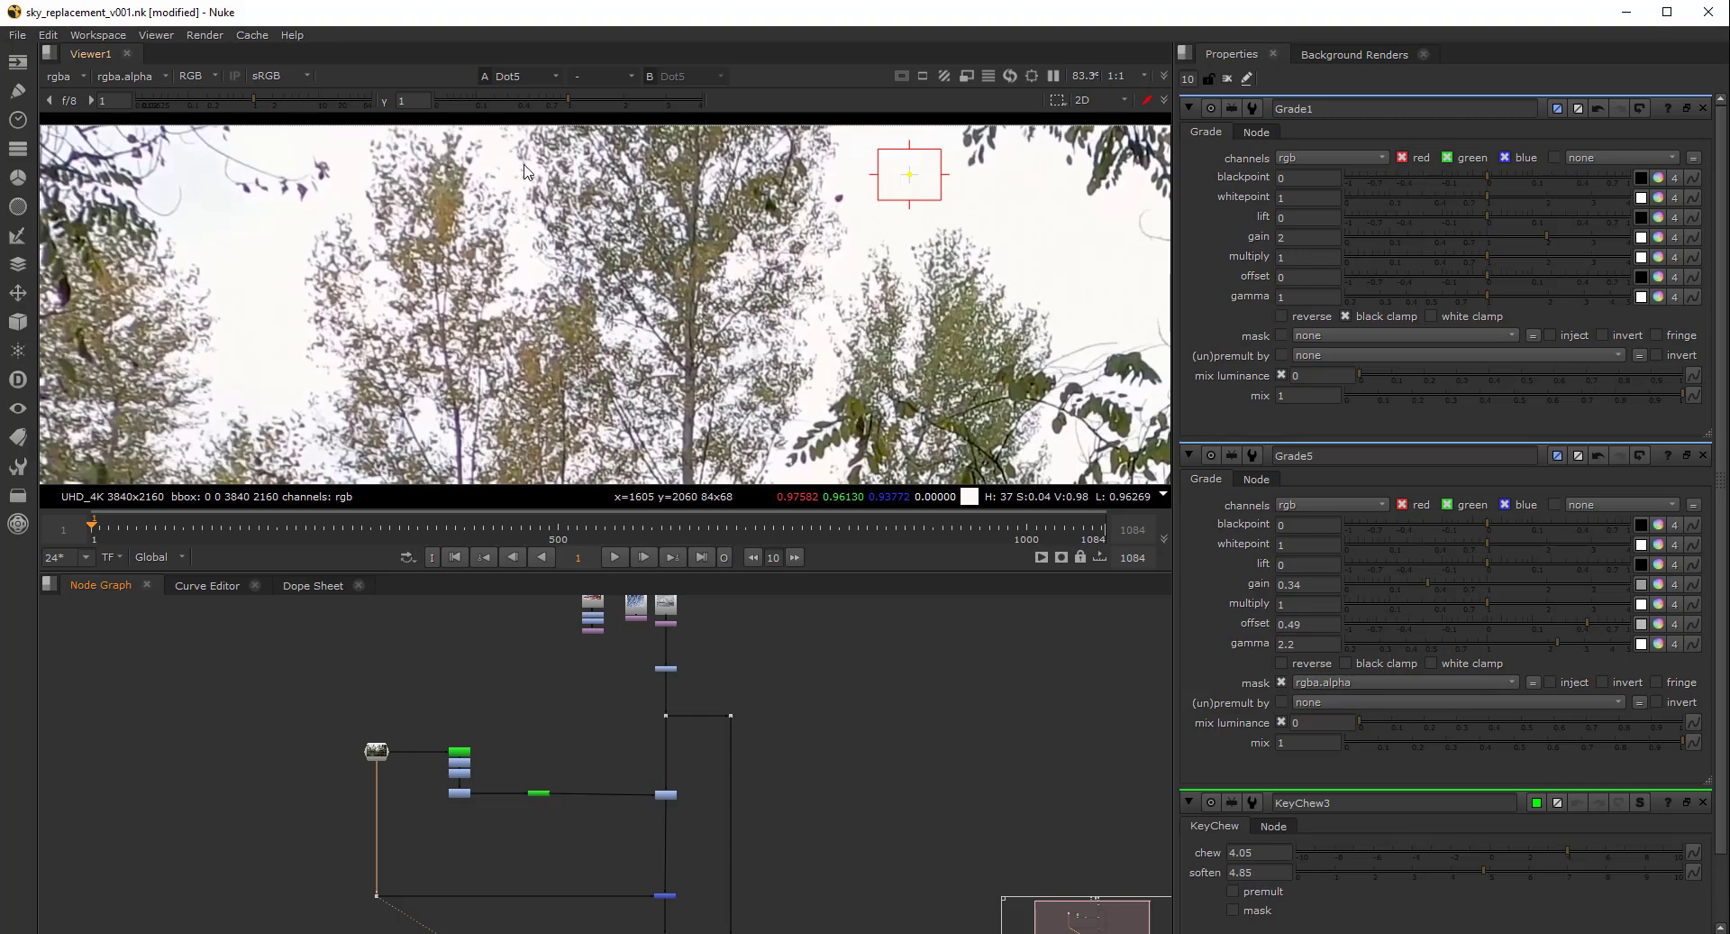
pyautogui.scroll(-3, 833, 386)
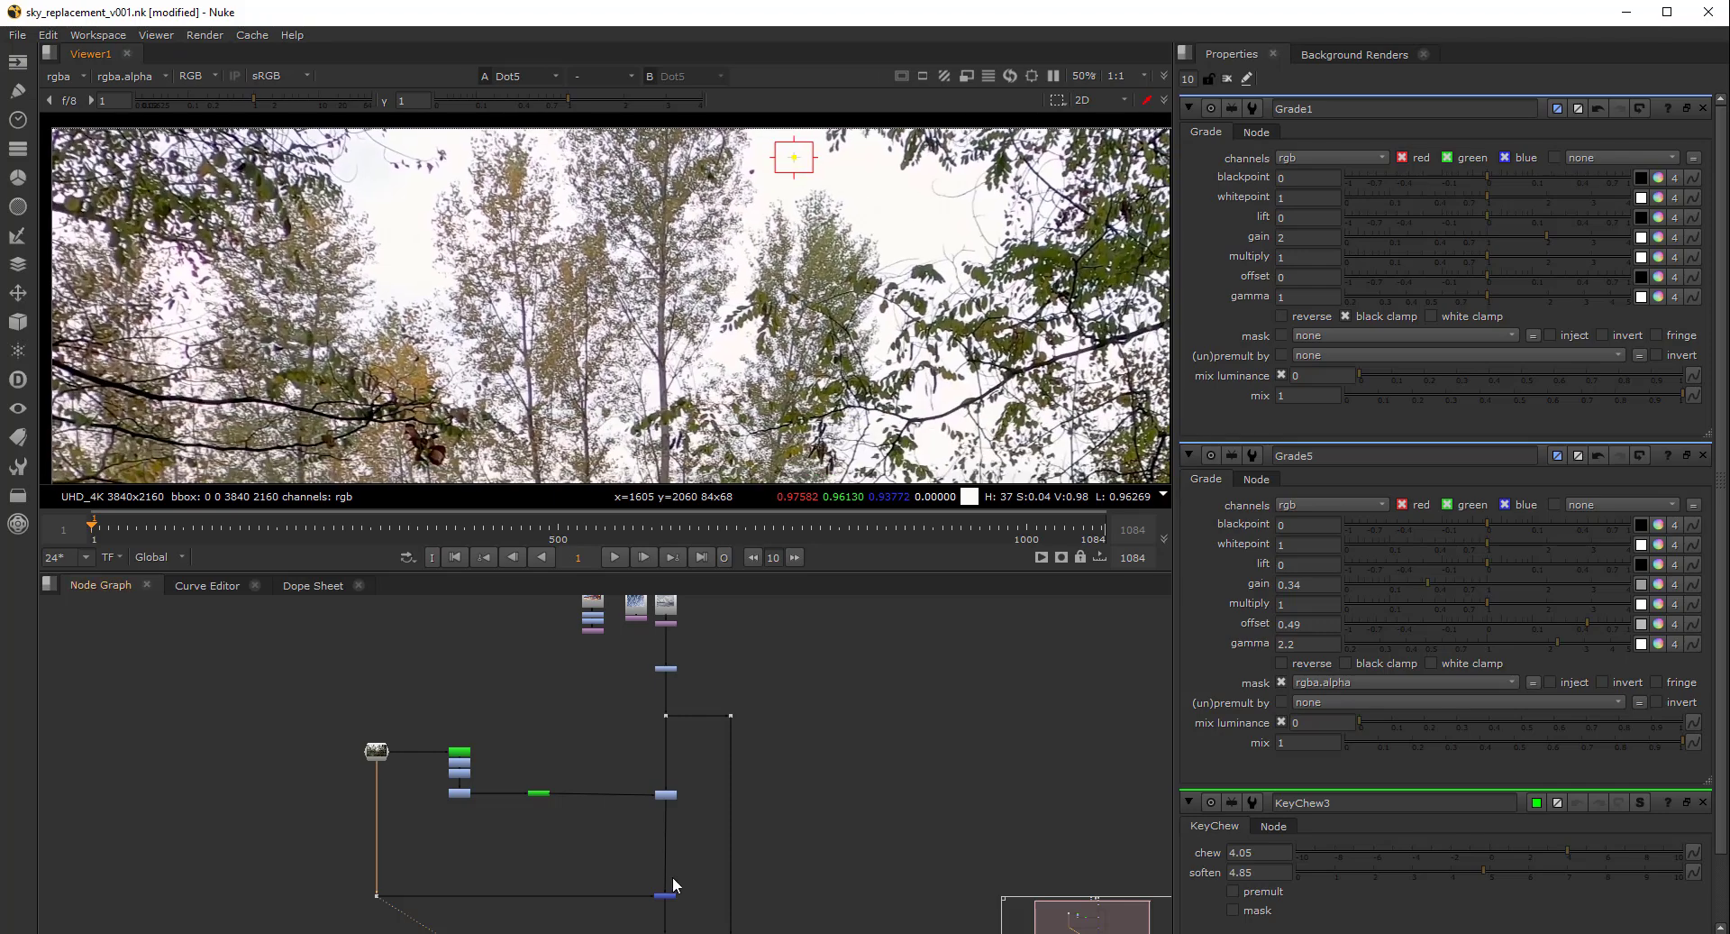
pyautogui.moveTo(662, 851); pyautogui.dragTo(661, 775, button='middle')
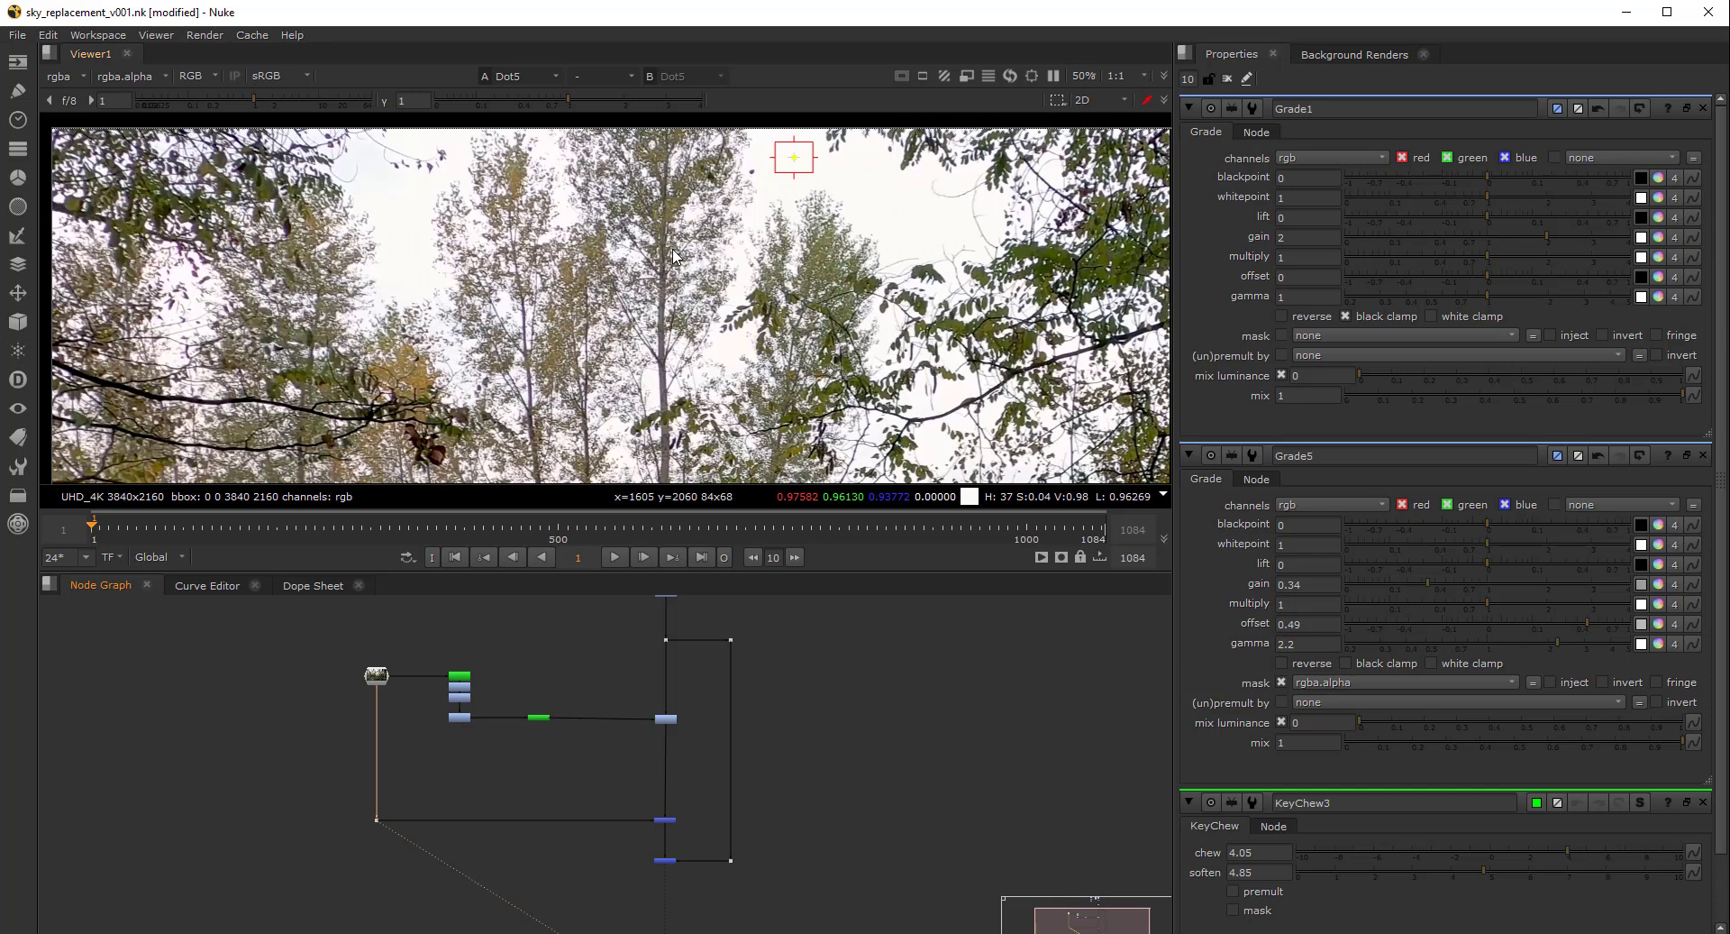
pyautogui.moveTo(719, 273); pyautogui.dragTo(706, 315, button='middle')
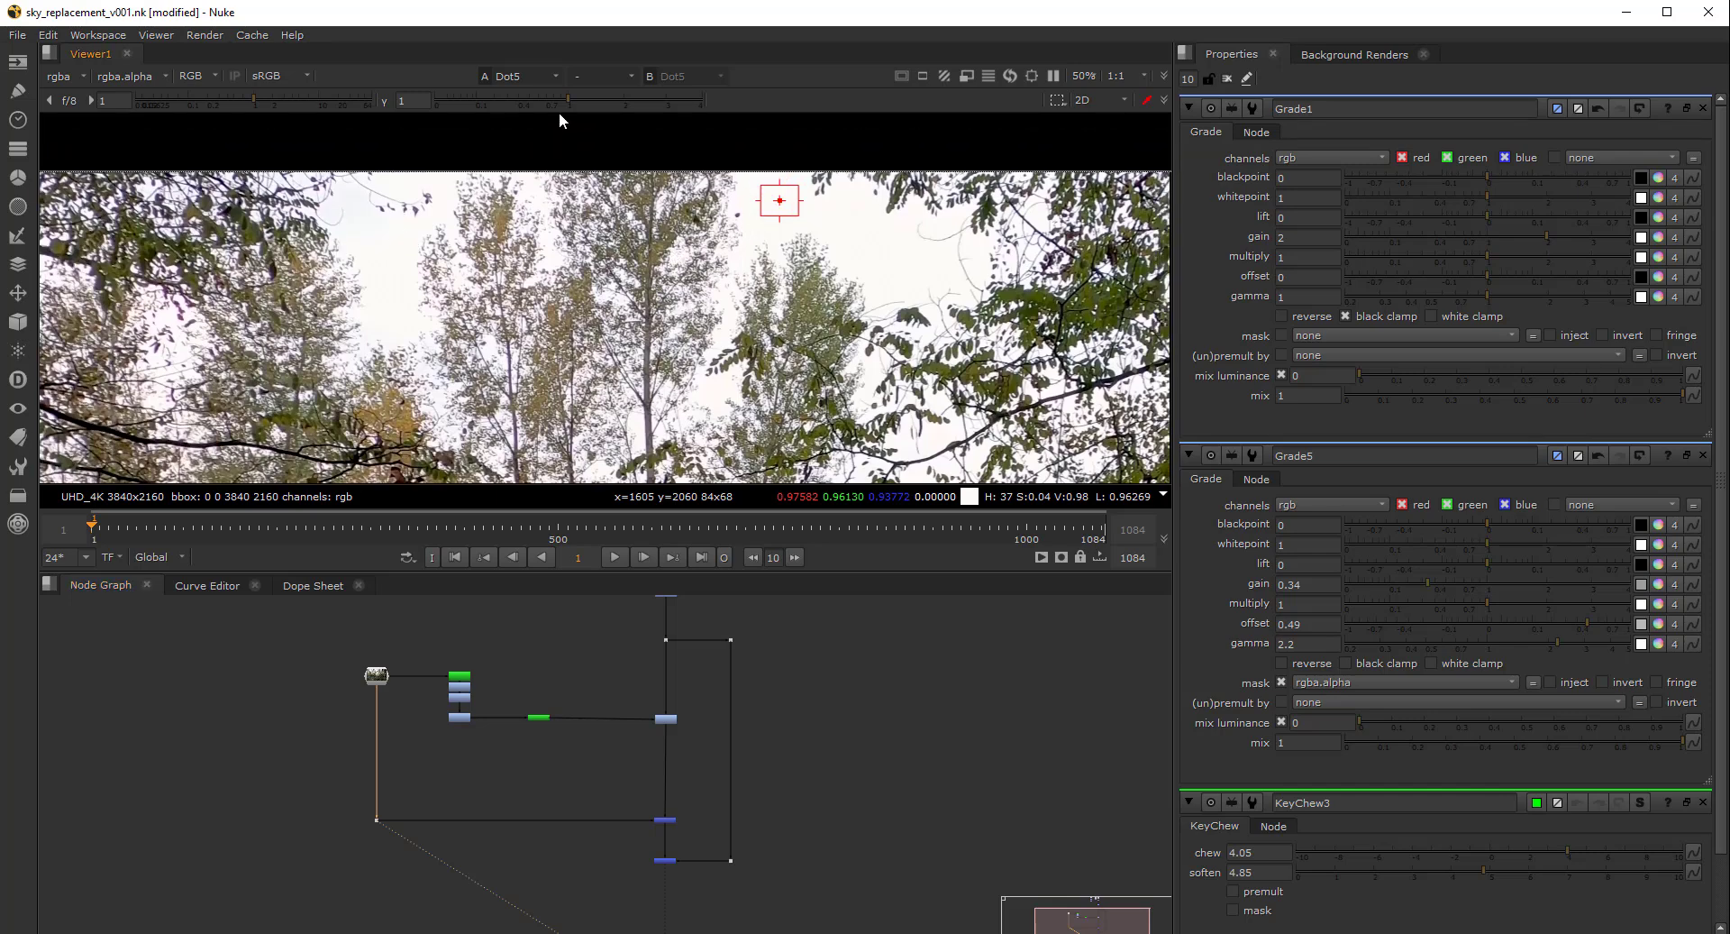
# Check the plate's sky with the viewer gamma lowered to 0.46, and compare the cloud image and plate at viewer gamma 1
pyautogui.moveTo(560, 96); pyautogui.dragTo(526, 96)
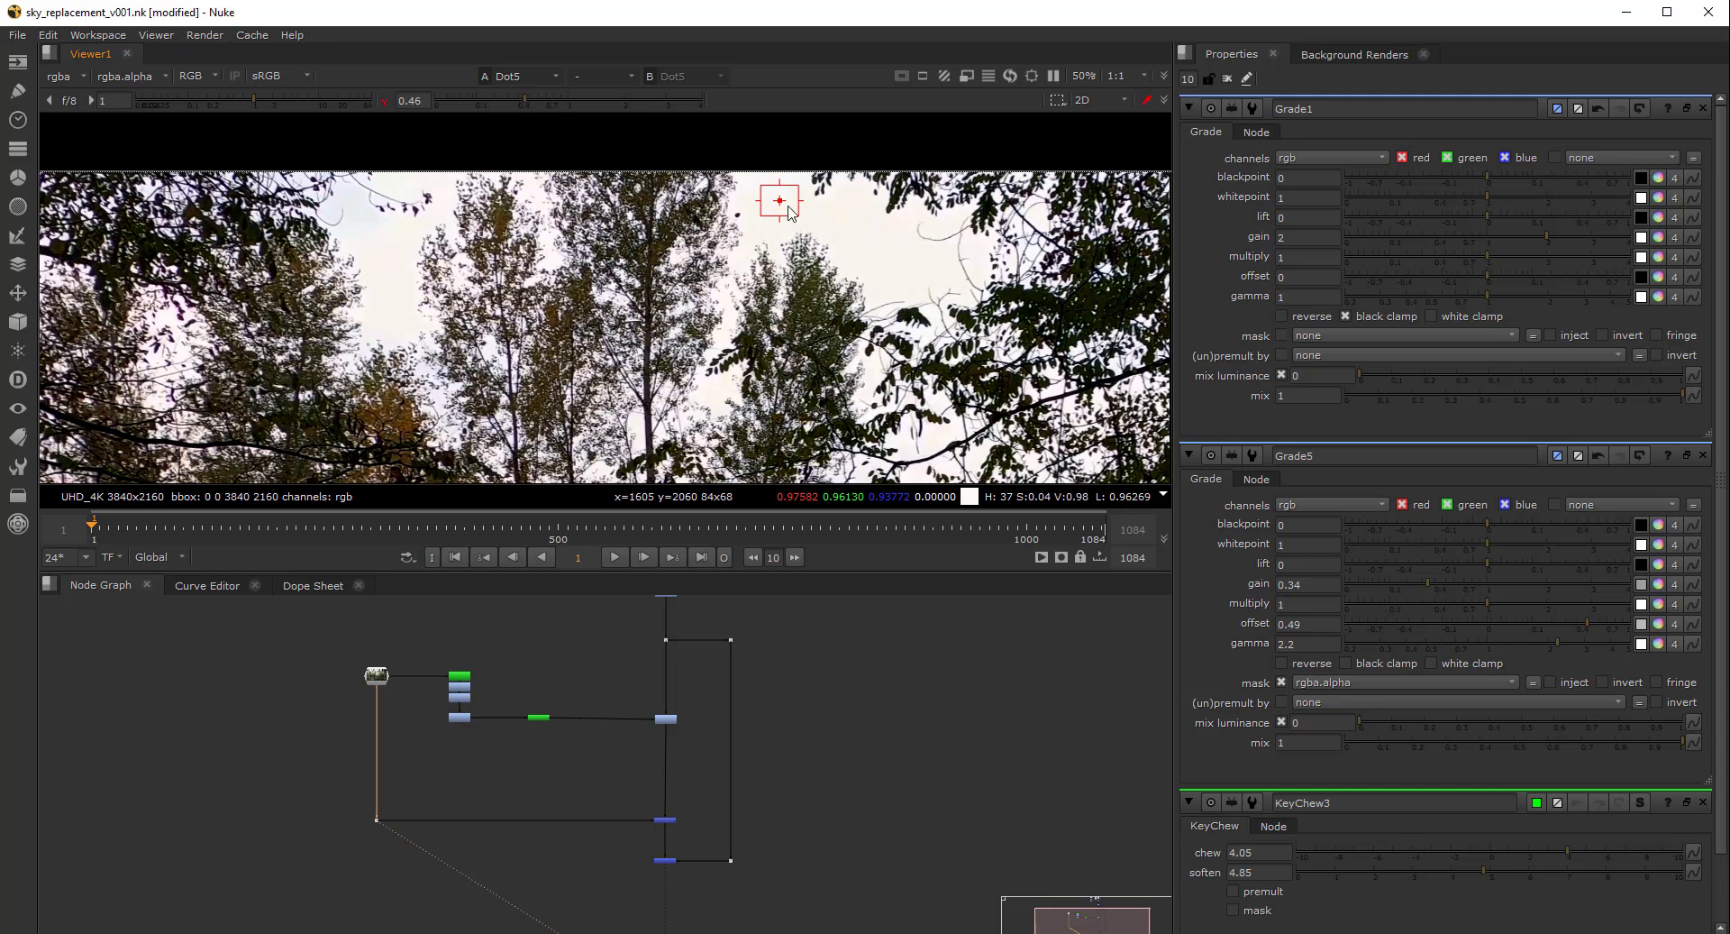
pyautogui.moveTo(646, 676); pyautogui.dragTo(652, 717, button='middle')
pyautogui.click(658, 640)
pyautogui.press('1')
pyautogui.click(658, 678)
pyautogui.scroll(-2, 659, 765)
pyautogui.click(386, 100)
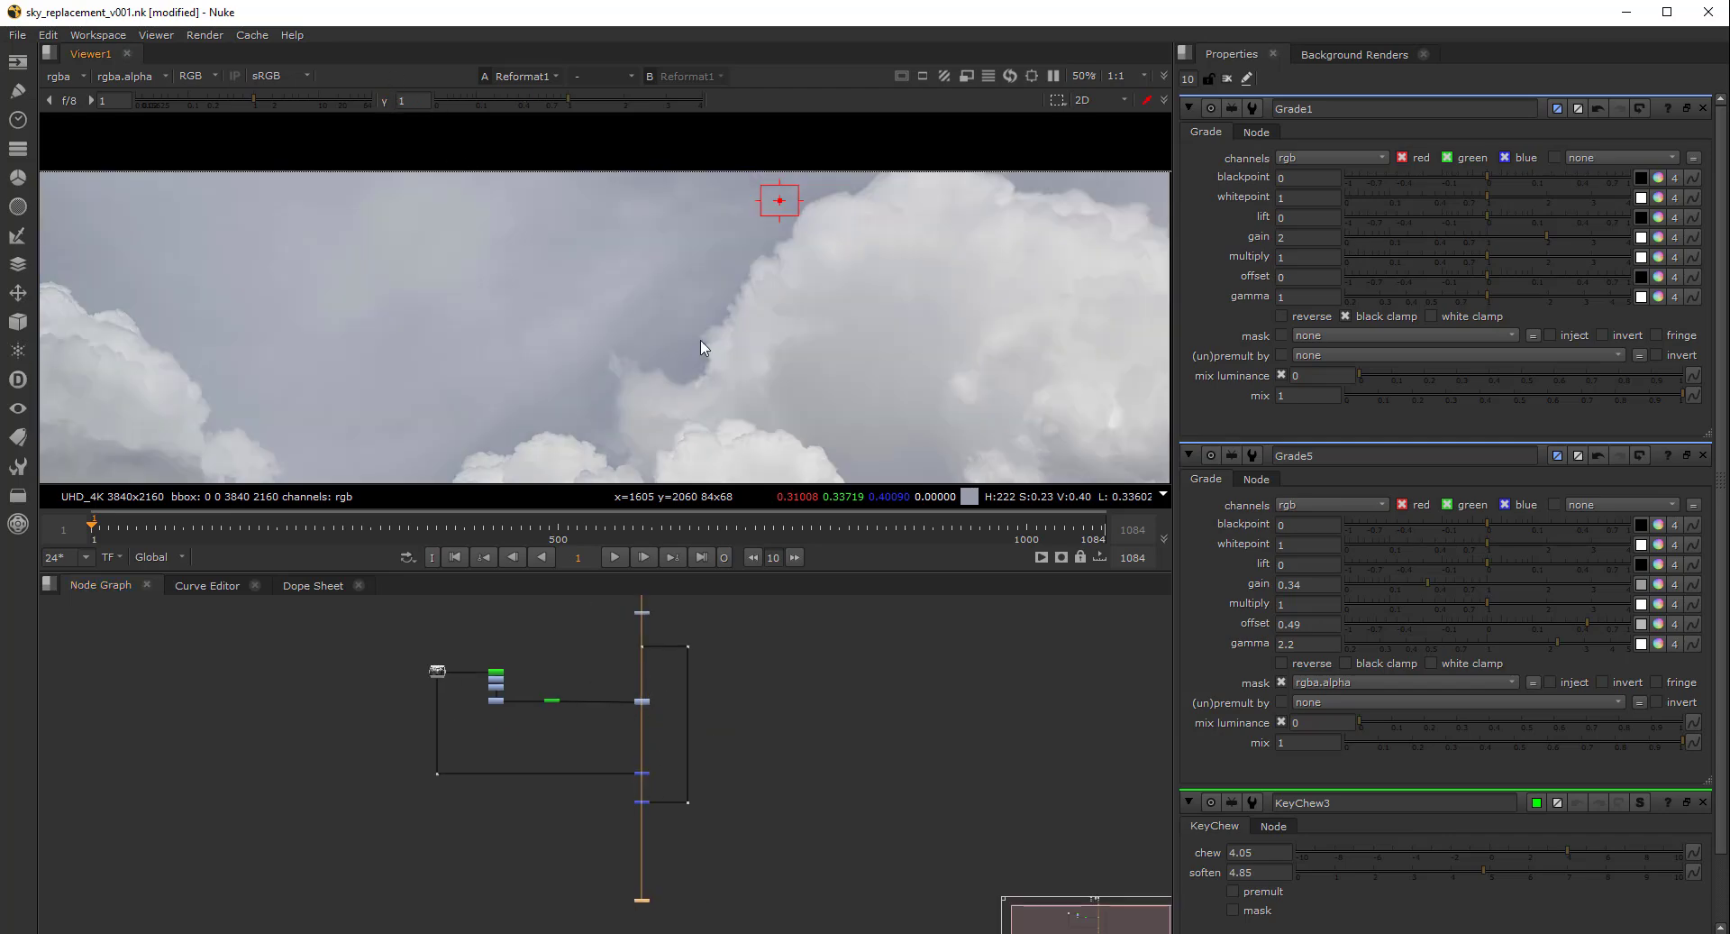
pyautogui.press('1')
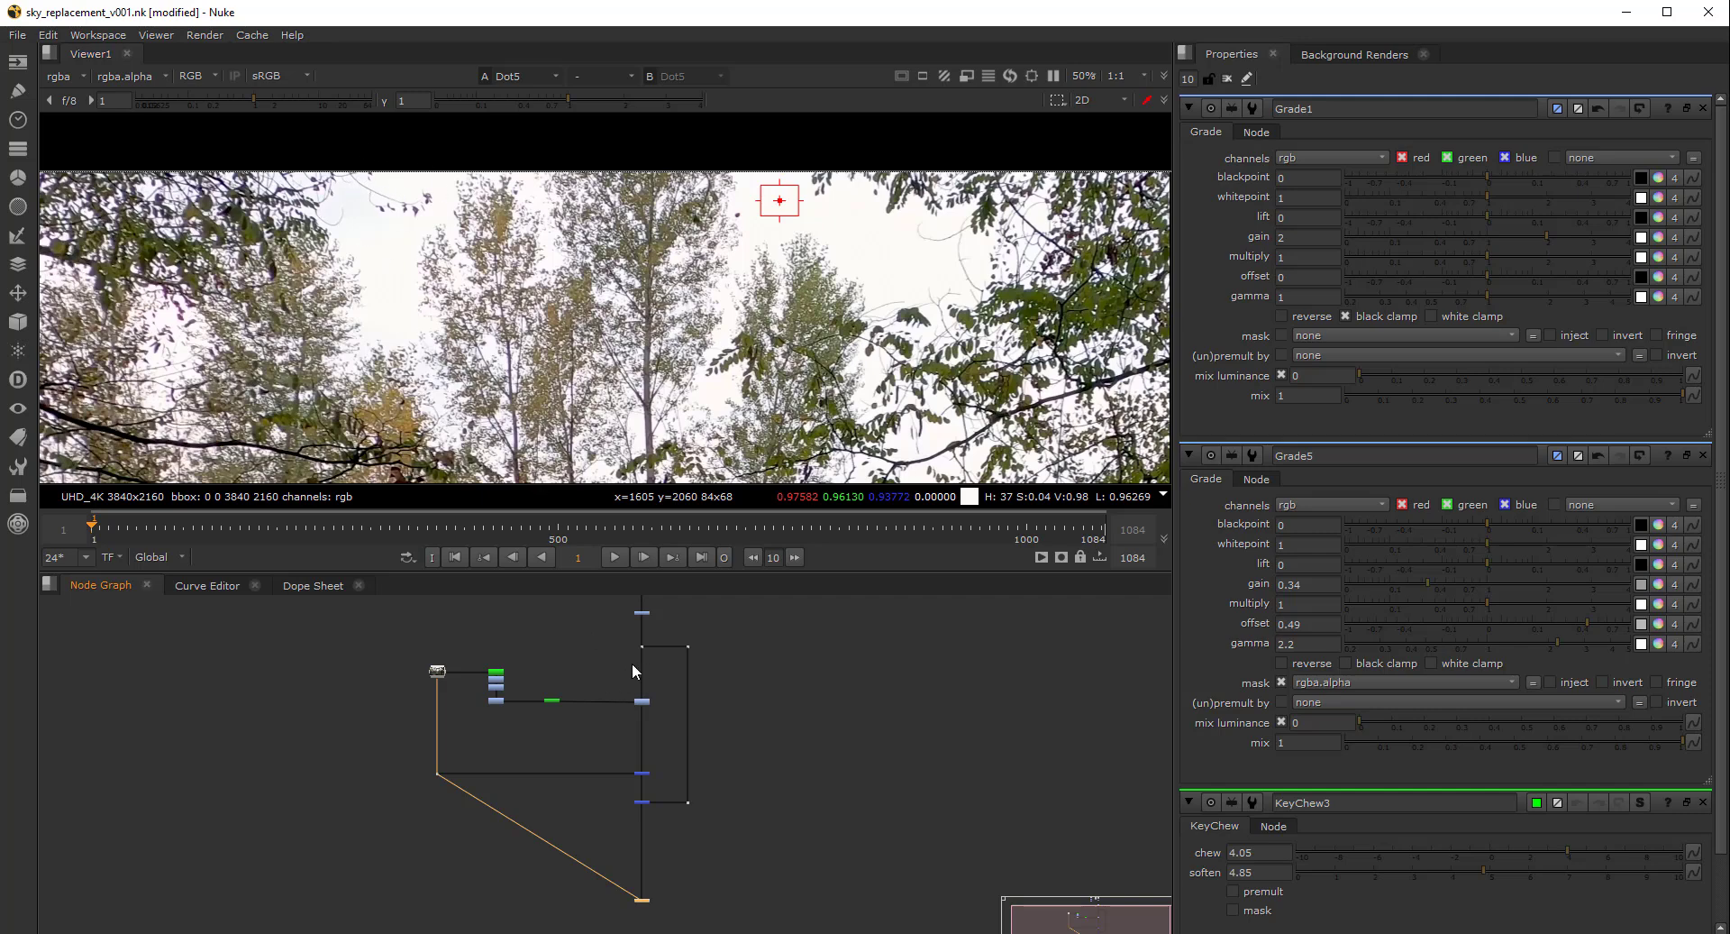
# Compare the Merge7 composite with the original plate by alternating between them in the viewer
pyautogui.scroll(-2, 625, 717)
pyautogui.moveTo(595, 719); pyautogui.dragTo(585, 754, button='middle')
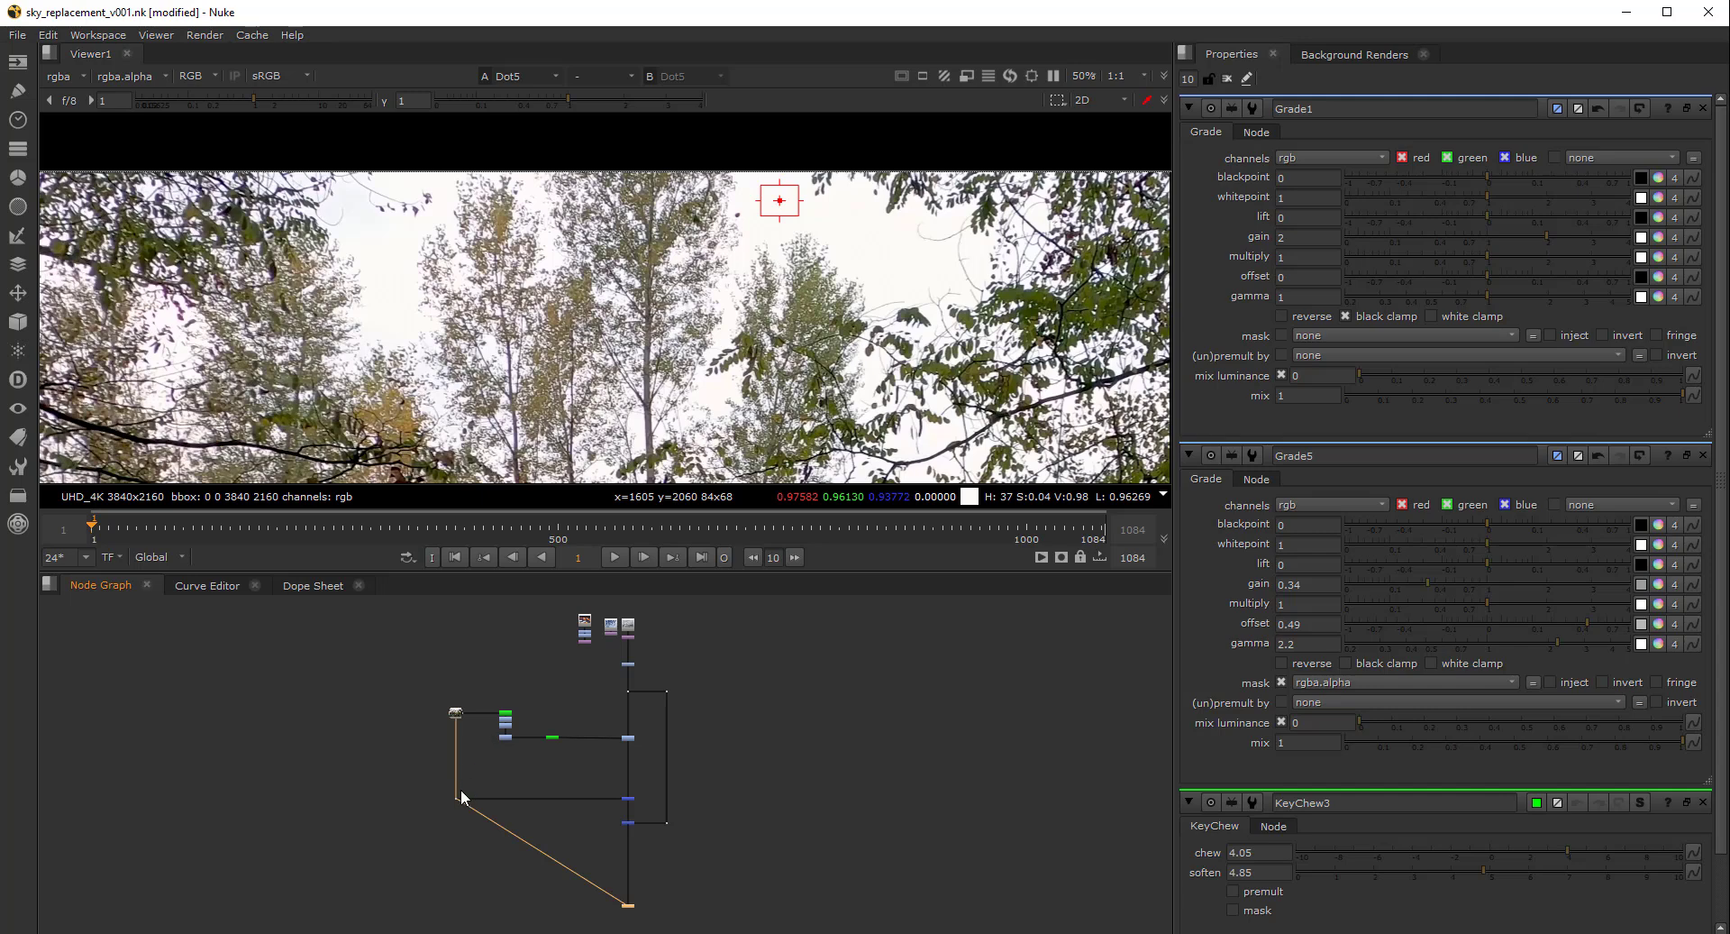
pyautogui.click(629, 822)
pyautogui.press('1')
pyautogui.press('2')
pyautogui.press('1')
pyautogui.press('2')
pyautogui.press('1')
pyautogui.press('2')
pyautogui.press('1')
pyautogui.press('2')
pyautogui.press('1')
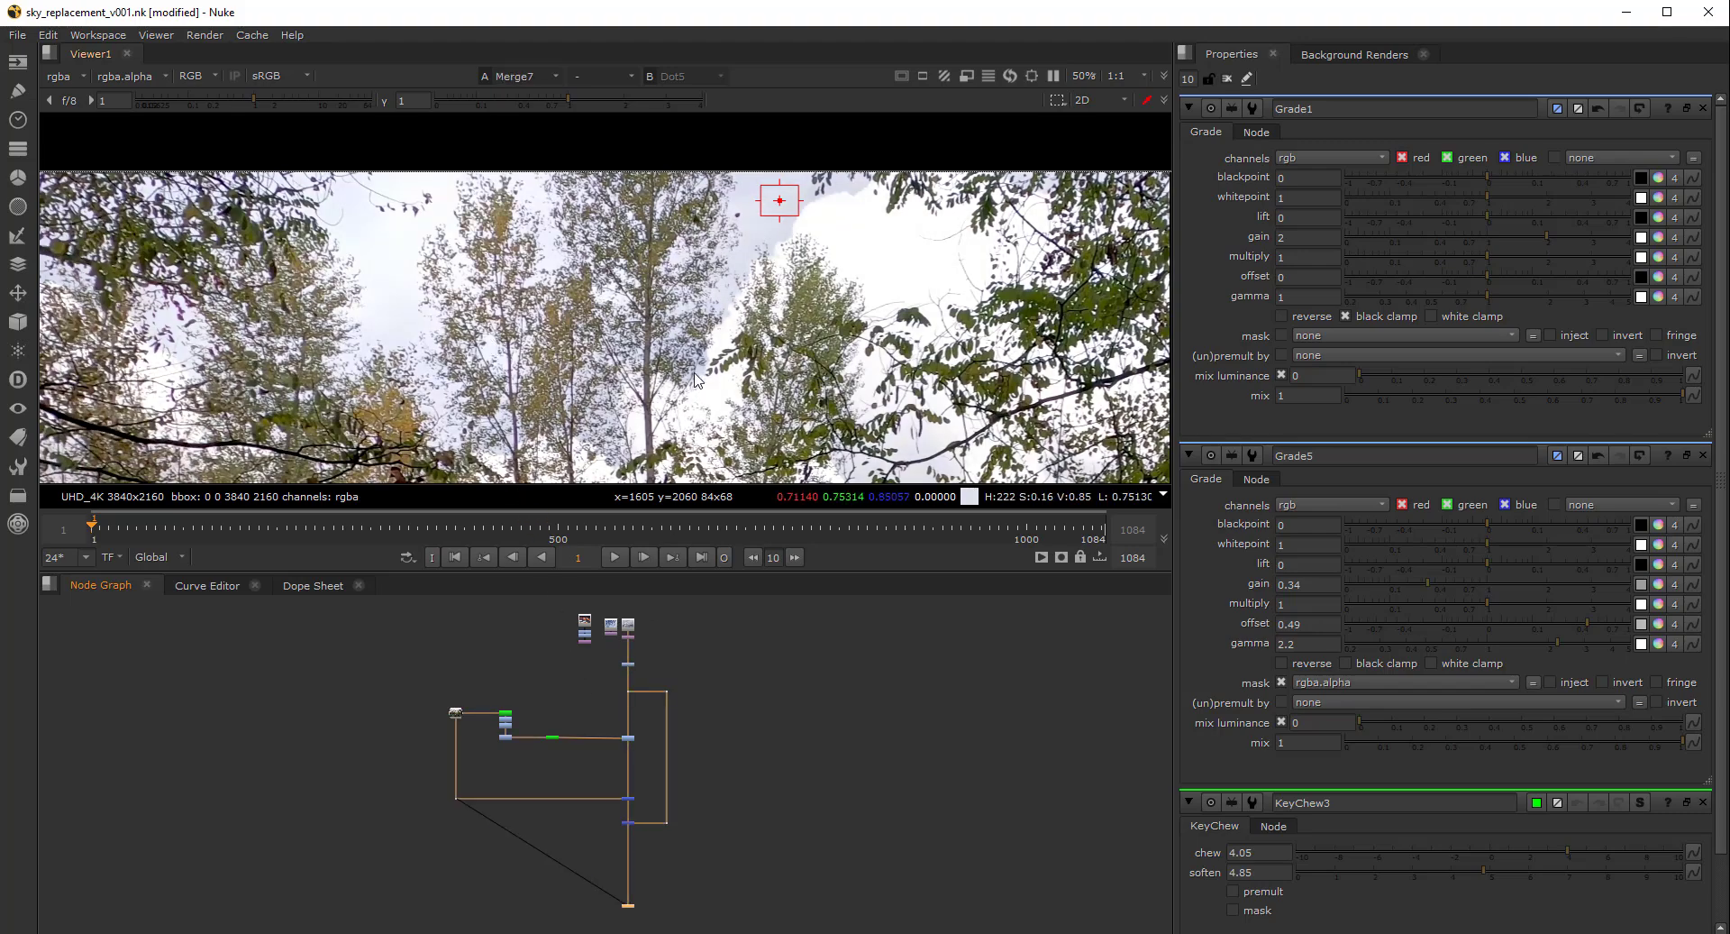
# Inspect the treetops and branches up close, alternating between the sky composite and the source plate
pyautogui.scroll(-1, 696, 366)
pyautogui.moveTo(778, 388); pyautogui.dragTo(441, 301, button='middle')
pyautogui.moveTo(541, 330); pyautogui.dragTo(581, 365, button='middle')
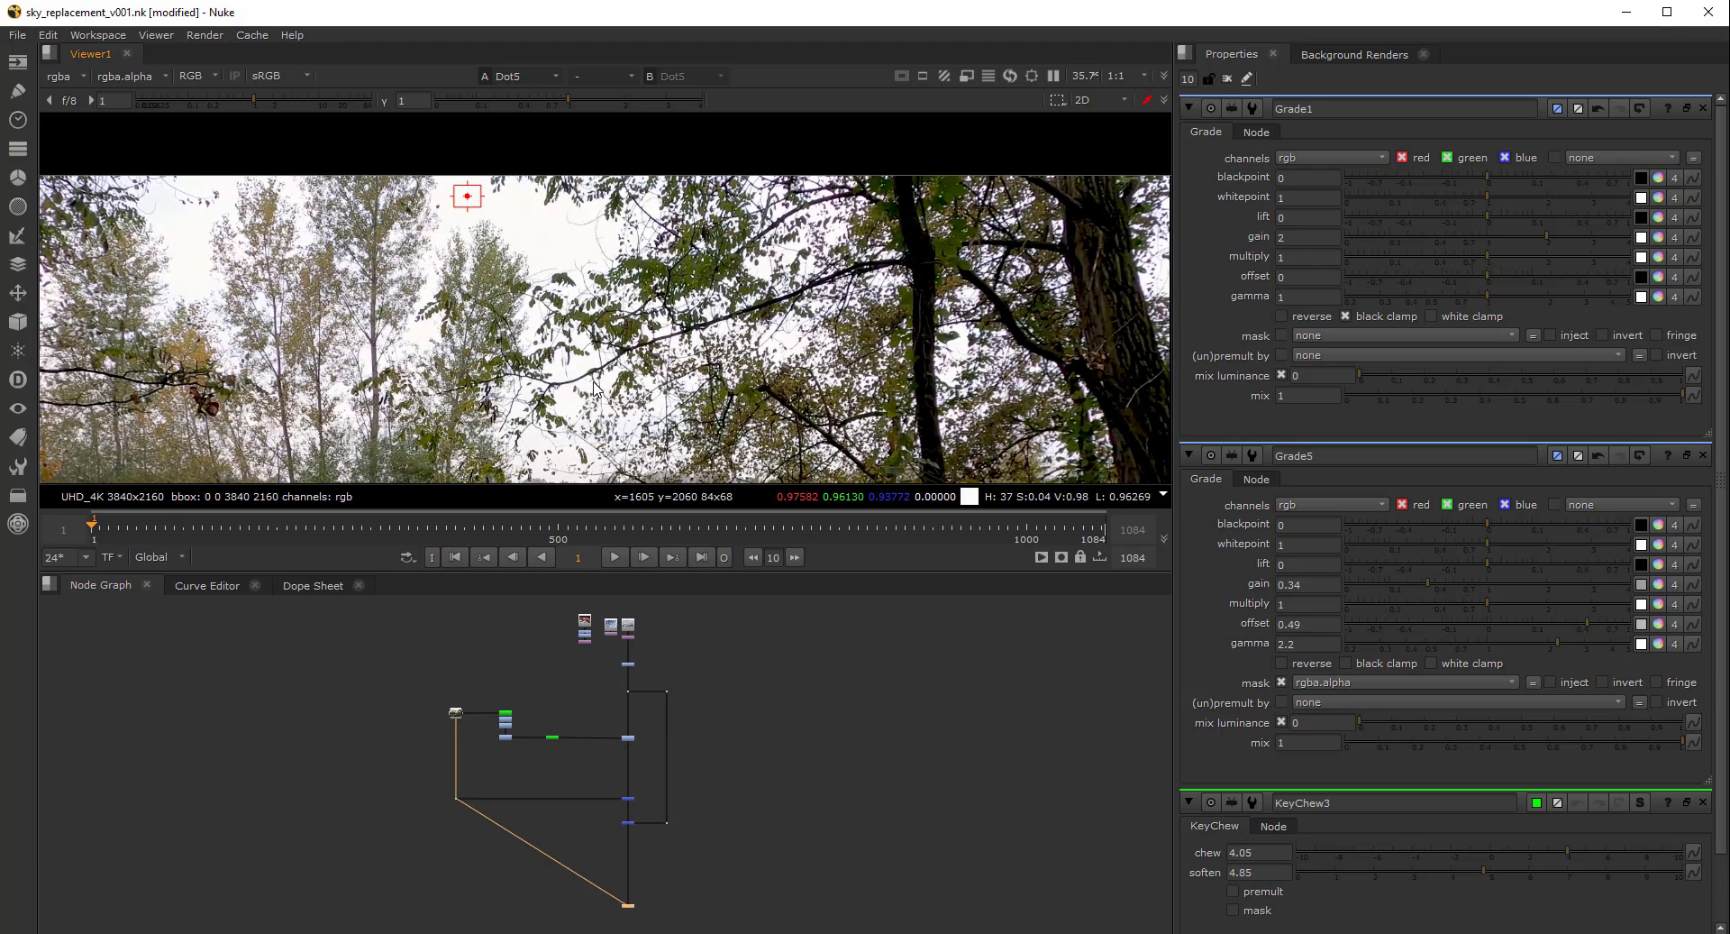
pyautogui.scroll(2, 459, 226)
pyautogui.scroll(3, 458, 214)
pyautogui.moveTo(453, 206); pyautogui.dragTo(593, 274, button='middle')
pyautogui.press('2')
pyautogui.press('1')
pyautogui.press('2')
pyautogui.press('1')
pyautogui.moveTo(439, 165); pyautogui.dragTo(538, 253, button='middle')
pyautogui.press('3')
pyautogui.press('1')
# Lower the gain of the cloud image's Grade1 node to 1.2 while viewing the composite
pyautogui.moveTo(798, 446); pyautogui.dragTo(577, 404, button='middle')
pyautogui.scroll(5, 622, 637)
pyautogui.click(649, 729)
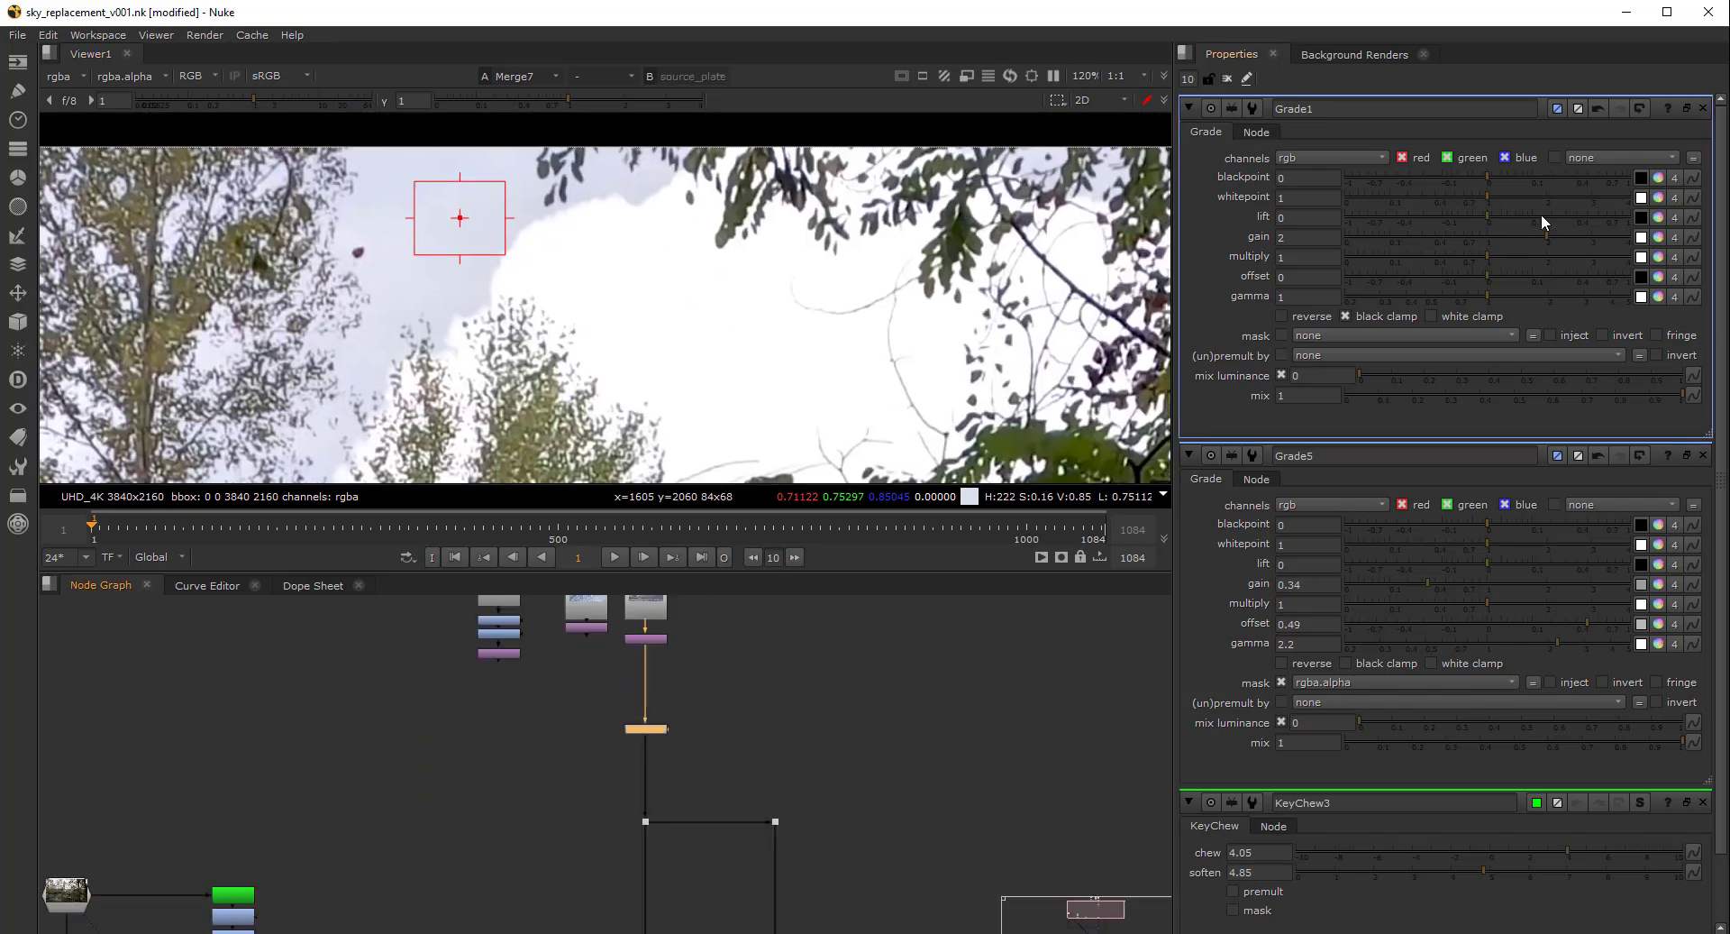
pyautogui.moveTo(1543, 232); pyautogui.dragTo(1501, 236)
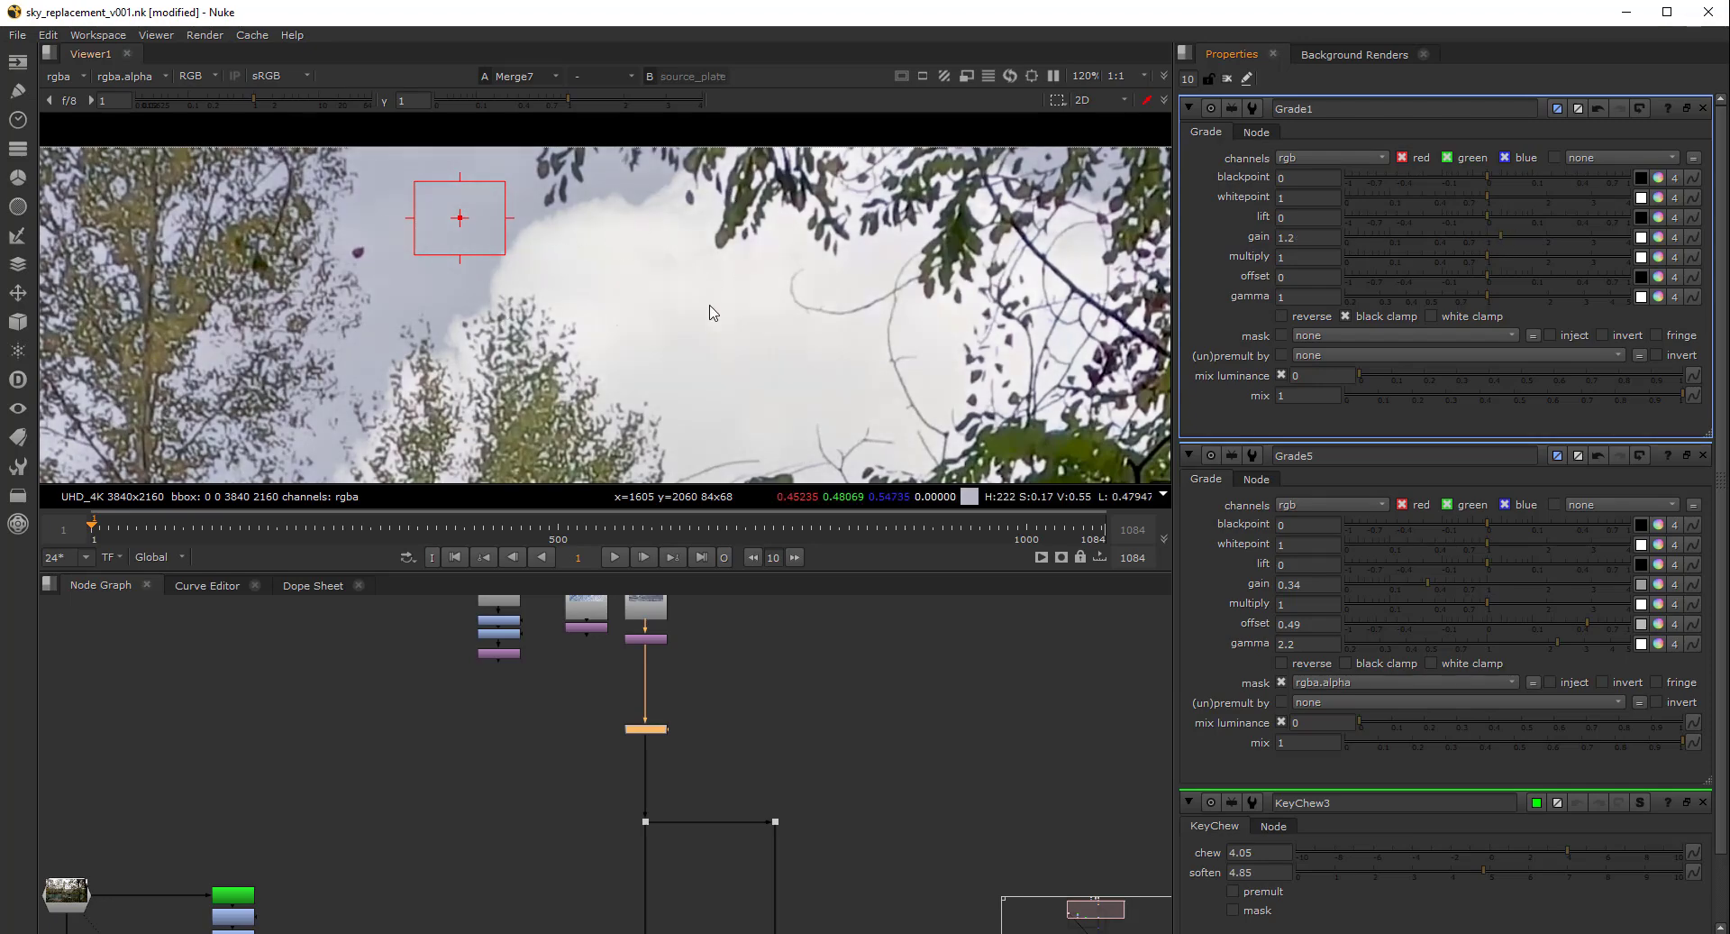
# Examine the leaf and branch edges across the composite against the darker sky
pyautogui.scroll(-3, 709, 311)
pyautogui.moveTo(708, 314); pyautogui.dragTo(859, 171, button='middle')
pyautogui.moveTo(144, 122); pyautogui.dragTo(303, 176, button='middle')
pyautogui.scroll(2, 303, 149)
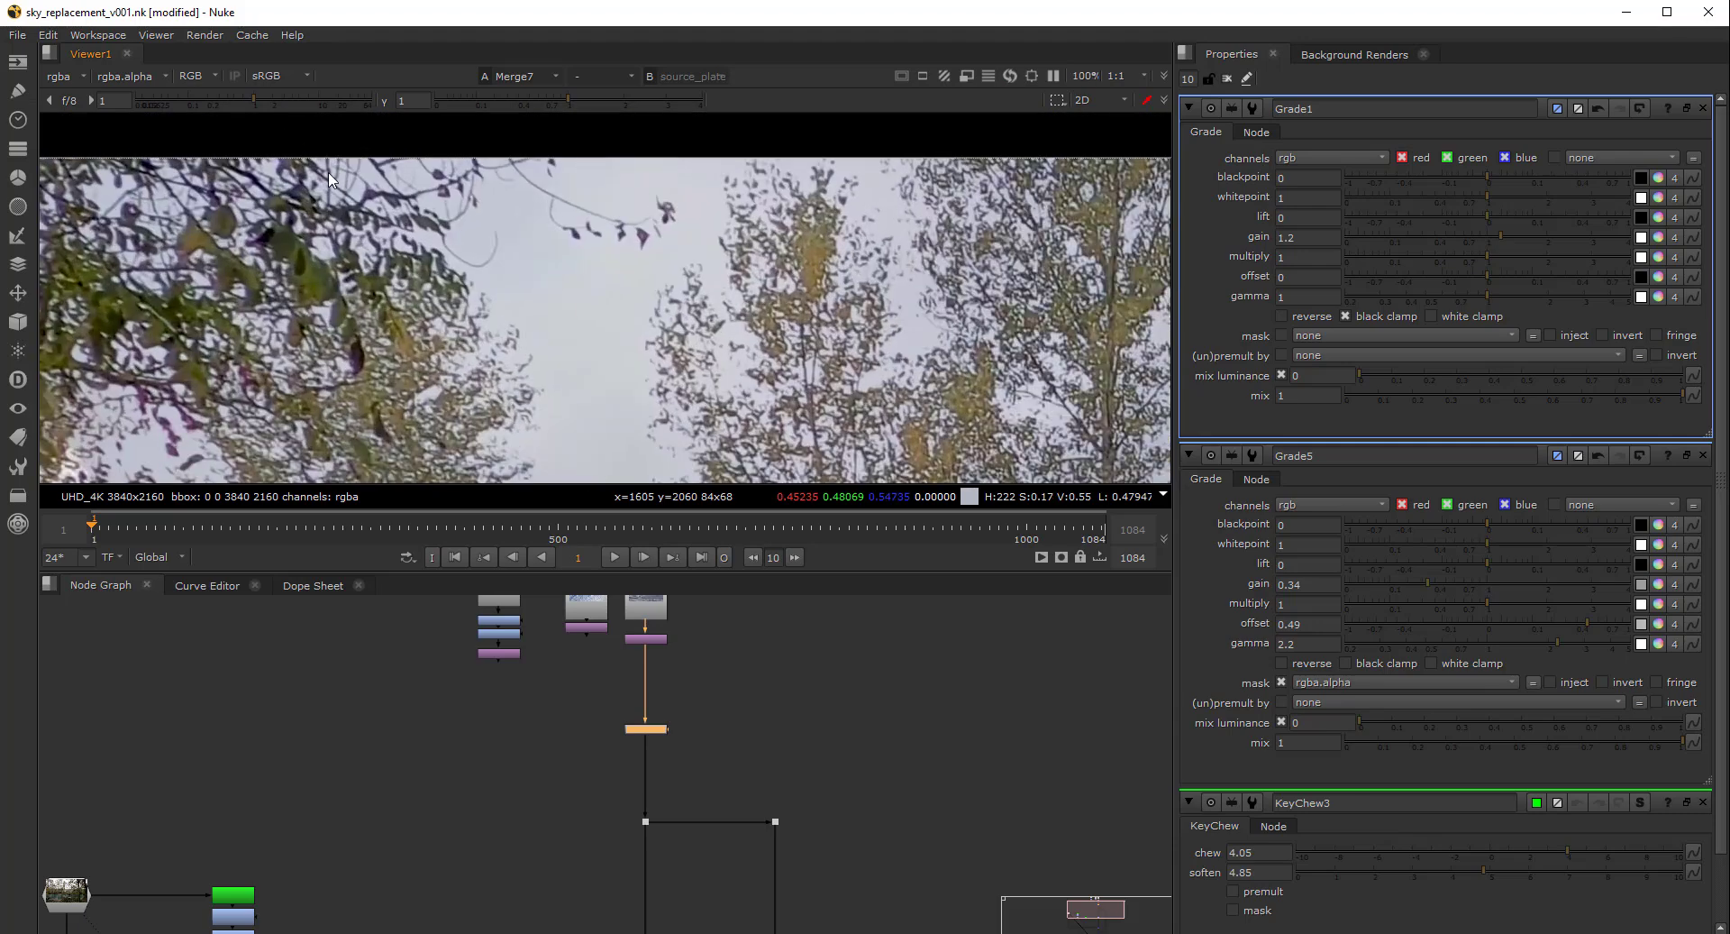
pyautogui.scroll(-1, 367, 331)
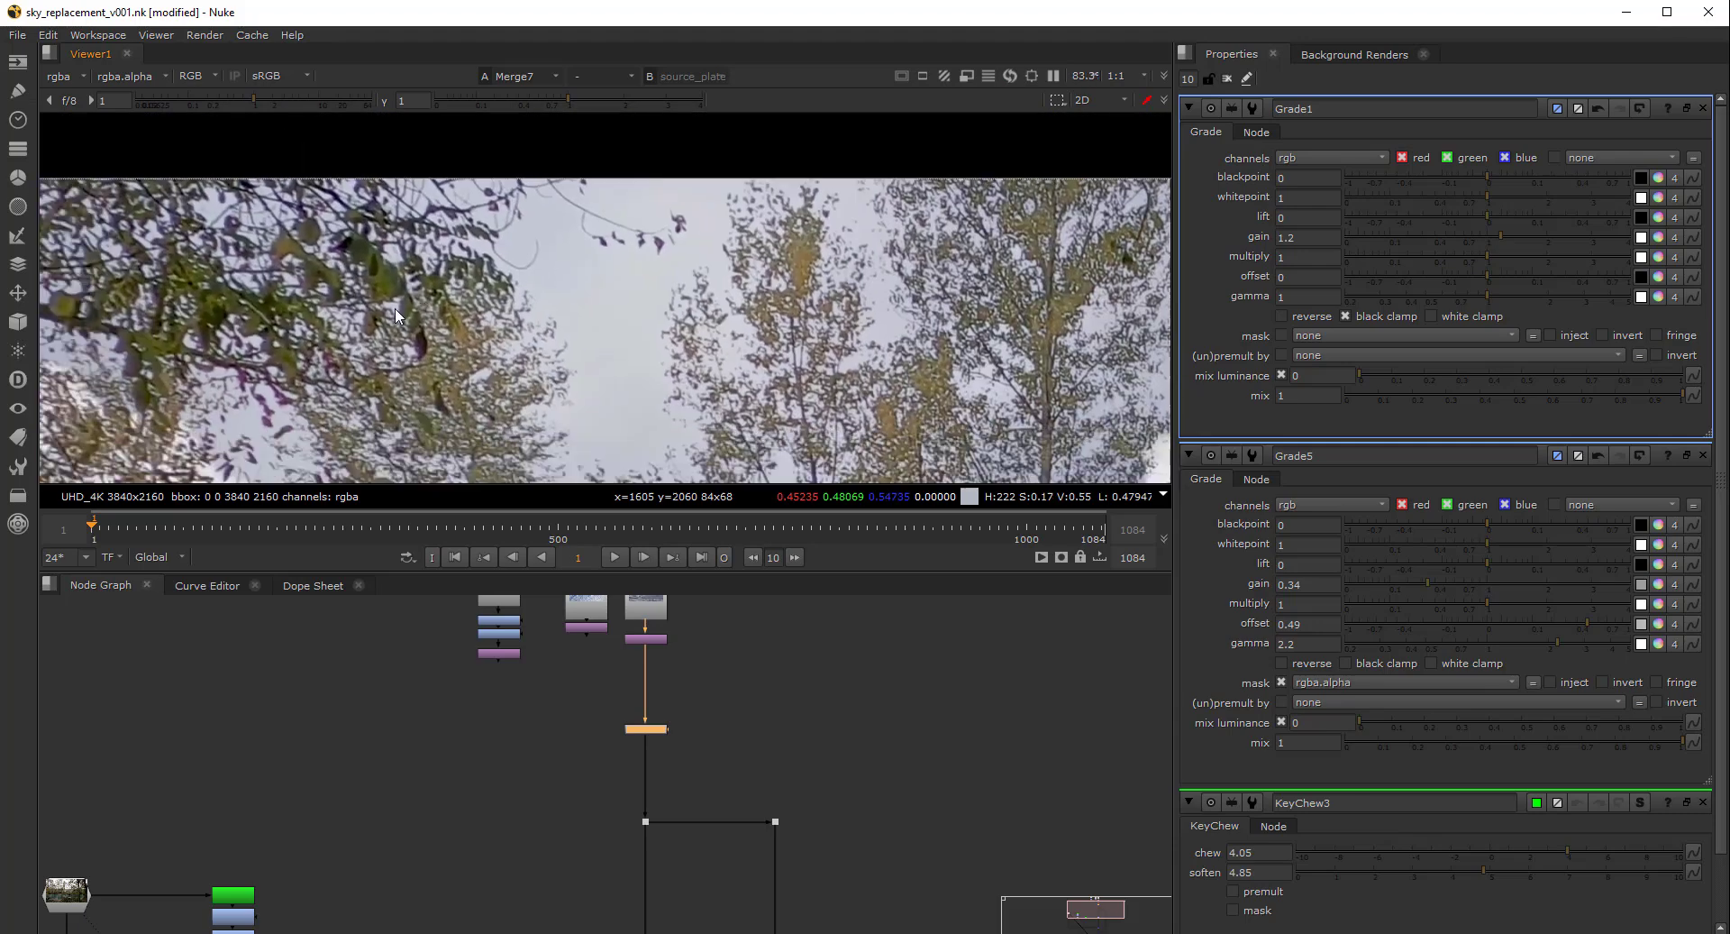
pyautogui.scroll(1, 367, 331)
pyautogui.scroll(1, 318, 413)
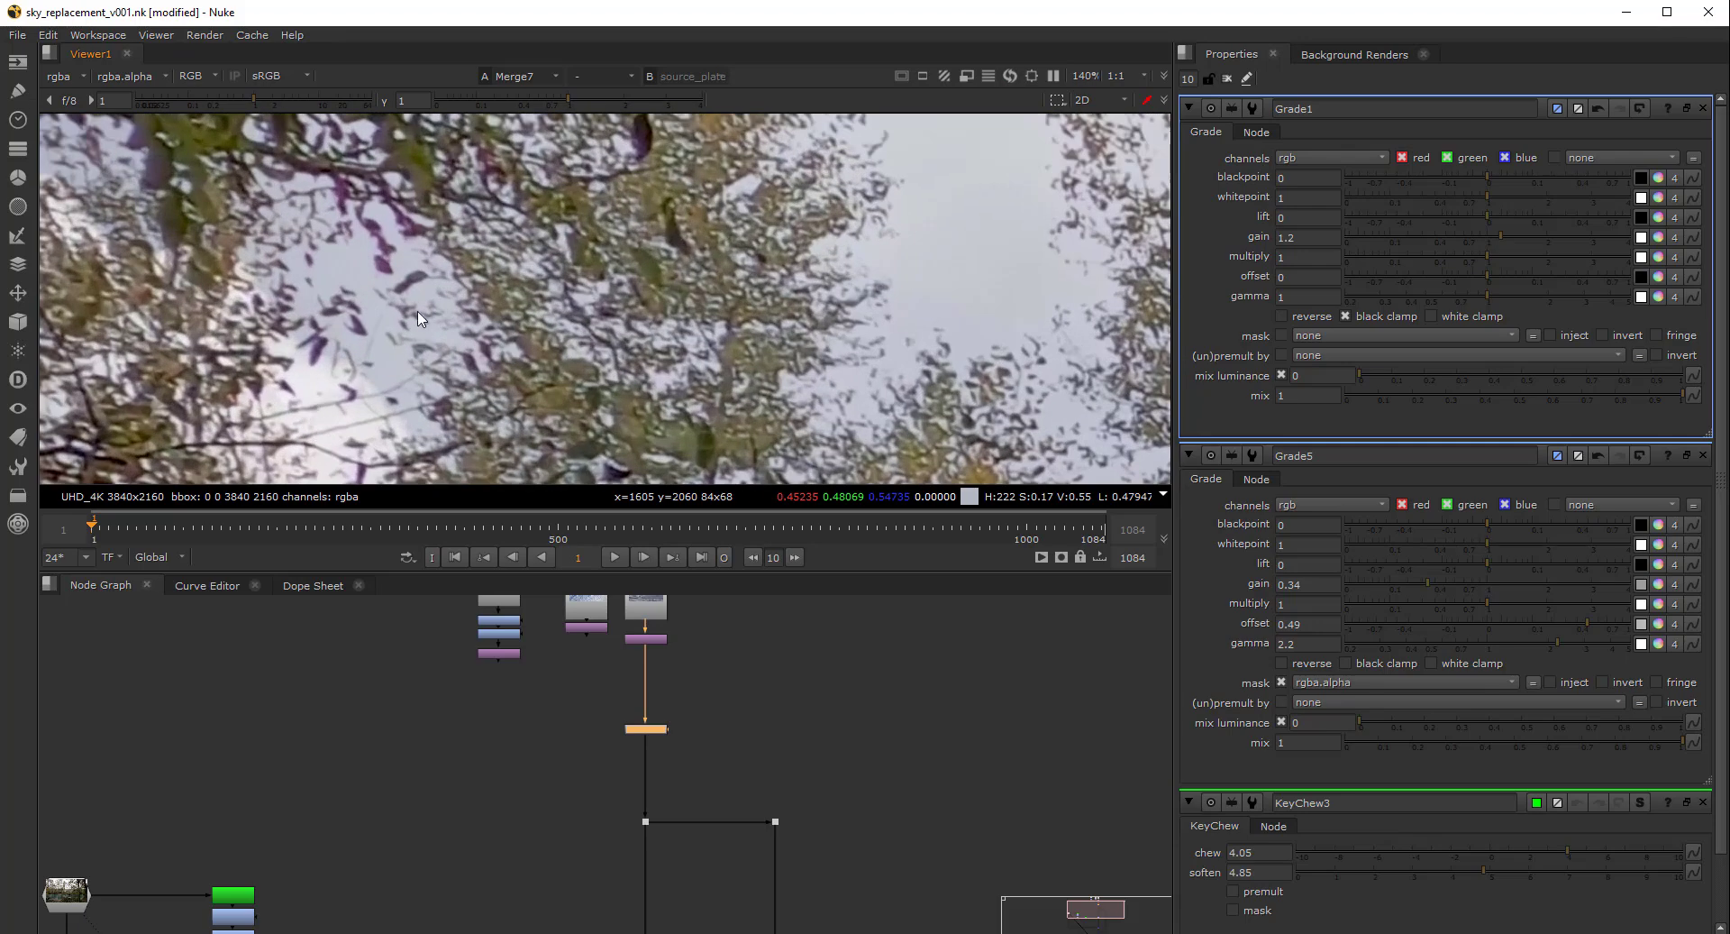
pyautogui.scroll(-8, 426, 329)
pyautogui.moveTo(493, 331); pyautogui.dragTo(334, 332, button='middle')
pyautogui.moveTo(631, 282); pyautogui.dragTo(633, 303, button='middle')
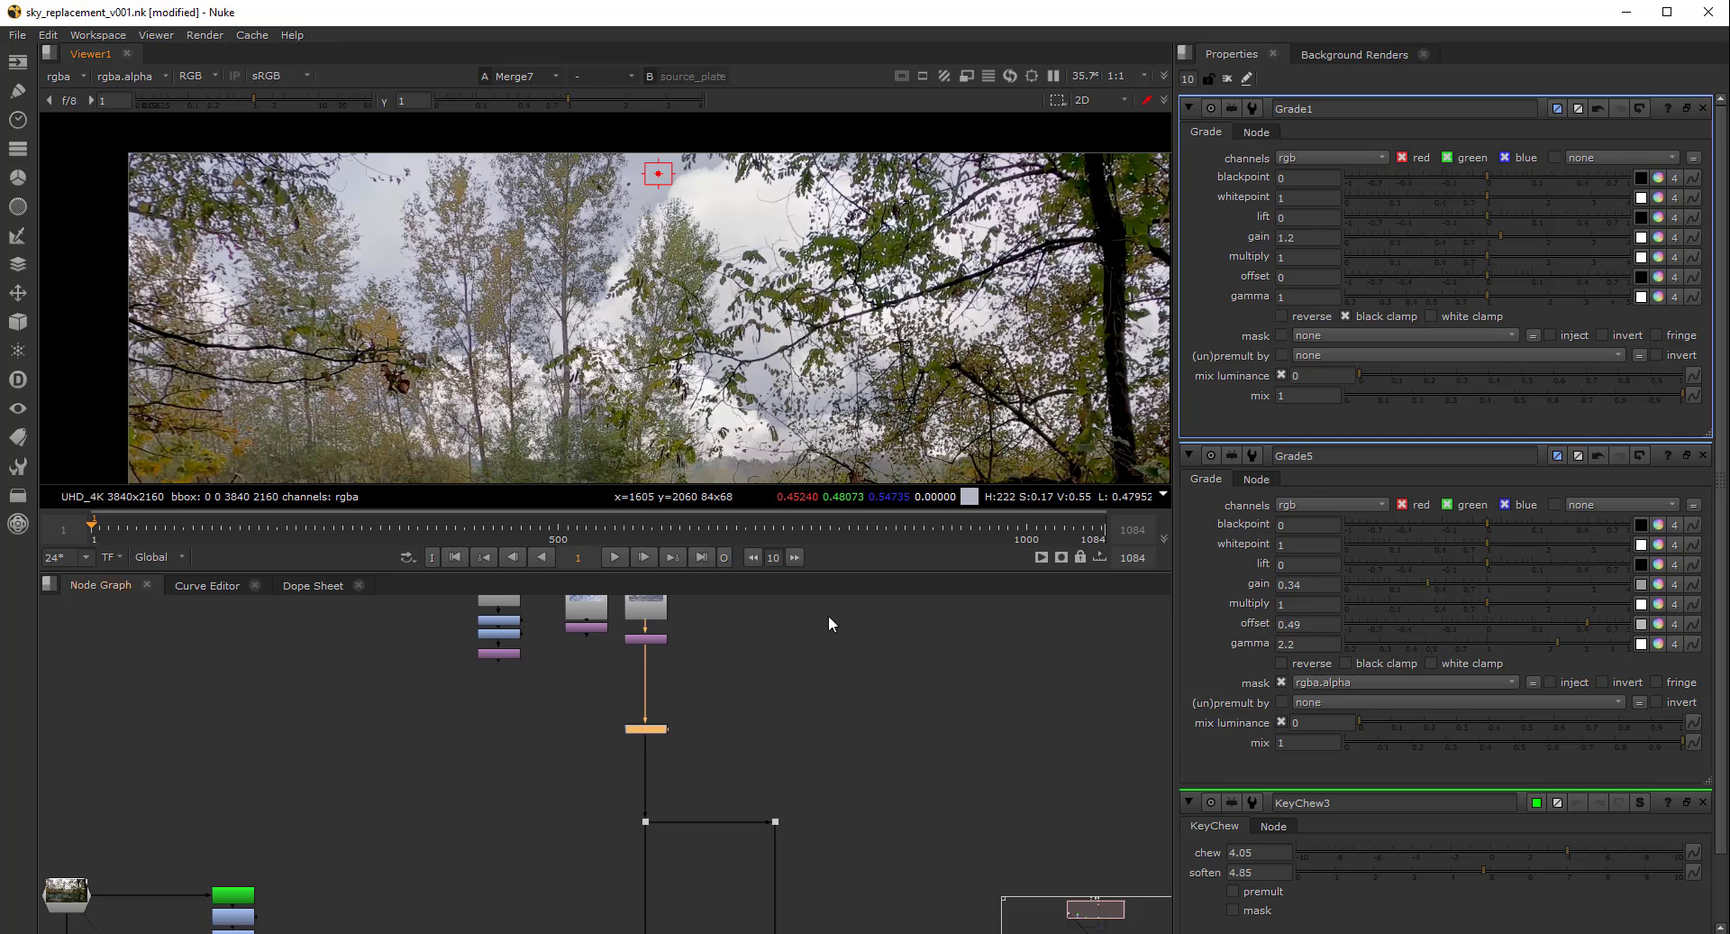
# Review the compositing node tree, from the plate's keying branch down to the two merges
pyautogui.scroll(-3, 746, 727)
pyautogui.moveTo(703, 730); pyautogui.dragTo(718, 687, button='middle')
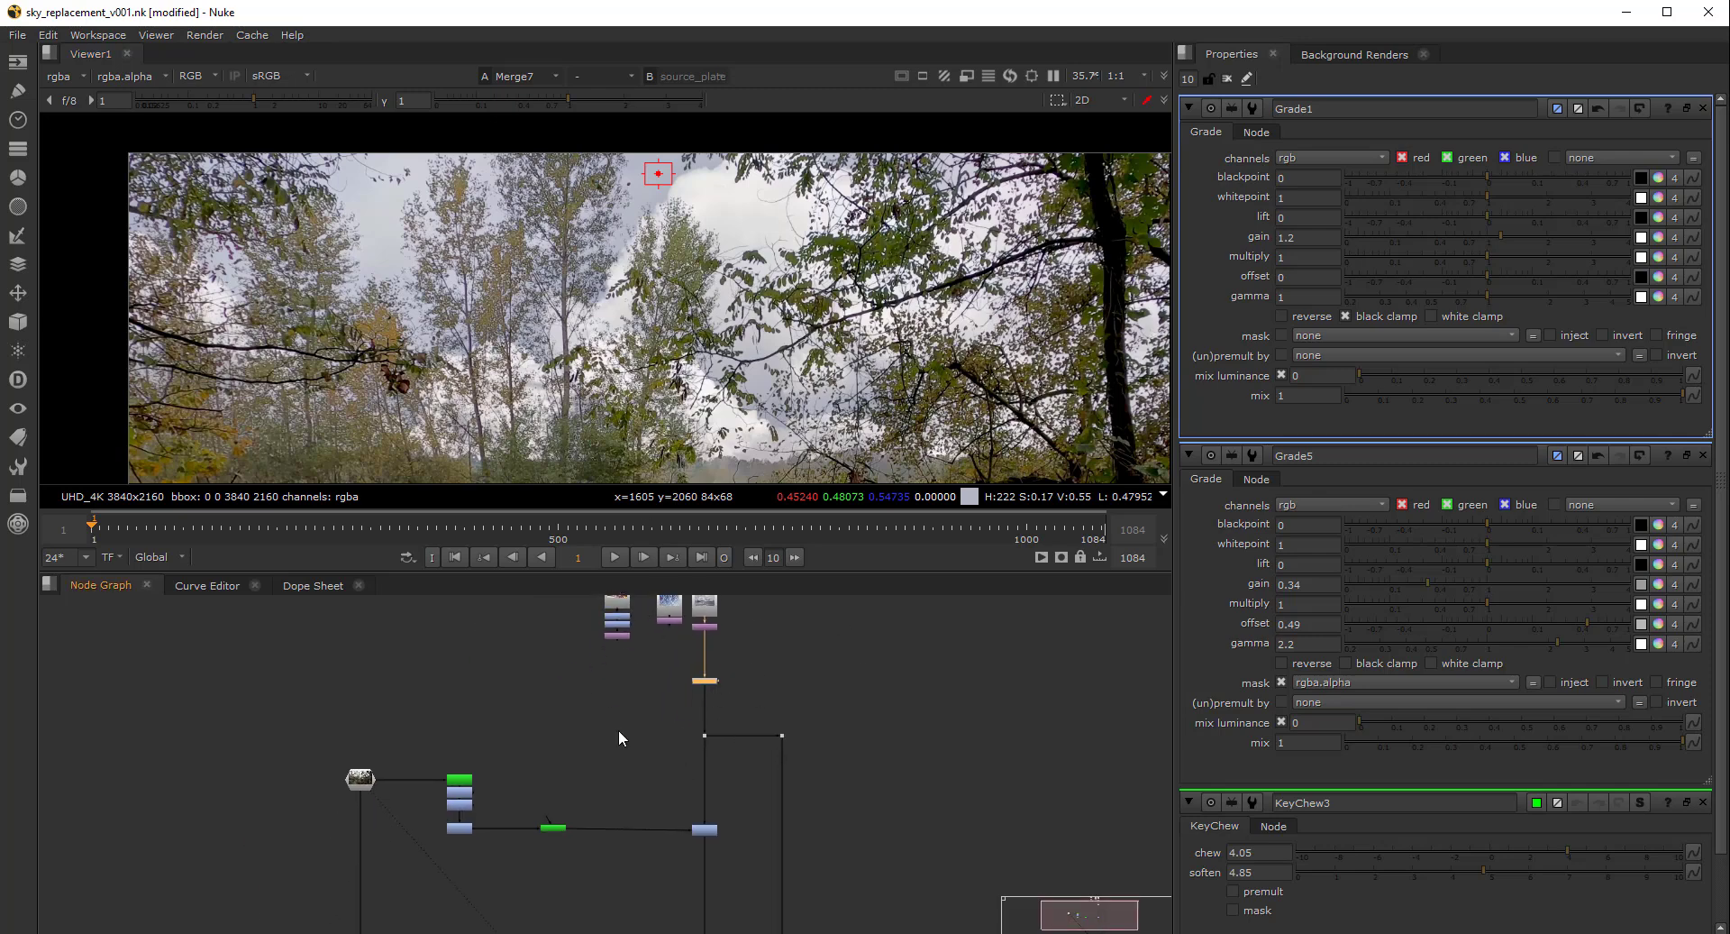
pyautogui.scroll(-2, 618, 737)
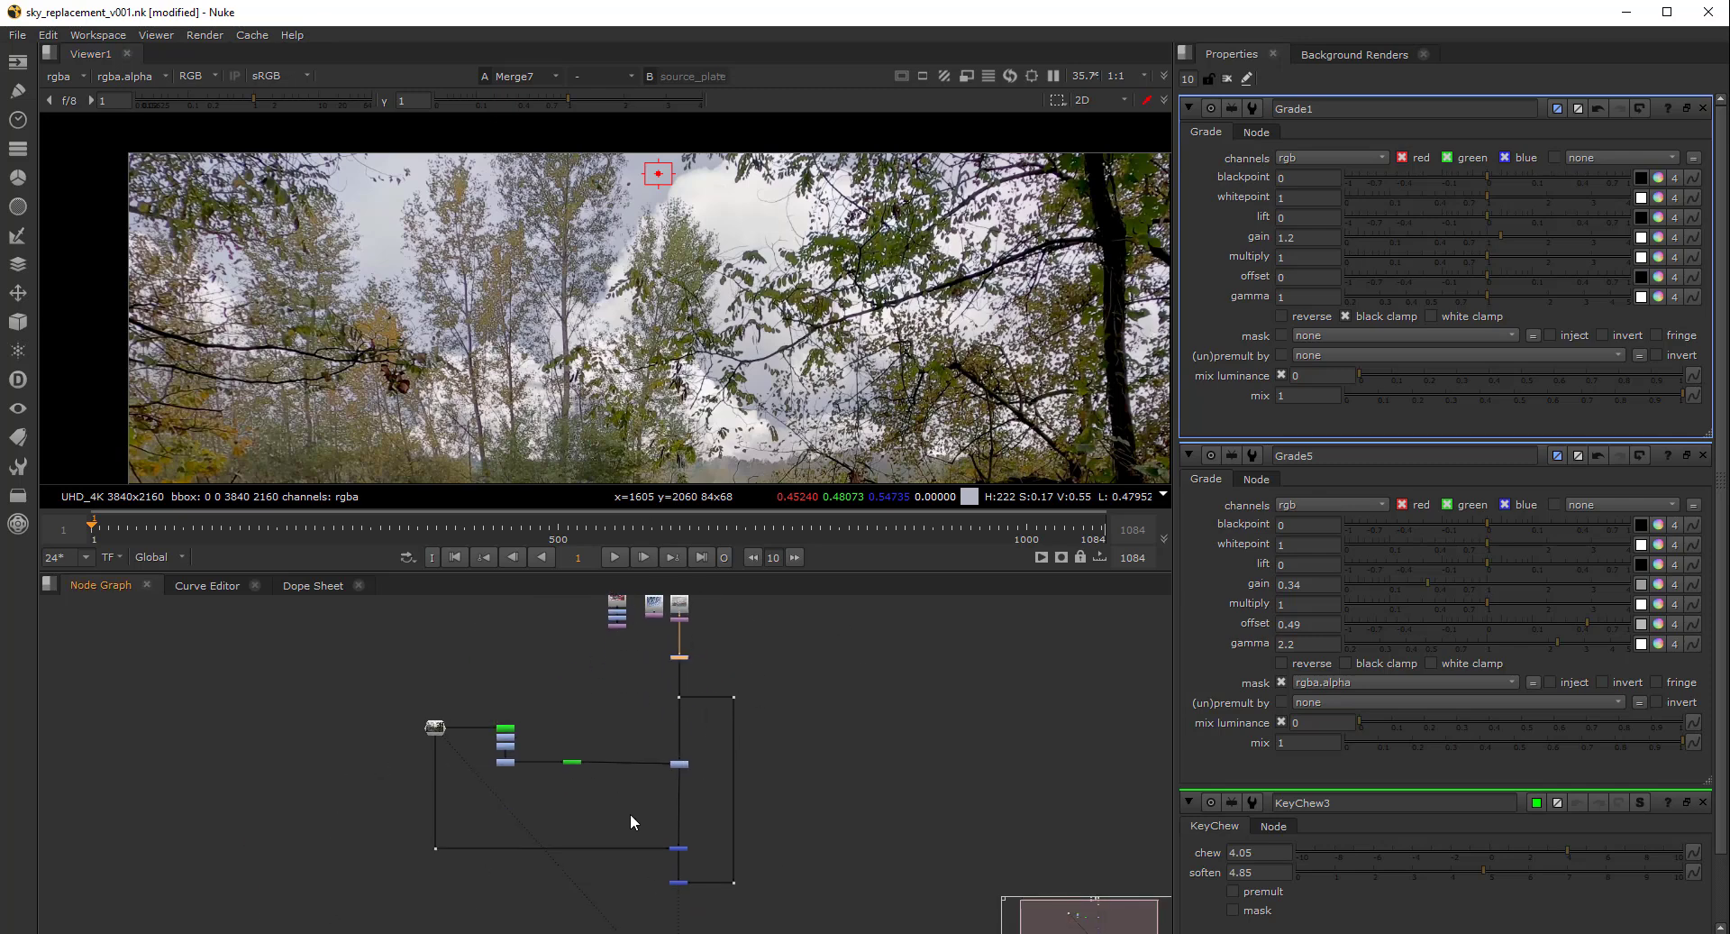
pyautogui.scroll(5, 640, 797)
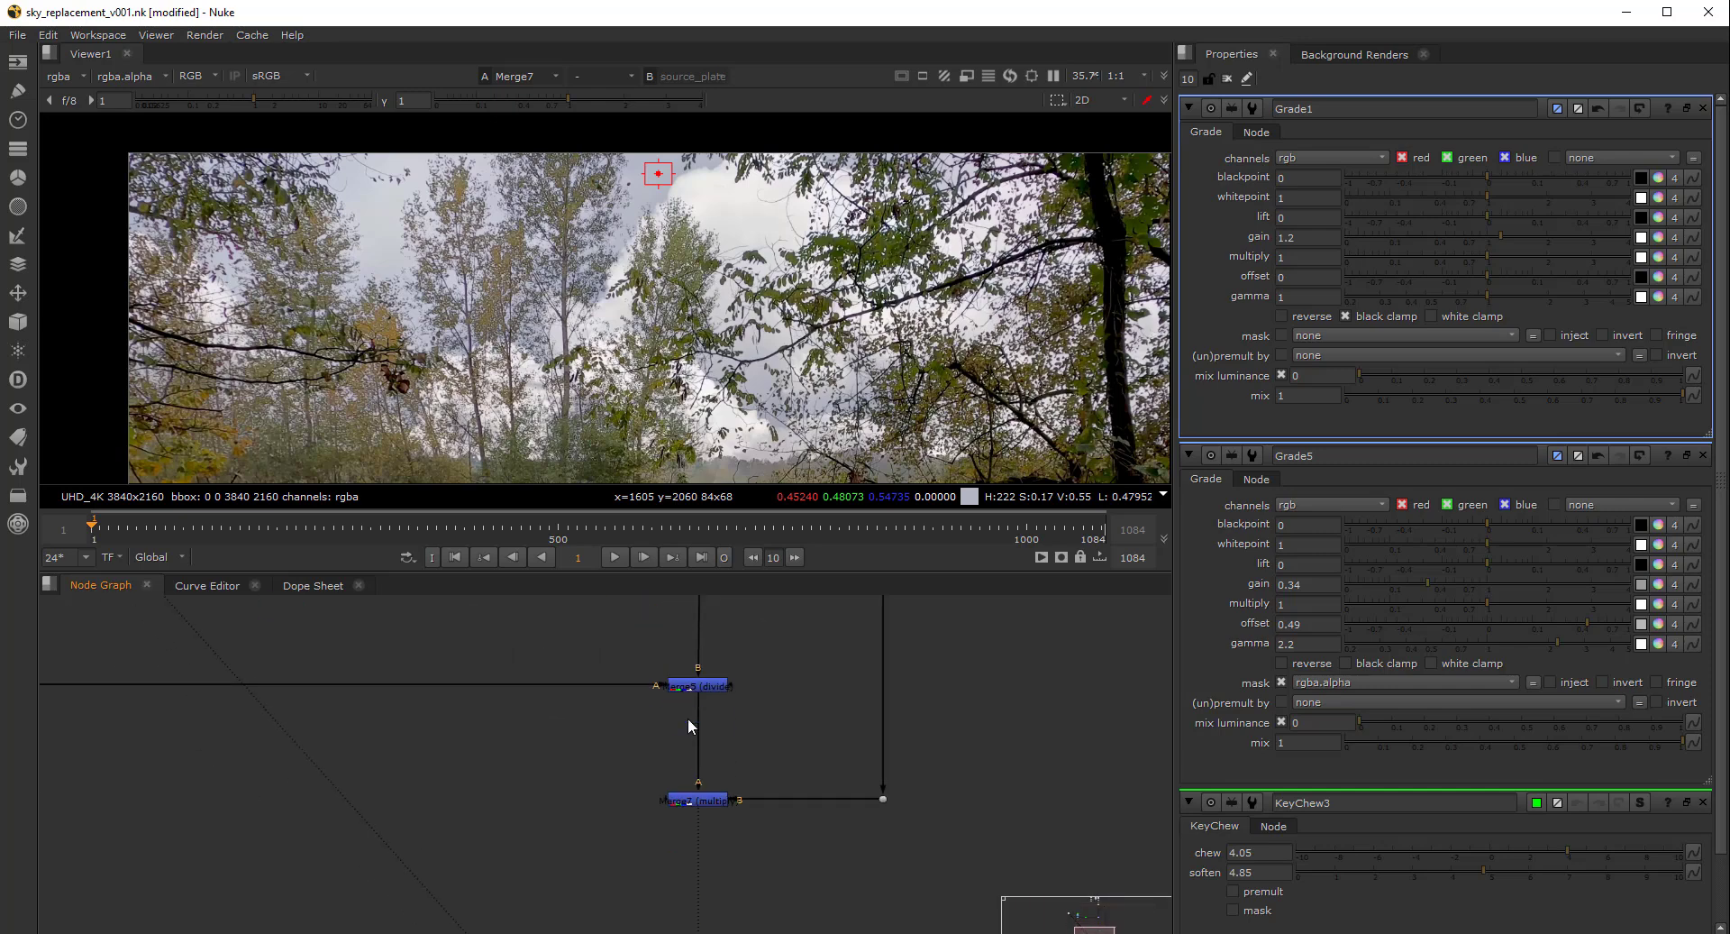
pyautogui.scroll(-6, 690, 734)
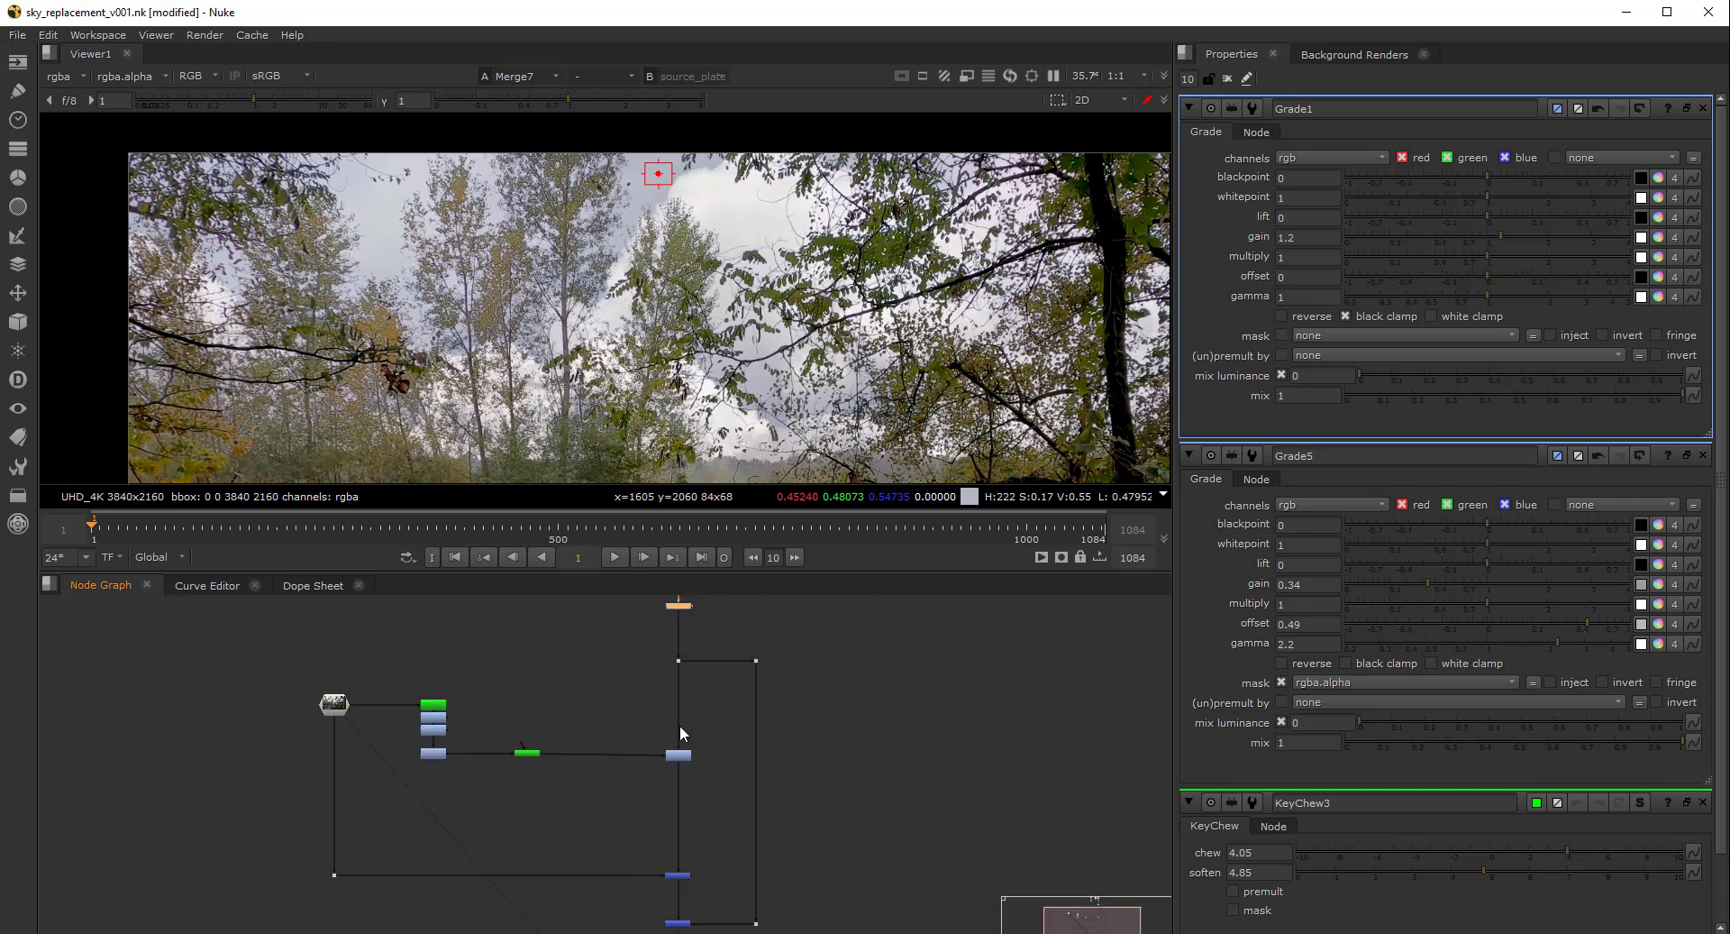
pyautogui.scroll(3, 680, 741)
pyautogui.click(676, 788)
pyautogui.scroll(-2, 667, 829)
pyautogui.scroll(-1, 674, 821)
pyautogui.moveTo(676, 841); pyautogui.dragTo(701, 733, button='middle')
pyautogui.scroll(-2, 701, 734)
pyautogui.moveTo(407, 702); pyautogui.dragTo(475, 702, button='middle')
pyautogui.click(481, 660)
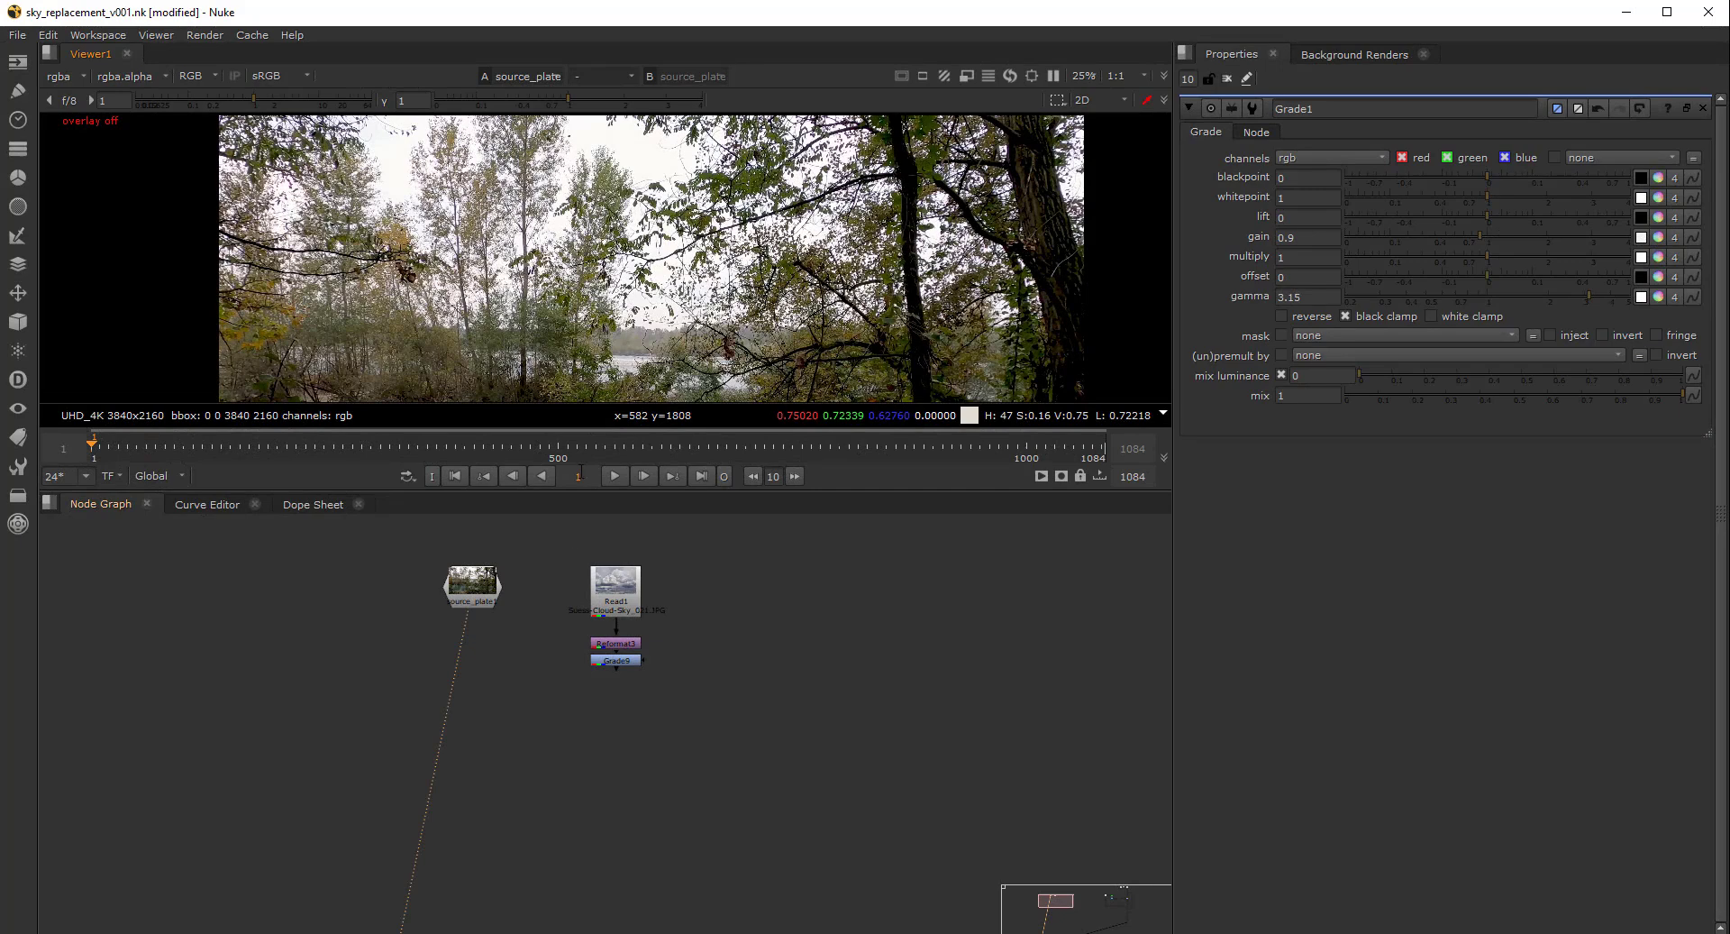
# Sample the source plate's bright sky between the trees, temporarily lowering the viewer gamma to 0.44 to check its tone
pyautogui.moveTo(646, 167); pyautogui.dragTo(605, 169, button='middle')
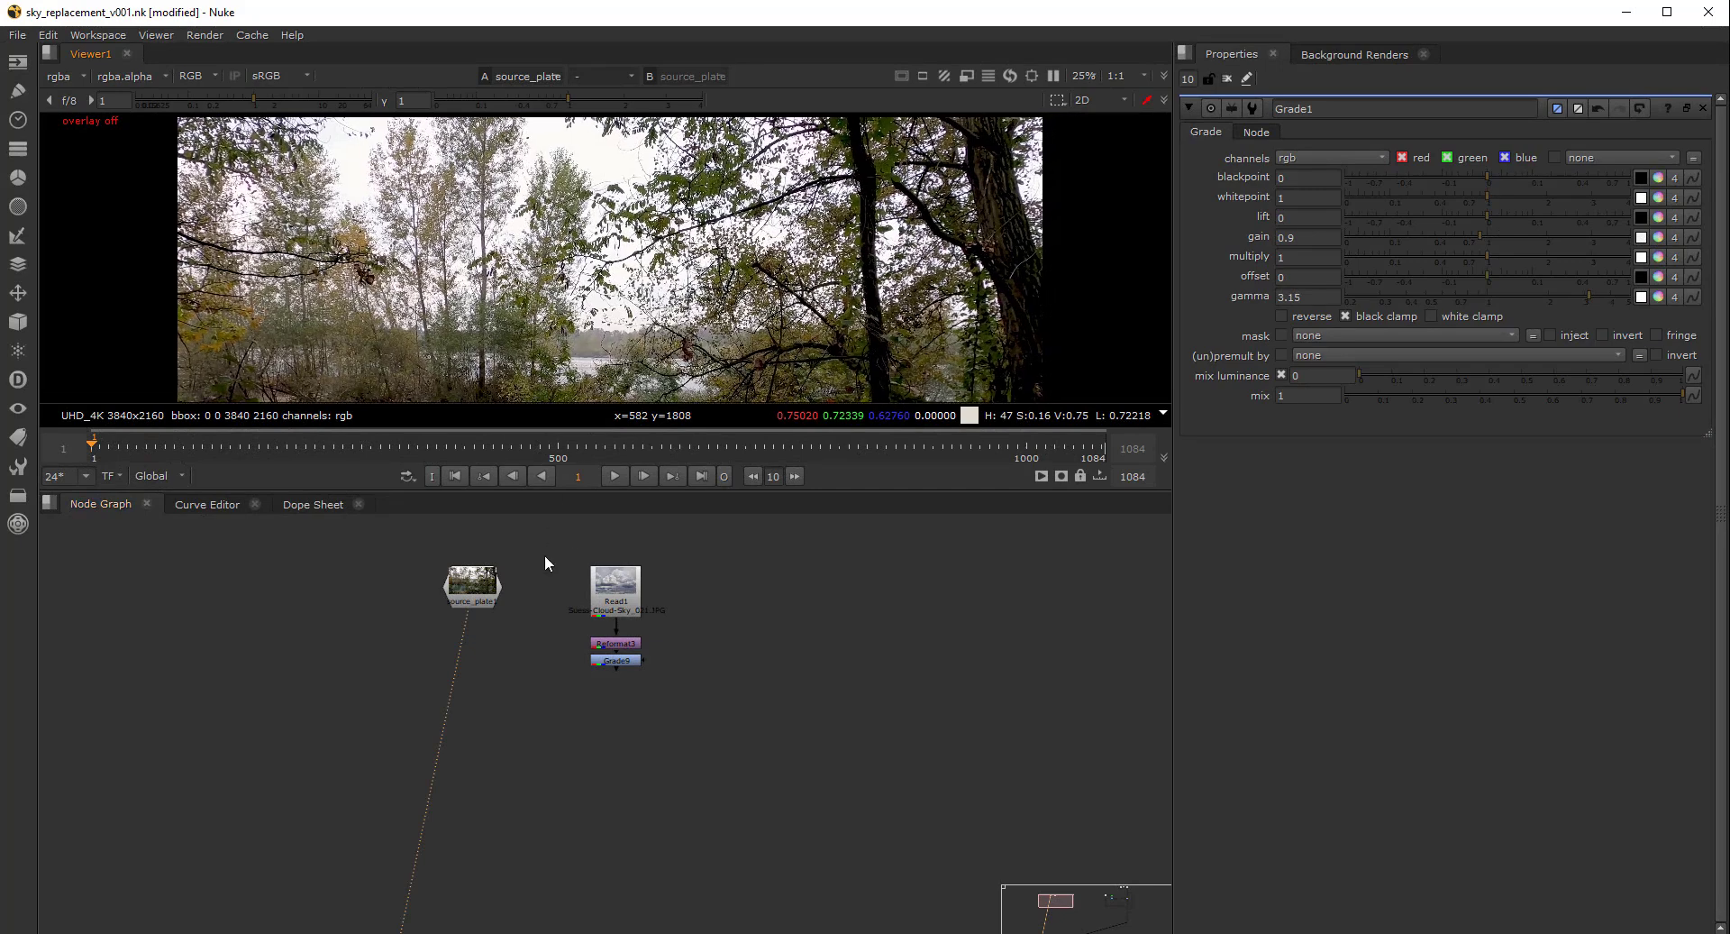
pyautogui.moveTo(474, 581); pyautogui.dragTo(457, 590)
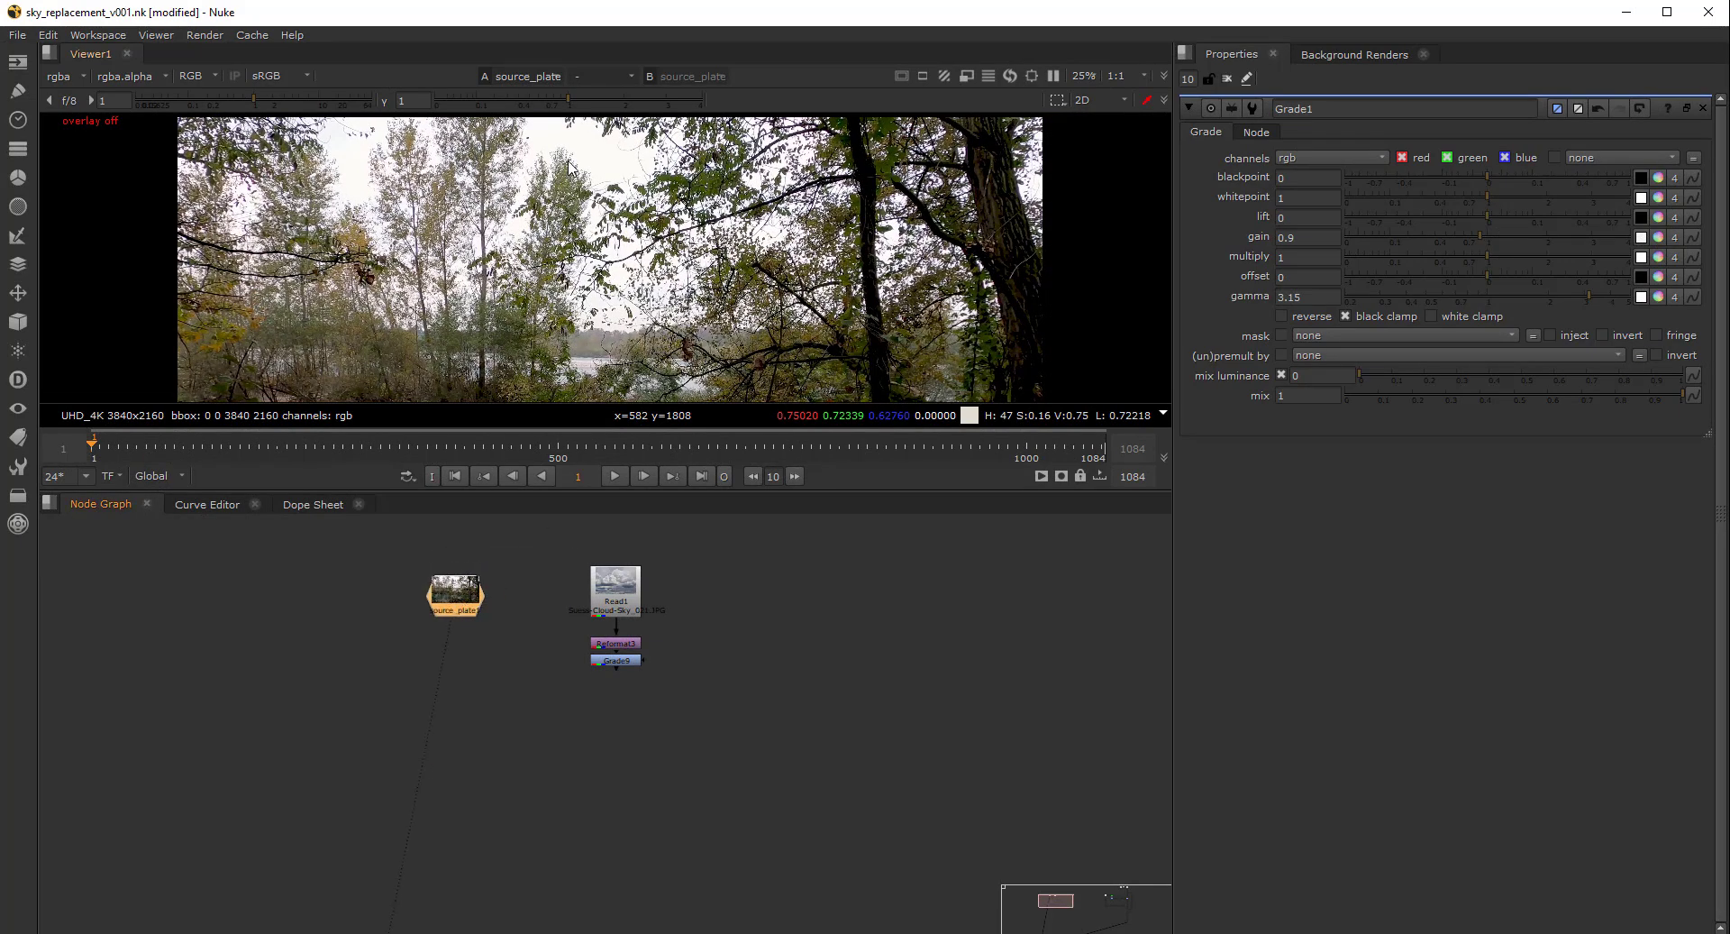
pyautogui.scroll(2, 567, 168)
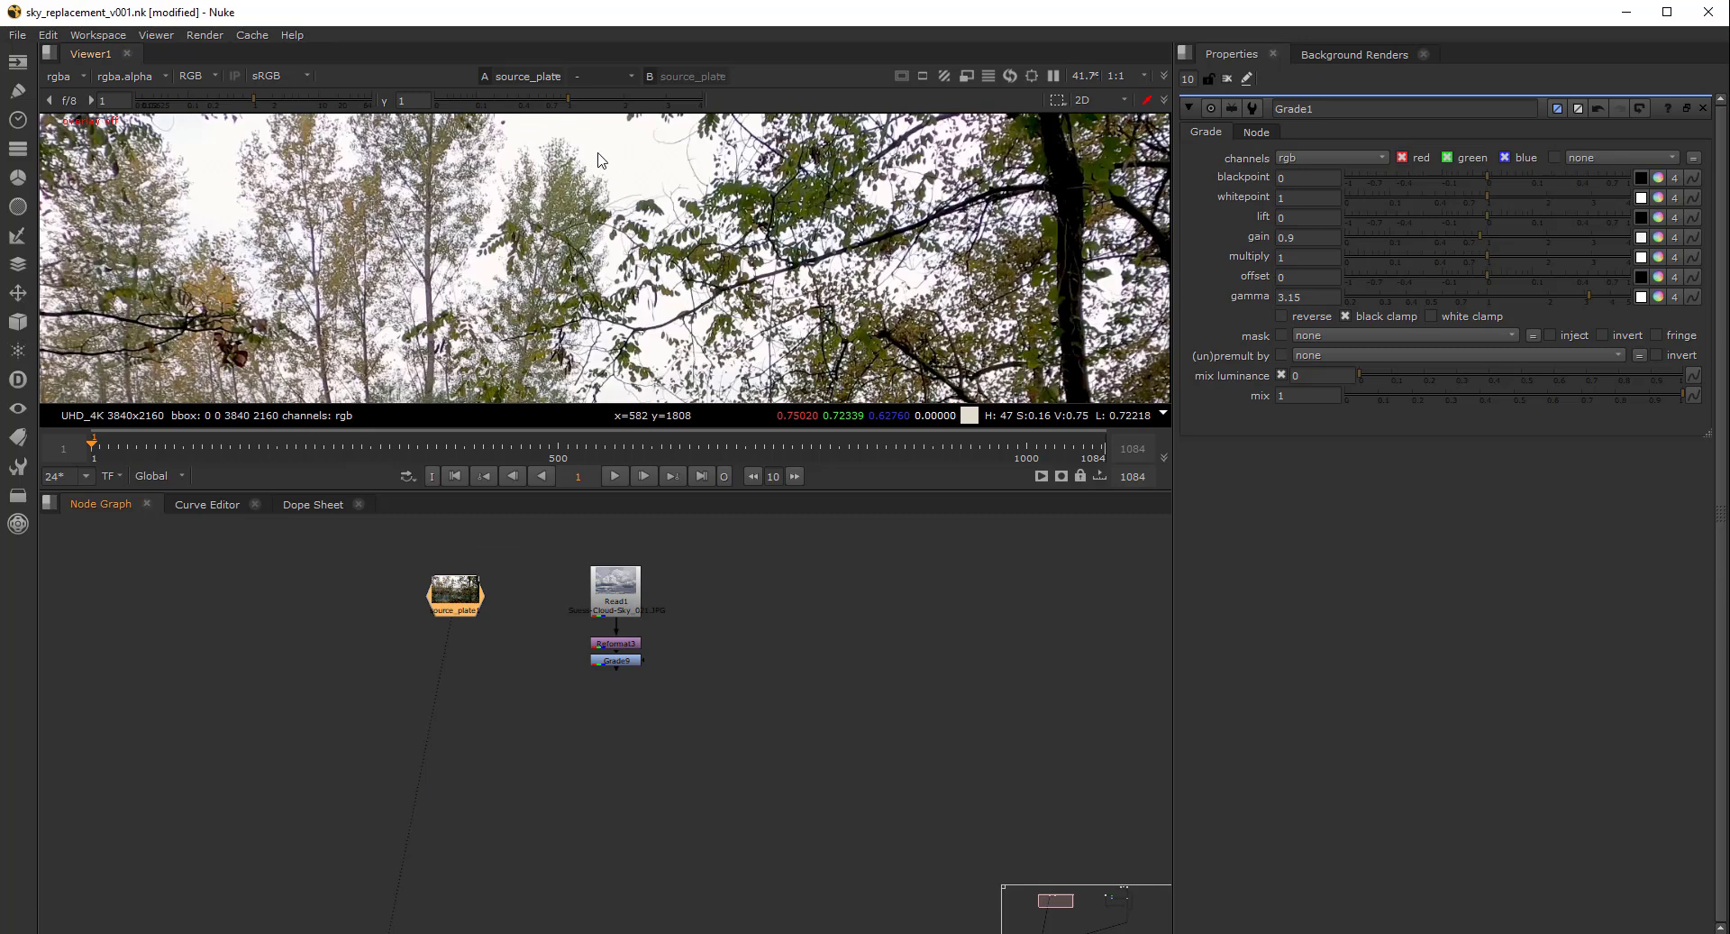
pyautogui.scroll(1, 557, 153)
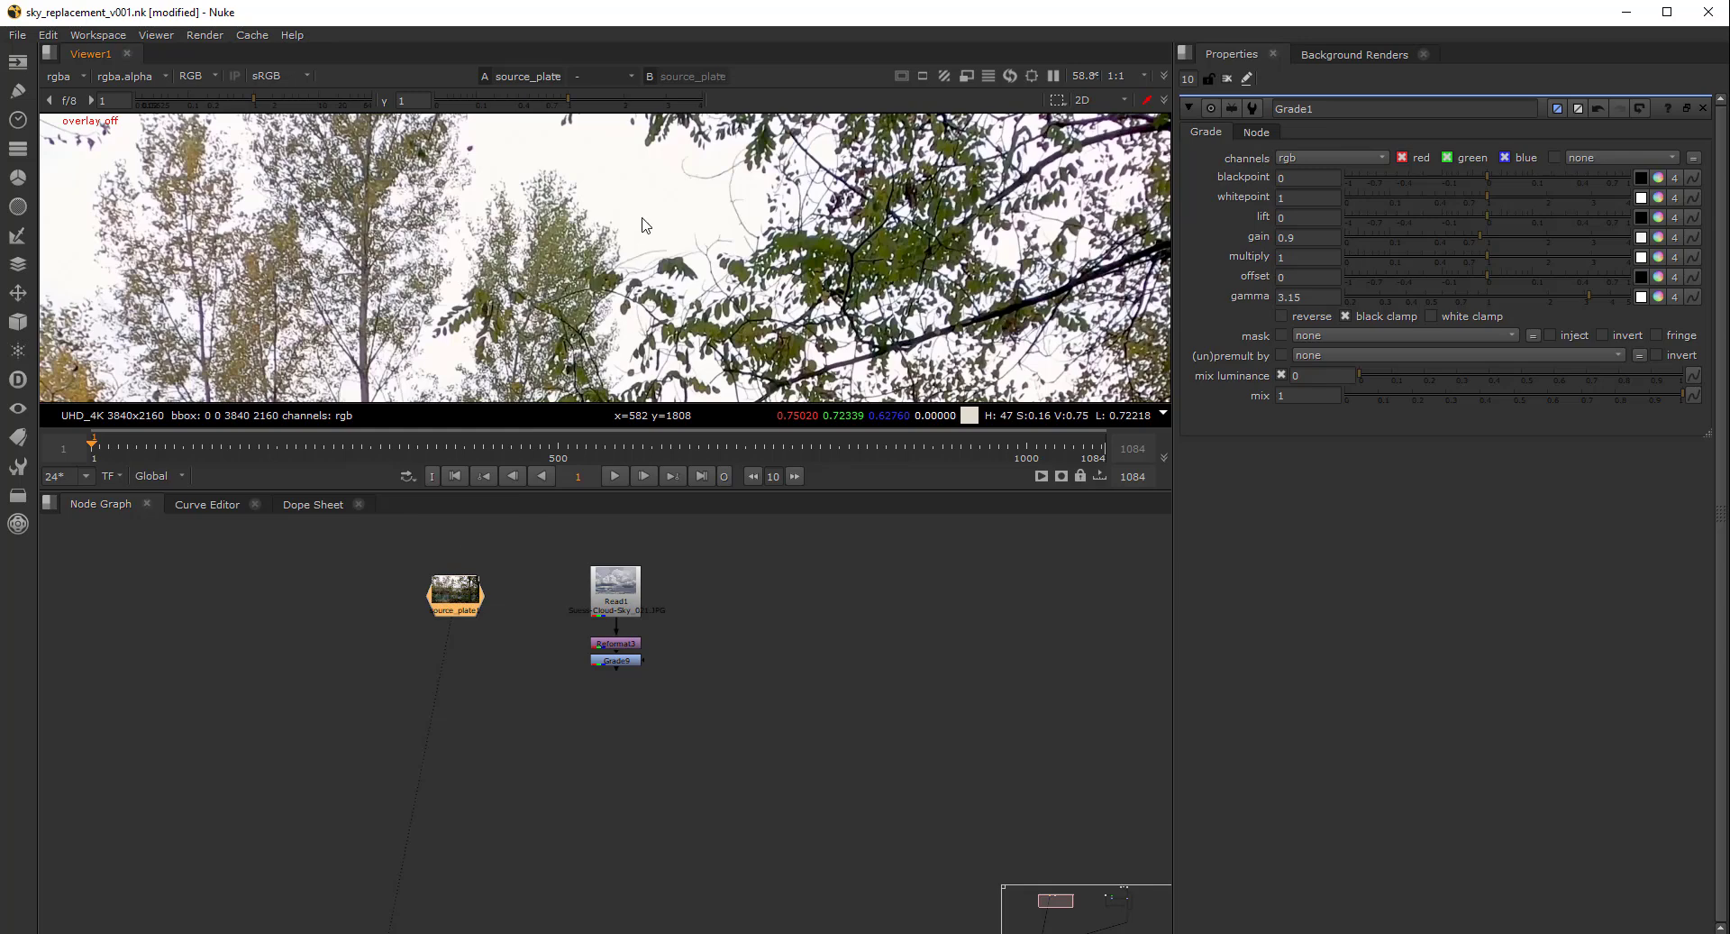
pyautogui.moveTo(565, 105); pyautogui.dragTo(524, 105)
pyautogui.press('q')
pyautogui.keyDown('ctrl'); pyautogui.keyDown('shift'); pyautogui.moveTo(636, 195); pyautogui.dragTo(626, 180); pyautogui.keyUp('shift'); pyautogui.keyUp('ctrl')
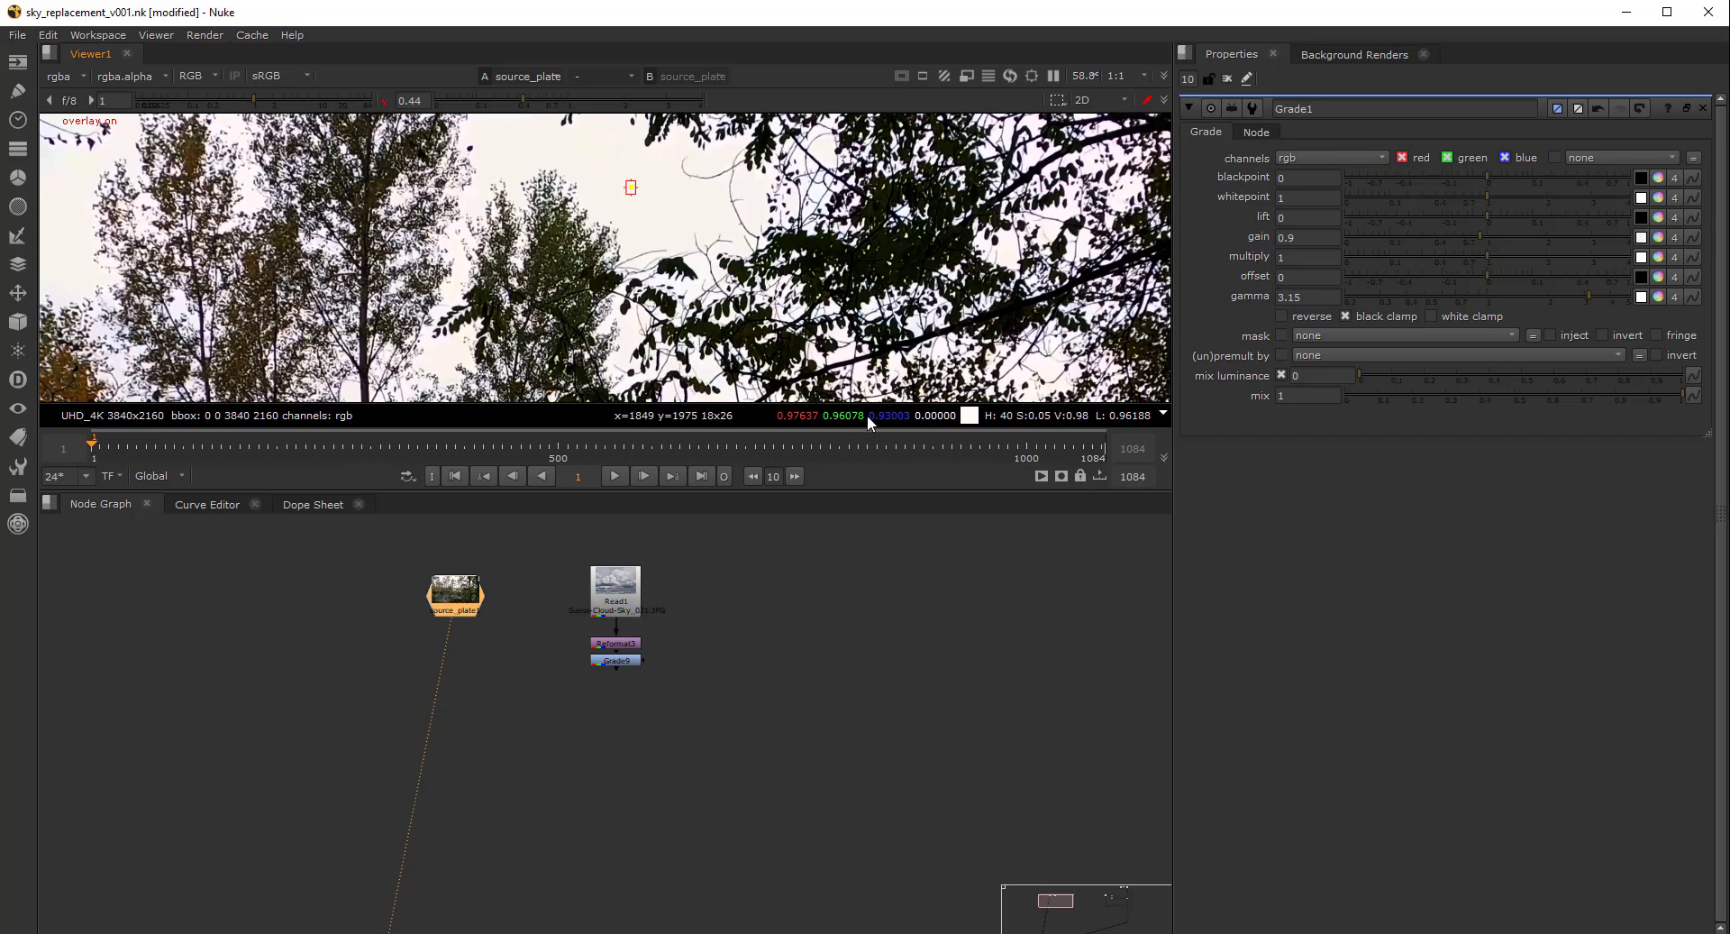
pyautogui.click(385, 100)
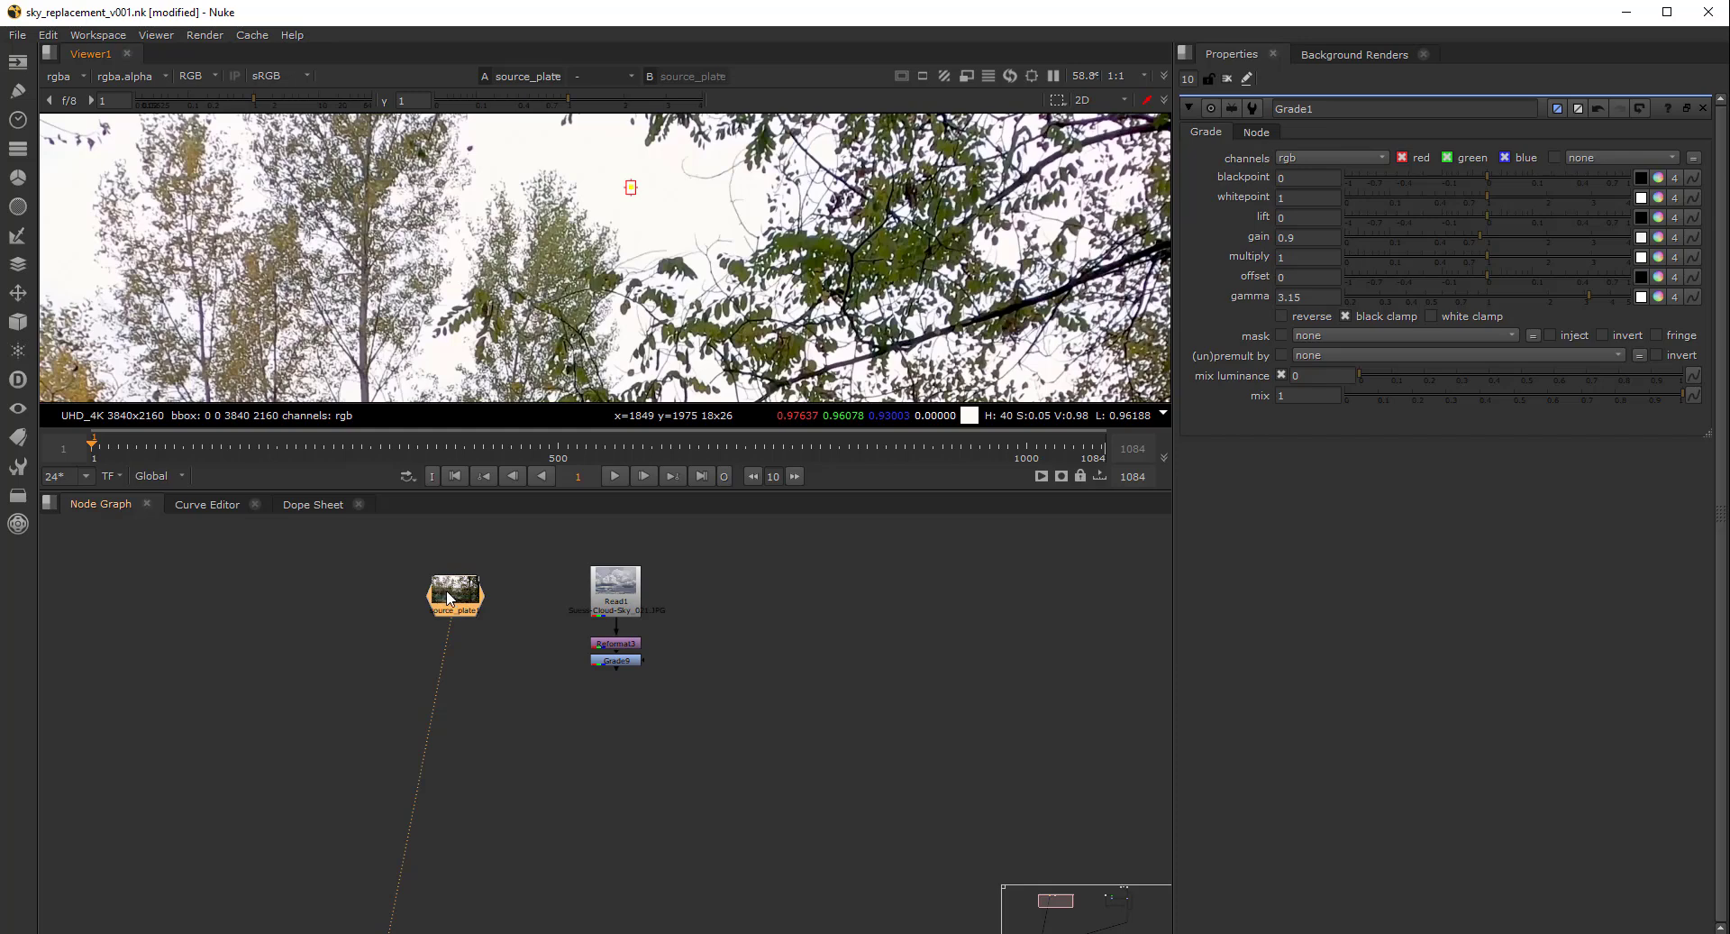
# Shift the sample area slightly within the bright sky, and add a Grade node below source_plate with gain 0.66
pyautogui.moveTo(631, 188); pyautogui.dragTo(638, 190)
pyautogui.moveTo(638, 188); pyautogui.dragTo(624, 182)
pyautogui.press('g')
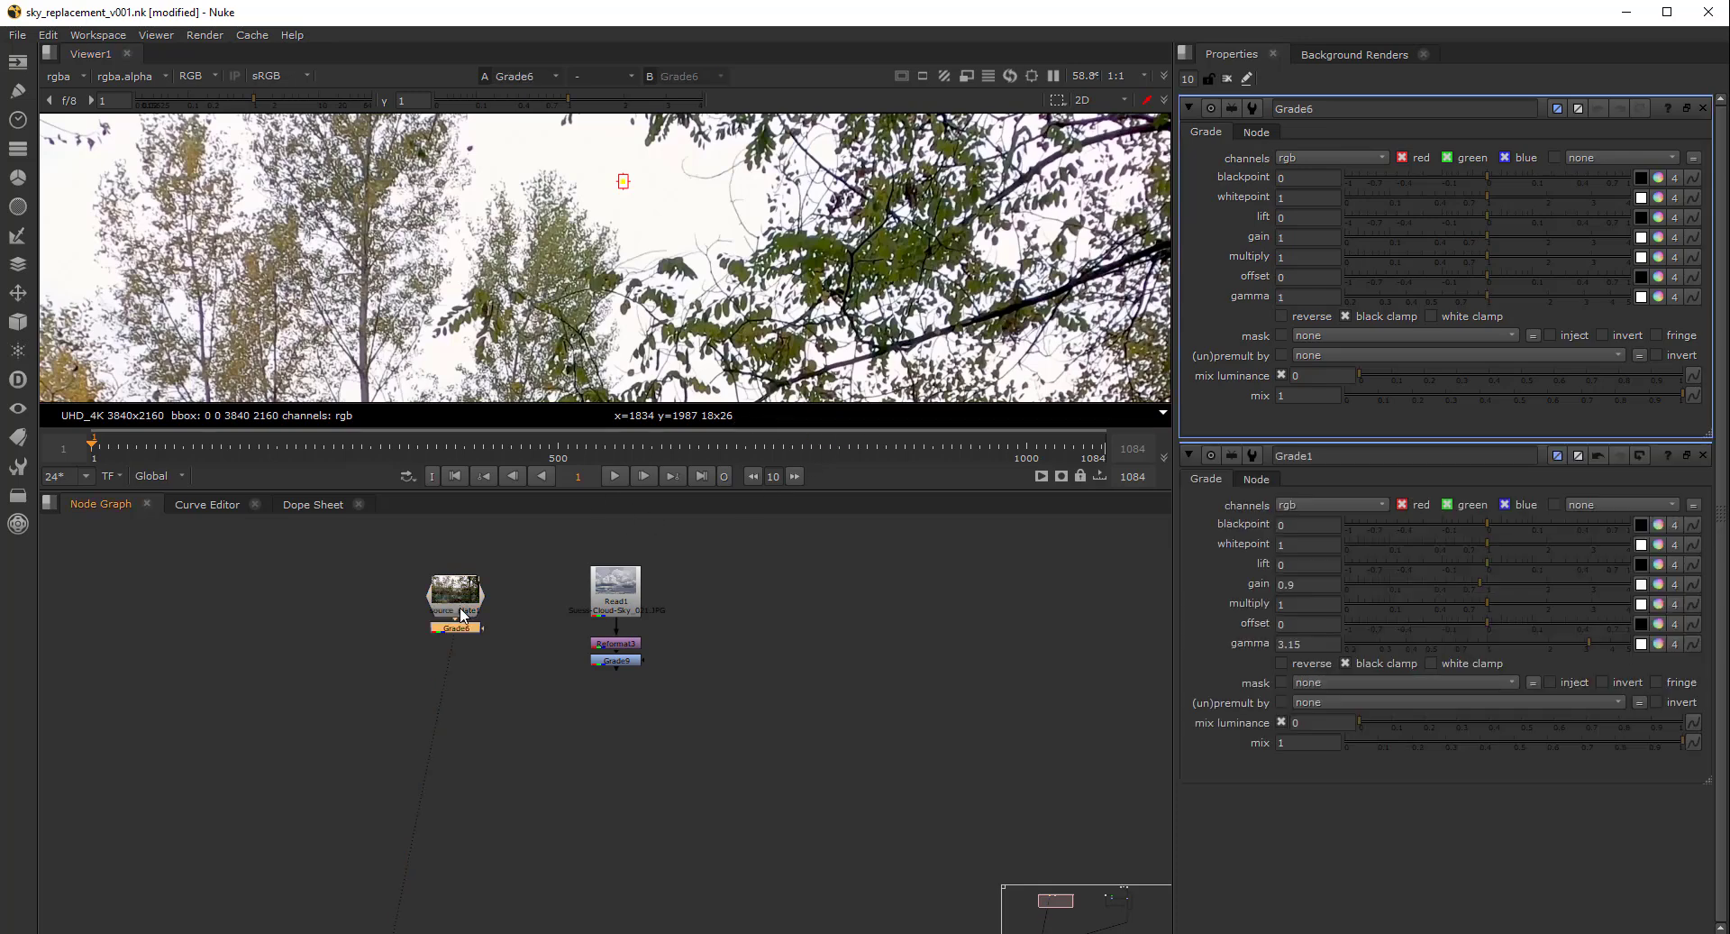
pyautogui.moveTo(1489, 236); pyautogui.dragTo(1460, 236)
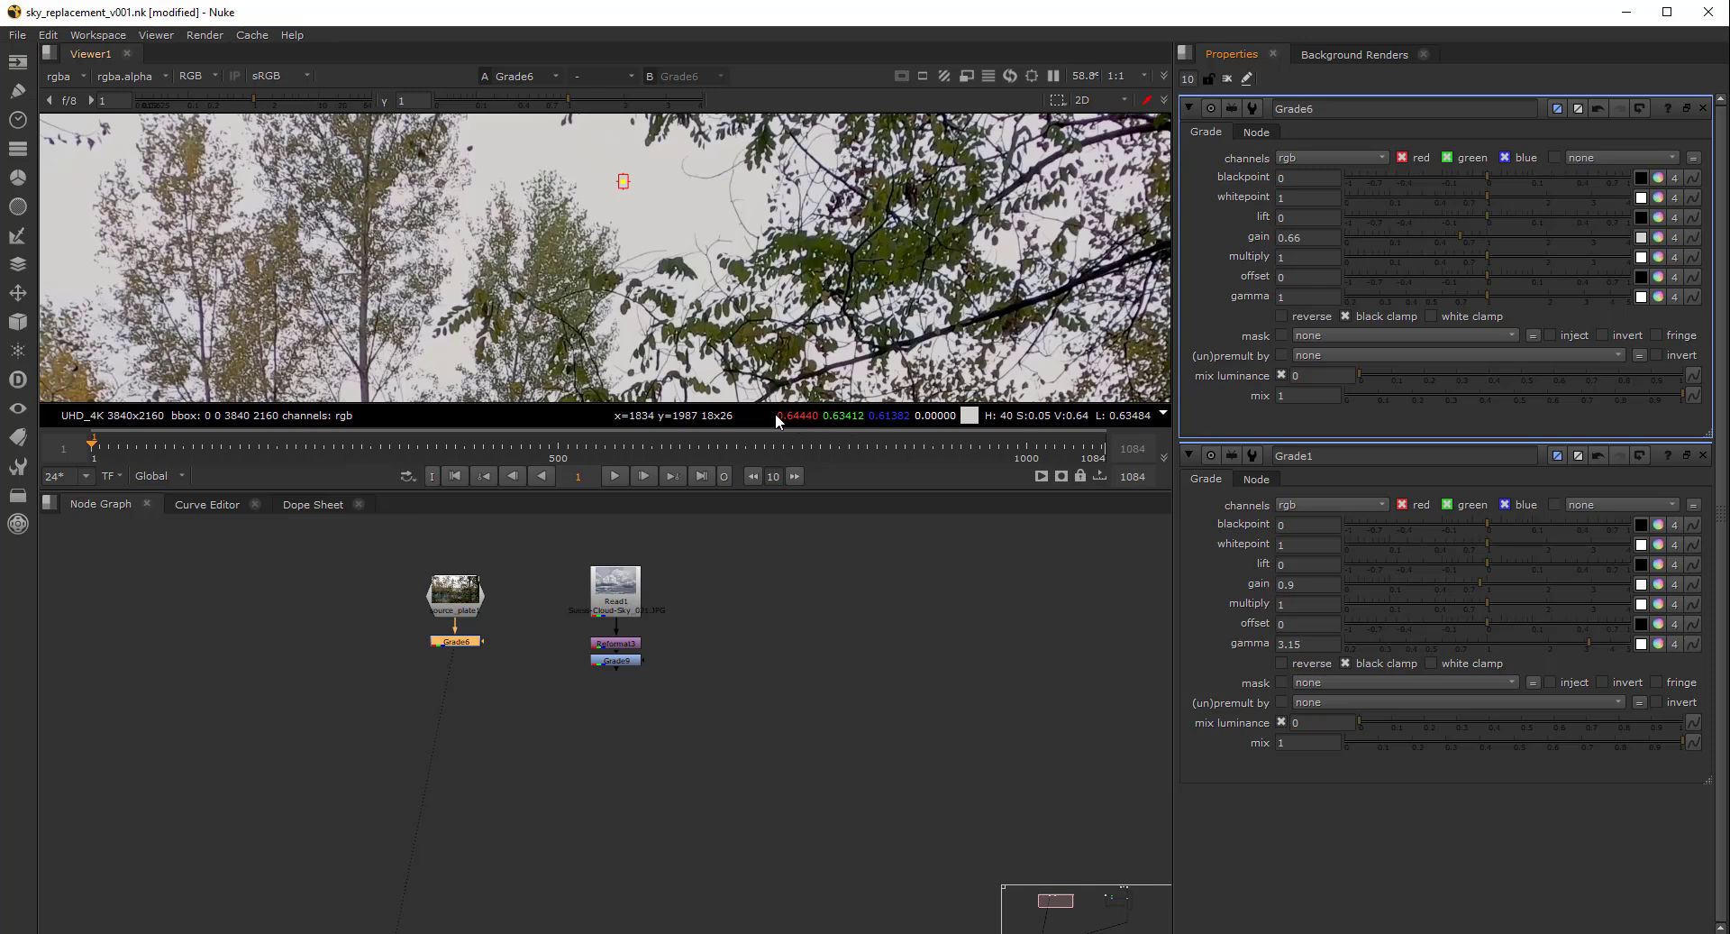
# Insert an Exposure node set to 2 stops between the source plate and its Grade node, and resample the bright sky
pyautogui.moveTo(623, 181); pyautogui.dragTo(626, 178)
pyautogui.press('Tab')
pyautogui.write('ex')
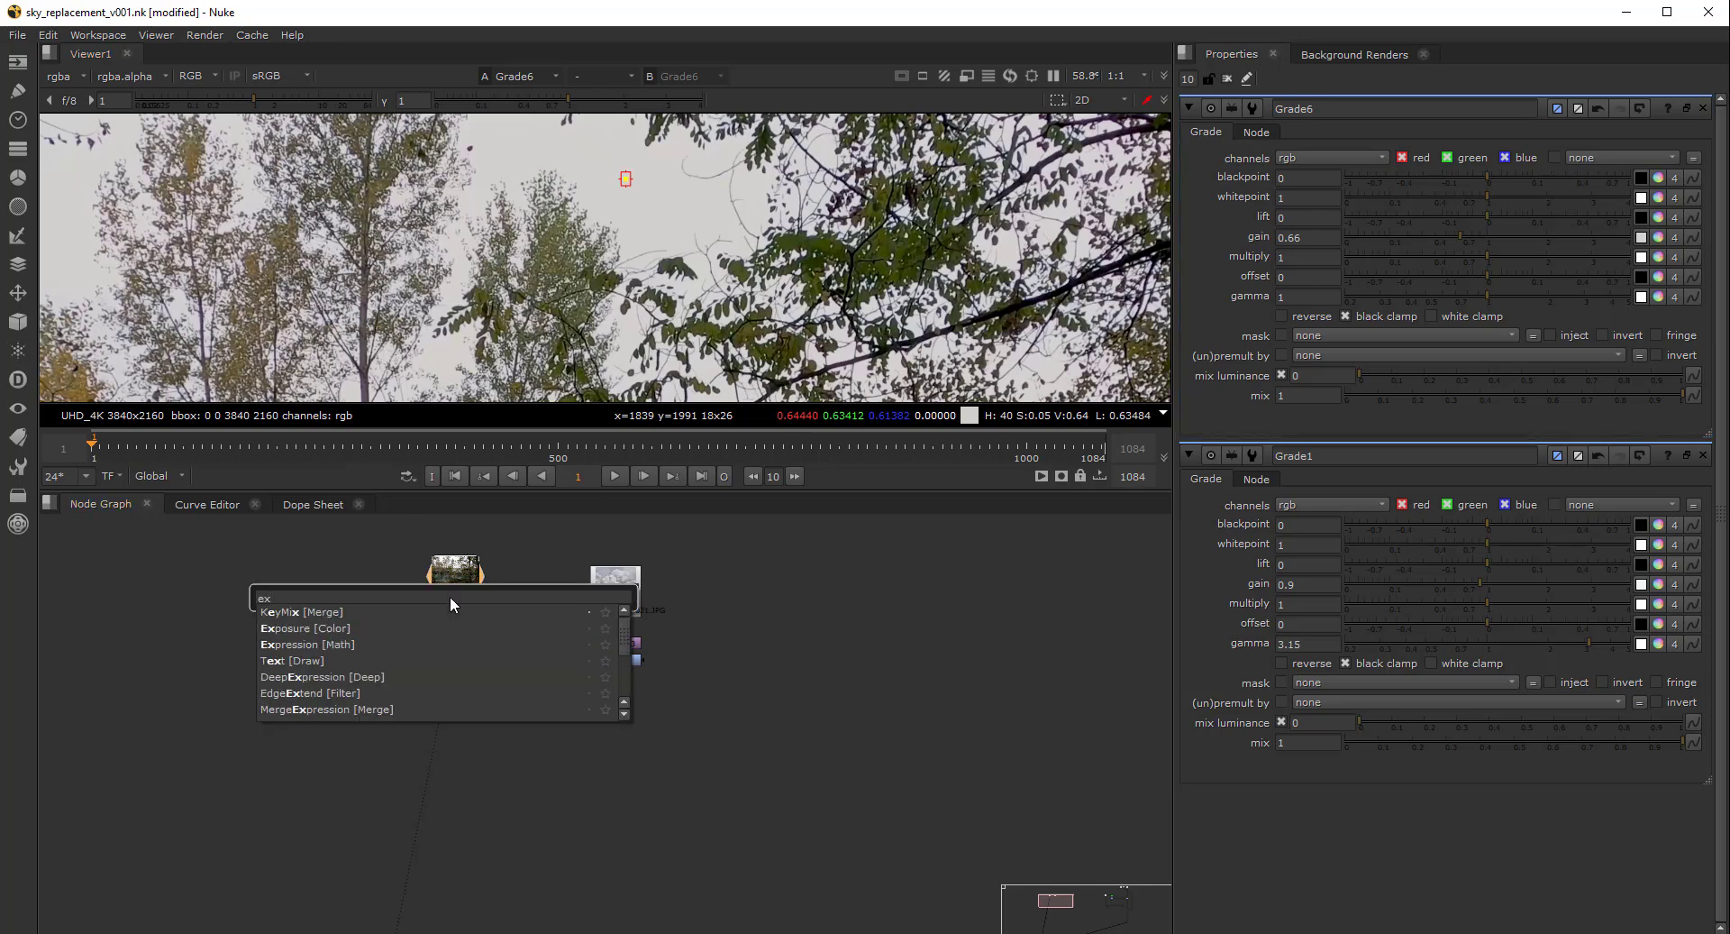
pyautogui.write('posure [Color')
pyautogui.click(364, 607)
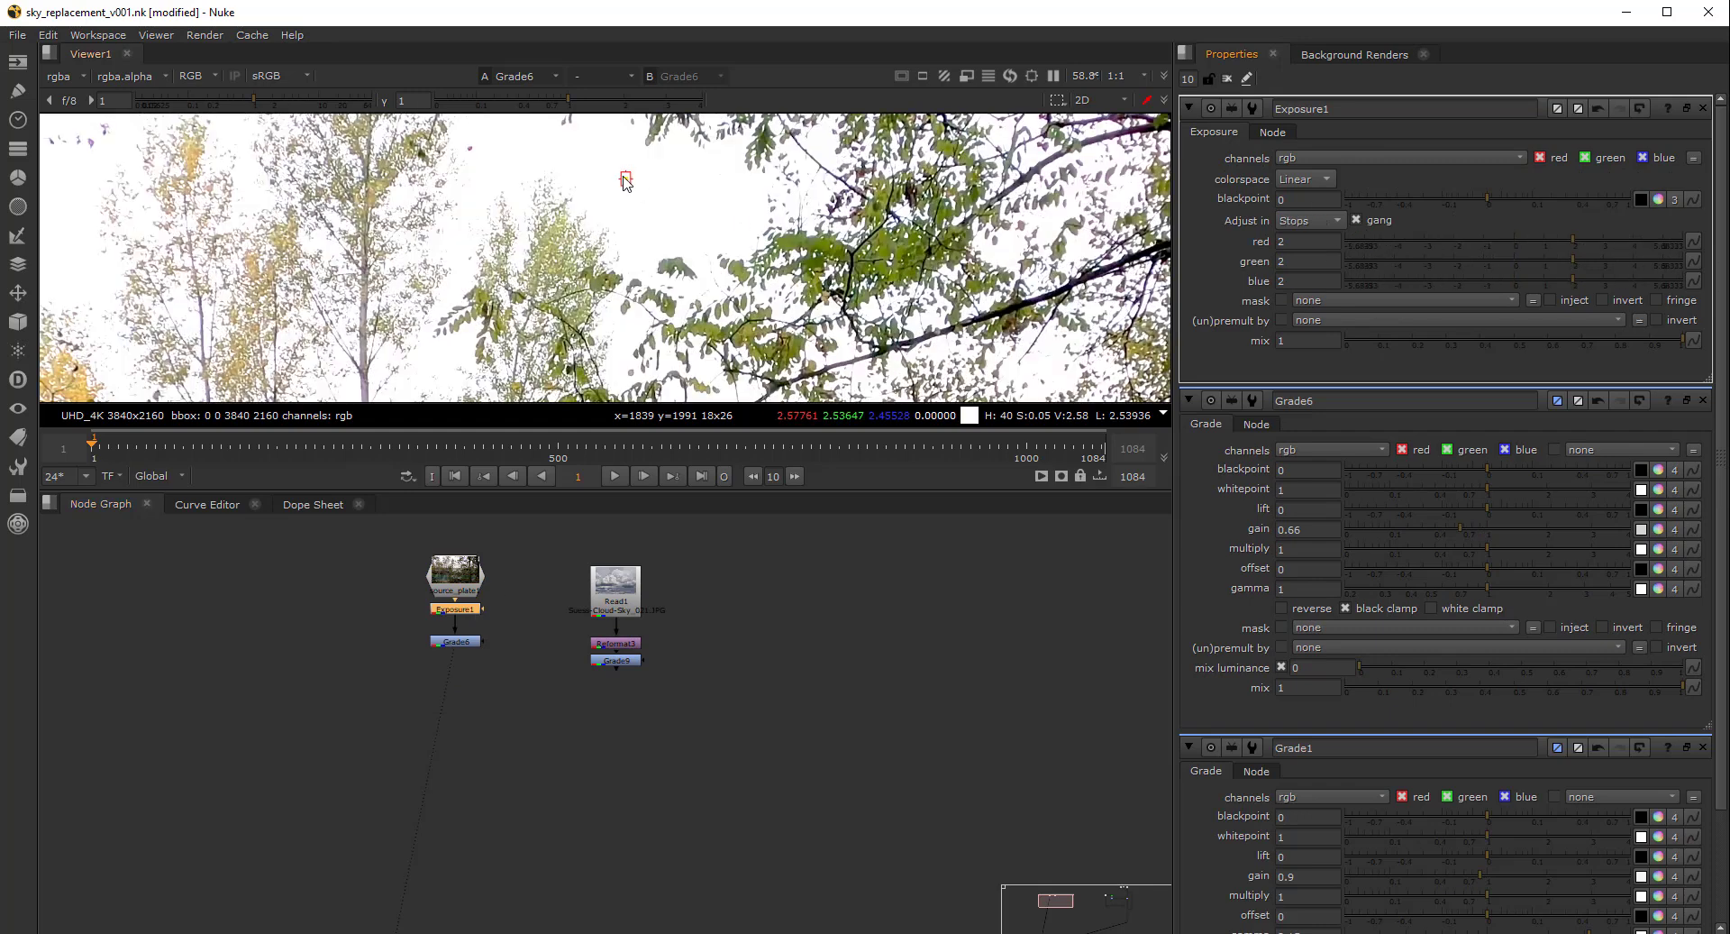
pyautogui.keyDown('ctrl'); pyautogui.click(631, 180); pyautogui.keyUp('ctrl')
pyautogui.keyDown('ctrl'); pyautogui.click(634, 180); pyautogui.keyUp('ctrl')
# Lower the gain of the Grade node below the Exposure to 0.2701, bringing the sampled sky down to about 1
pyautogui.click(458, 641)
pyautogui.doubleClick(463, 640)
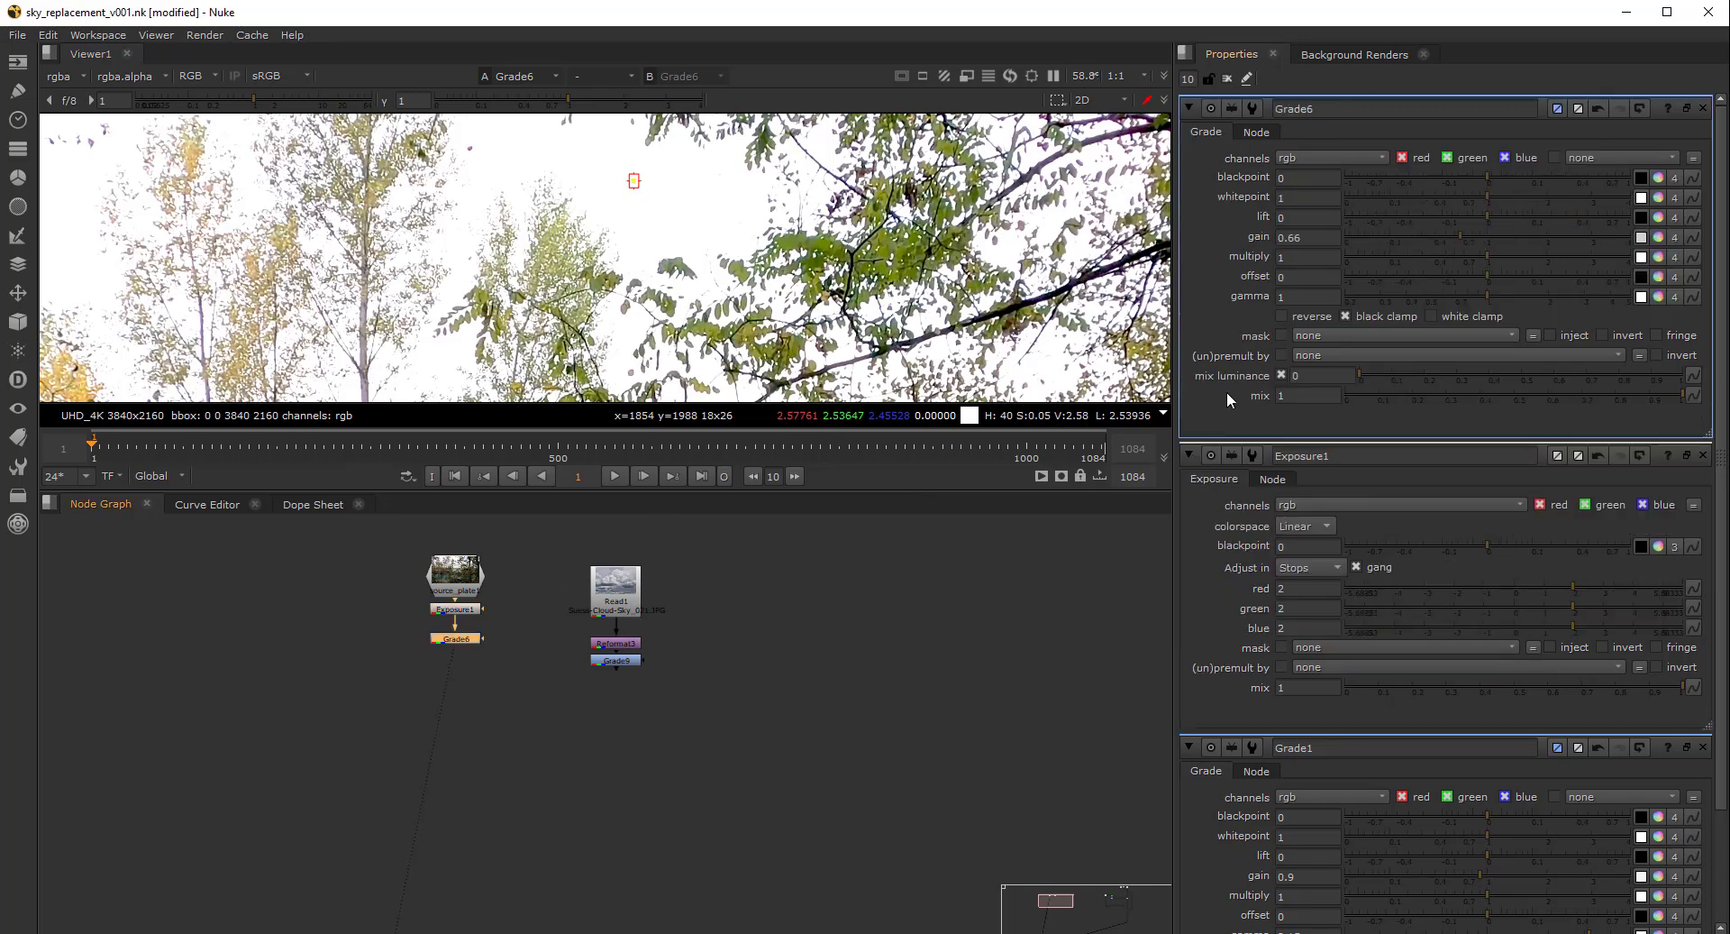
pyautogui.moveTo(1454, 238); pyautogui.dragTo(1417, 241)
pyautogui.click(1298, 238)
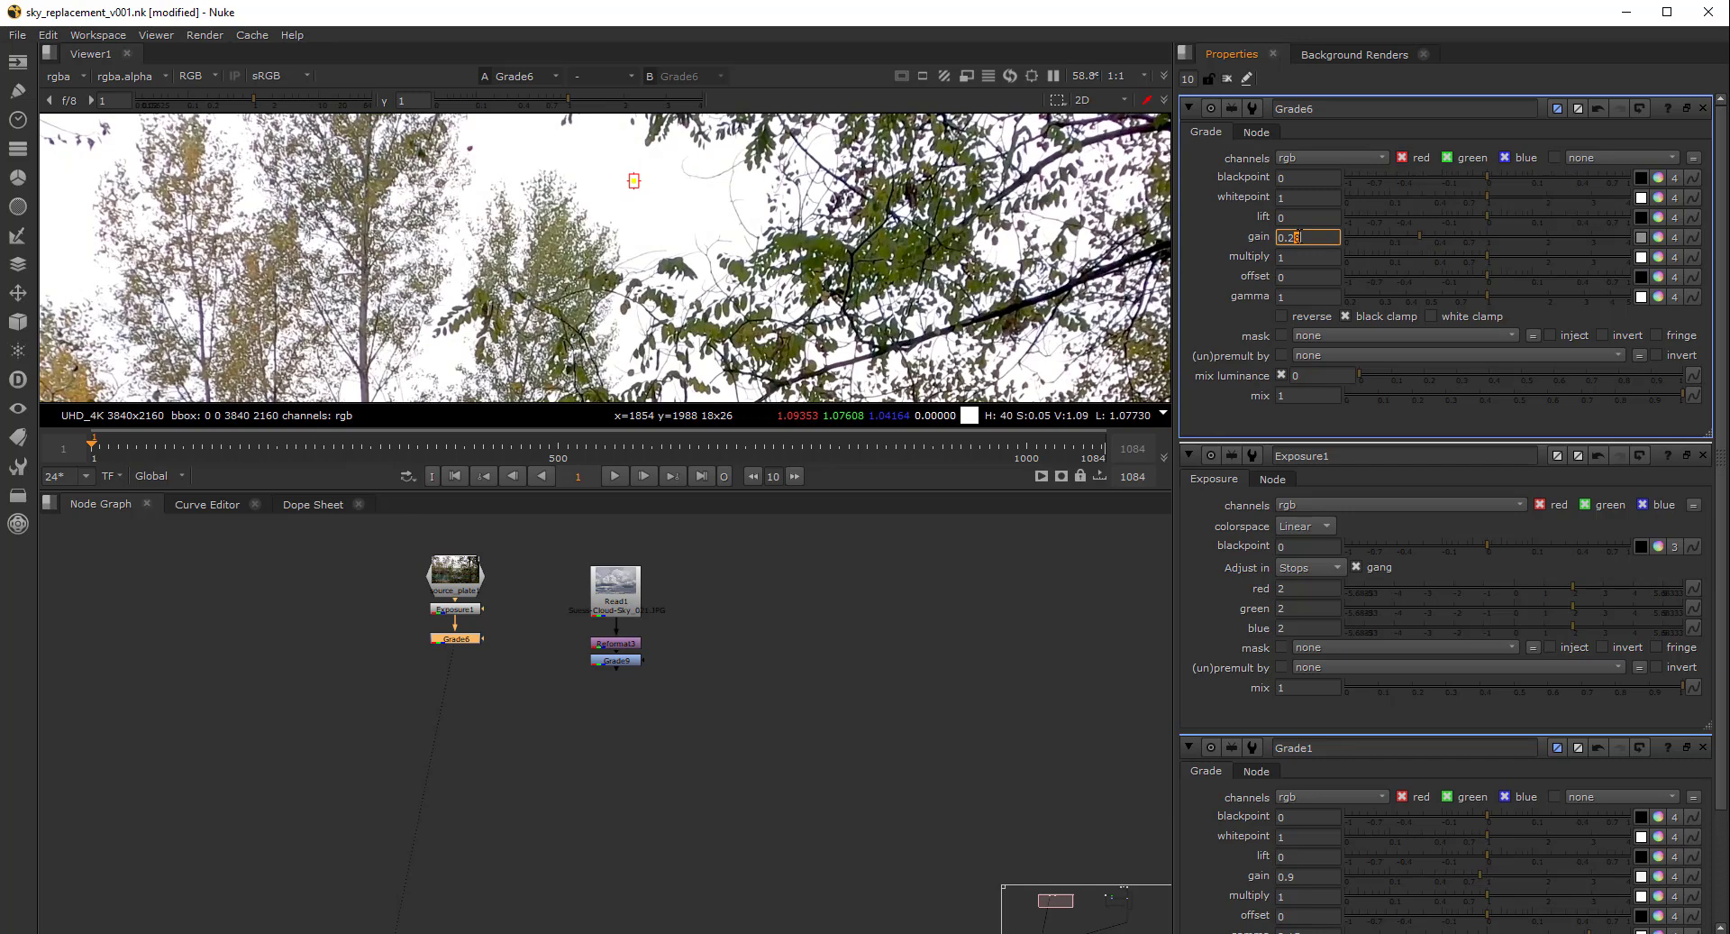
pyautogui.click(455, 638)
pyautogui.click(1306, 237)
pyautogui.press('Down')
pyautogui.press('Down')
pyautogui.press('Down')
pyautogui.press('Down')
pyautogui.press('Down')
pyautogui.press('Right')
pyautogui.press('Down')
pyautogui.press('Down')
pyautogui.press('Up')
pyautogui.press('Up')
pyautogui.press('Up')
pyautogui.press('Up')
pyautogui.press('Up')
pyautogui.press('Up')
pyautogui.press('Up')
pyautogui.press('Up')
pyautogui.press('Up')
pyautogui.press('Up')
pyautogui.press('Up')
pyautogui.press('Up')
# Add a Clamp node below the plate's Grade node
pyautogui.press('Tab')
pyautogui.write('clamp')
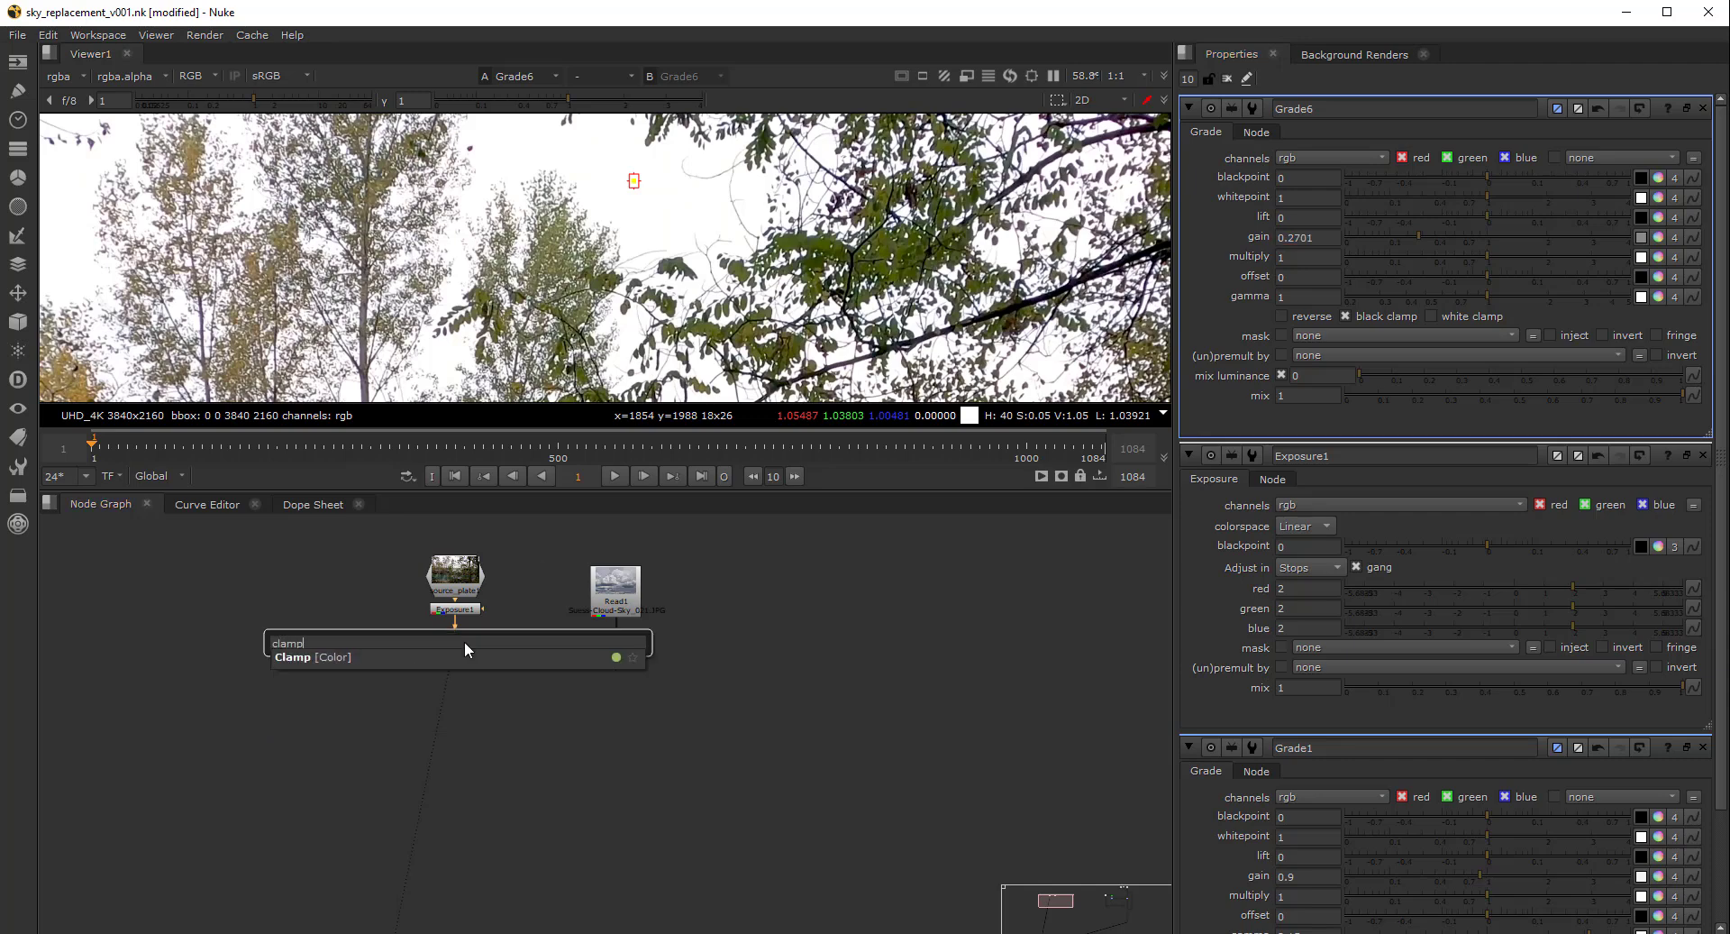
pyautogui.press('Return')
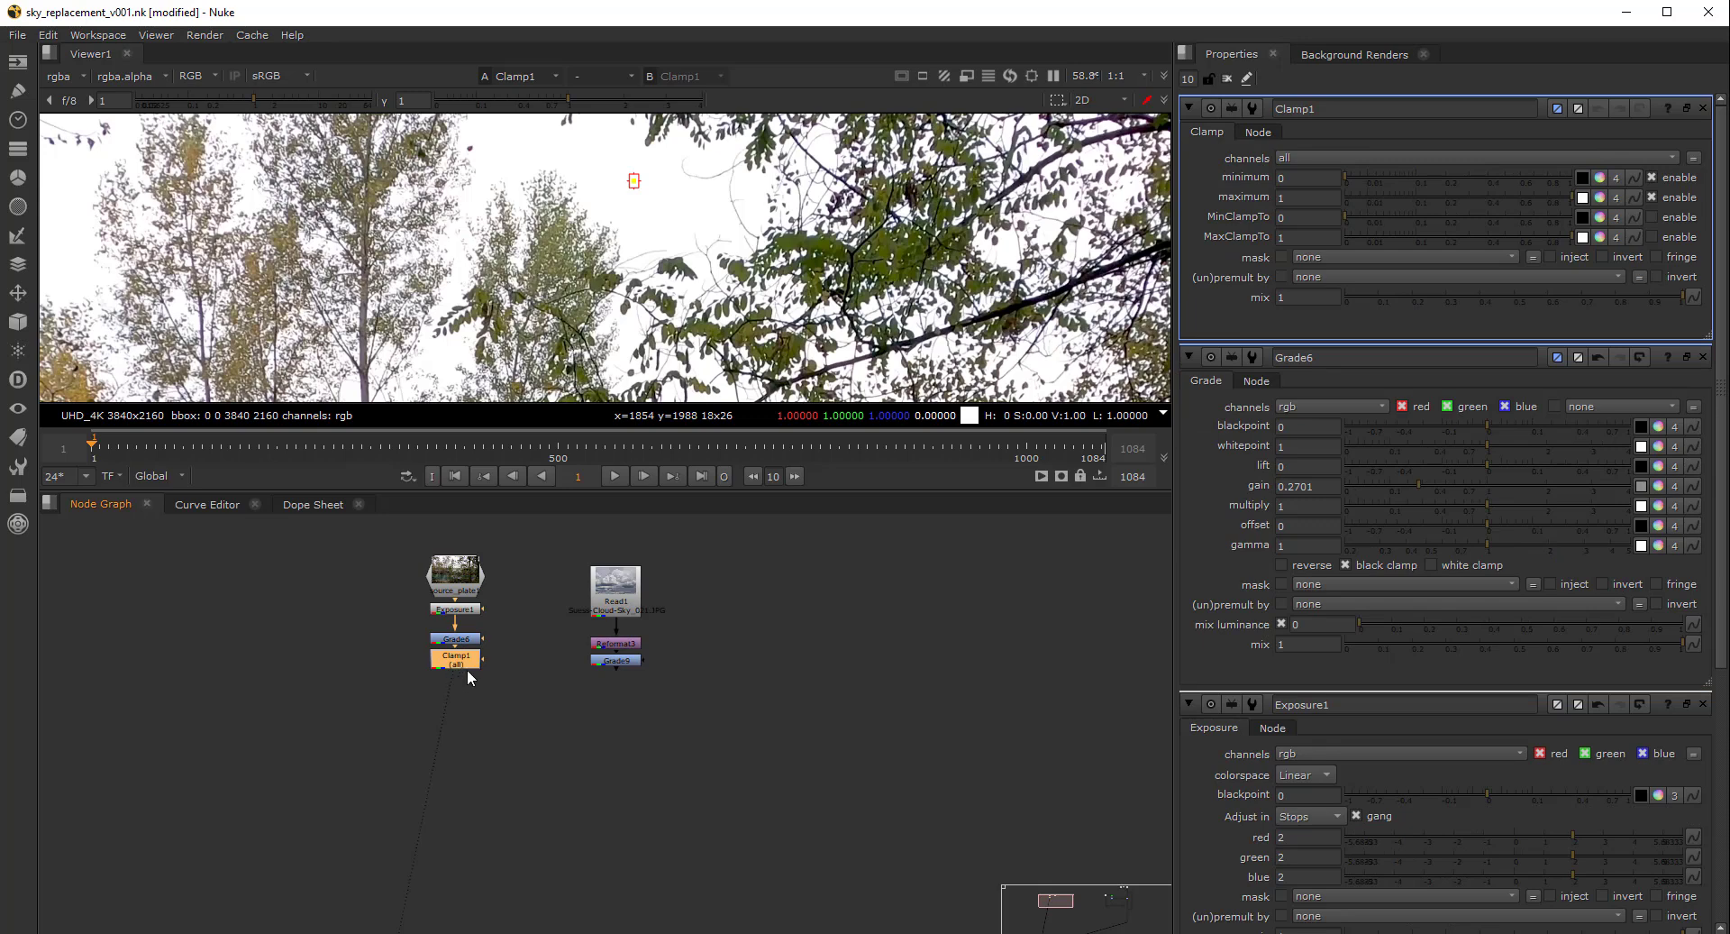
# Merge the clamped plate over the graded sky and set the merge operation to multiply
pyautogui.press('m')
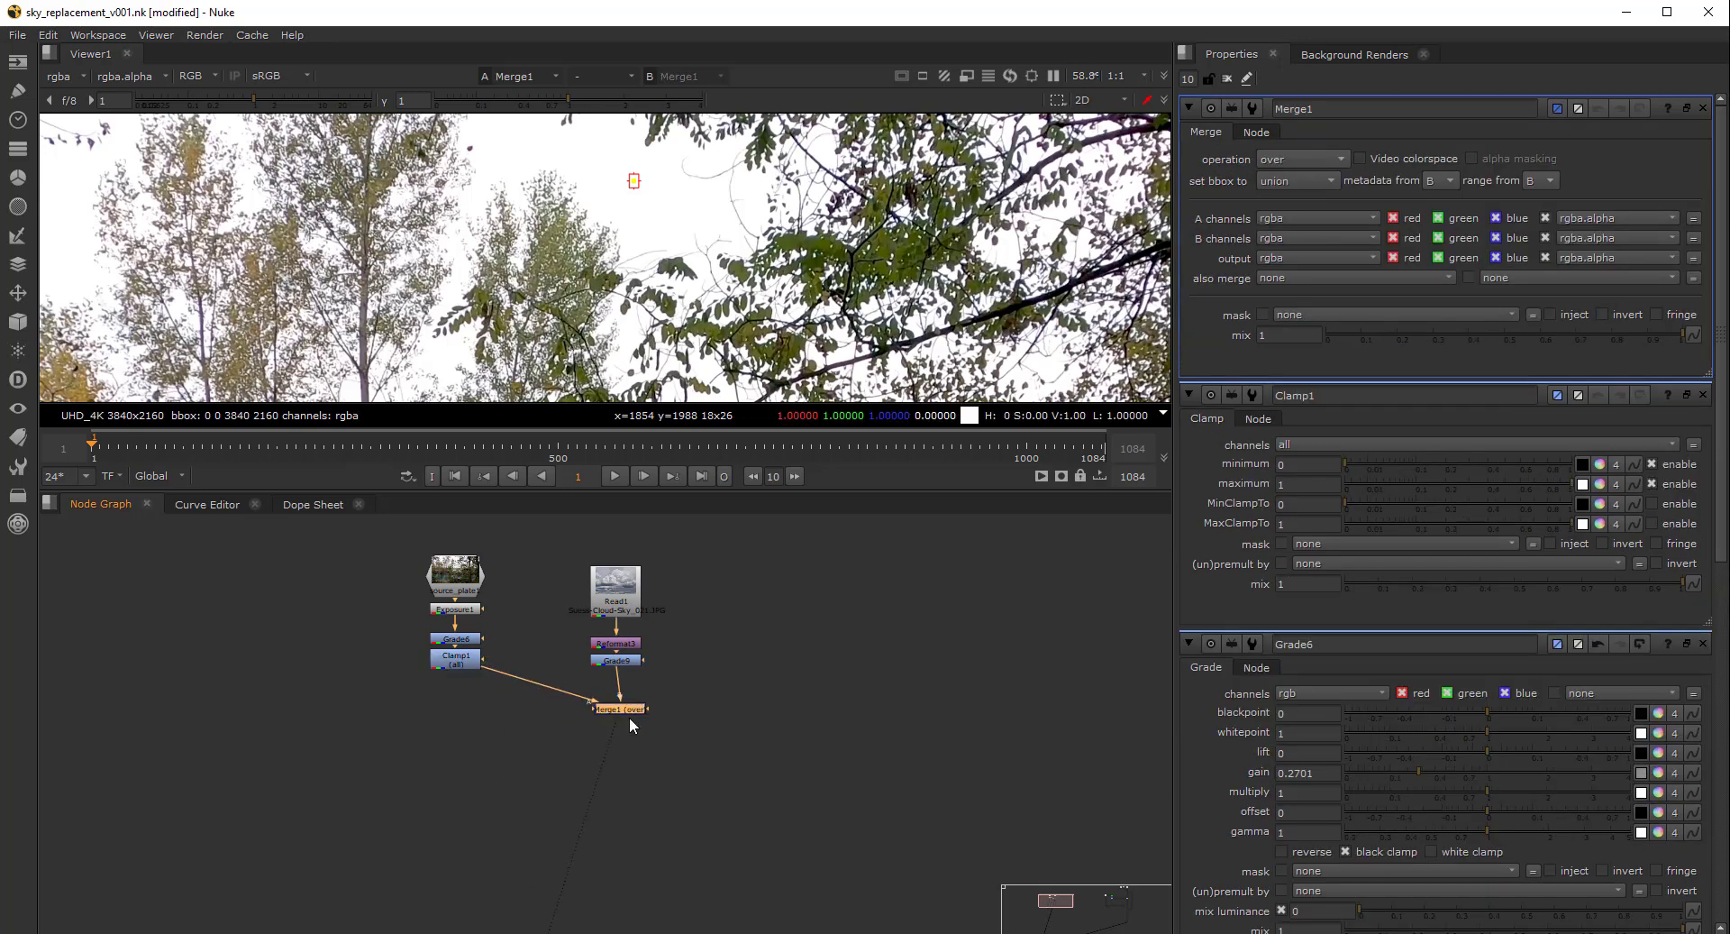
pyautogui.moveTo(622, 707); pyautogui.dragTo(620, 730)
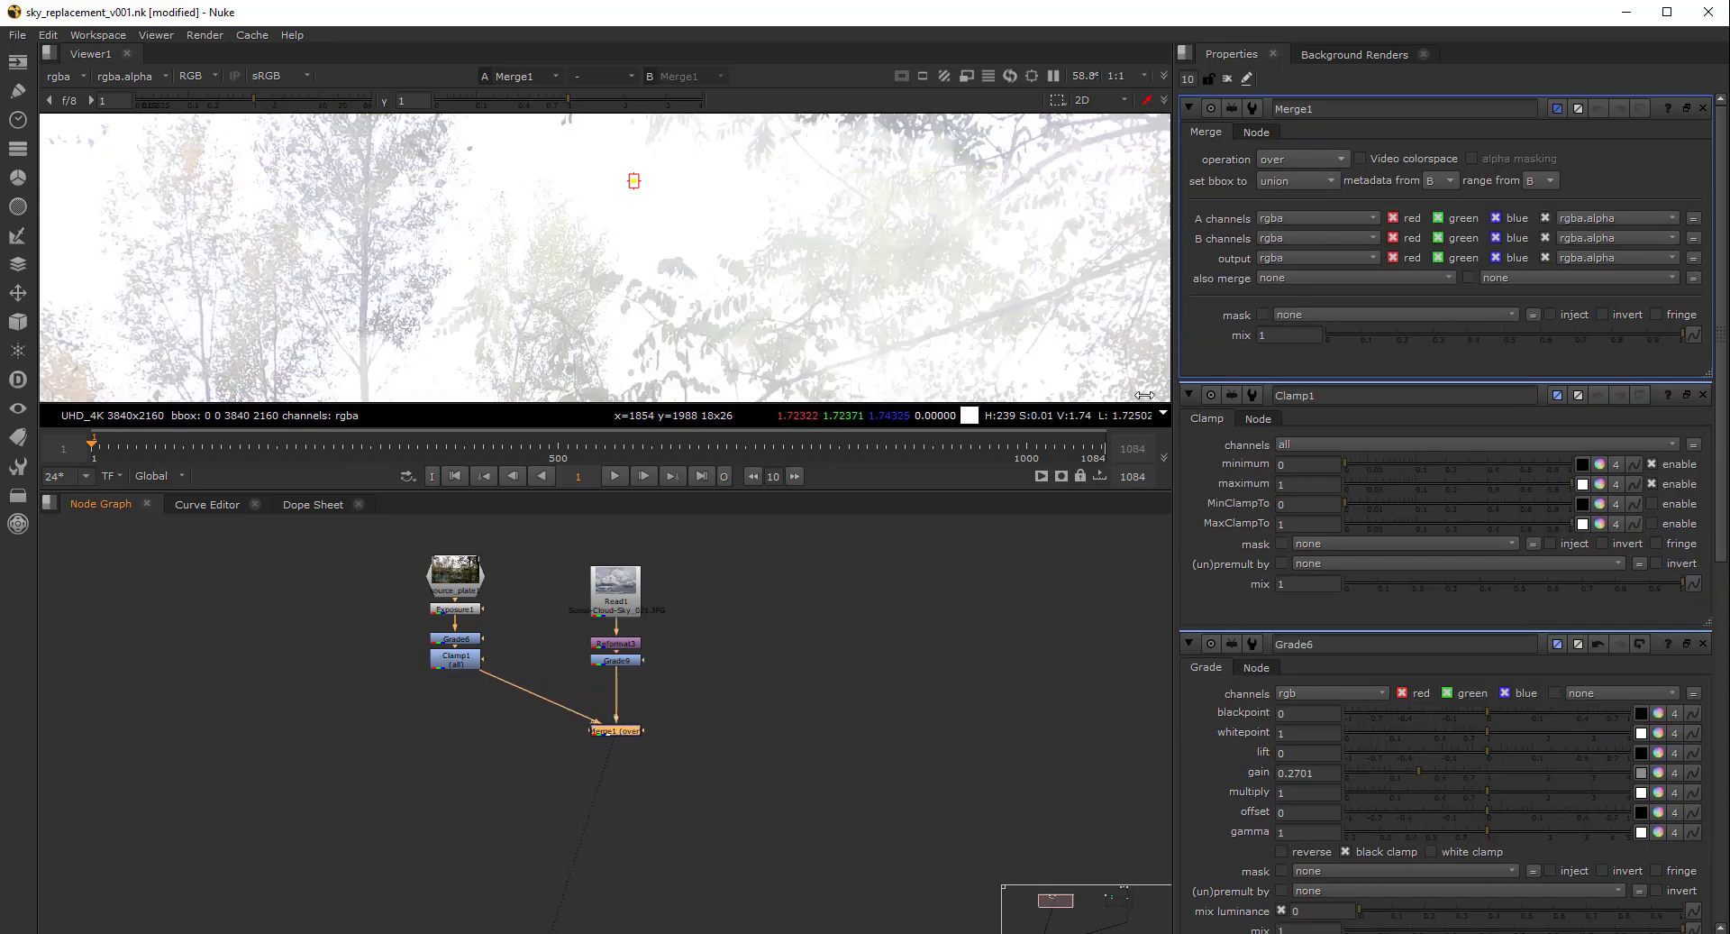
pyautogui.click(1311, 157)
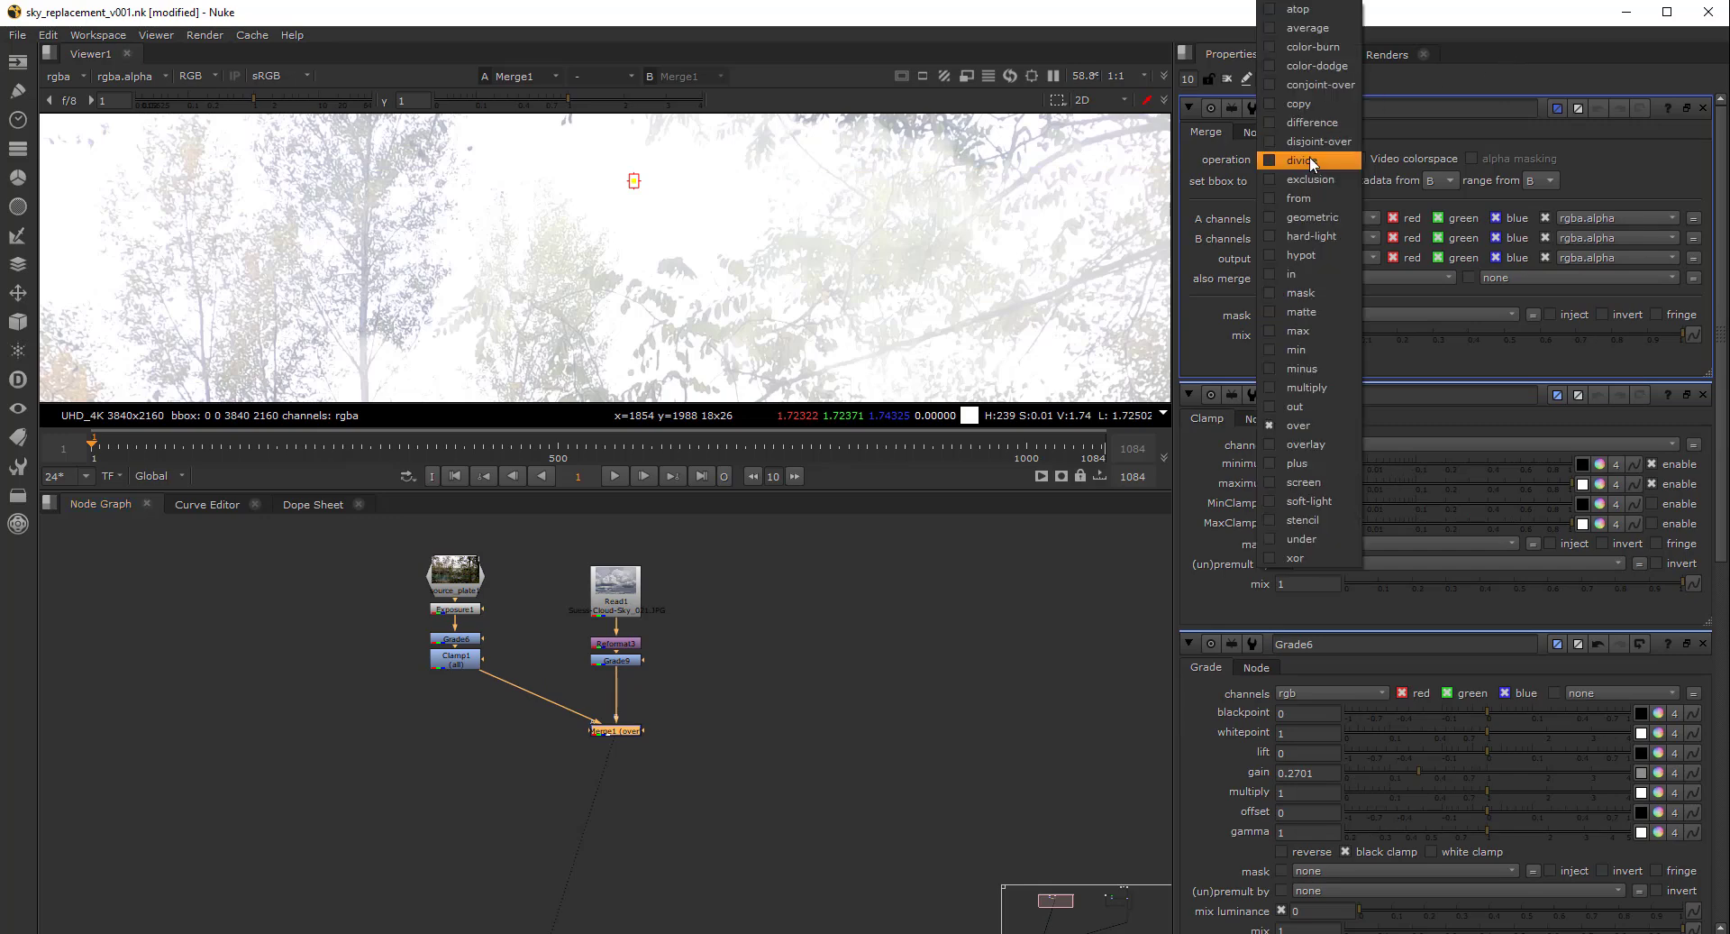
pyautogui.click(1314, 390)
# Examine the multiplied composite in an enlarged viewer and sample a patch of the water
pyautogui.moveTo(408, 149); pyautogui.dragTo(542, 227, button='middle')
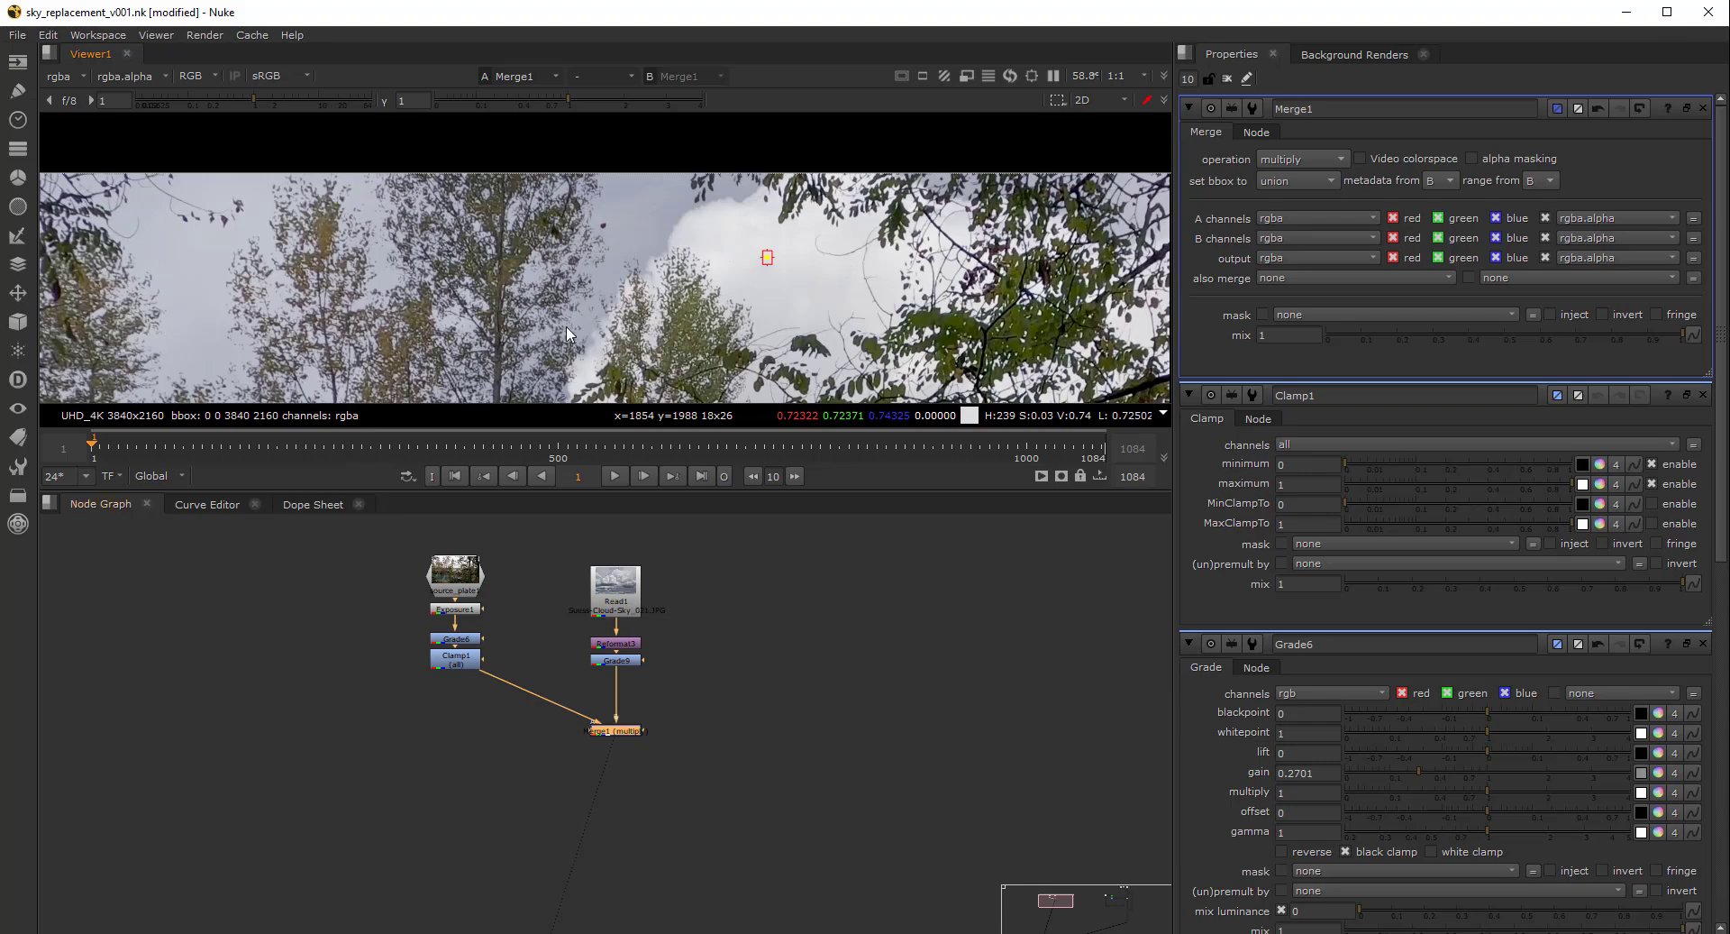
pyautogui.scroll(-5, 603, 163)
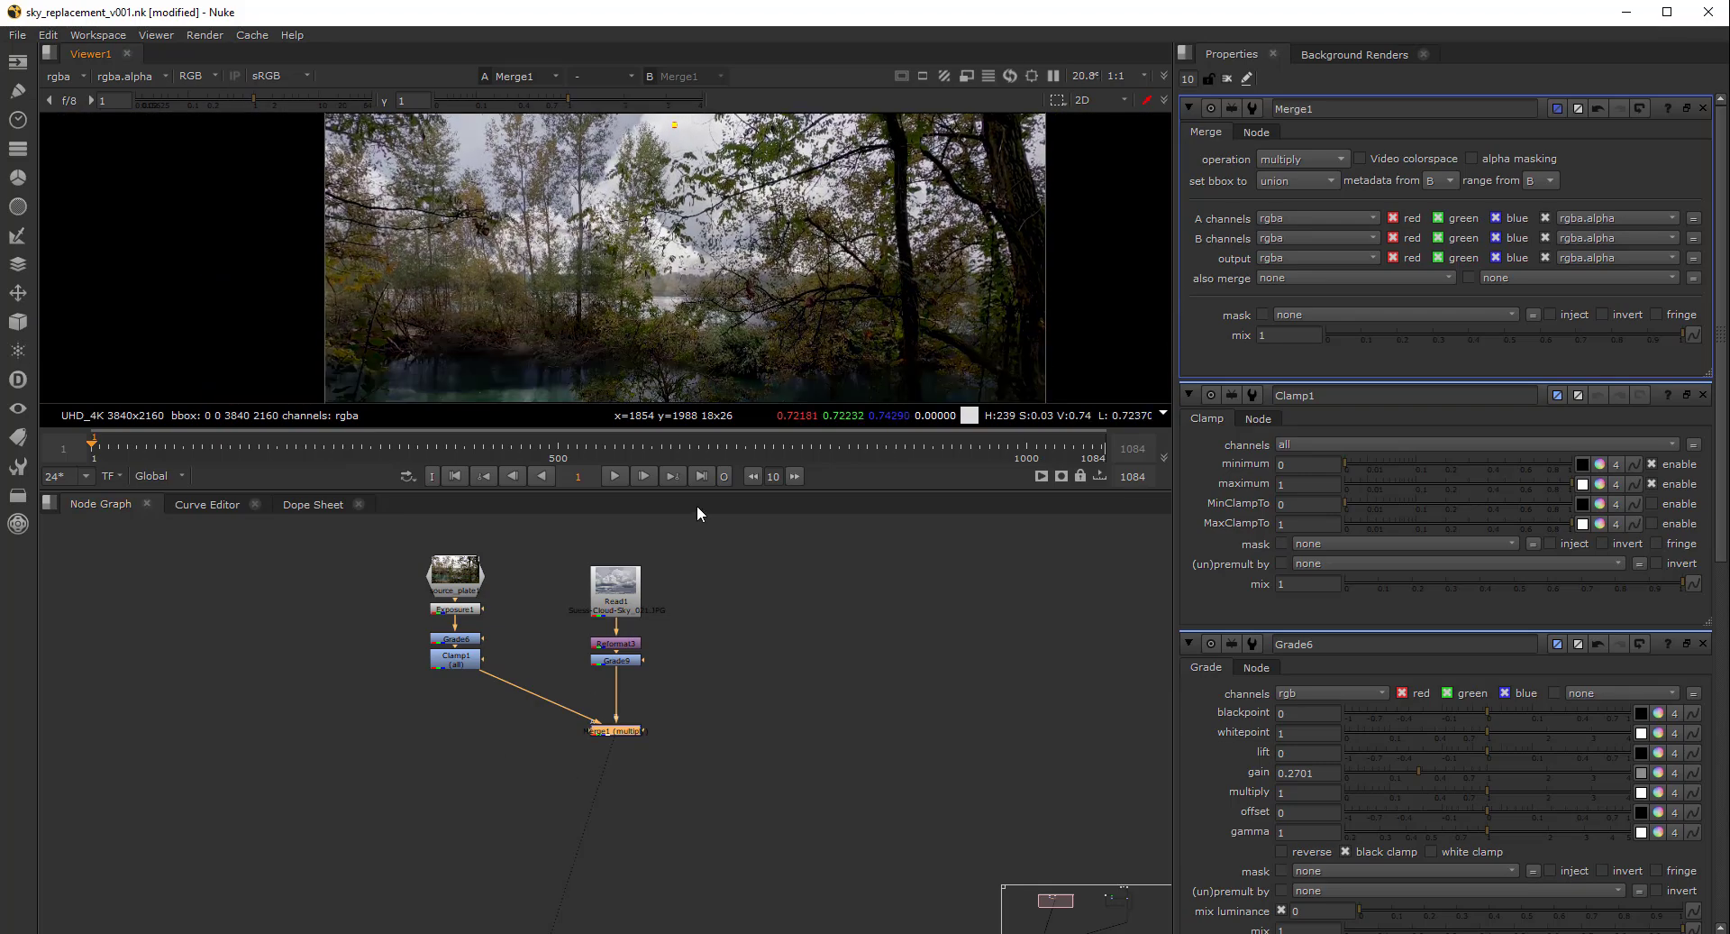
pyautogui.moveTo(695, 489); pyautogui.dragTo(694, 629)
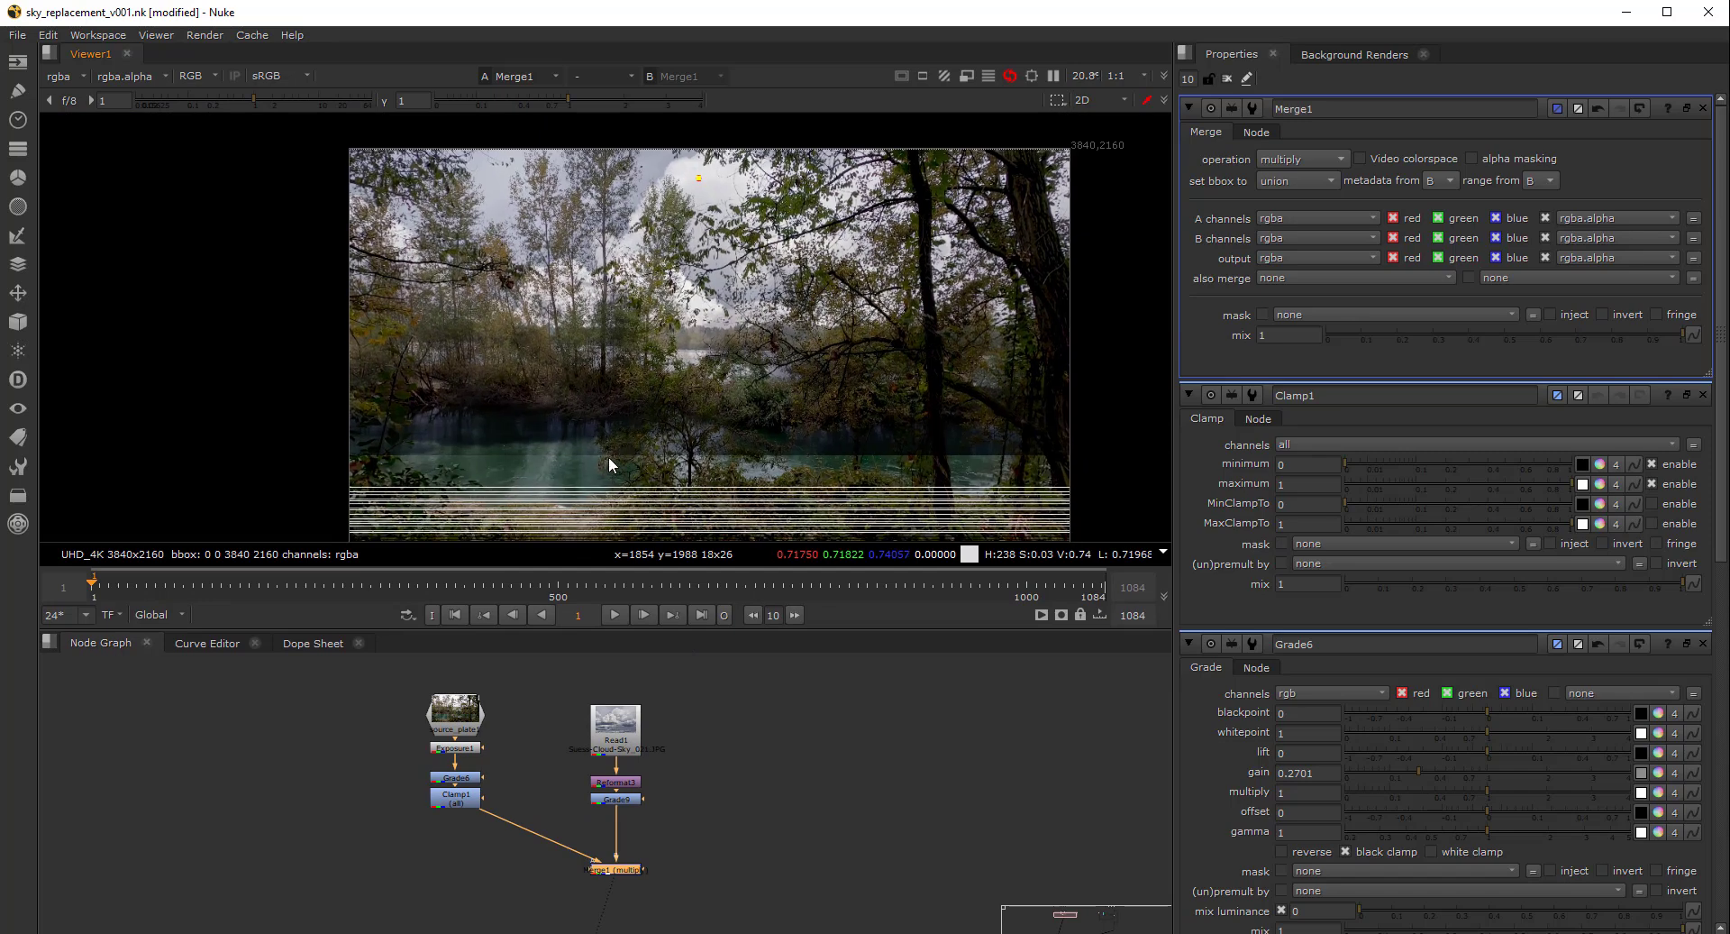
pyautogui.scroll(2, 548, 461)
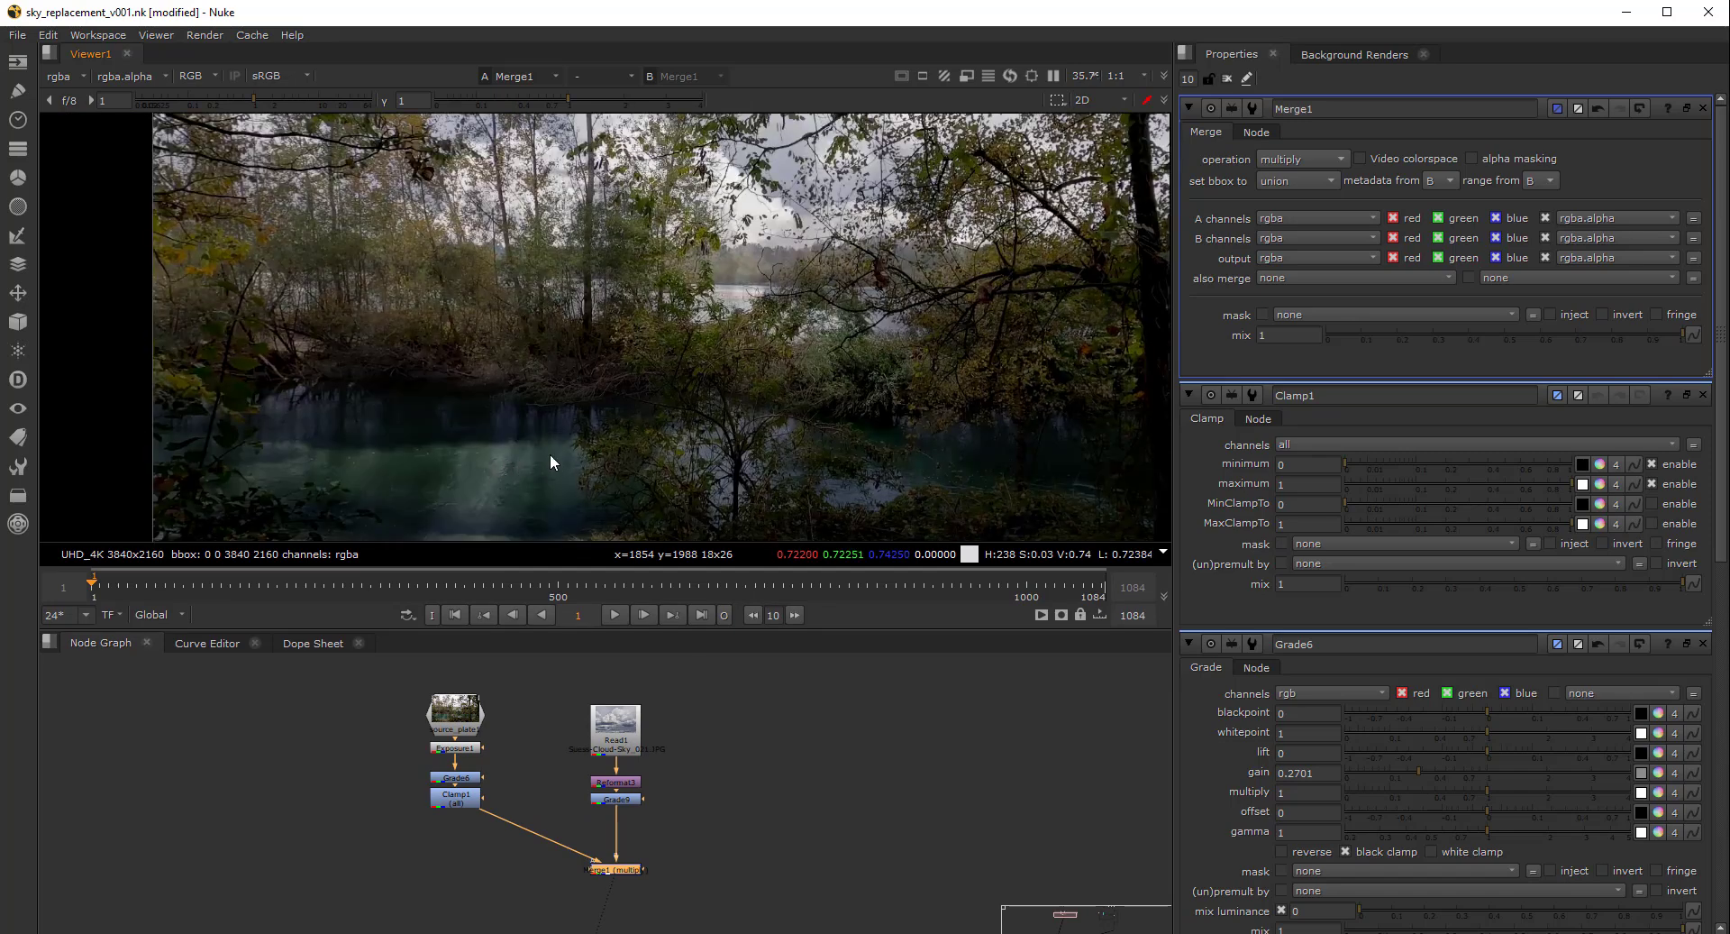
pyautogui.scroll(1, 566, 510)
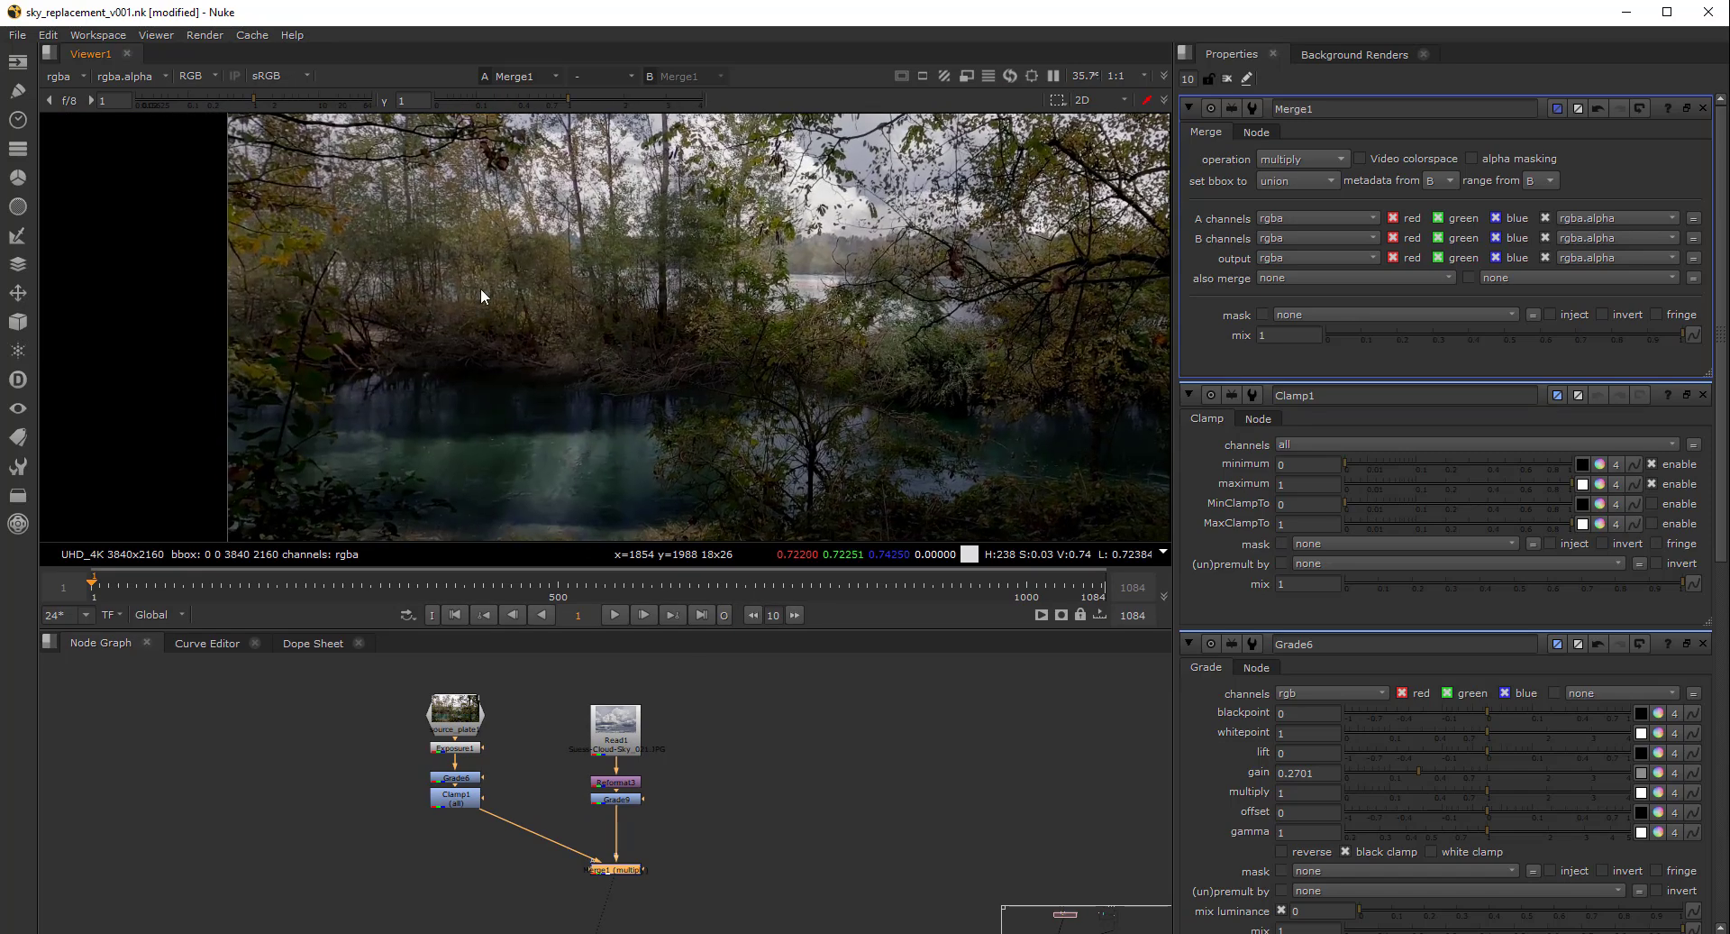
pyautogui.keyDown('ctrl'); pyautogui.keyDown('shift'); pyautogui.moveTo(496, 426); pyautogui.dragTo(637, 532); pyautogui.keyUp('shift'); pyautogui.keyUp('ctrl')
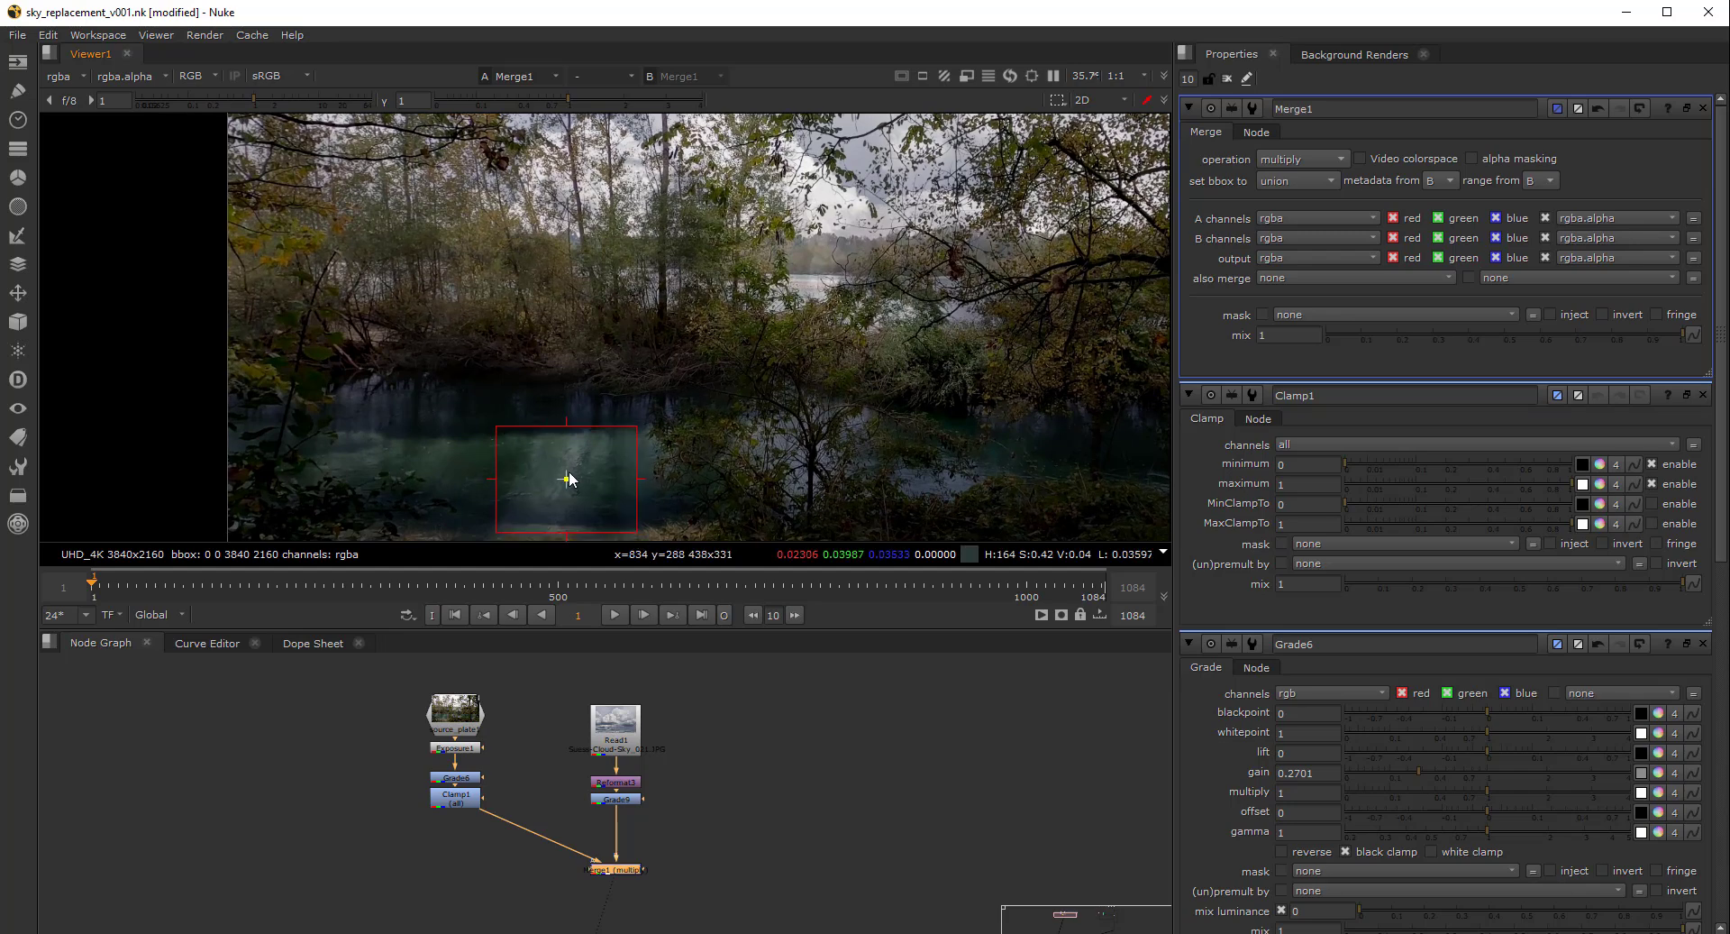
# Compare the graded sky, the clamped plate and the multiply merge in the viewer, checking the water's brightness
pyautogui.click(617, 799)
pyautogui.press('1')
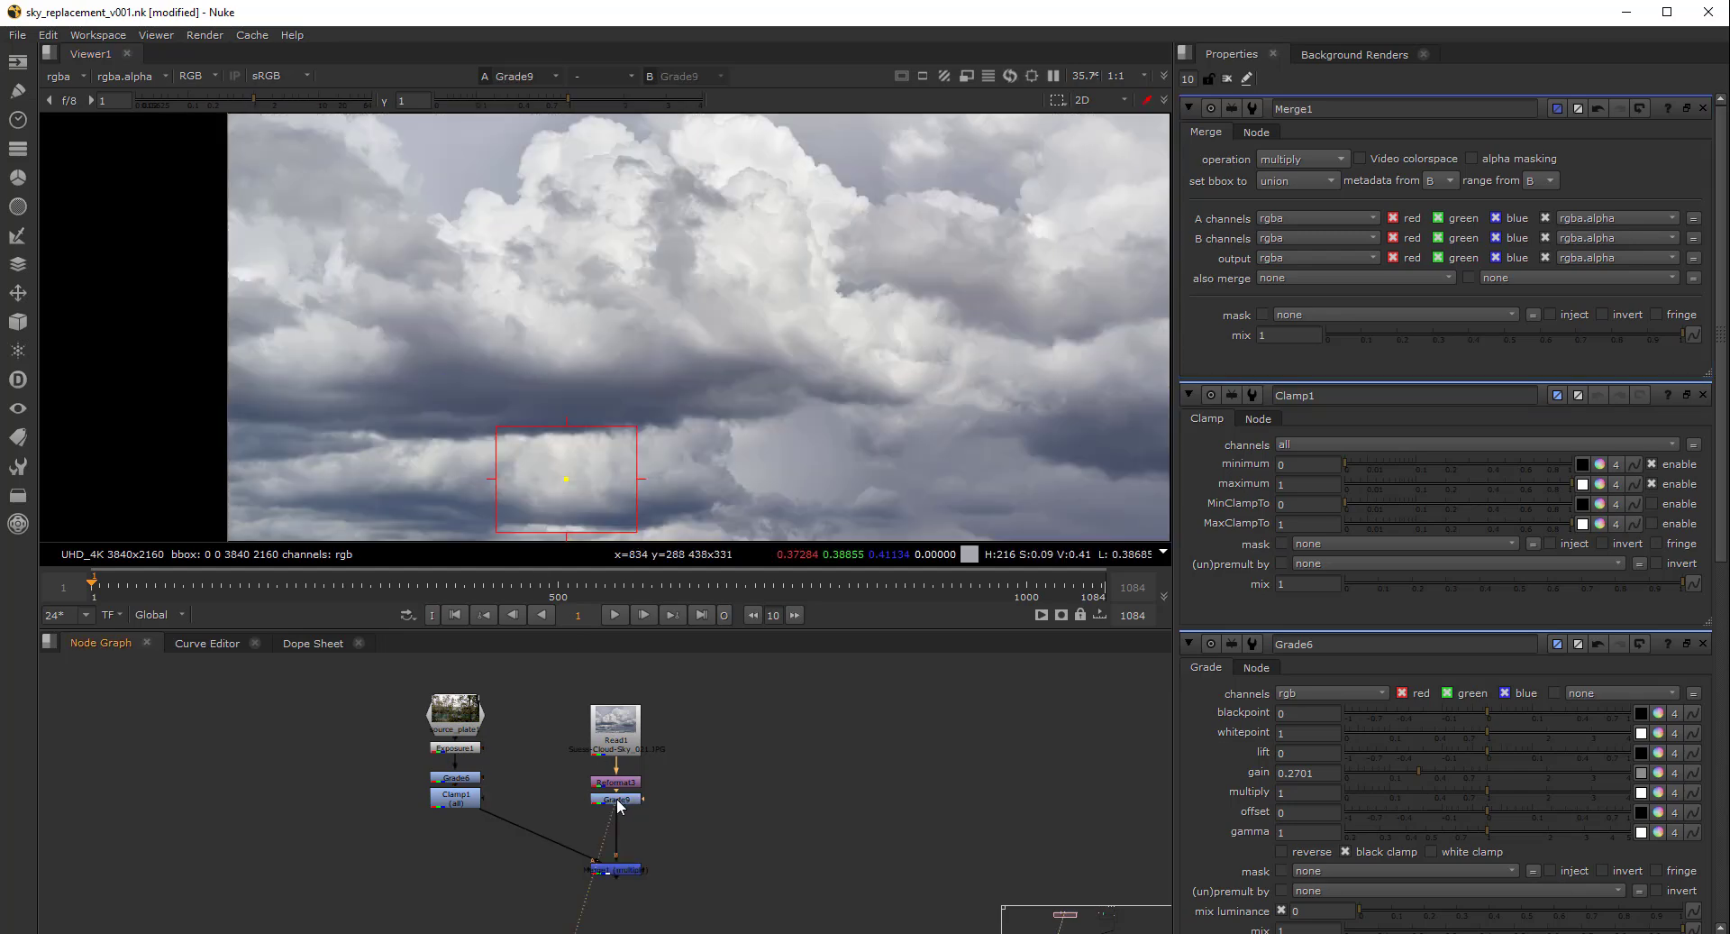
pyautogui.click(636, 868)
pyautogui.press('1')
pyautogui.scroll(-2, 726, 268)
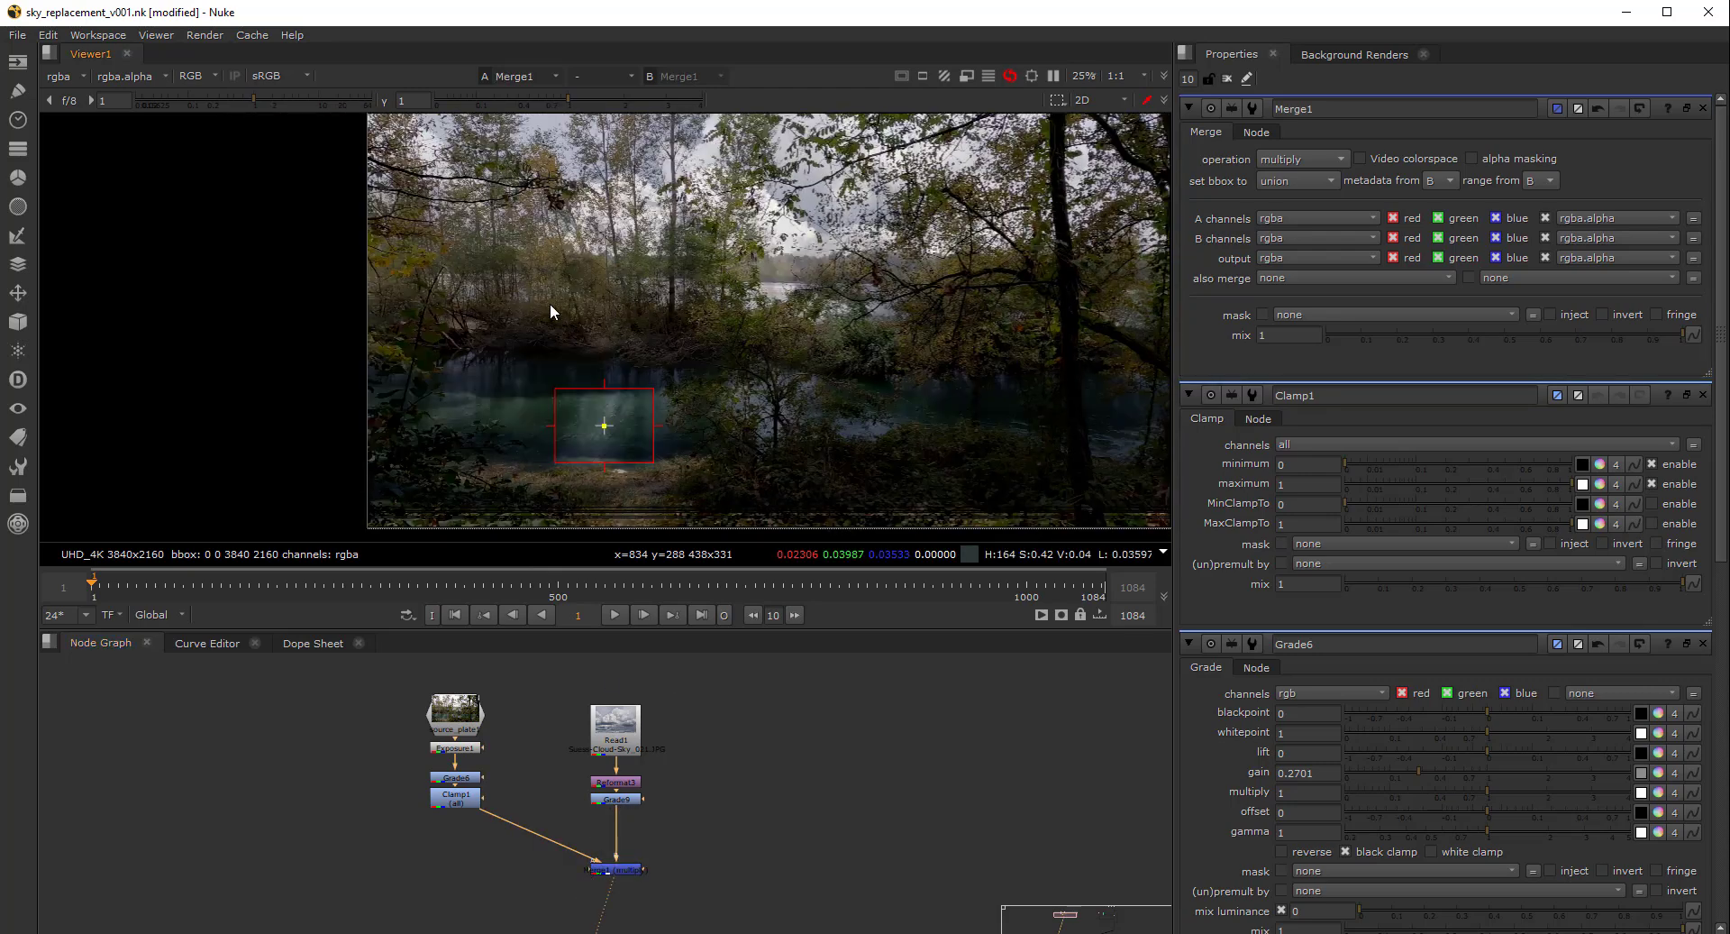
pyautogui.click(468, 806)
pyautogui.press('1')
pyautogui.press('f')
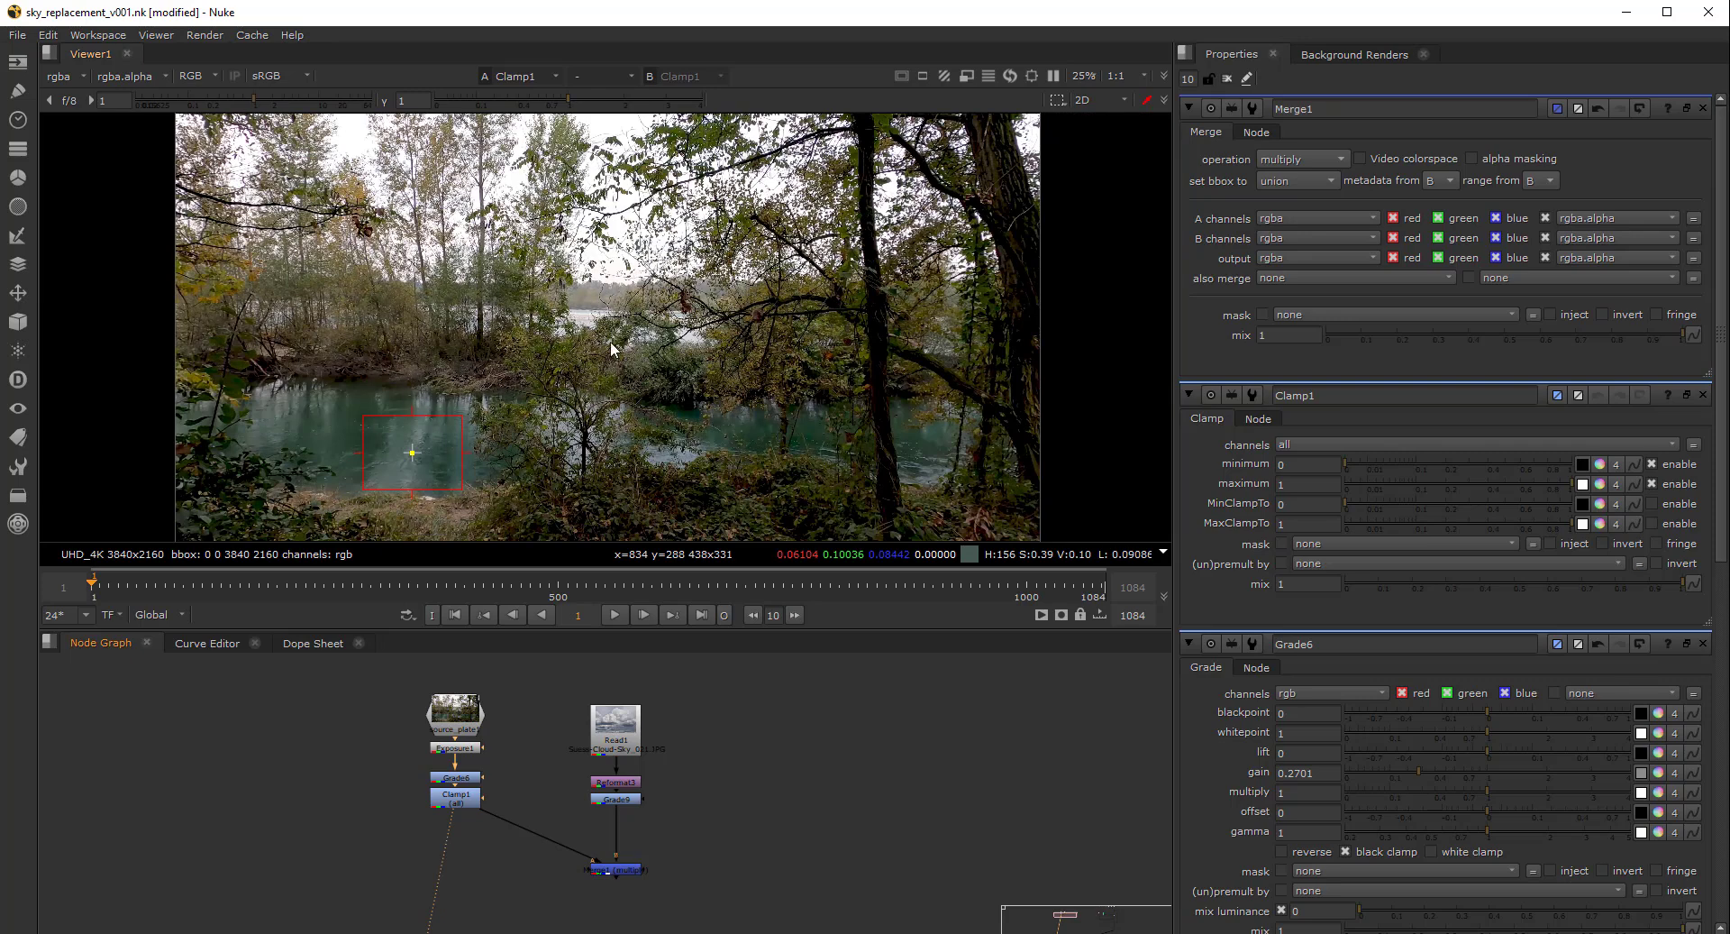
pyautogui.moveTo(664, 857); pyautogui.dragTo(577, 913)
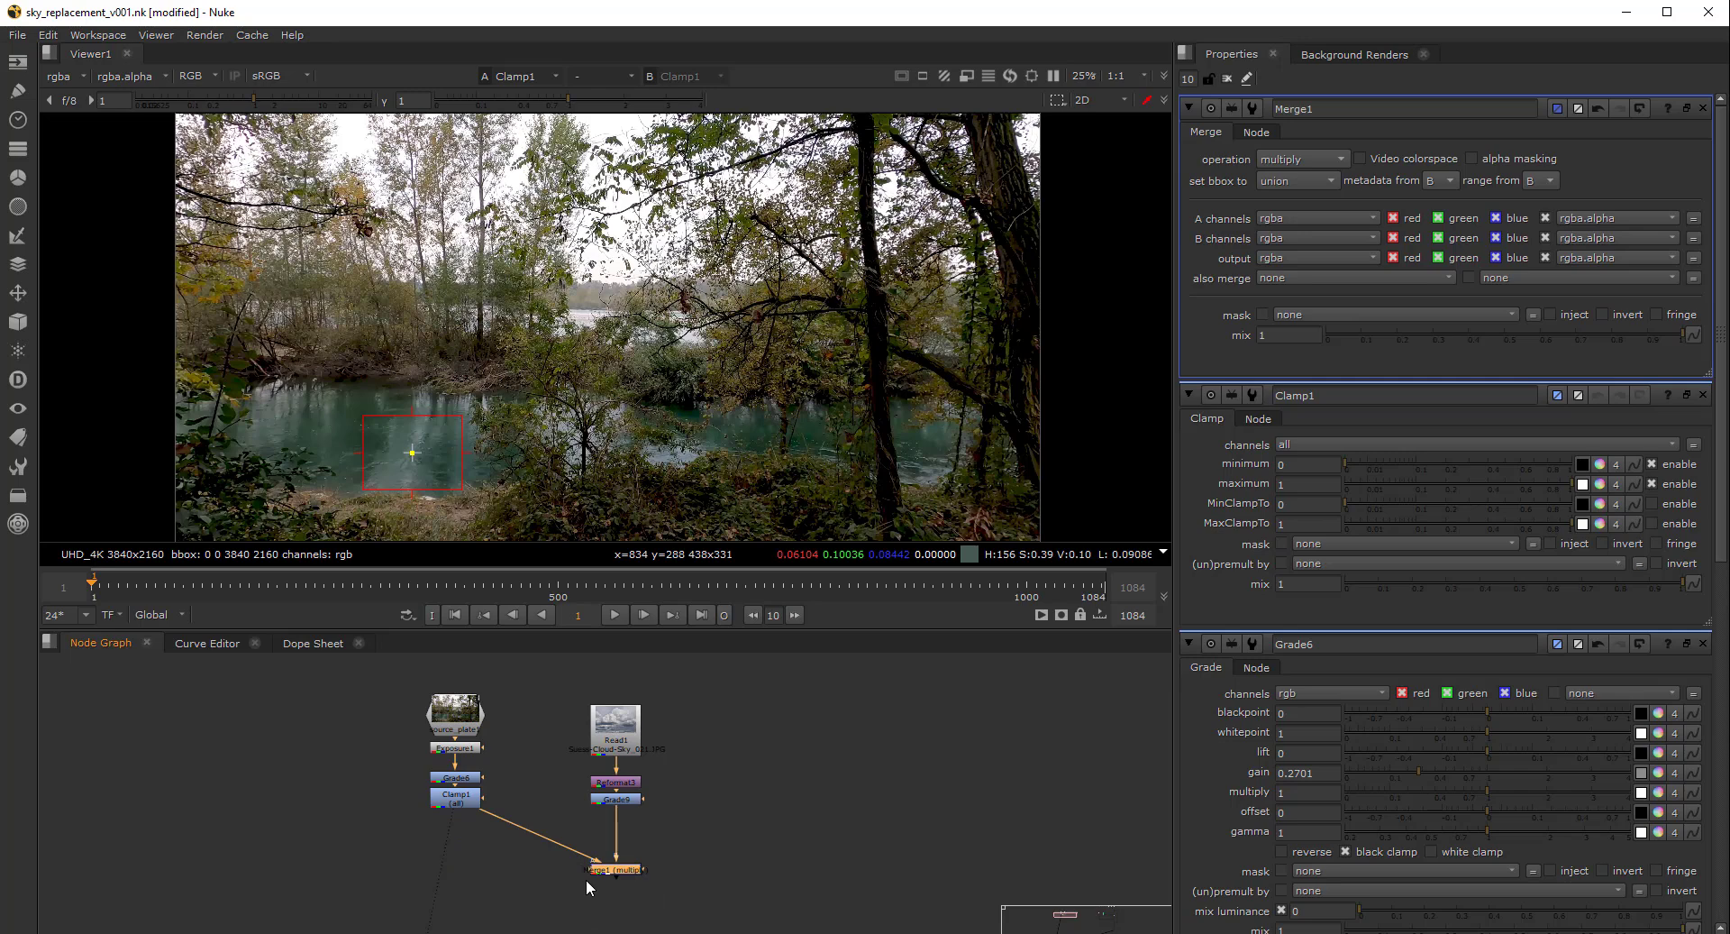
pyautogui.press('1')
pyautogui.click(586, 882)
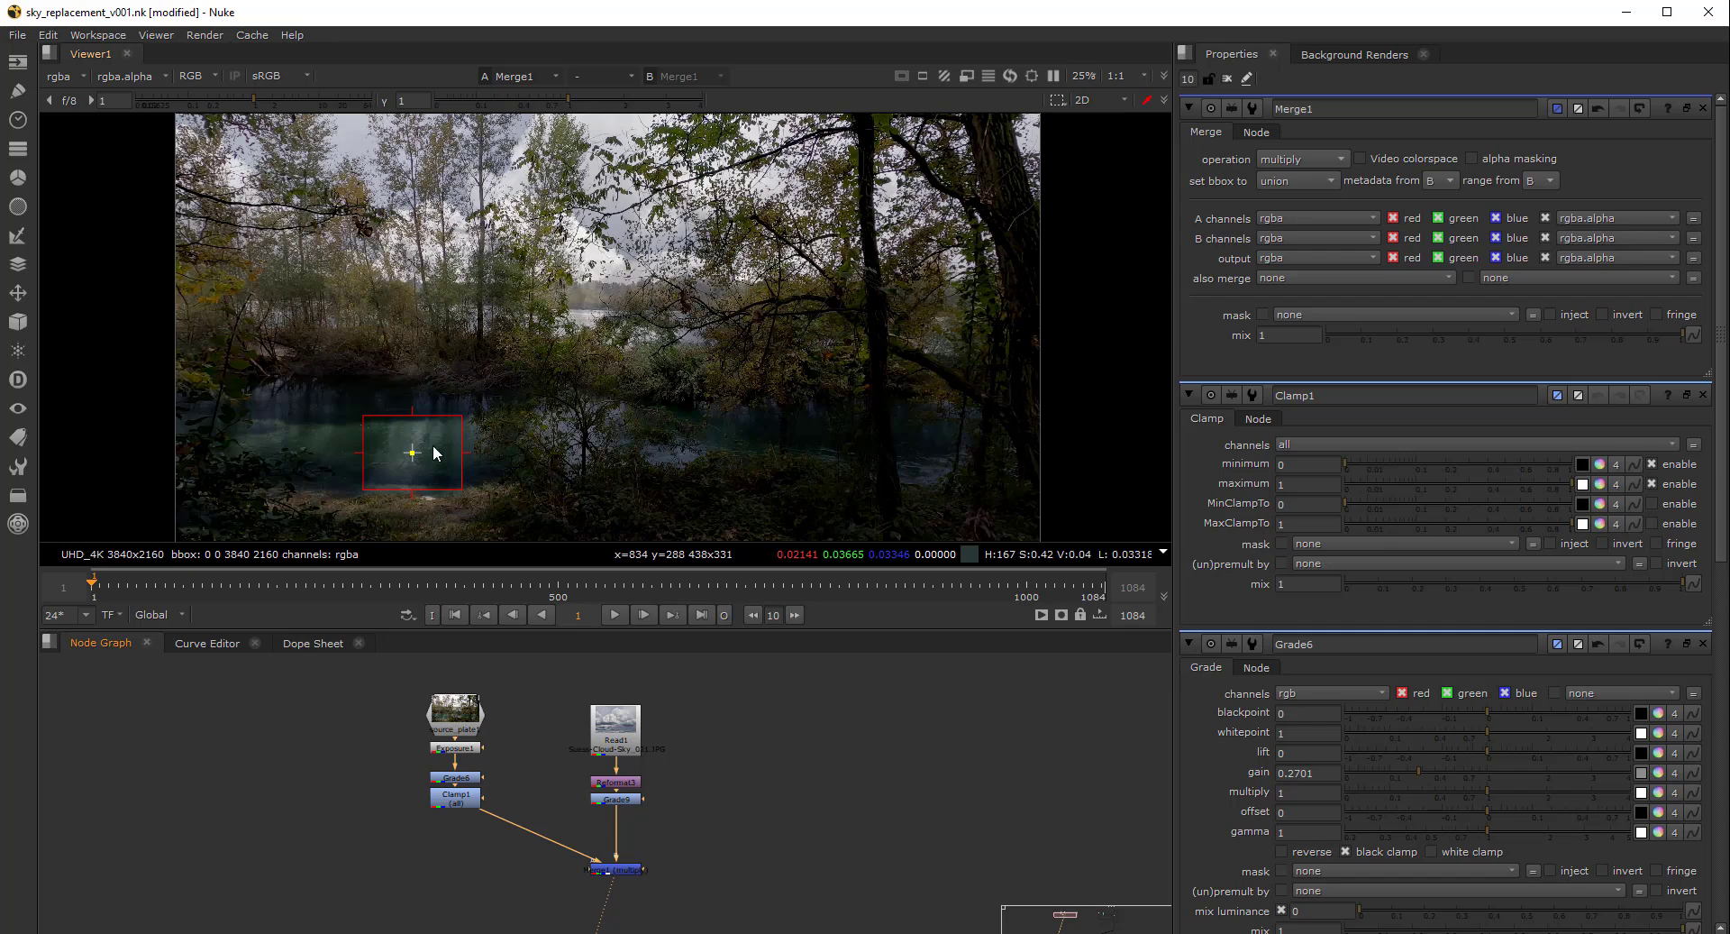
# Delete the Exposure, Grade and Clamp nodes so the source plate feeds the multiply merge directly
pyautogui.moveTo(455, 717); pyautogui.dragTo(497, 827)
pyautogui.press('Delete')
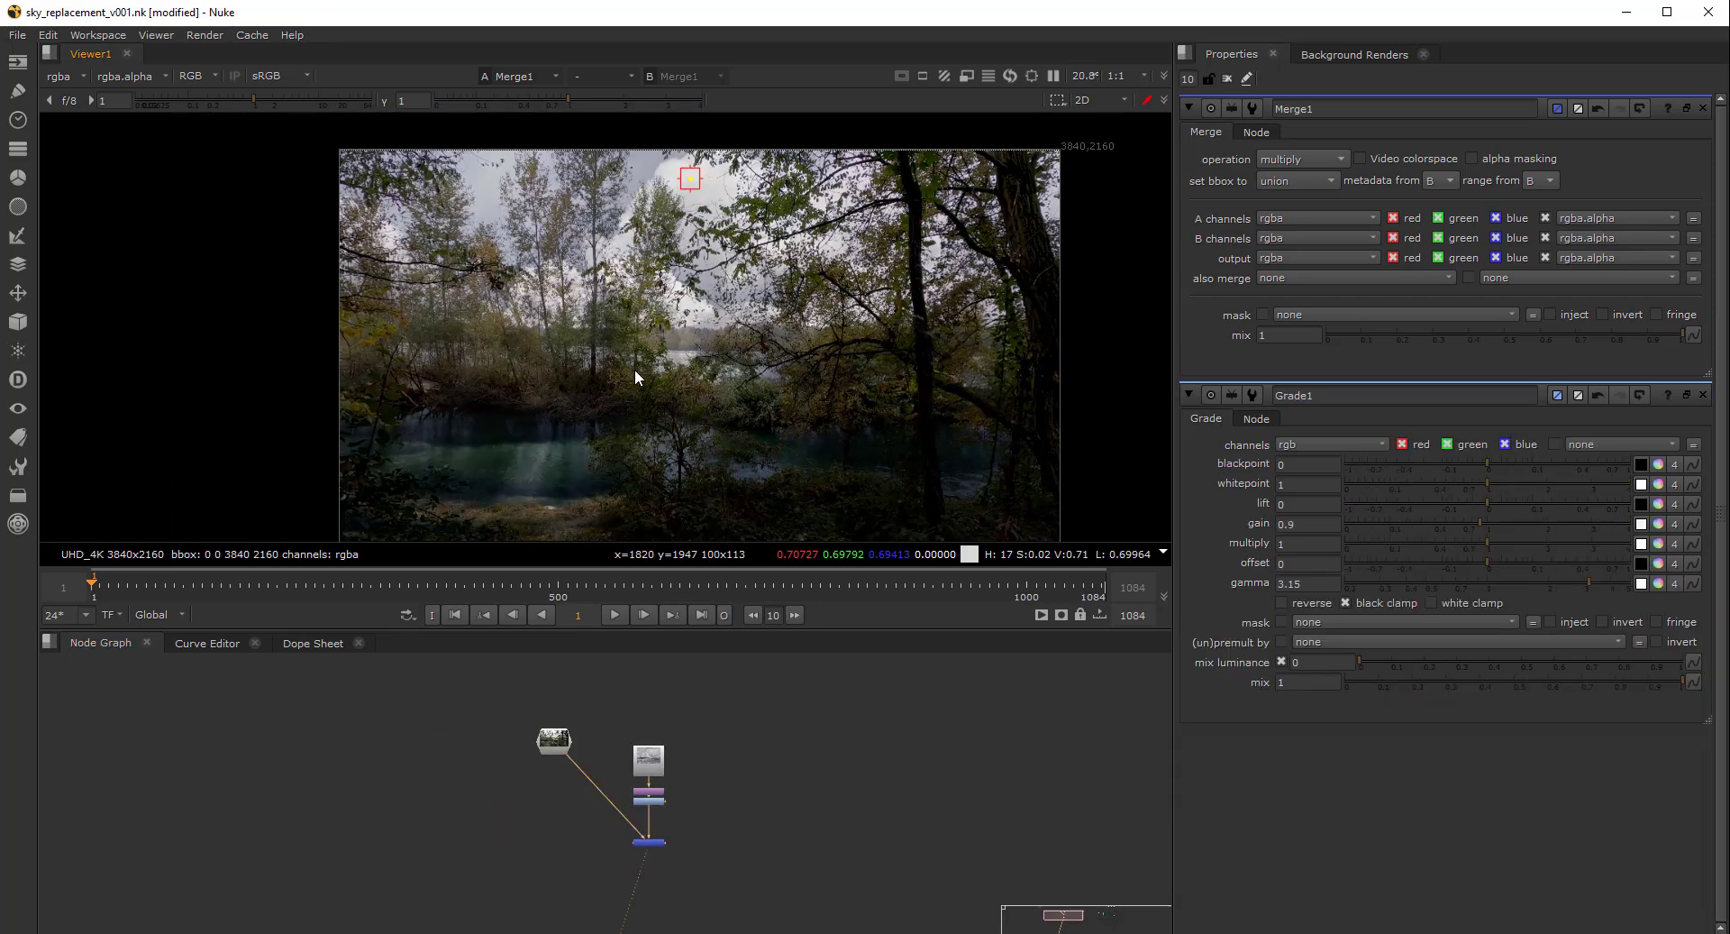
pyautogui.moveTo(635, 370); pyautogui.dragTo(620, 383, button='middle')
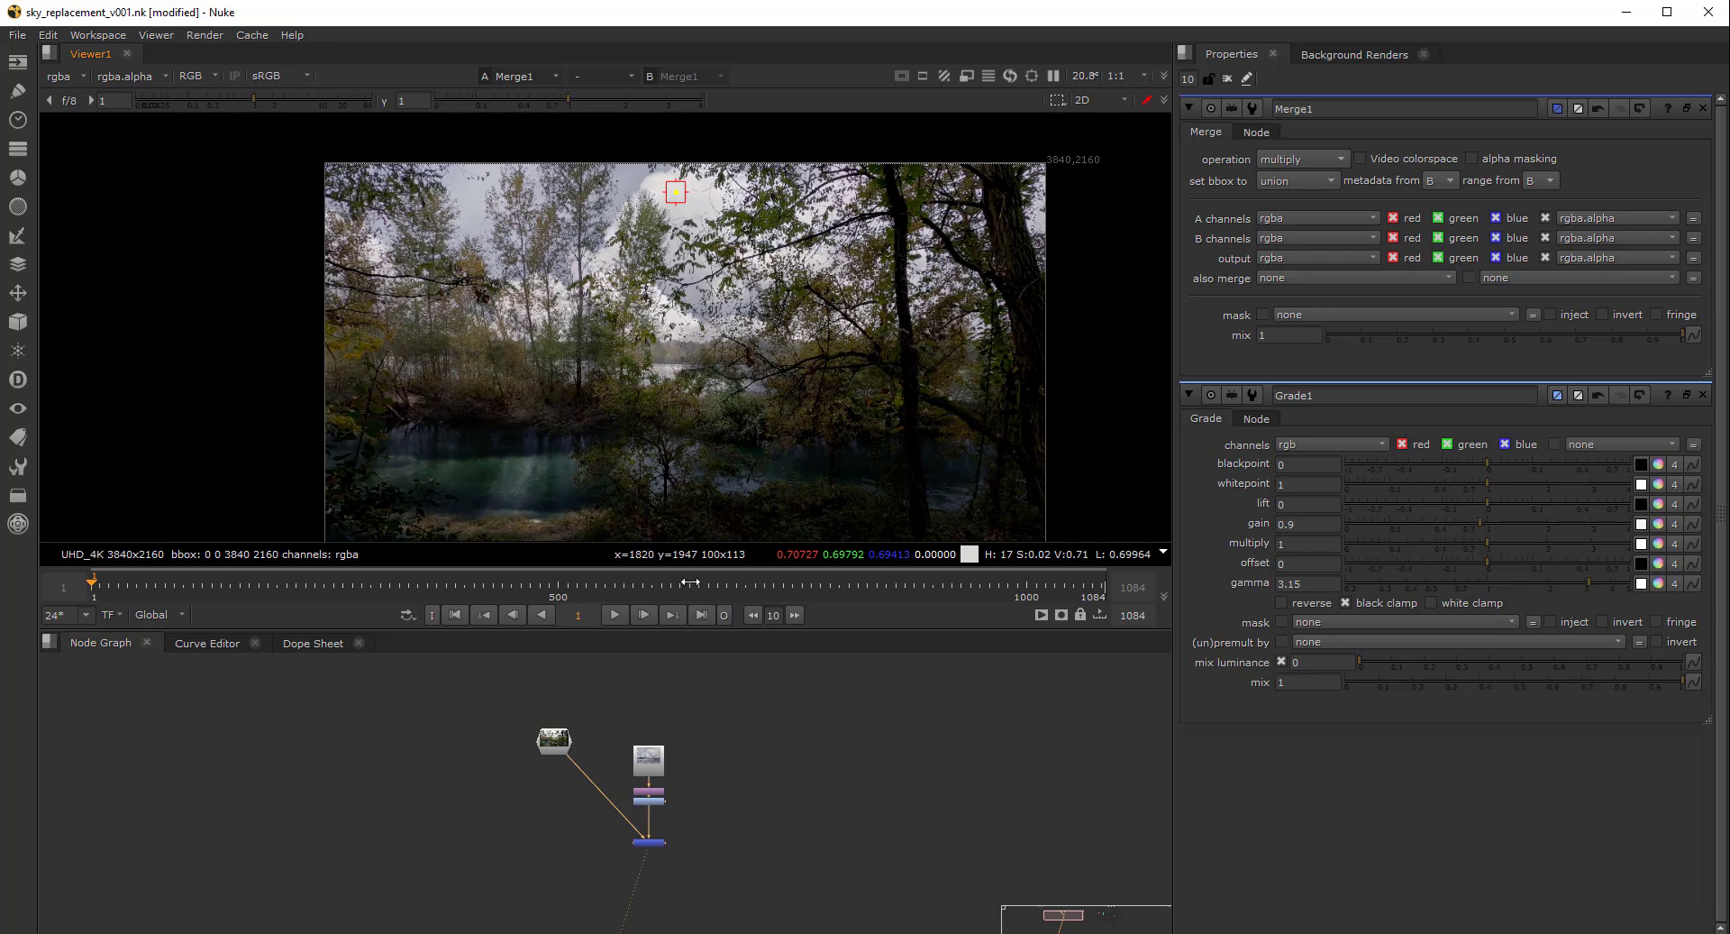
# Add a Dot to the plate's connection to route it squarely into the merge, and view the plate from that Dot
pyautogui.scroll(3, 667, 727)
pyautogui.keyDown('ctrl'); pyautogui.moveTo(641, 733); pyautogui.dragTo(538, 829); pyautogui.keyUp('ctrl')
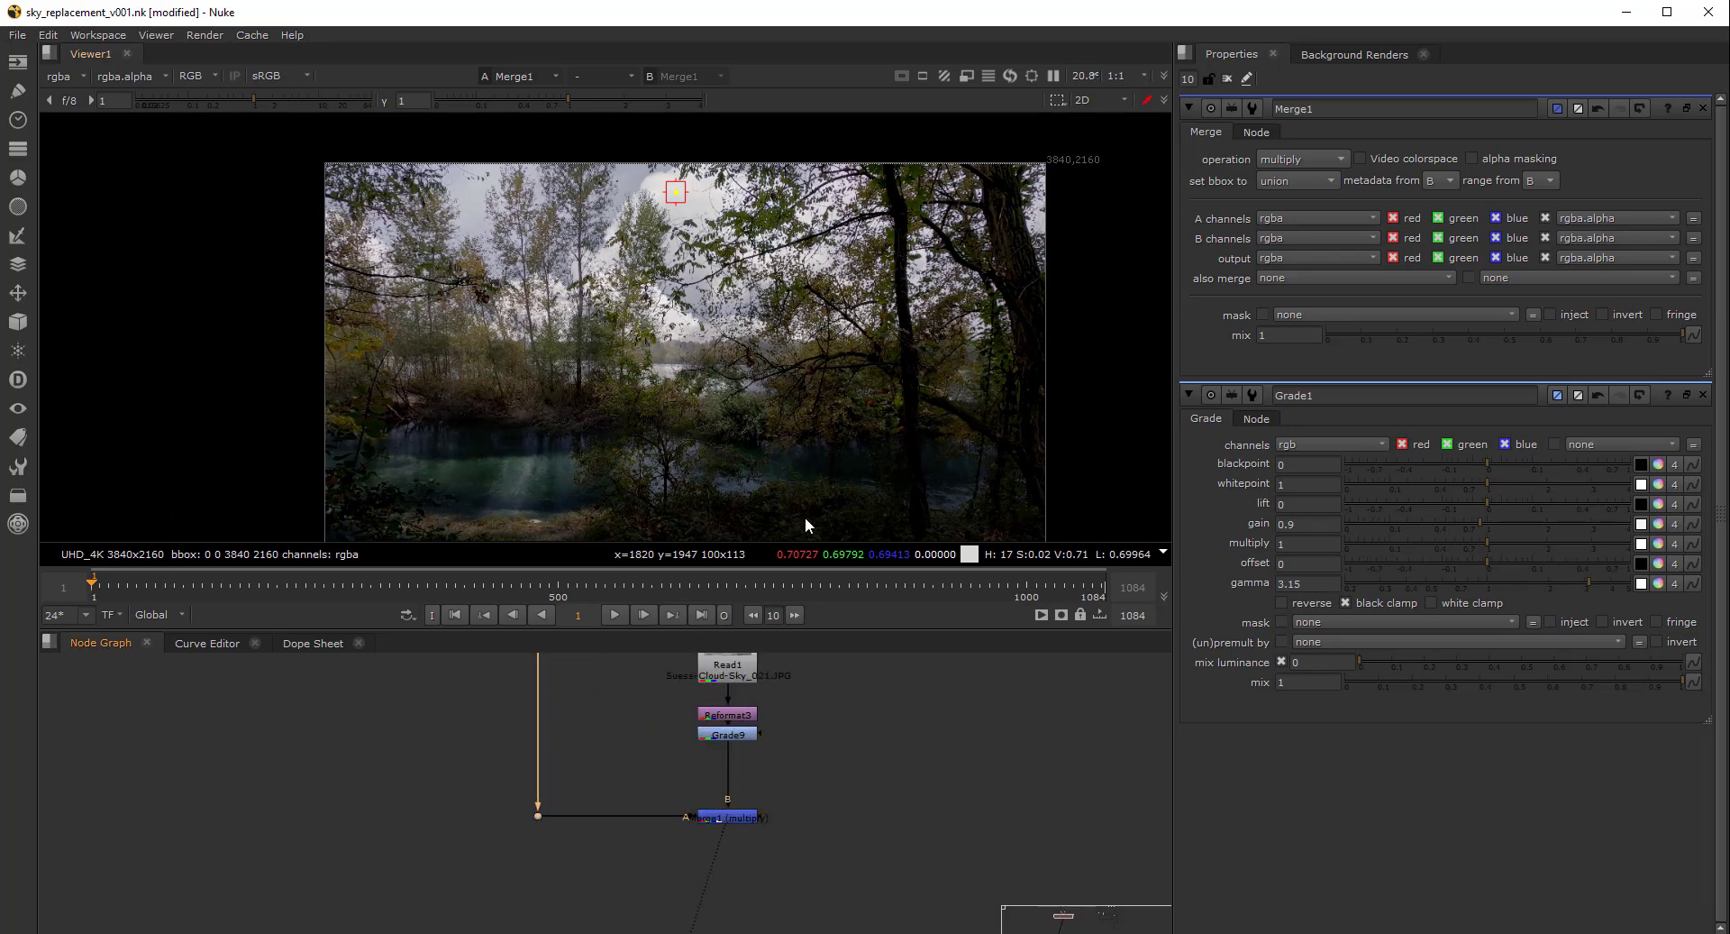
pyautogui.scroll(-2, 469, 781)
pyautogui.moveTo(469, 780); pyautogui.dragTo(514, 795, button='middle')
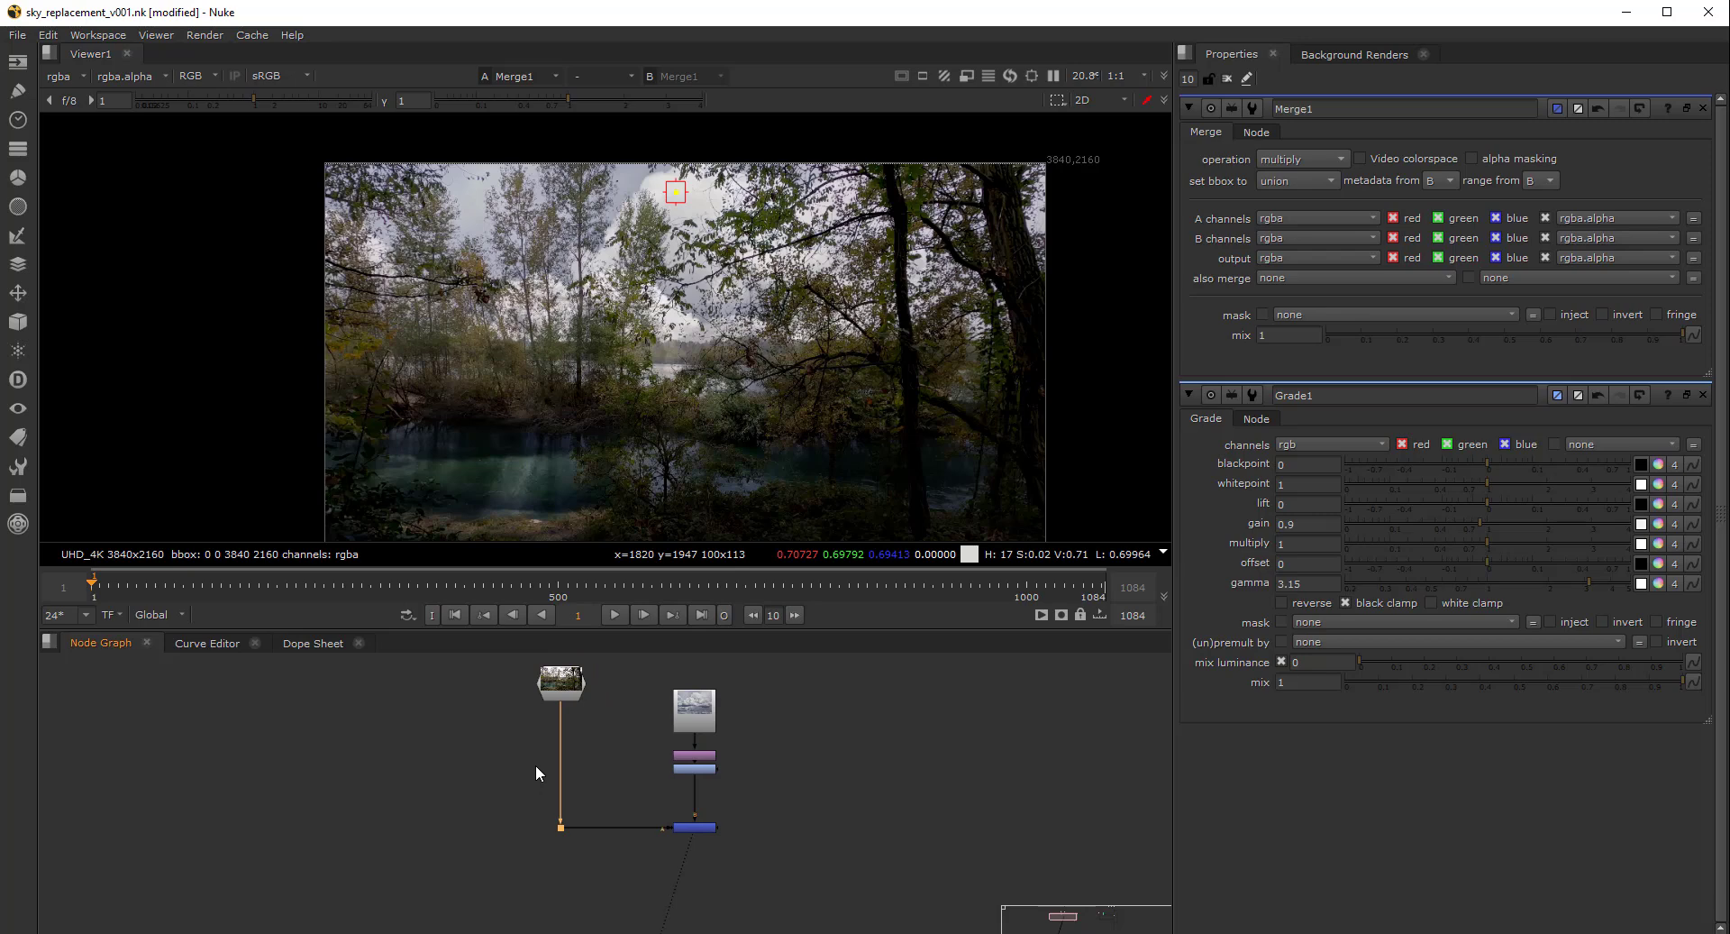
pyautogui.press('1')
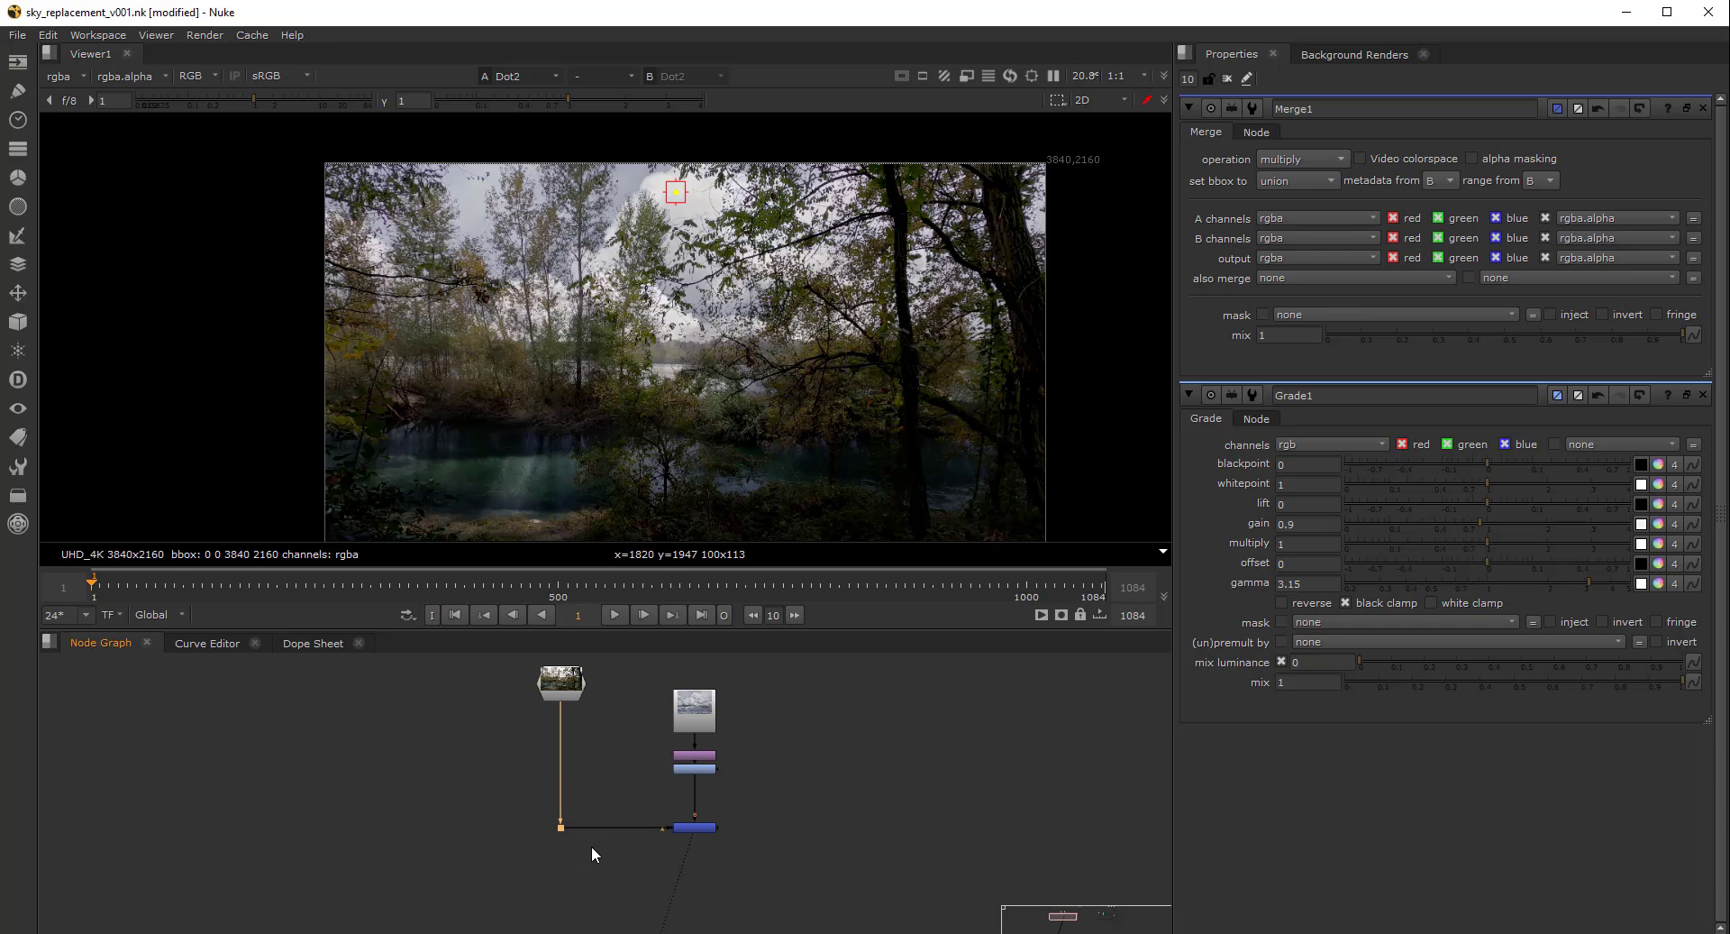
pyautogui.moveTo(624, 406); pyautogui.dragTo(629, 369, button='middle')
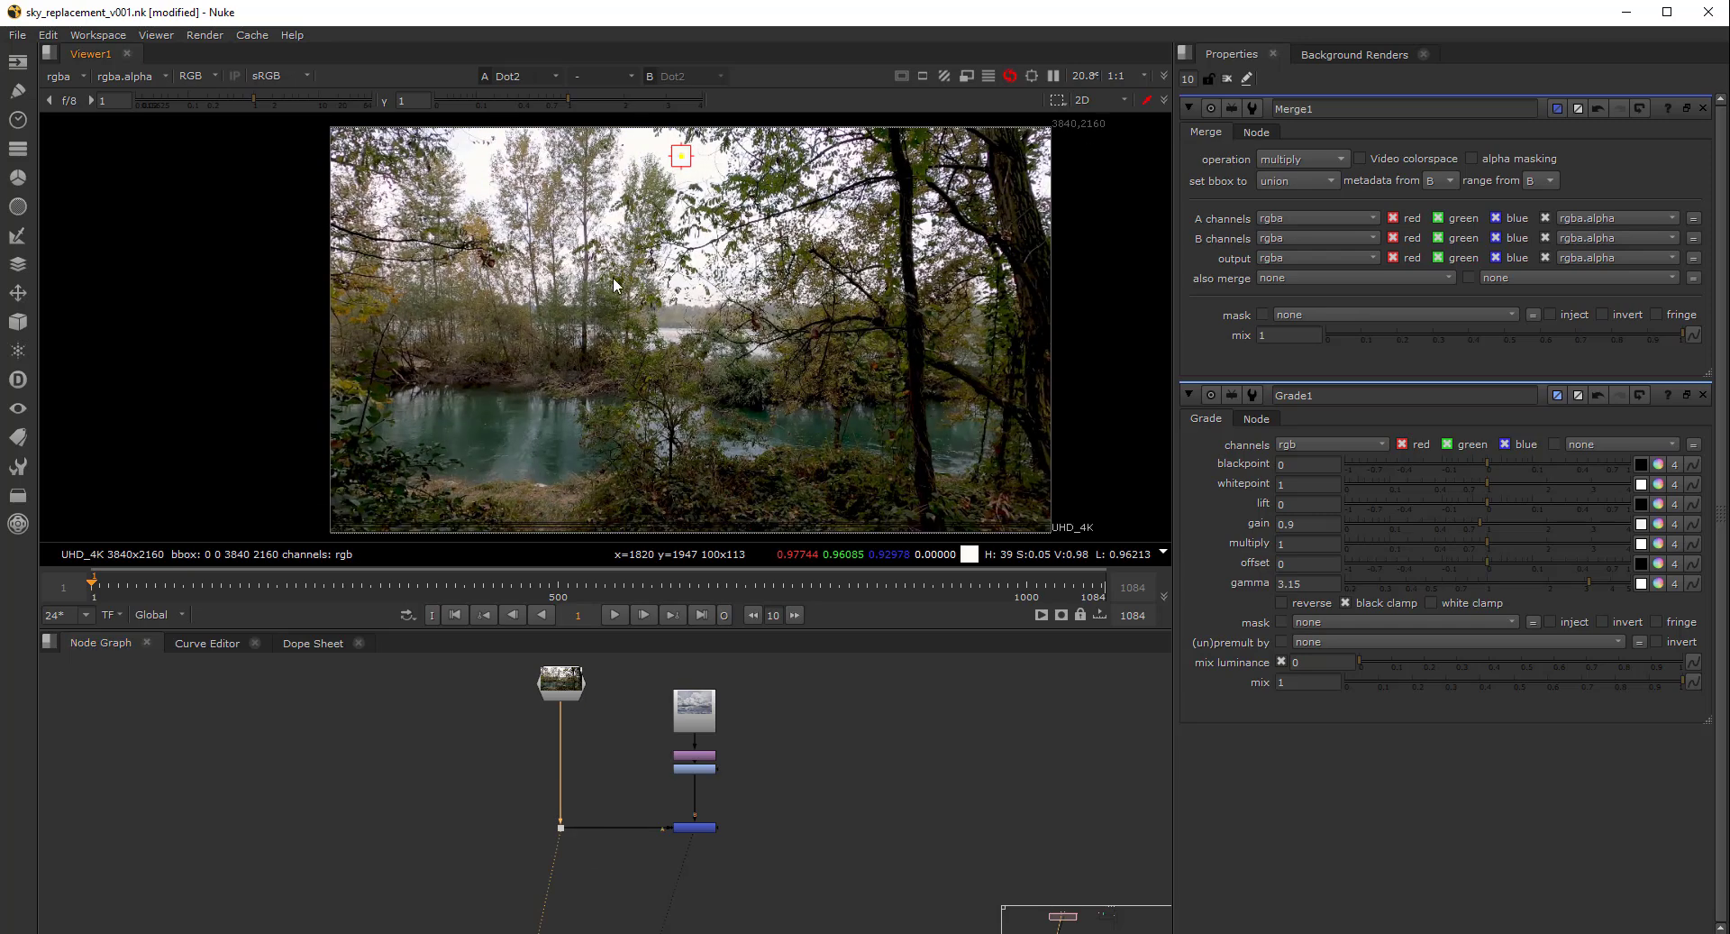
pyautogui.moveTo(558, 807); pyautogui.dragTo(592, 772, button='middle')
pyautogui.moveTo(665, 249); pyautogui.dragTo(633, 342, button='middle')
# Create a Keyer node beside the plate's branch
pyautogui.press('Tab')
pyautogui.write('key')
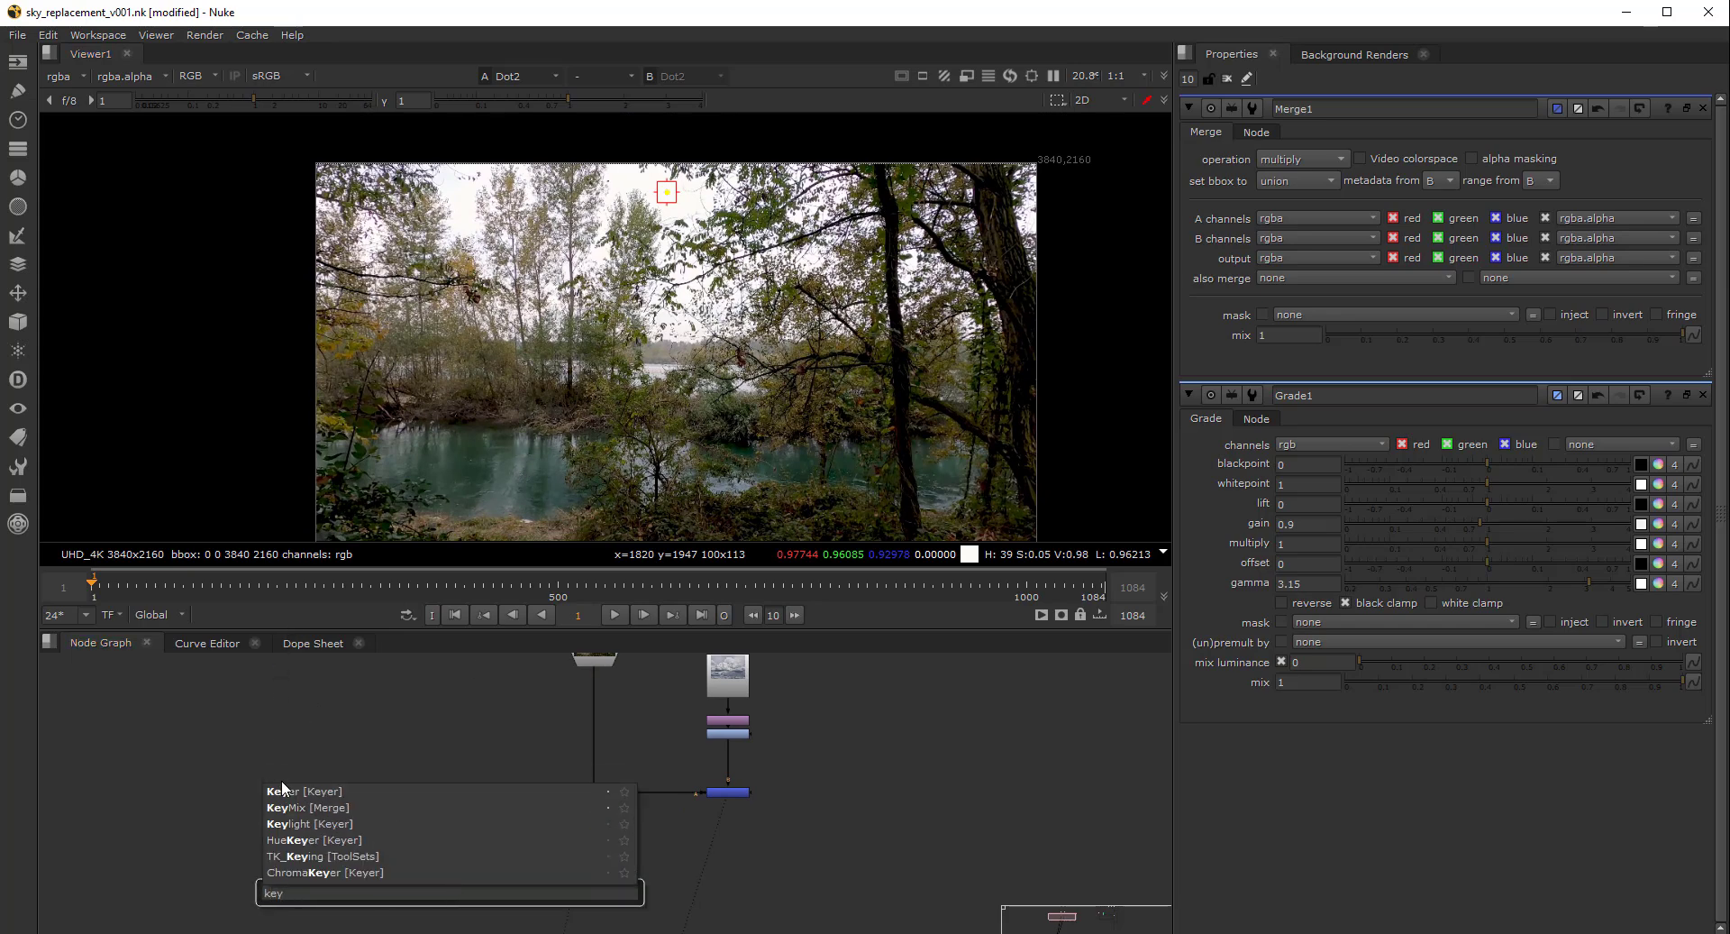
pyautogui.press('Return')
pyautogui.moveTo(596, 769); pyautogui.dragTo(557, 822)
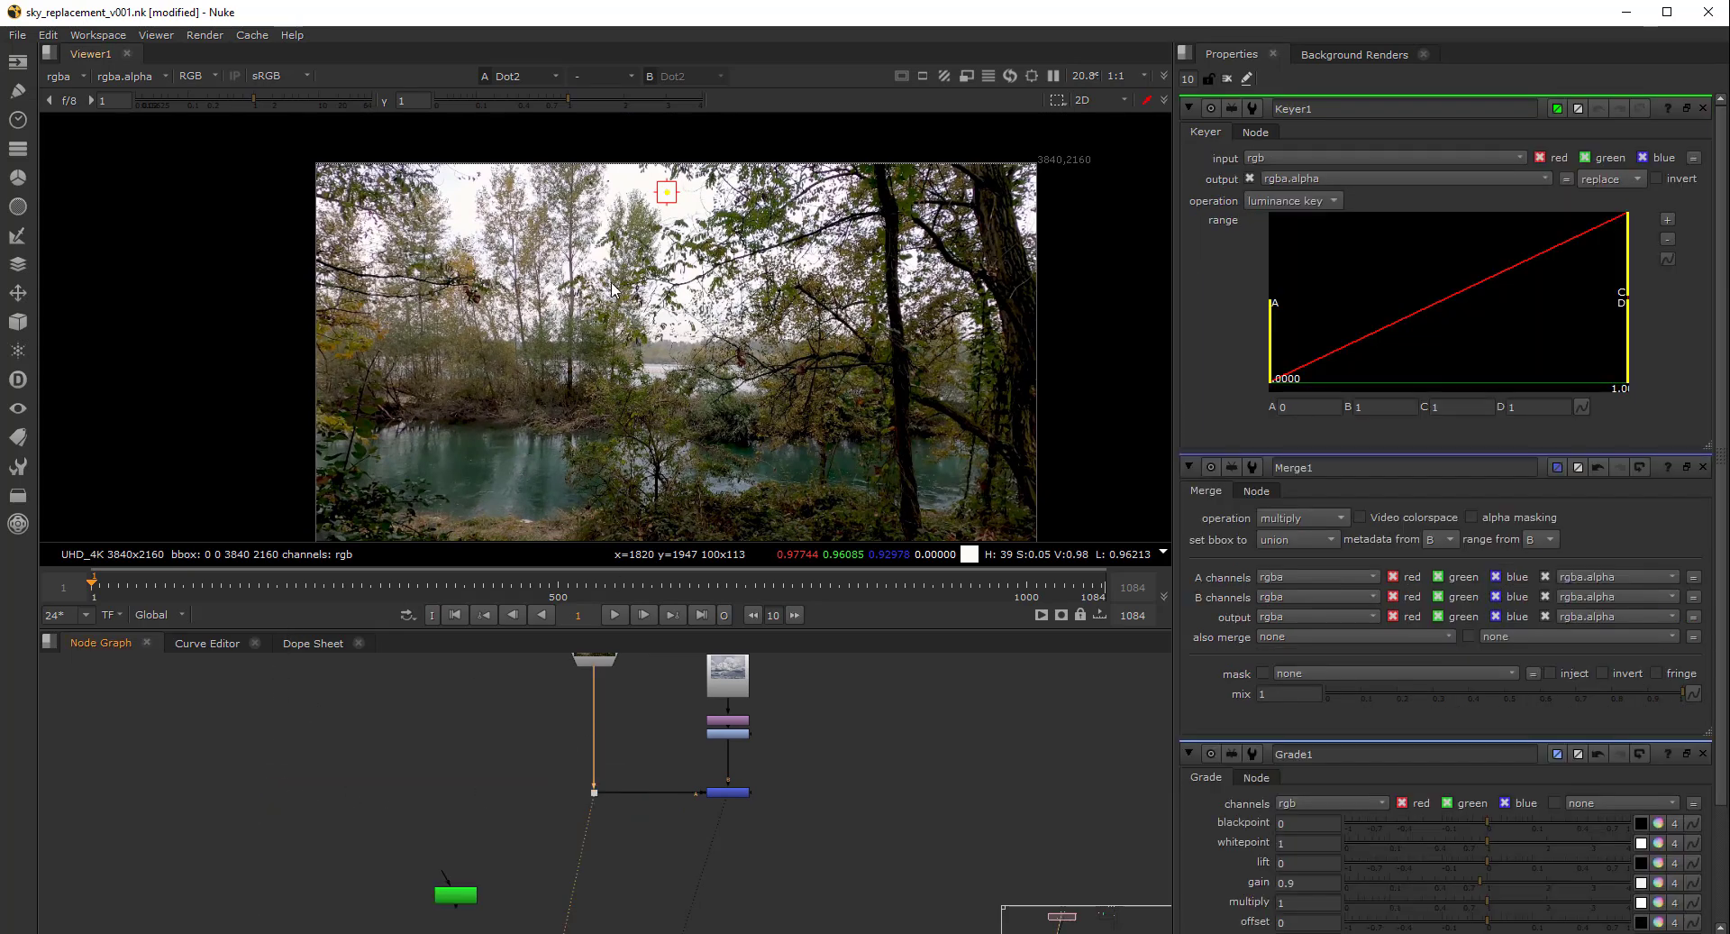
# Inspect the plate's red, green and blue channels individually for contrast between the sky and the trees
pyautogui.press('r')
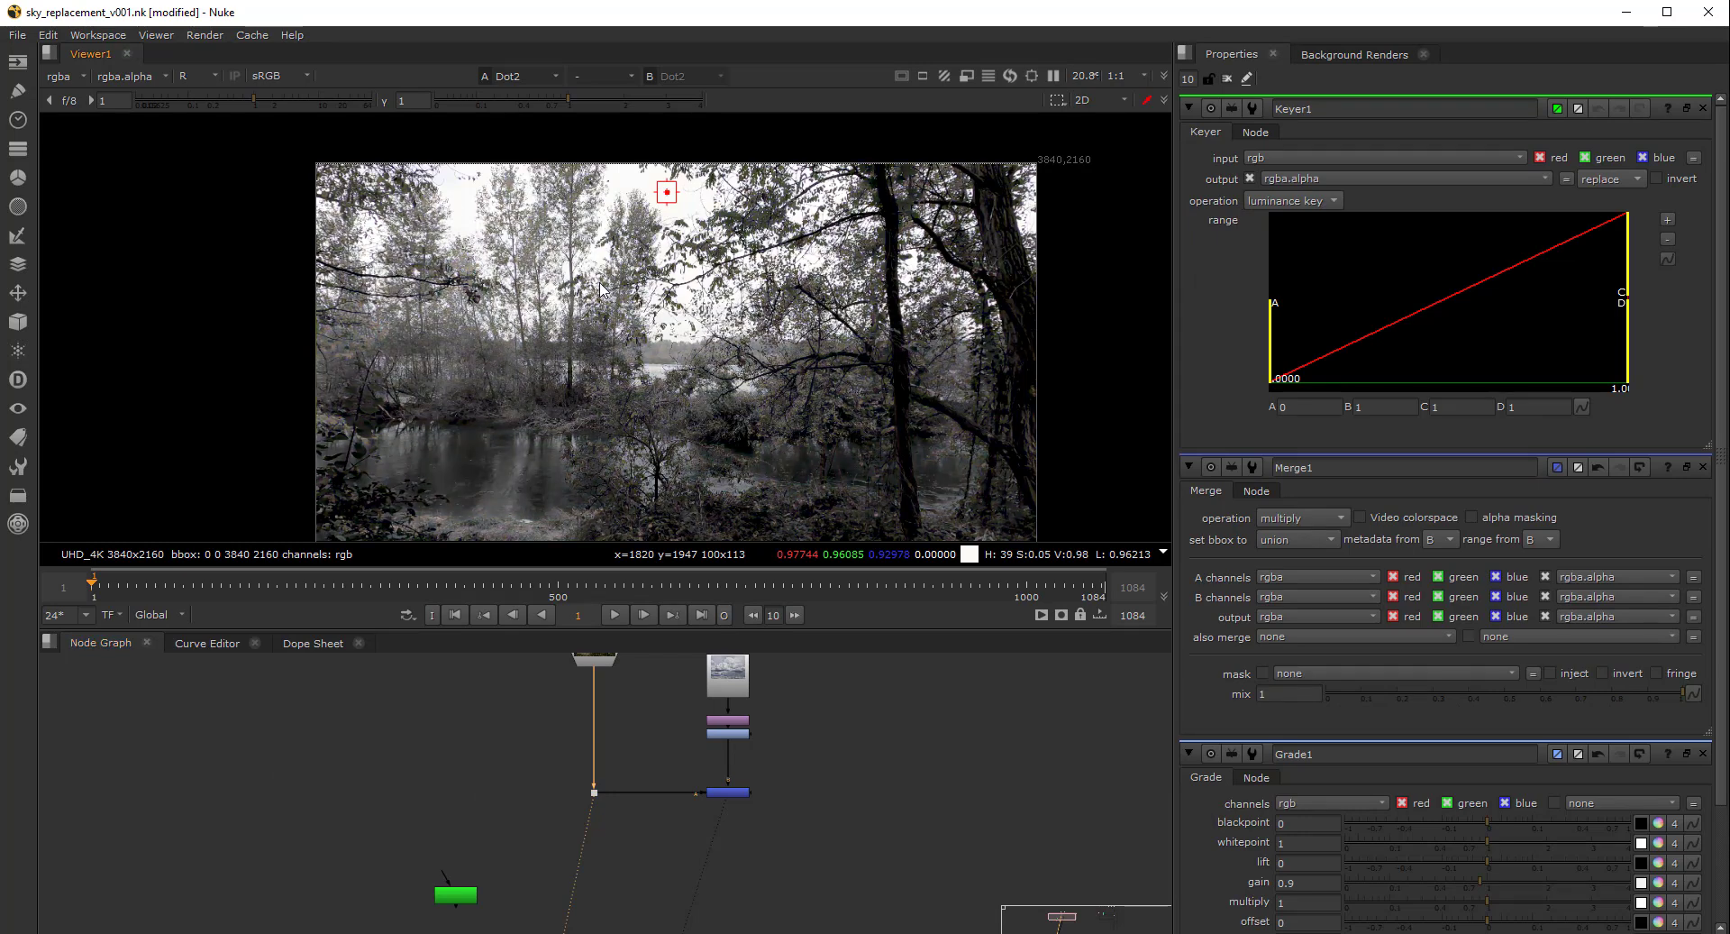
pyautogui.press('g')
pyautogui.press('b')
pyautogui.press('r')
pyautogui.press('r')
# Connect the Keyer to the plate's branch through a second Dot and display the Keyer's alpha
pyautogui.moveTo(469, 894); pyautogui.dragTo(402, 766)
pyautogui.click(471, 824)
pyautogui.scroll(4, 522, 837)
pyautogui.scroll(-3, 423, 789)
pyautogui.click(401, 828)
pyautogui.press('1')
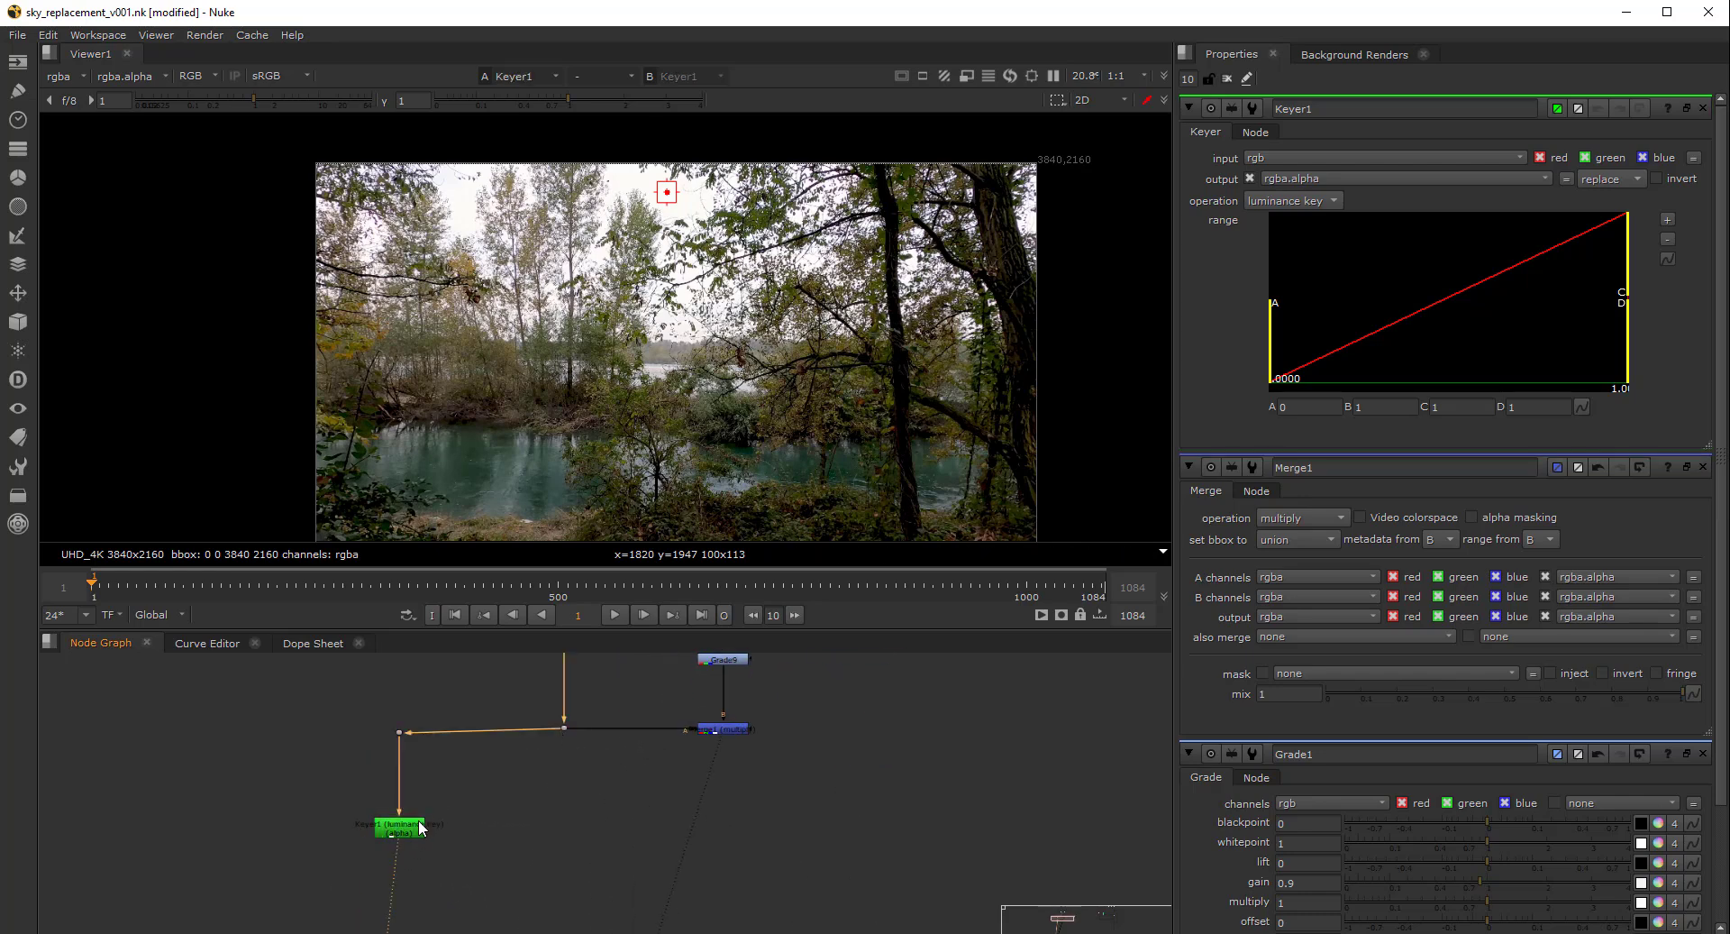
pyautogui.click(403, 830)
pyautogui.press('a')
pyautogui.scroll(2, 699, 275)
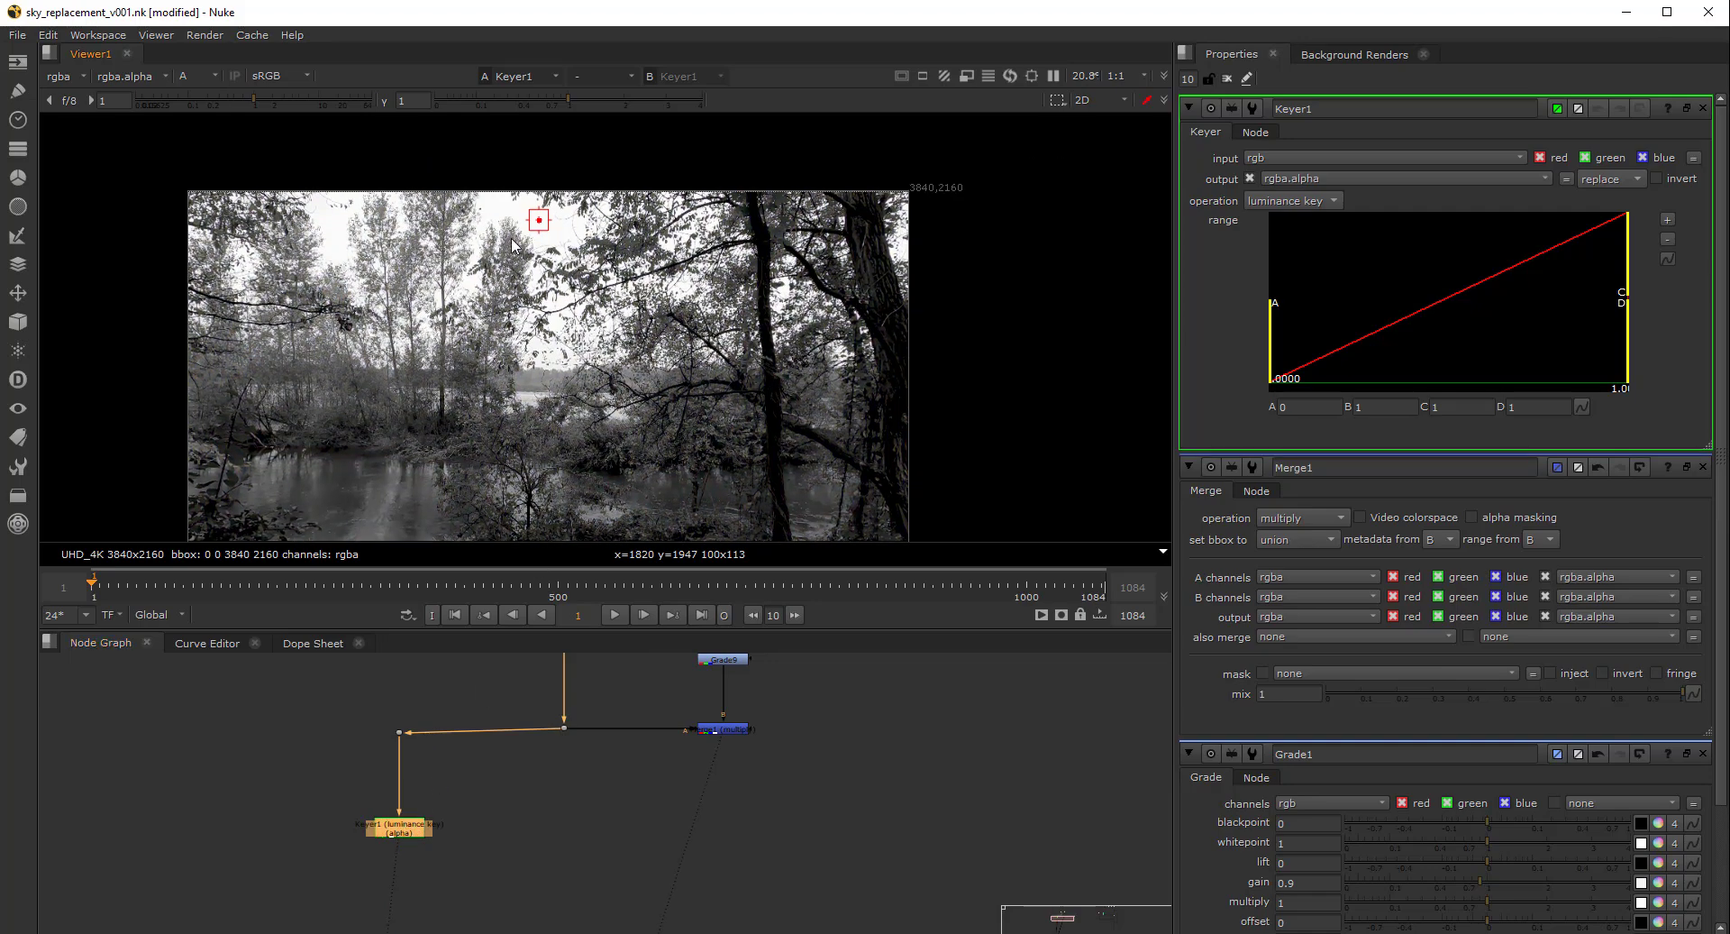
pyautogui.moveTo(522, 289); pyautogui.dragTo(598, 262, button='middle')
pyautogui.scroll(-1, 596, 283)
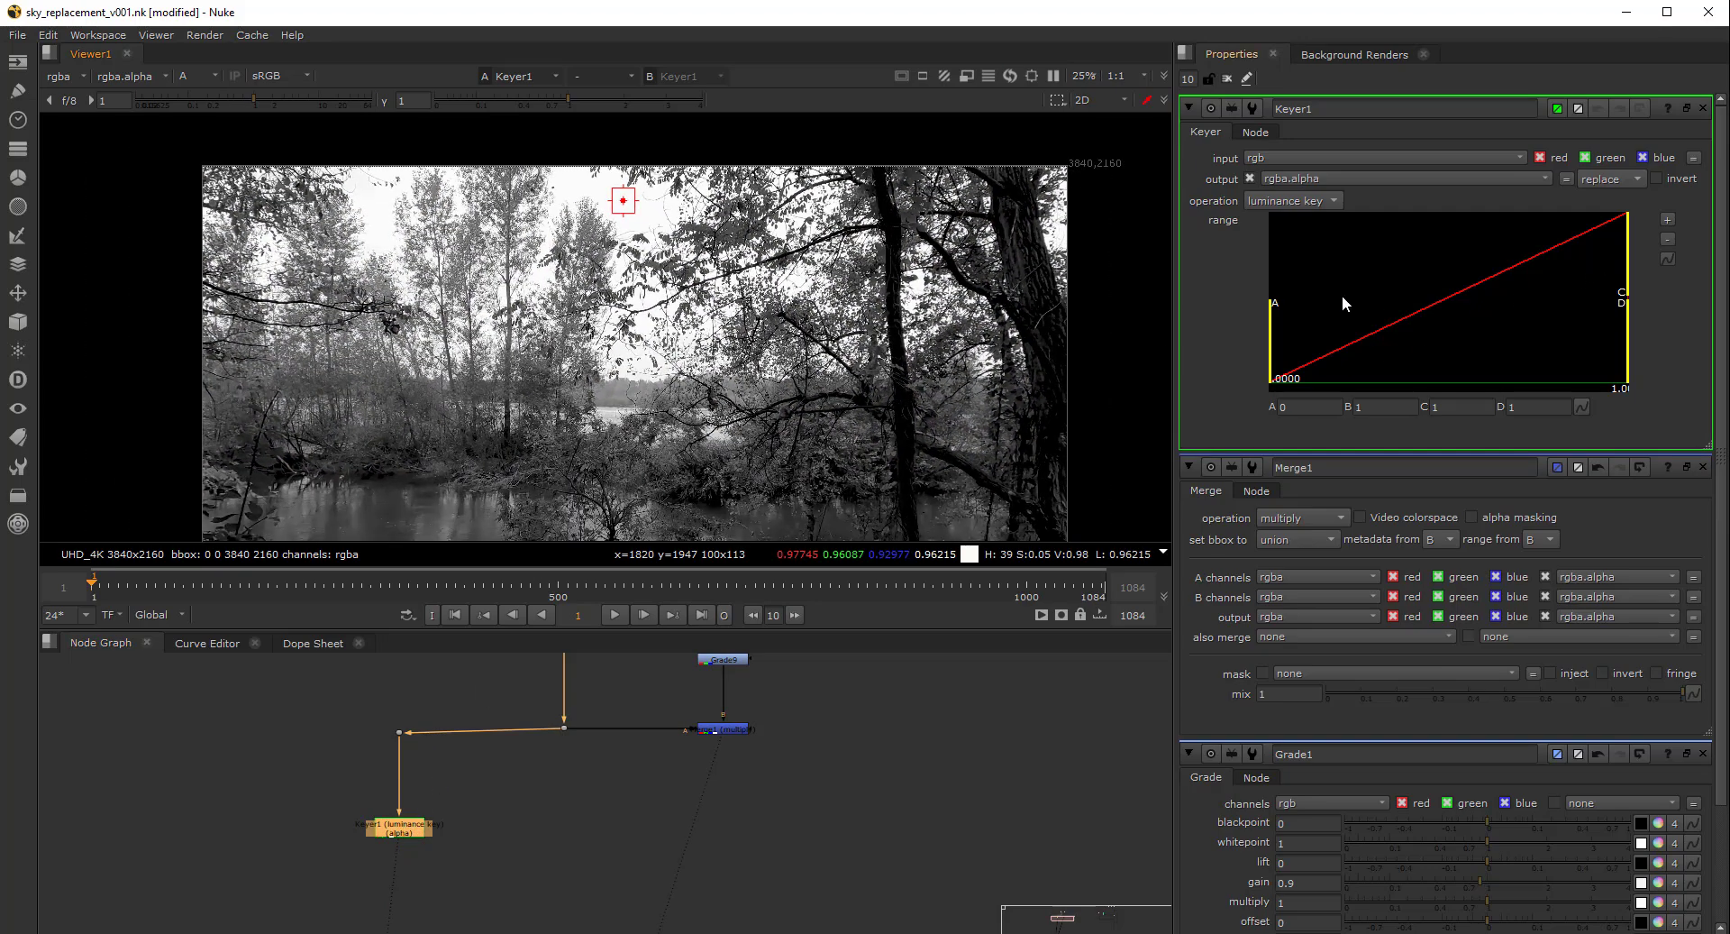
# Raise the luminance key's lower range point A to about 0.32 to crush the trees to black in the matte
pyautogui.moveTo(1278, 315); pyautogui.dragTo(1372, 311)
pyautogui.scroll(5, 619, 230)
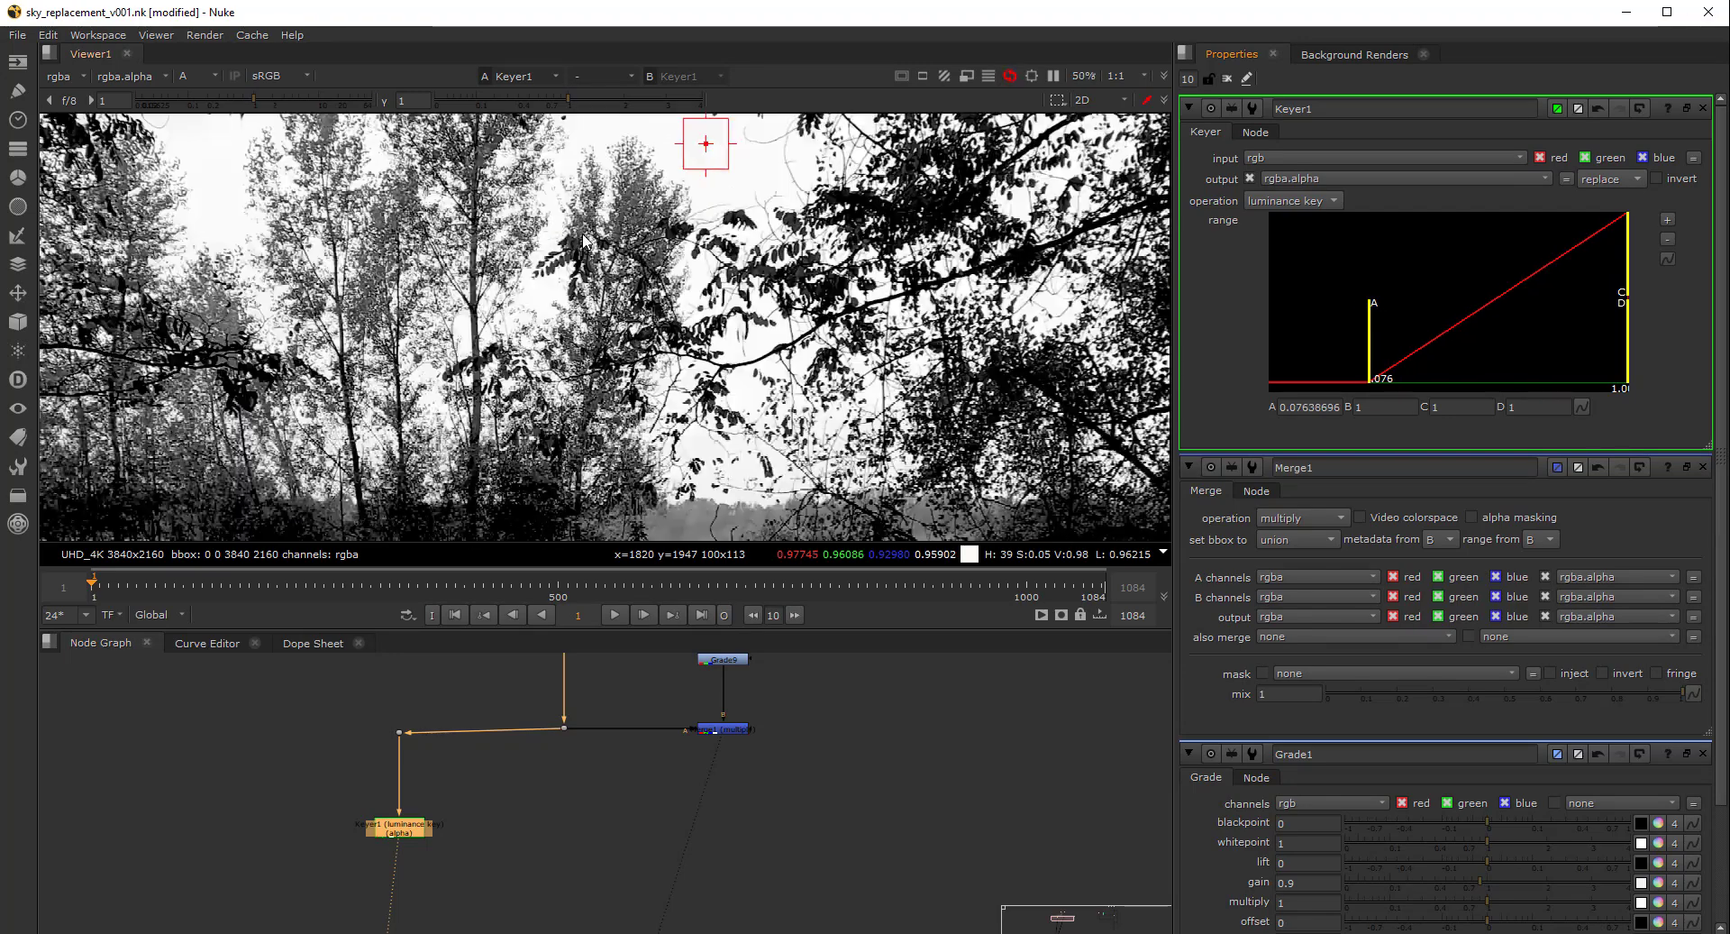
pyautogui.moveTo(619, 229); pyautogui.dragTo(621, 281, button='middle')
pyautogui.moveTo(1383, 312); pyautogui.dragTo(1469, 326)
pyautogui.scroll(-4, 494, 331)
pyautogui.moveTo(495, 324); pyautogui.dragTo(607, 291, button='middle')
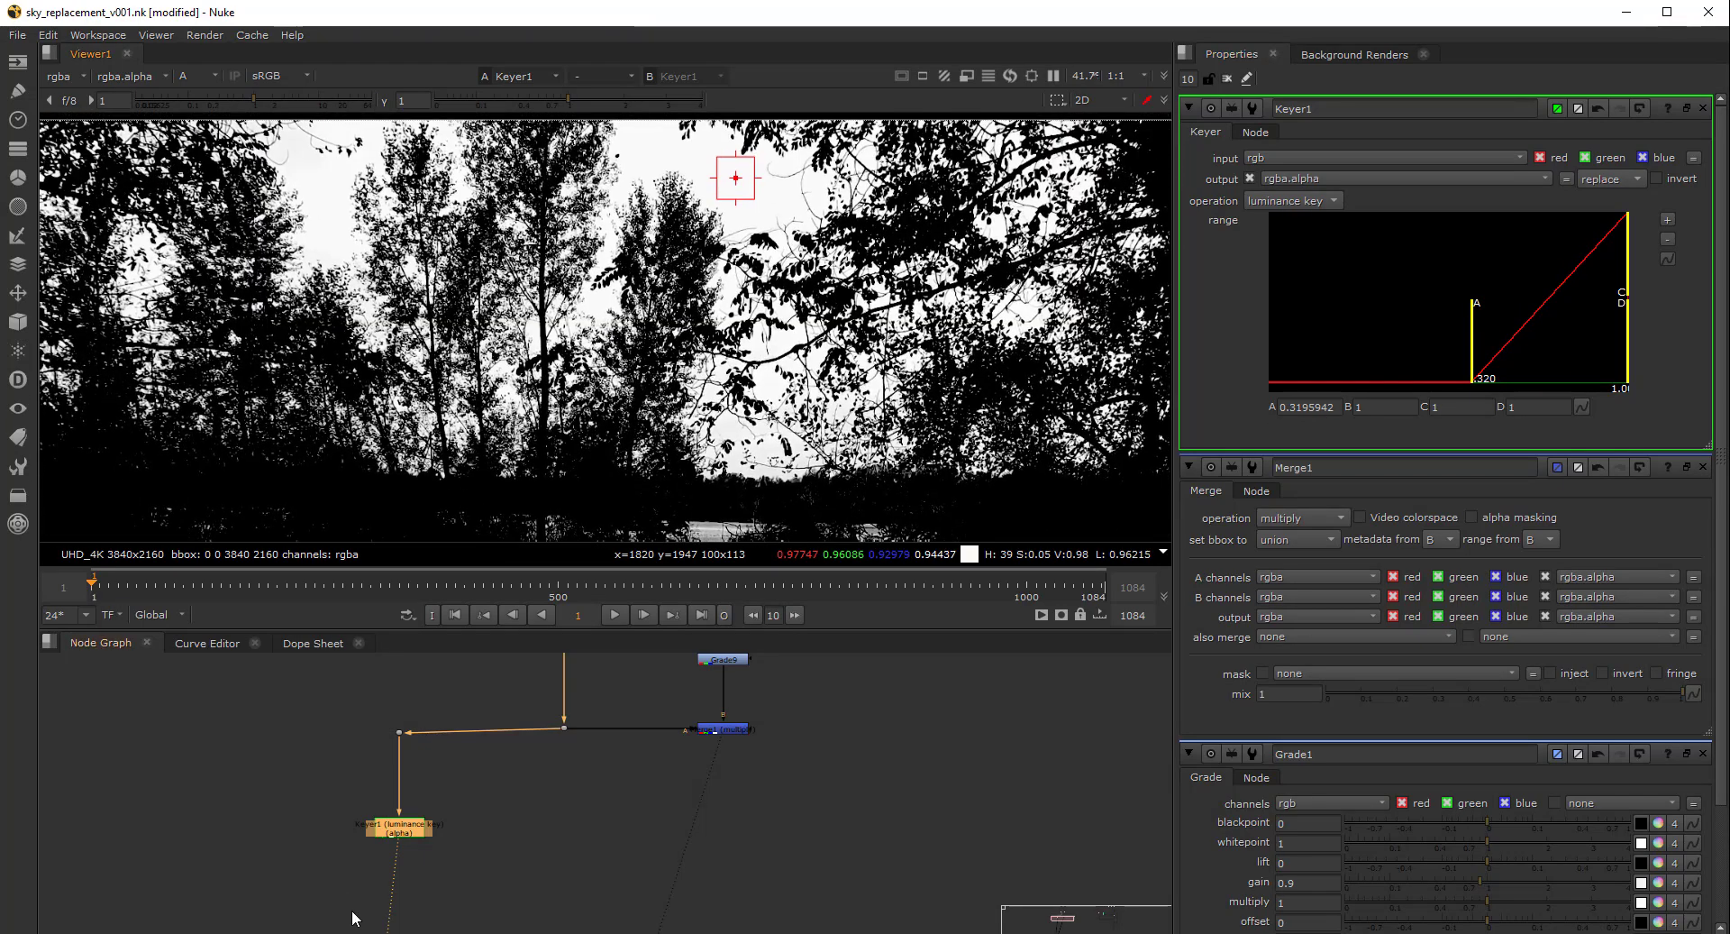
# Add an Invert node on all channels below the Keyer to invert the luminance matte
pyautogui.press('Tab')
pyautogui.write('inv')
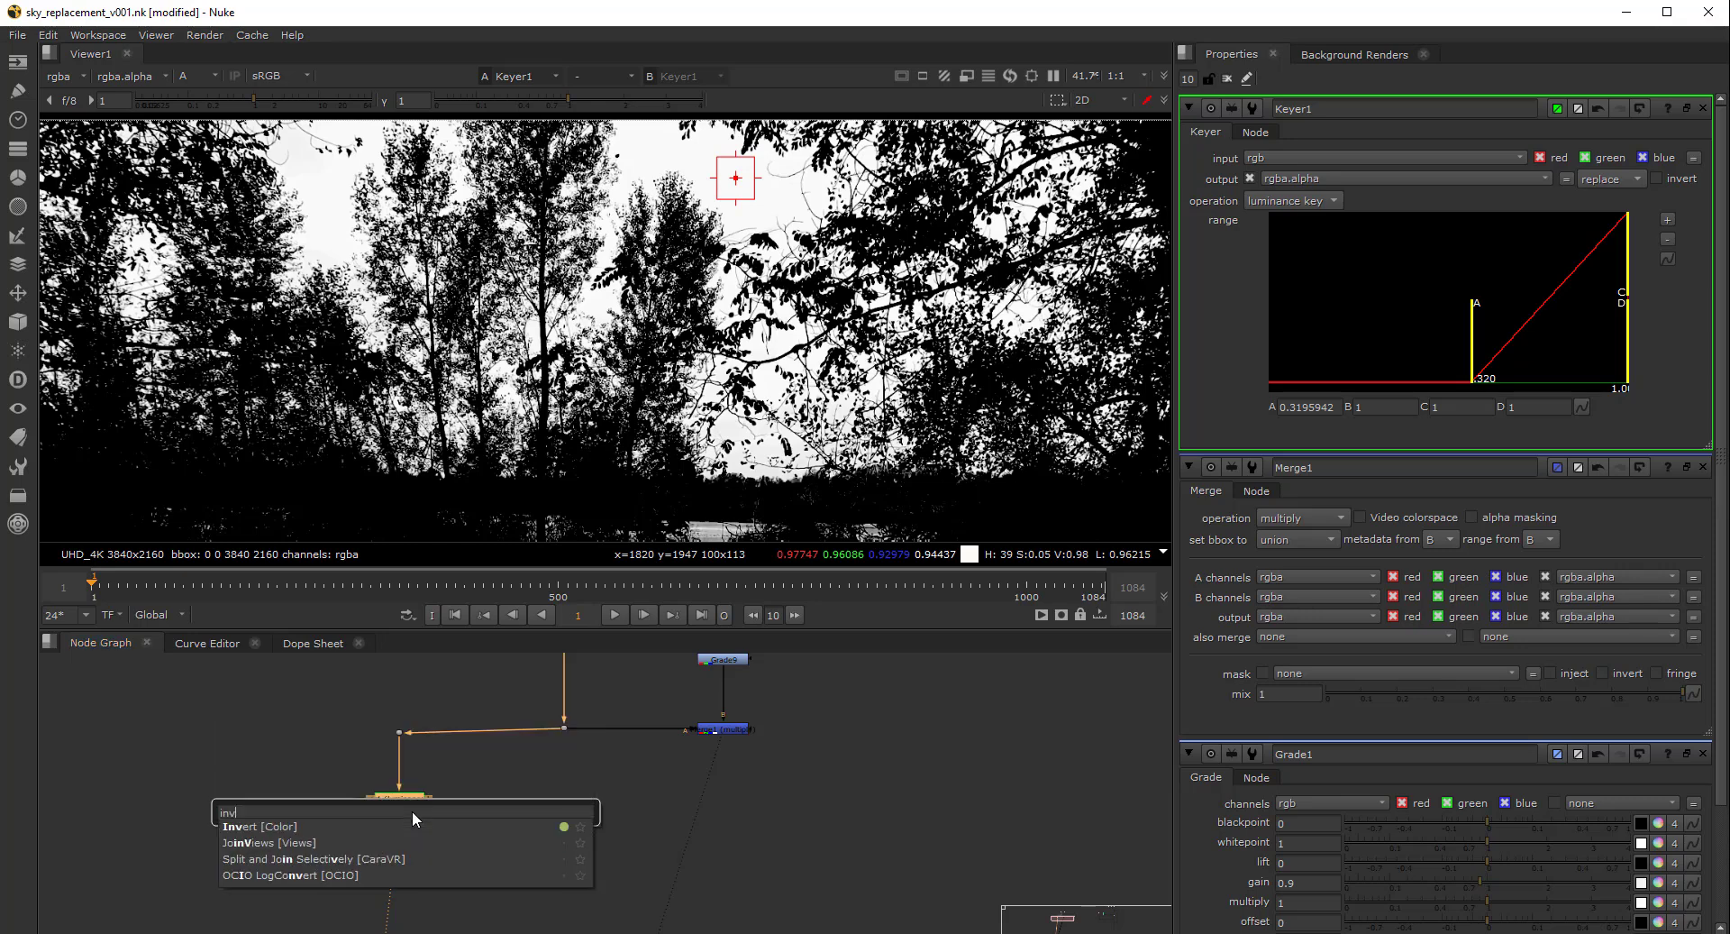
pyautogui.press('Return')
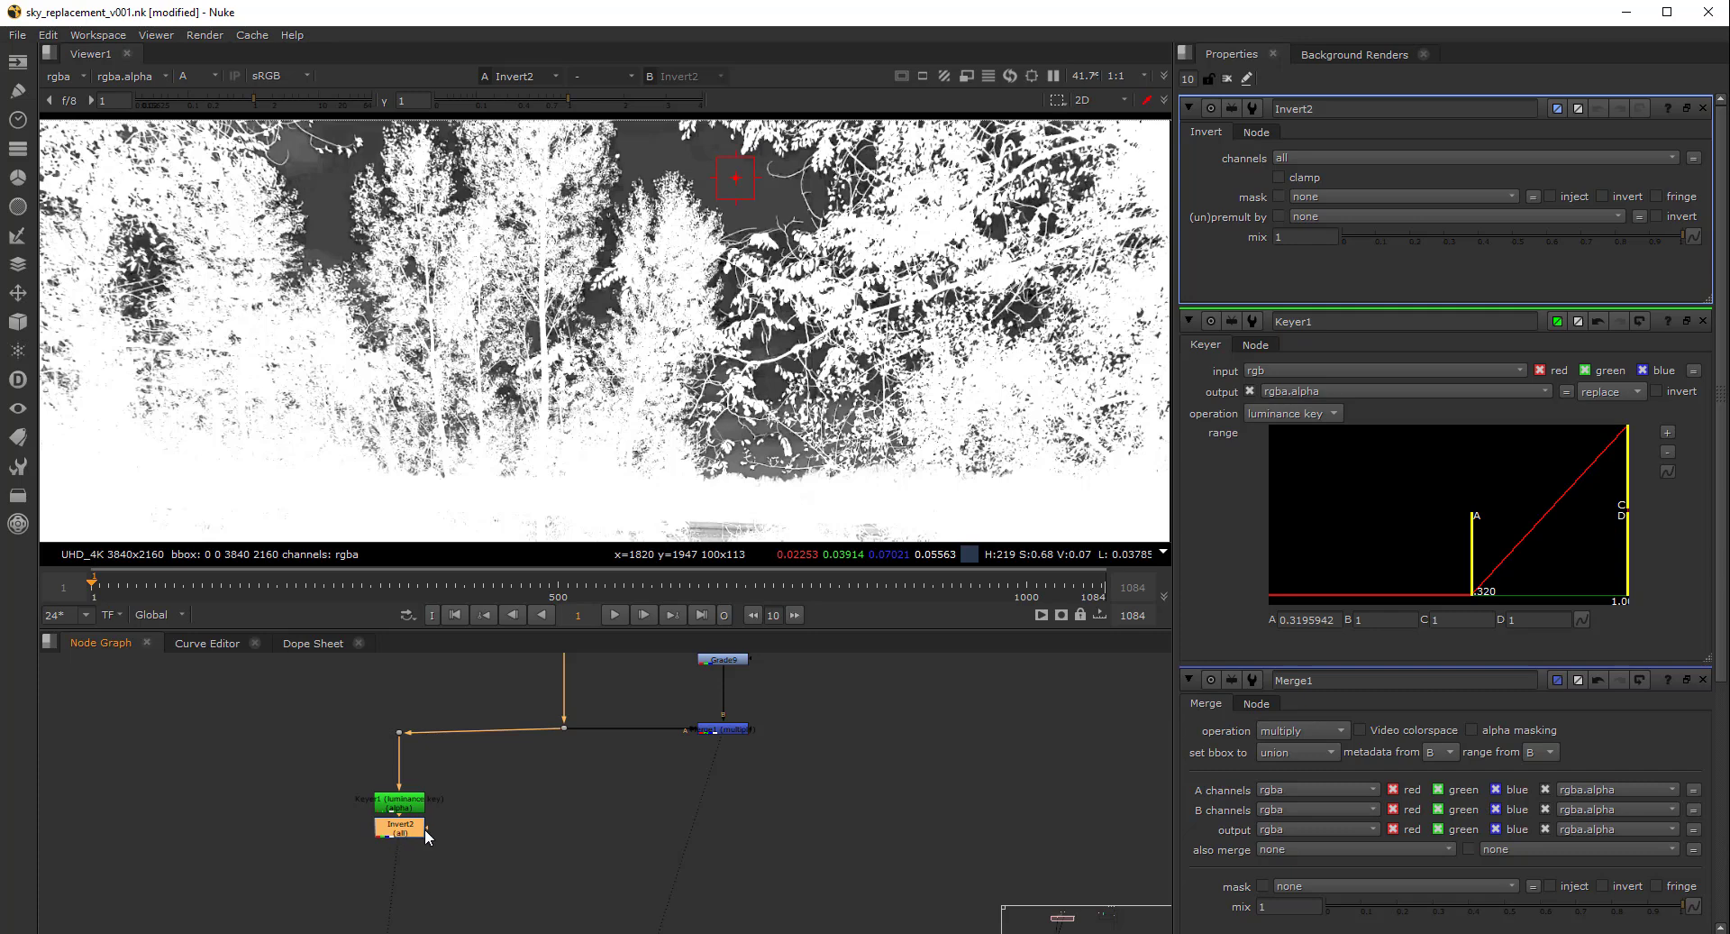
# Add a Grade node below the Invert, limited to the alpha channel with black clamp and white clamp enabled
pyautogui.press('g')
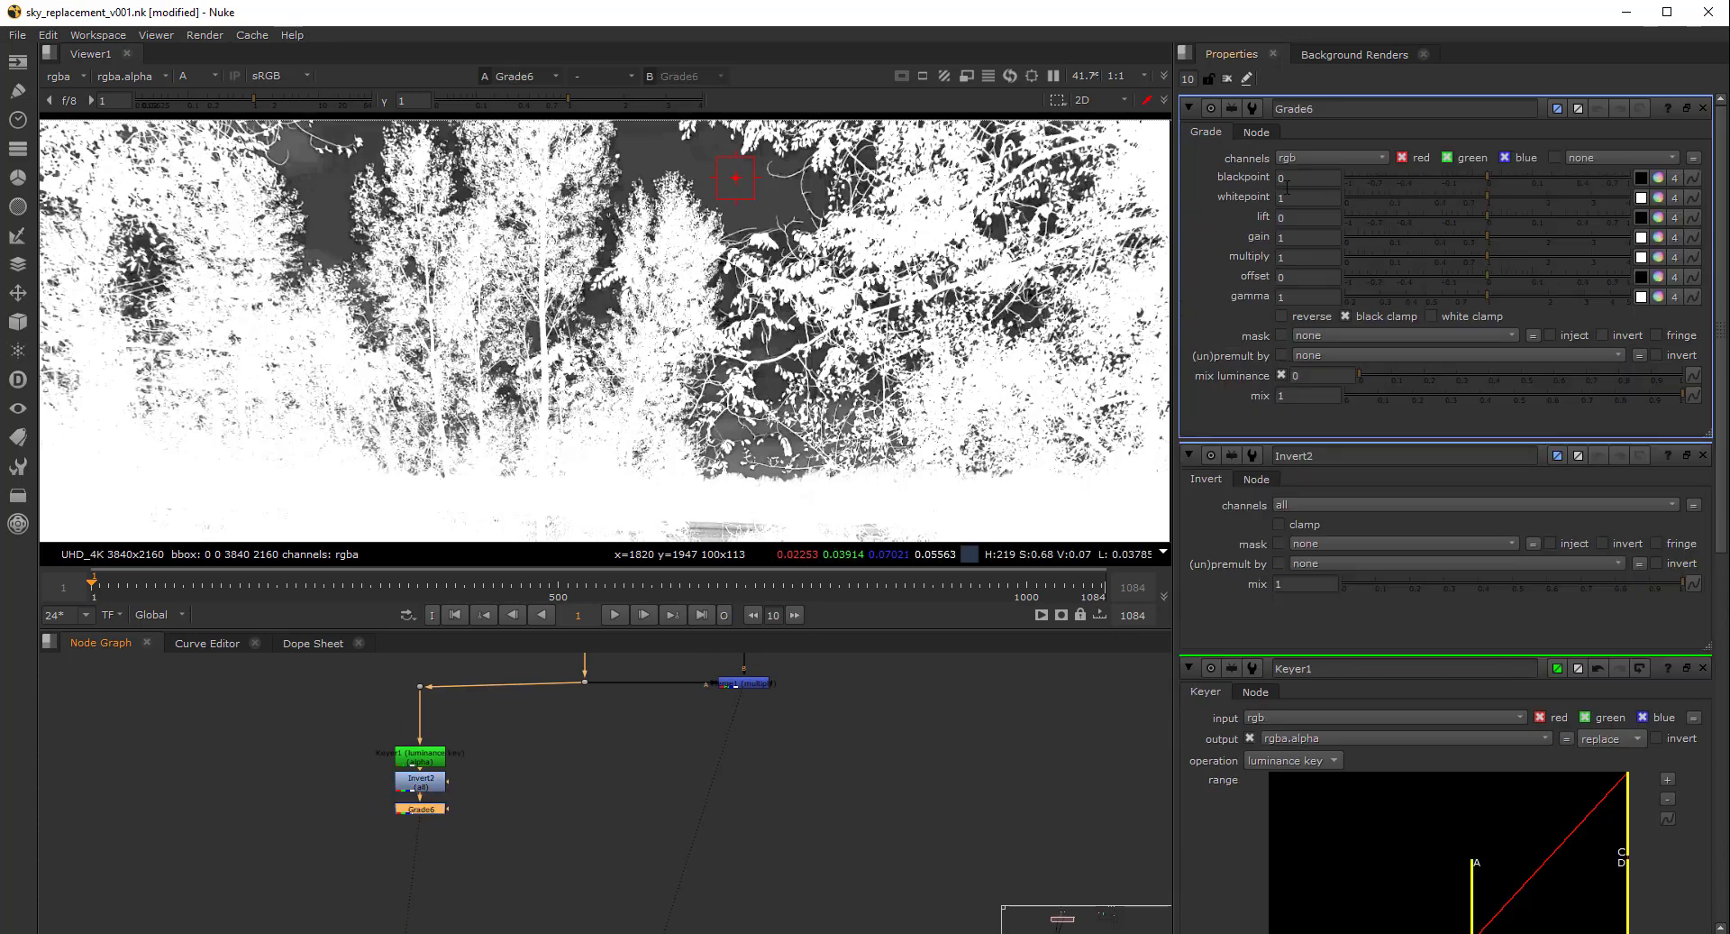
pyautogui.keyDown('ctrl'); pyautogui.click(1702, 108); pyautogui.keyUp('ctrl')
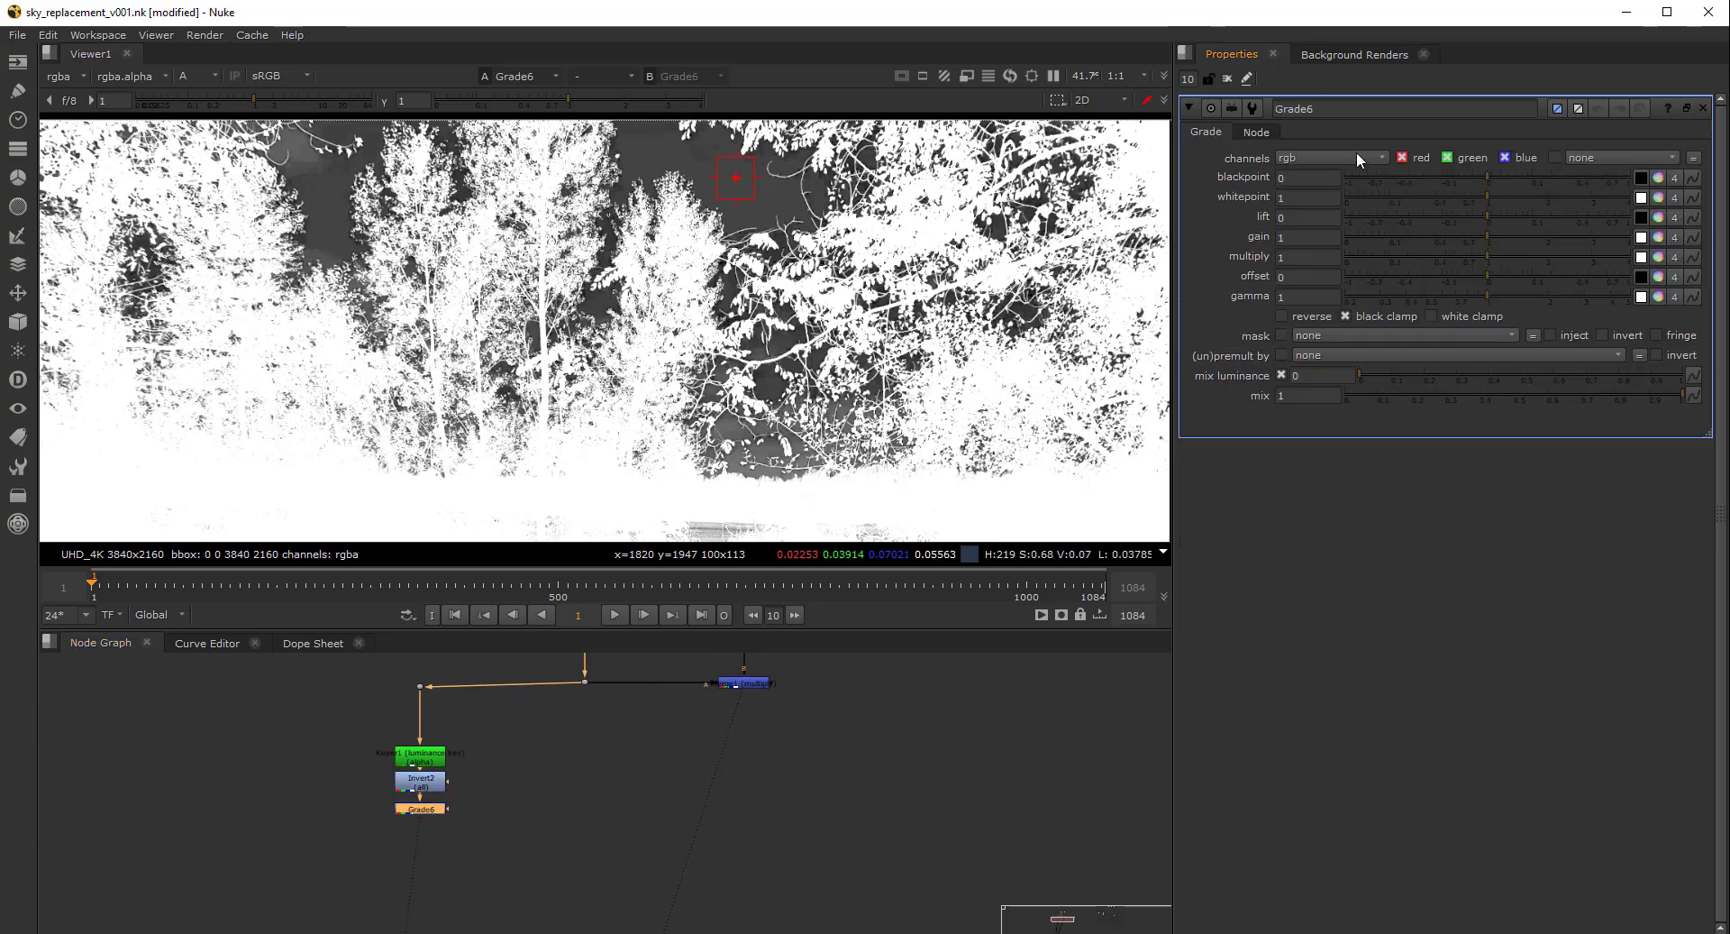
pyautogui.click(1354, 155)
pyautogui.click(1327, 256)
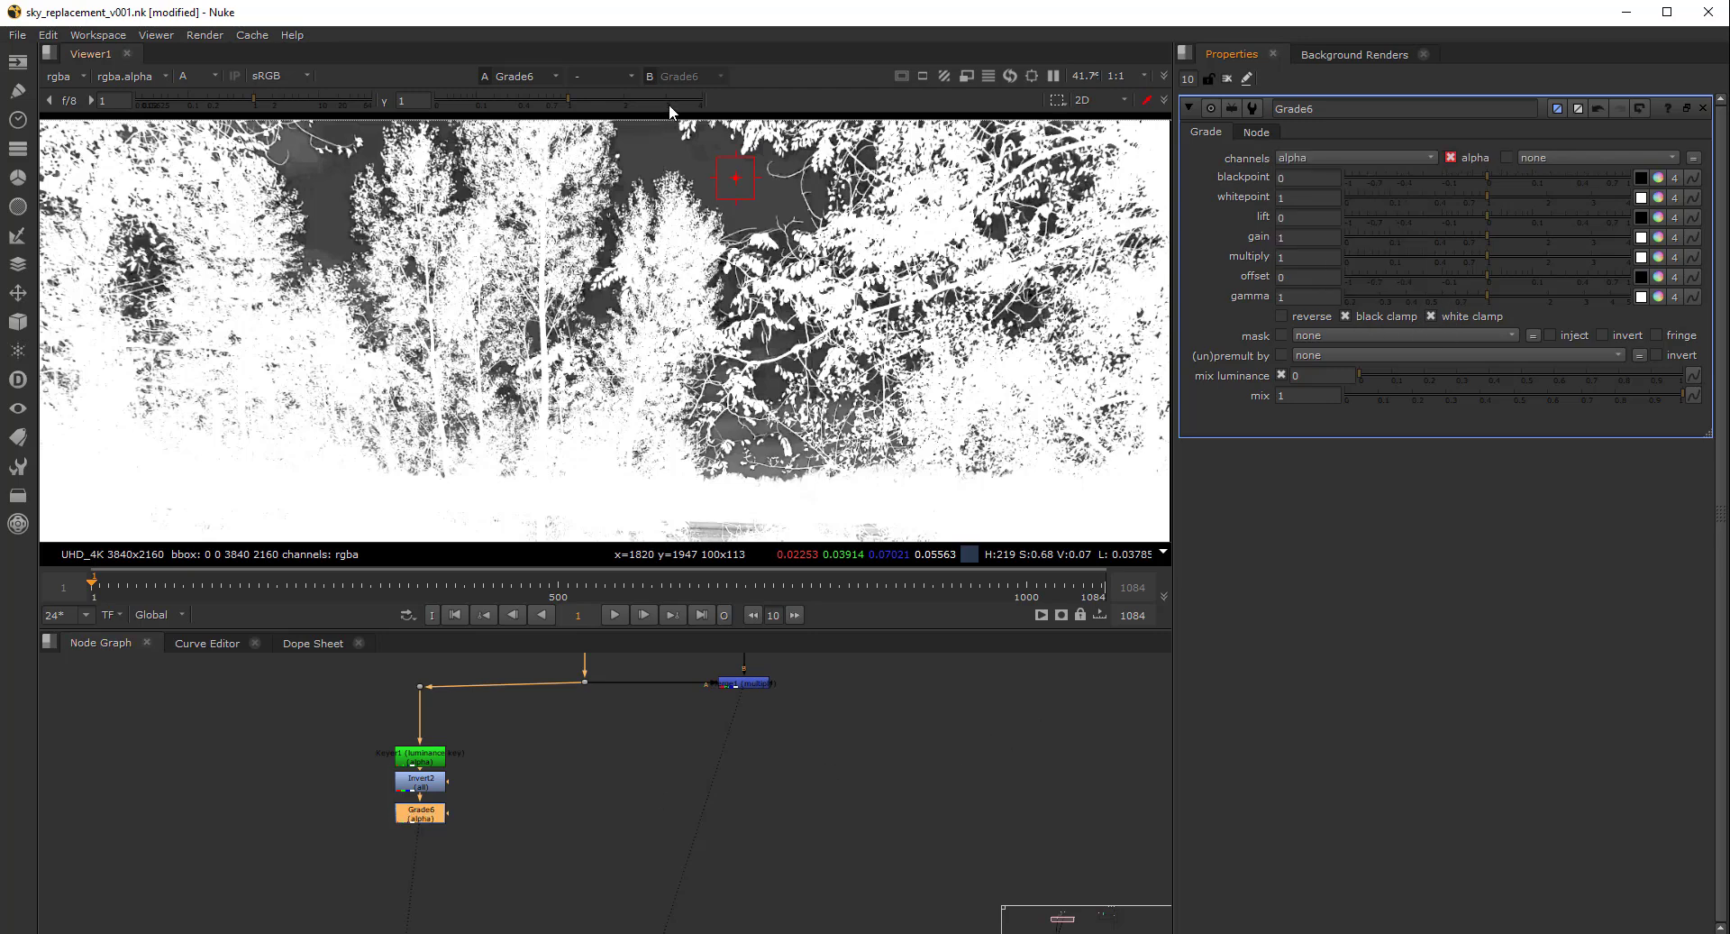
# Raise the viewer gamma to 4 and lower the alpha Grade's gamma to 0.4 to darken the sky in the matte
pyautogui.moveTo(667, 106); pyautogui.dragTo(707, 105)
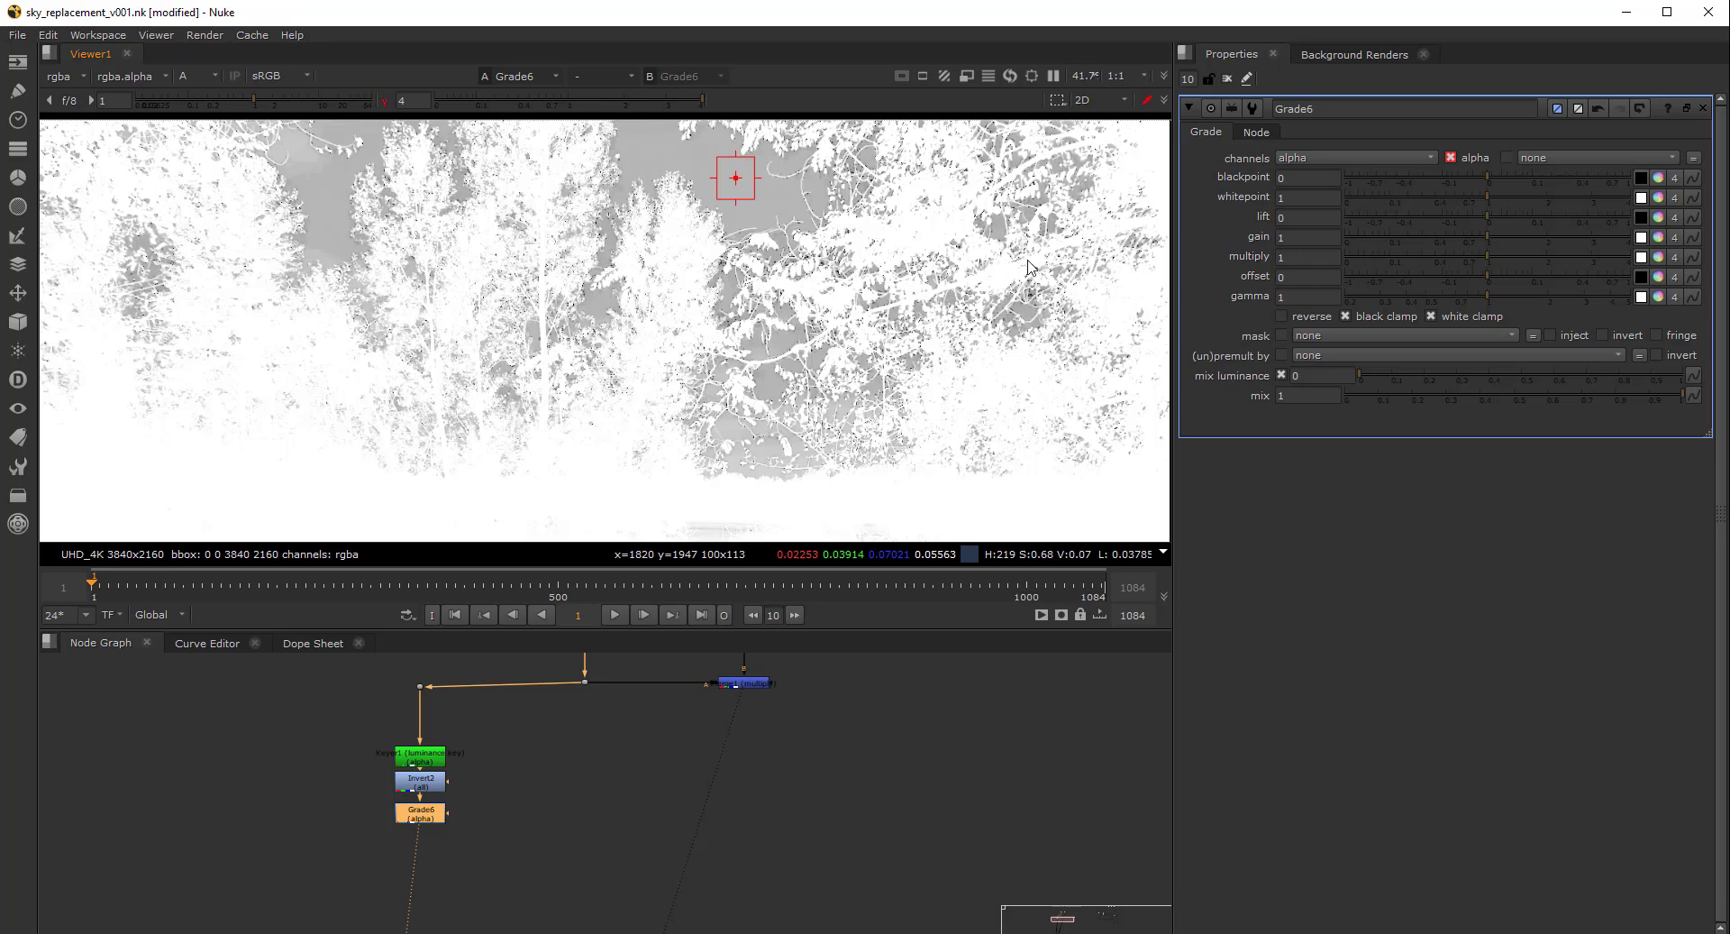
pyautogui.click(1306, 298)
pyautogui.press('BackSpace')
pyautogui.write('.8')
pyautogui.press('Return')
pyautogui.press('Down')
pyautogui.press('Down')
pyautogui.press('Down')
pyautogui.press('Down')
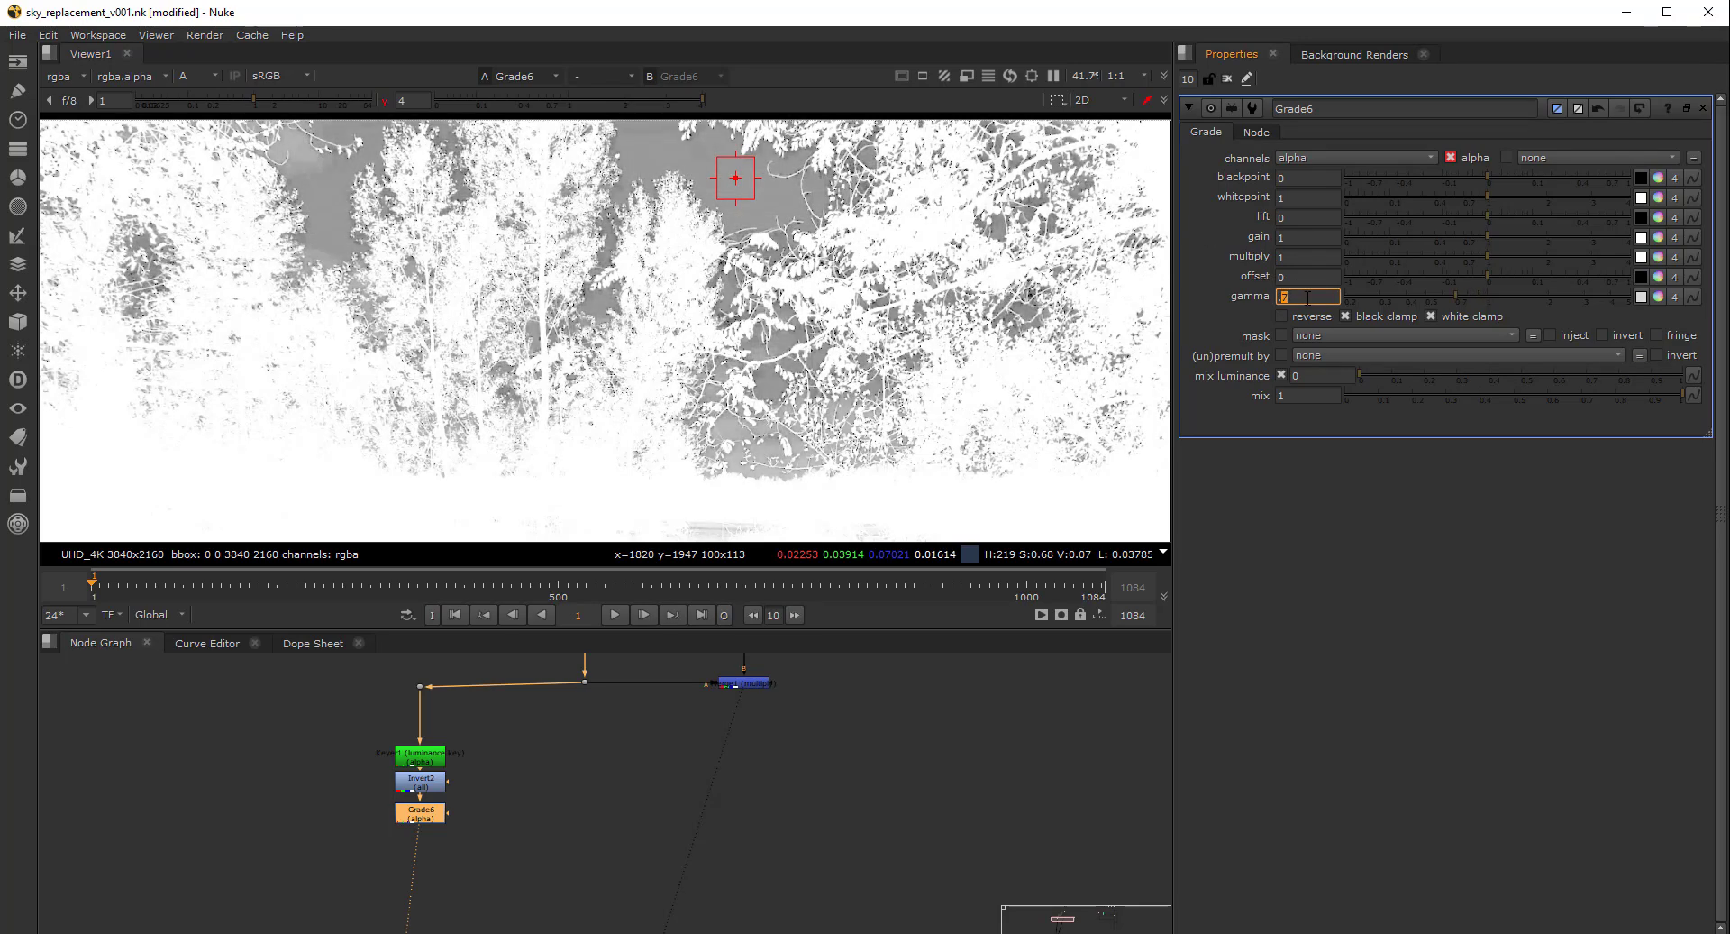
pyautogui.scroll(5, 737, 145)
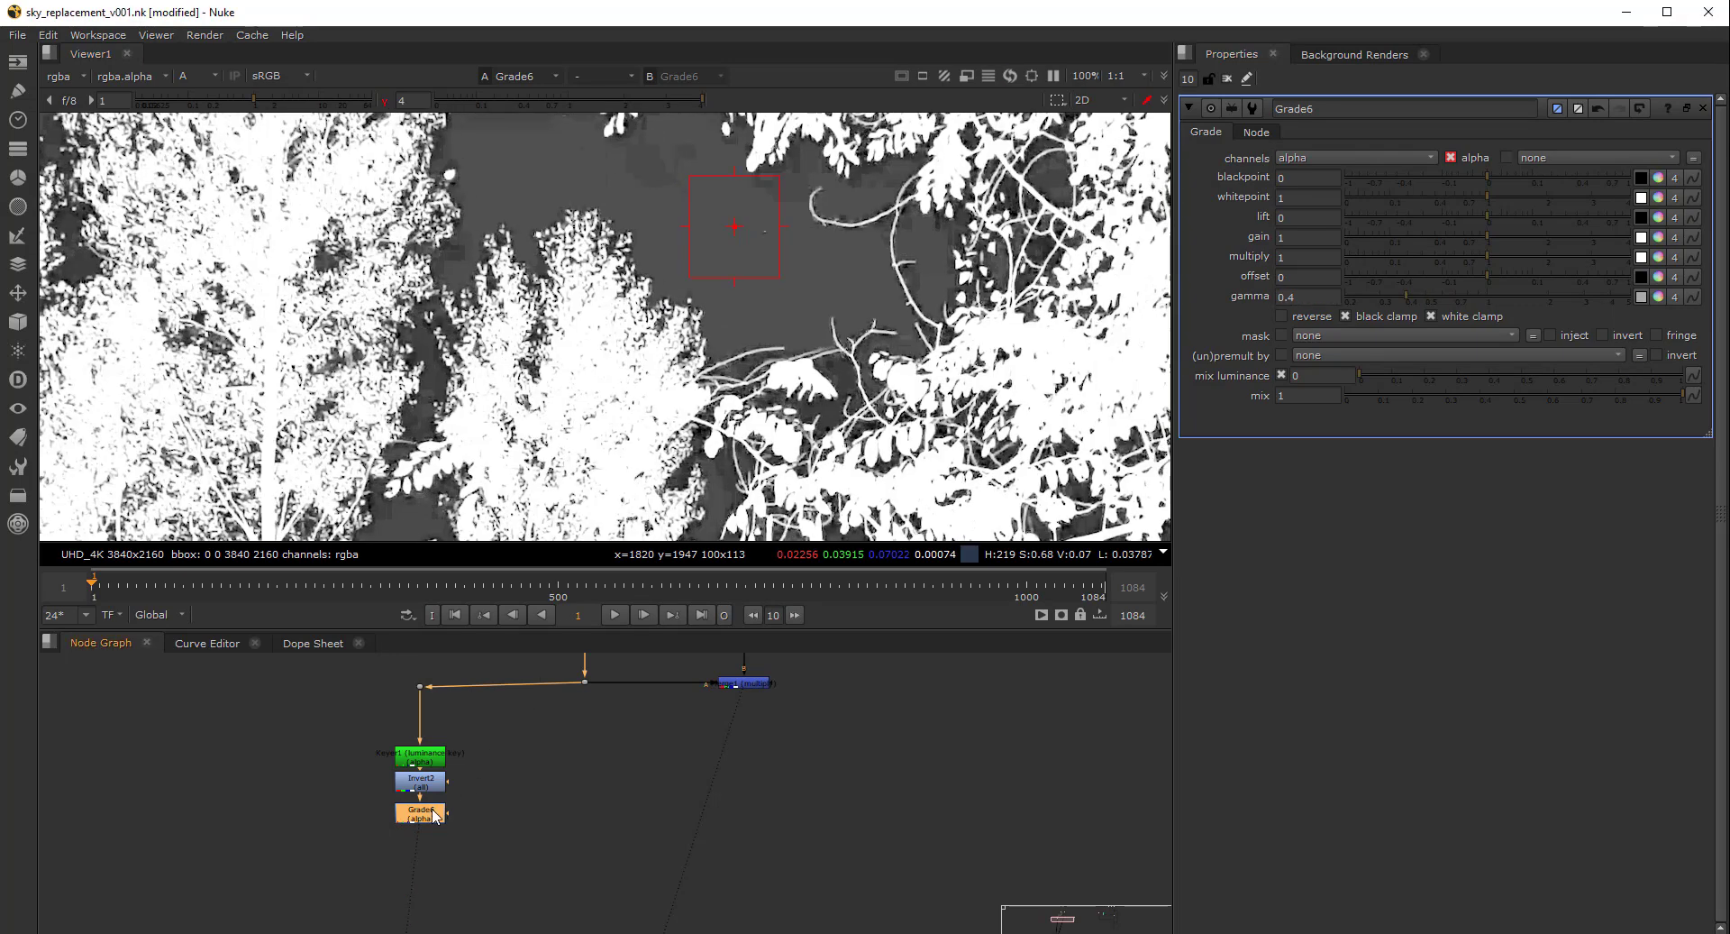
# Add a second Grade below the first, set to the alpha channel with white clamp, and close the other properties
pyautogui.press('g')
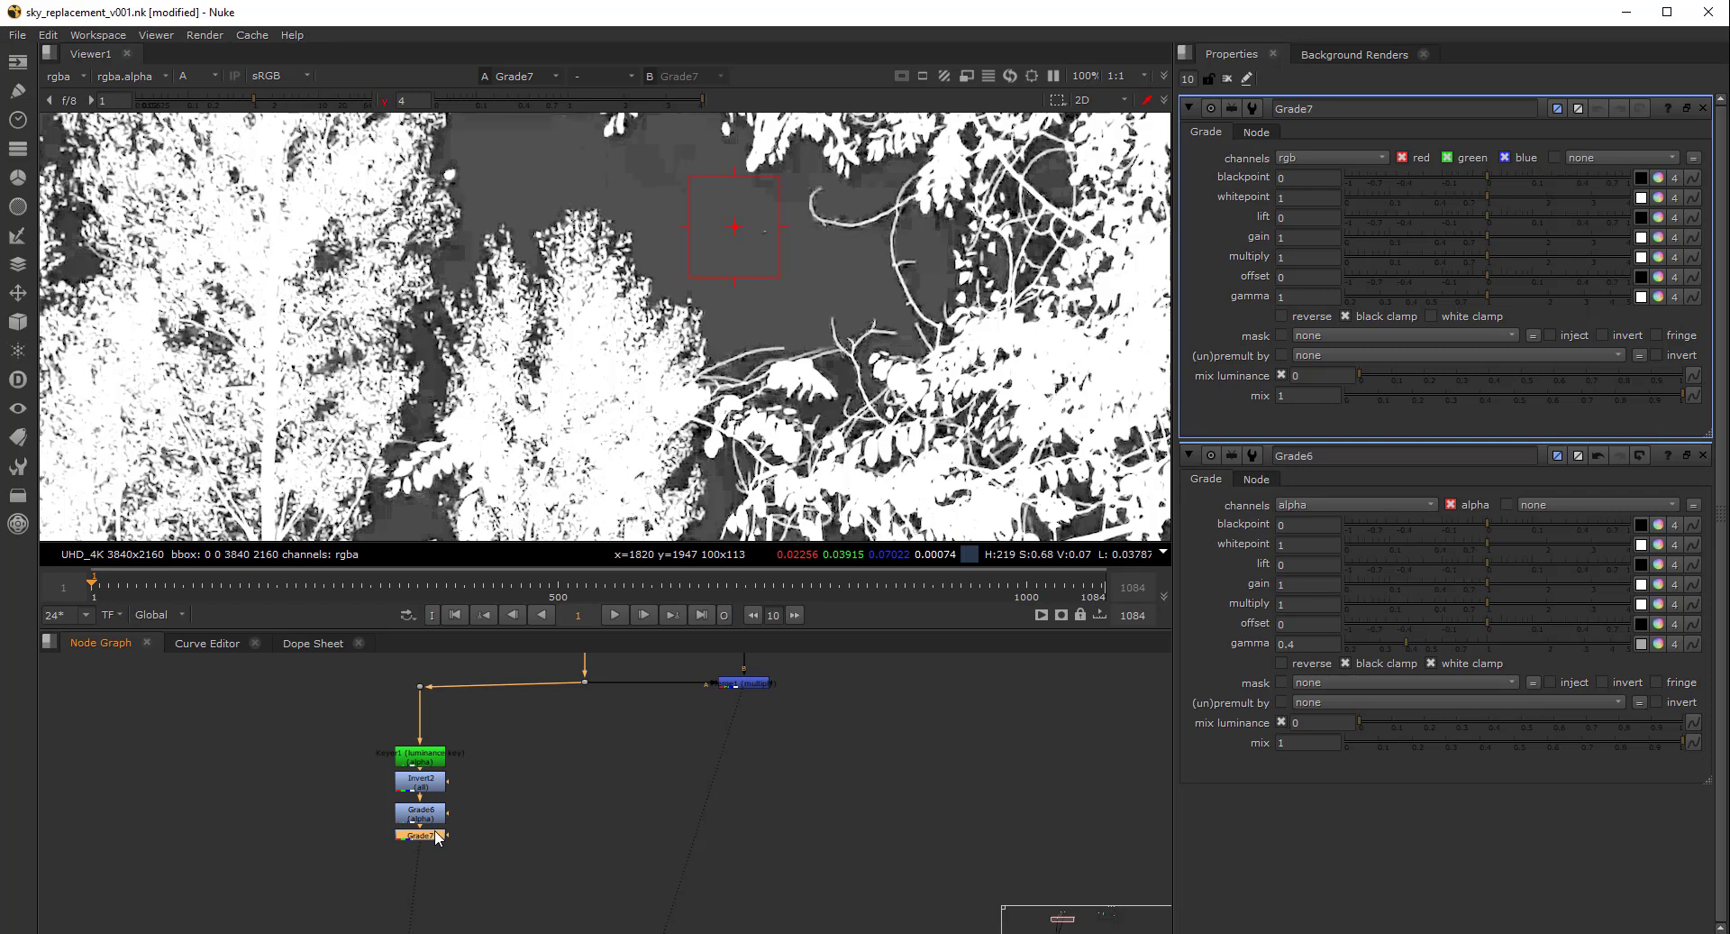
pyautogui.click(1316, 161)
pyautogui.click(1313, 255)
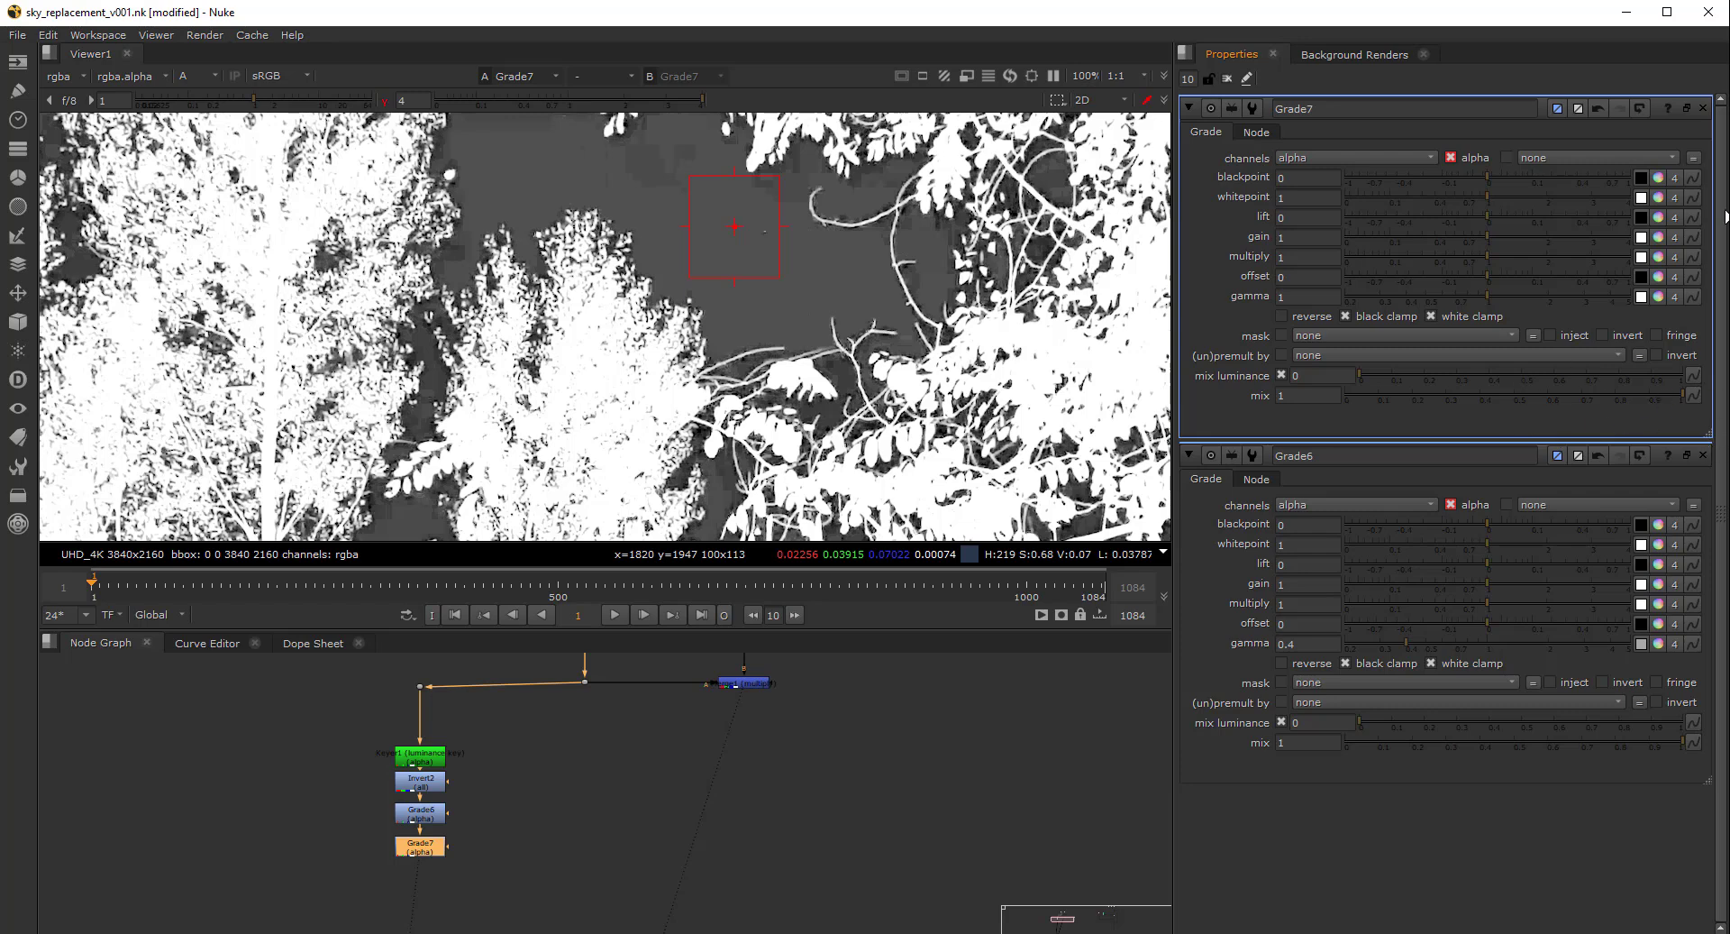
pyautogui.keyDown('ctrl'); pyautogui.keyDown('shift'); pyautogui.click(1706, 107); pyautogui.keyUp('shift'); pyautogui.keyUp('ctrl')
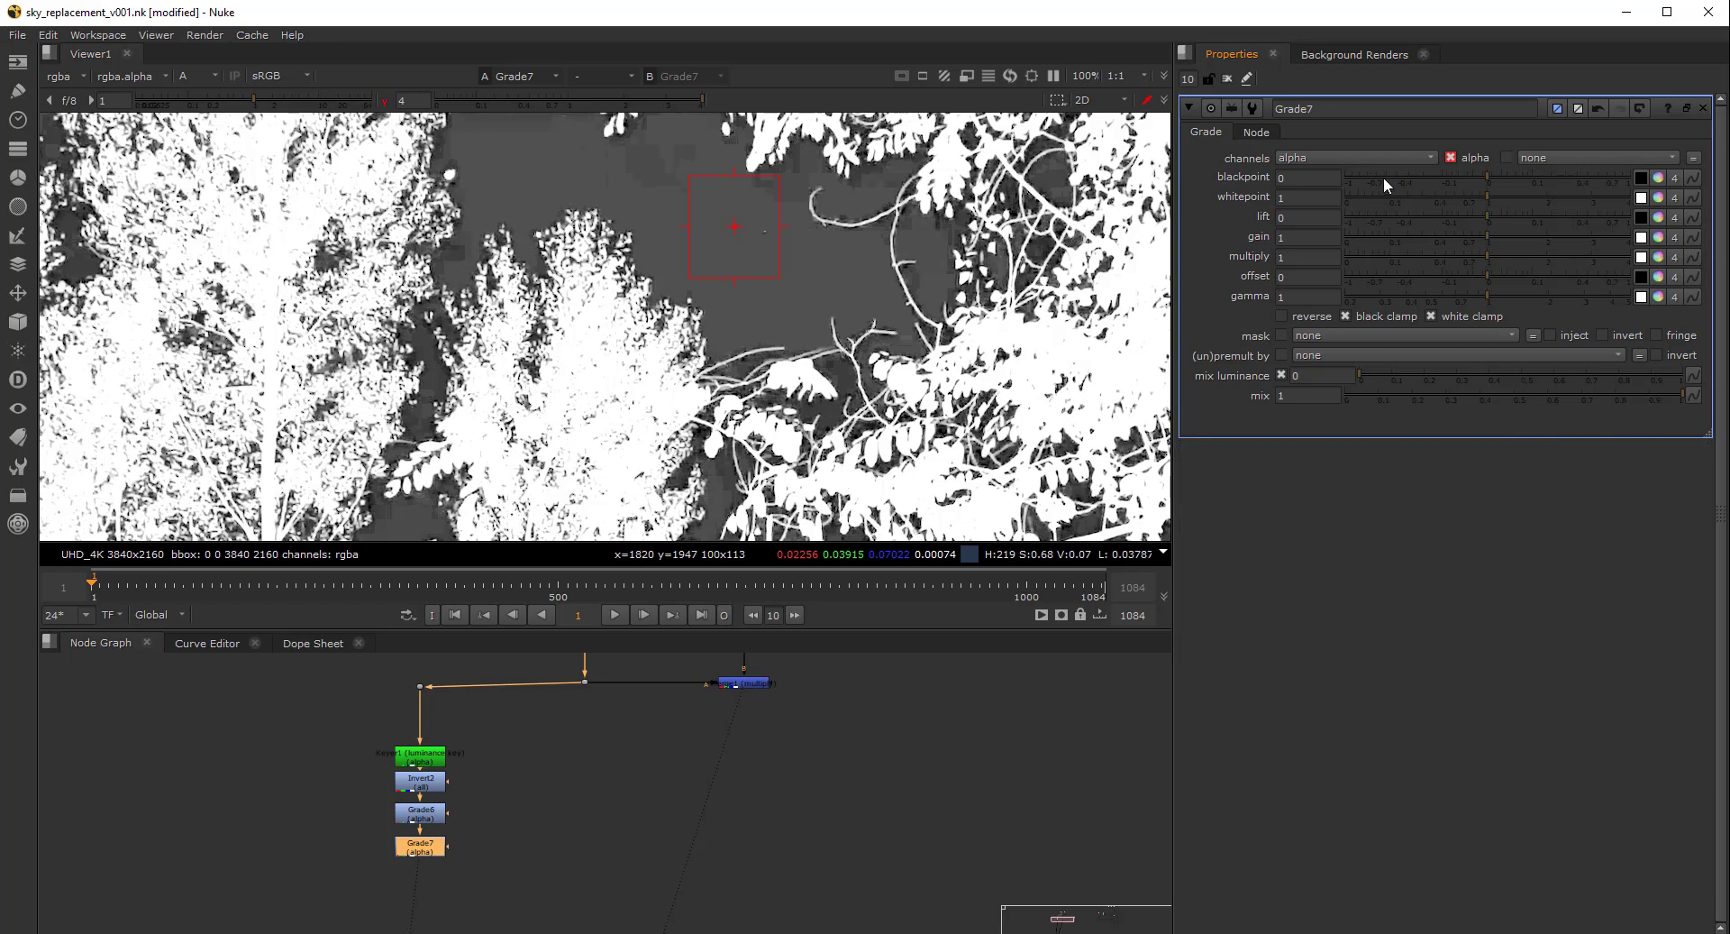
# Set the second Grade's blackpoint to 0.00075 to crush the remaining grey sky to black
pyautogui.click(1323, 179)
pyautogui.press('Up')
pyautogui.press('Down')
pyautogui.write('0')
pyautogui.press('Up')
pyautogui.press('Down')
pyautogui.press('Up')
pyautogui.press('Down')
pyautogui.write('5')
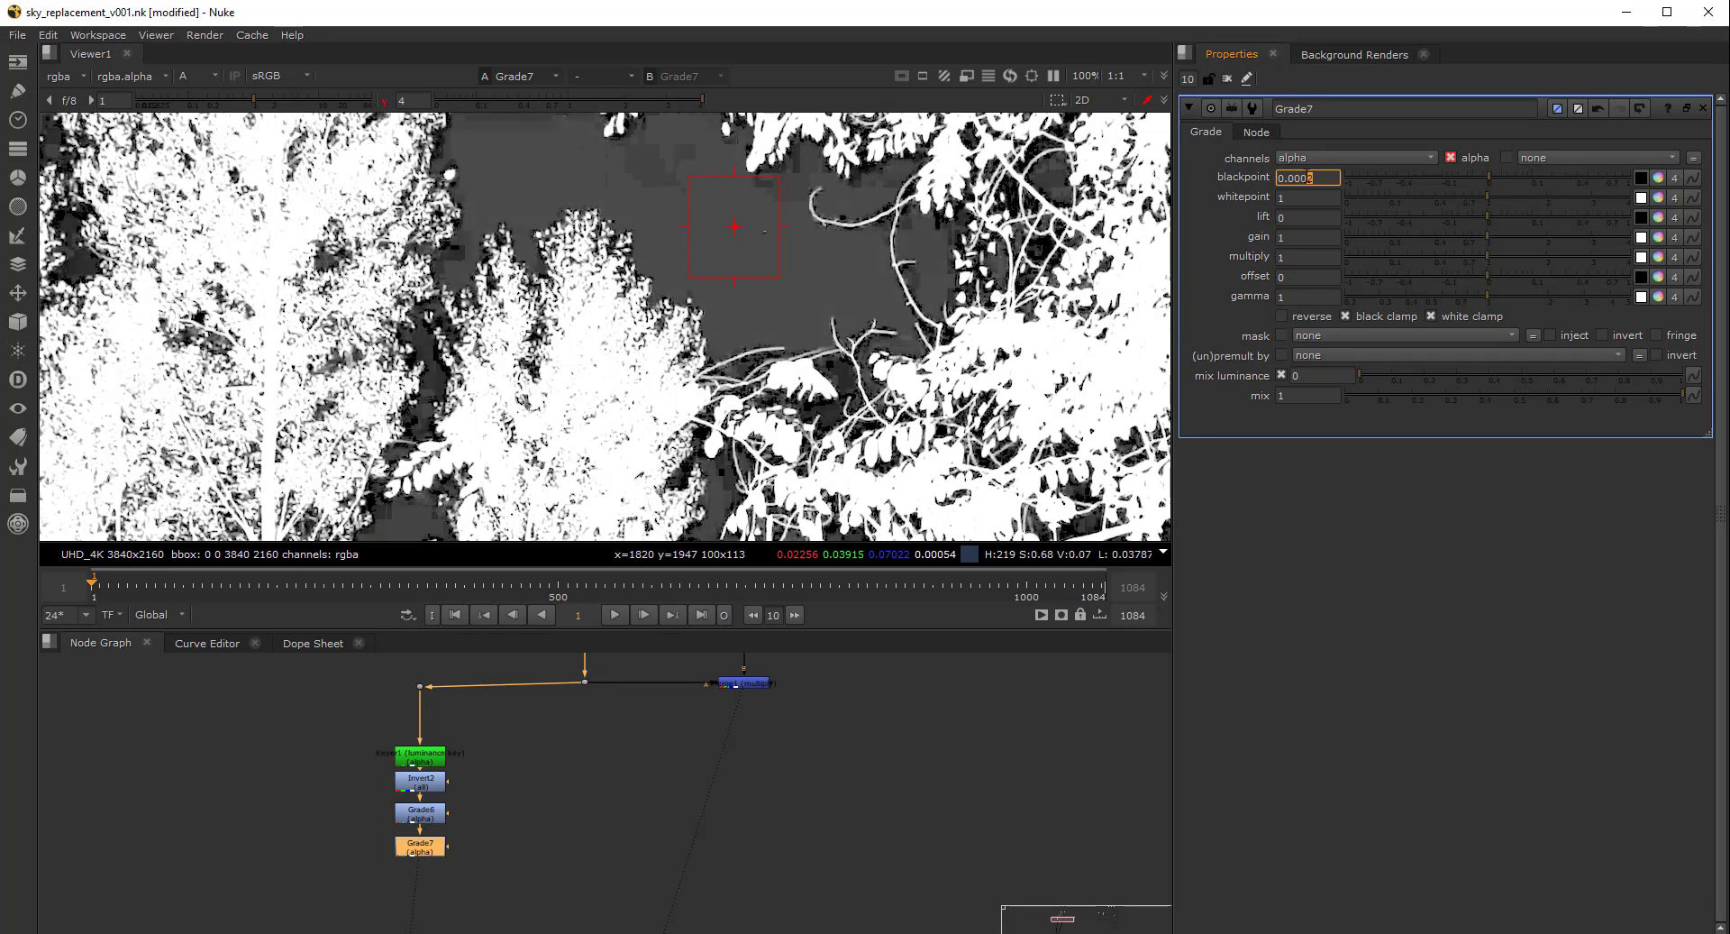
pyautogui.press('Up')
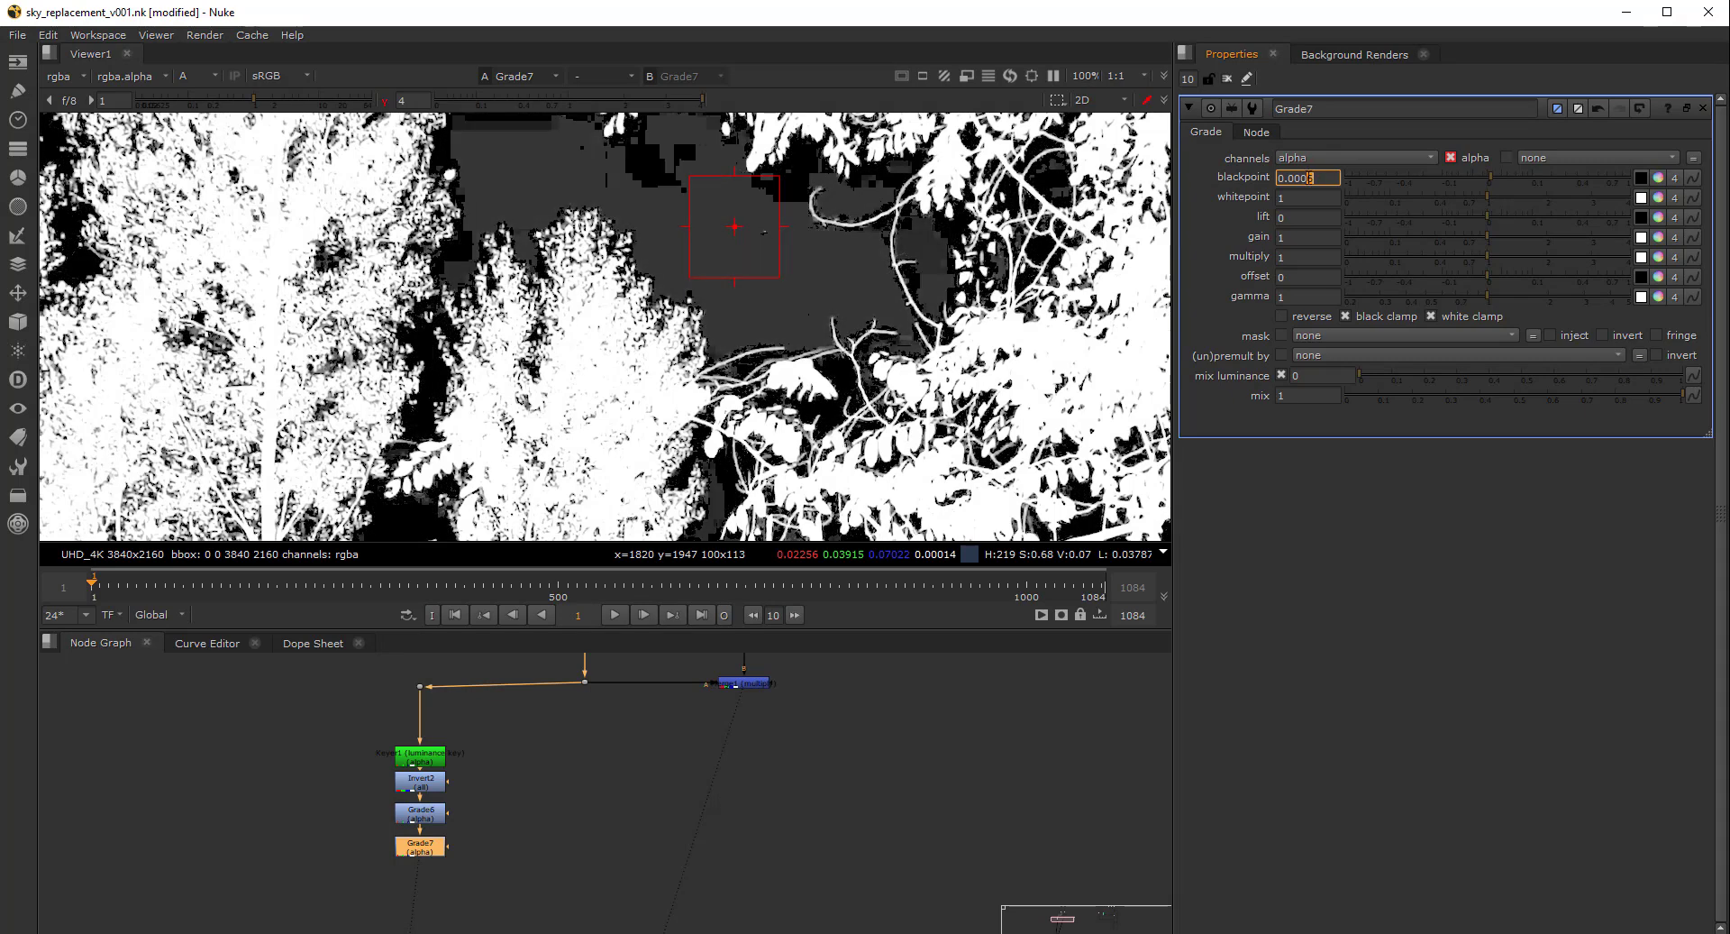
pyautogui.press('Up')
pyautogui.press('Up')
pyautogui.press('Down')
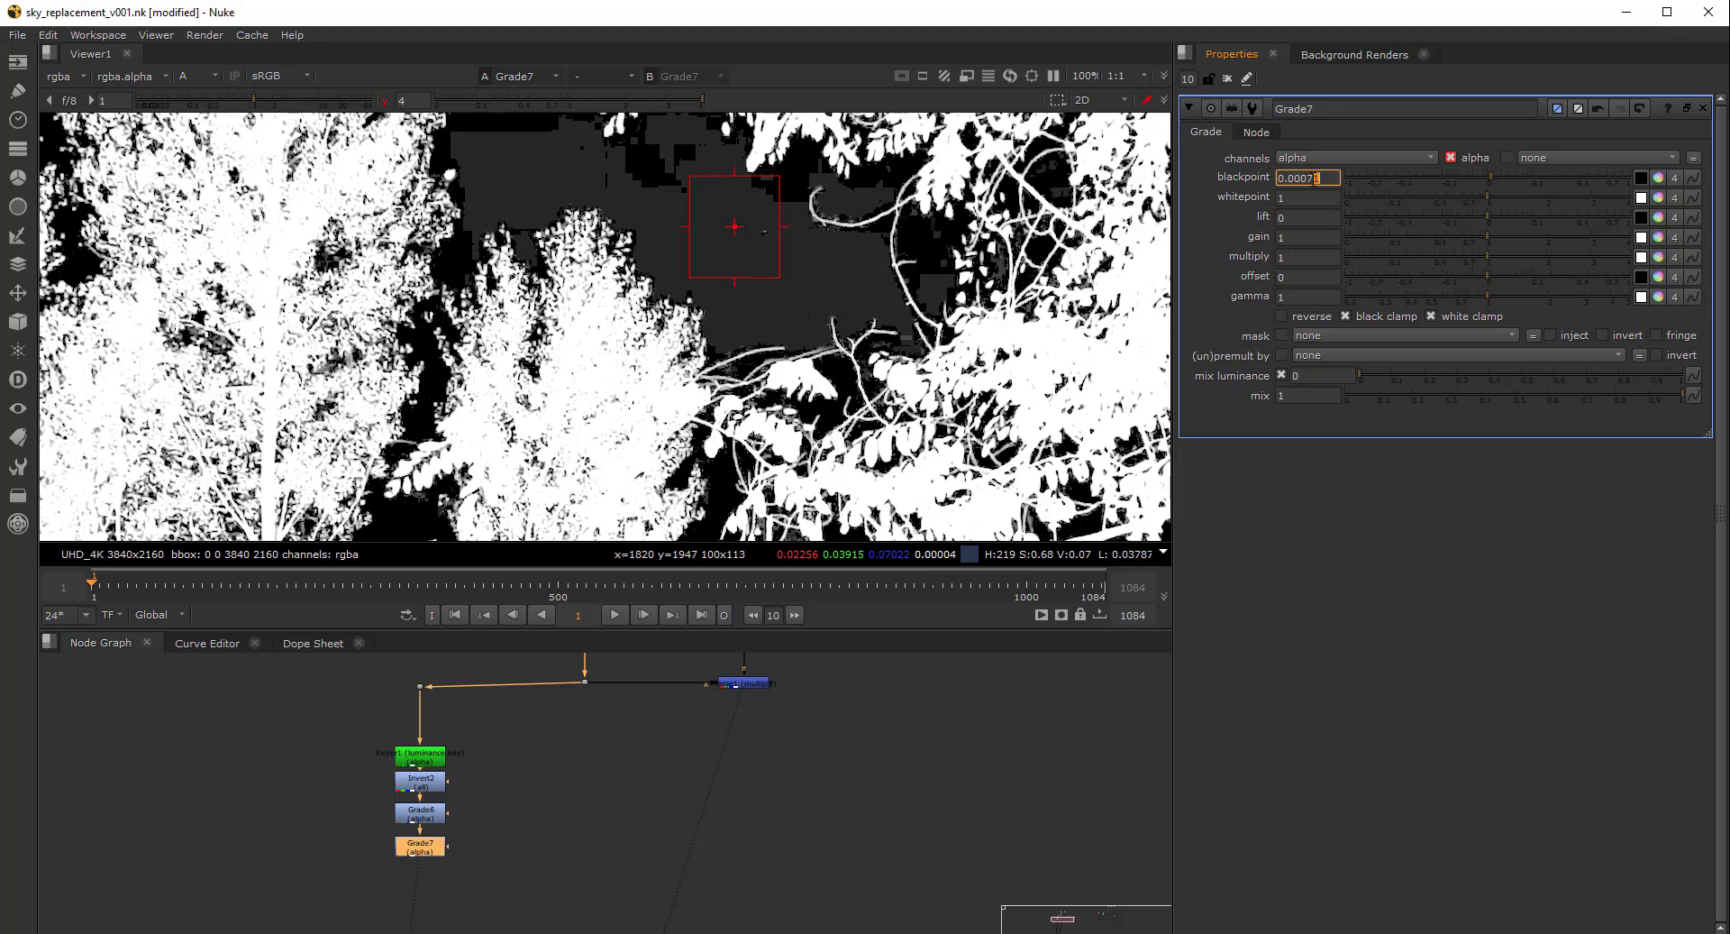
pyautogui.press('Up')
pyautogui.press('Up')
pyautogui.press('Up')
pyautogui.press('Up')
pyautogui.press('Up')
# Check the sky area across the whole matte, clear the viewer's colour sample and reset the viewer gamma to 1
pyautogui.scroll(-4, 760, 295)
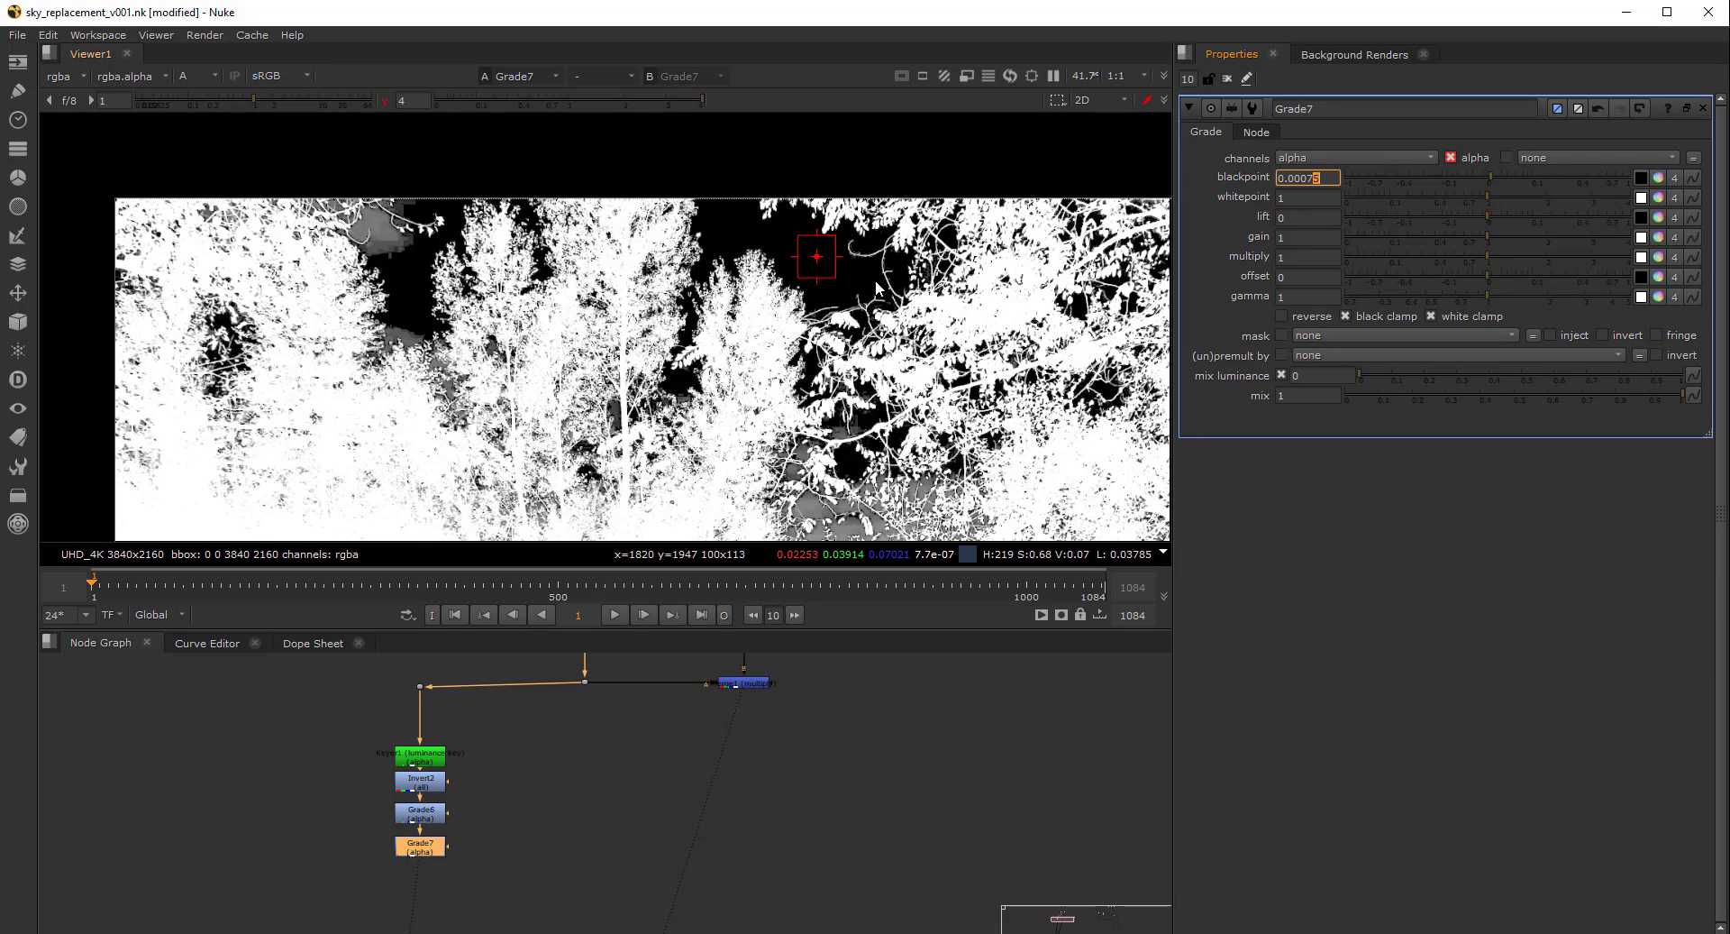
pyautogui.moveTo(758, 290); pyautogui.dragTo(674, 260, button='middle')
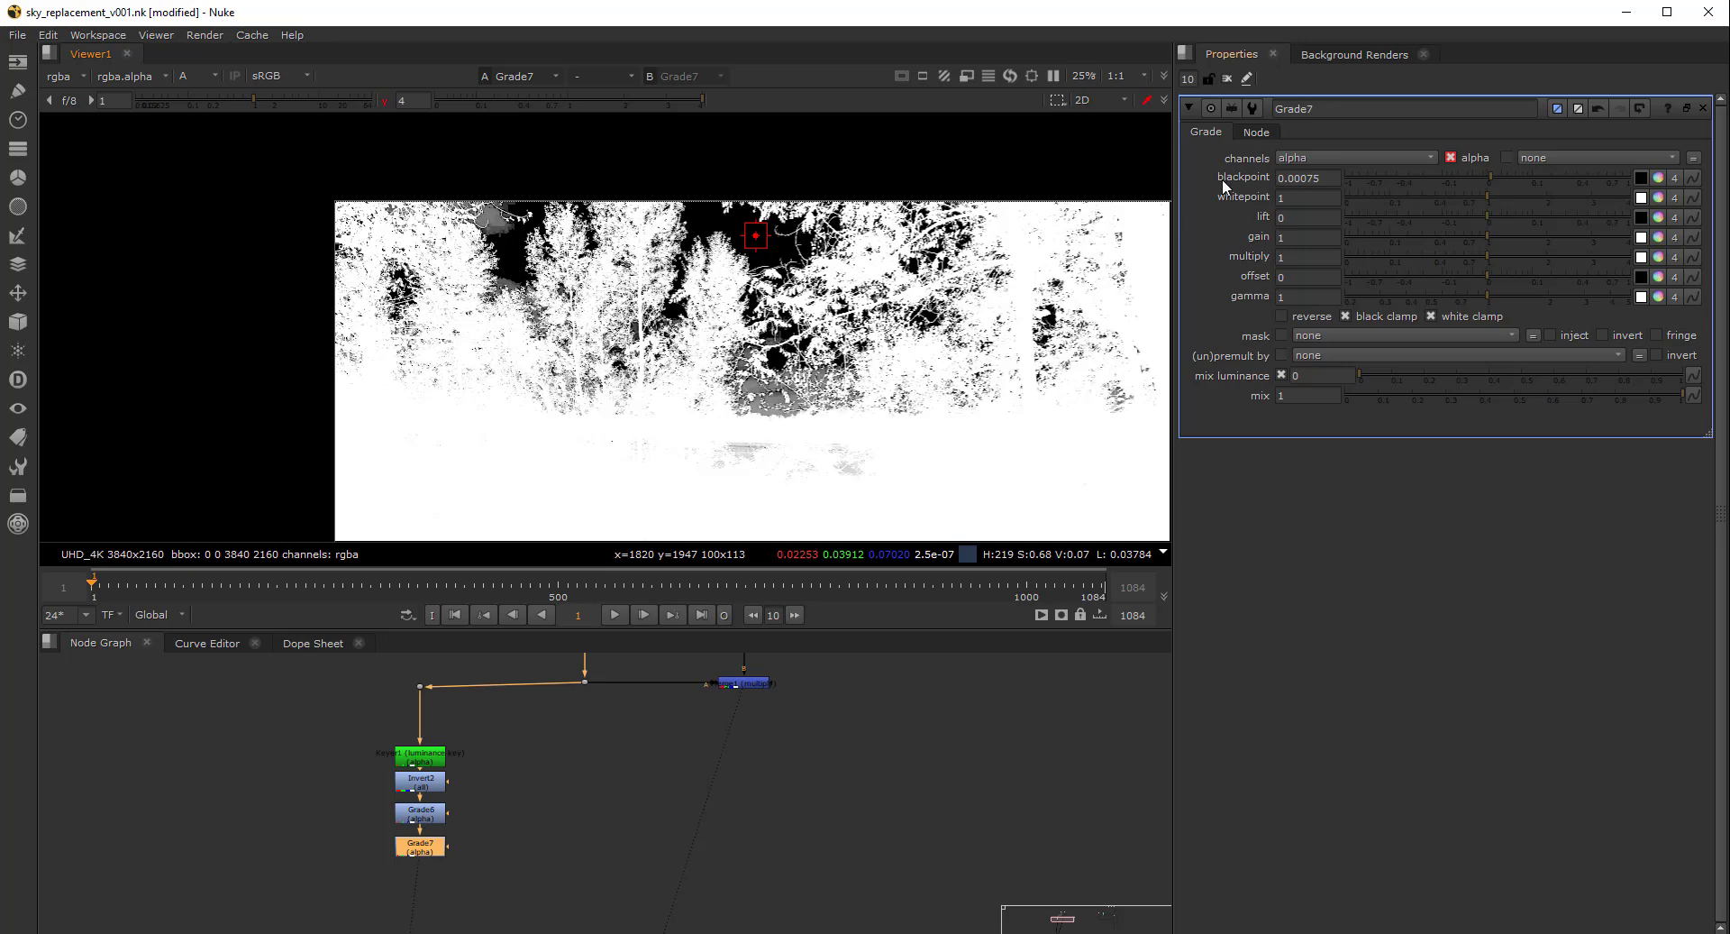
pyautogui.moveTo(658, 166); pyautogui.dragTo(843, 374)
pyautogui.moveTo(627, 132); pyautogui.dragTo(770, 329)
pyautogui.keyDown('ctrl'); pyautogui.rightClick(766, 155); pyautogui.keyUp('ctrl')
pyautogui.click(599, 799)
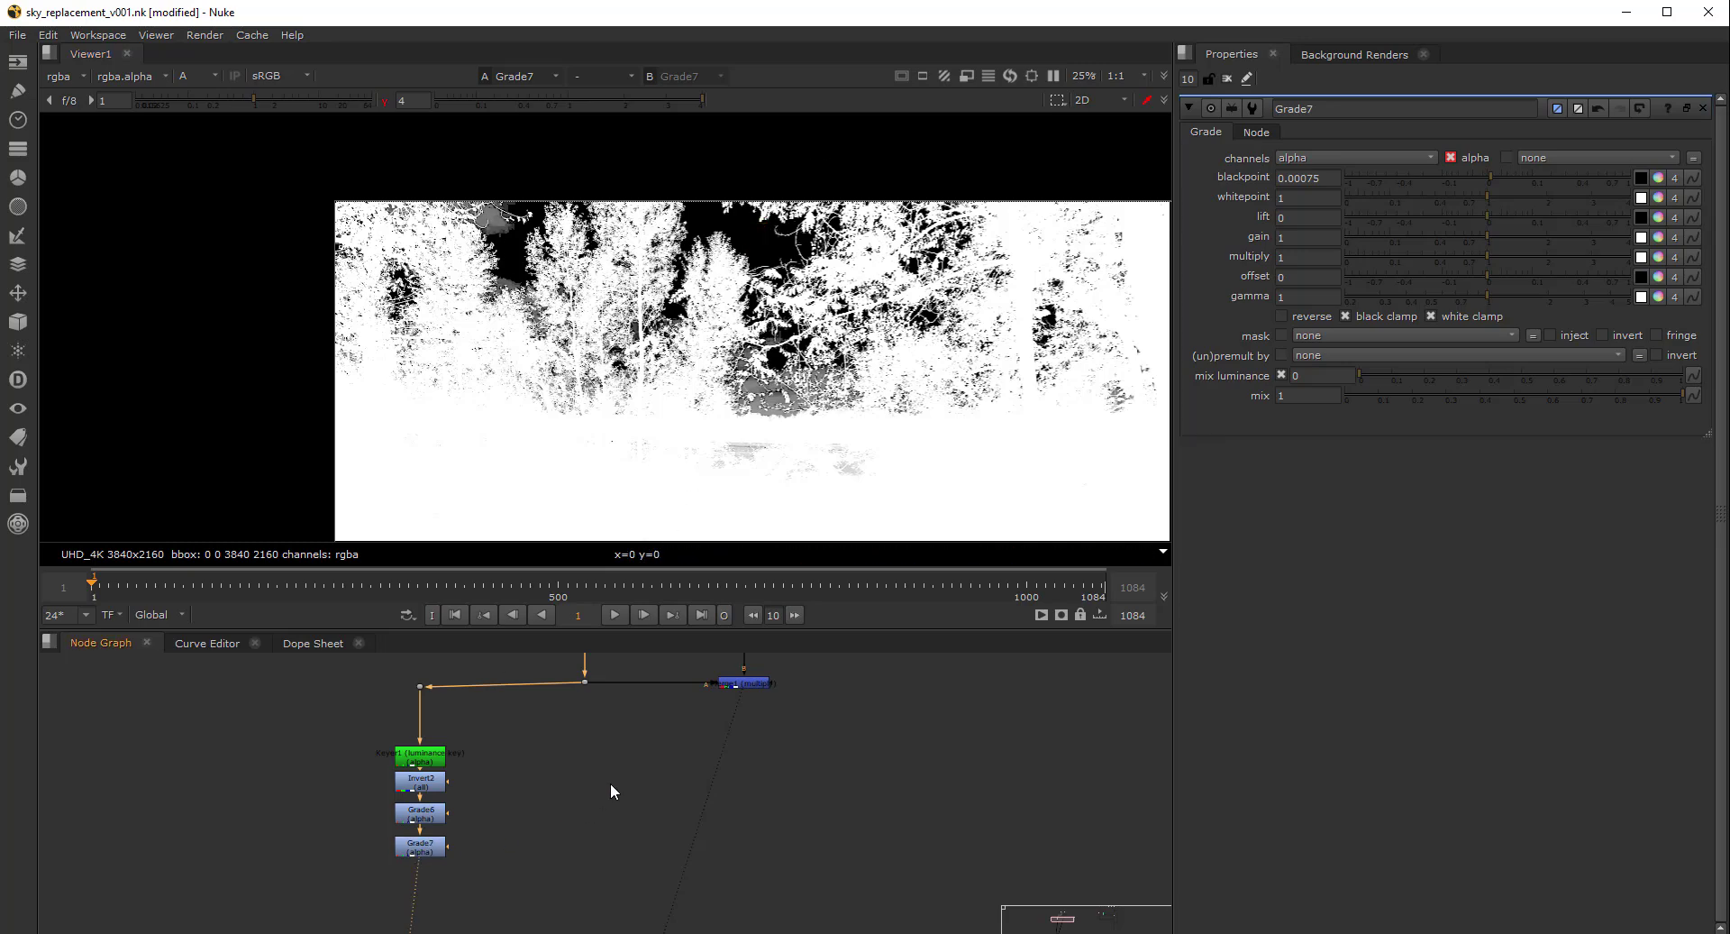
pyautogui.click(384, 100)
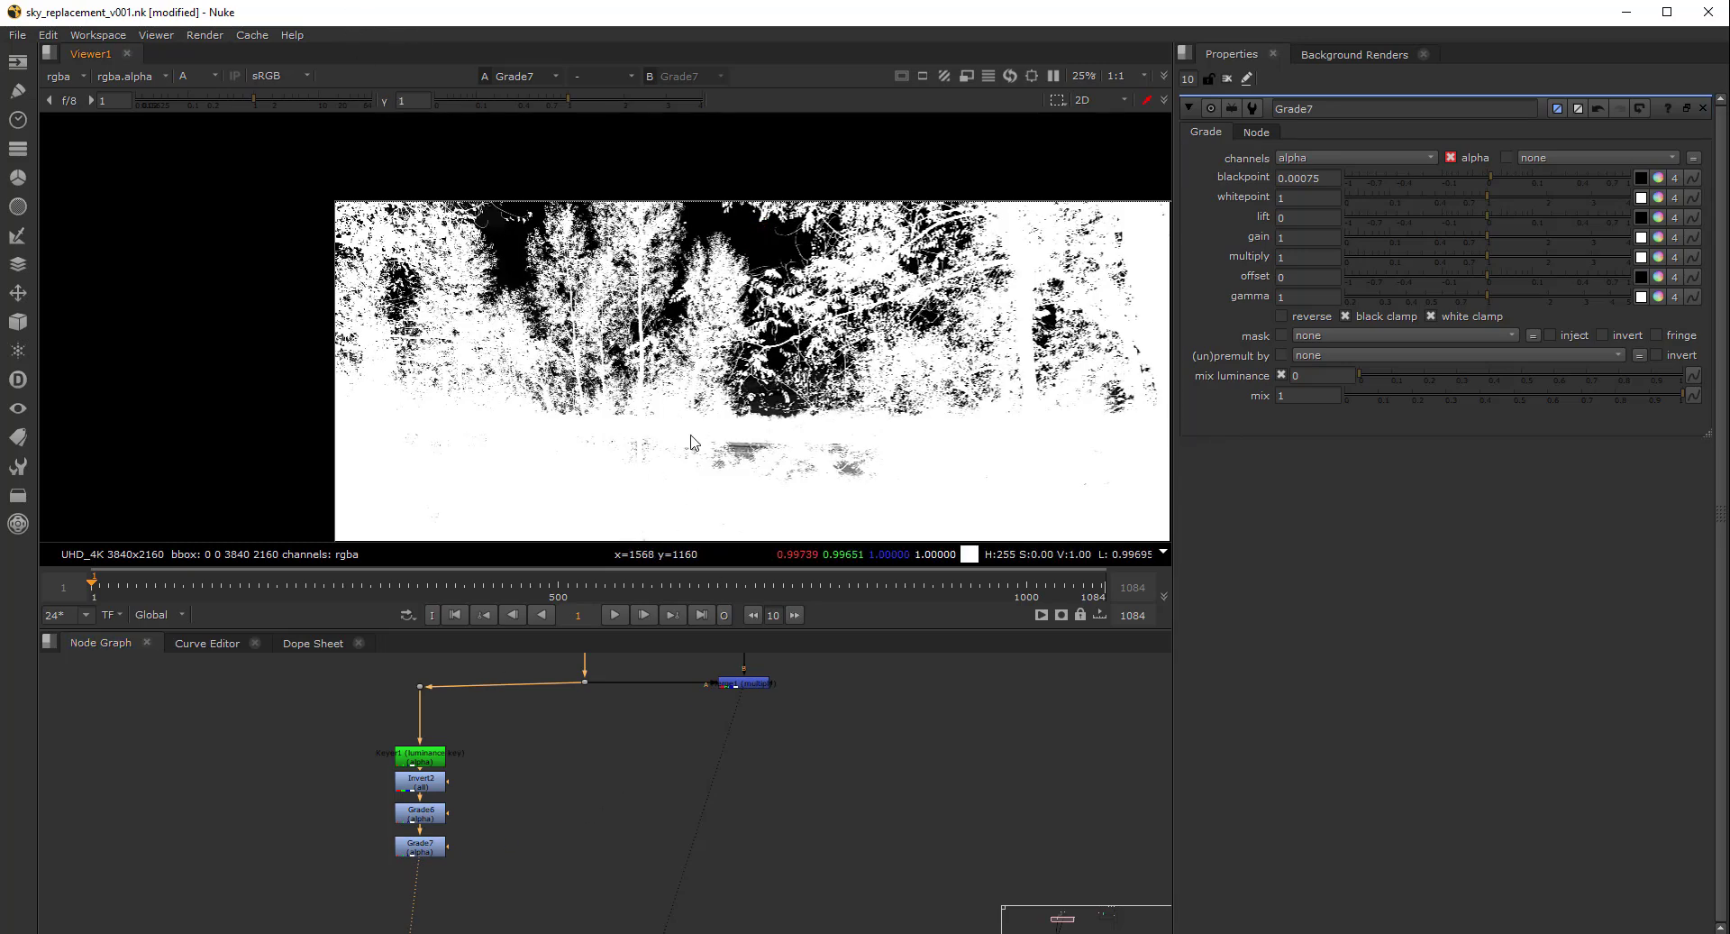
pyautogui.moveTo(730, 368); pyautogui.dragTo(641, 327, button='middle')
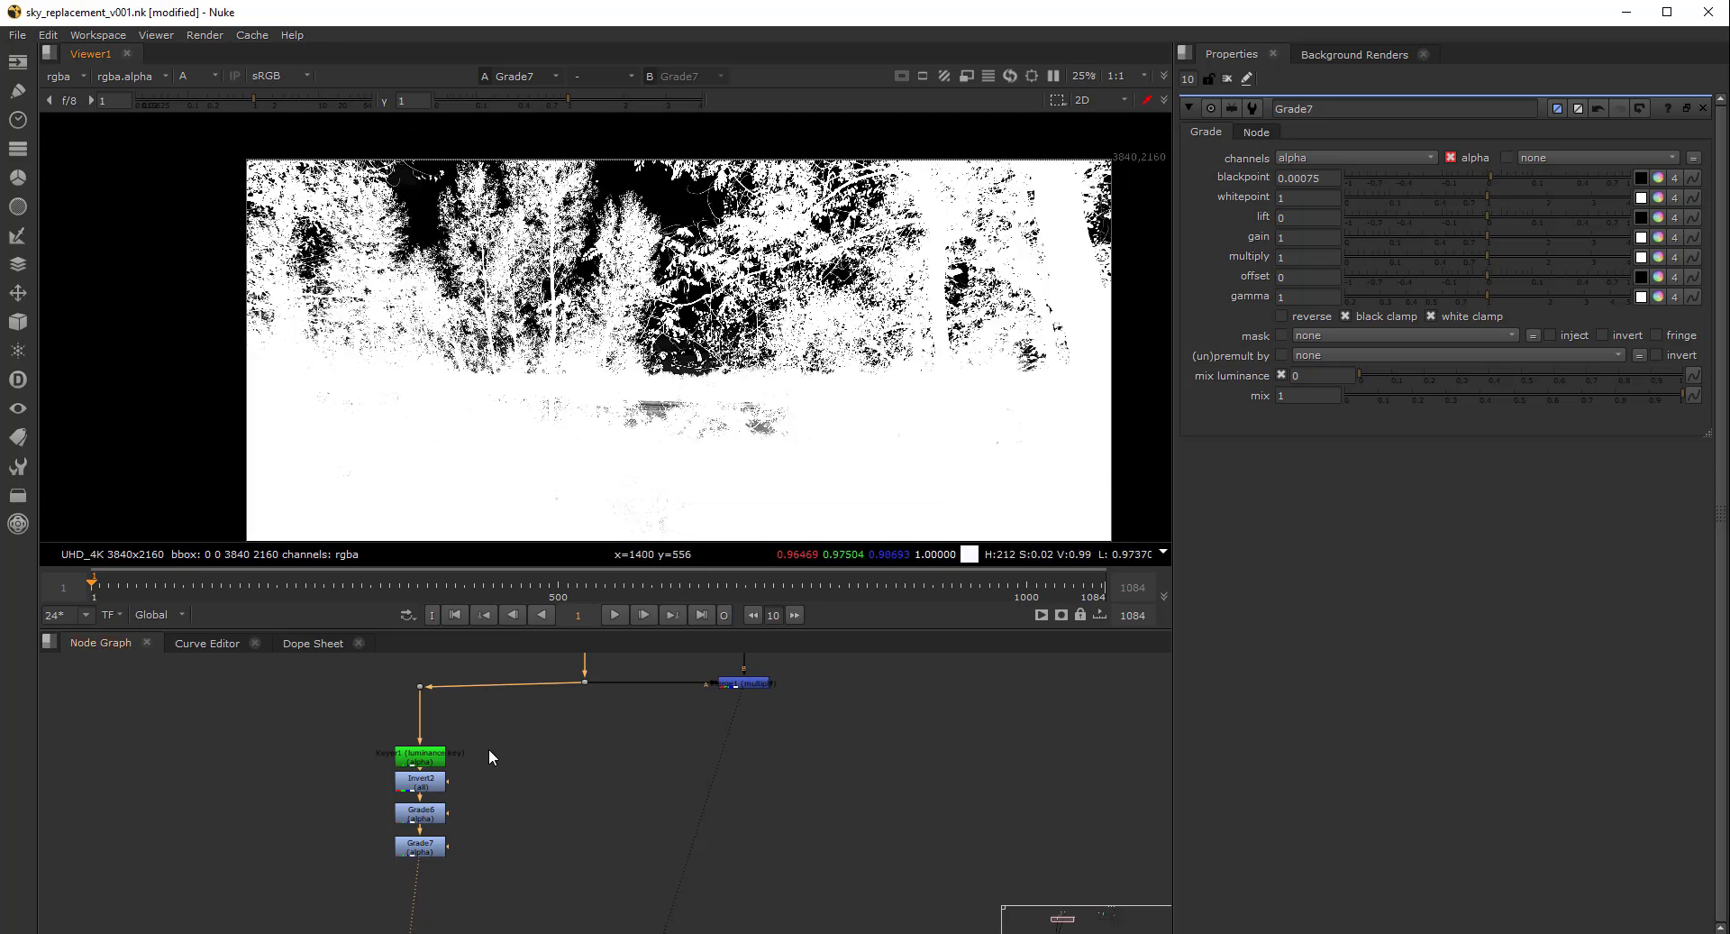
# Enlarge the node graph area and move the Keyer, Invert and two Grade nodes farther away from the plate's branch
pyautogui.scroll(-4, 514, 741)
pyautogui.moveTo(389, 697); pyautogui.dragTo(440, 793)
pyautogui.moveTo(630, 584); pyautogui.dragTo(630, 465)
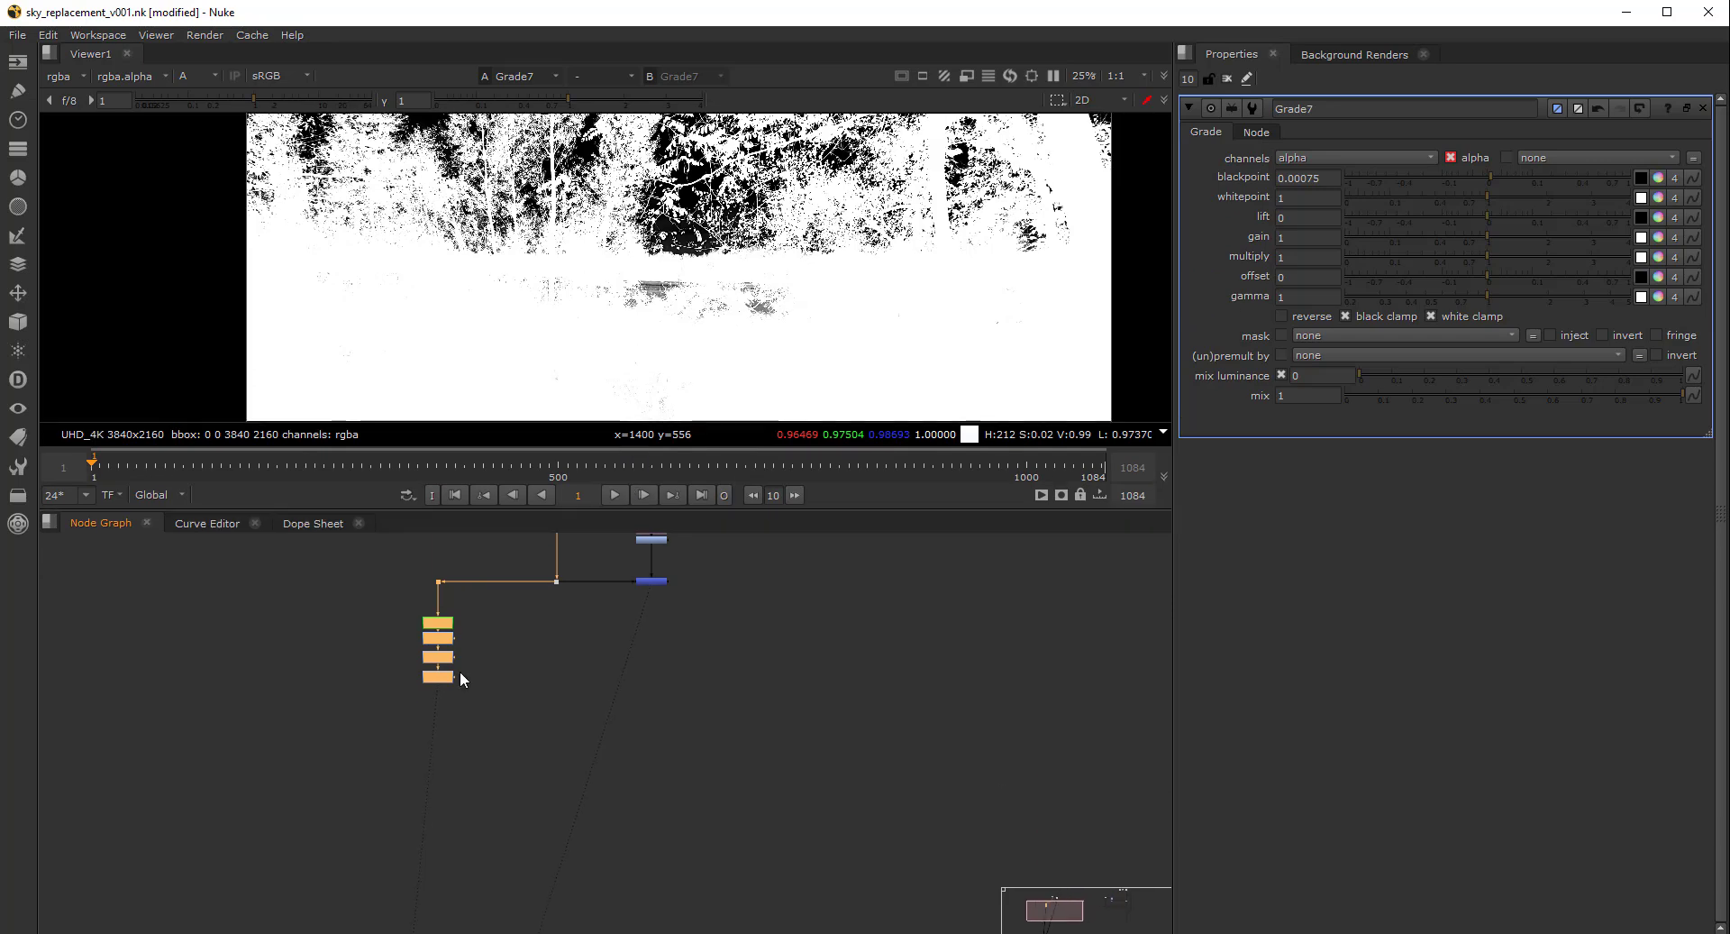
pyautogui.moveTo(438, 714); pyautogui.dragTo(291, 786)
# Create a Copy node that takes the plate as B and the graded matte as A, routing both connections through Dots
pyautogui.click(472, 733)
pyautogui.press('k')
pyautogui.scroll(3, 472, 734)
pyautogui.scroll(3, 417, 722)
pyautogui.moveTo(499, 762); pyautogui.dragTo(502, 793)
pyautogui.scroll(-4, 521, 698)
pyautogui.scroll(3, 521, 698)
pyautogui.keyDown('ctrl'); pyautogui.moveTo(484, 630); pyautogui.dragTo(507, 629); pyautogui.keyUp('ctrl')
pyautogui.moveTo(505, 863); pyautogui.dragTo(487, 631)
pyautogui.moveTo(558, 682); pyautogui.dragTo(642, 508, button='middle')
pyautogui.moveTo(637, 676); pyautogui.dragTo(497, 804)
# Add a Premult node below the Copy node
pyautogui.press('Tab')
pyautogui.write('pre')
pyautogui.press('Return')
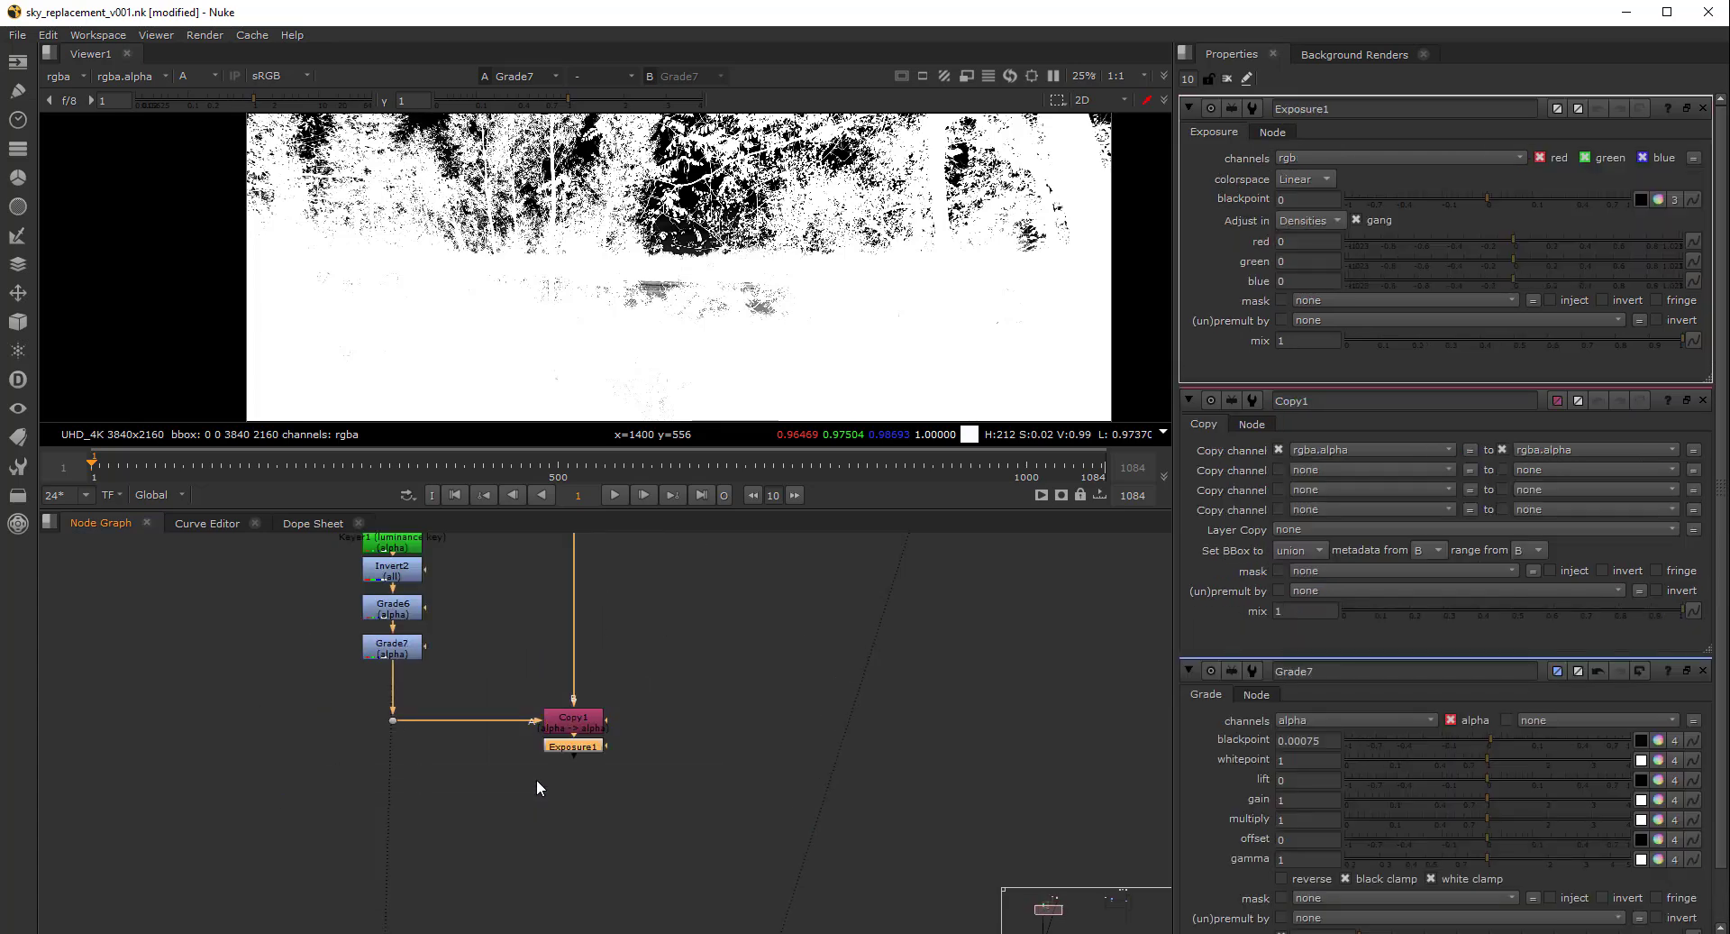
# Display the premultiplied trees in RGB and examine the edges of the branches and leaves up close
pyautogui.moveTo(765, 183); pyautogui.dragTo(701, 262, button='middle')
pyautogui.scroll(-1, 702, 262)
pyautogui.press('a')
pyautogui.scroll(2, 546, 183)
pyautogui.scroll(3, 545, 177)
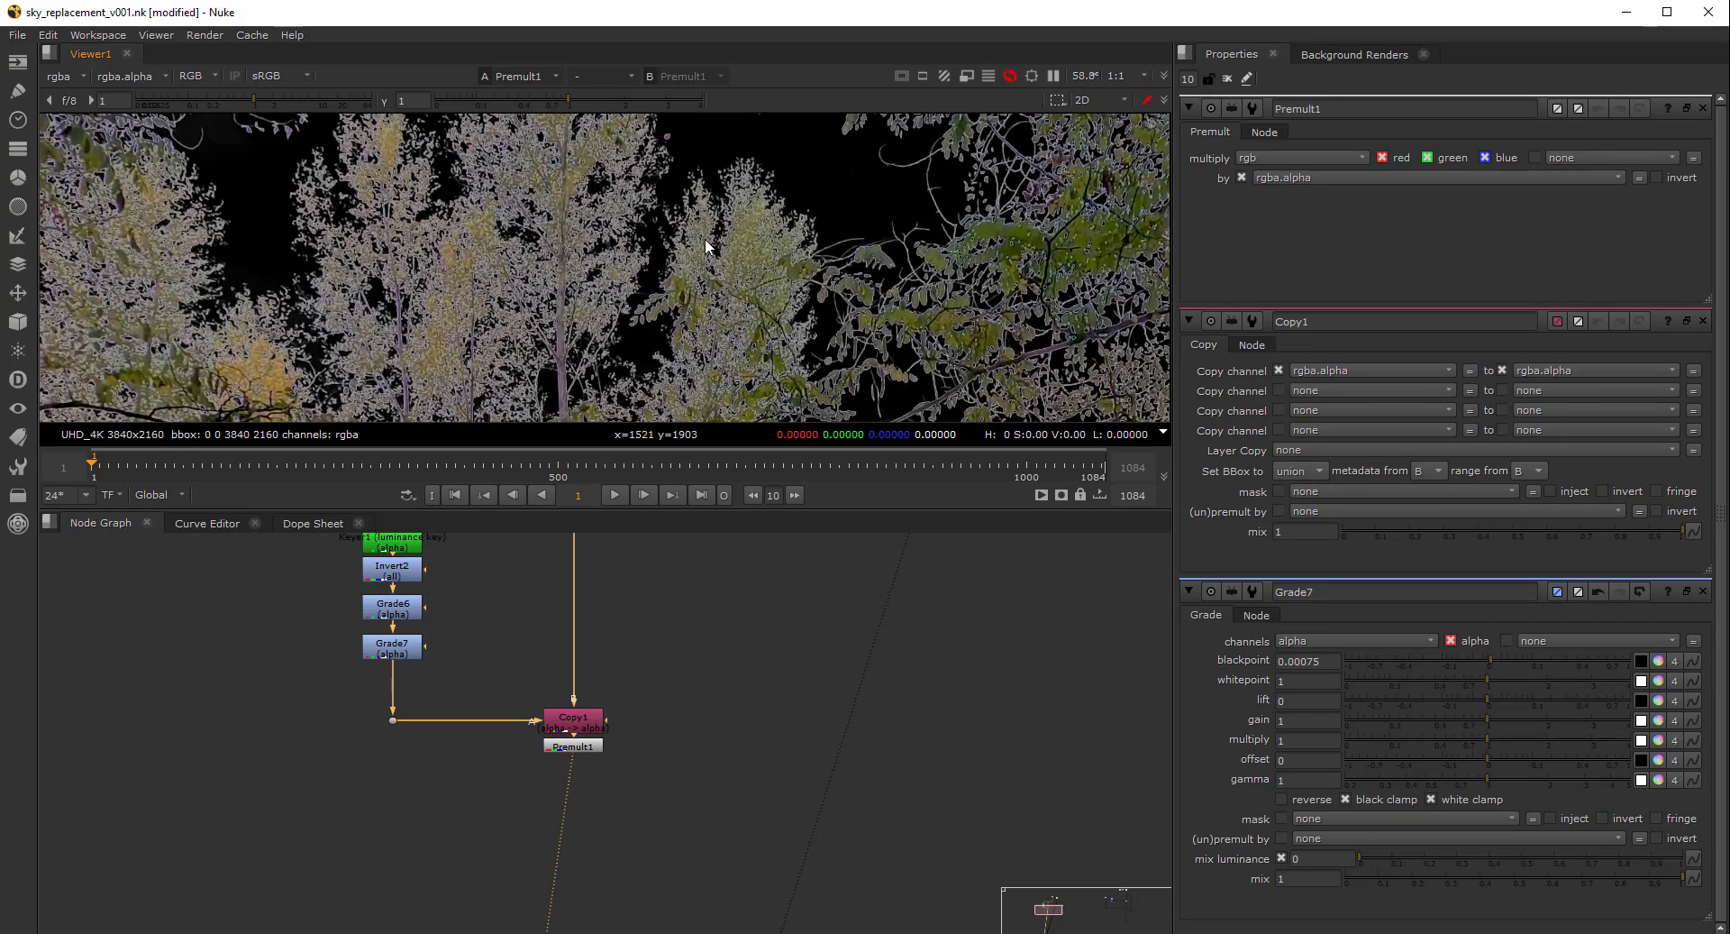
pyautogui.scroll(2, 494, 198)
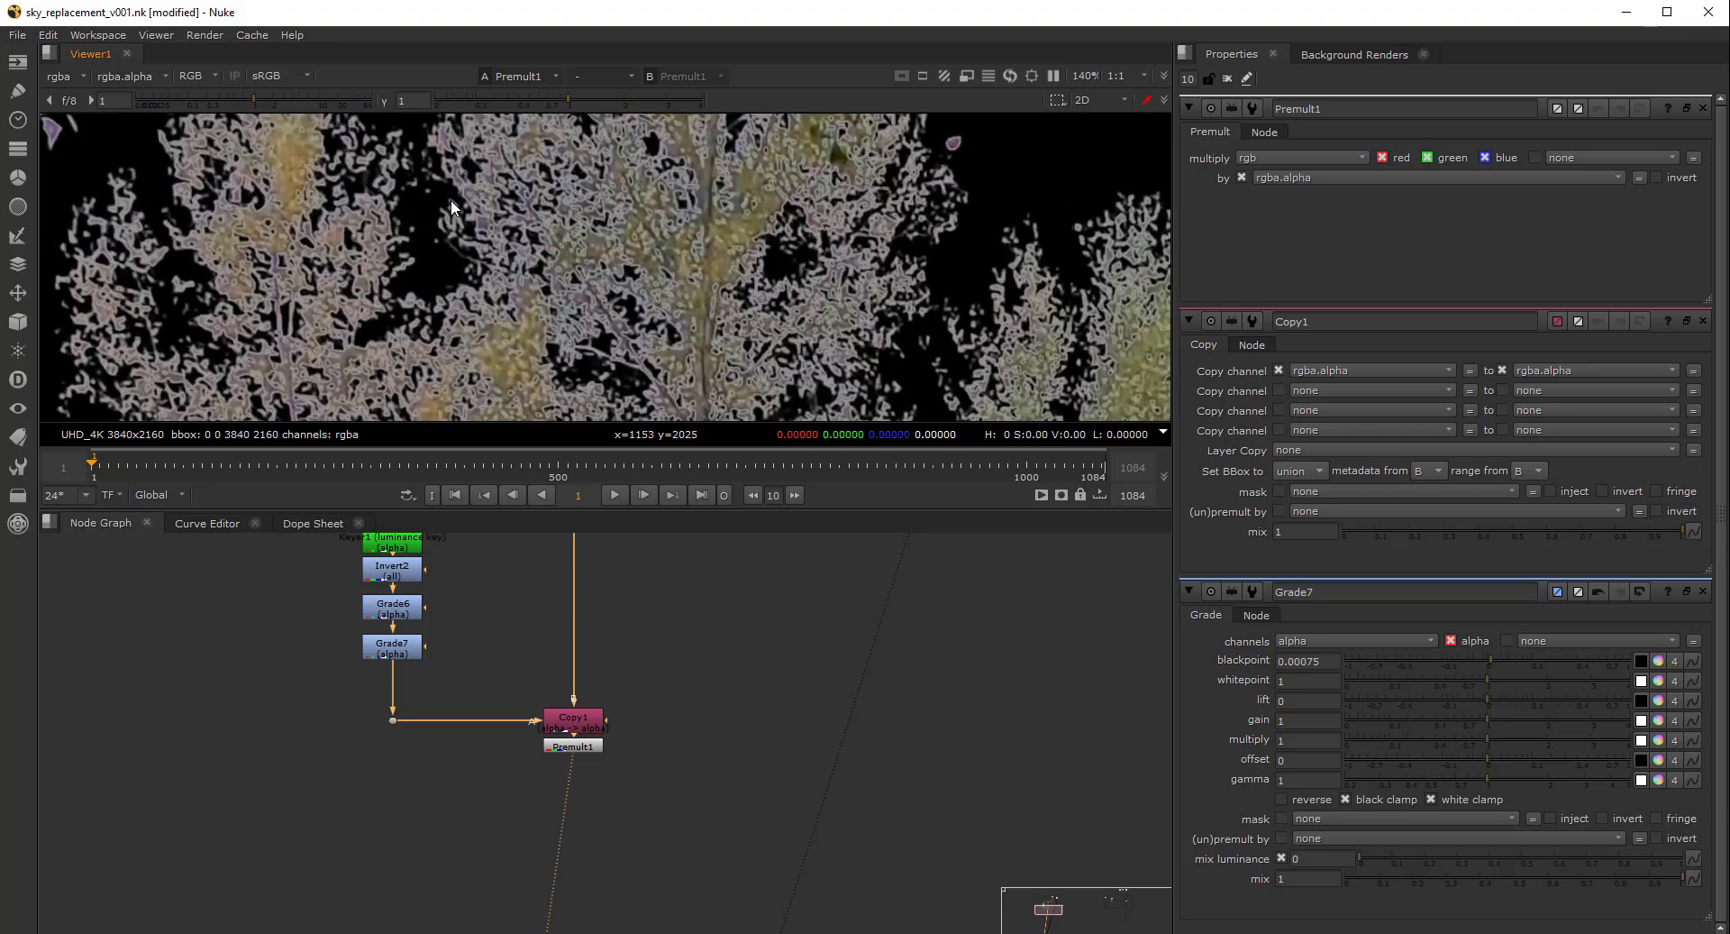
pyautogui.scroll(-3, 660, 200)
pyautogui.moveTo(721, 242); pyautogui.dragTo(714, 243, button='middle')
pyautogui.scroll(-3, 719, 688)
# Create an over Merge below the multiply Merge, with the Premult as A and the multiply result as B
pyautogui.moveTo(749, 621); pyautogui.dragTo(606, 700, button='middle')
pyautogui.scroll(2, 541, 783)
pyautogui.click(644, 808)
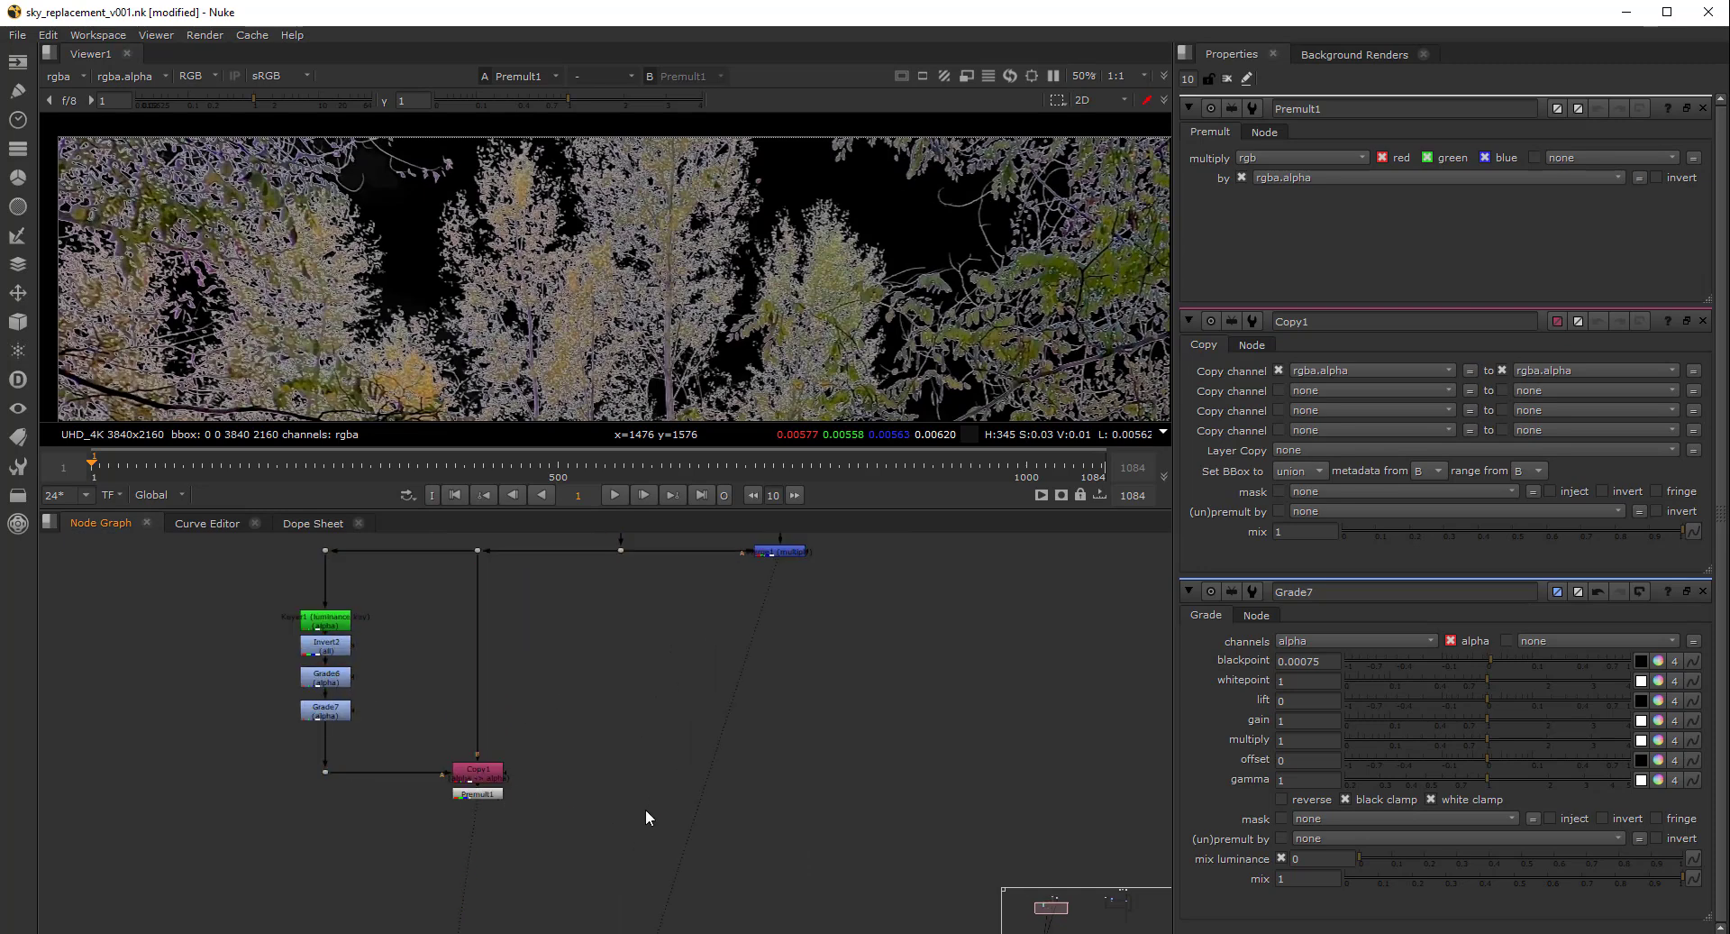
pyautogui.press('m')
pyautogui.moveTo(633, 788); pyautogui.dragTo(772, 795)
# View the multiply Merge's result and examine the tree edges and thin leaves against the new clouds
pyautogui.moveTo(824, 542); pyautogui.dragTo(762, 683, button='middle')
pyautogui.click(720, 700)
pyautogui.press('1')
pyautogui.scroll(1, 764, 706)
pyautogui.click(710, 699)
pyautogui.scroll(1, 606, 183)
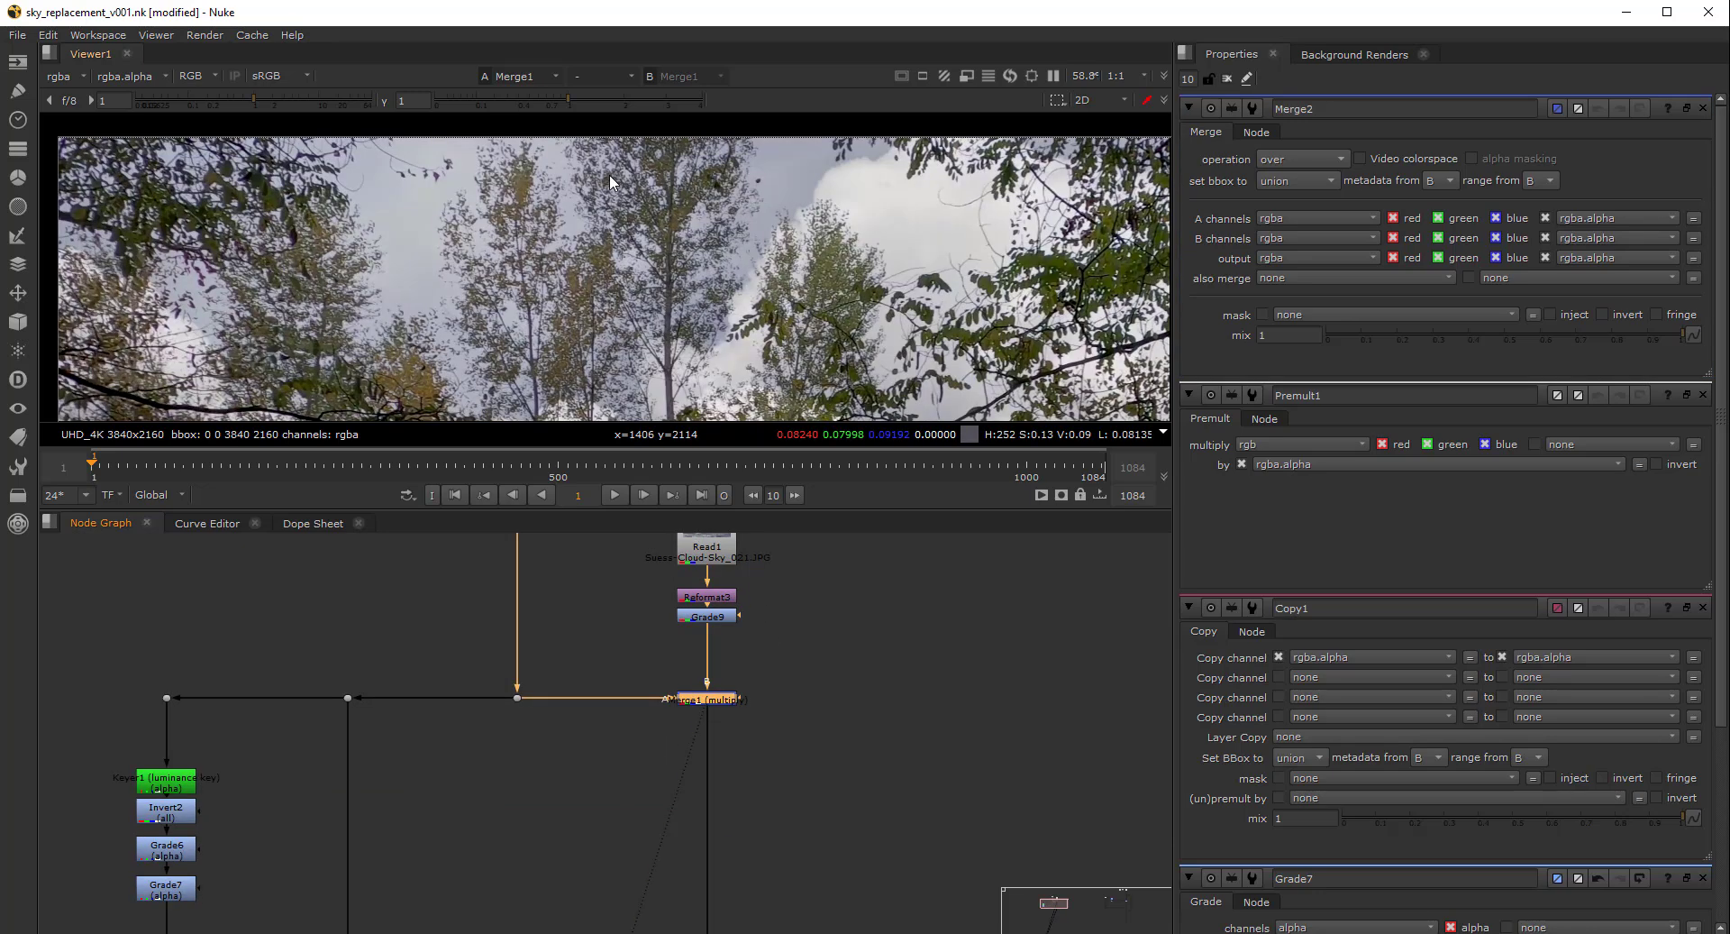
pyautogui.scroll(5, 642, 166)
pyautogui.moveTo(676, 635); pyautogui.dragTo(748, 714)
pyautogui.scroll(-4, 712, 276)
pyautogui.moveTo(722, 274); pyautogui.dragTo(656, 235, button='middle')
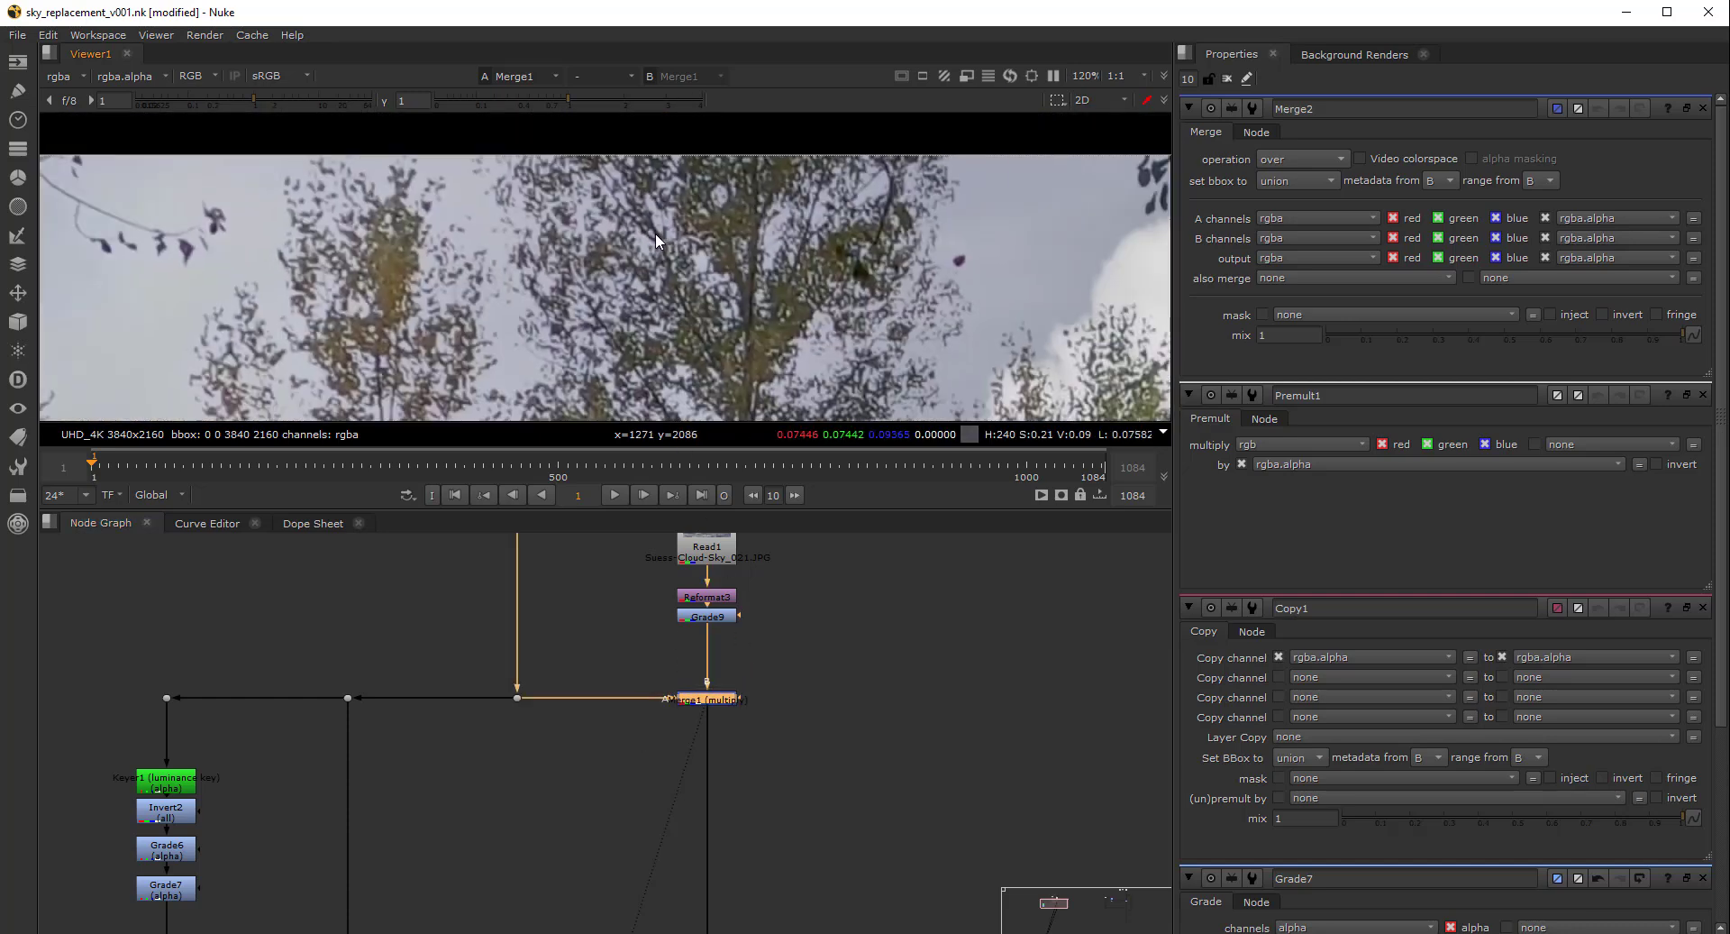
pyautogui.scroll(2, 652, 232)
pyautogui.scroll(-2, 487, 235)
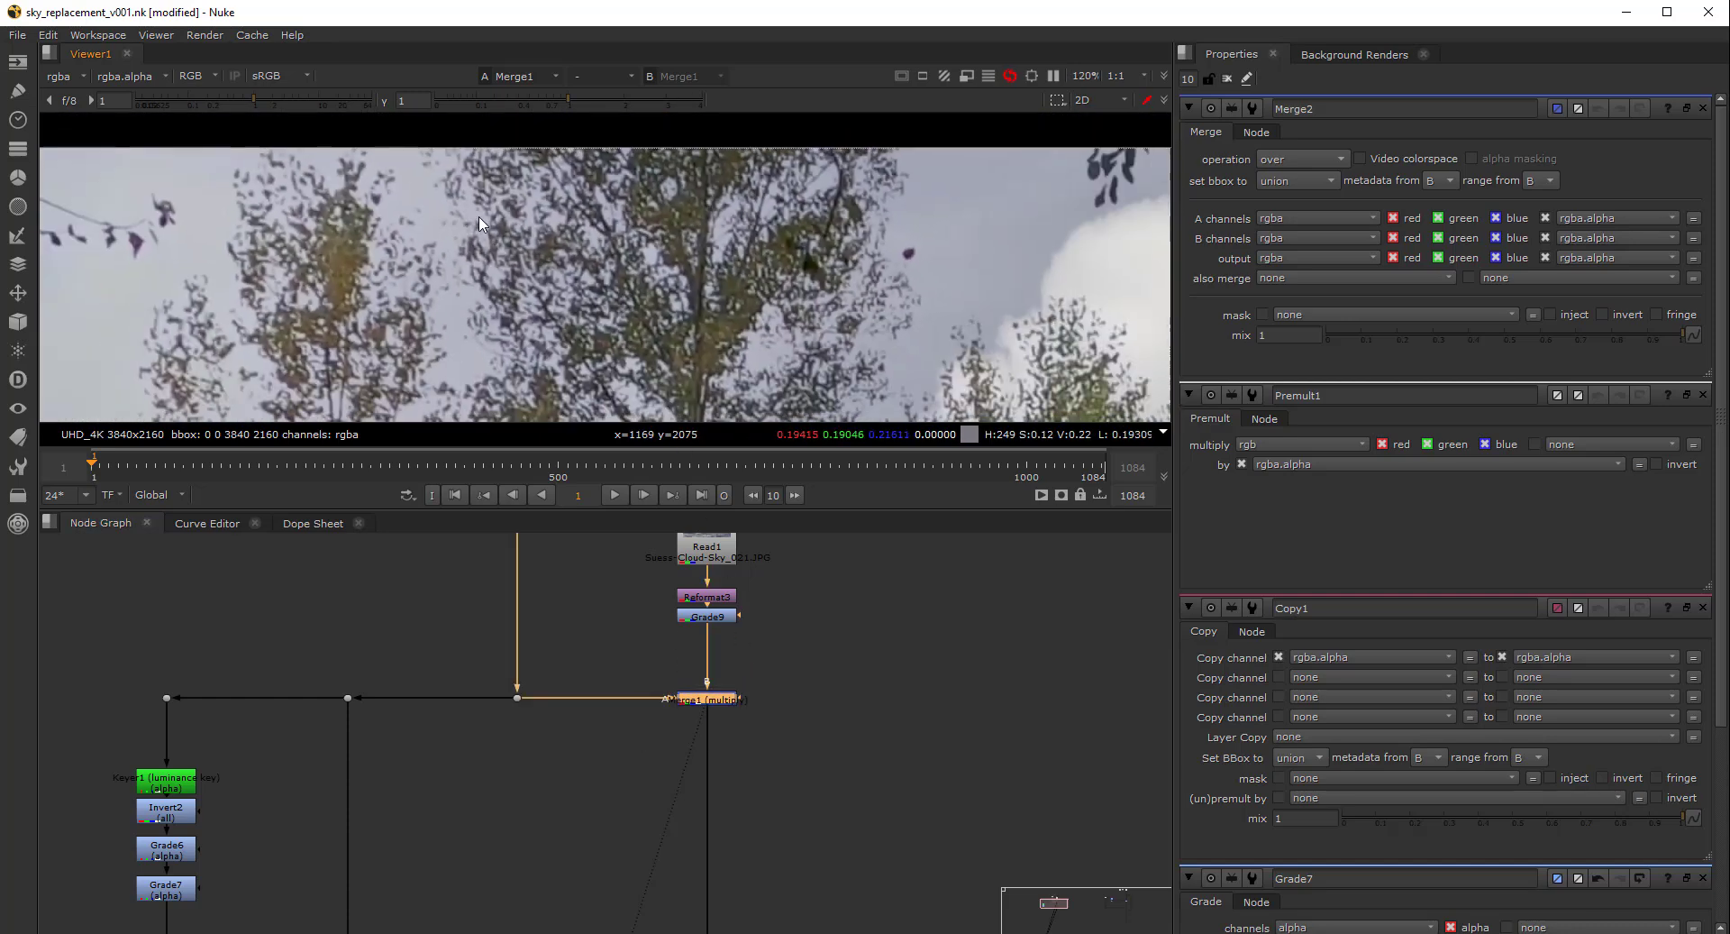
pyautogui.moveTo(490, 234); pyautogui.dragTo(468, 191, button='middle')
pyautogui.moveTo(150, 216); pyautogui.dragTo(306, 190, button='middle')
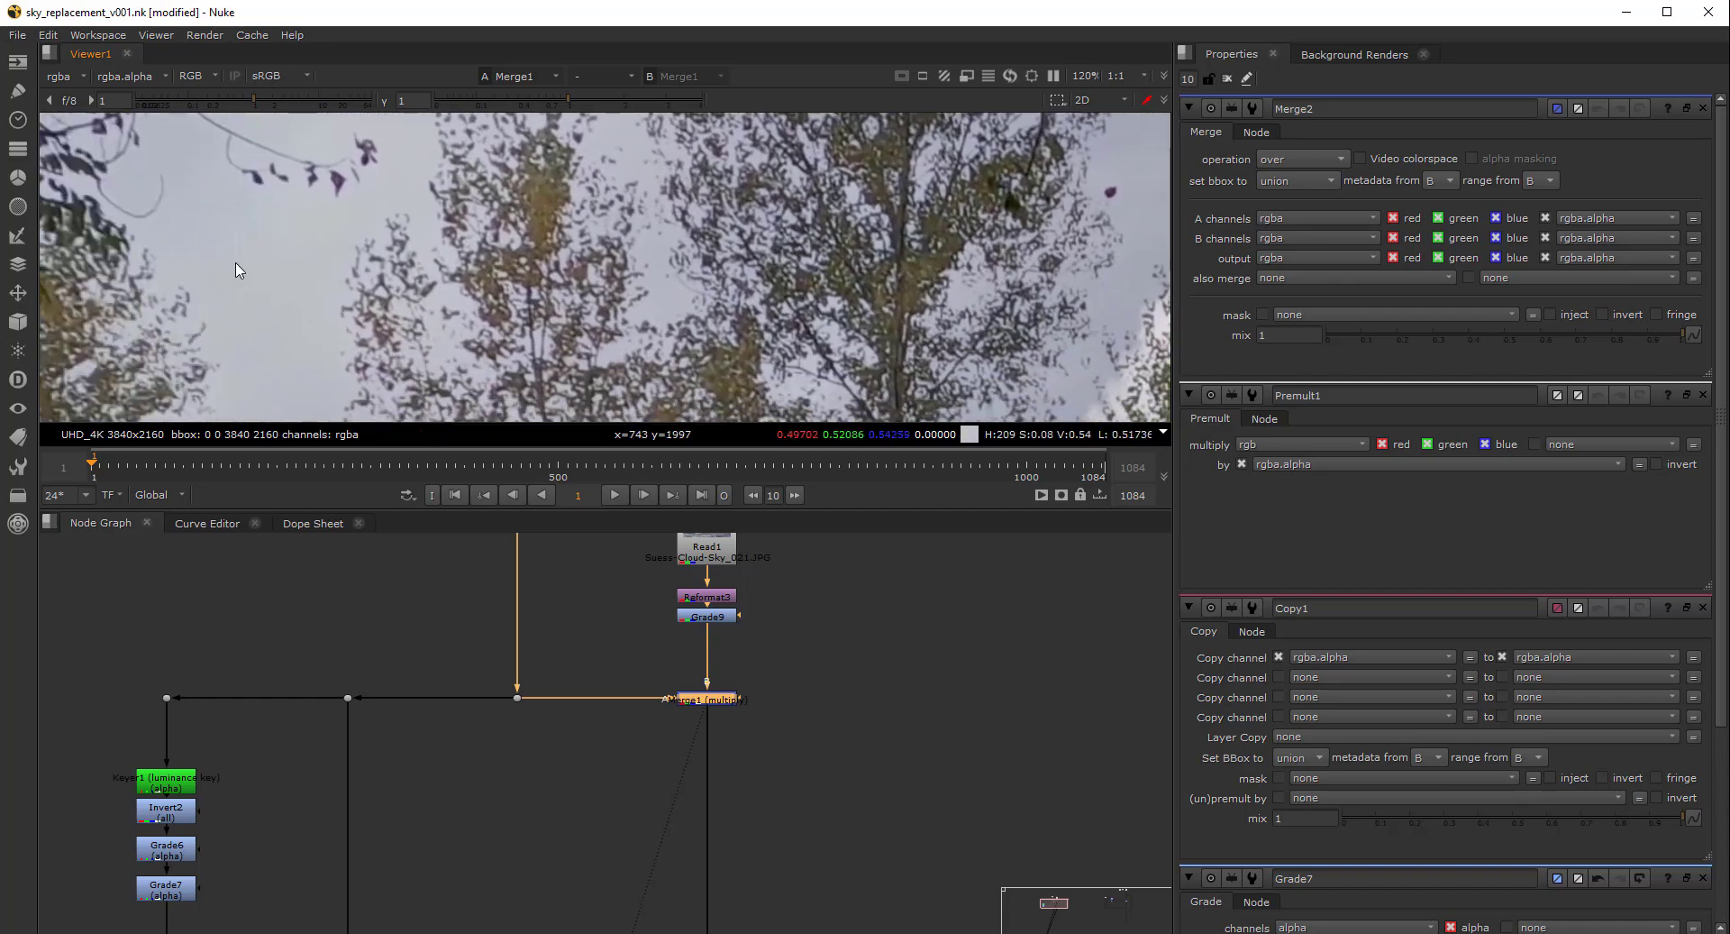
pyautogui.scroll(-3, 644, 266)
pyautogui.scroll(-2, 627, 665)
# View the Premult output followed by the over Merge and examine the trees' colour and edges in the composite
pyautogui.moveTo(561, 815); pyautogui.dragTo(568, 725, button='middle')
pyautogui.click(427, 800)
pyautogui.press('1')
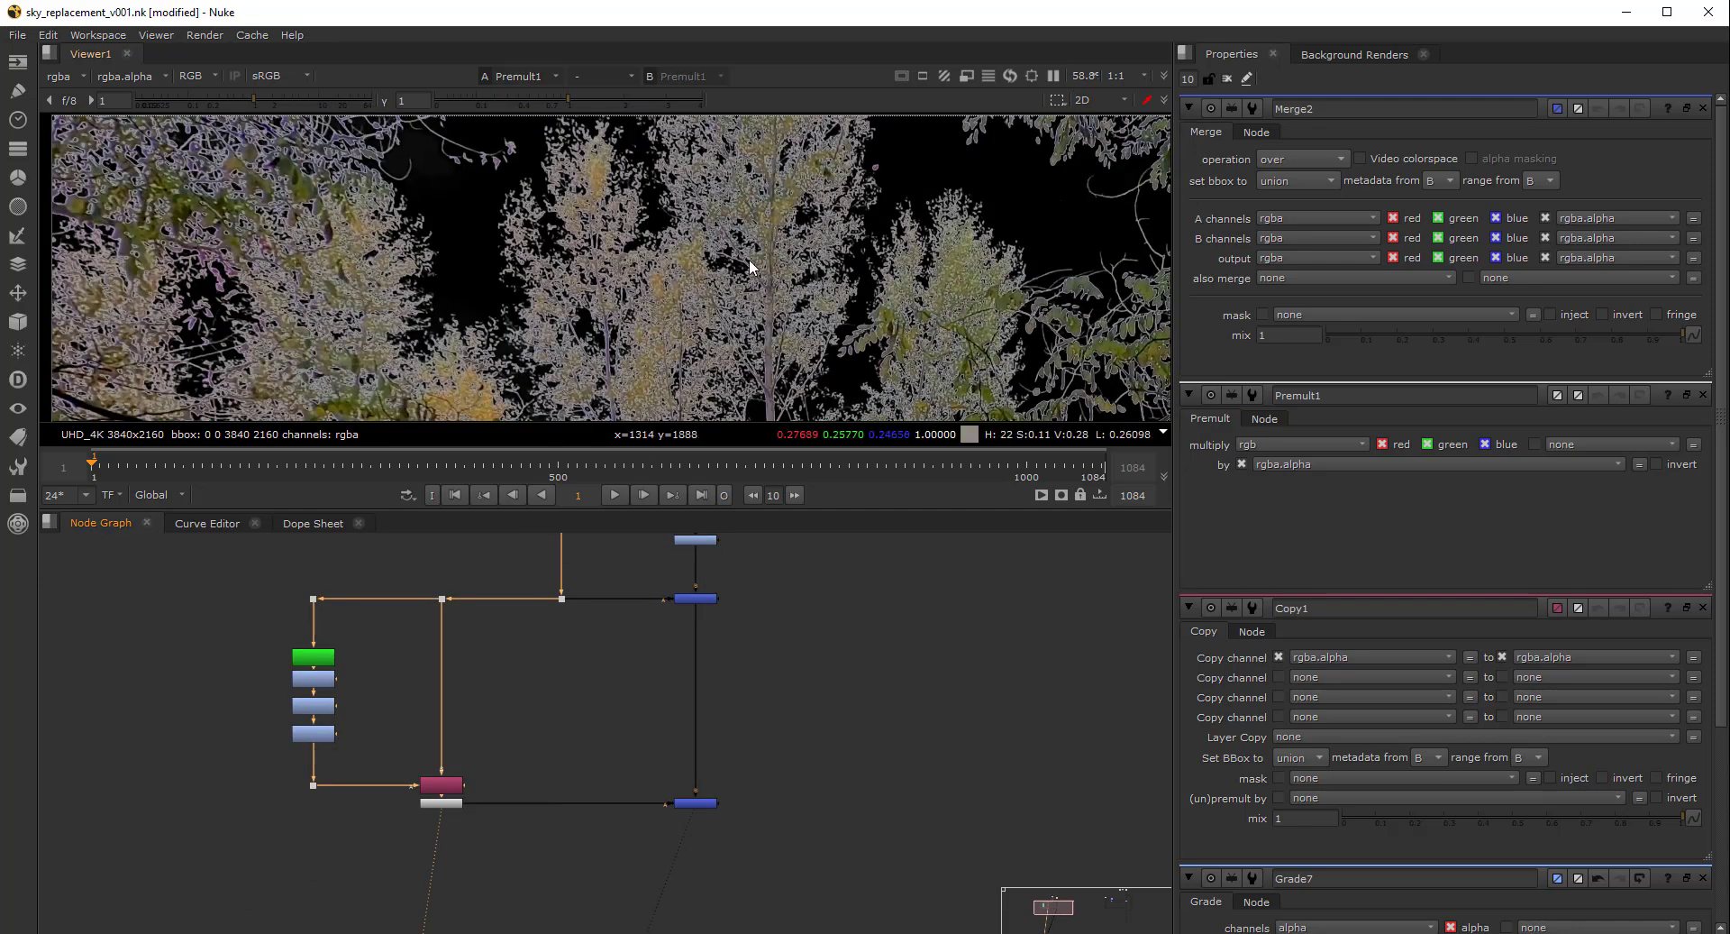
pyautogui.moveTo(803, 764); pyautogui.dragTo(666, 833)
pyautogui.press('1')
pyautogui.scroll(2, 706, 164)
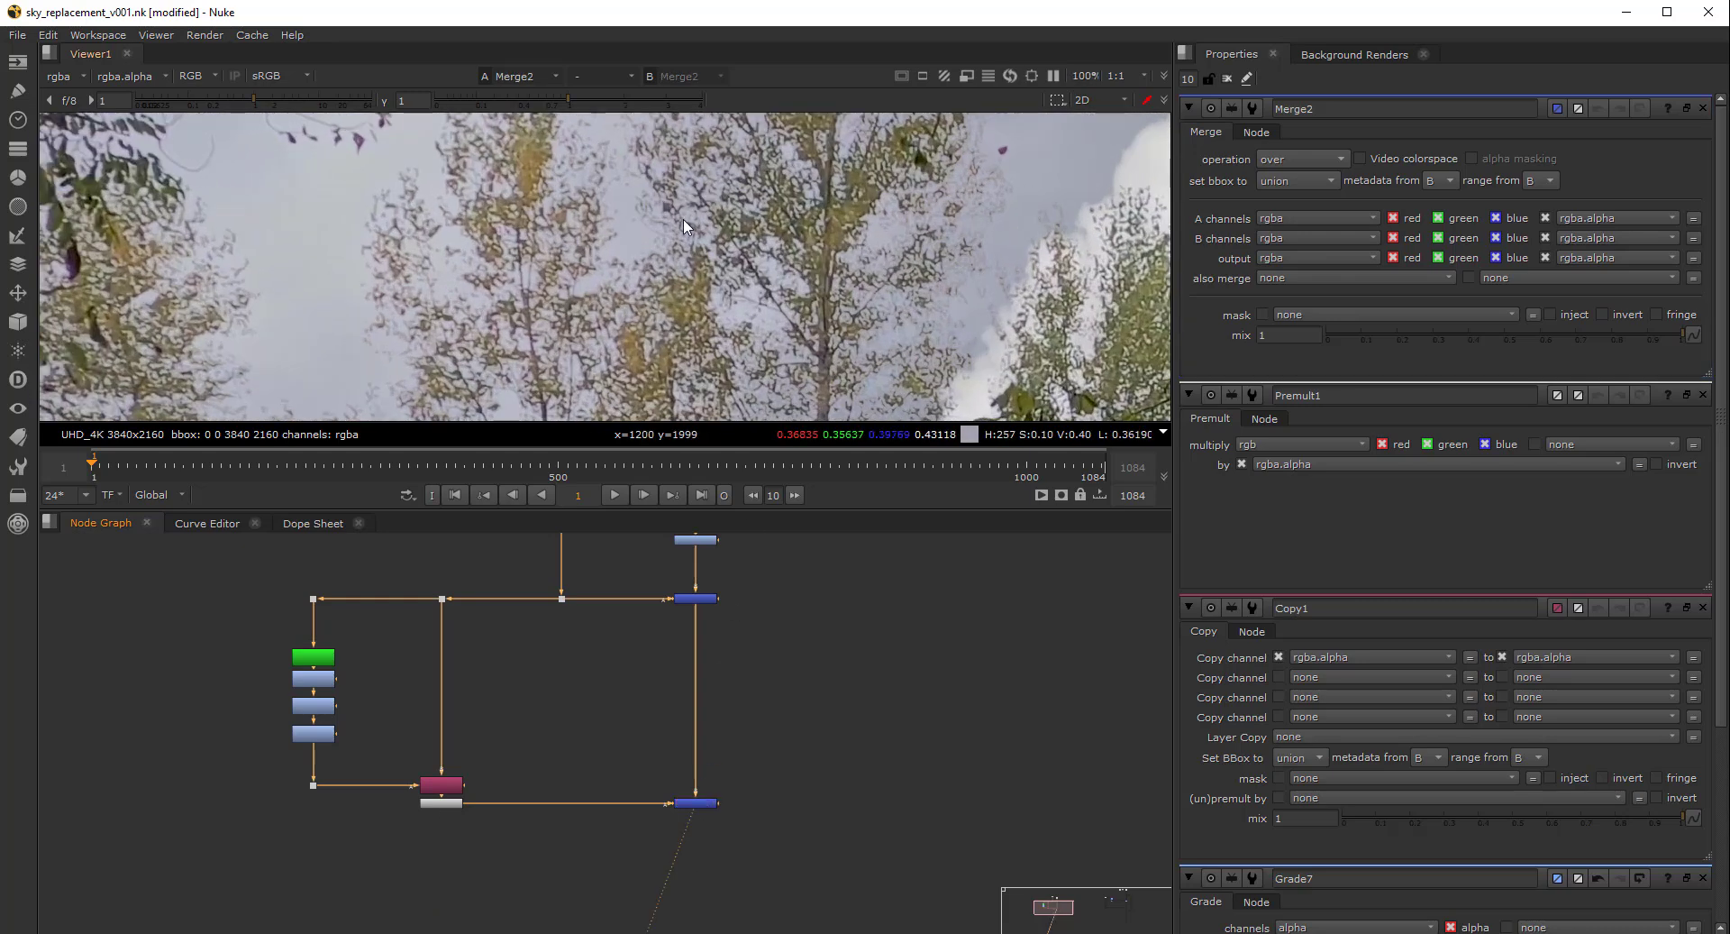
pyautogui.scroll(3, 712, 219)
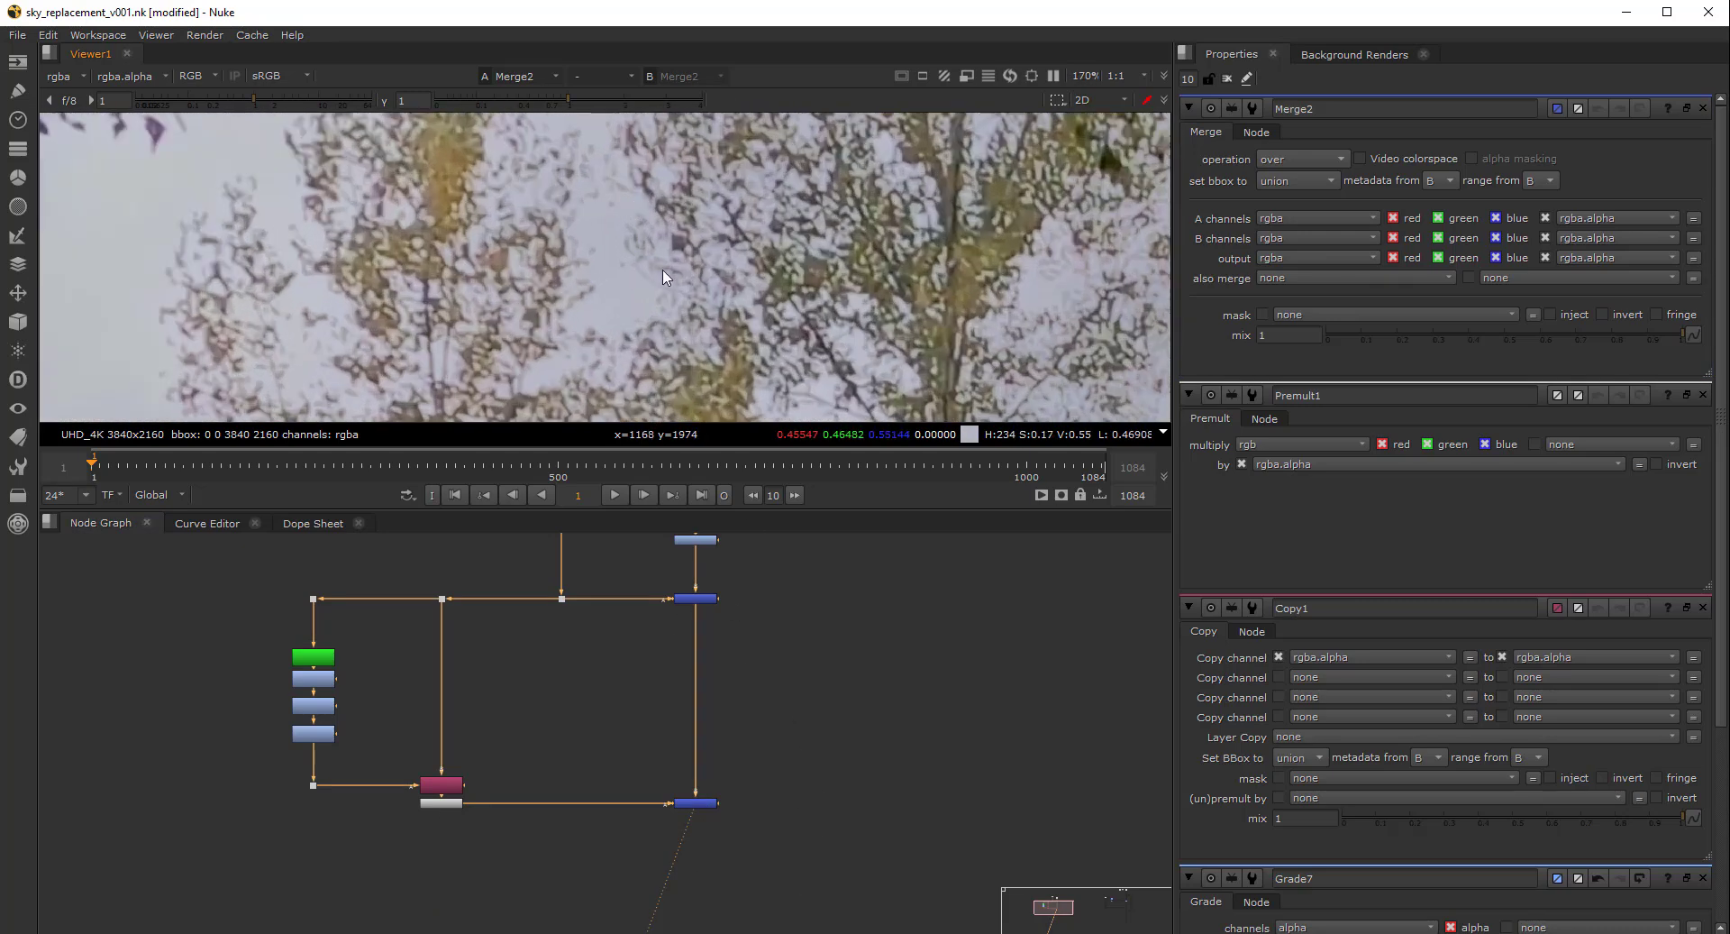
# Compare the Premult, the multiply Merge and the over Merge at close zoom on the same tree edges
pyautogui.click(453, 803)
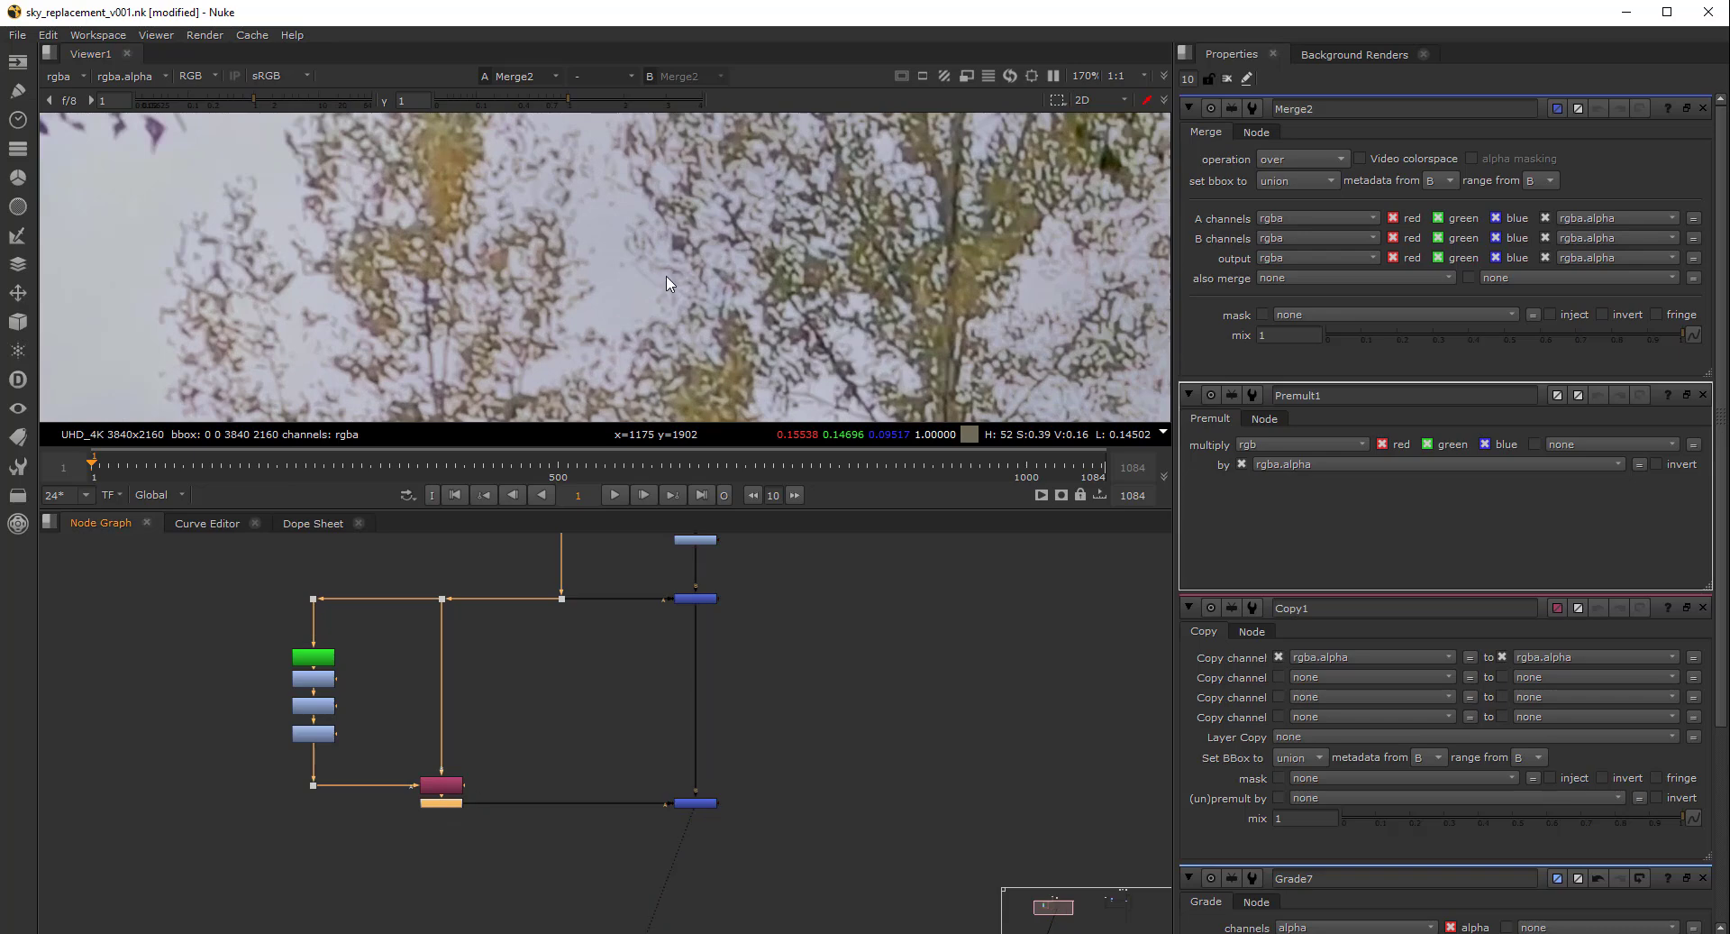
pyautogui.press('1')
pyautogui.scroll(1, 646, 252)
pyautogui.click(721, 599)
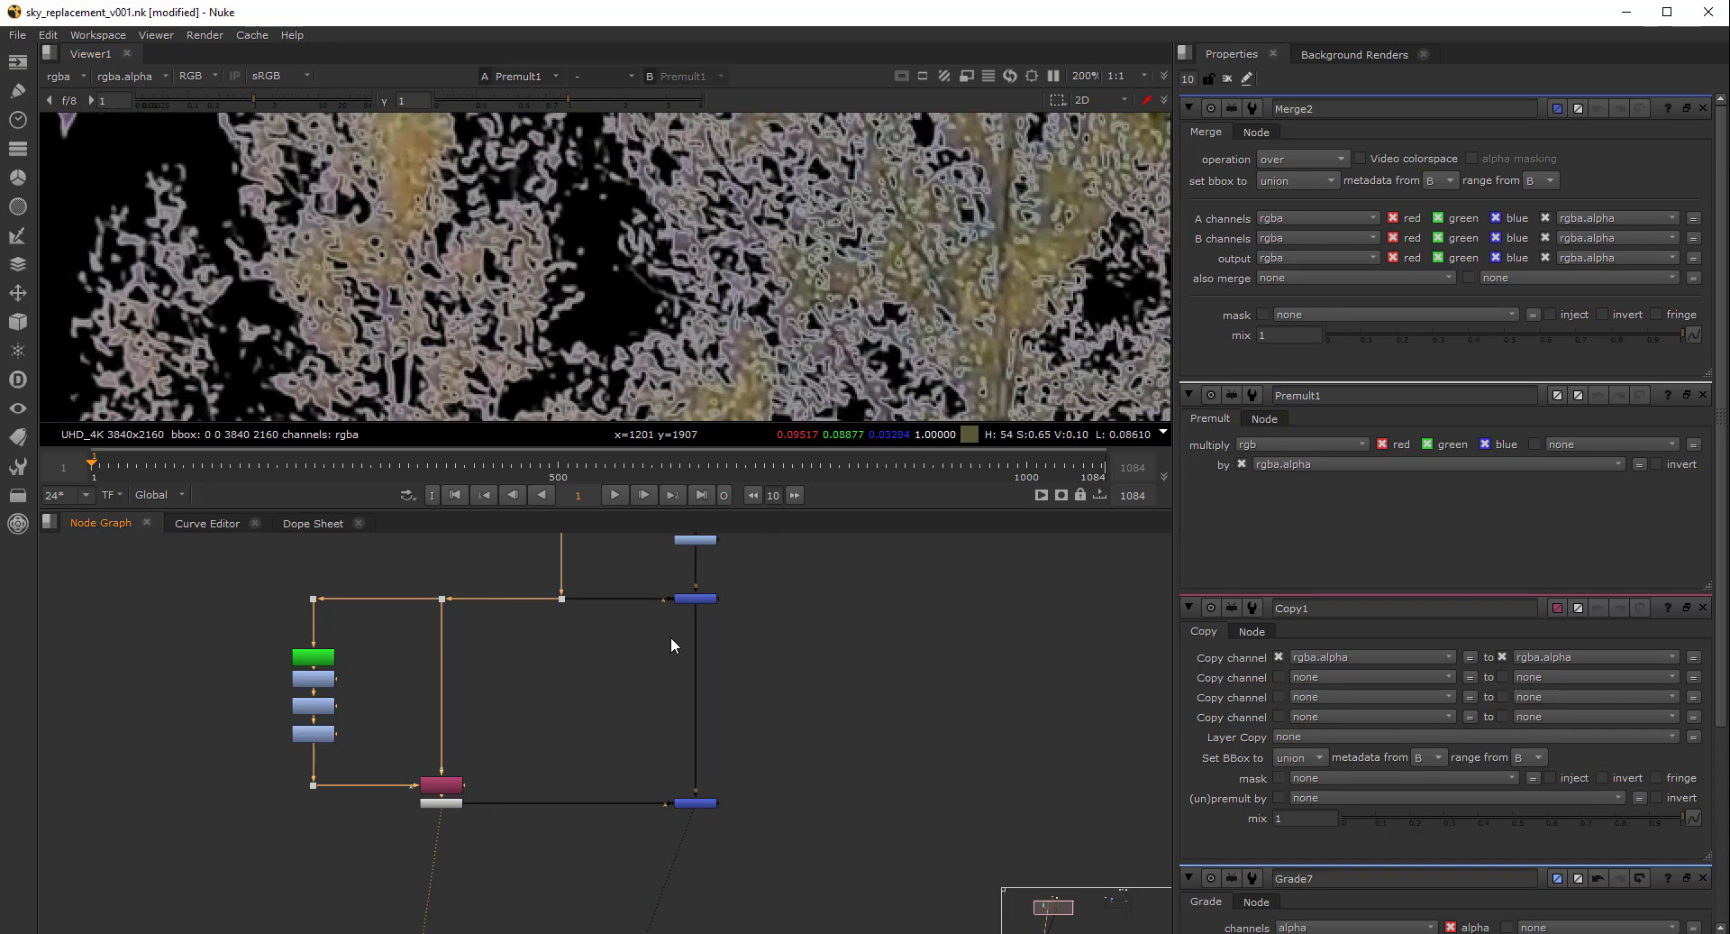
pyautogui.click(710, 599)
pyautogui.press('1')
pyautogui.click(701, 803)
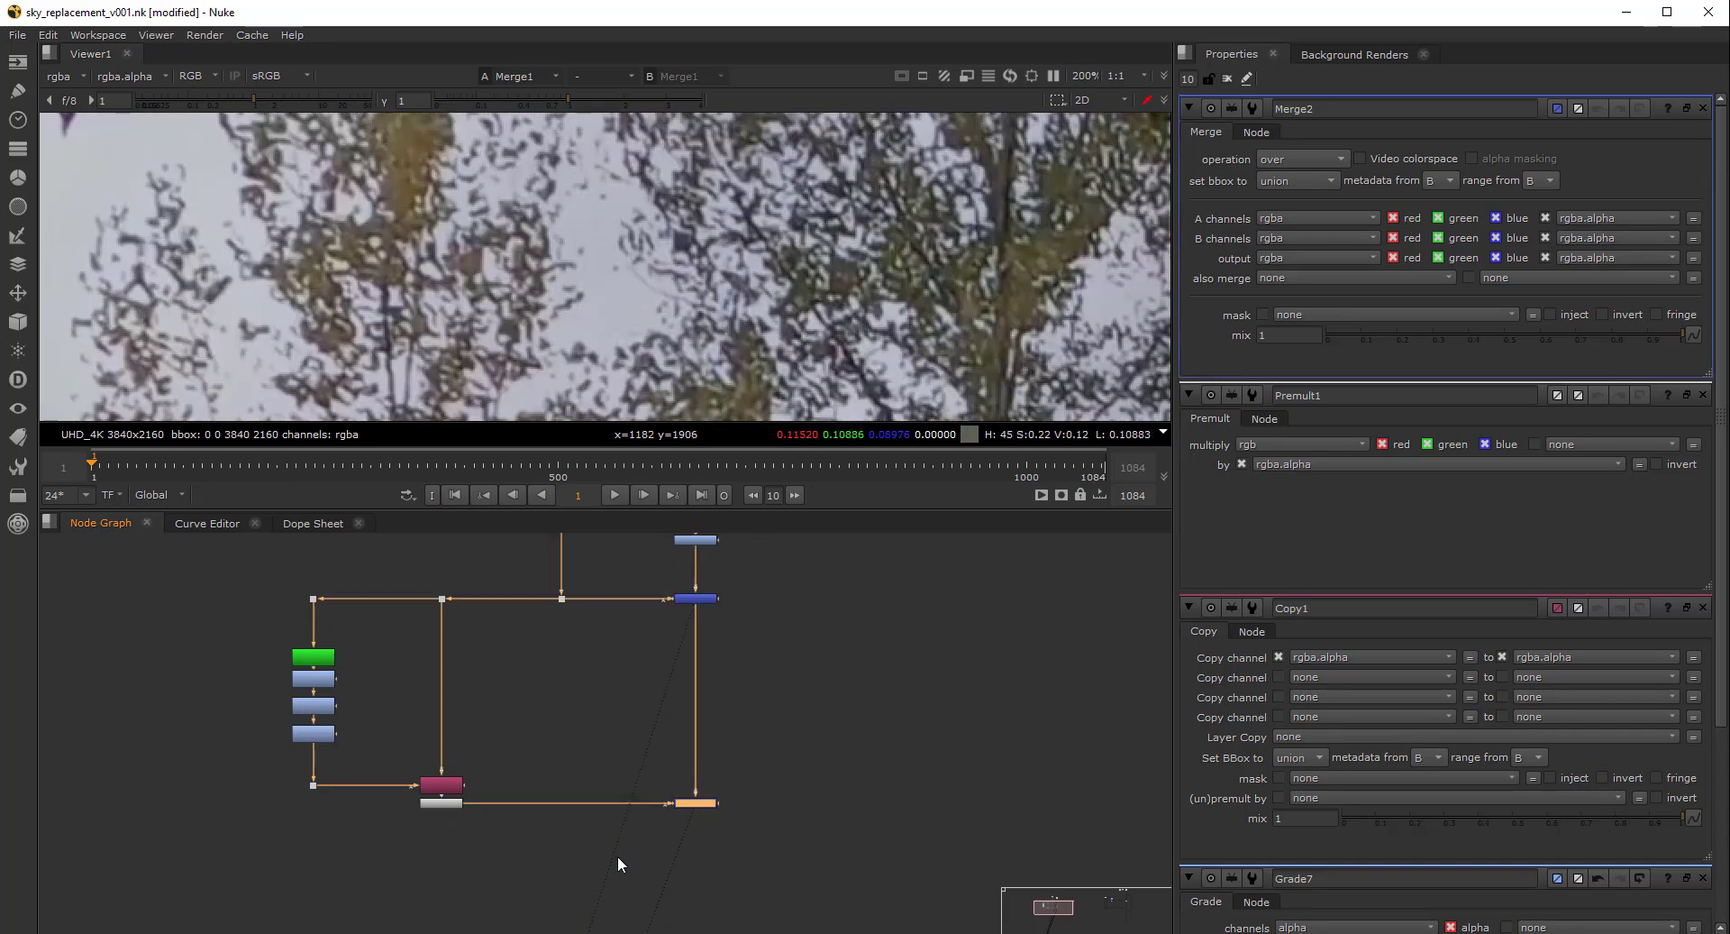
pyautogui.press('1')
# Toggle the over Merge off and on repeatedly to compare the composite with and without the keyed trees
pyautogui.click(618, 857)
pyautogui.click(690, 804)
pyautogui.press('d')
pyautogui.press('d')
pyautogui.press('d')
pyautogui.press('d')
pyautogui.press('d')
pyautogui.press('d')
pyautogui.press('d')
pyautogui.press('d')
pyautogui.press('d')
pyautogui.press('d')
pyautogui.press('d')
pyautogui.press('d')
pyautogui.press('d')
pyautogui.click(695, 598)
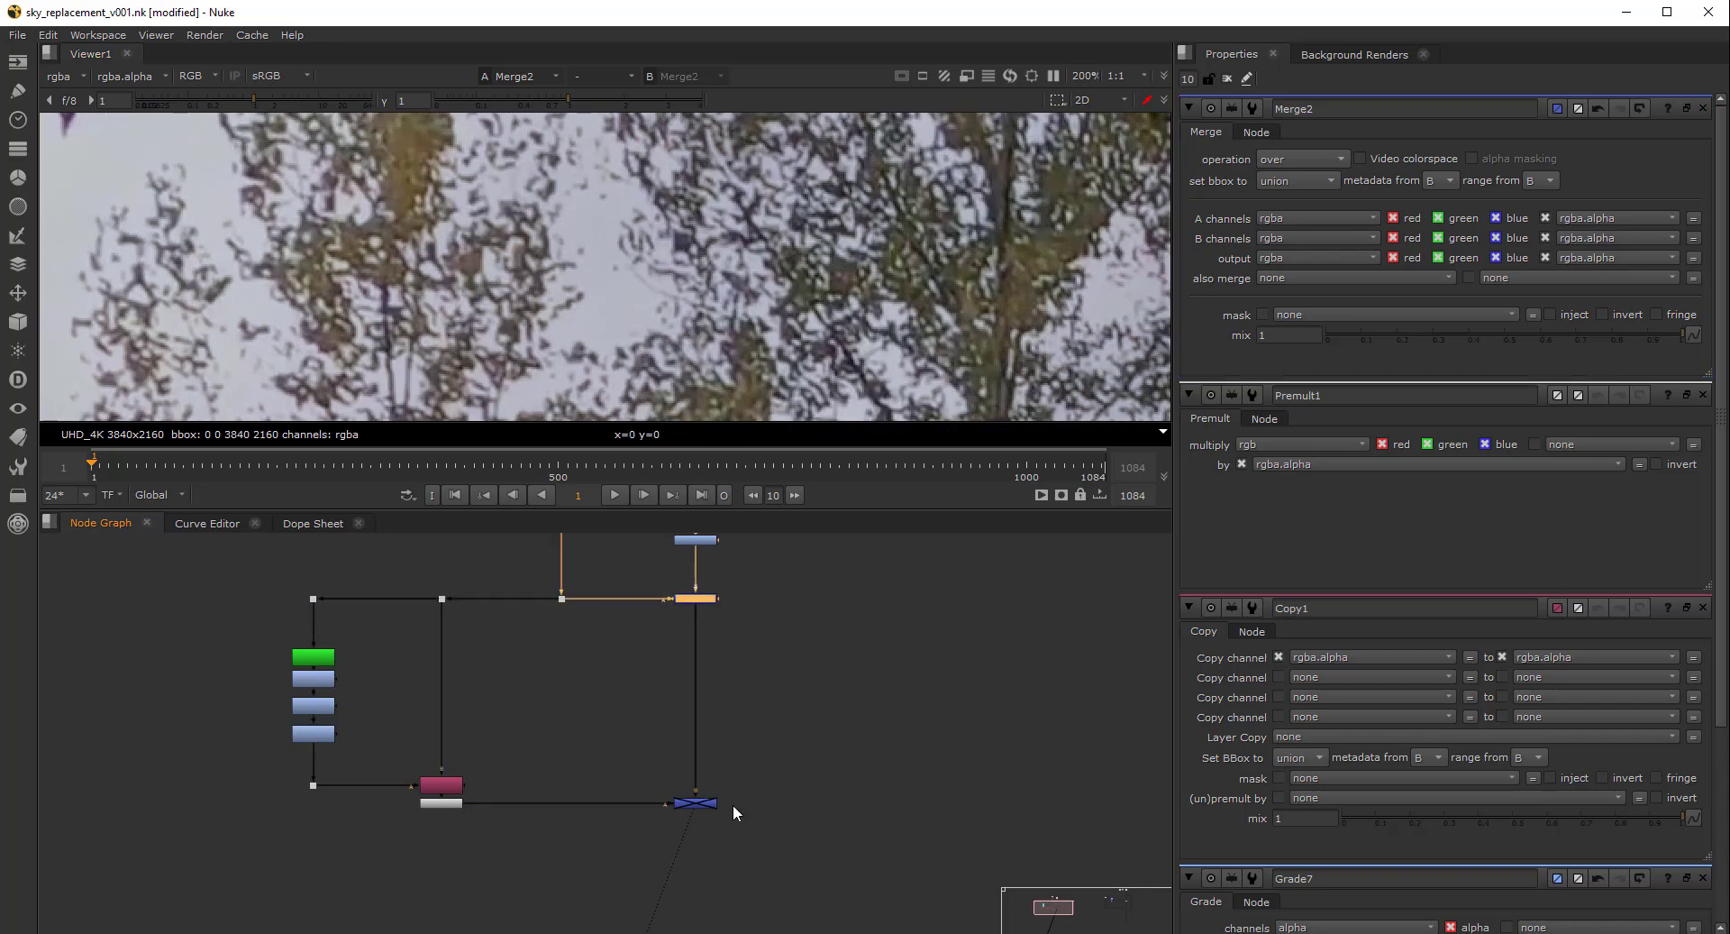
# Re-enable the over Merge and move it, the Copy and the Premult further down the node graph
pyautogui.click(695, 802)
pyautogui.press('d')
pyautogui.moveTo(287, 768); pyautogui.dragTo(752, 860)
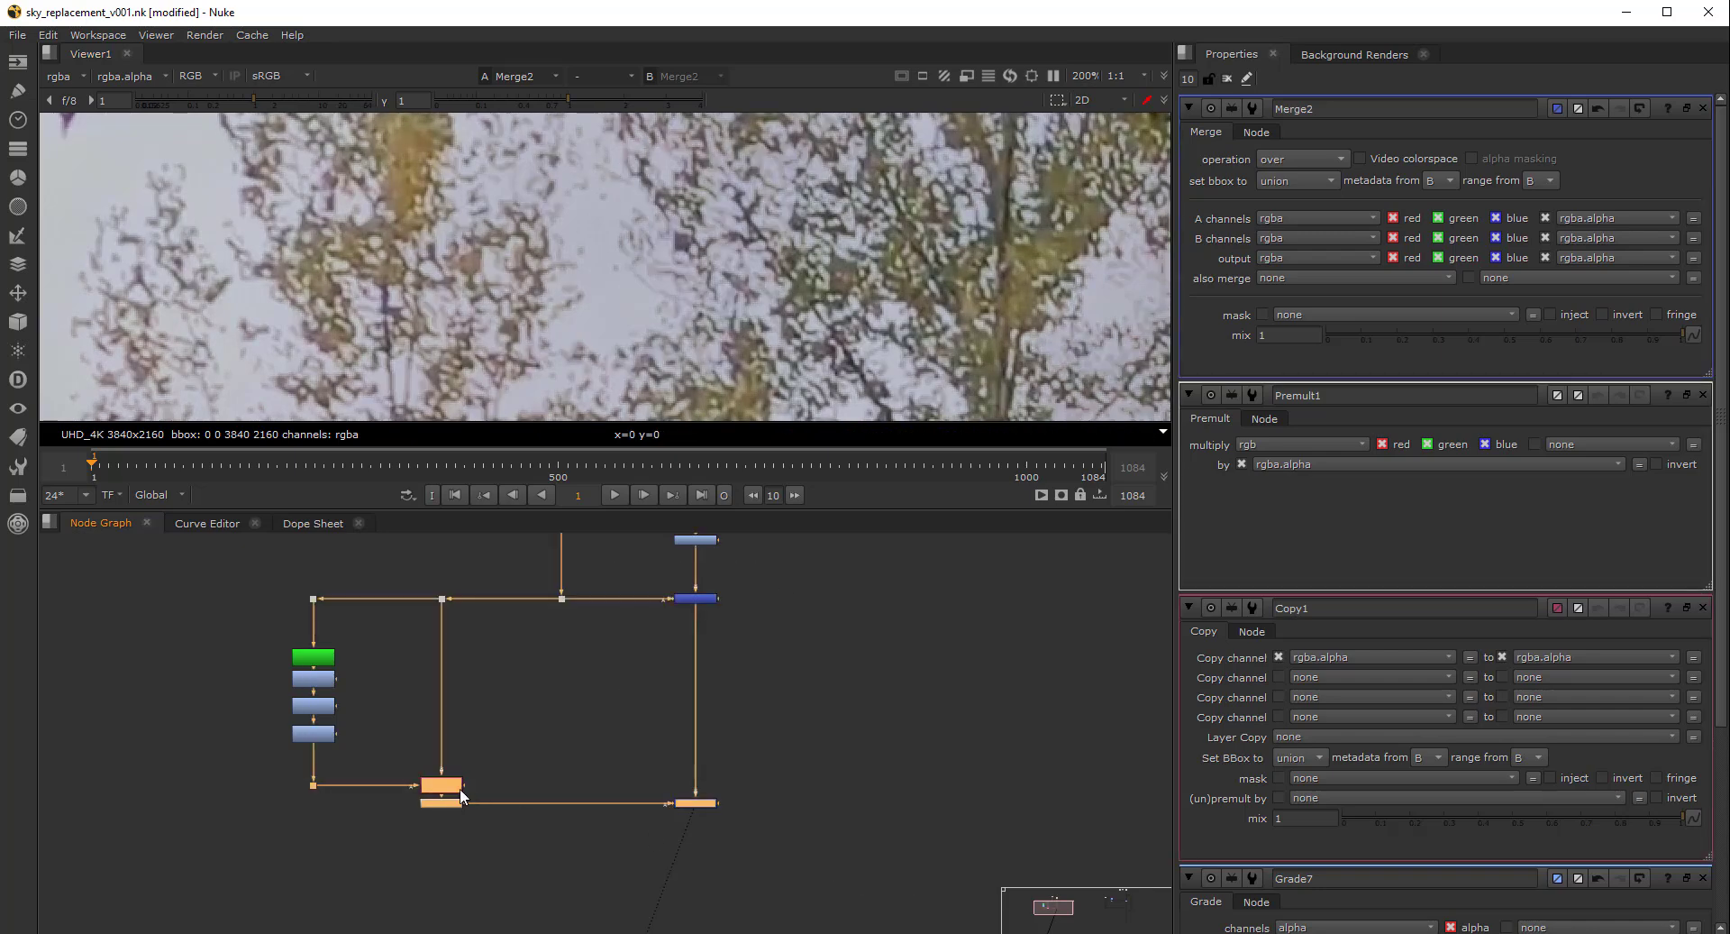
pyautogui.moveTo(460, 788); pyautogui.dragTo(458, 830)
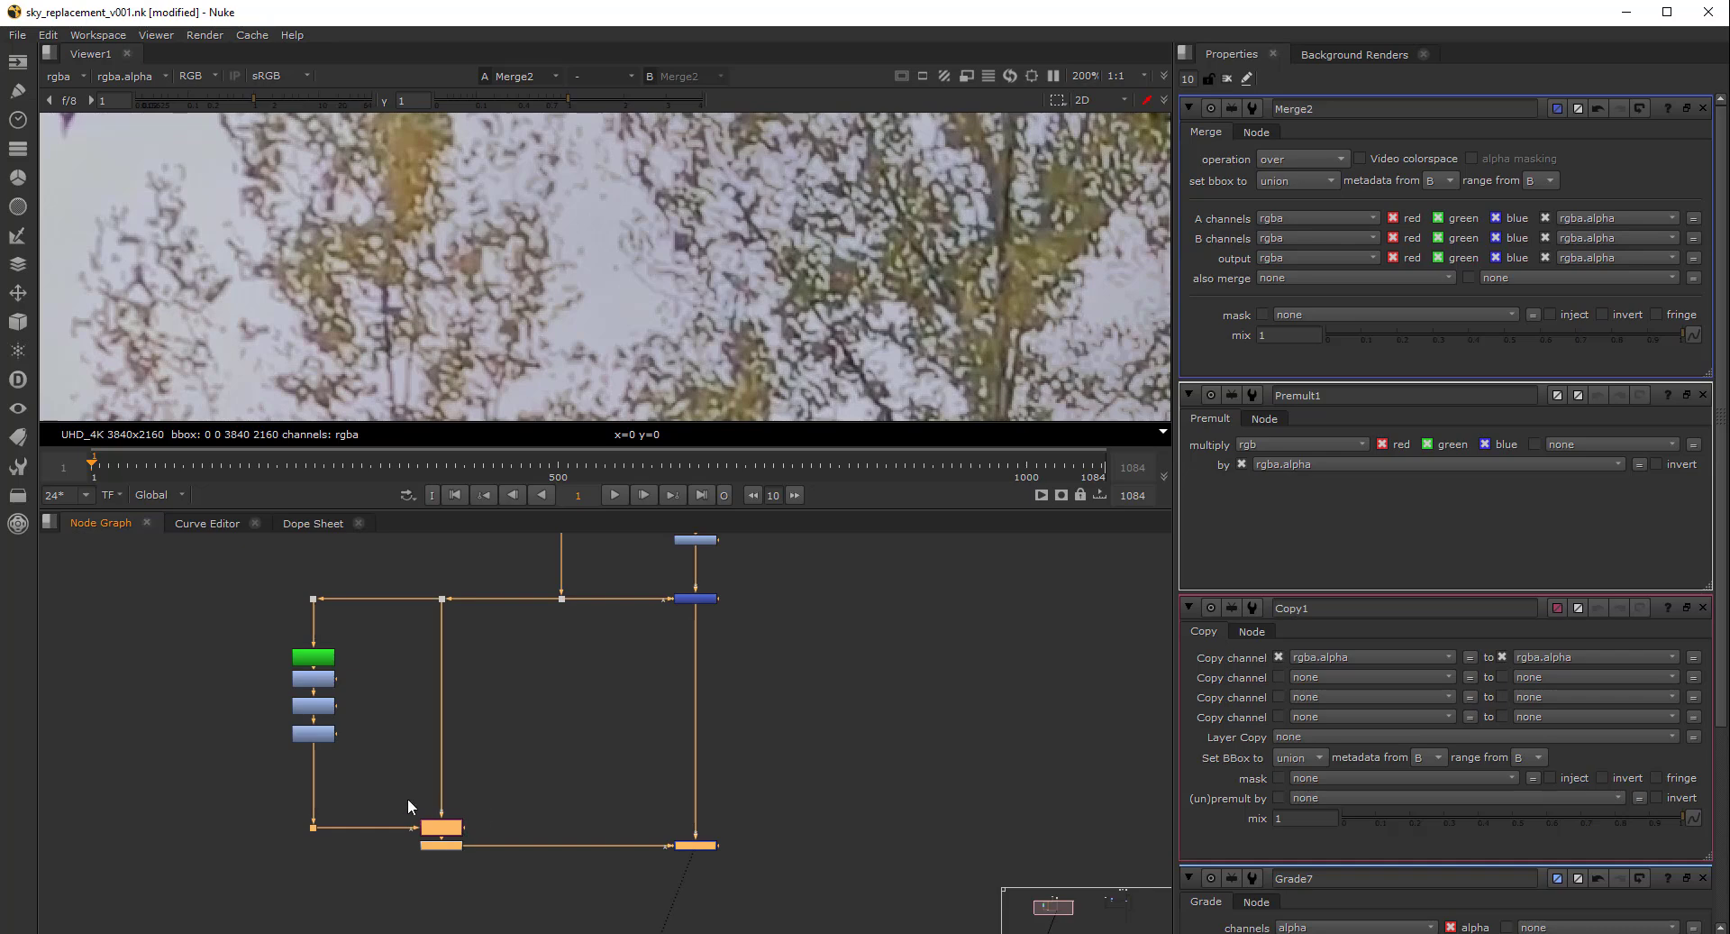
# View the Premult output and examine the keyed tree edges close up and across the wider frame
pyautogui.moveTo(404, 706); pyautogui.dragTo(419, 652, button='middle')
pyautogui.click(456, 791)
pyautogui.press('1')
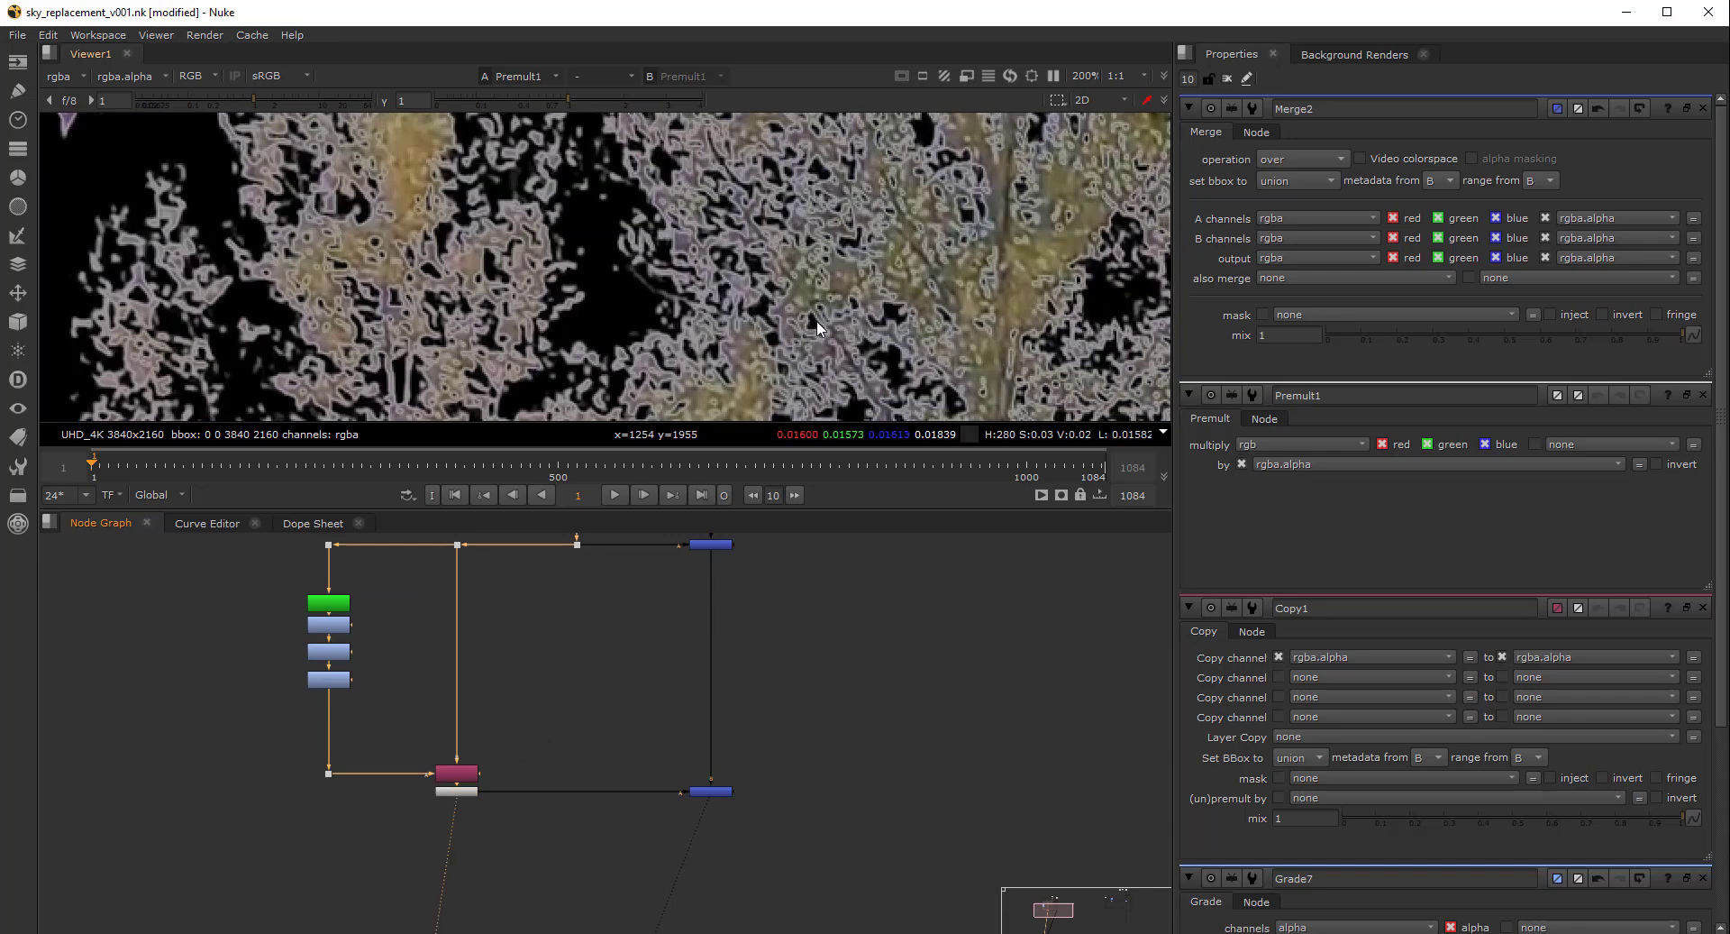
pyautogui.moveTo(822, 711); pyautogui.dragTo(657, 825)
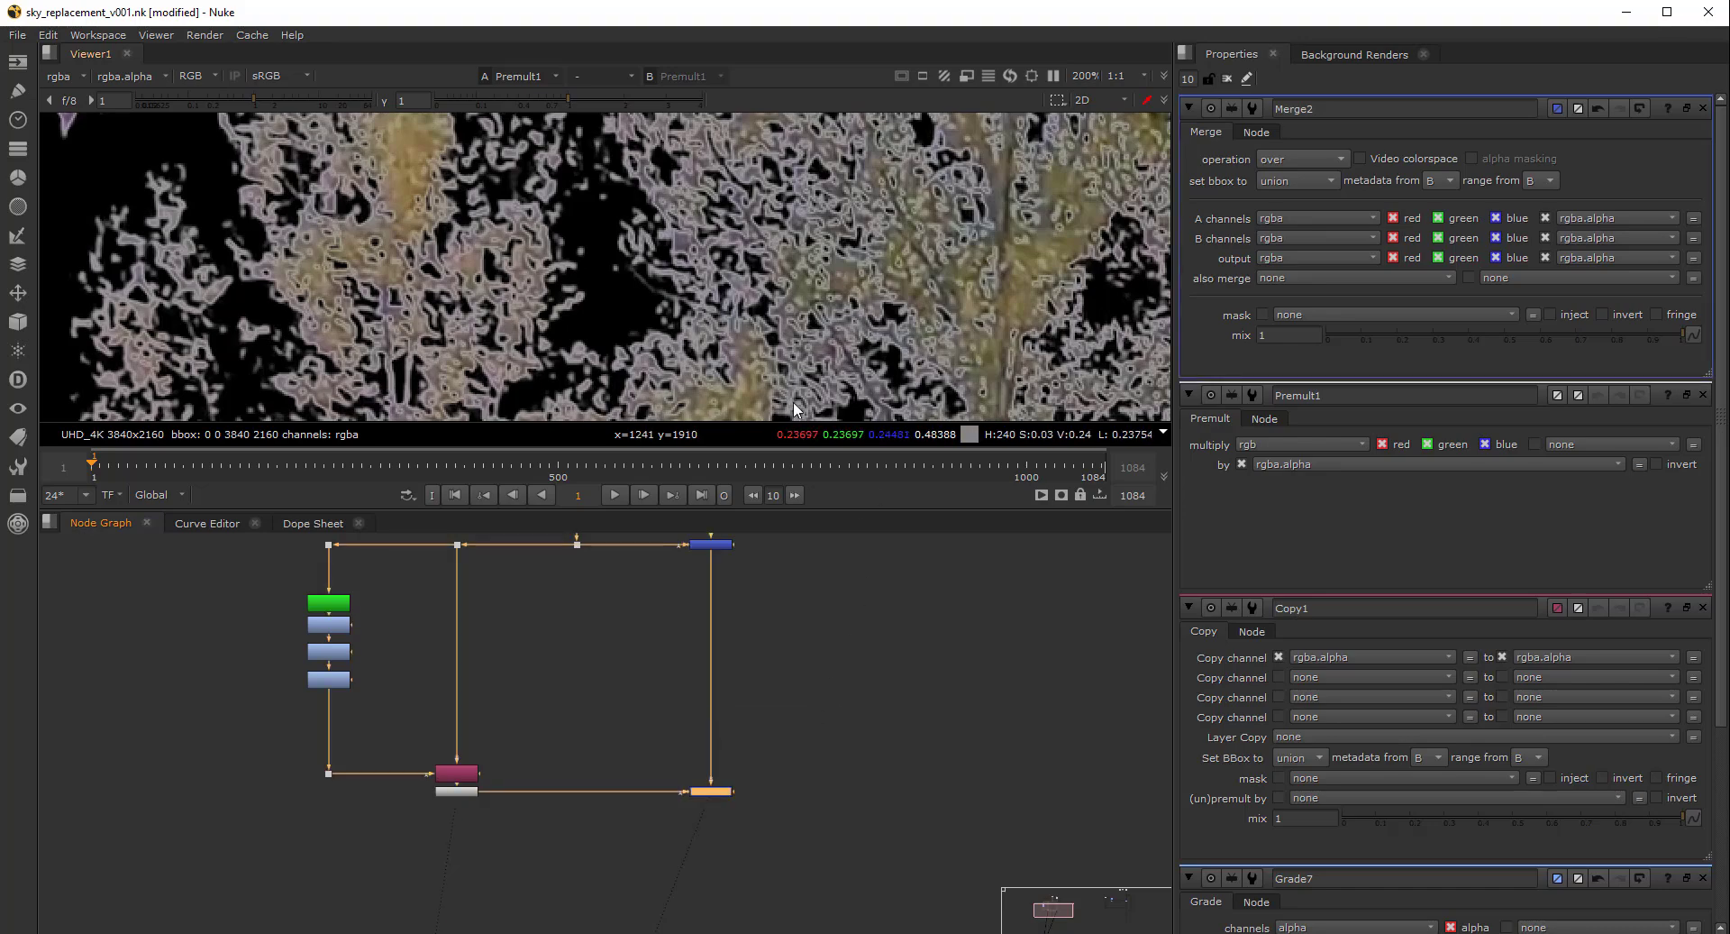
pyautogui.scroll(-4, 796, 410)
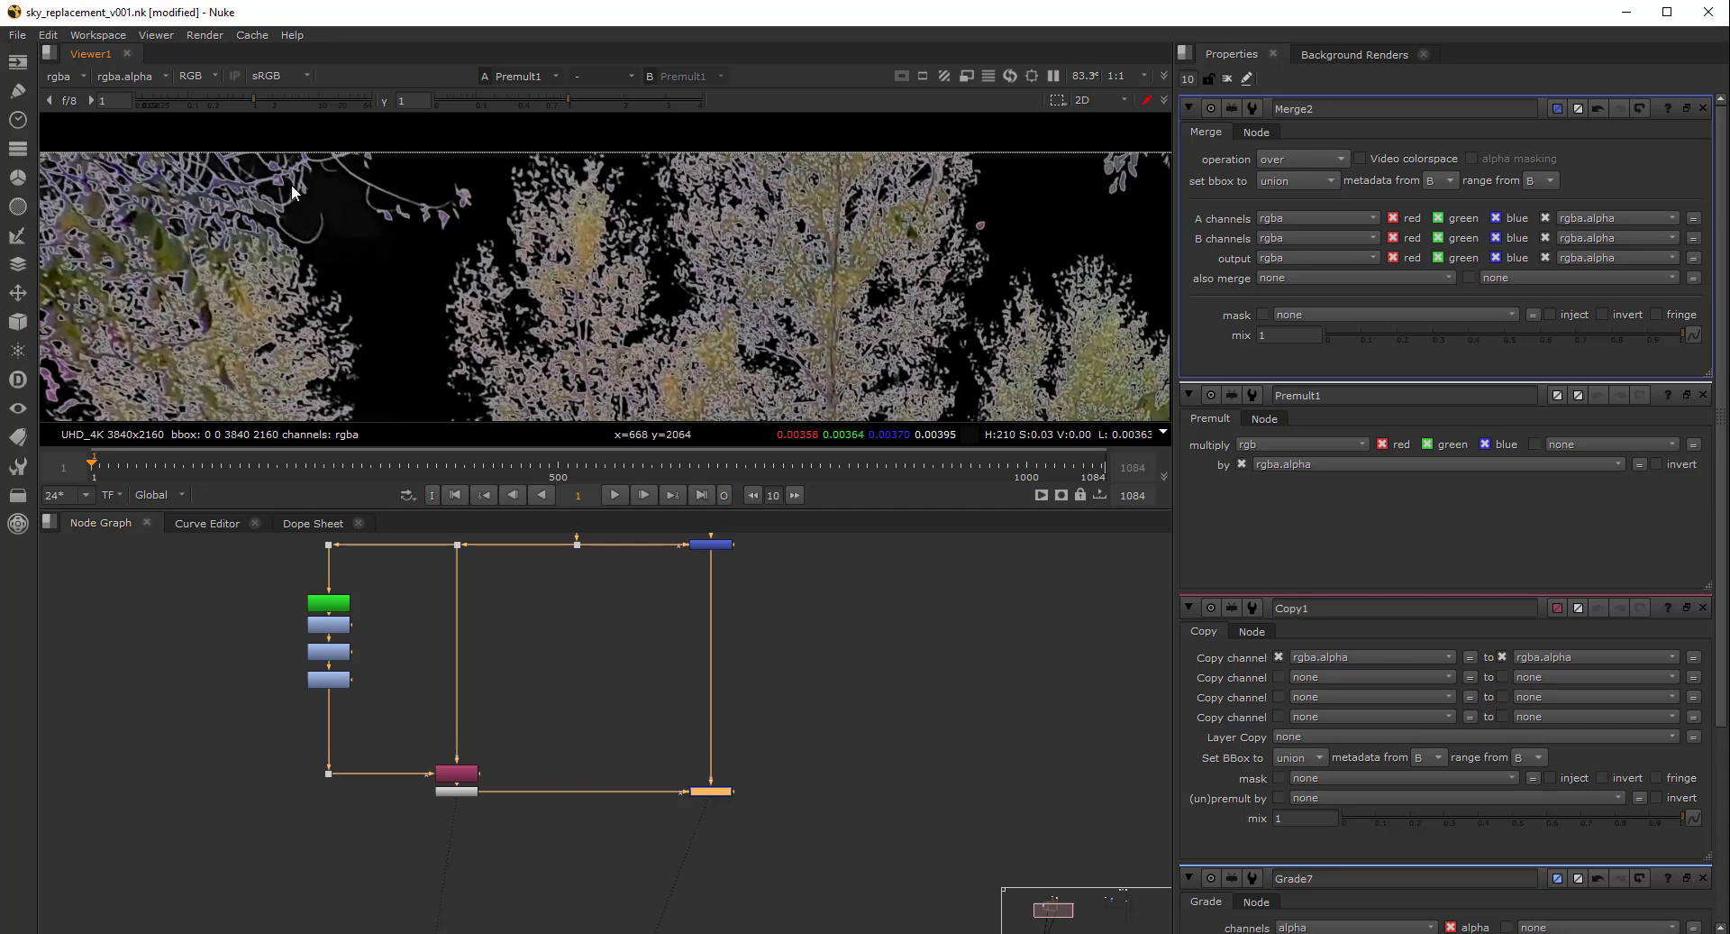
# Compare the multiply Merge with the over Merge, looking at the light edges around the leaves
pyautogui.moveTo(765, 546); pyautogui.dragTo(761, 609, button='middle')
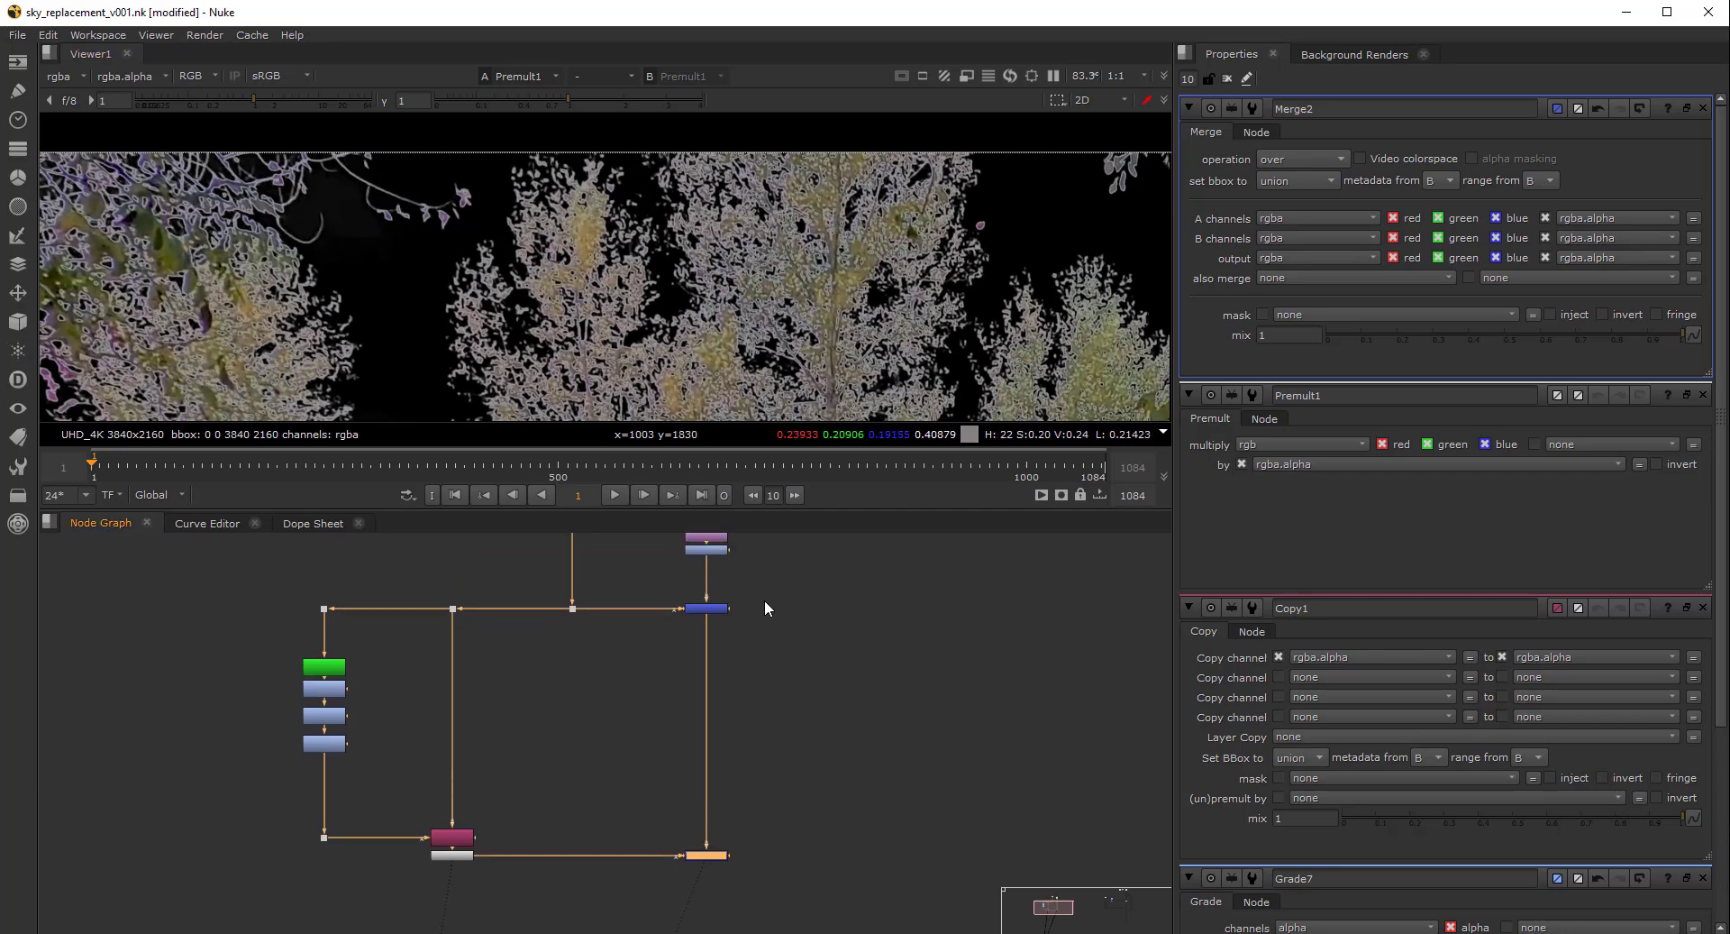
pyautogui.moveTo(763, 593); pyautogui.dragTo(678, 619)
pyautogui.press('1')
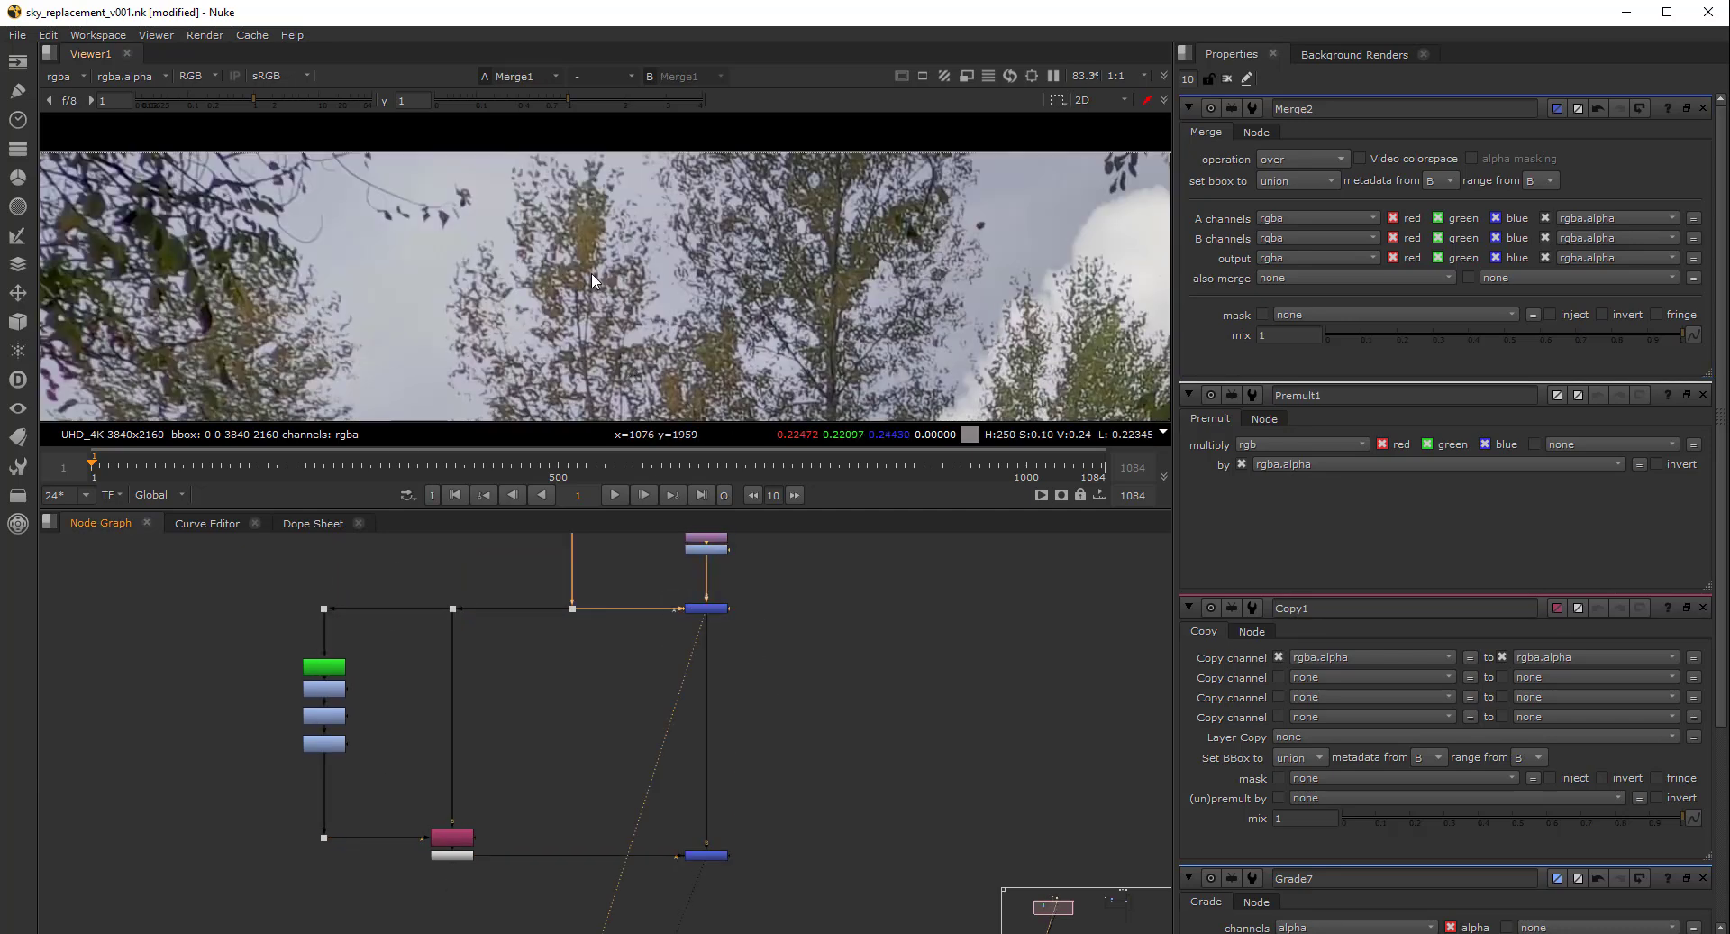
pyautogui.click(636, 896)
pyautogui.moveTo(769, 813); pyautogui.dragTo(636, 896)
pyautogui.press('1')
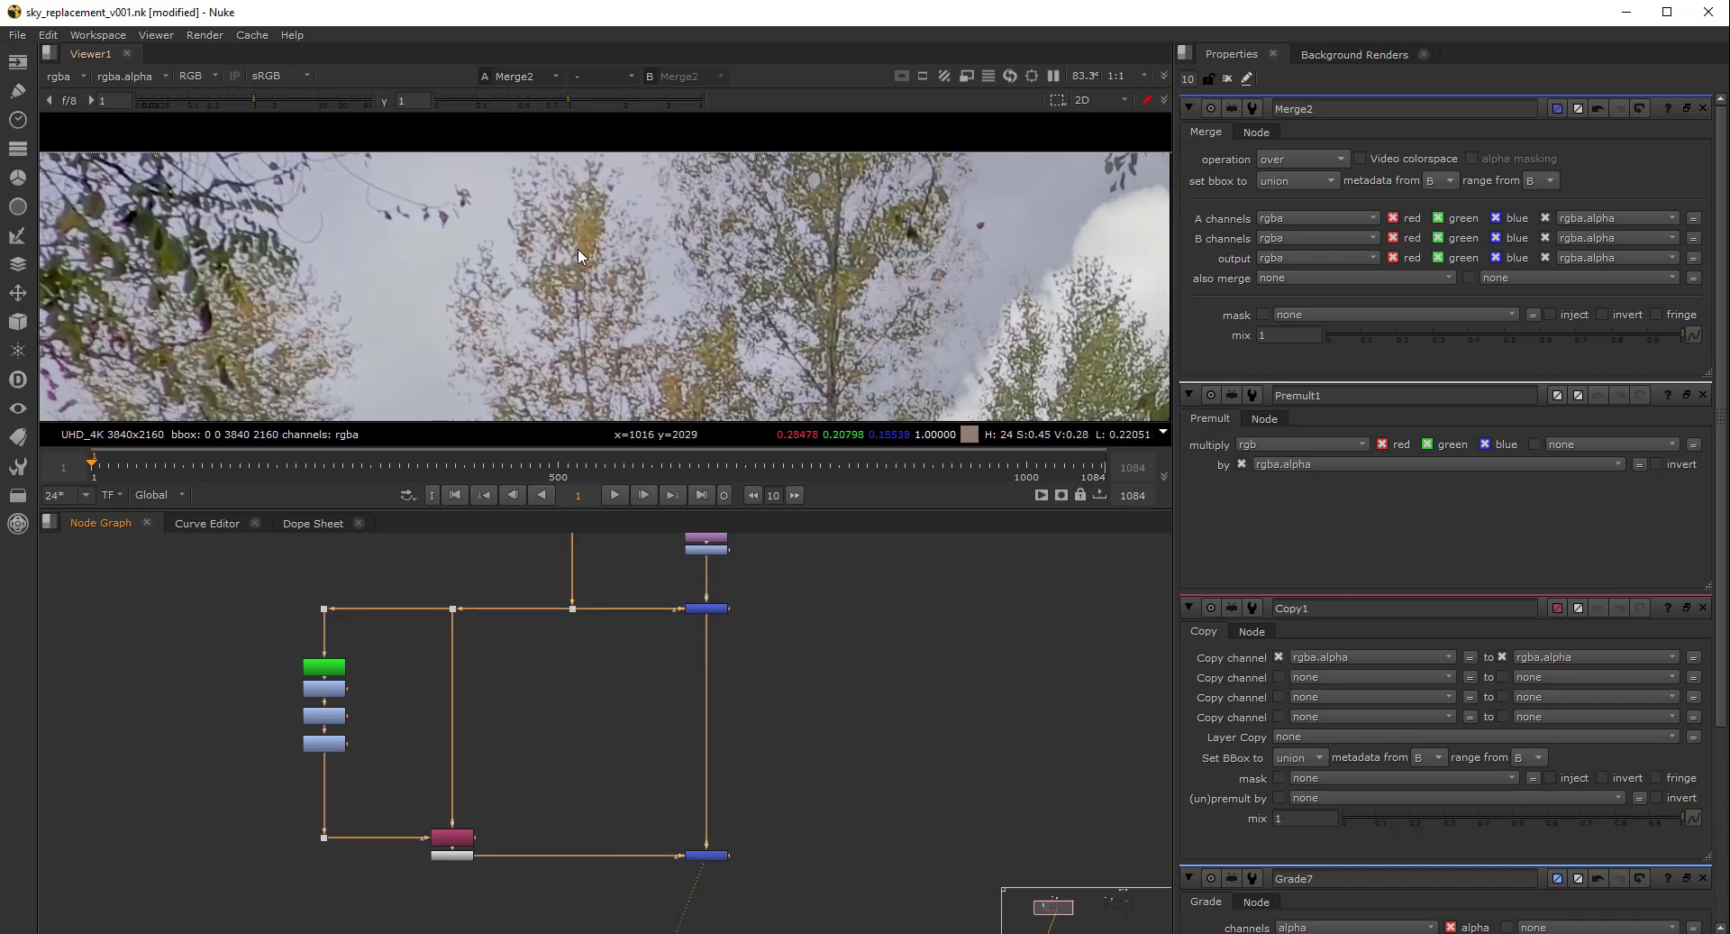
# Add an Erode (blur) node to the alpha branch below the last Grade
pyautogui.moveTo(466, 812); pyautogui.dragTo(483, 746, button='middle')
pyautogui.click(409, 717)
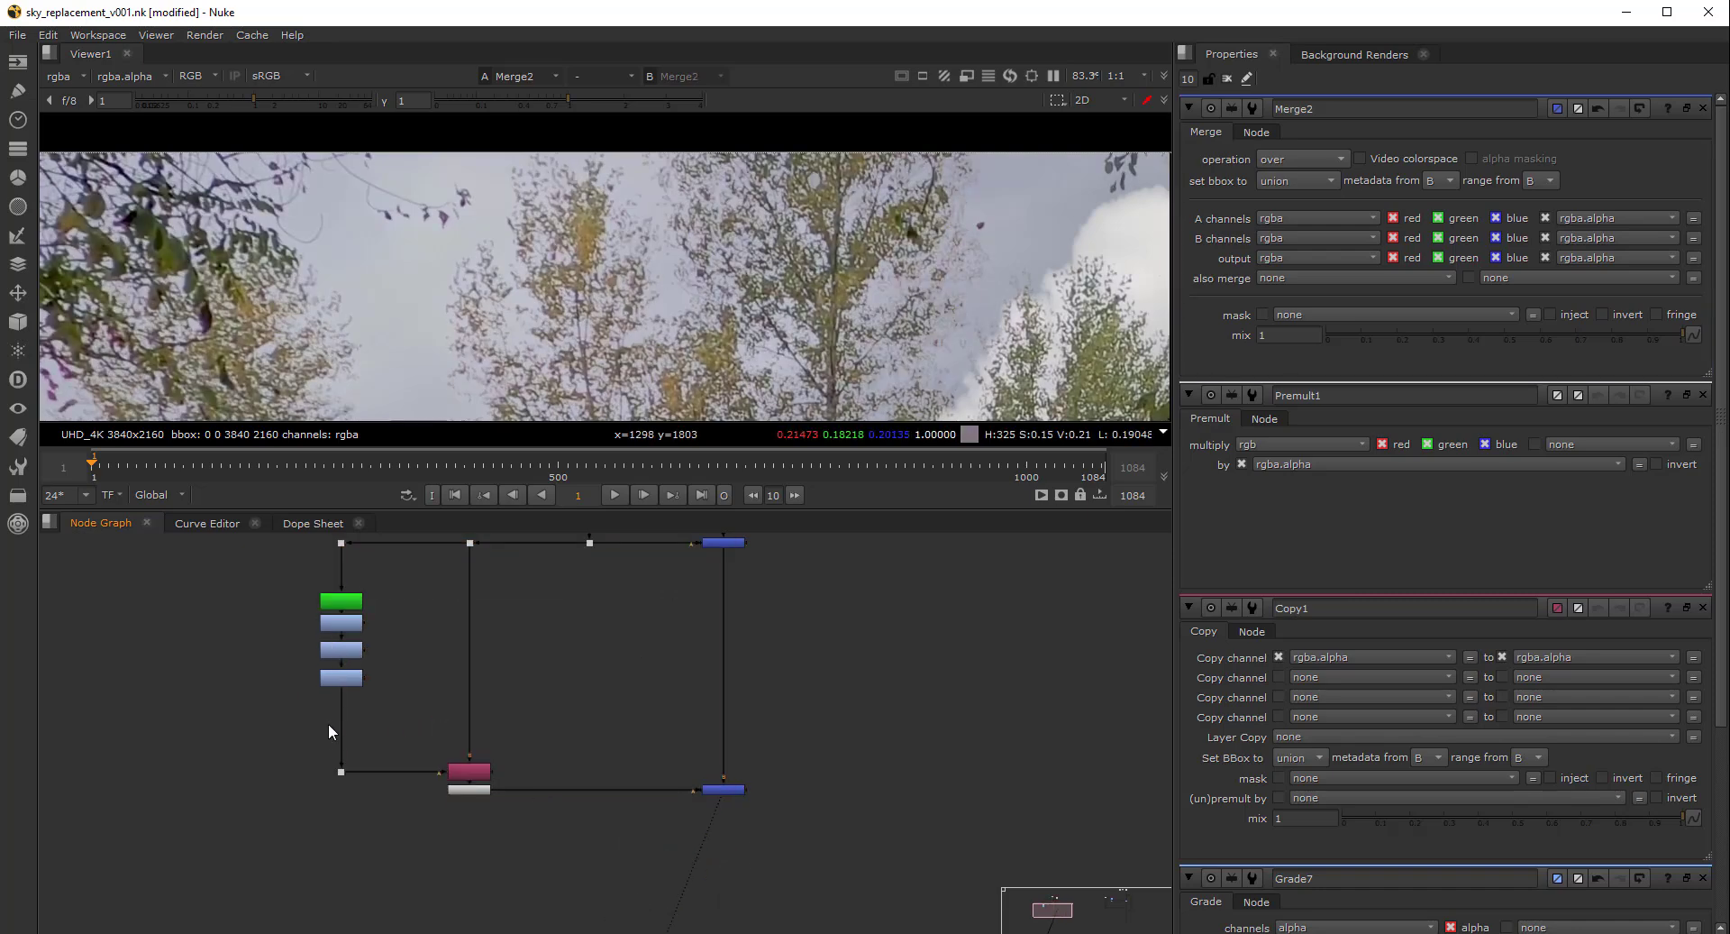
pyautogui.press('Tab')
pyautogui.write('ero')
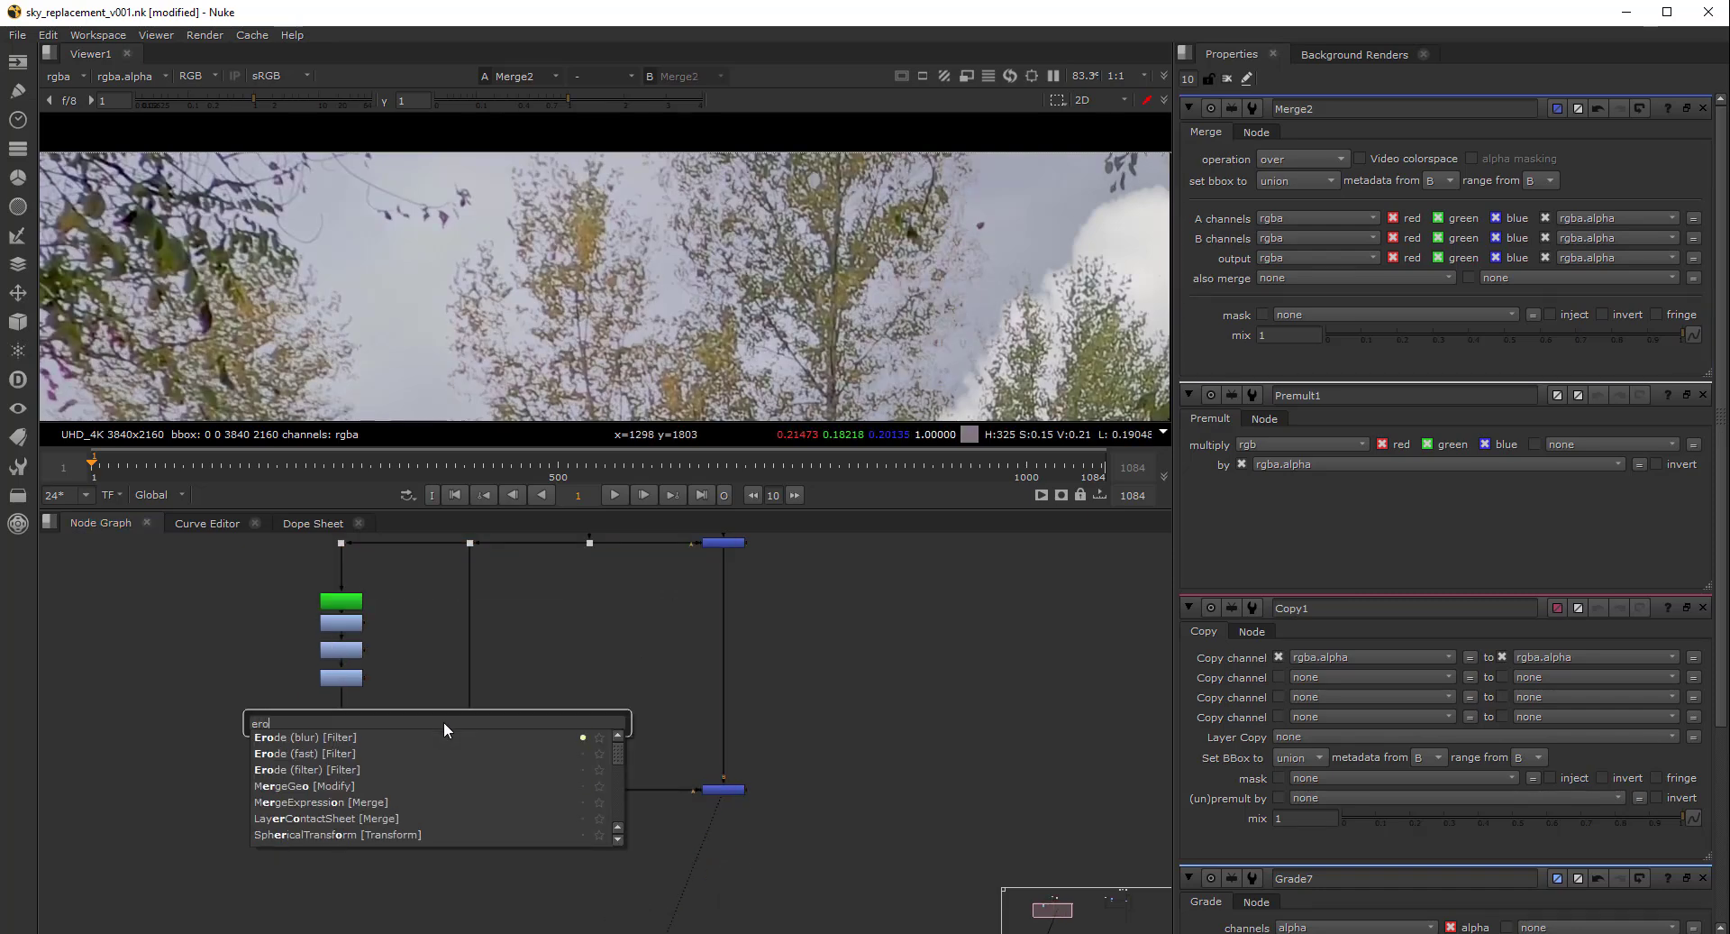
pyautogui.click(376, 738)
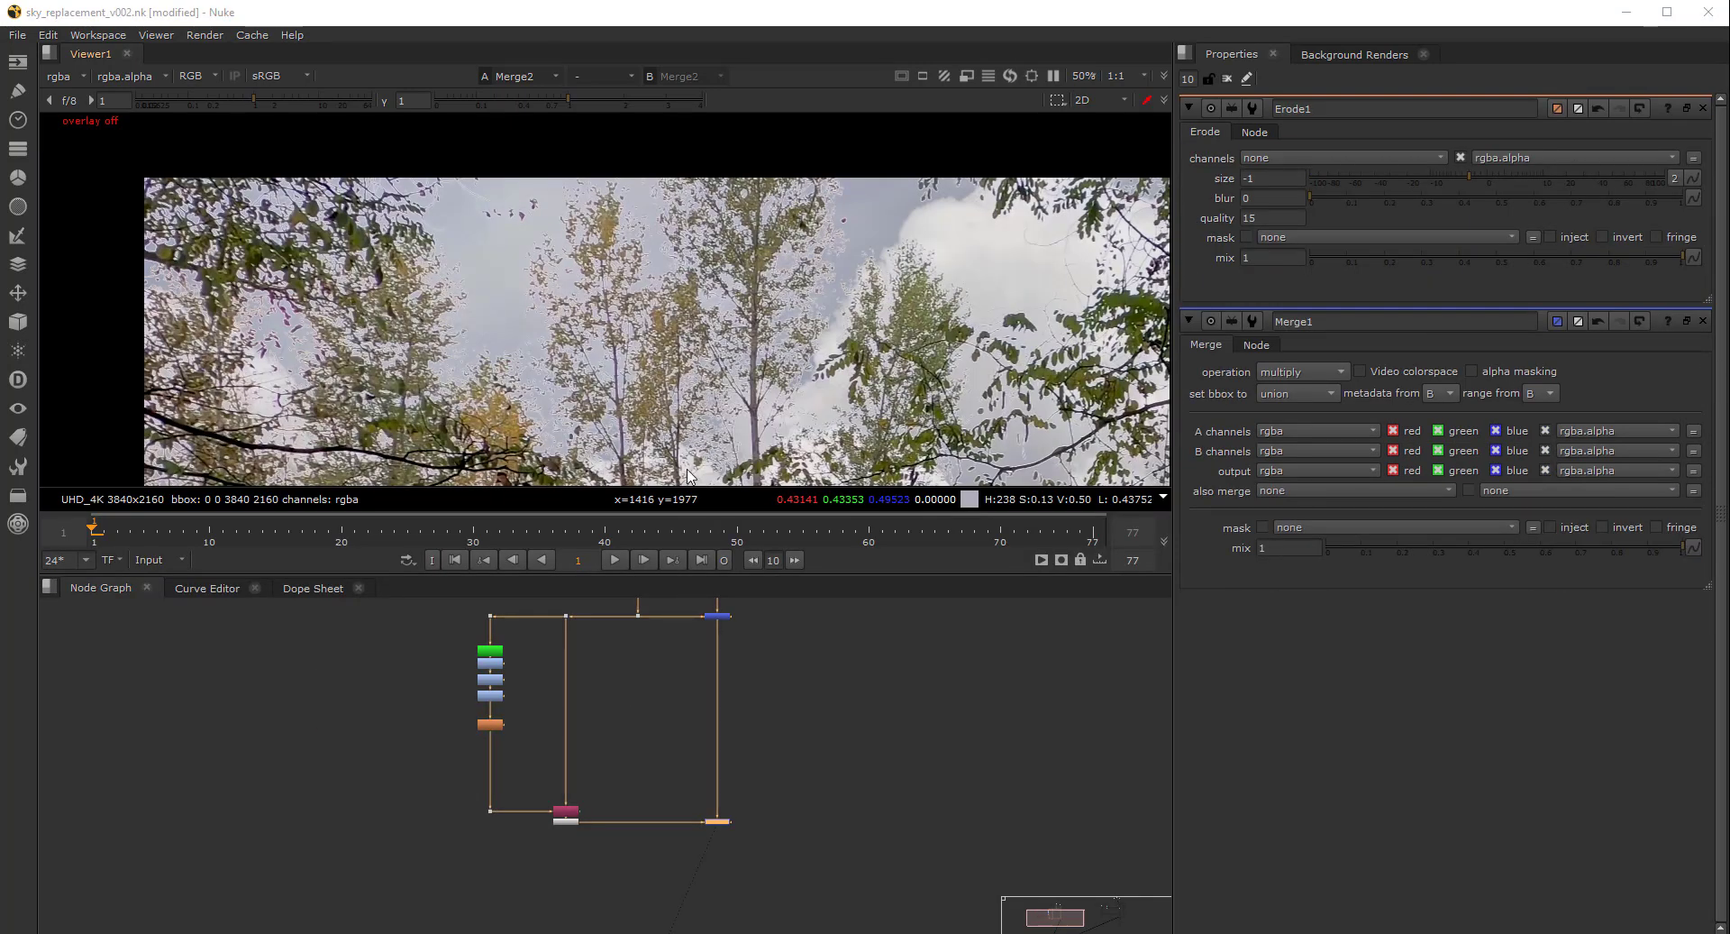
# Set the Erode's size to -4
pyautogui.scroll(1, 464, 766)
pyautogui.click(490, 719)
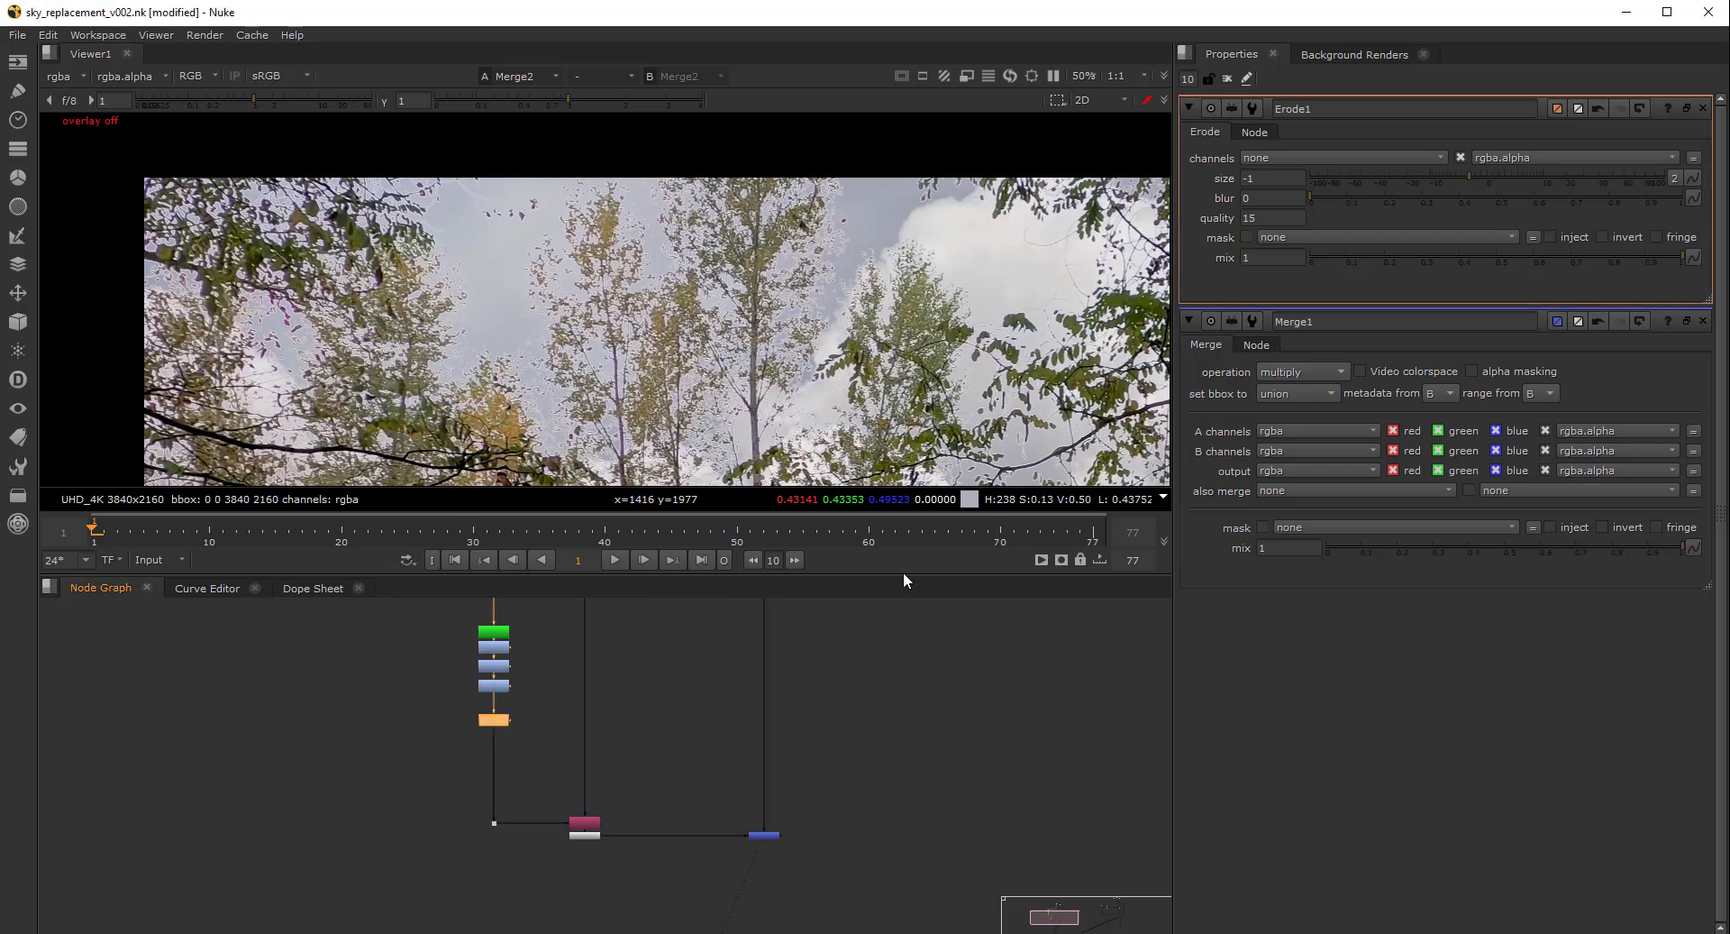
pyautogui.click(1249, 178)
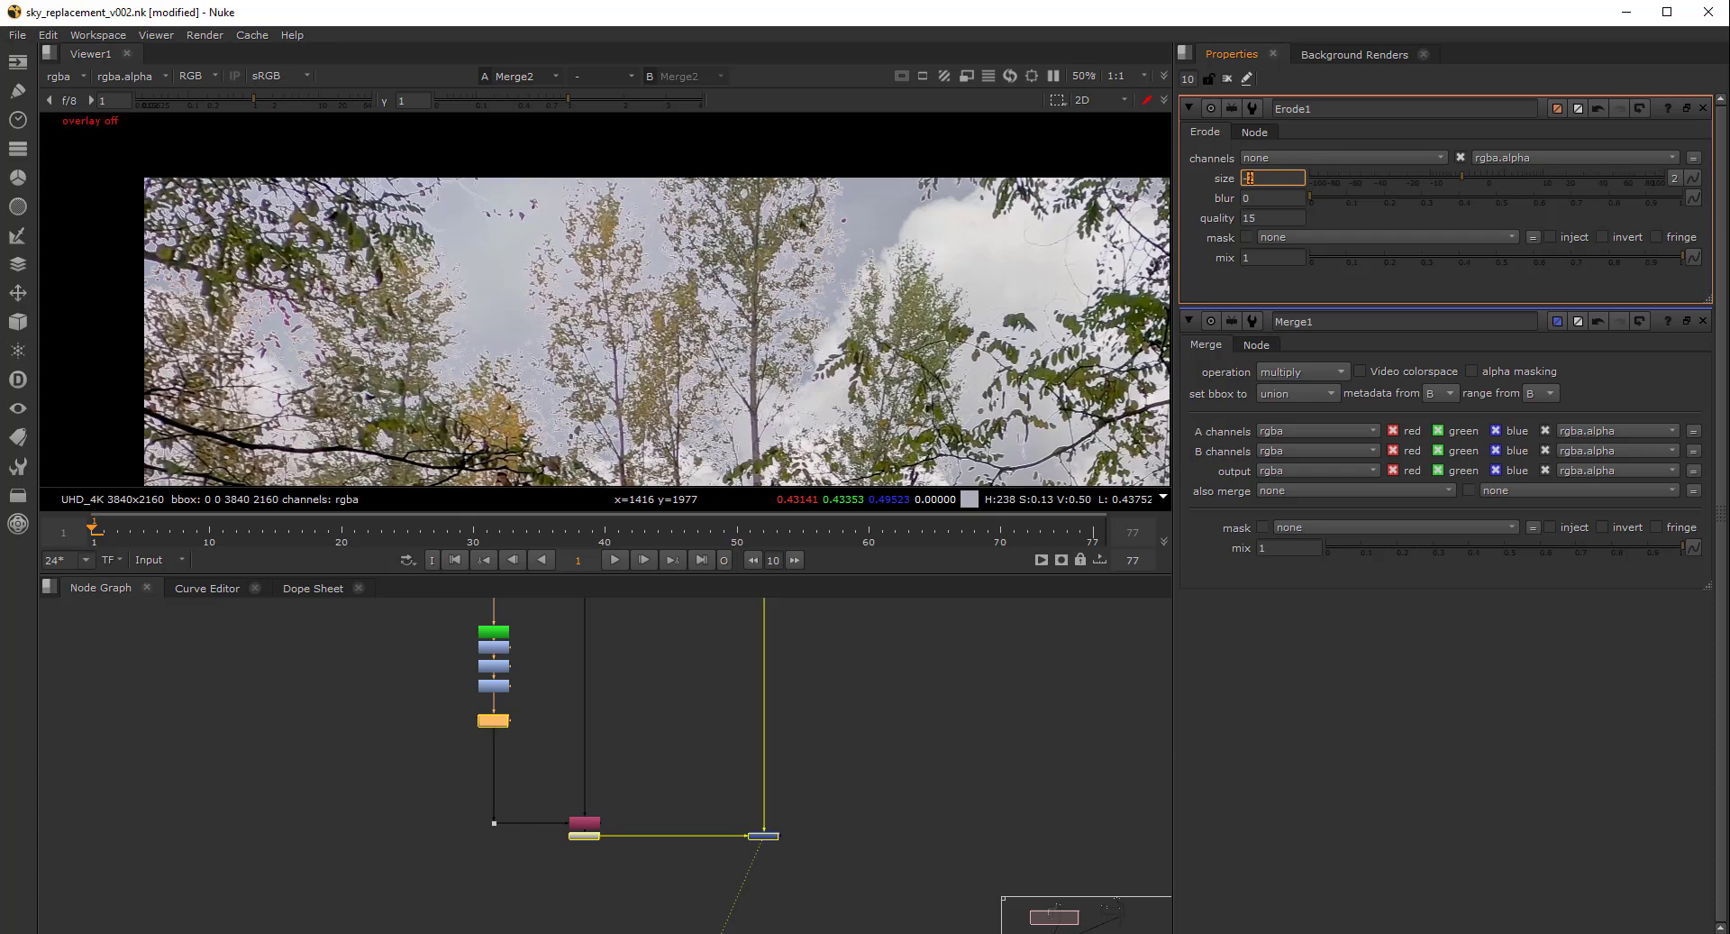
pyautogui.press('Down')
pyautogui.press('Down')
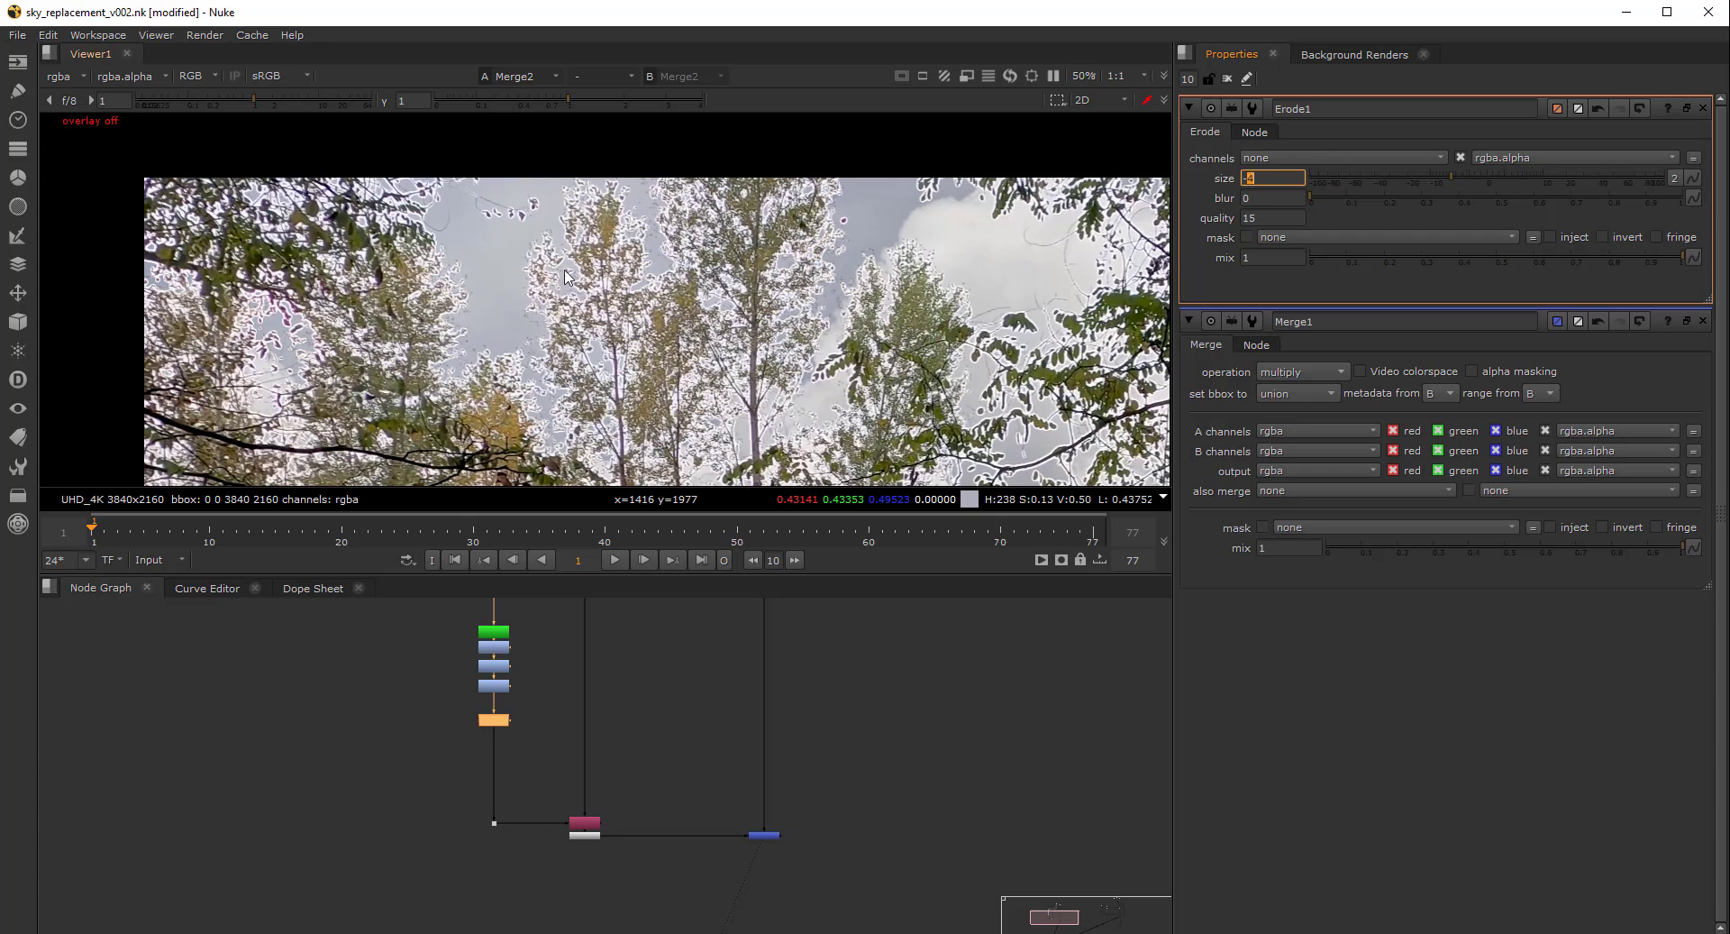
# Compare the Premult, the over Merge and the multiply Merge to judge the expanded tree matte
pyautogui.click(584, 835)
pyautogui.press('1')
pyautogui.click(765, 834)
pyautogui.press('1')
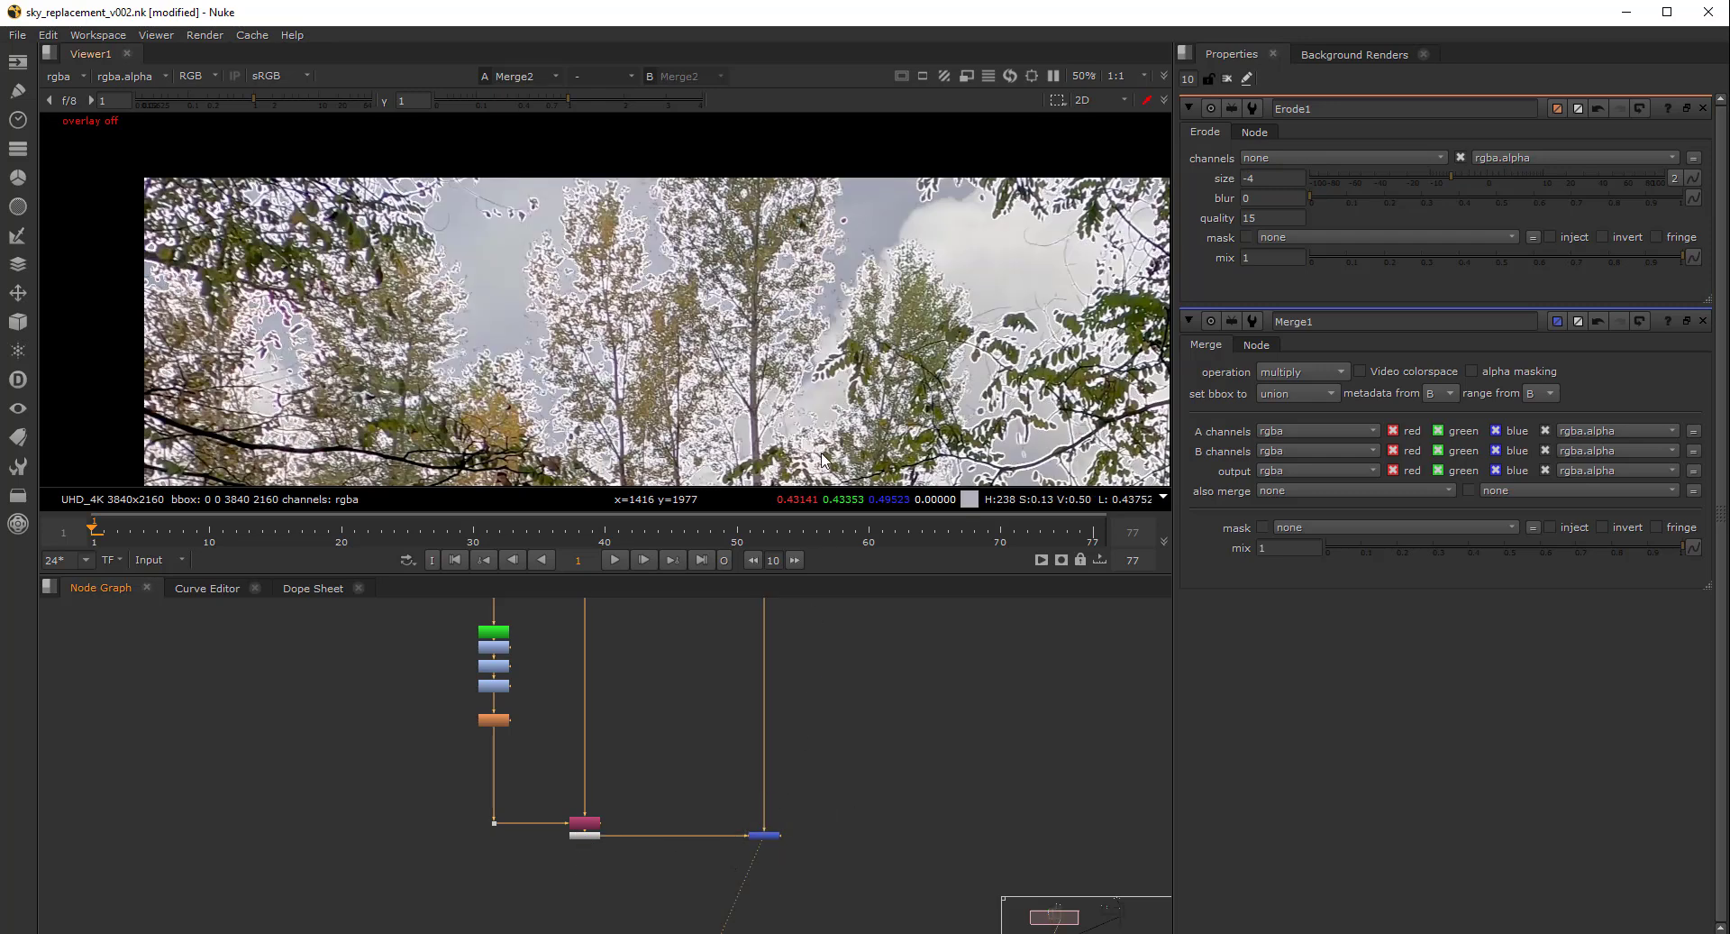
pyautogui.moveTo(768, 642); pyautogui.dragTo(739, 804, button='middle')
pyautogui.moveTo(765, 733); pyautogui.dragTo(668, 797)
pyautogui.press('1')
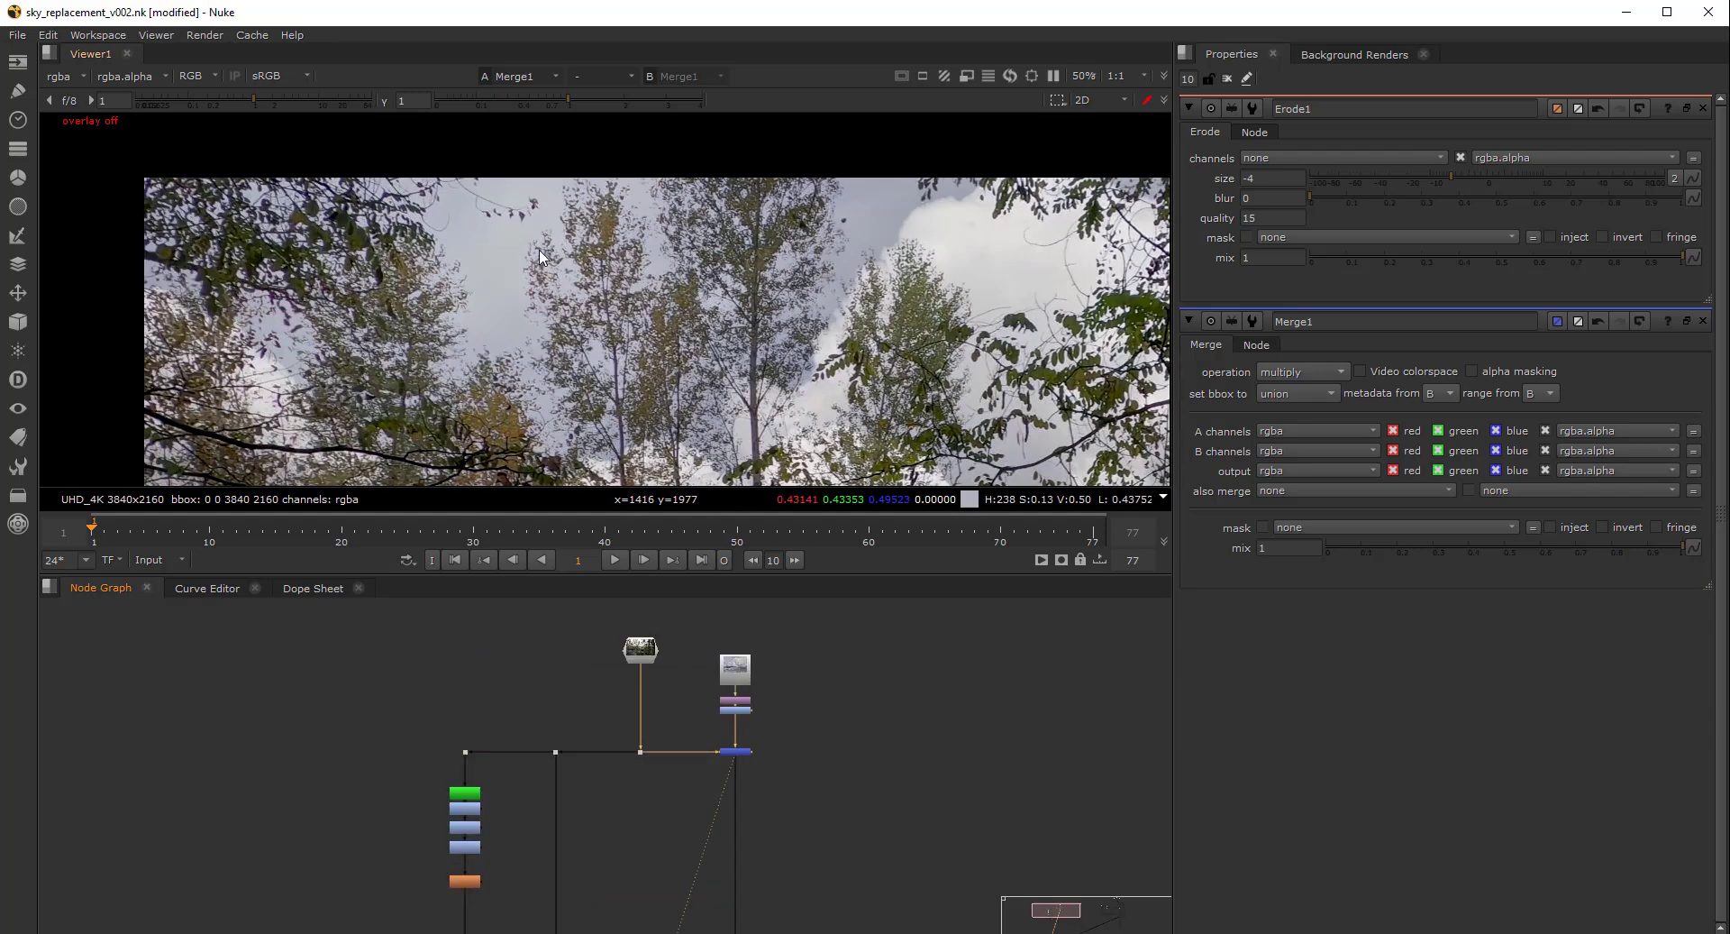
pyautogui.moveTo(794, 735); pyautogui.dragTo(791, 574, button='middle')
pyautogui.moveTo(780, 791); pyautogui.dragTo(700, 858)
pyautogui.press('1')
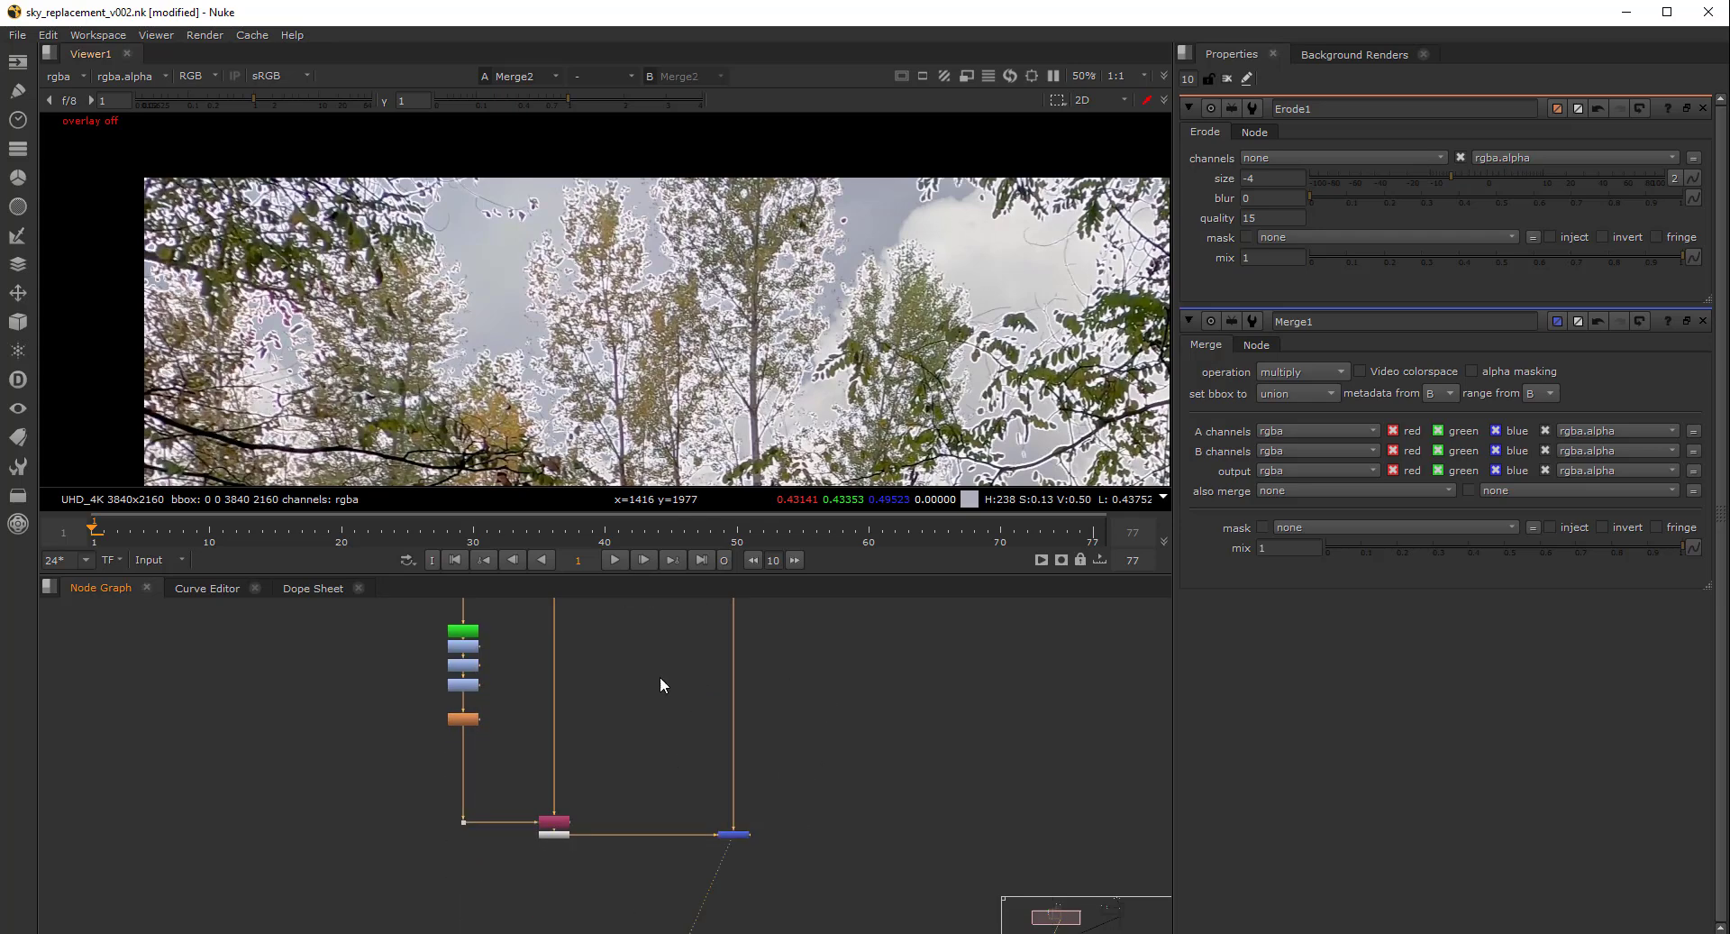
# Try Erode sizes of 1 and 3 to shrink the tree matte in the composite
pyautogui.click(467, 722)
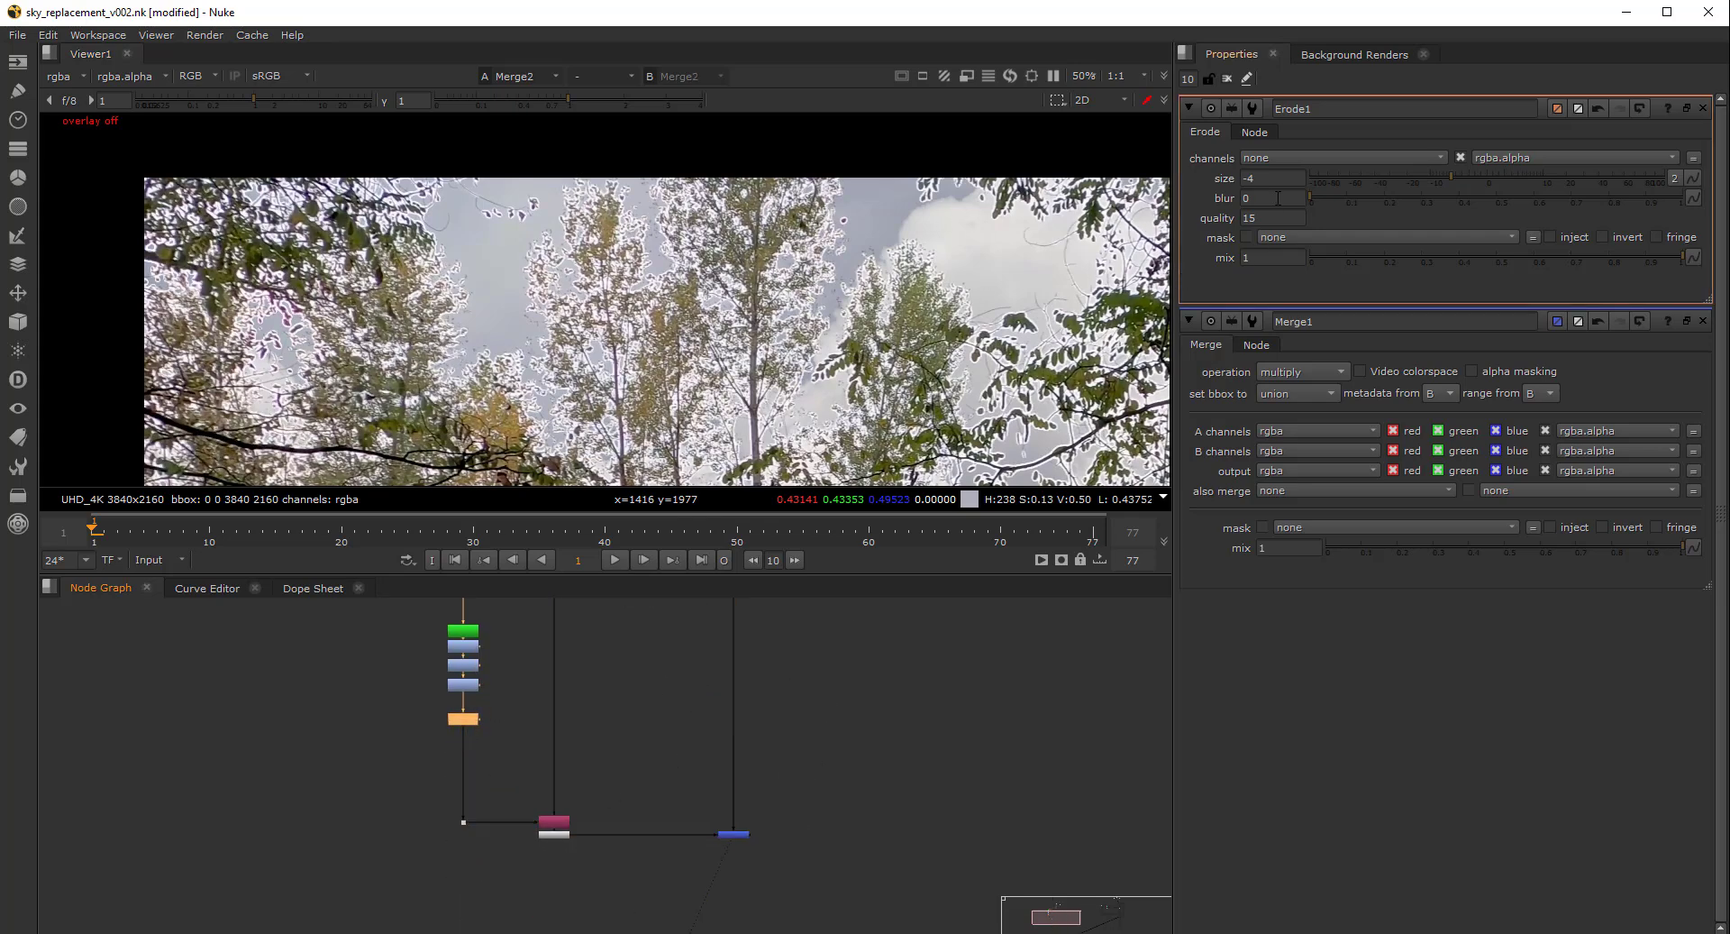
pyautogui.moveTo(1260, 182); pyautogui.dragTo(1200, 190)
pyautogui.write('1')
pyautogui.press('Return')
pyautogui.click(1245, 177)
pyautogui.write('3')
pyautogui.press('Return')
pyautogui.scroll(4, 590, 234)
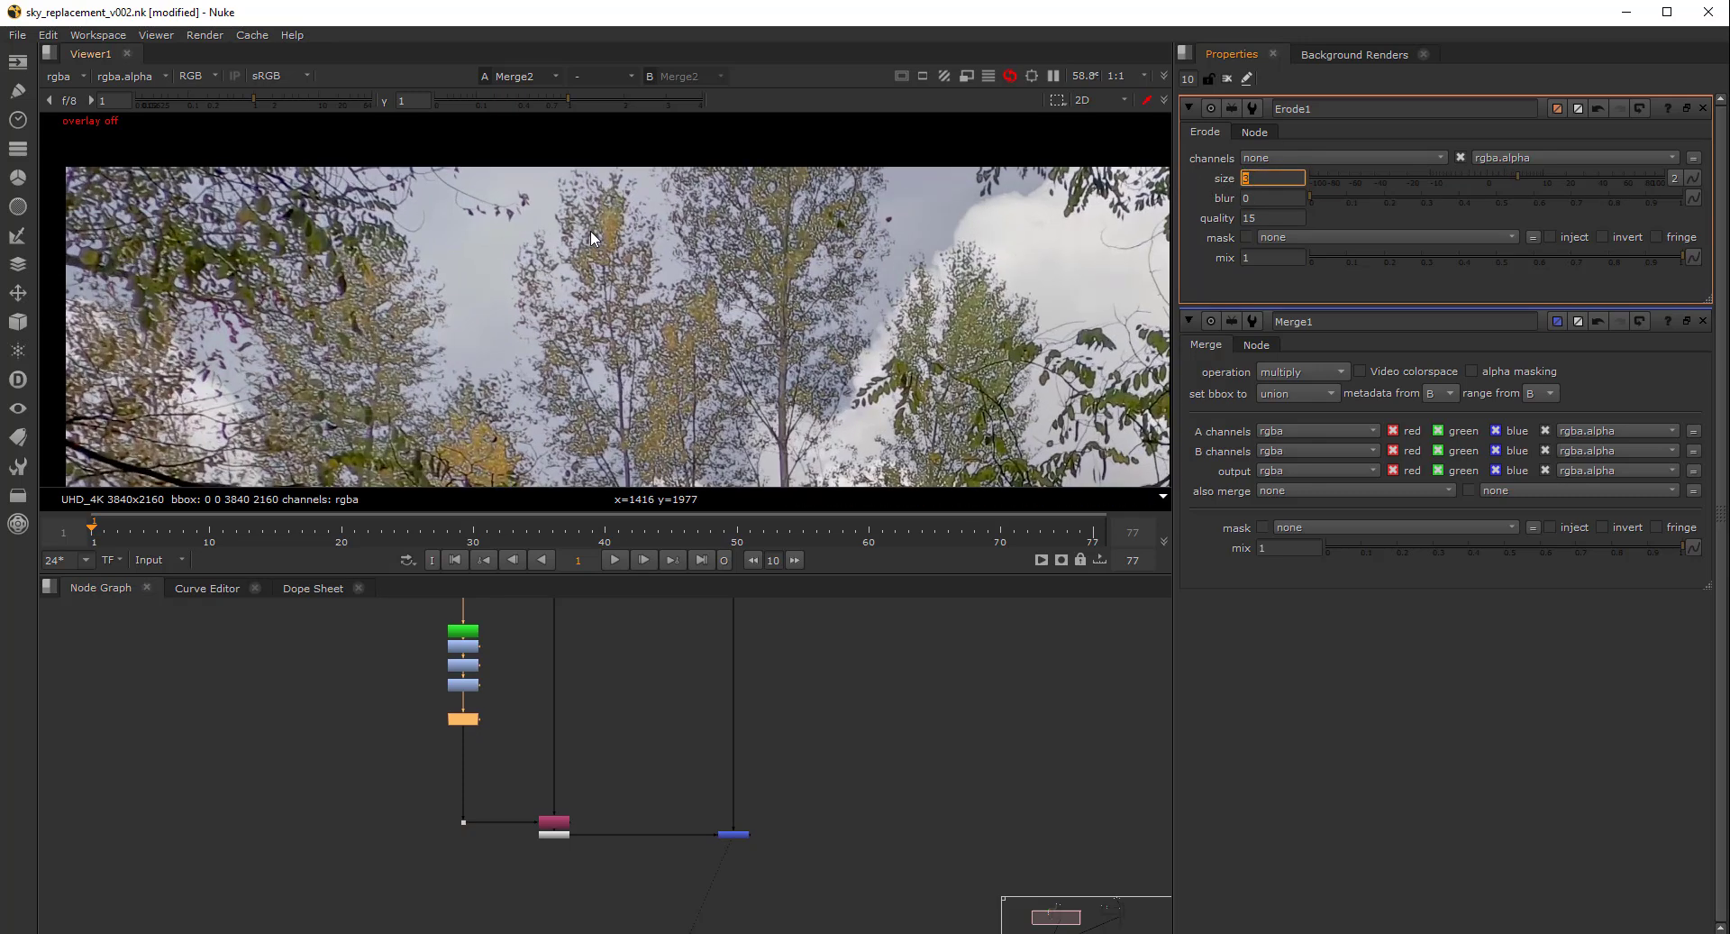
# View the Premult output and set the Erode's size to 2
pyautogui.click(554, 824)
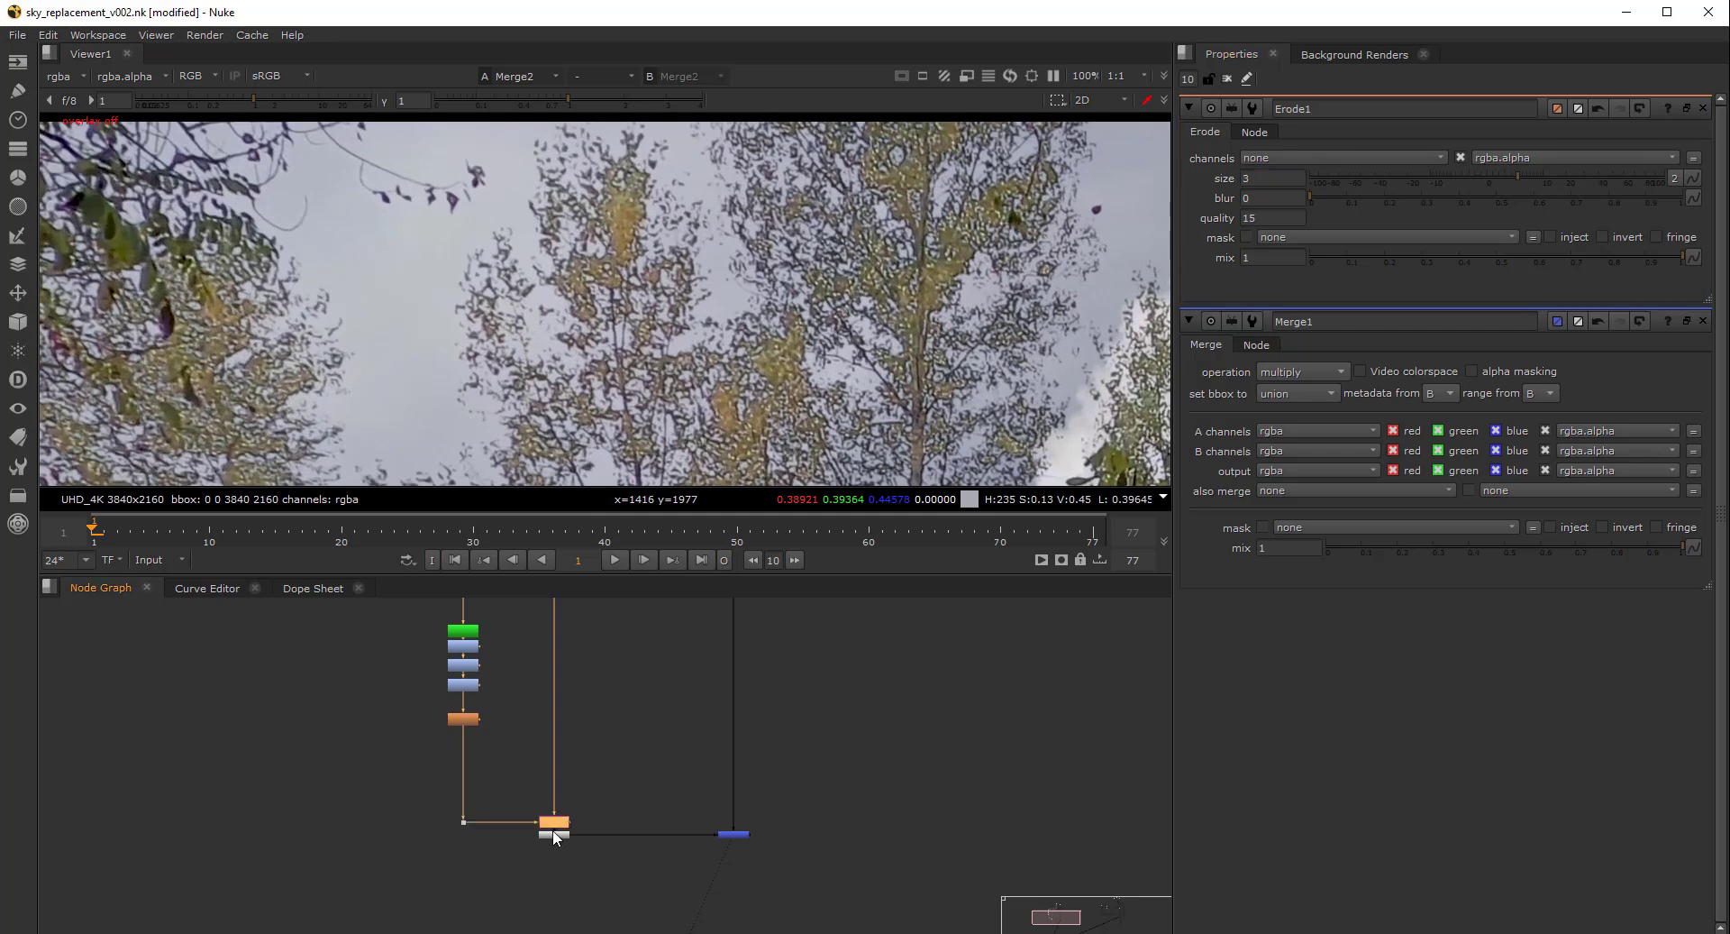
pyautogui.click(553, 835)
pyautogui.press('1')
pyautogui.moveTo(1272, 178); pyautogui.dragTo(1231, 180)
pyautogui.write('2')
pyautogui.press('Return')
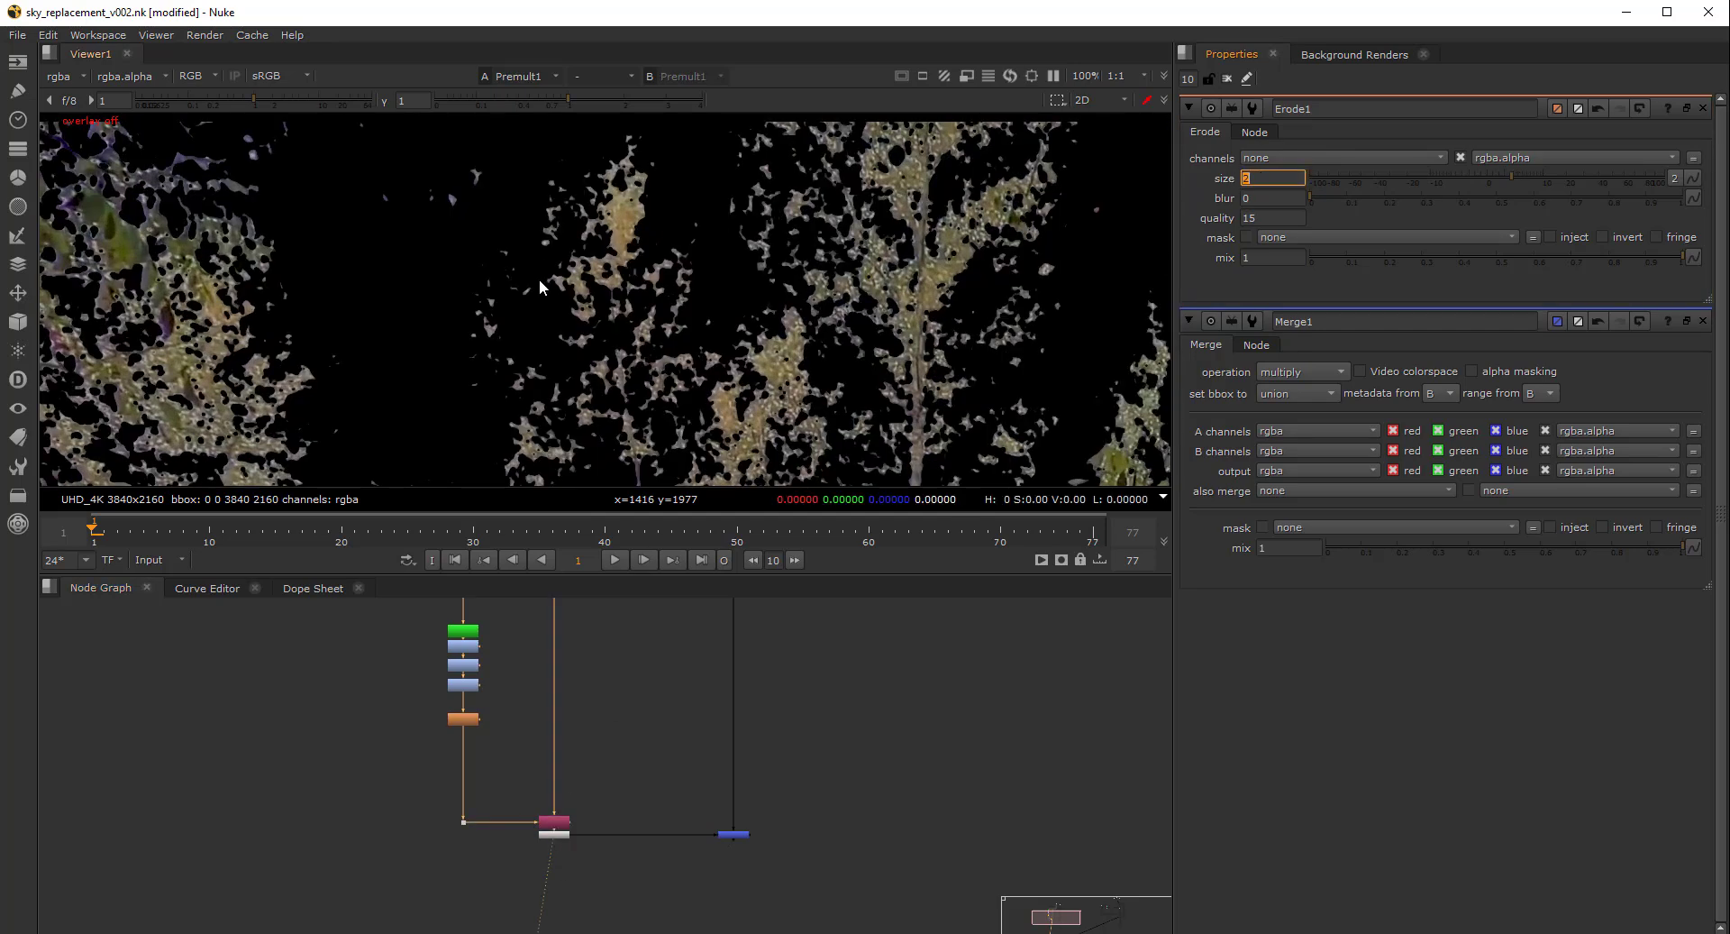
# Compare the over Merge with the multiply Merge to judge the eroded trees against the clouds
pyautogui.scroll(-5, 563, 276)
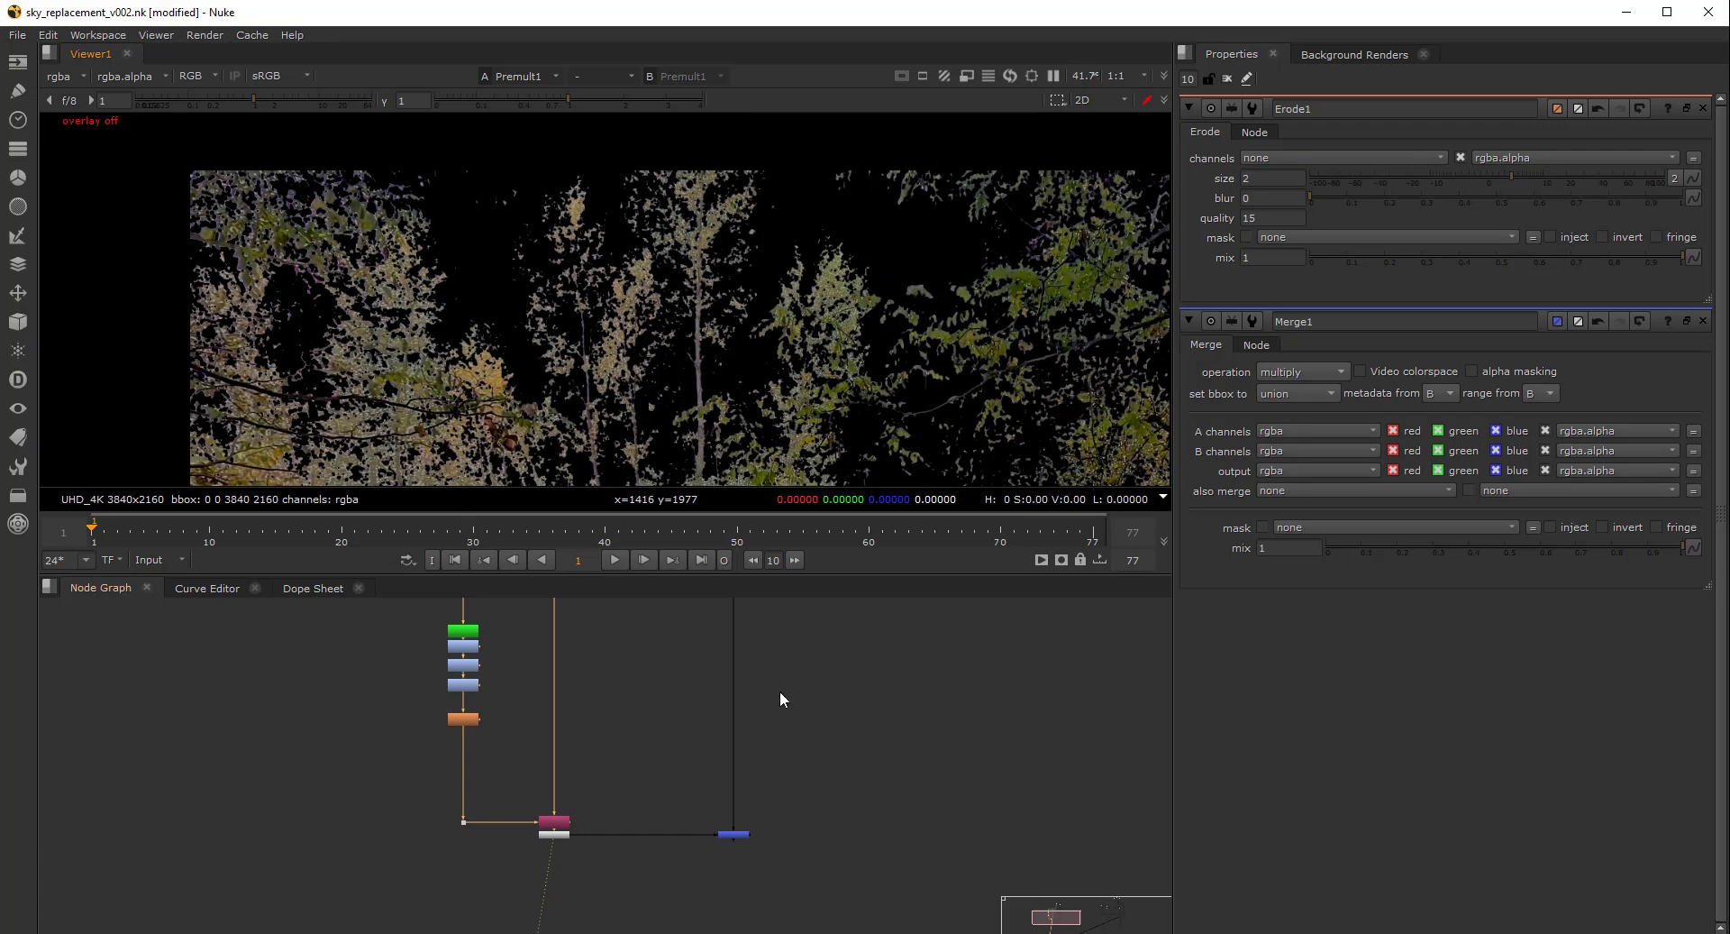
pyautogui.moveTo(764, 805); pyautogui.dragTo(712, 849)
pyautogui.press('1')
pyautogui.moveTo(761, 667); pyautogui.dragTo(733, 763, button='middle')
pyautogui.moveTo(730, 668); pyautogui.dragTo(686, 702)
pyautogui.press('1')
pyautogui.click(686, 702)
pyautogui.moveTo(760, 776); pyautogui.dragTo(694, 852)
pyautogui.press('1')
# Add a Blur node directly after the Erode and set its size to 3
pyautogui.scroll(3, 631, 167)
pyautogui.press('b')
pyautogui.click(1262, 177)
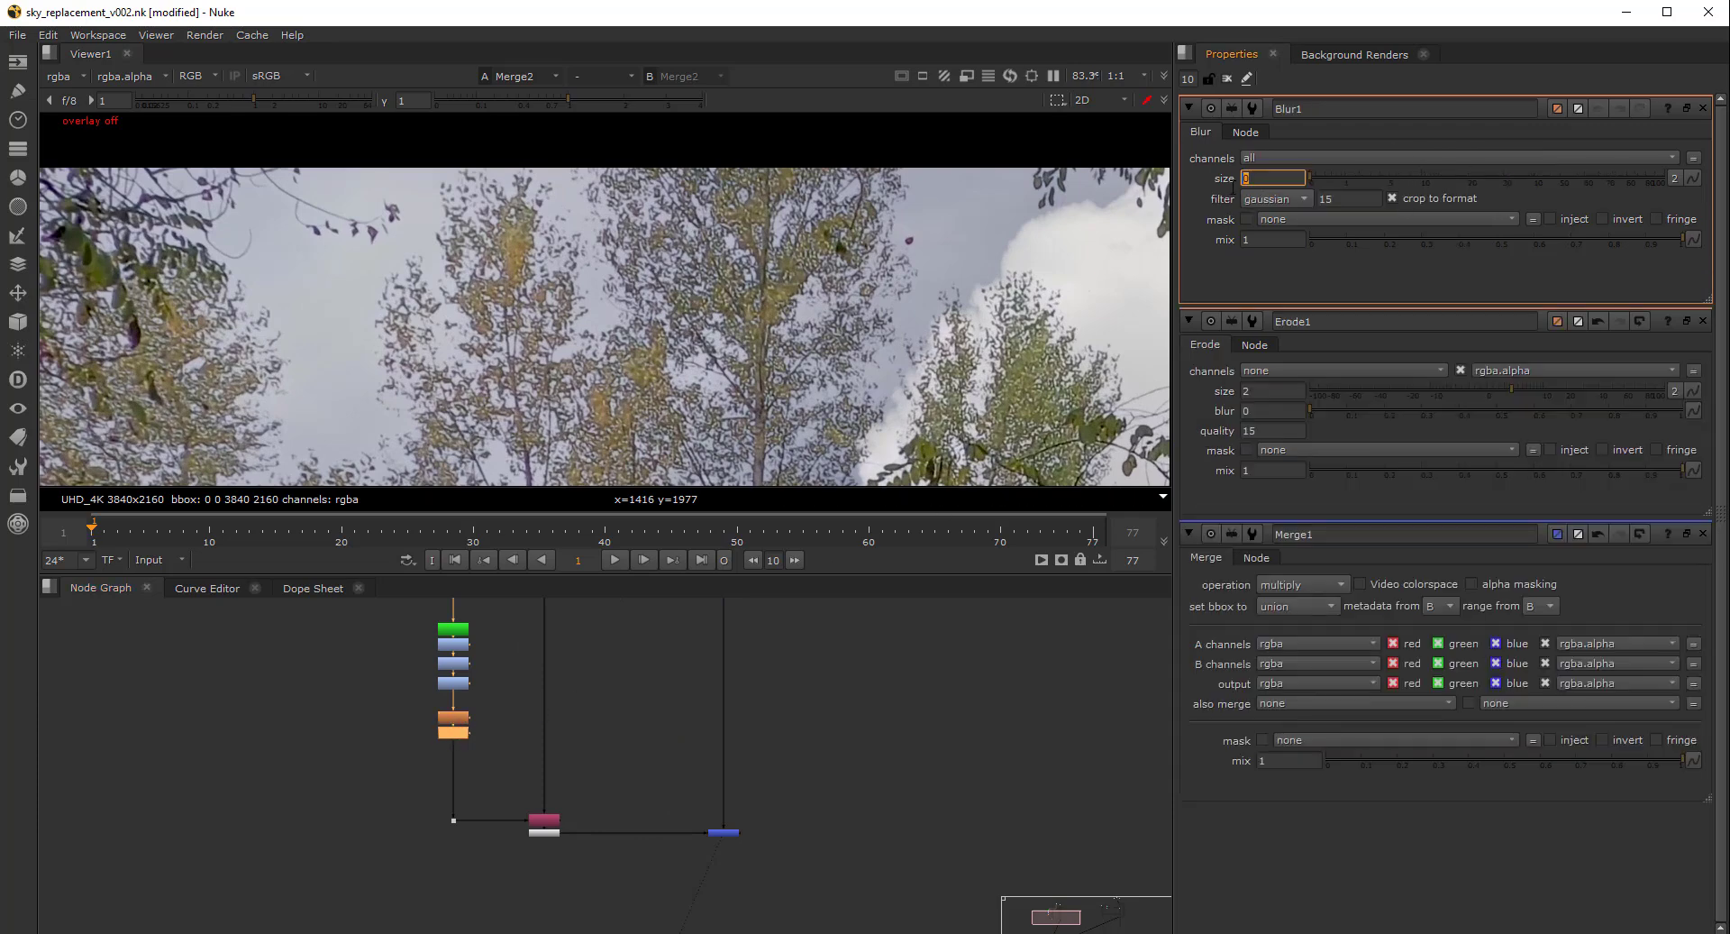
pyautogui.write('3')
pyautogui.press('Return')
pyautogui.scroll(-2, 750, 761)
pyautogui.scroll(-2, 671, 388)
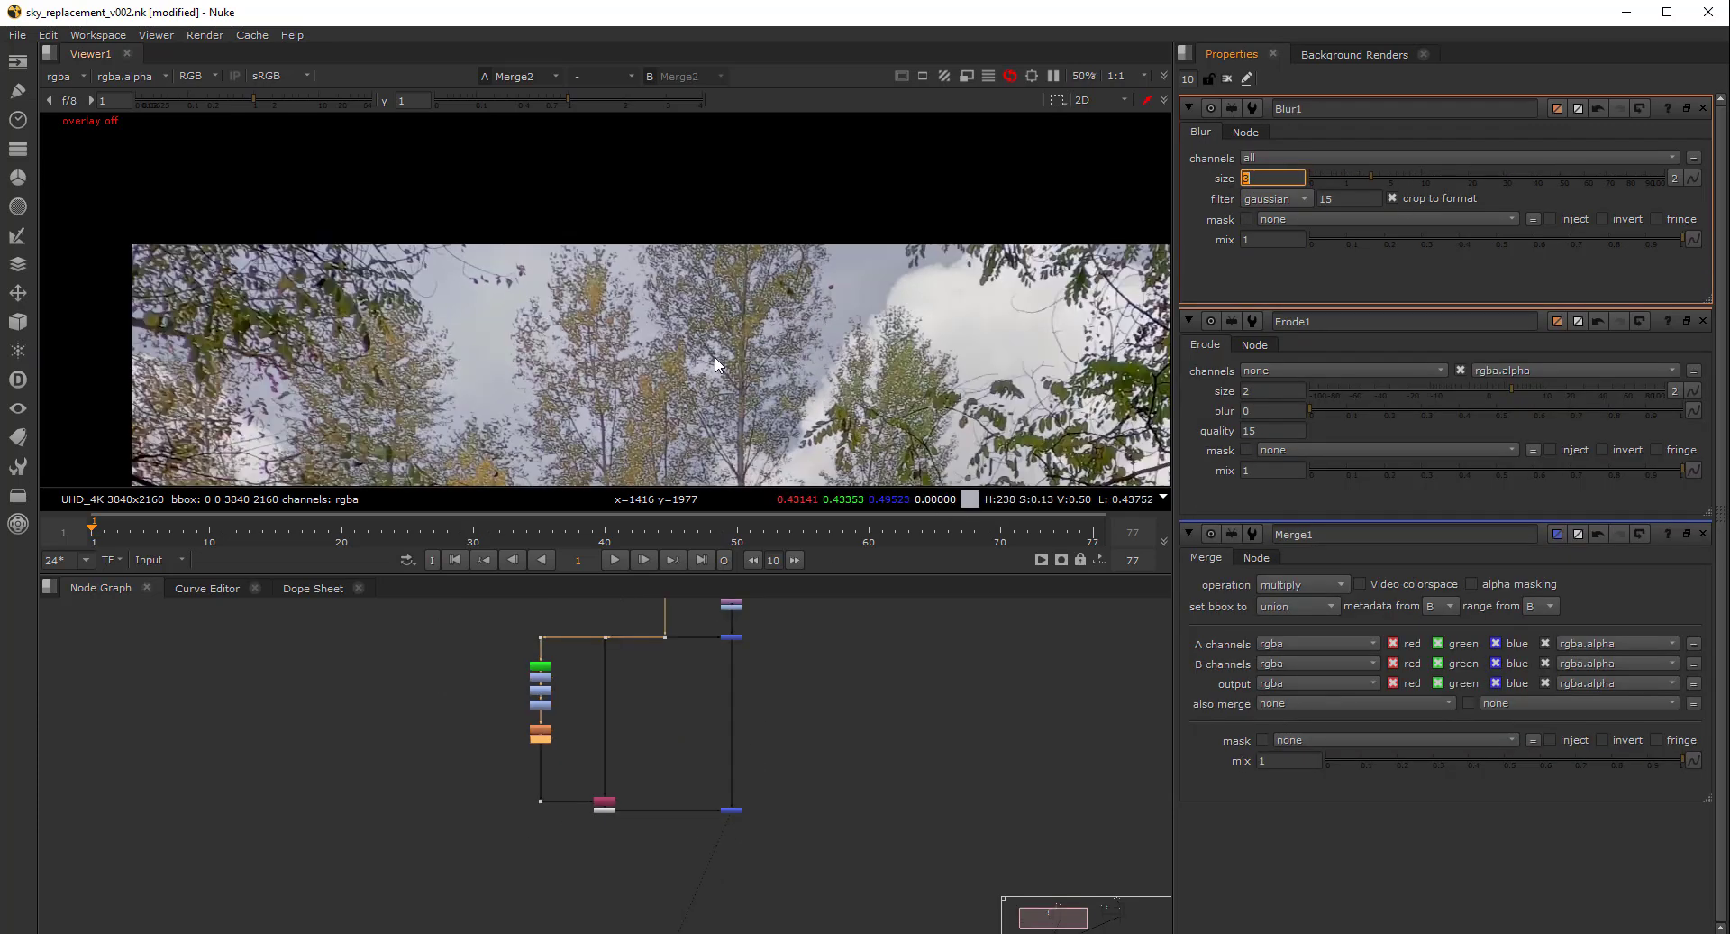
# View the Premult and the over Merge in turn and examine the softened matte around the trees
pyautogui.click(760, 704)
pyautogui.moveTo(784, 736); pyautogui.dragTo(758, 791, button='middle')
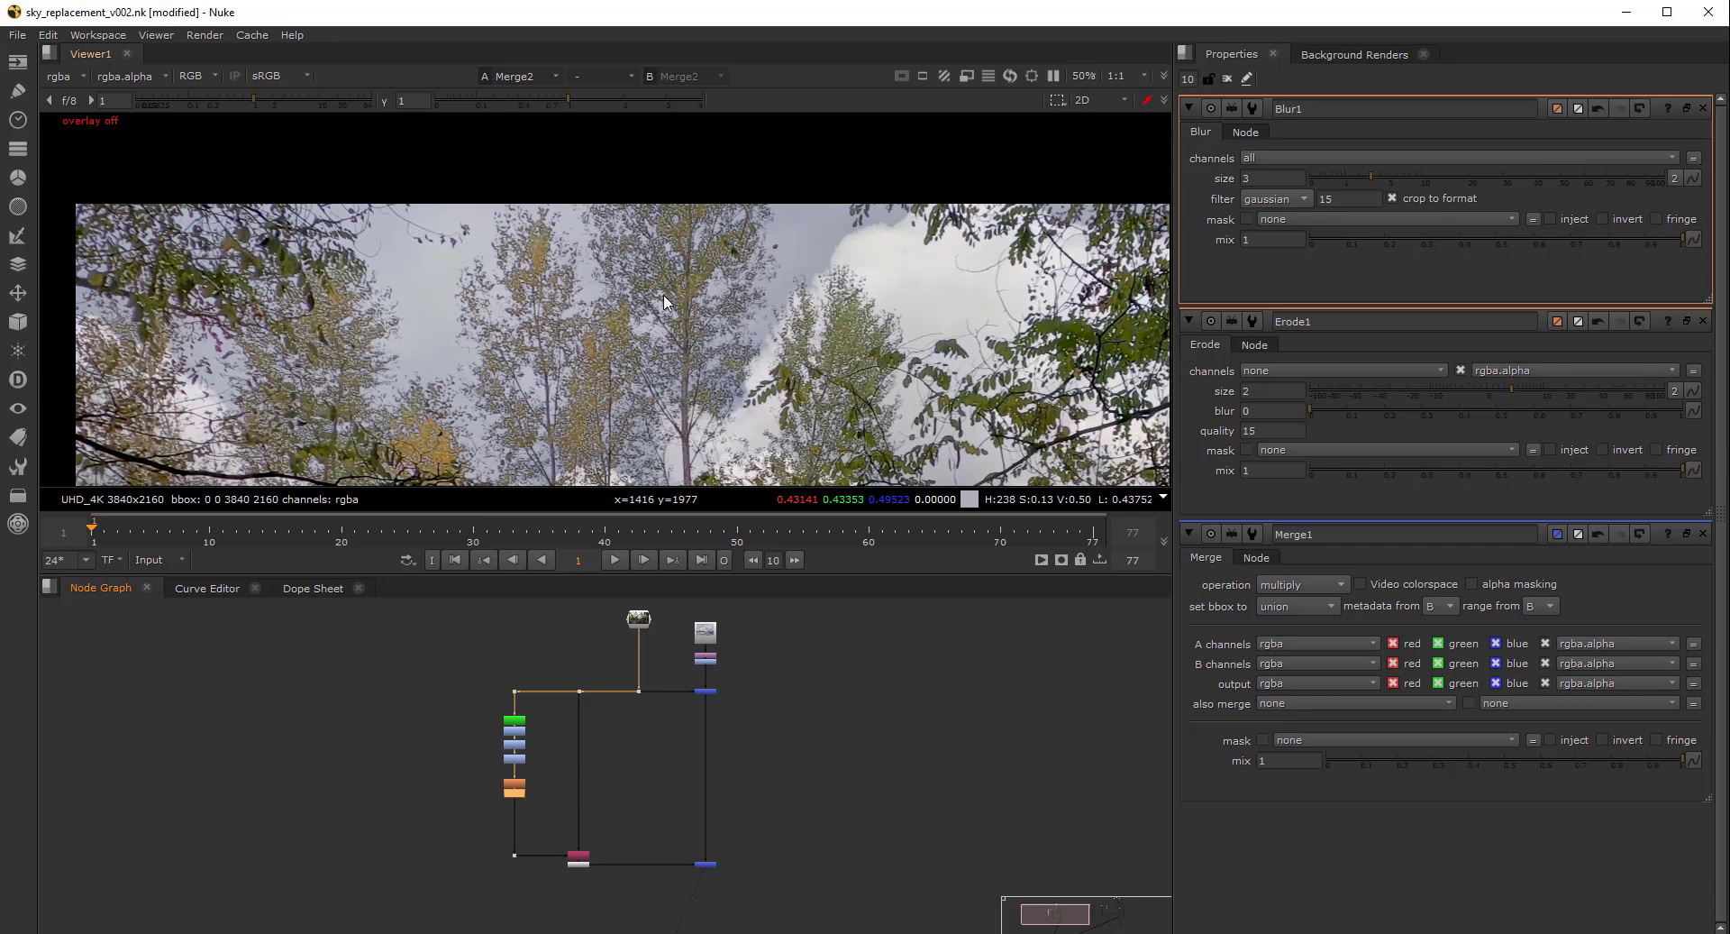
pyautogui.scroll(5, 665, 302)
pyautogui.click(582, 862)
pyautogui.press('1')
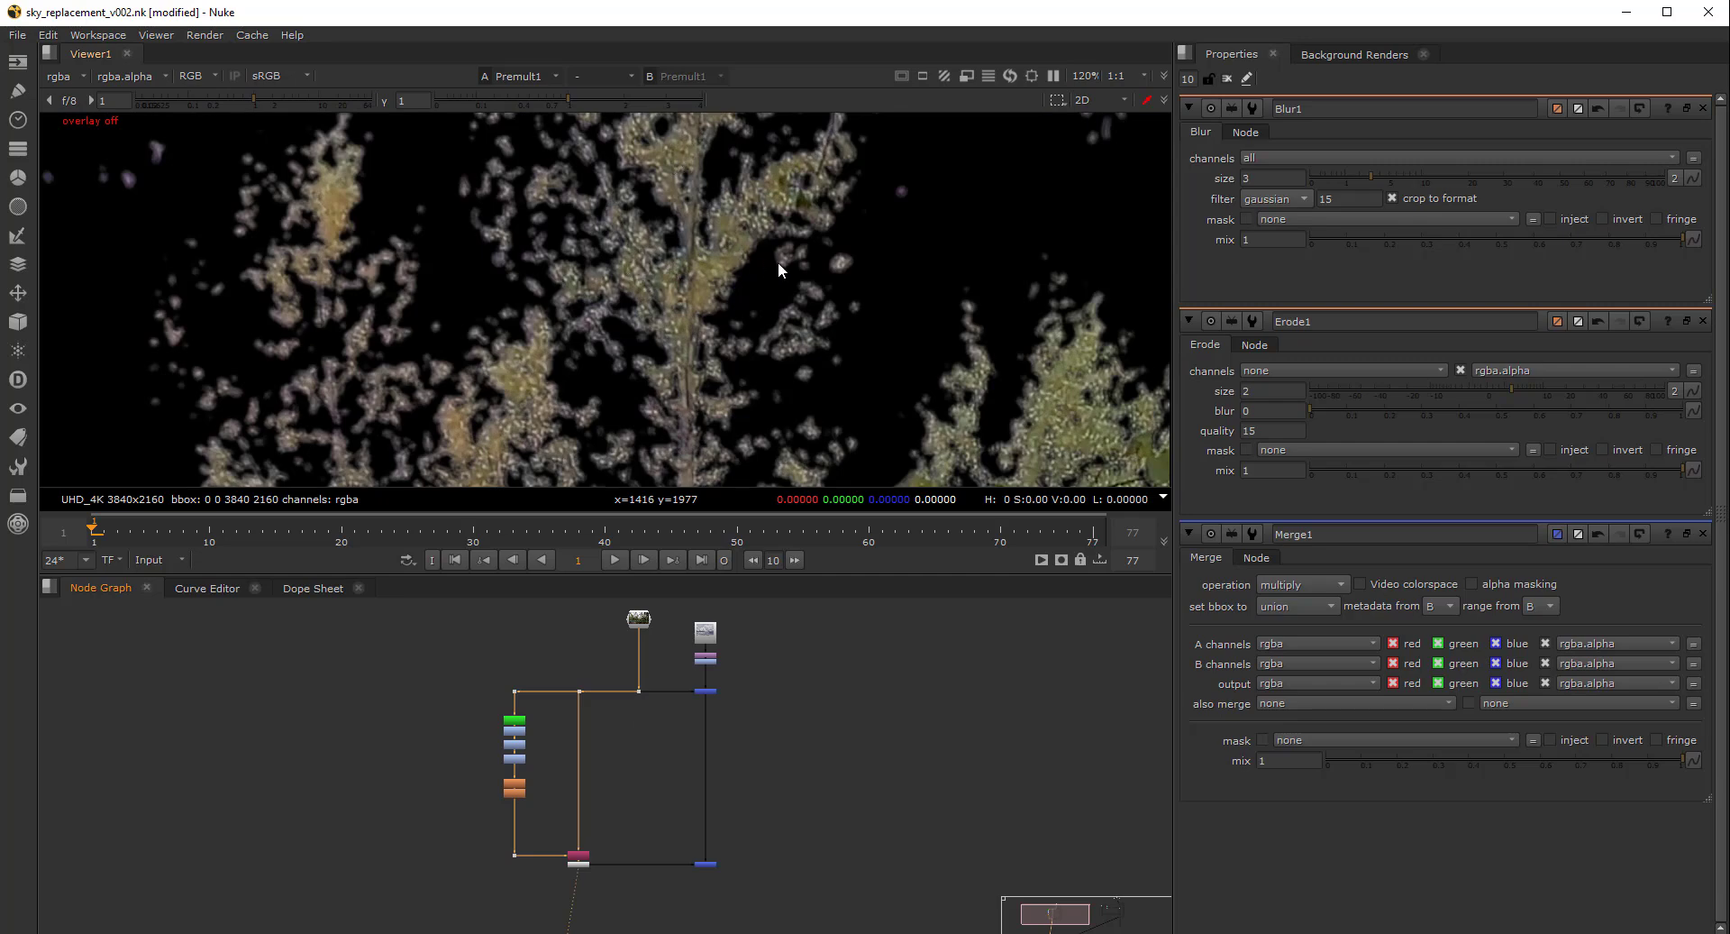
pyautogui.scroll(-4, 770, 269)
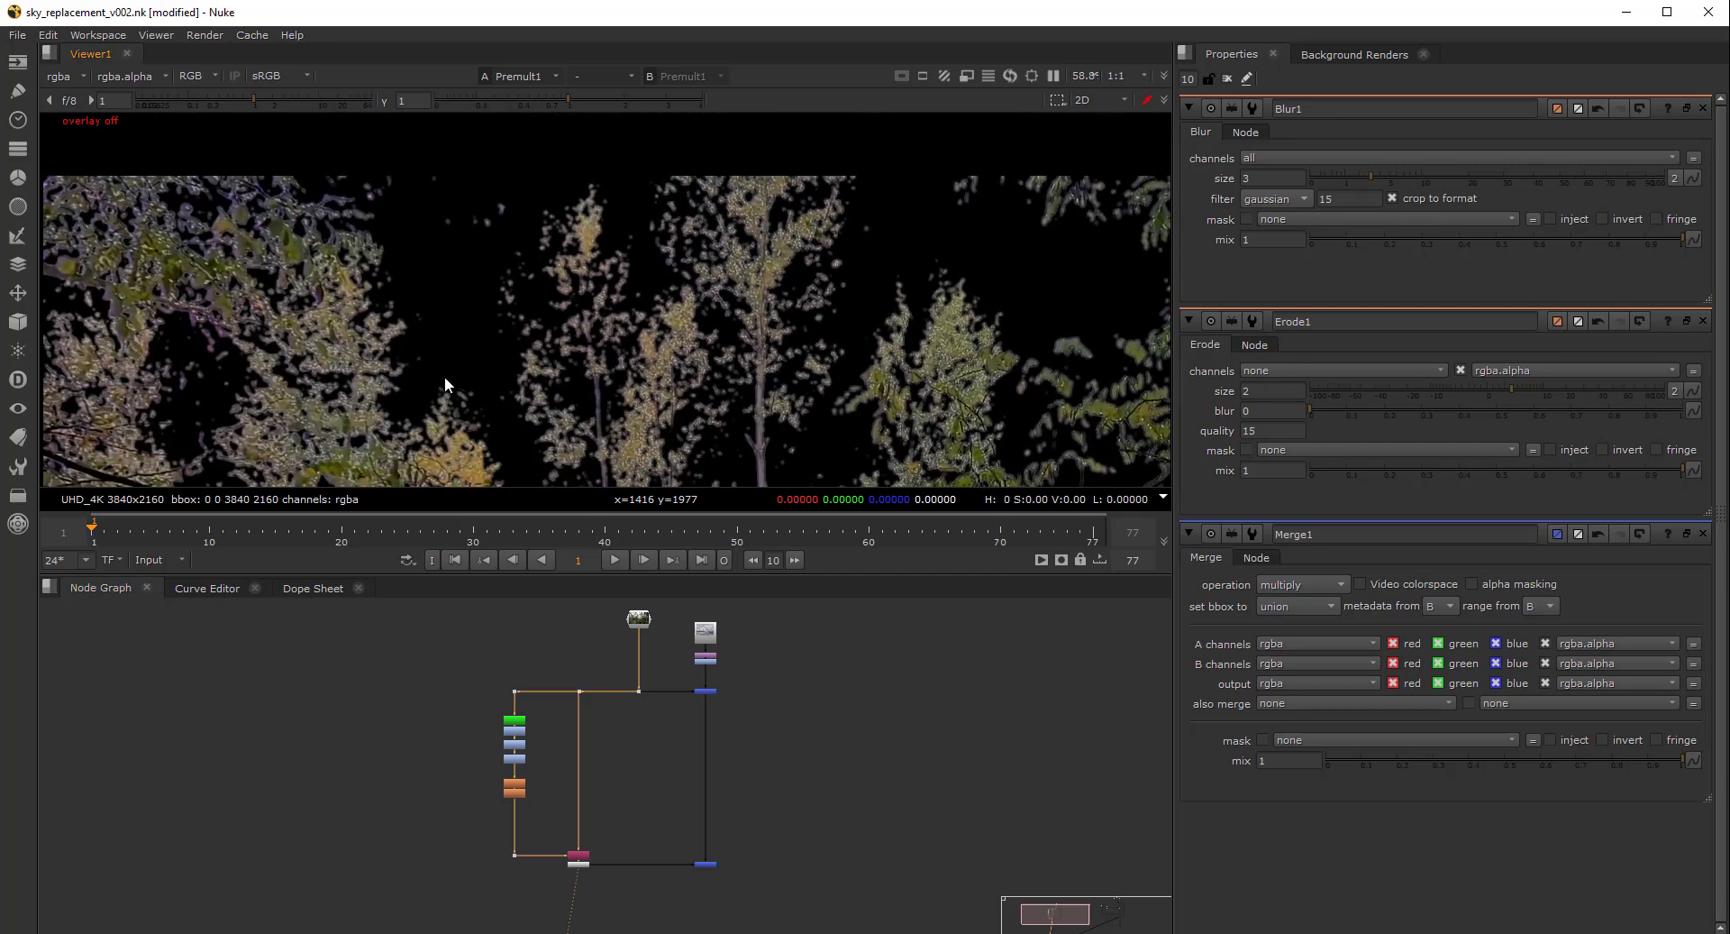
pyautogui.moveTo(719, 816); pyautogui.dragTo(696, 882)
pyautogui.press('1')
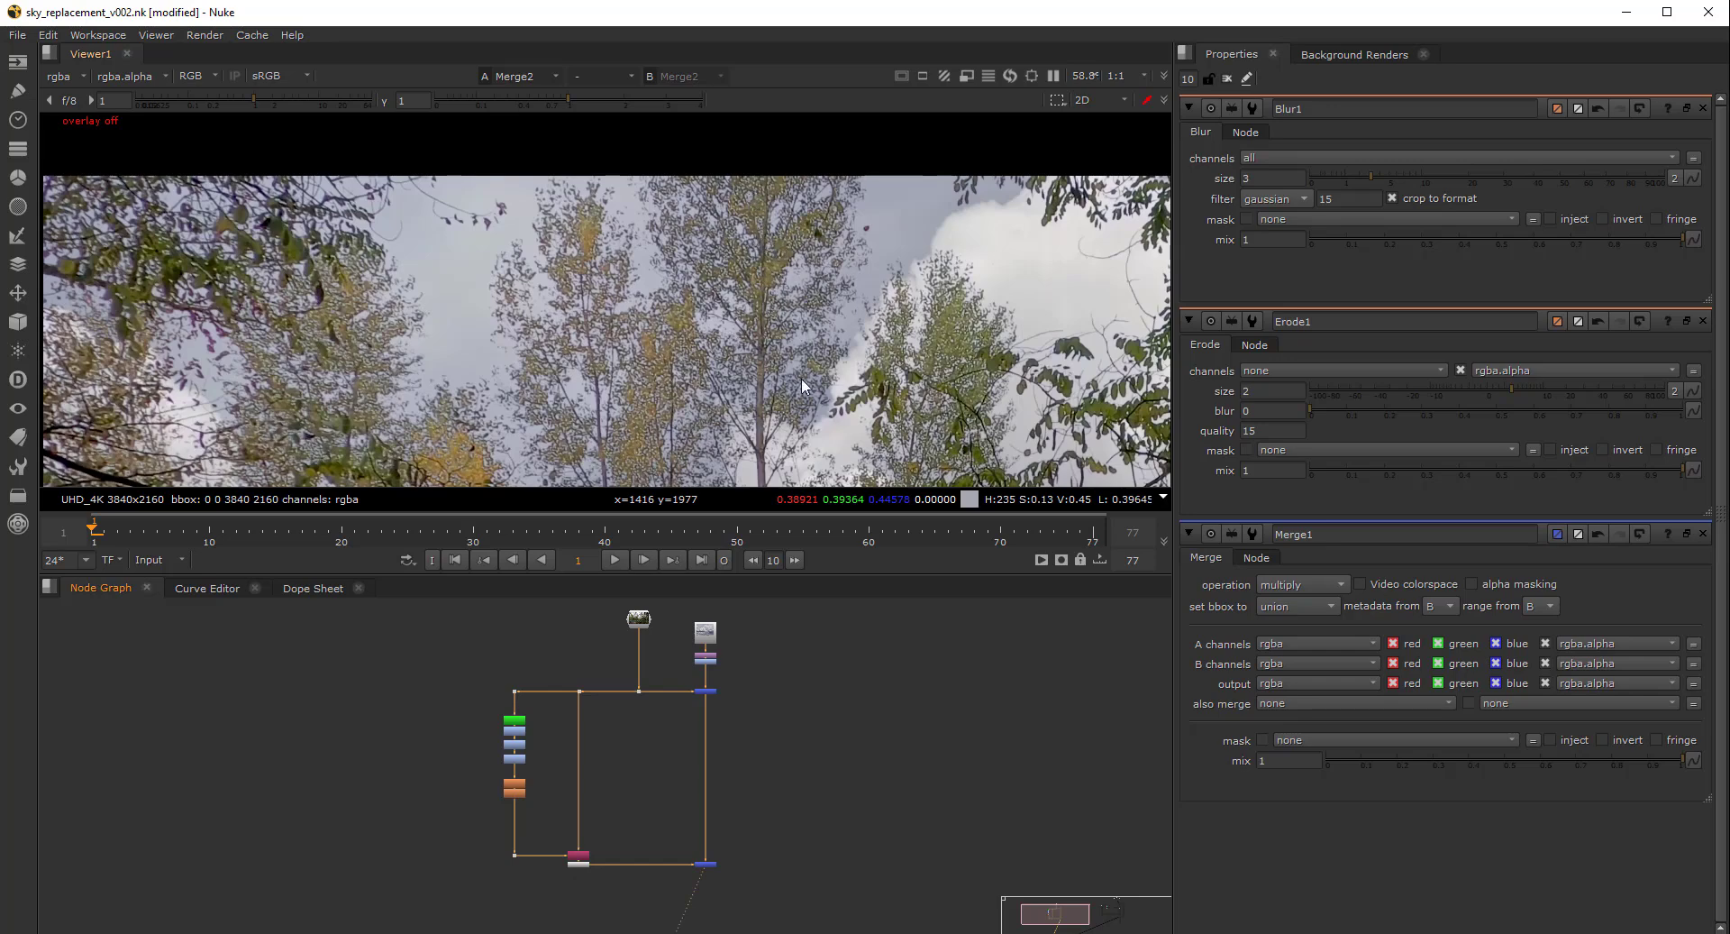
pyautogui.scroll(-2, 900, 766)
pyautogui.moveTo(888, 762); pyautogui.dragTo(588, 797, button='middle')
pyautogui.moveTo(487, 758); pyautogui.dragTo(721, 688, button='middle')
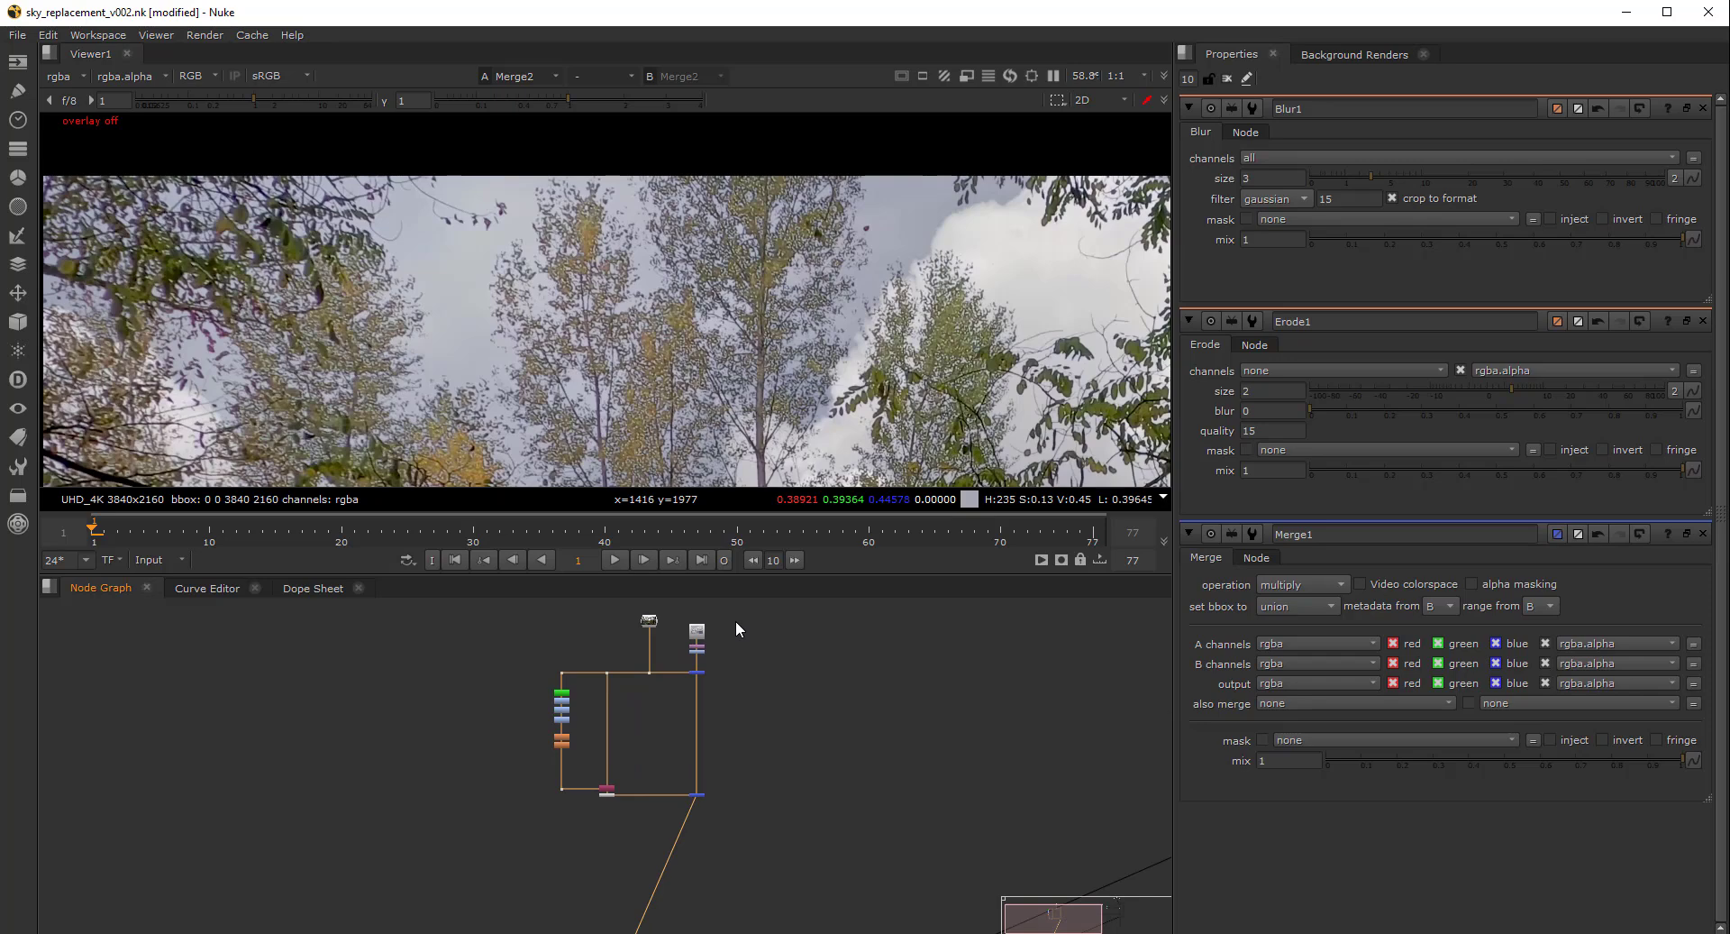
# Delete the multiply Merge, along with the Erode and Blur nodes on the alpha branch
pyautogui.scroll(2, 683, 730)
pyautogui.click(698, 651)
pyautogui.moveTo(755, 692)
pyautogui.mouseDown(button='middle')
pyautogui.moveTo(755, 767)
pyautogui.moveTo(715, 699)
pyautogui.moveTo(728, 688)
pyautogui.mouseUp(button='middle')
pyautogui.press('Delete')
pyautogui.moveTo(571, 760); pyautogui.dragTo(528, 818)
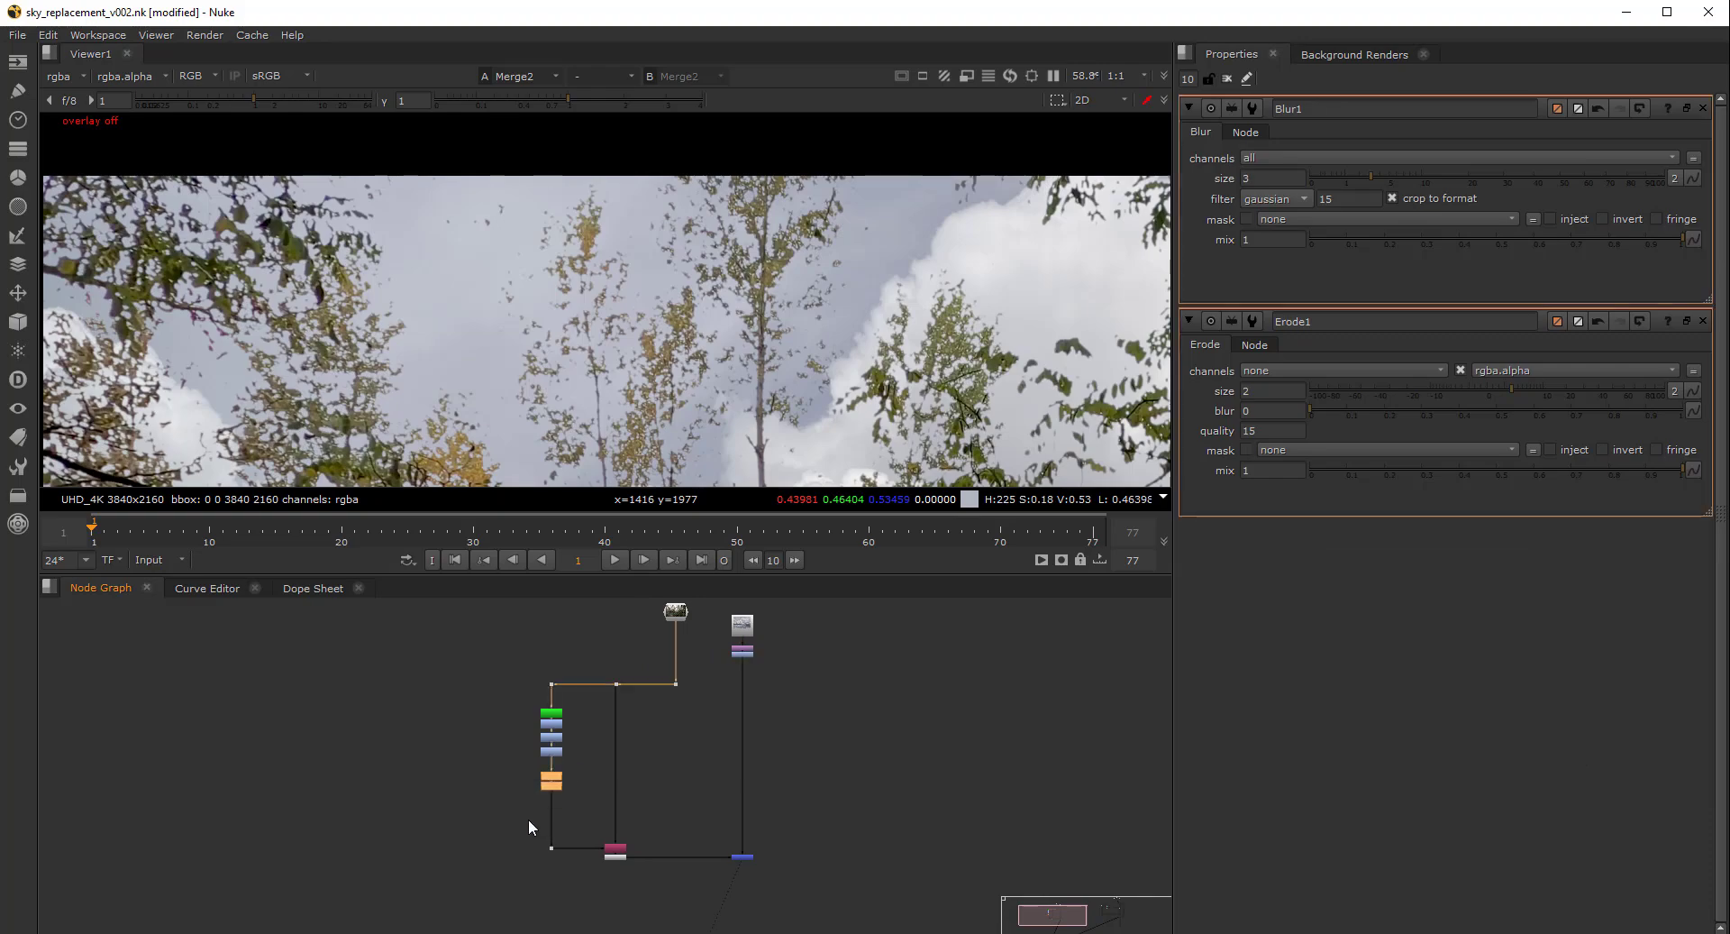
pyautogui.press('Delete')
# View the alpha channel of the last Grade and of the over Merge to check the tree matte
pyautogui.scroll(3, 615, 750)
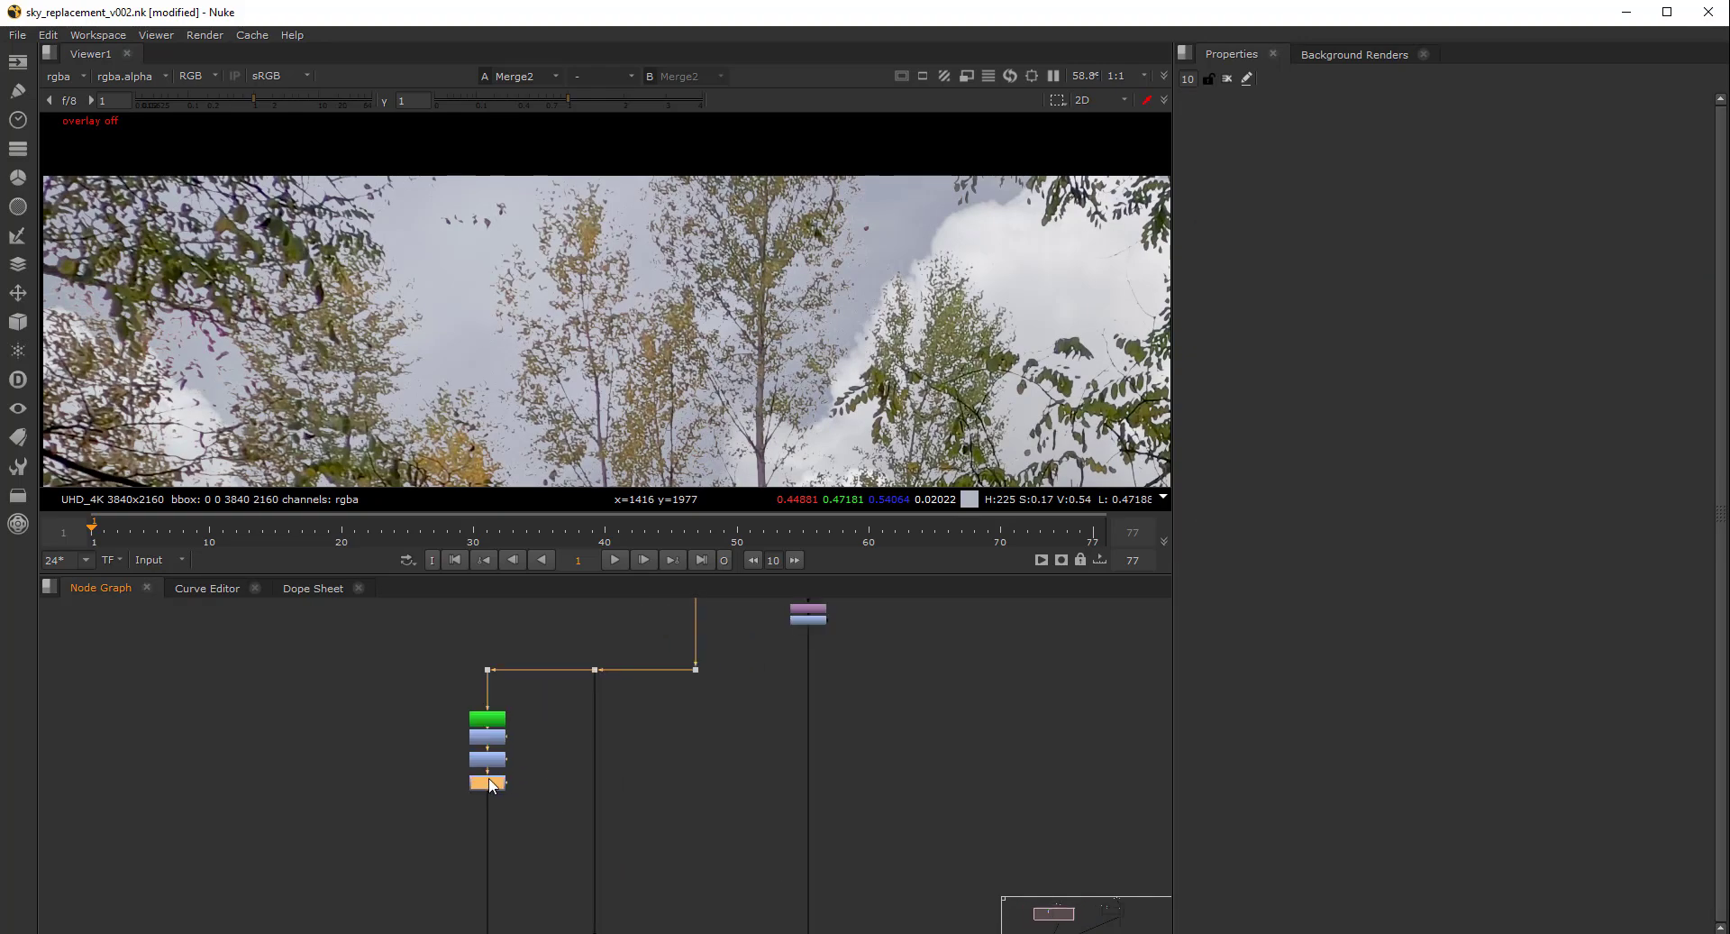
pyautogui.scroll(2, 488, 782)
pyautogui.press('1')
pyautogui.press('a')
pyautogui.scroll(-2, 659, 266)
pyautogui.scroll(-2, 606, 667)
pyautogui.moveTo(647, 917); pyautogui.dragTo(619, 839, button='middle')
pyautogui.moveTo(851, 832); pyautogui.dragTo(765, 889)
pyautogui.press('1')
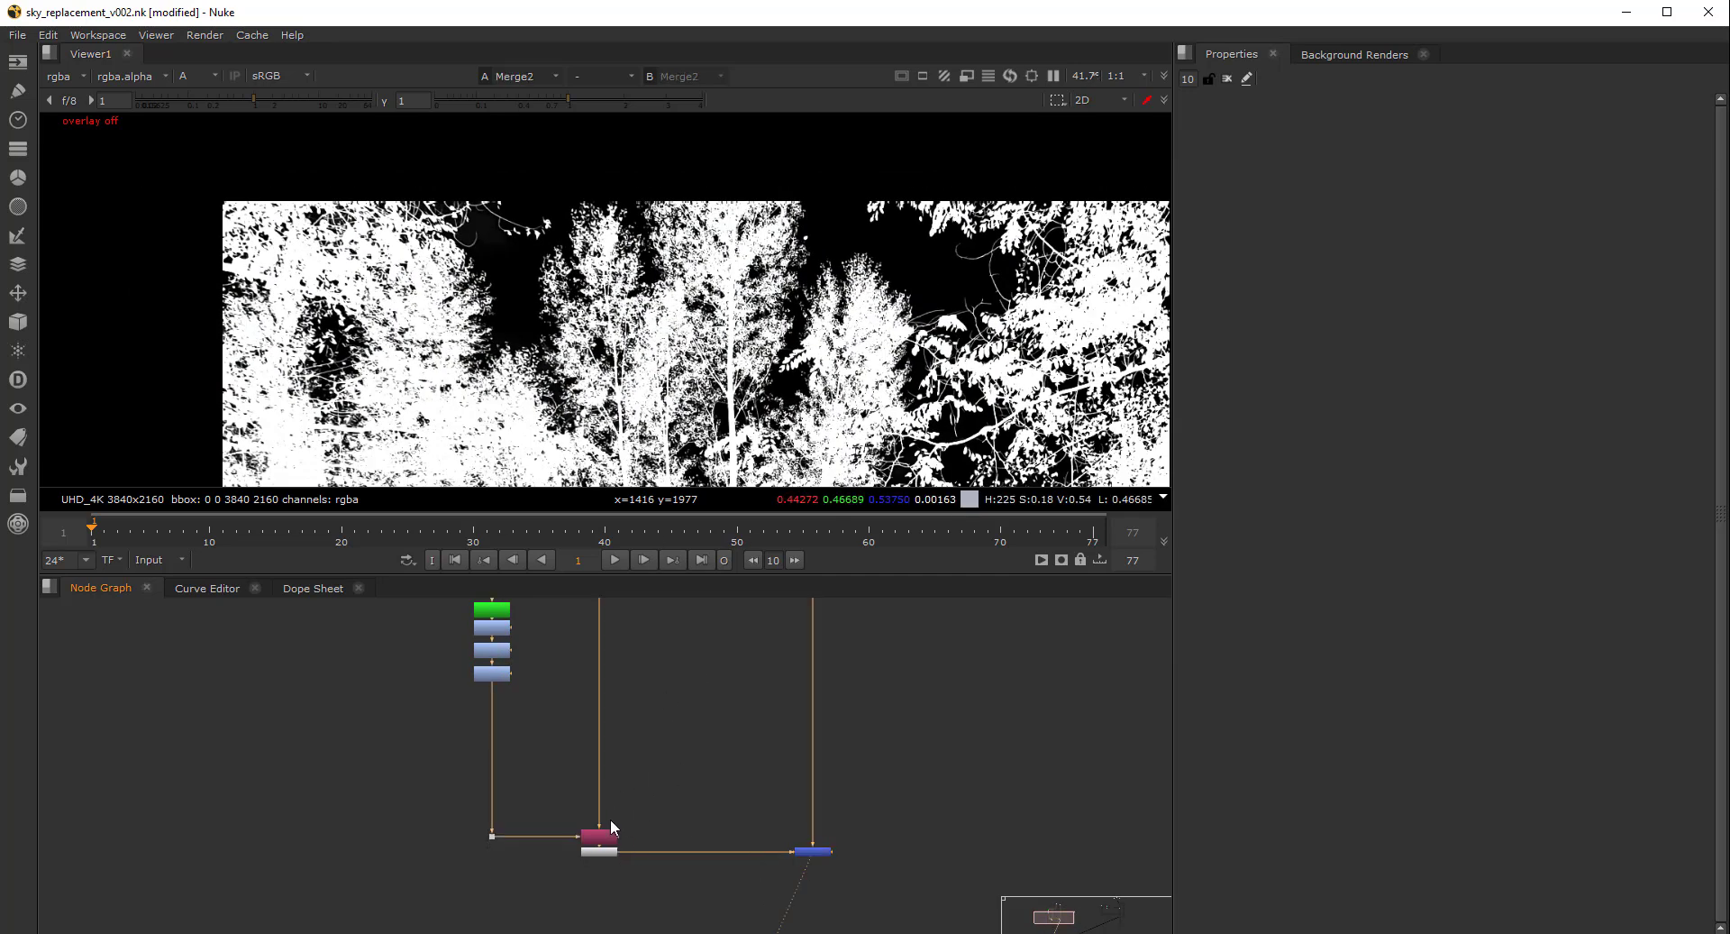
# Return the viewer to full colour and compare the Premult with the over Merge close up
pyautogui.click(609, 851)
pyautogui.press('a')
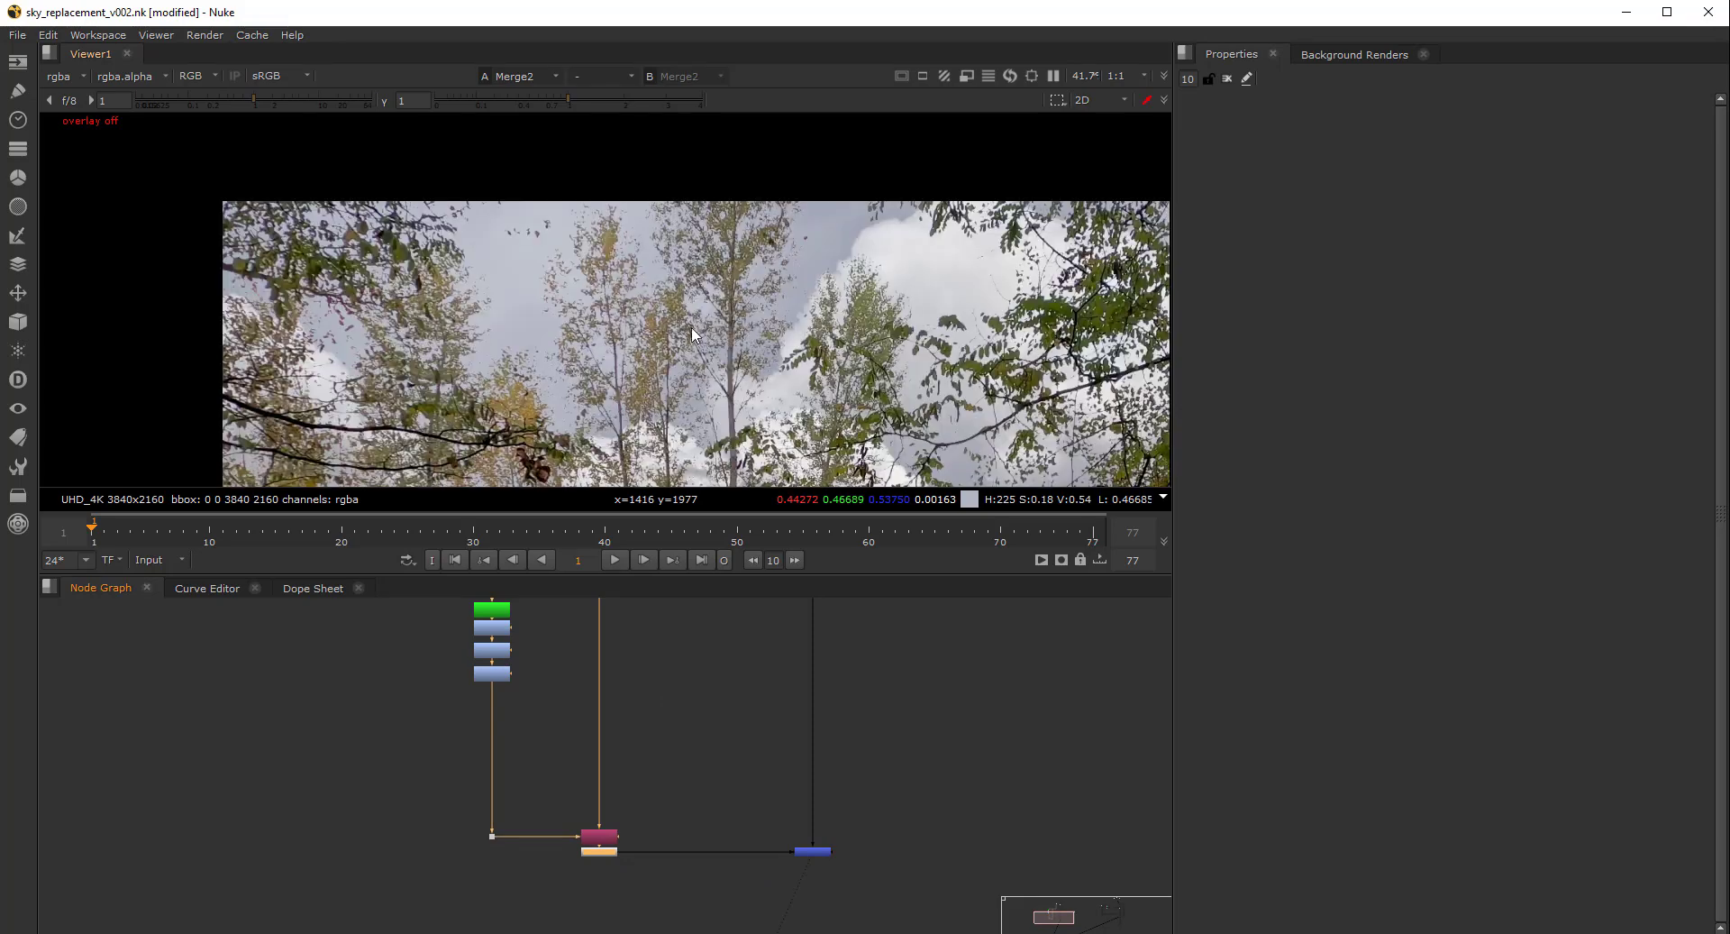
pyautogui.press('1')
pyautogui.click(659, 812)
pyautogui.hotkey('ctrl', '1')
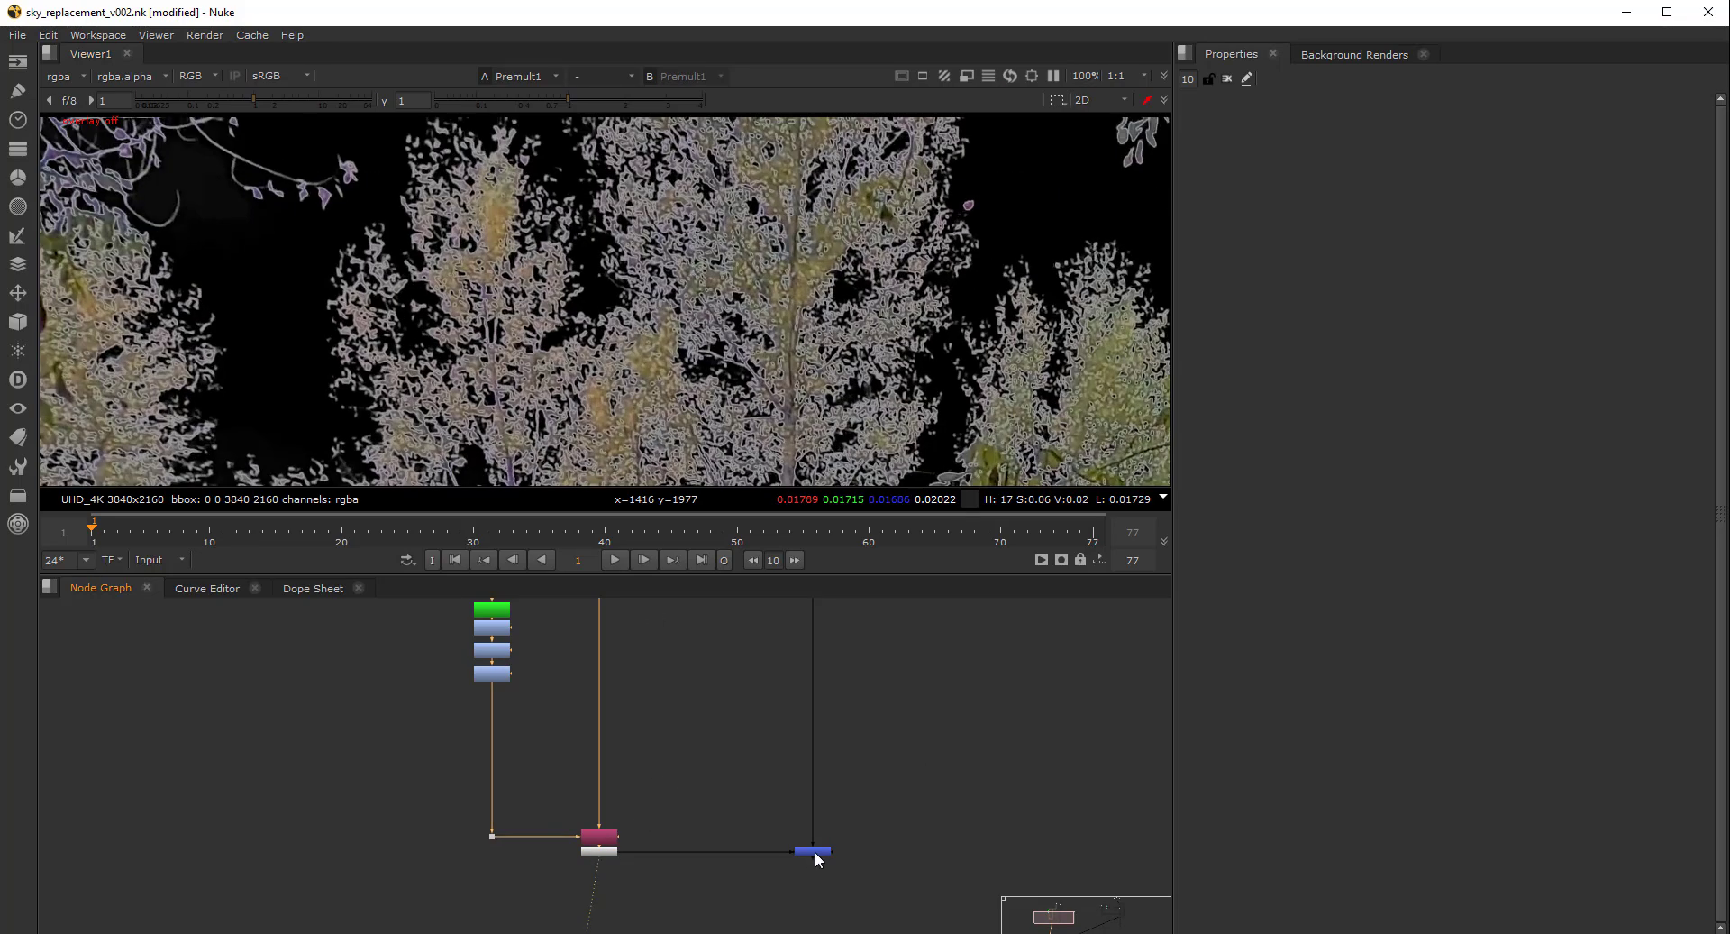
pyautogui.press('2')
# Insert a Grade node into the plate's colour branch that feeds the Copy
pyautogui.moveTo(722, 667); pyautogui.dragTo(647, 823, button='middle')
pyautogui.press('g')
pyautogui.moveTo(640, 827); pyautogui.dragTo(613, 843)
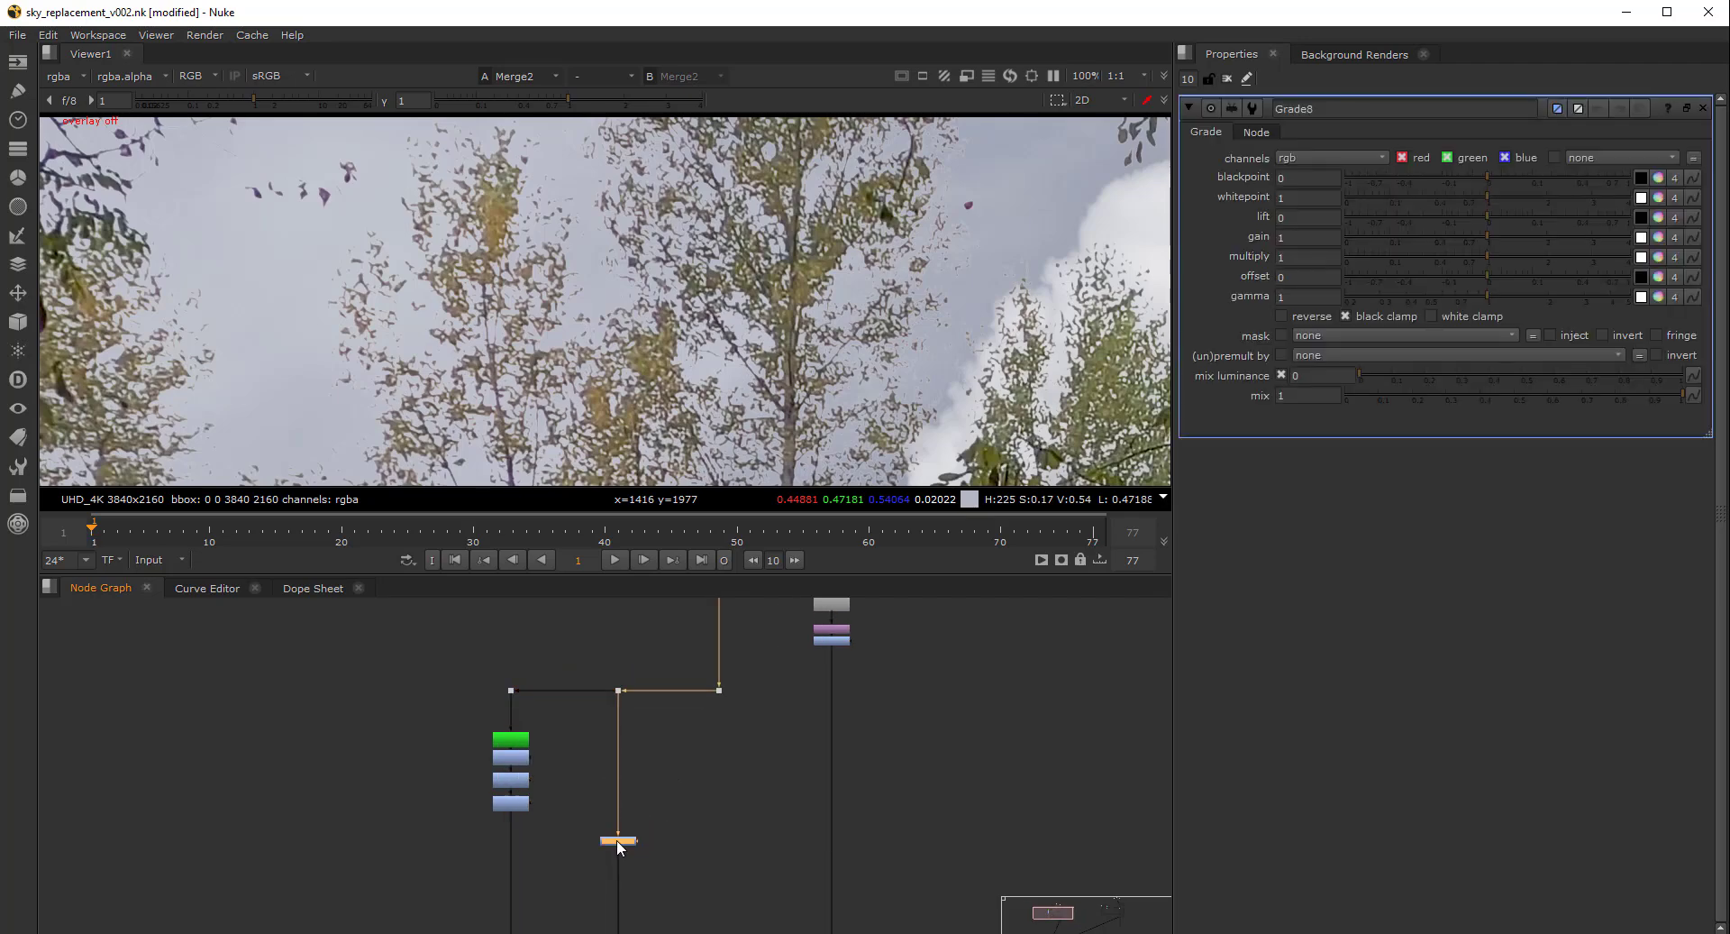
# Move the luminance-key branch farther away from the plate's colour branch to make room between them
pyautogui.moveTo(668, 792); pyautogui.dragTo(708, 726, button='middle')
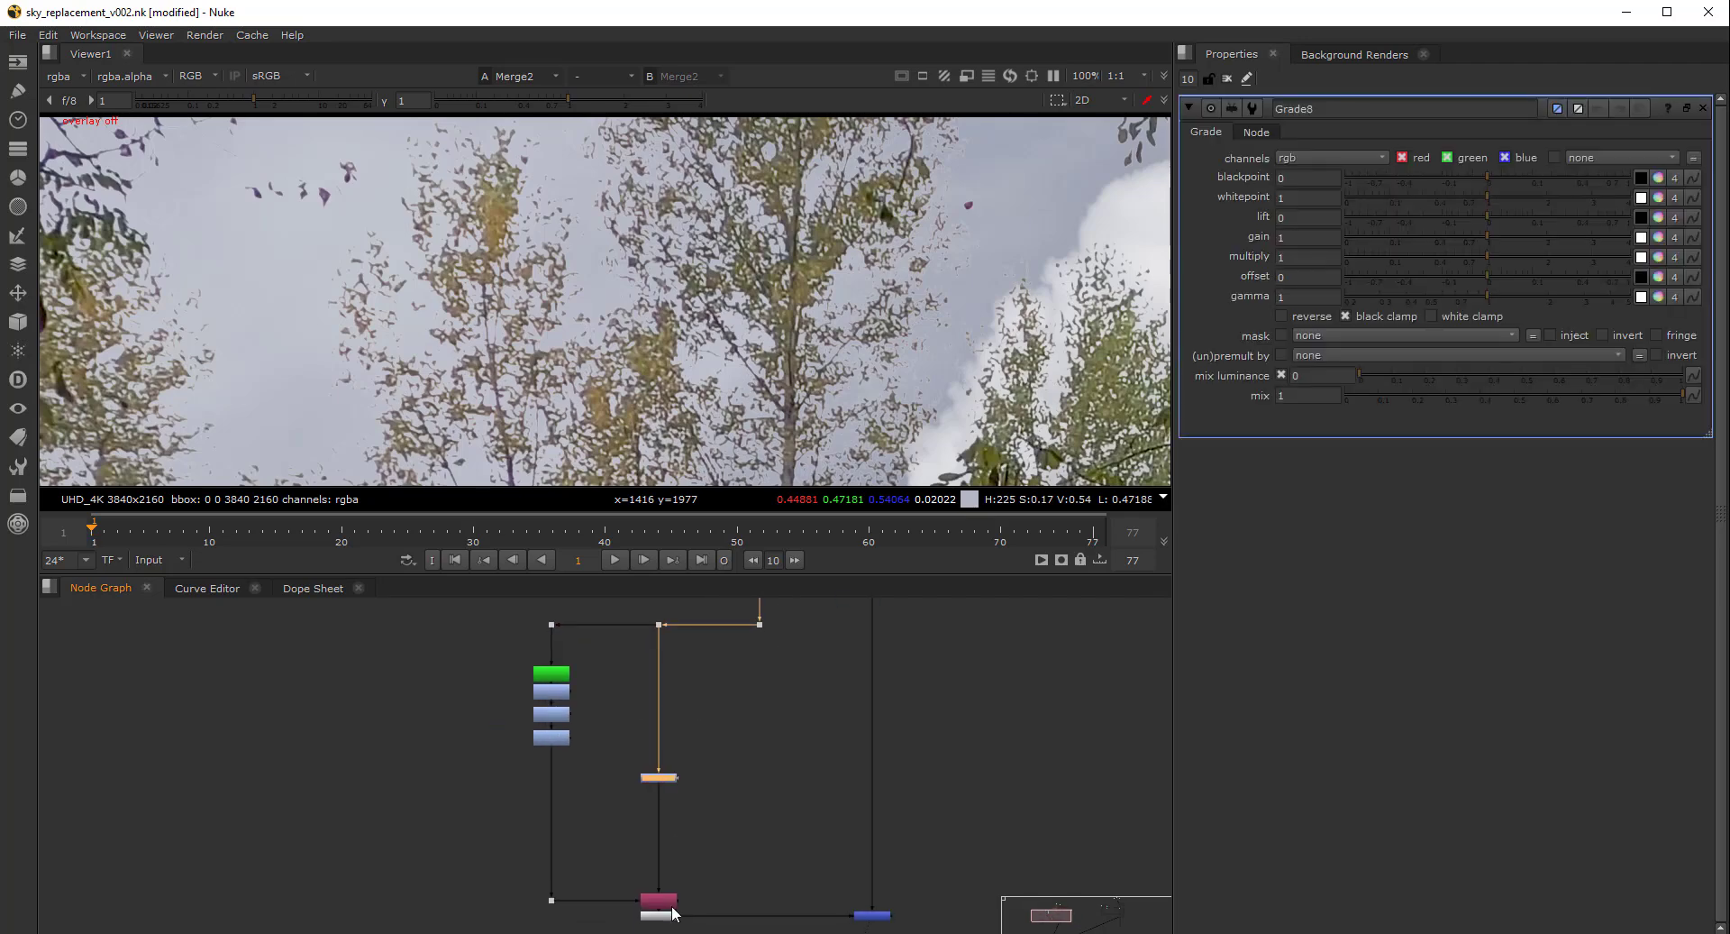
pyautogui.moveTo(686, 848); pyautogui.dragTo(693, 797, button='middle')
pyautogui.scroll(3, 590, 705)
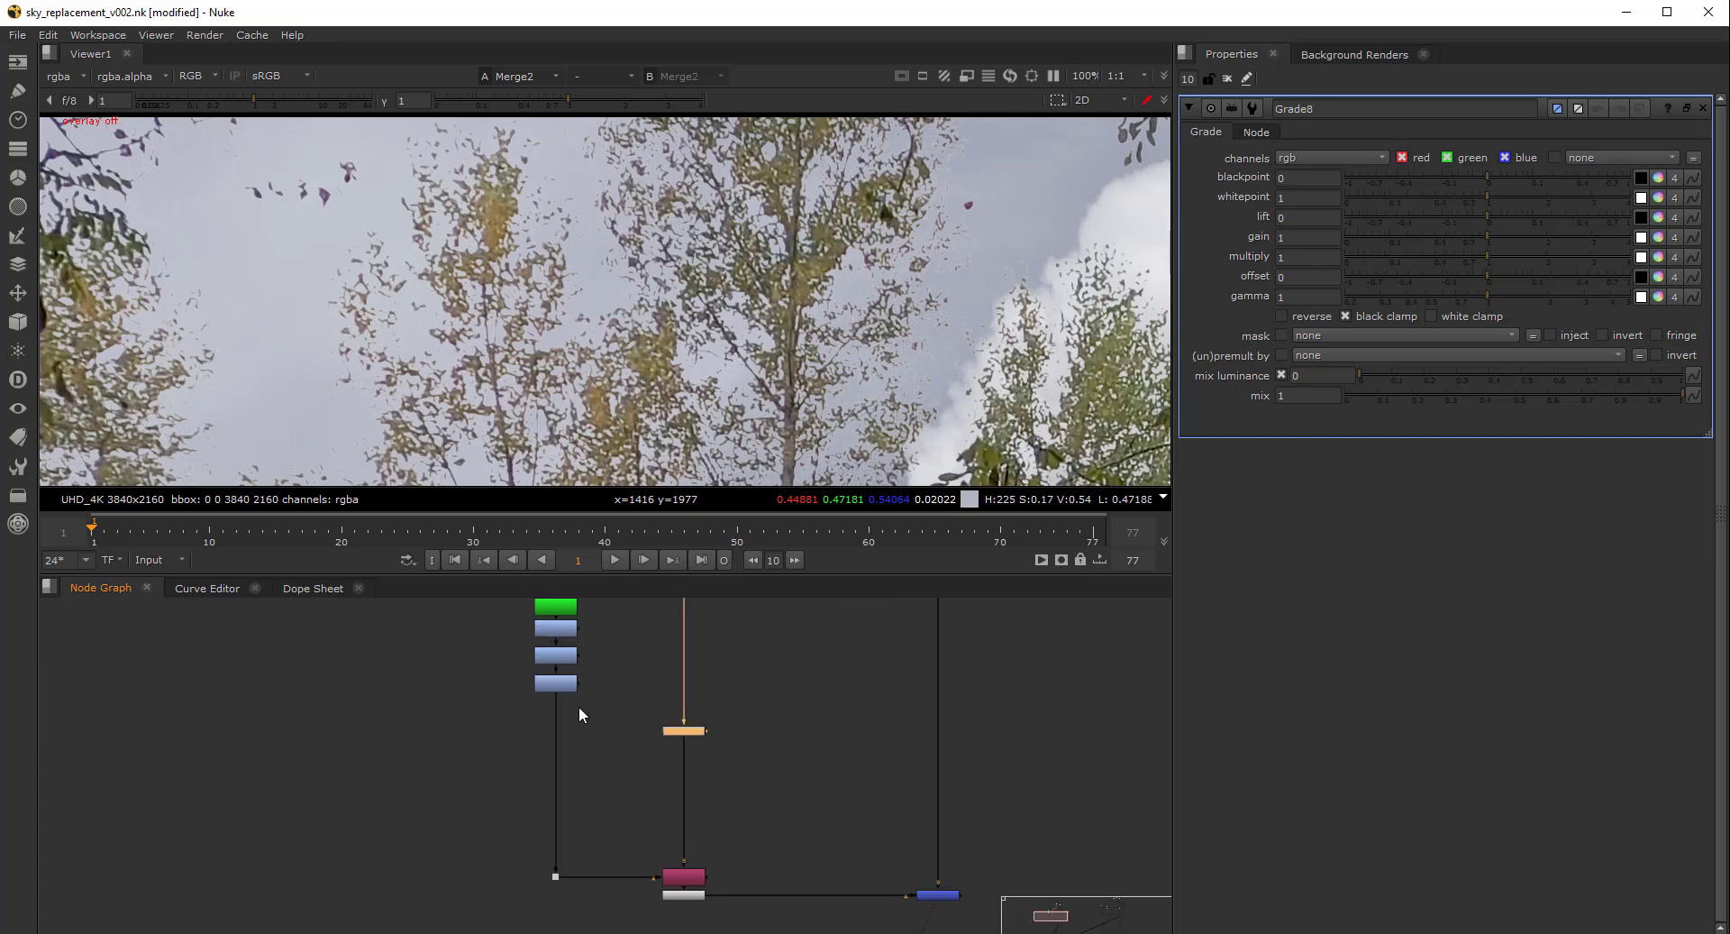
pyautogui.click(555, 690)
pyautogui.scroll(-3, 560, 703)
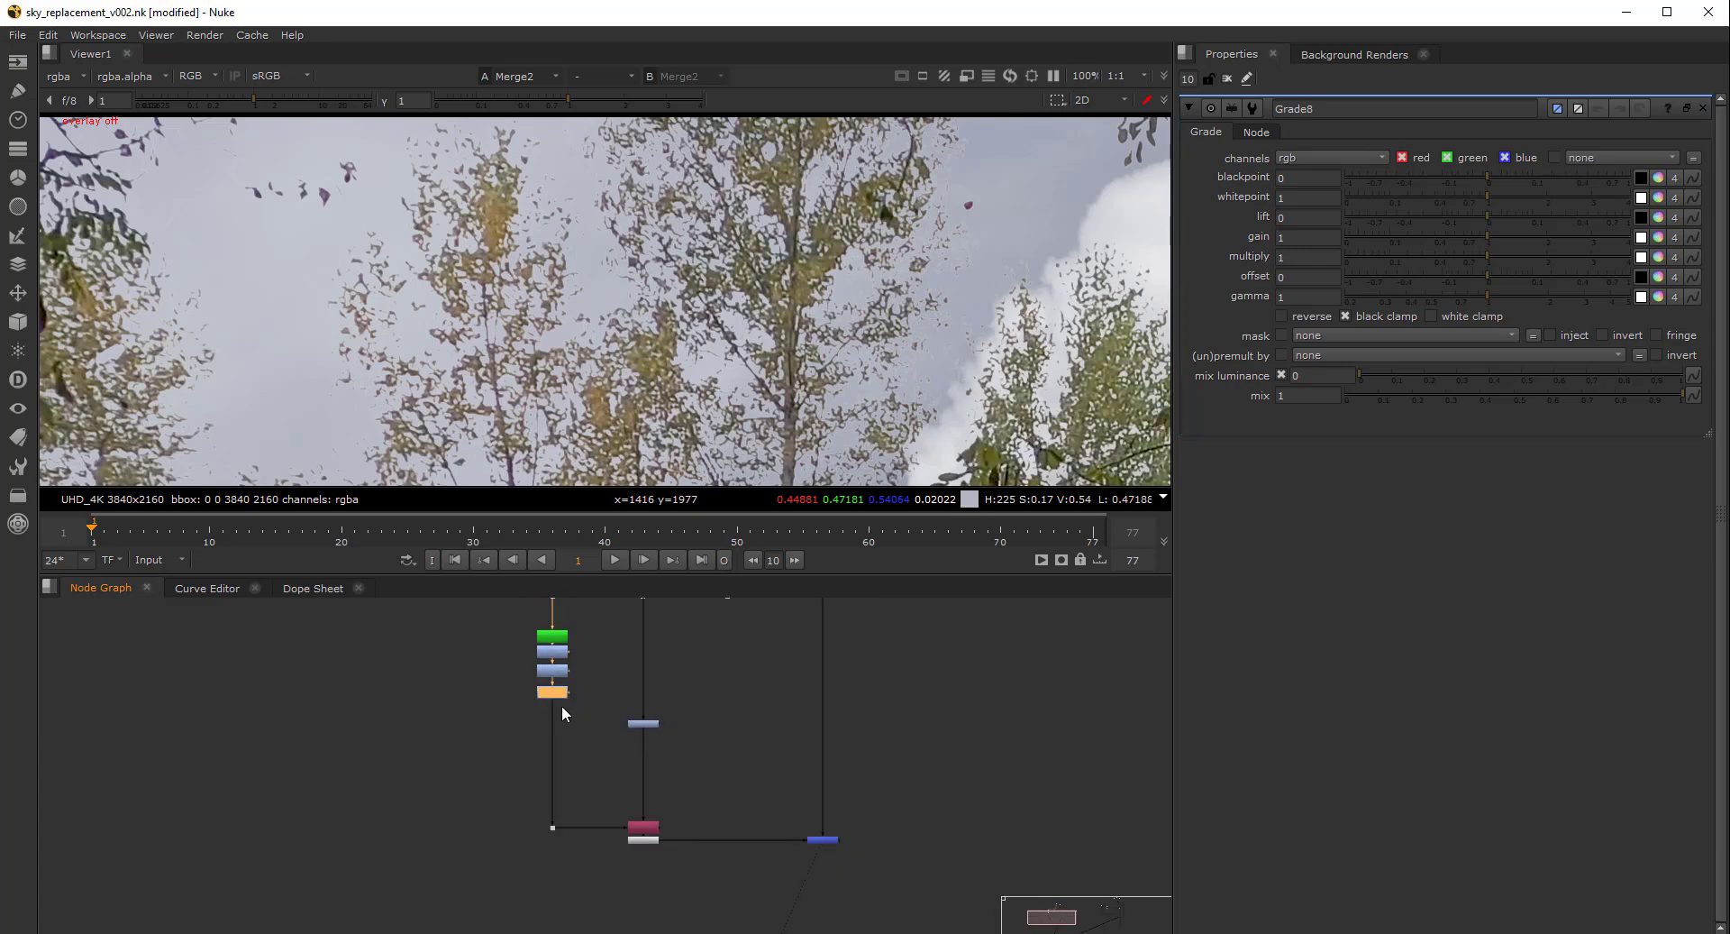
pyautogui.moveTo(554, 649); pyautogui.dragTo(591, 692, button='middle')
pyautogui.moveTo(551, 618); pyautogui.dragTo(518, 740)
pyautogui.moveTo(591, 874); pyautogui.dragTo(533, 873)
# Connect the mask input of the new colour-branch Grade to the last Grade of the alpha branch
pyautogui.scroll(3, 560, 744)
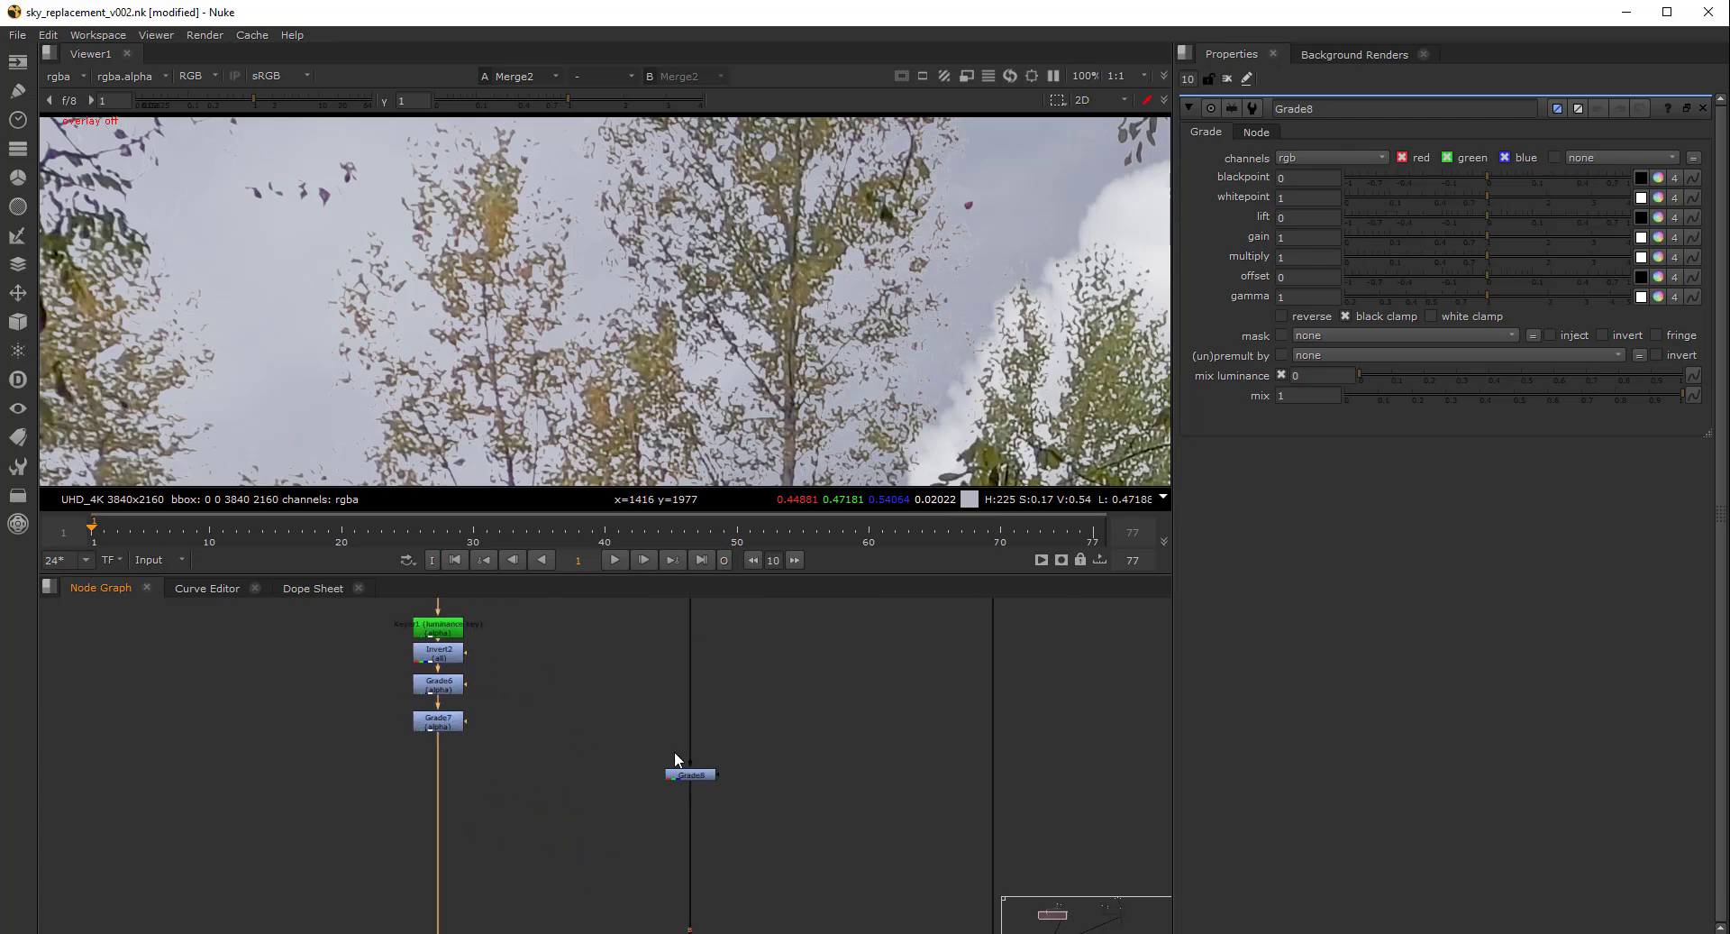
pyautogui.moveTo(718, 775); pyautogui.dragTo(456, 721)
pyautogui.moveTo(669, 783); pyautogui.dragTo(667, 751, button='middle')
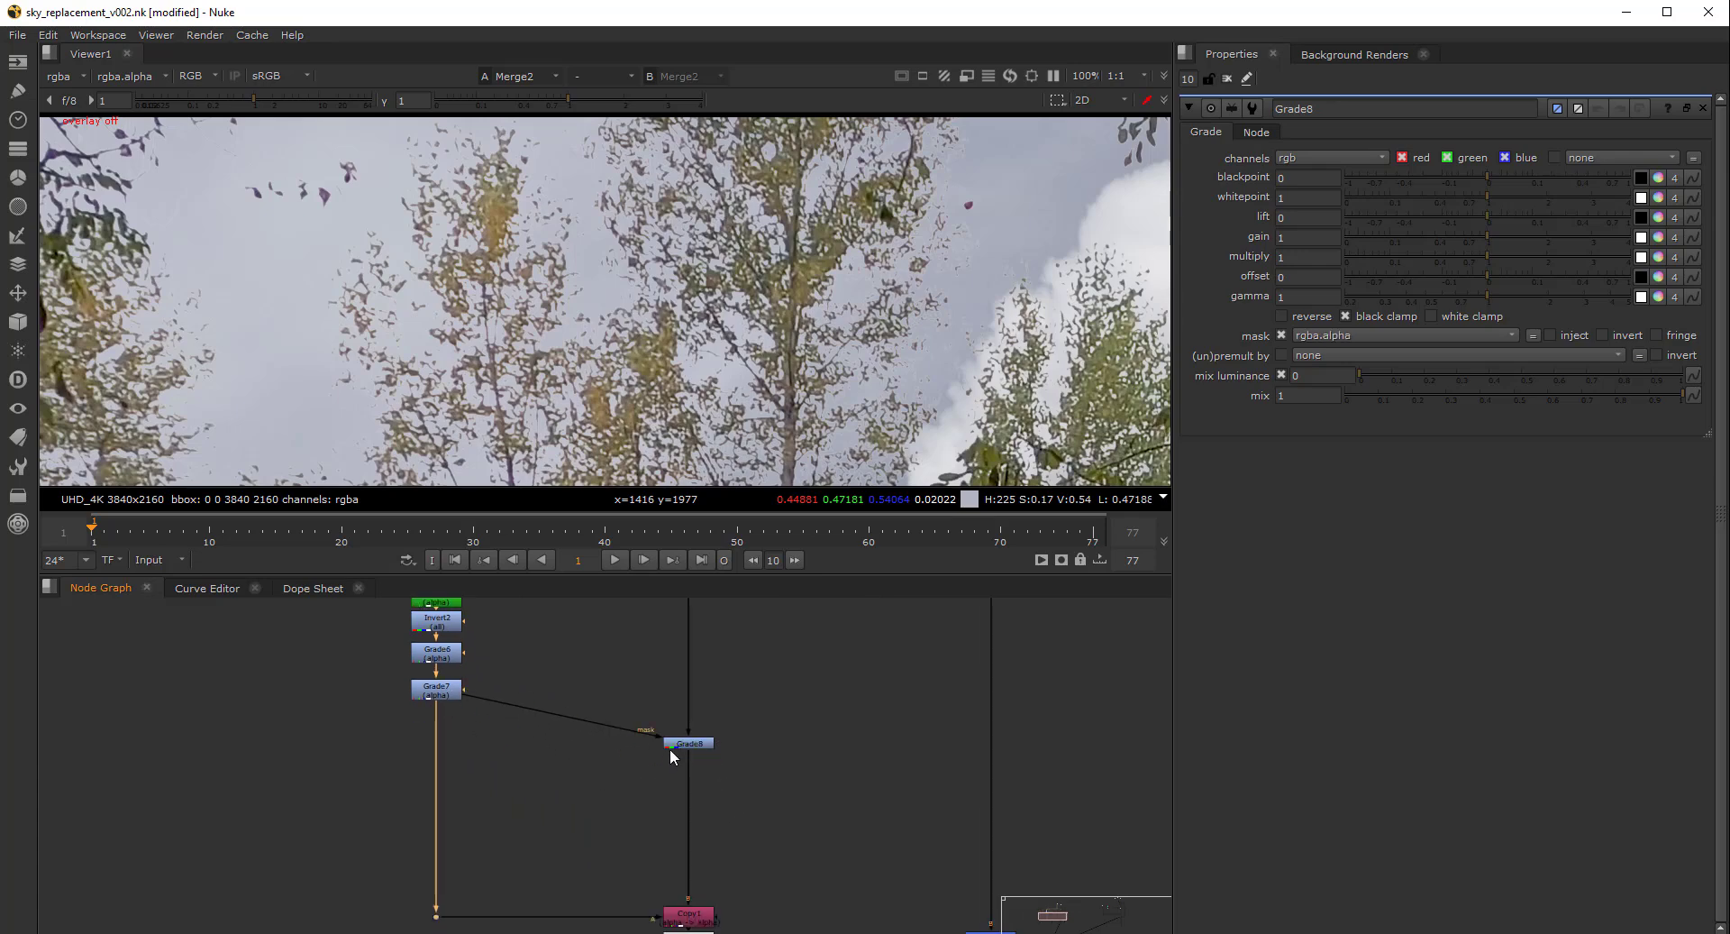
# Insert an Invert node into the mask connection between the last alpha Grade and the colour-branch Grade
pyautogui.press('Tab')
pyautogui.write('inc')
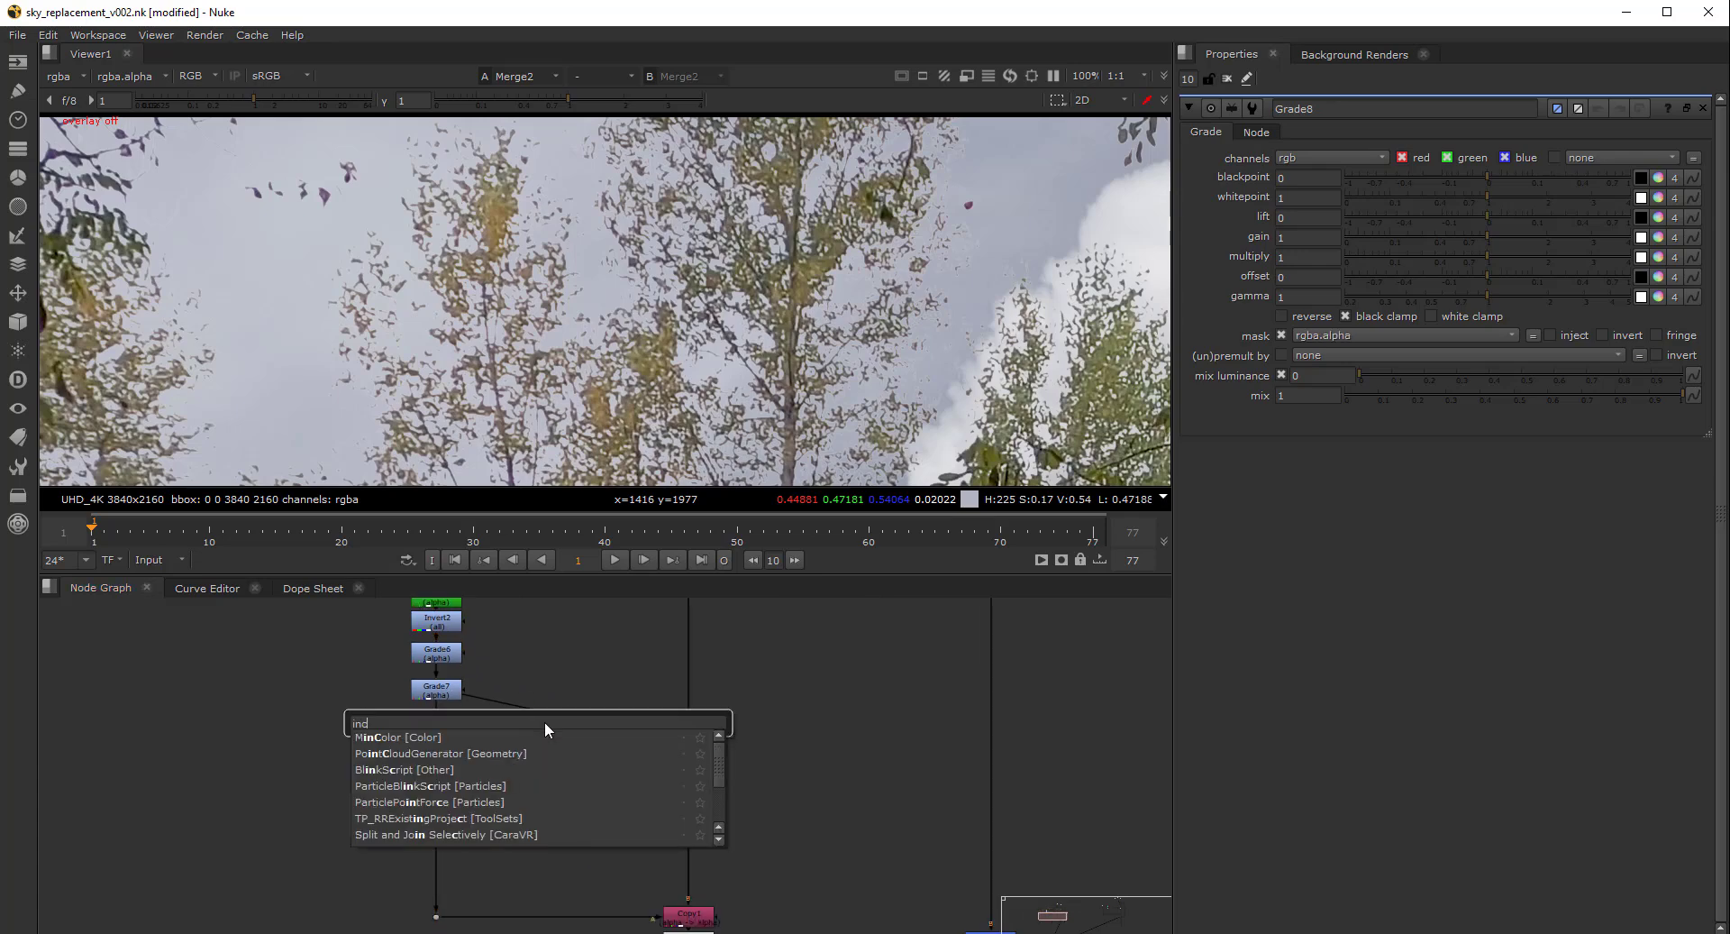
pyautogui.press('BackSpace')
pyautogui.write('v')
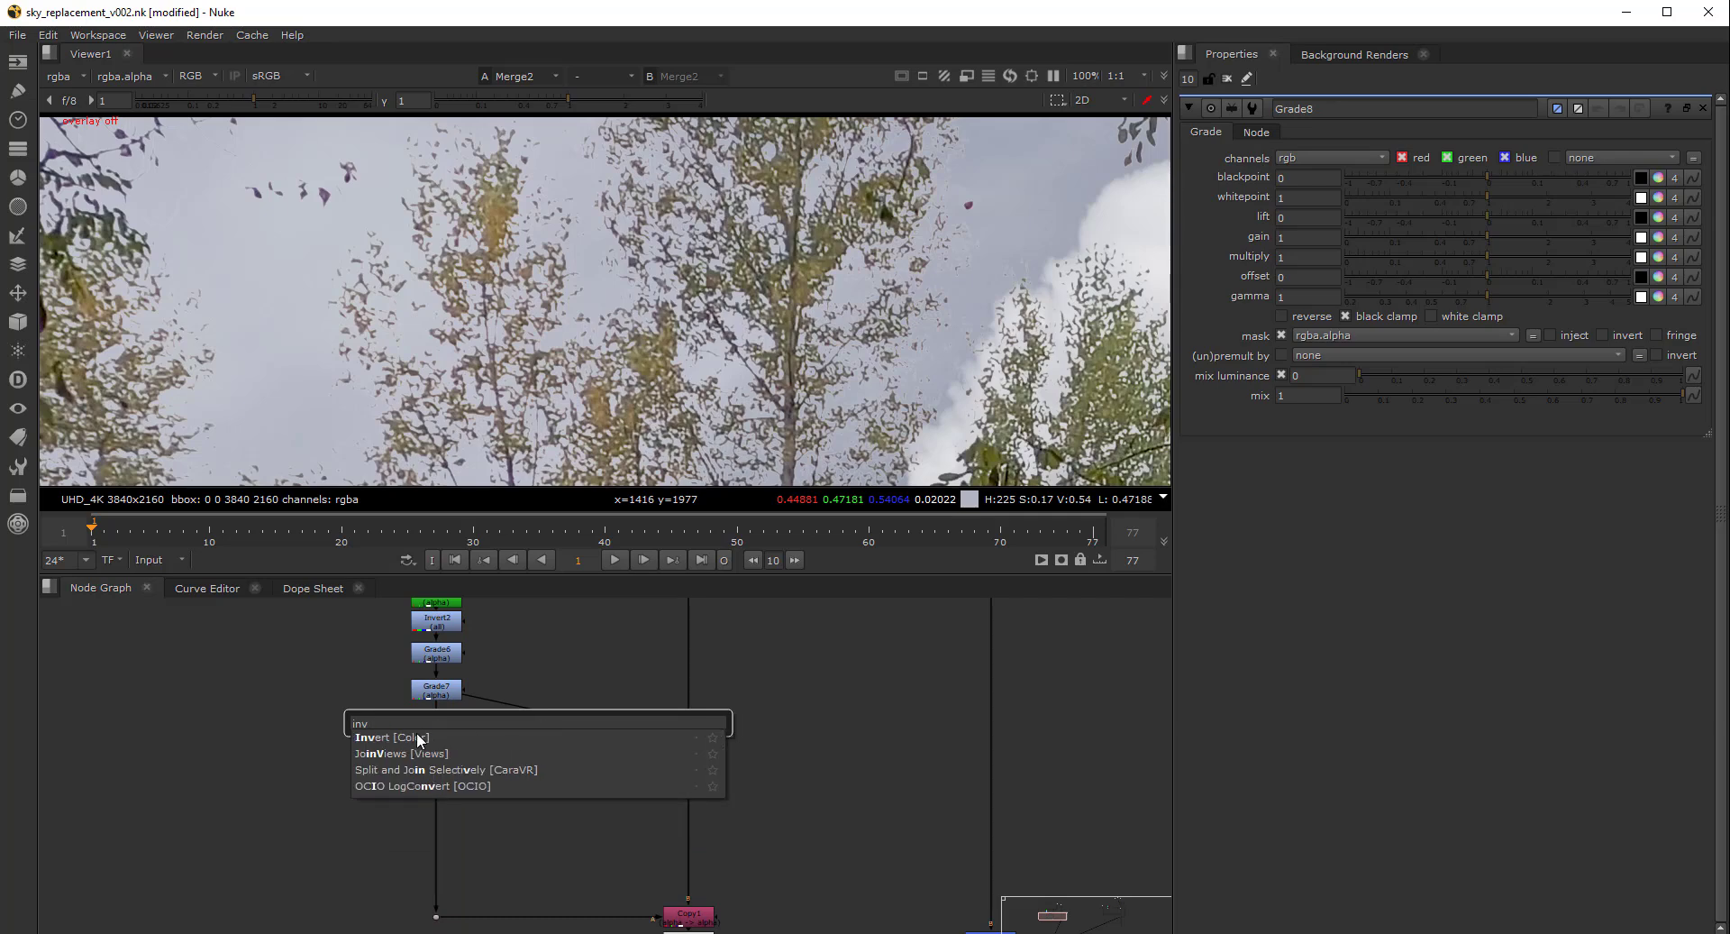
pyautogui.press('Return')
pyautogui.moveTo(546, 740); pyautogui.dragTo(520, 710)
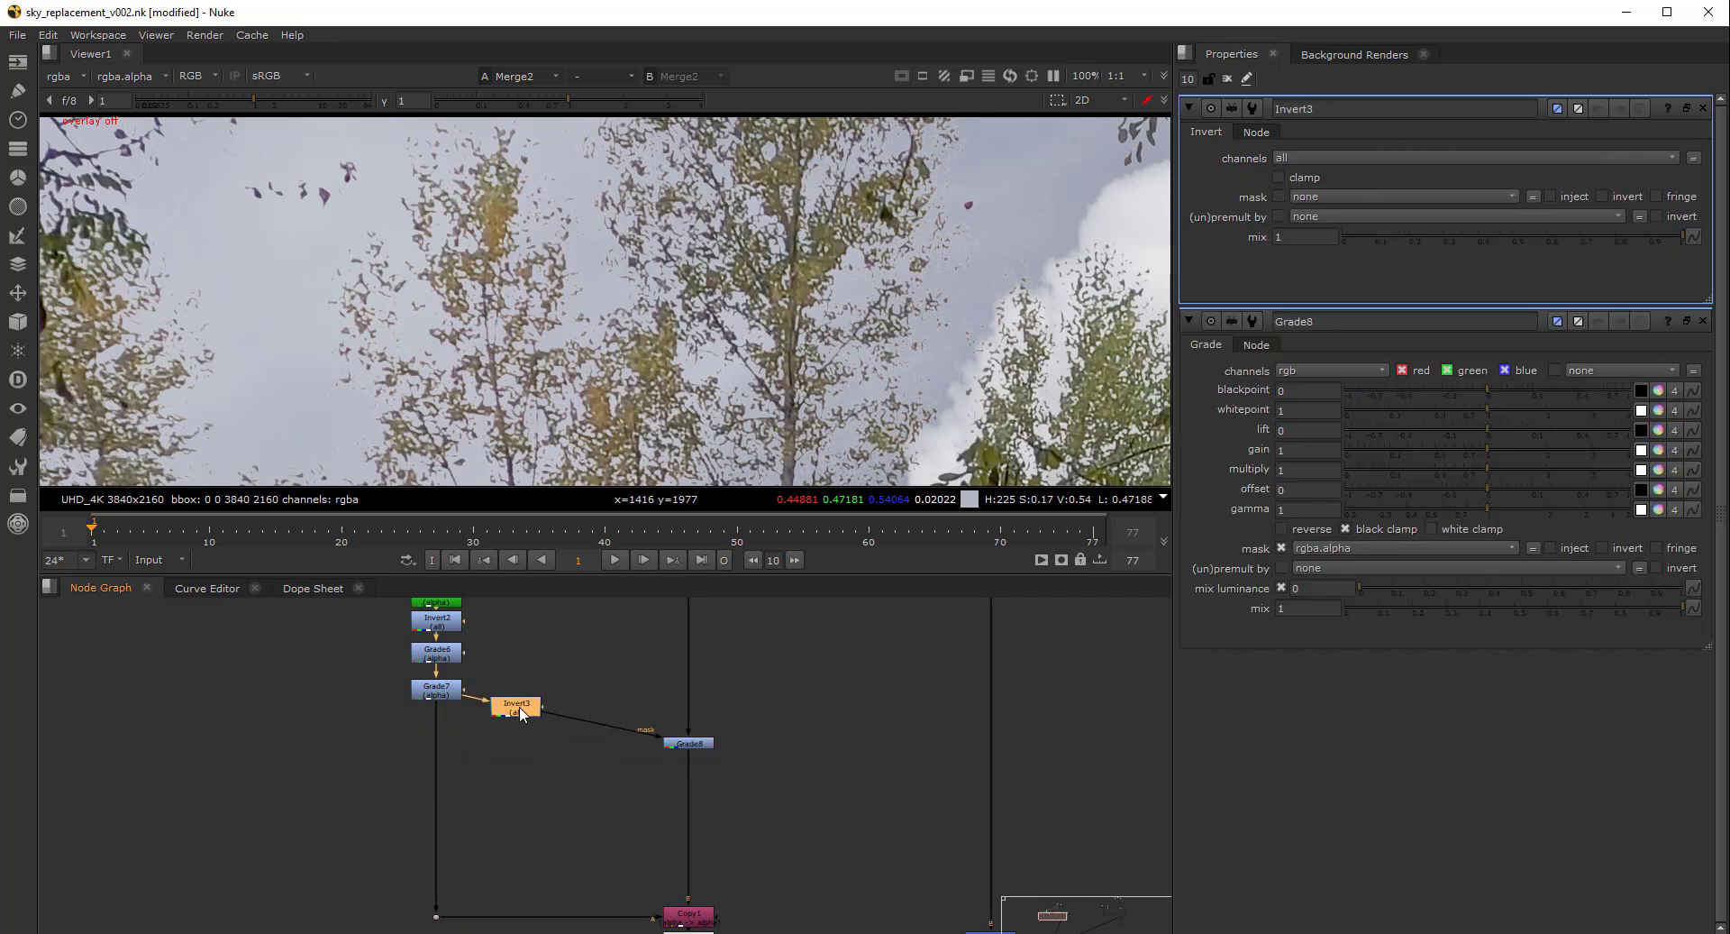
# Lower the gain of the masked colour-branch Grade to 0.06 and check the tree edges up close
pyautogui.click(689, 744)
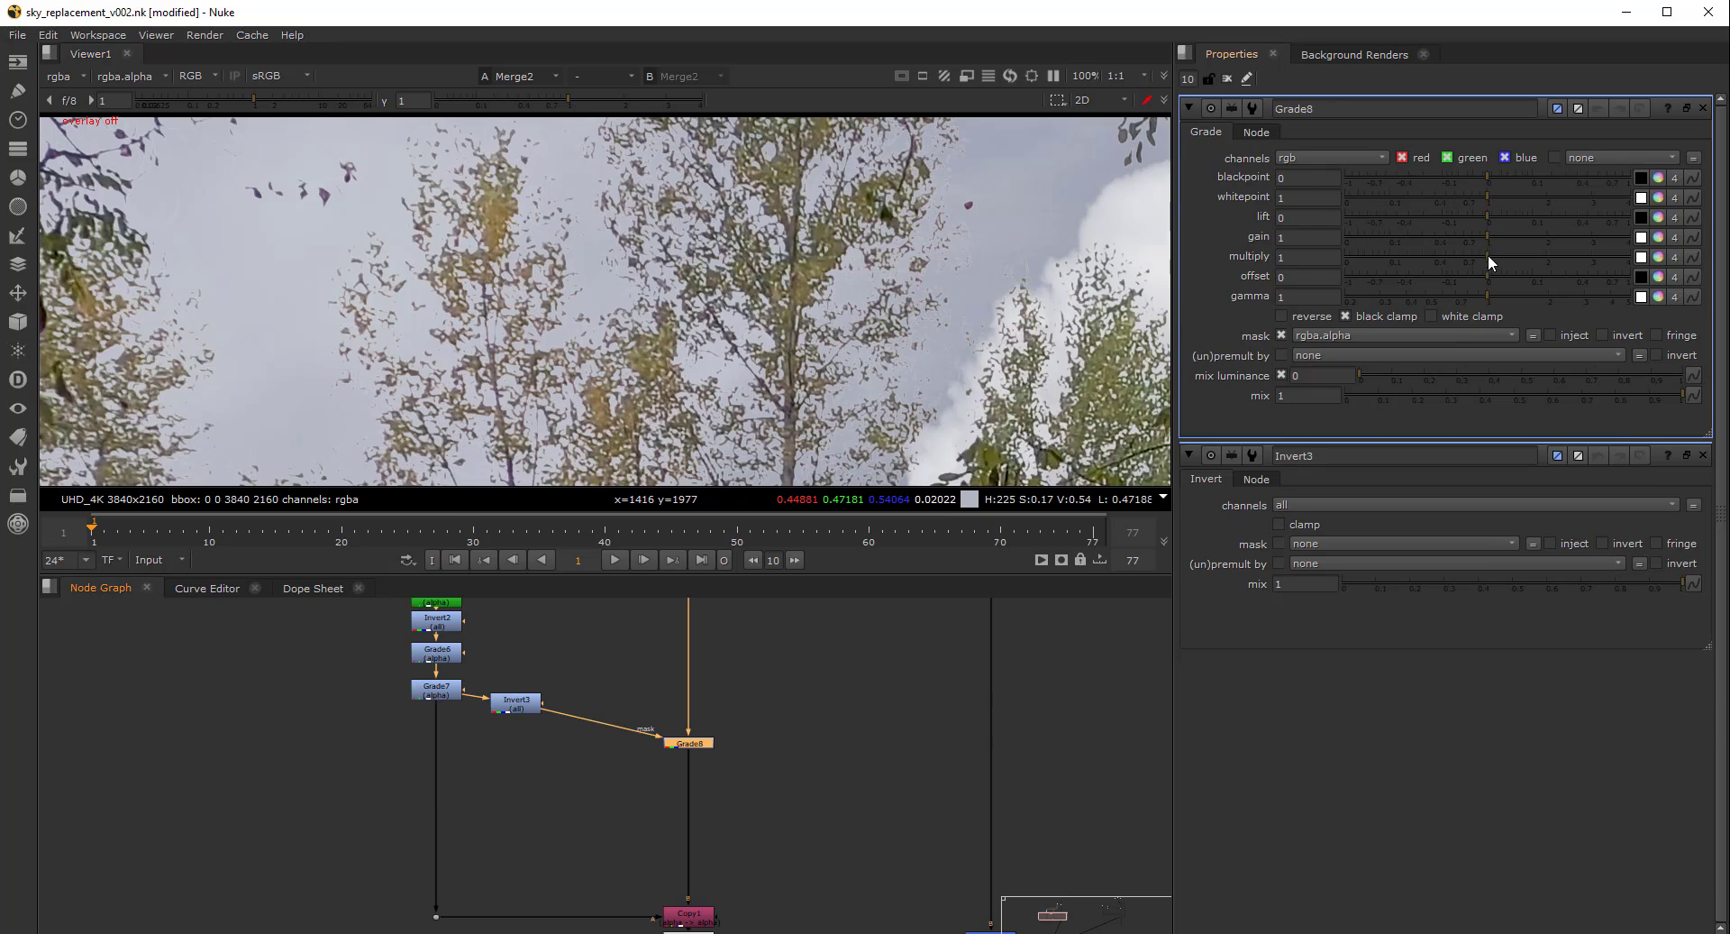
pyautogui.moveTo(1485, 235); pyautogui.dragTo(1379, 235)
pyautogui.scroll(3, 539, 276)
# Insert an Erode (blur) node after the mask branch's Invert and set its size to -1.4
pyautogui.click(508, 709)
pyautogui.click(537, 853)
pyautogui.press('Tab')
pyautogui.write('ero')
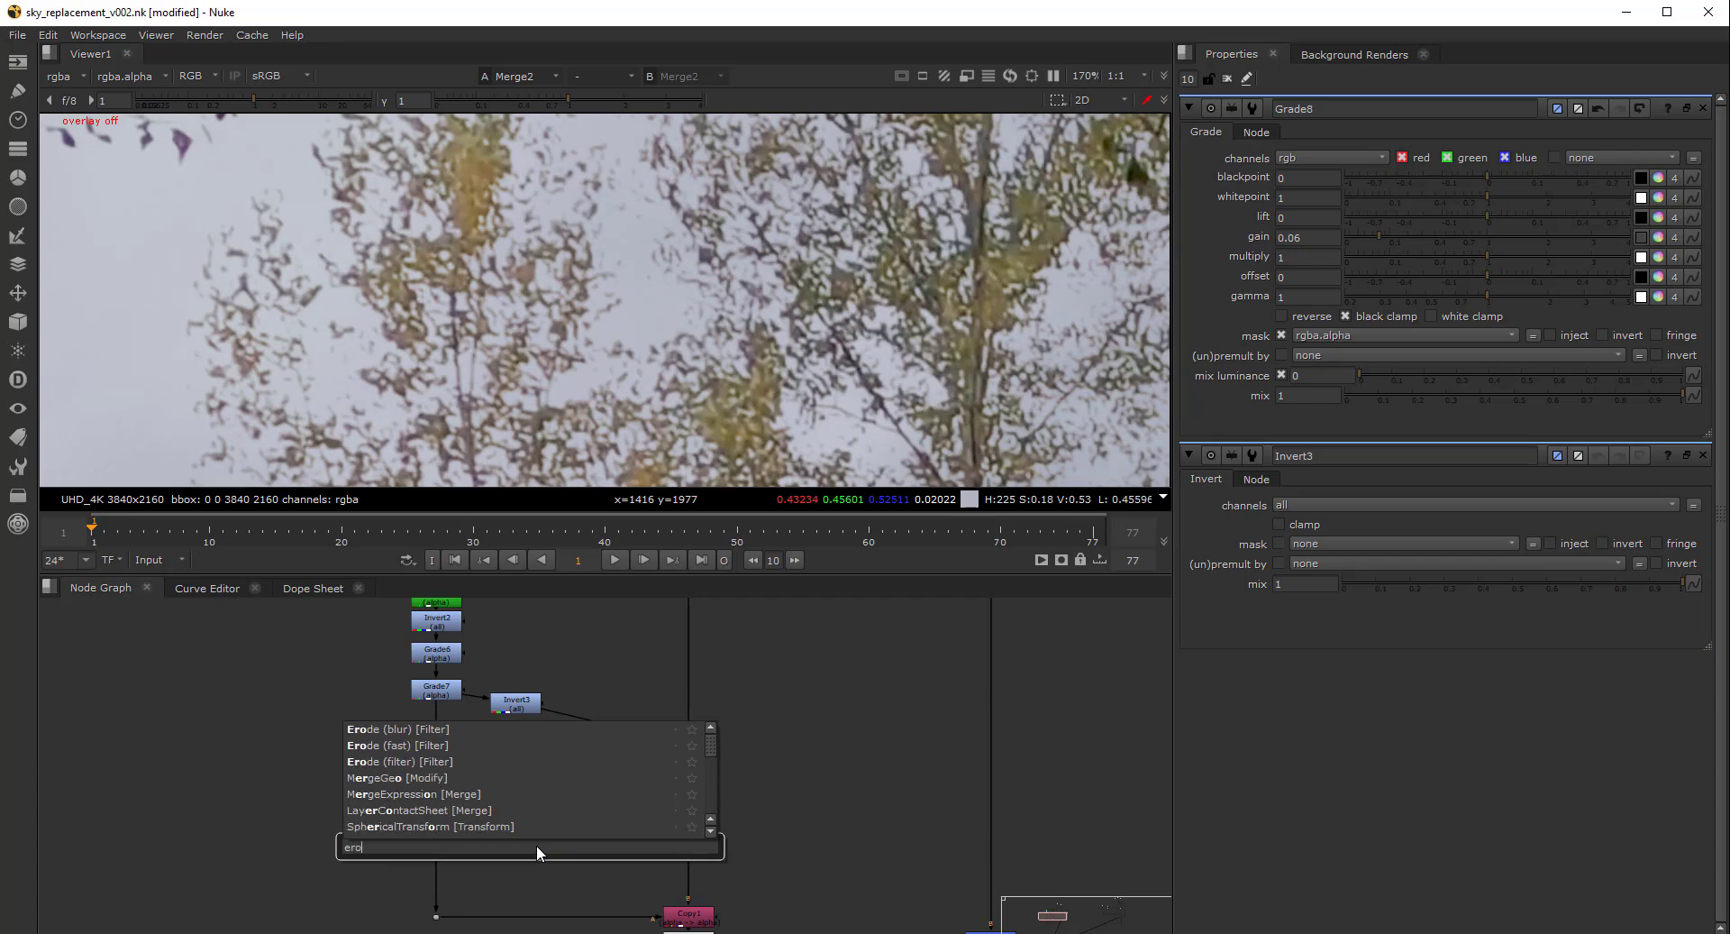
pyautogui.click(373, 731)
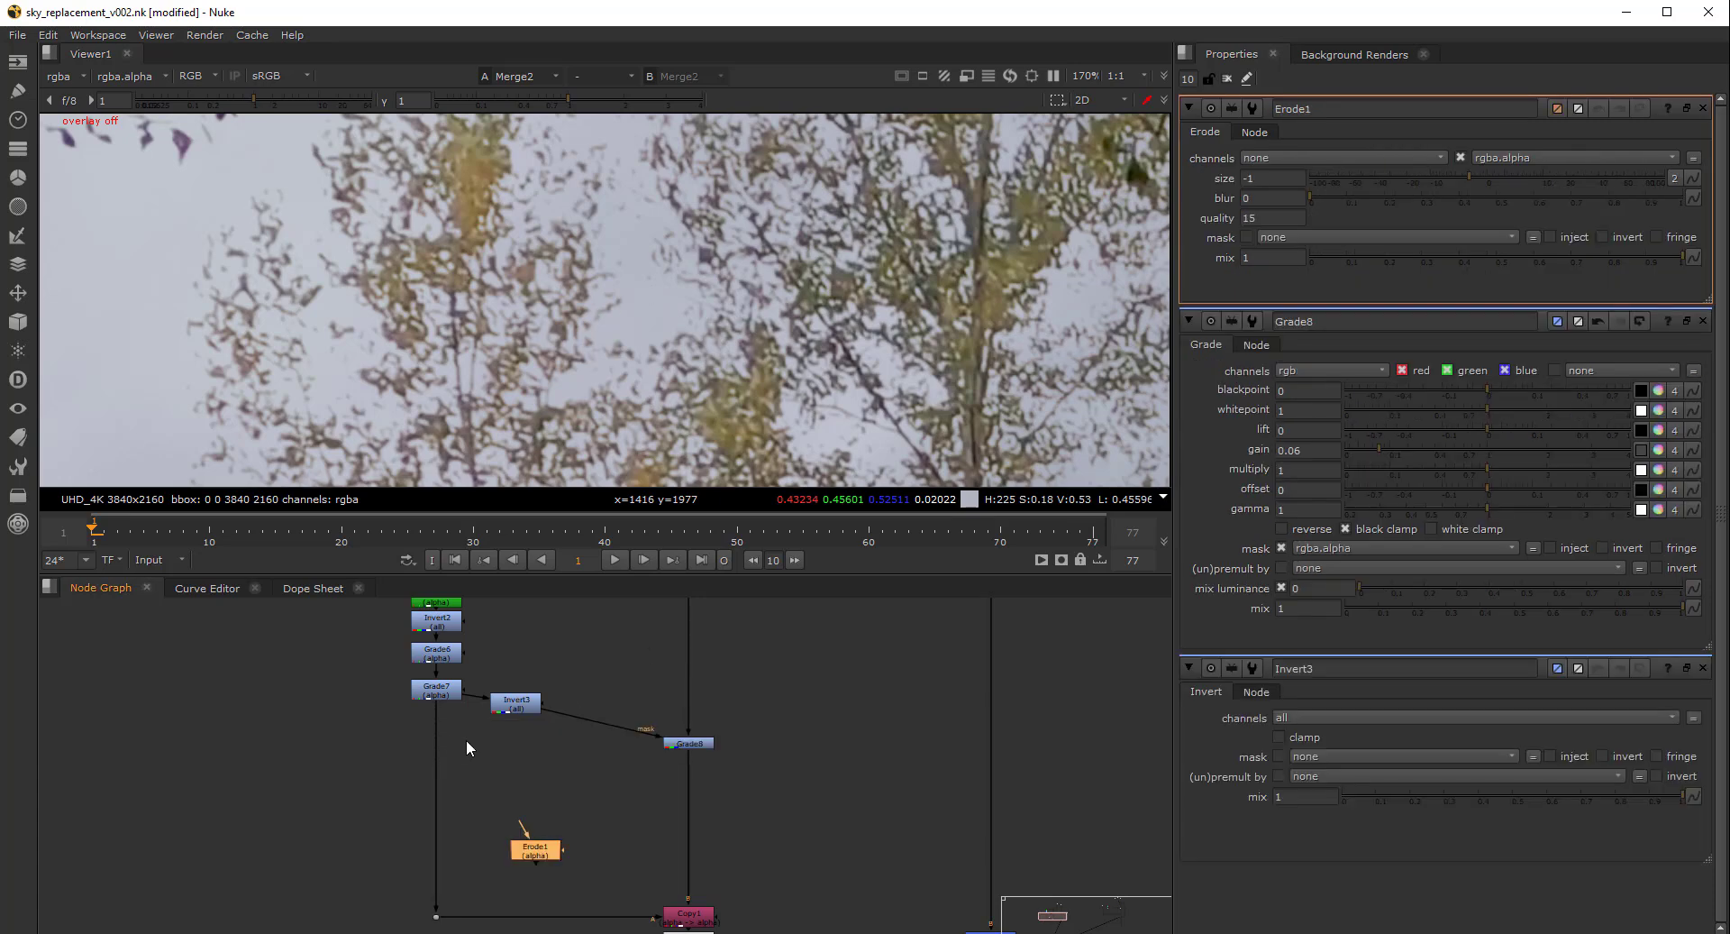
pyautogui.moveTo(546, 845); pyautogui.dragTo(520, 743)
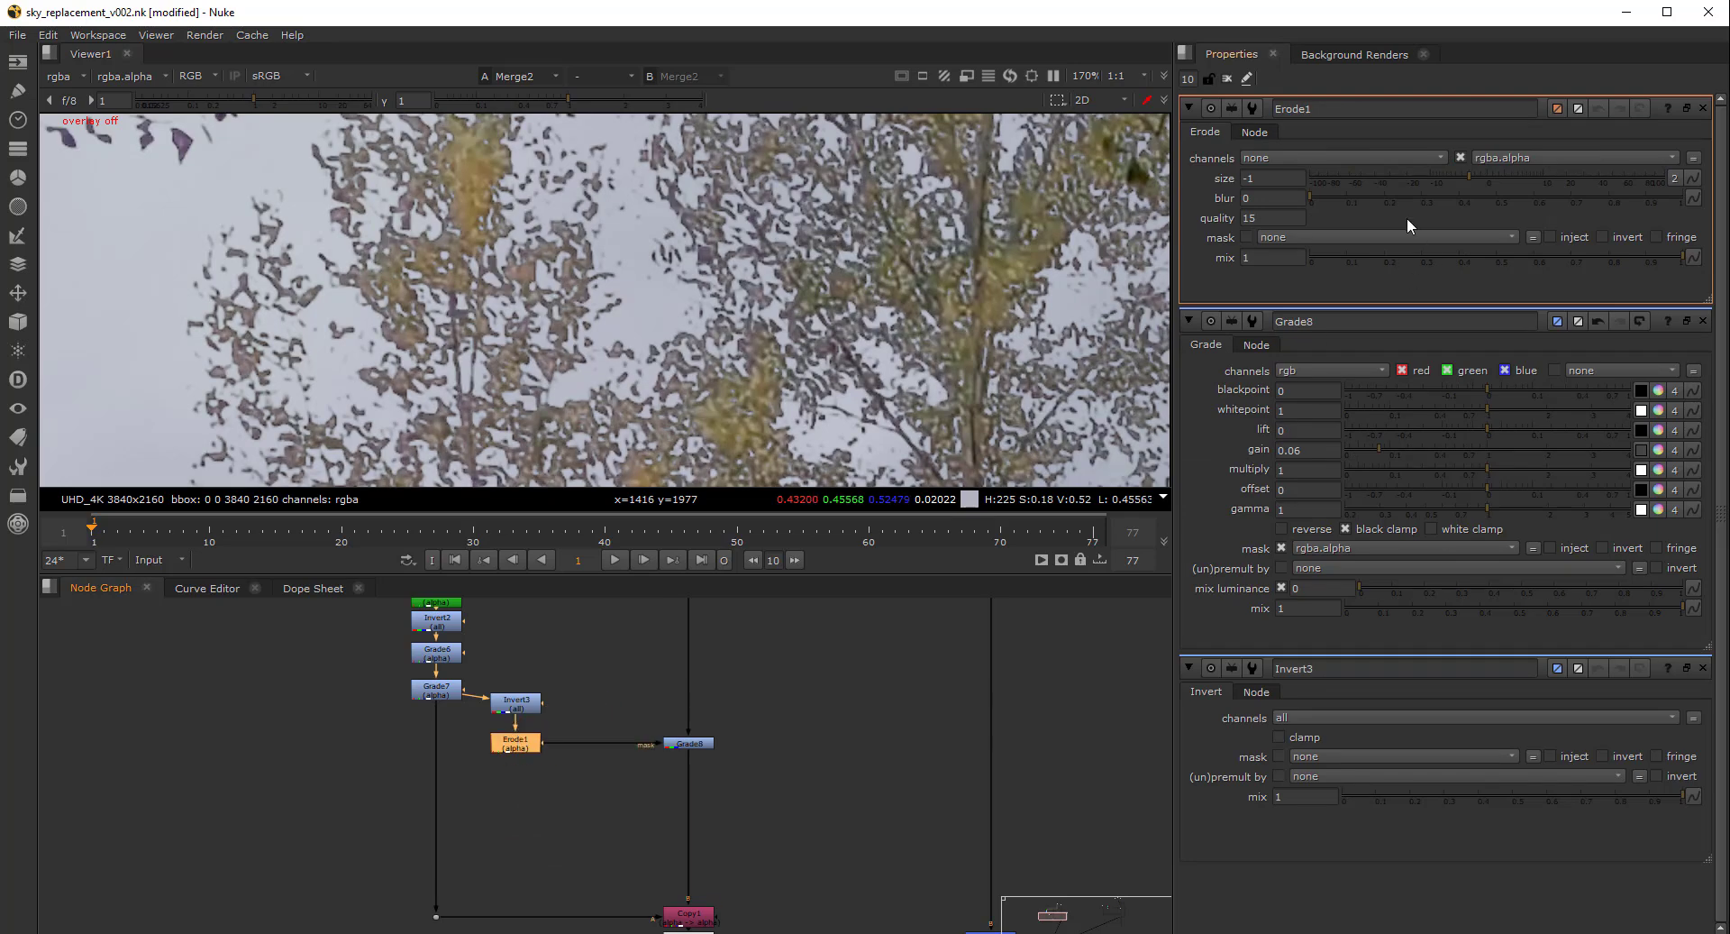
pyautogui.moveTo(1464, 175)
pyautogui.mouseDown()
pyautogui.moveTo(1437, 175)
pyautogui.moveTo(1512, 181)
pyautogui.moveTo(1468, 181)
pyautogui.mouseUp()
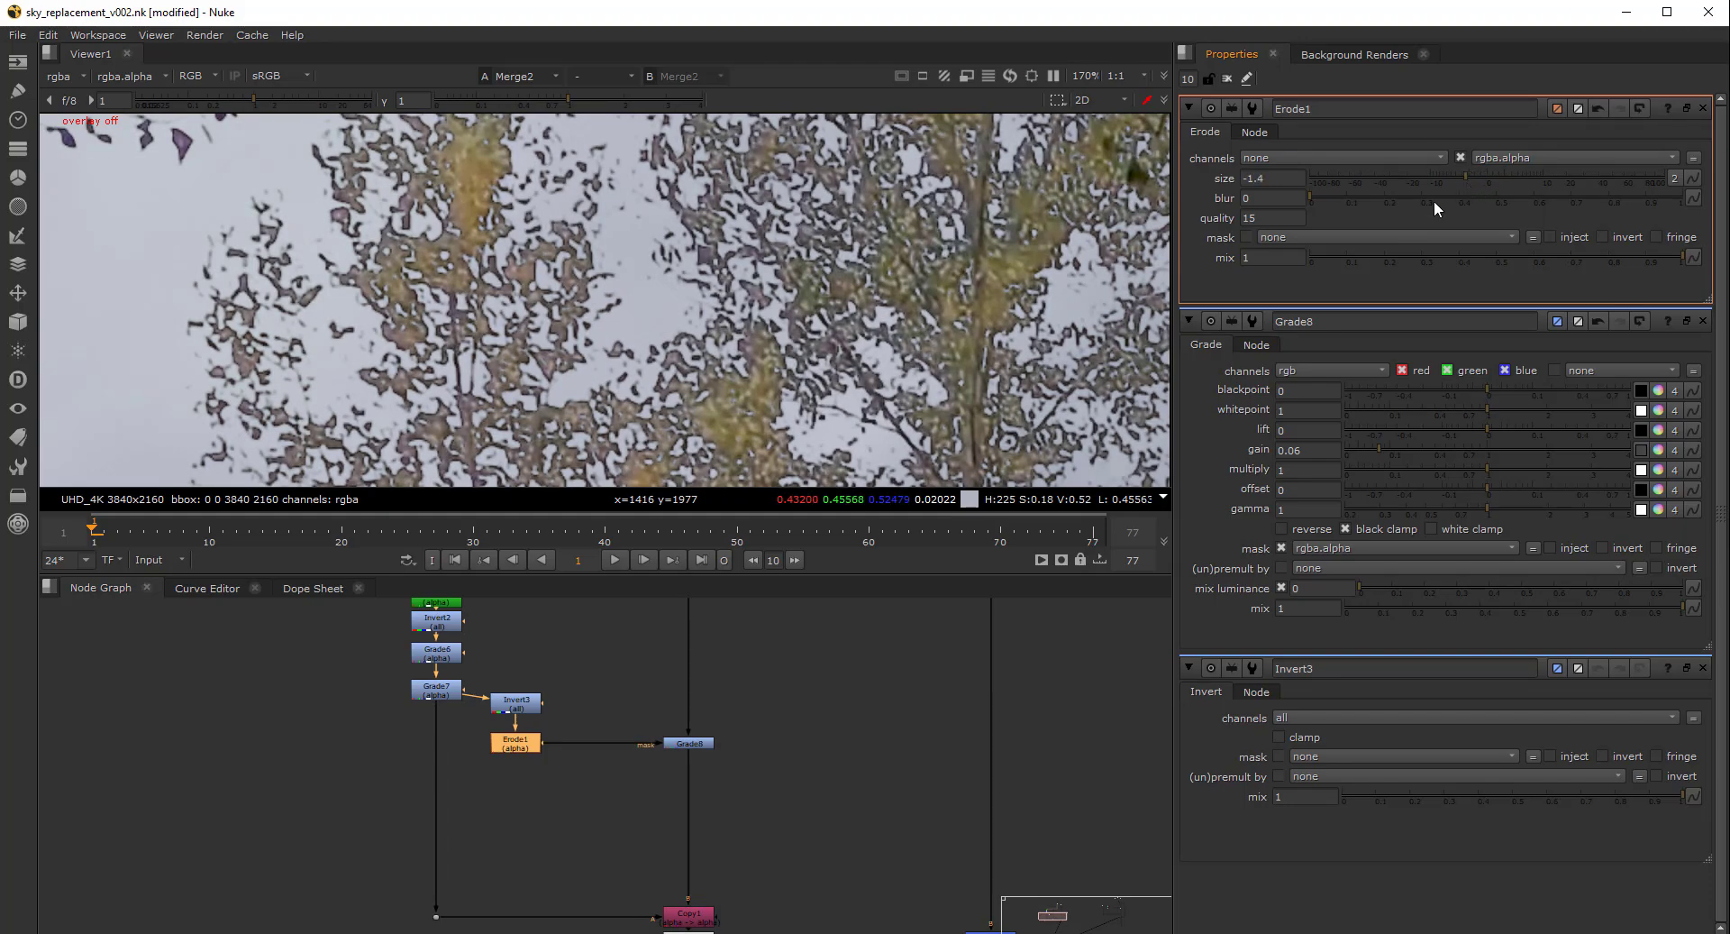
pyautogui.scroll(-2, 740, 275)
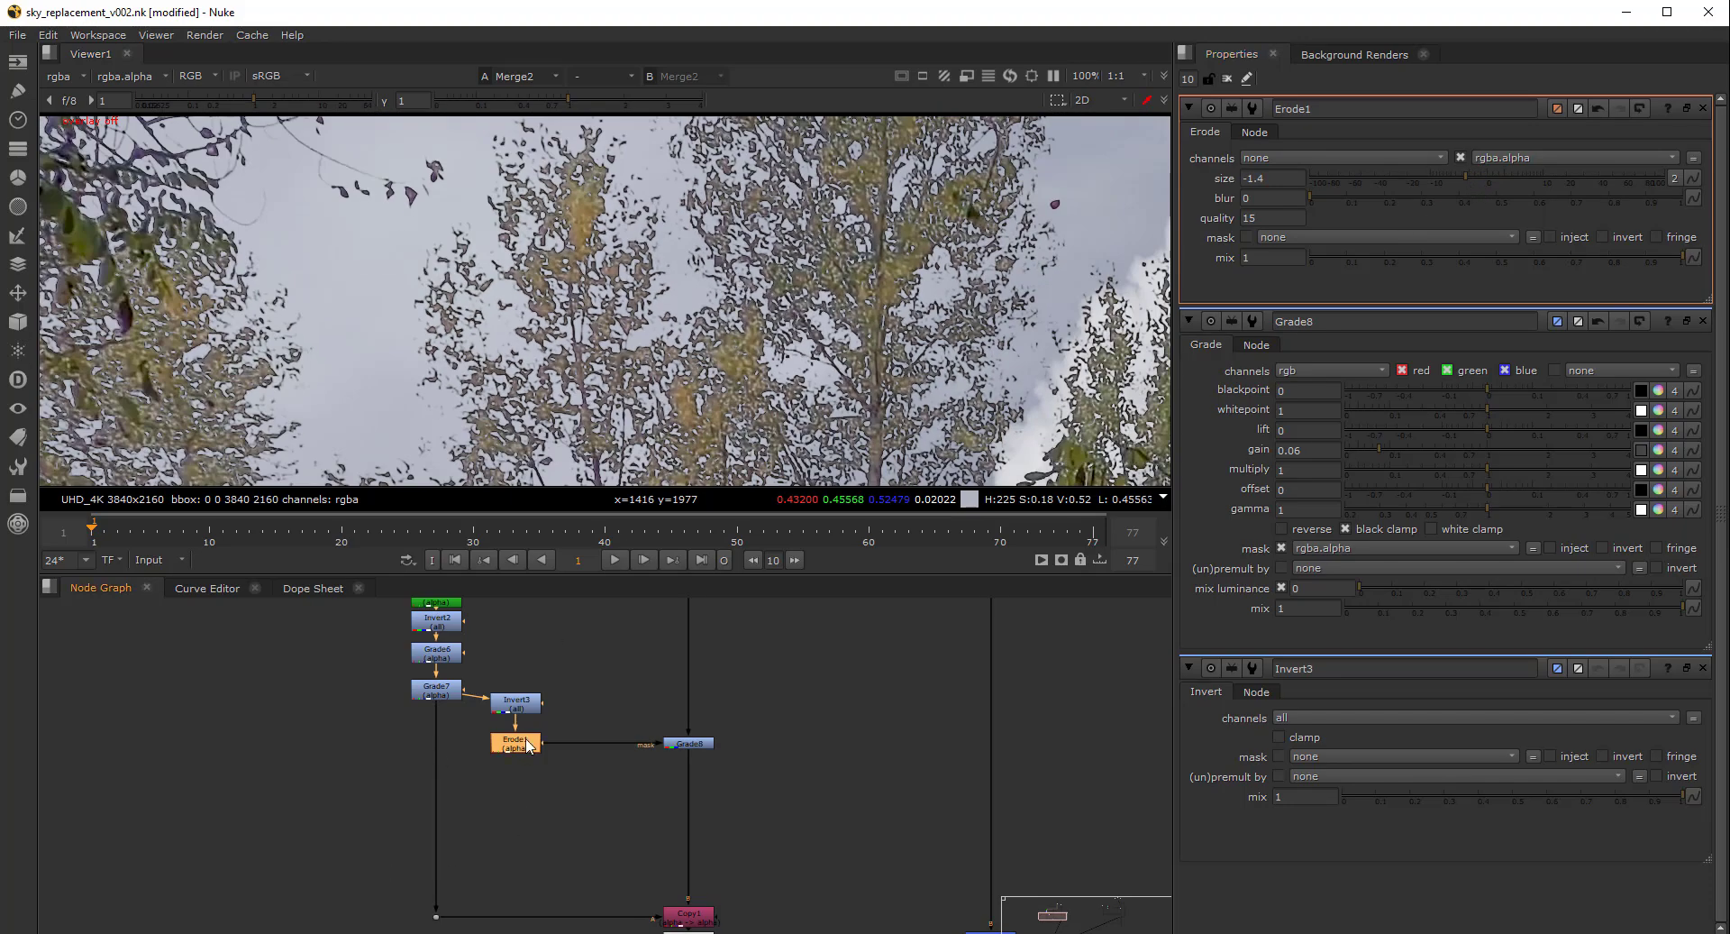
# Add a Blur node after the Erode in the mask branch and set its size to 9.4
pyautogui.press('b')
pyautogui.doubleClick(1260, 179)
pyautogui.write('2')
pyautogui.press('Return')
pyautogui.write('7')
pyautogui.press('Return')
pyautogui.moveTo(1412, 187)
pyautogui.mouseDown()
pyautogui.moveTo(1437, 180)
pyautogui.moveTo(1417, 183)
pyautogui.mouseUp()
# Set the gain of the masked colour-branch Grade to 0.44 and check the edges across the whole frame
pyautogui.doubleClick(689, 742)
pyautogui.moveTo(1373, 240); pyautogui.dragTo(1439, 247)
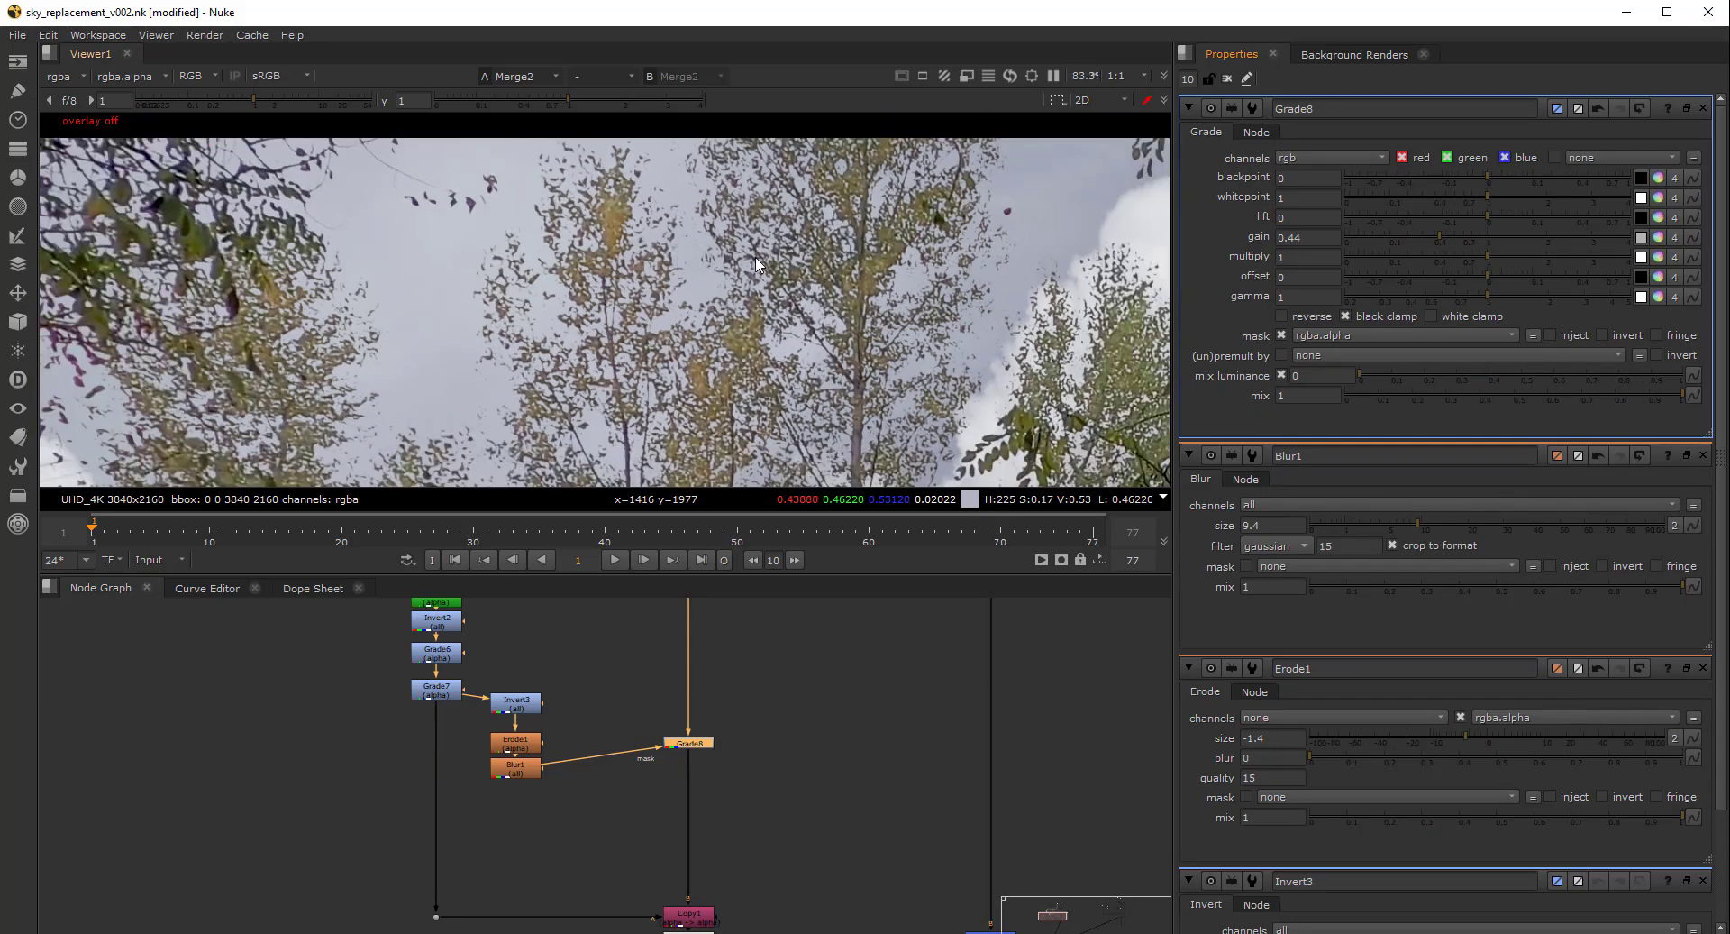
pyautogui.scroll(-4, 892, 271)
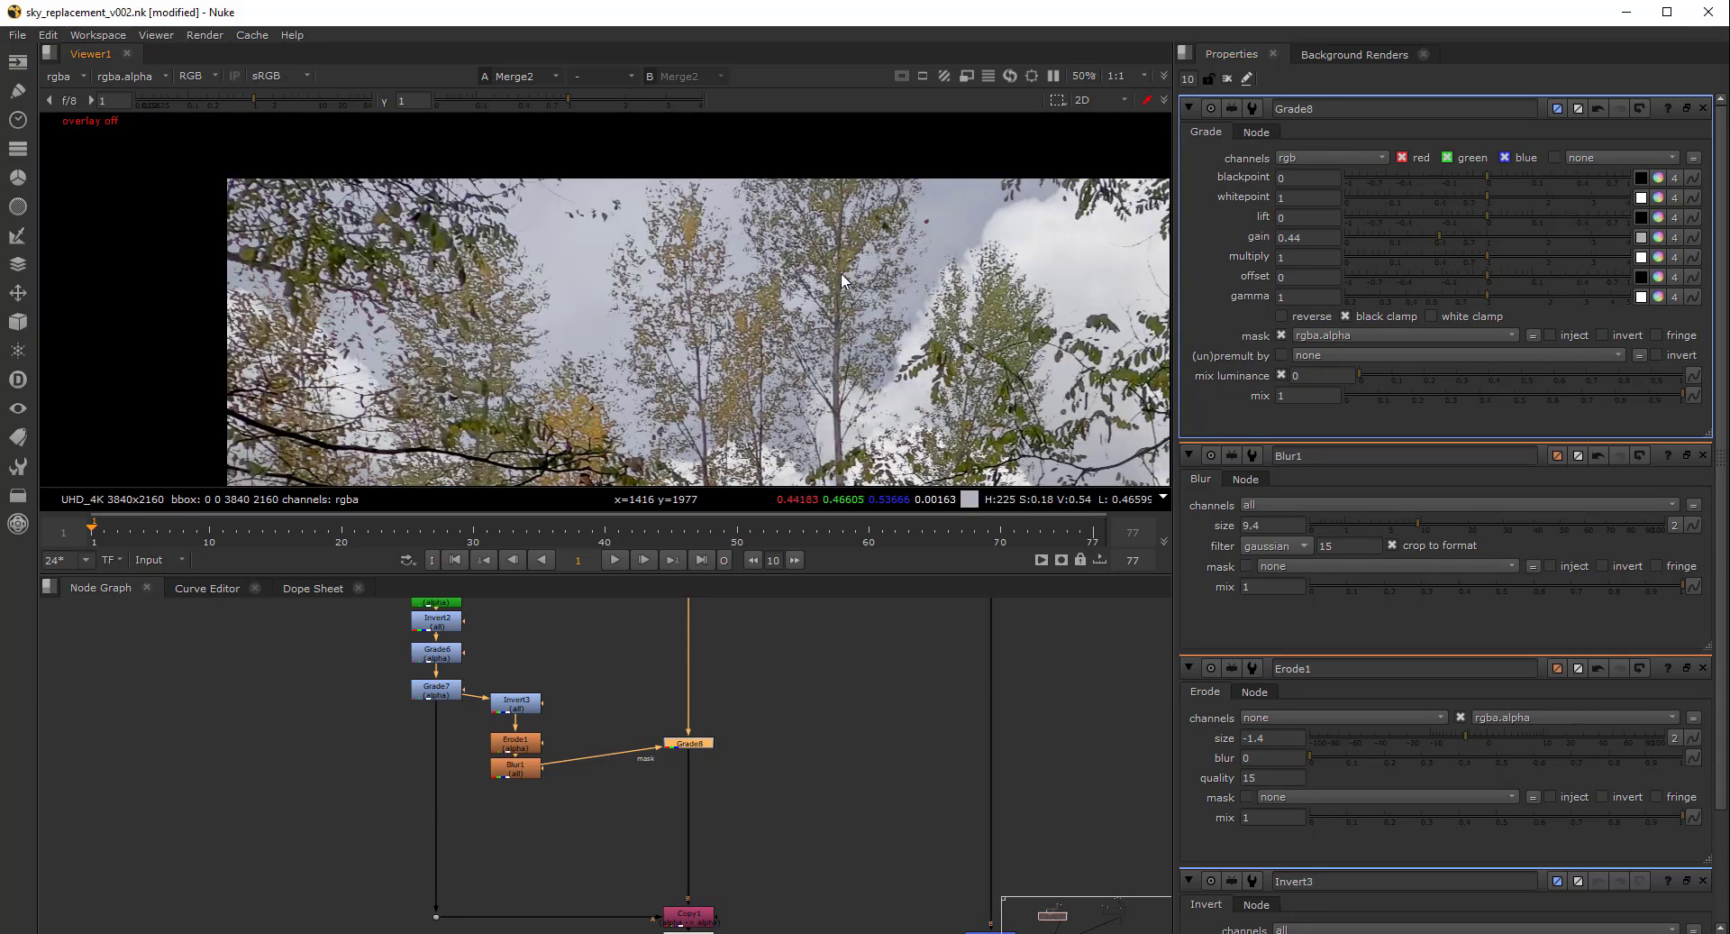
pyautogui.scroll(-1, 857, 353)
pyautogui.scroll(-1, 857, 354)
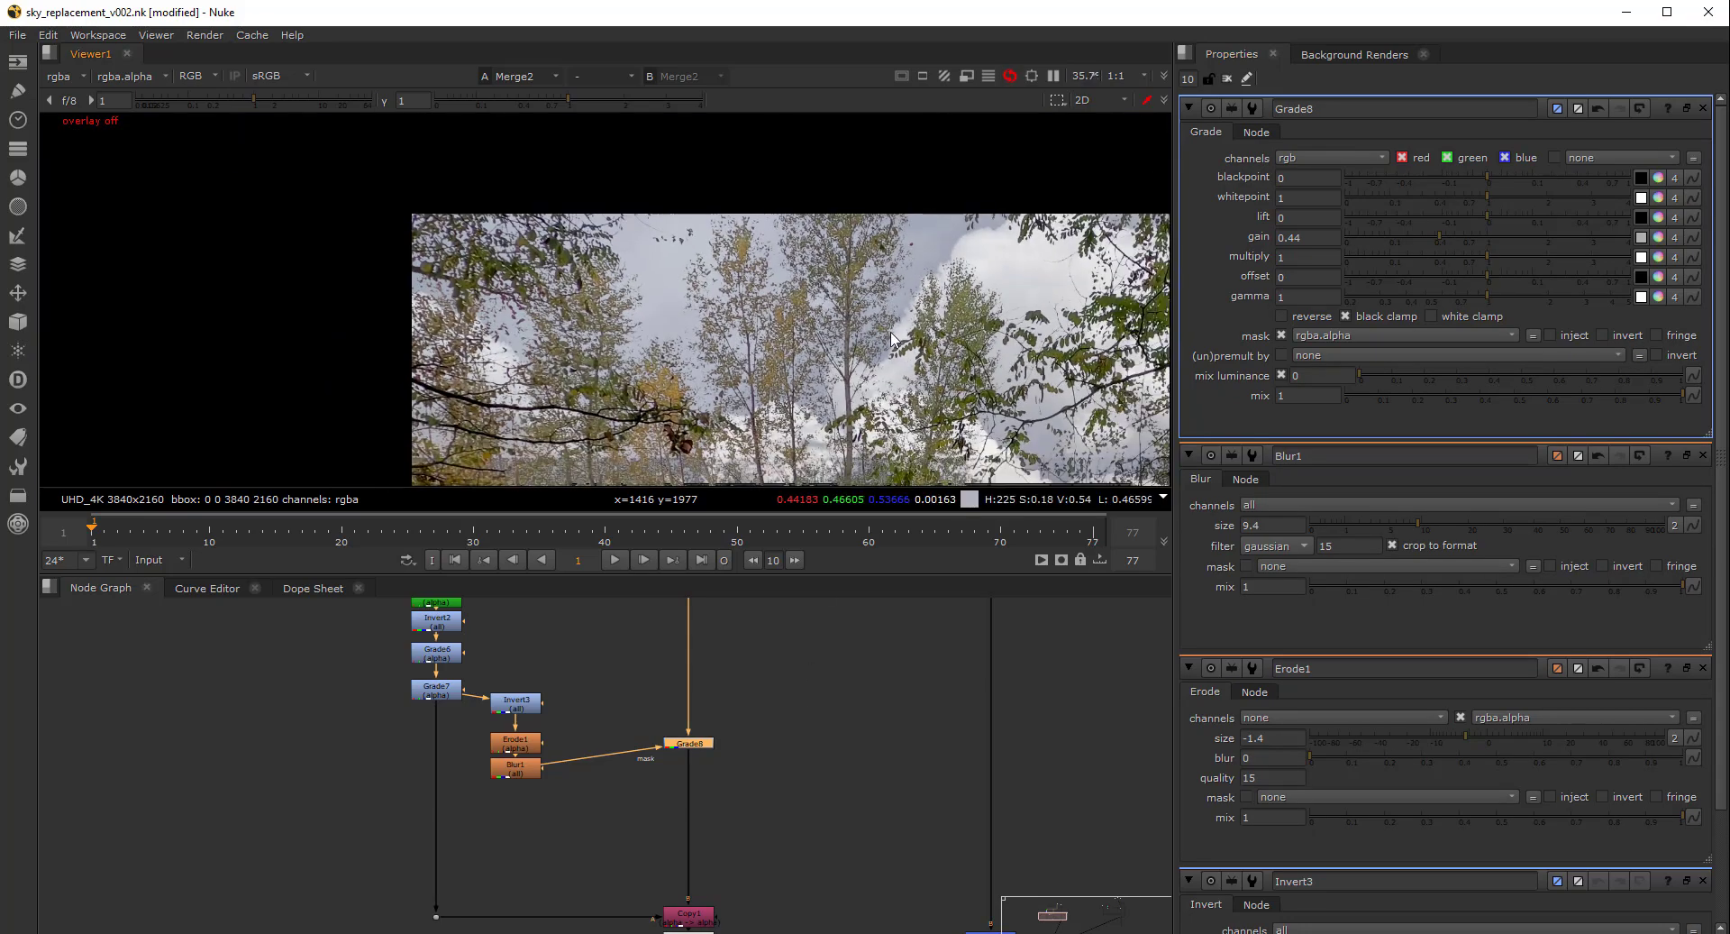
pyautogui.scroll(-4, 852, 761)
# View the final Merge of the other sky-replacement setup and compare it with this setup's over Merge
pyautogui.moveTo(842, 765); pyautogui.dragTo(685, 811, button='middle')
pyautogui.scroll(-4, 753, 752)
pyautogui.moveTo(753, 753); pyautogui.dragTo(631, 755, button='middle')
pyautogui.click(997, 744)
pyautogui.press('1')
pyautogui.scroll(4, 779, 204)
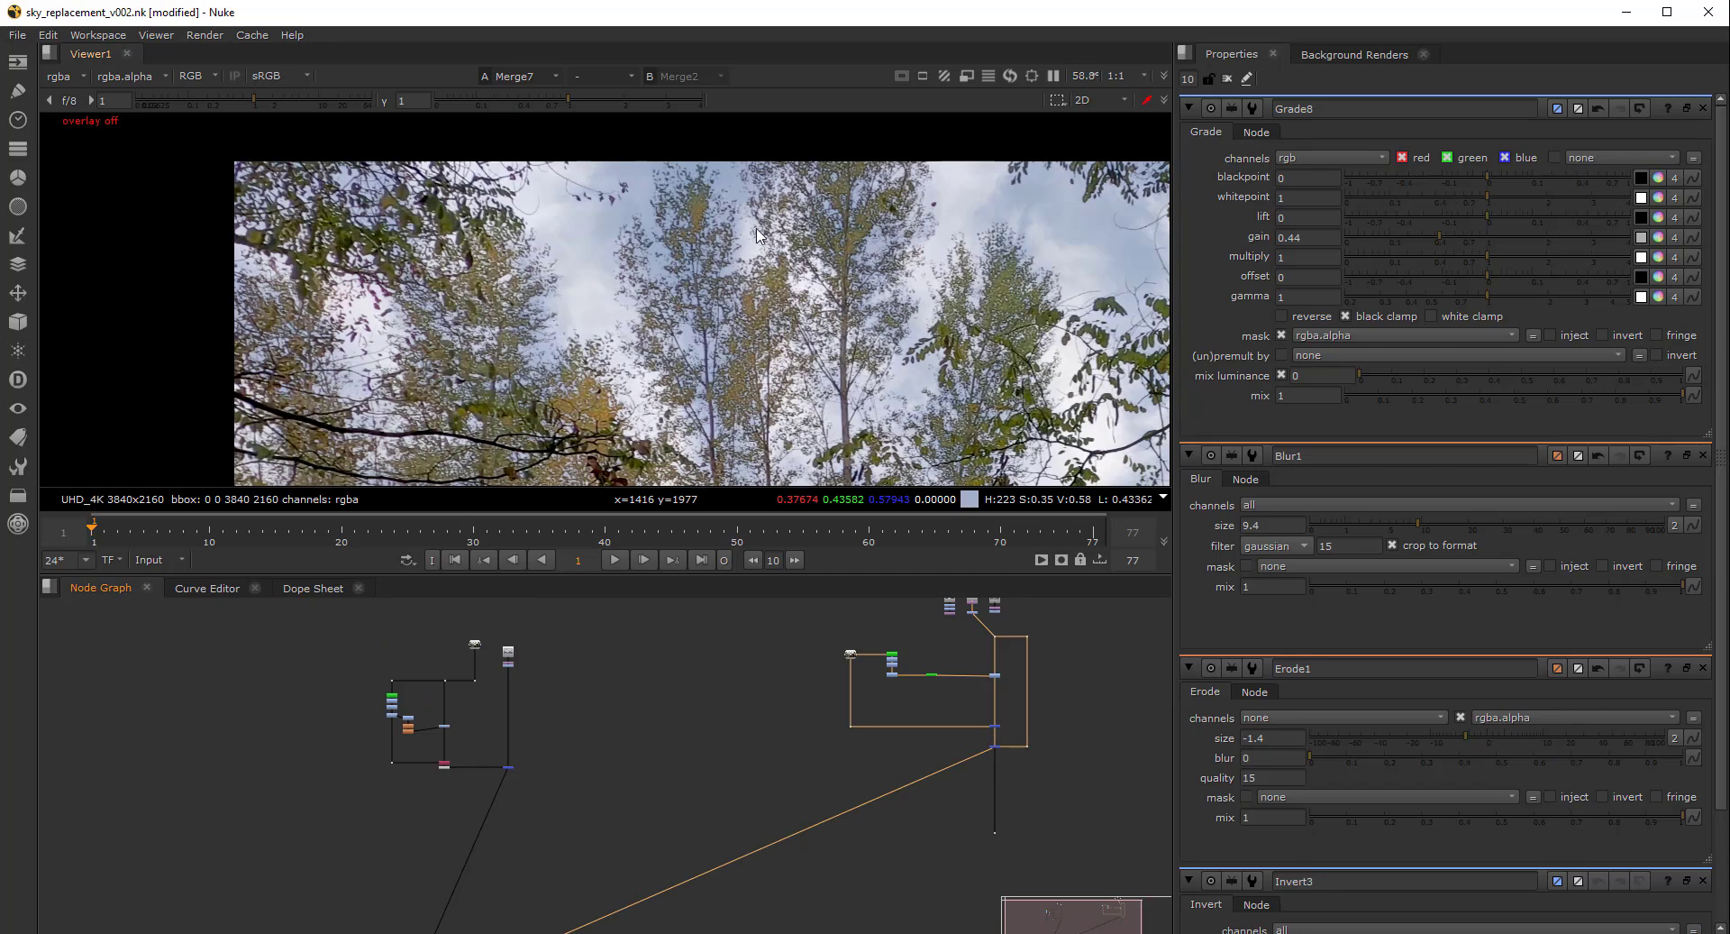
pyautogui.click(510, 766)
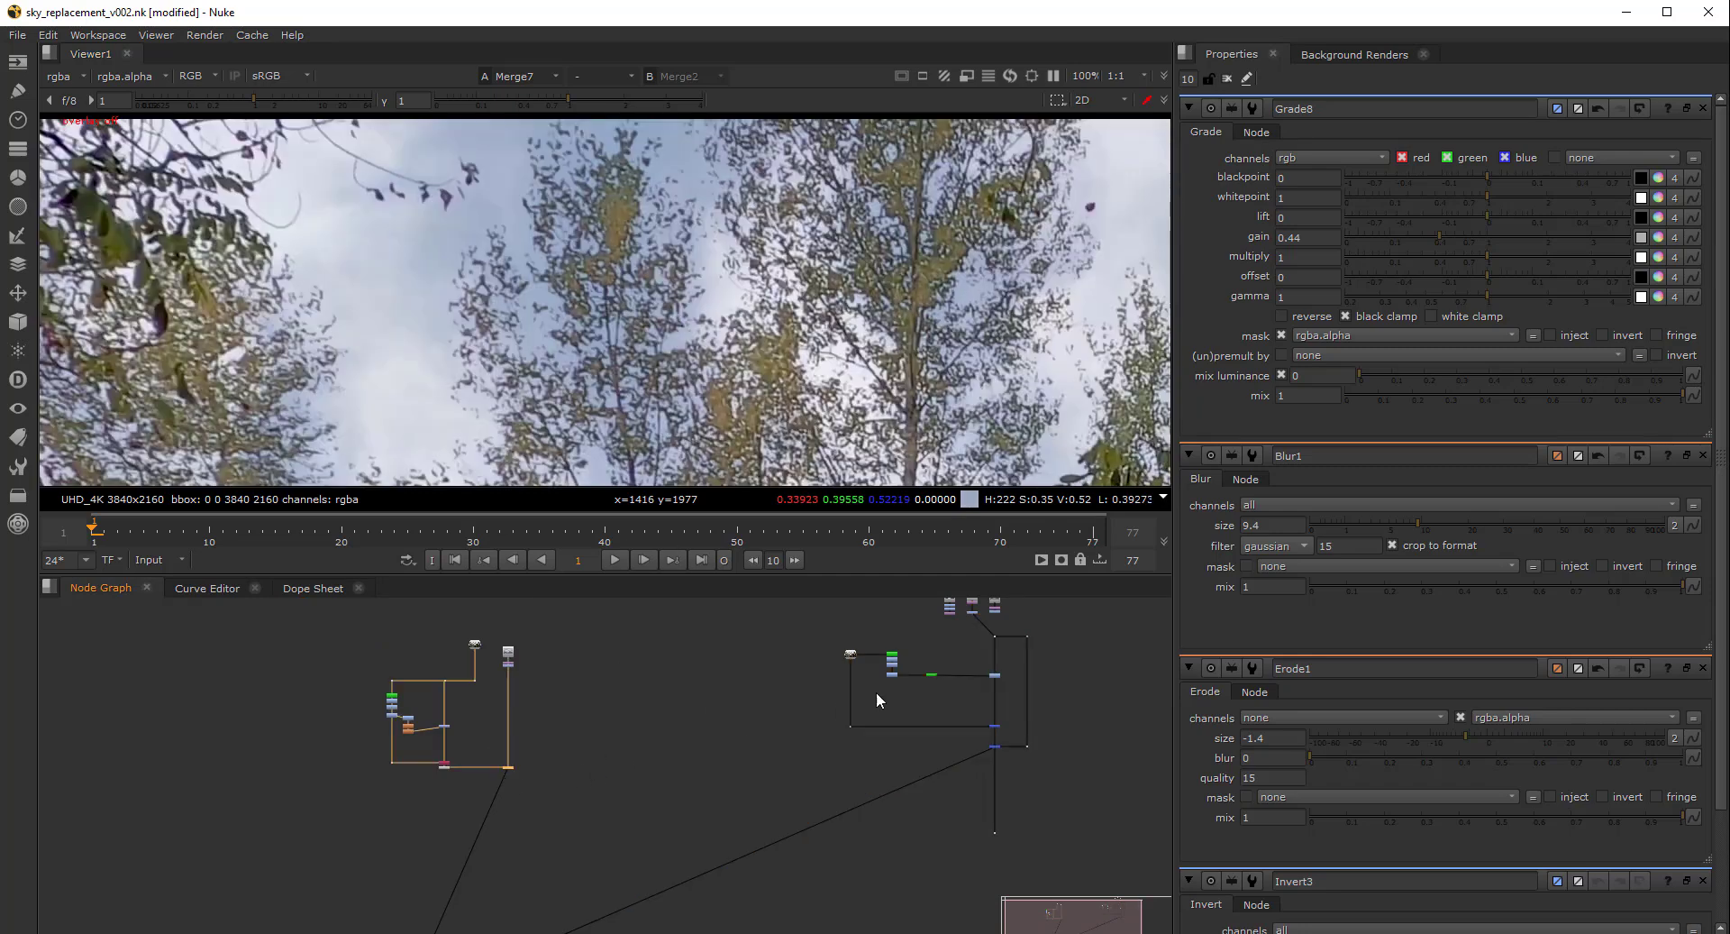
pyautogui.press('1')
# Switch the other setup's sky input to the third sky image and compare the final Merges of both setups
pyautogui.scroll(3, 988, 636)
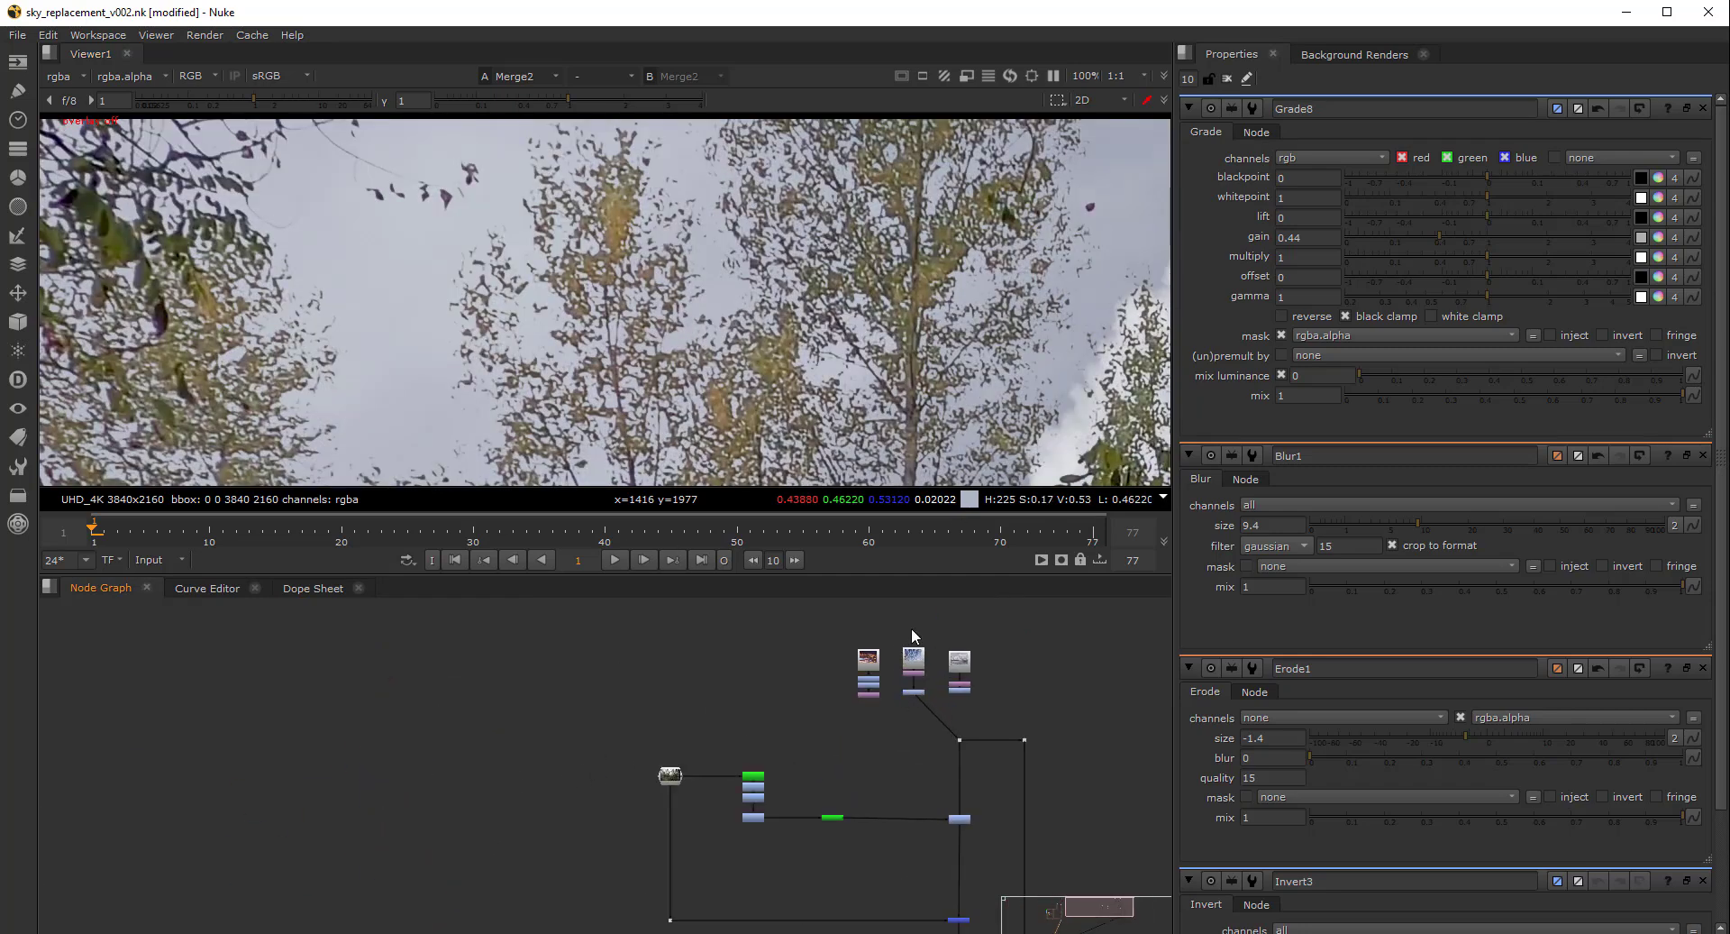
pyautogui.scroll(-3, 960, 690)
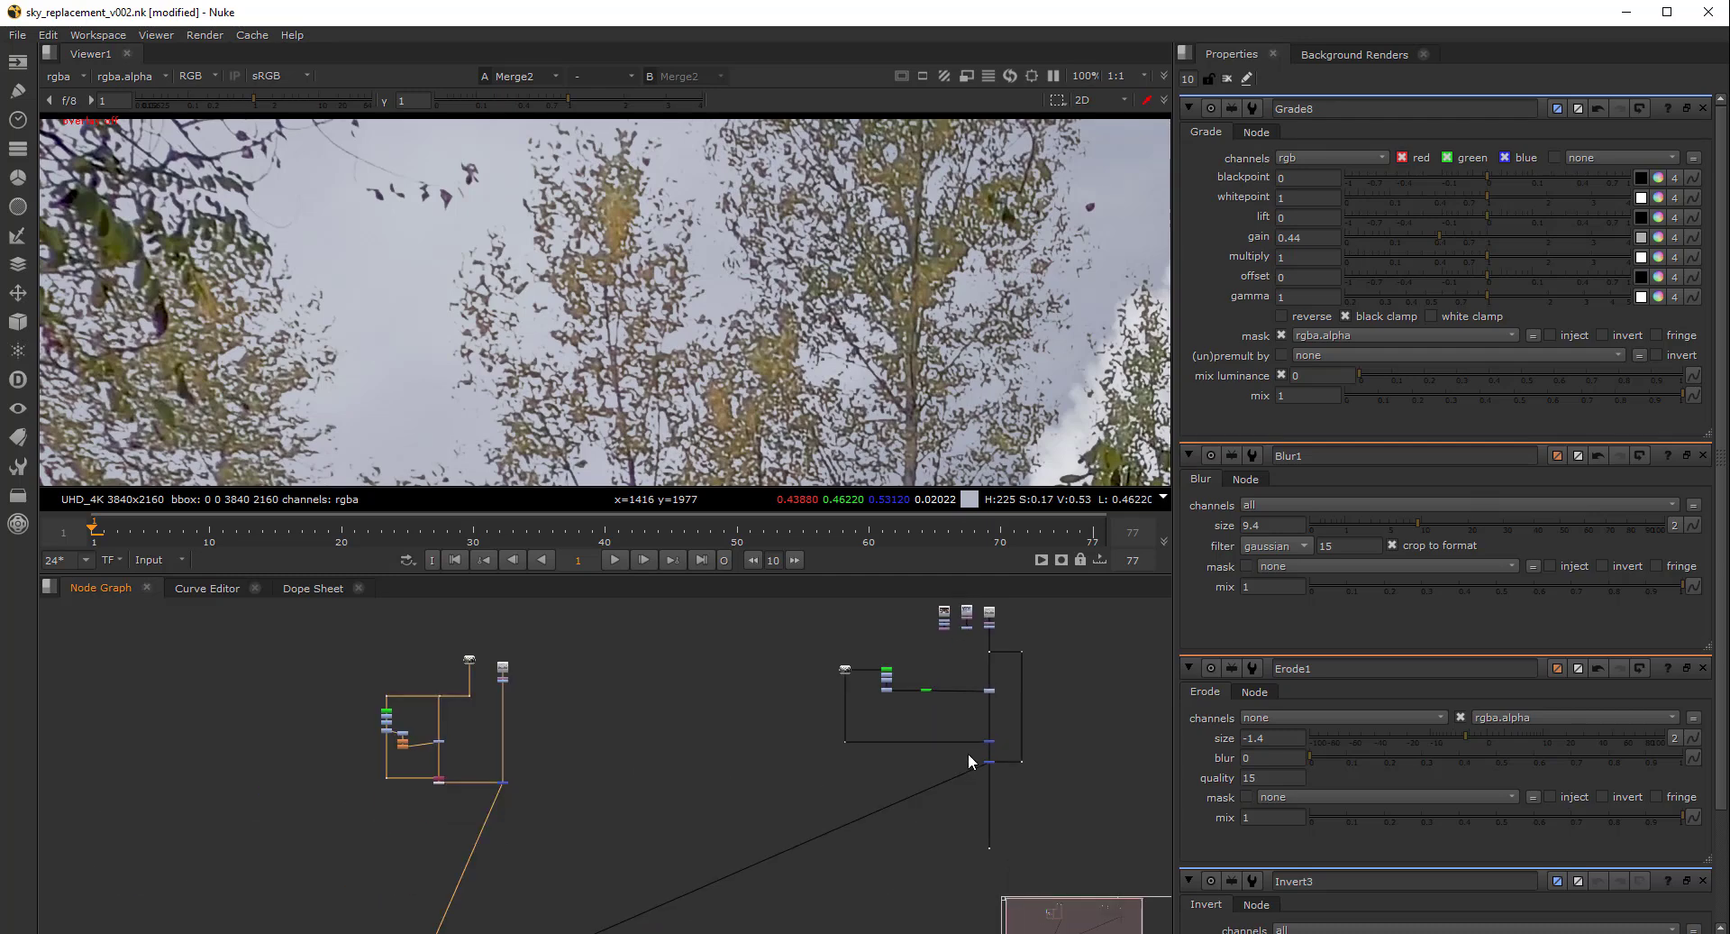
pyautogui.press('1')
pyautogui.press('2')
pyautogui.press('1')
pyautogui.press('2')
pyautogui.press('1')
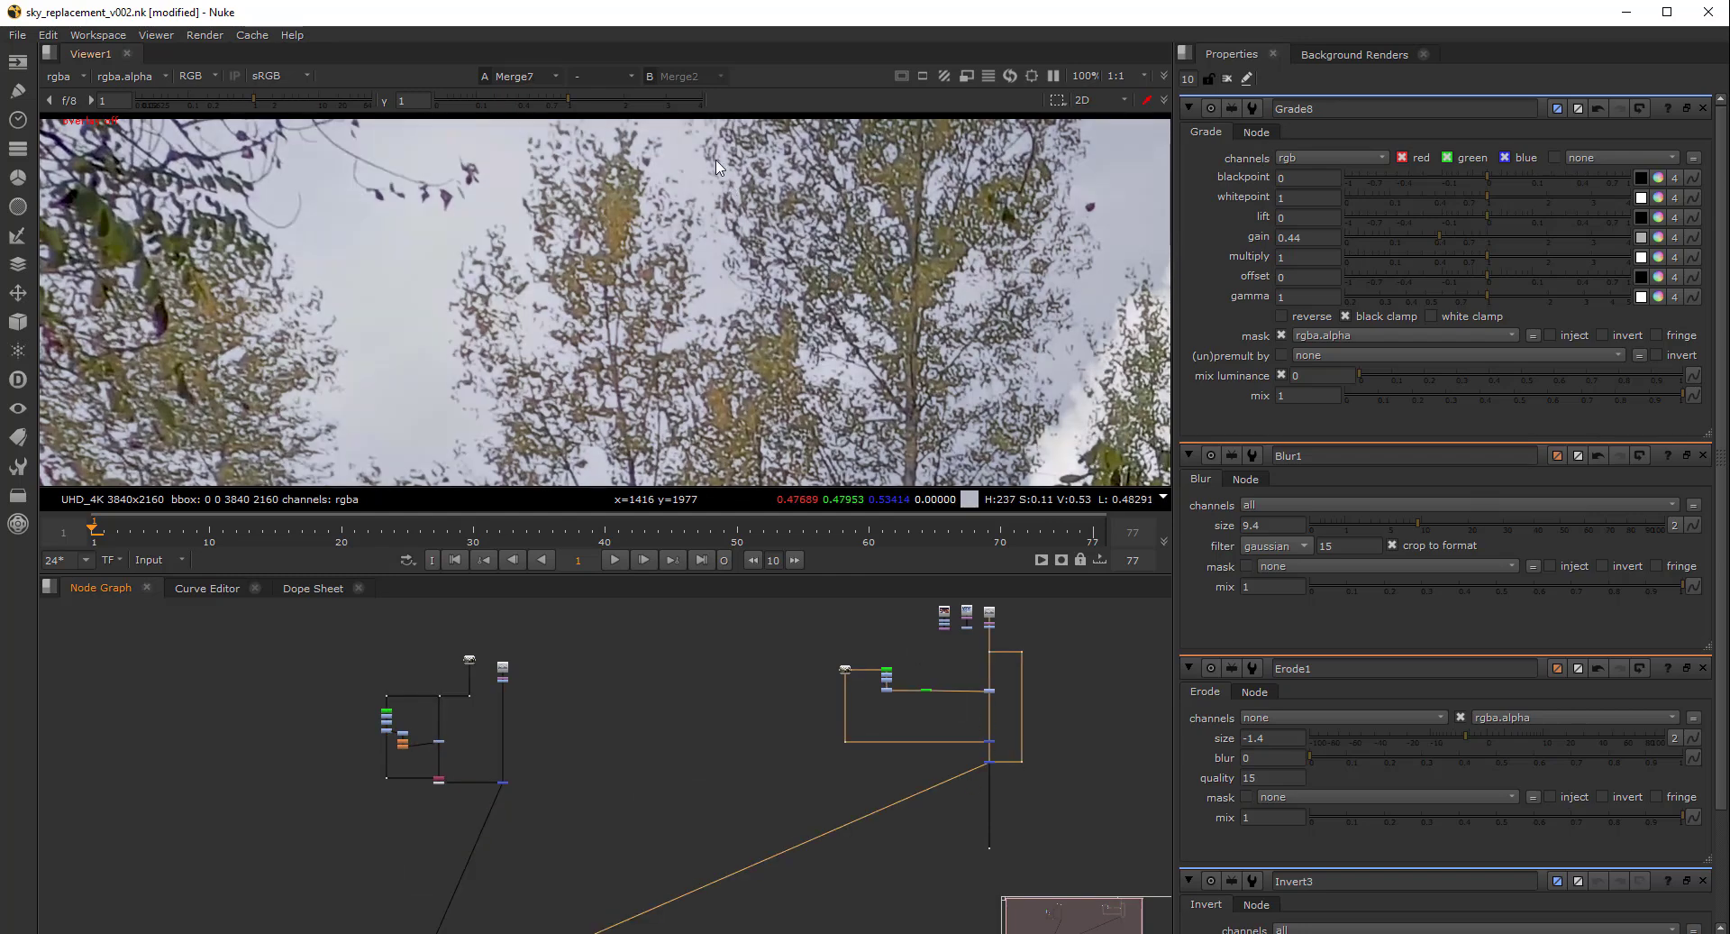
pyautogui.press('2')
pyautogui.press('1')
pyautogui.scroll(-2, 879, 284)
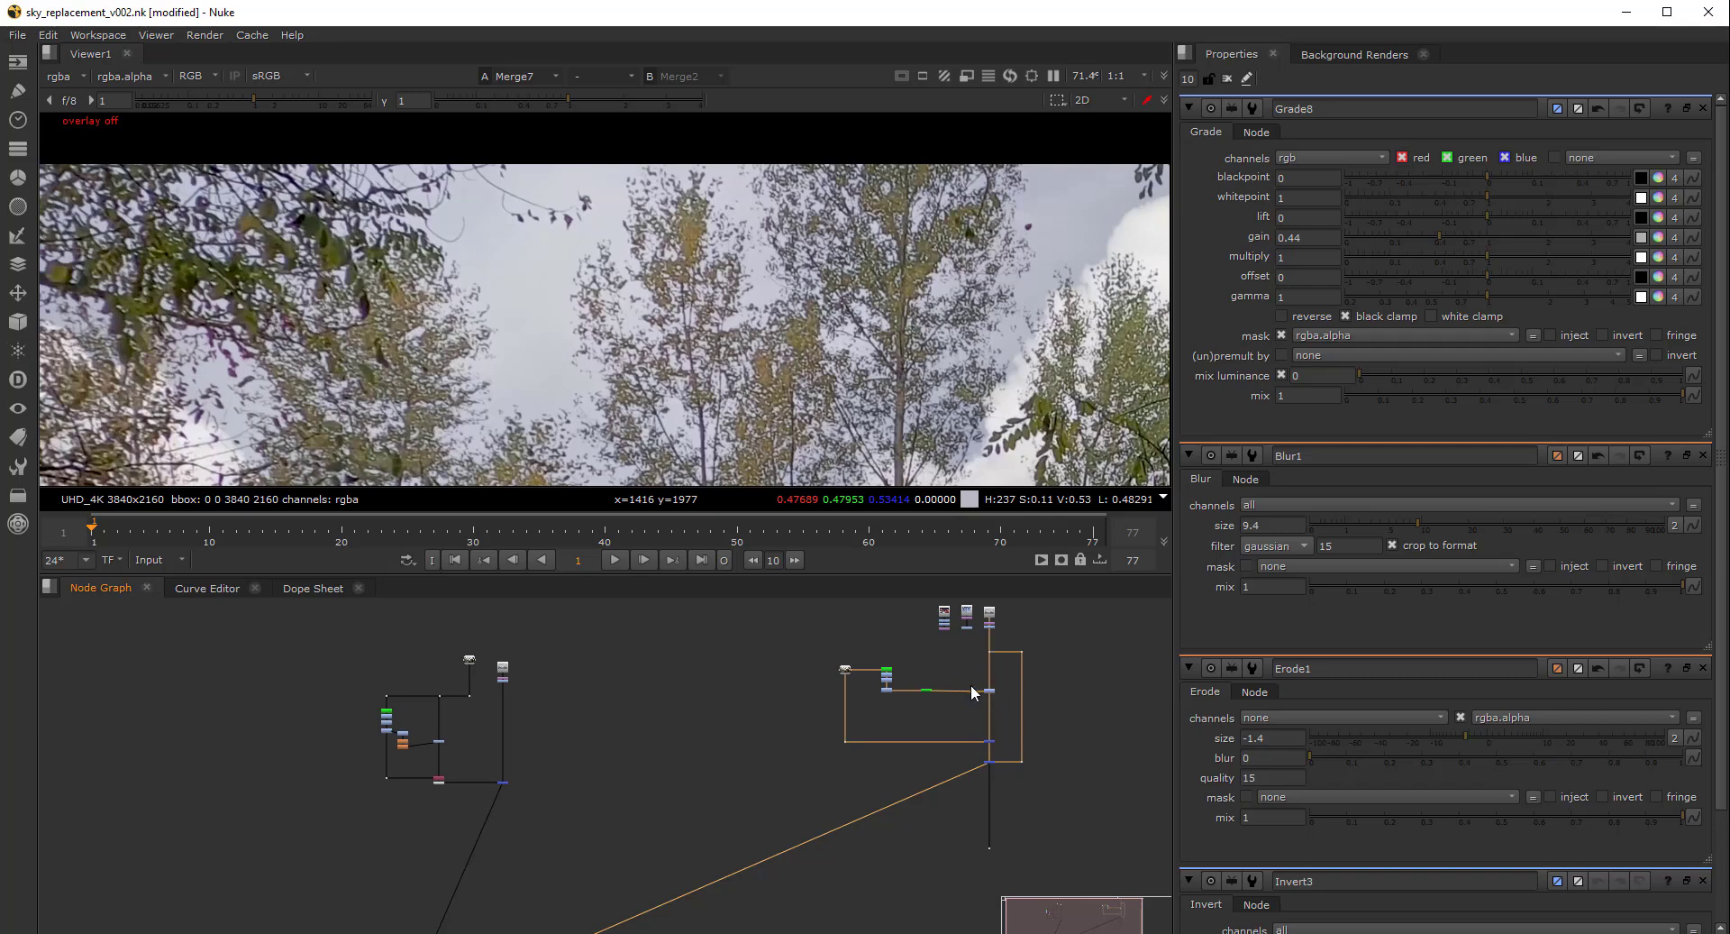
# Return the viewer to the luminance-key setup's over Merge and examine its node layout
pyautogui.moveTo(982, 698); pyautogui.dragTo(969, 710, button='middle')
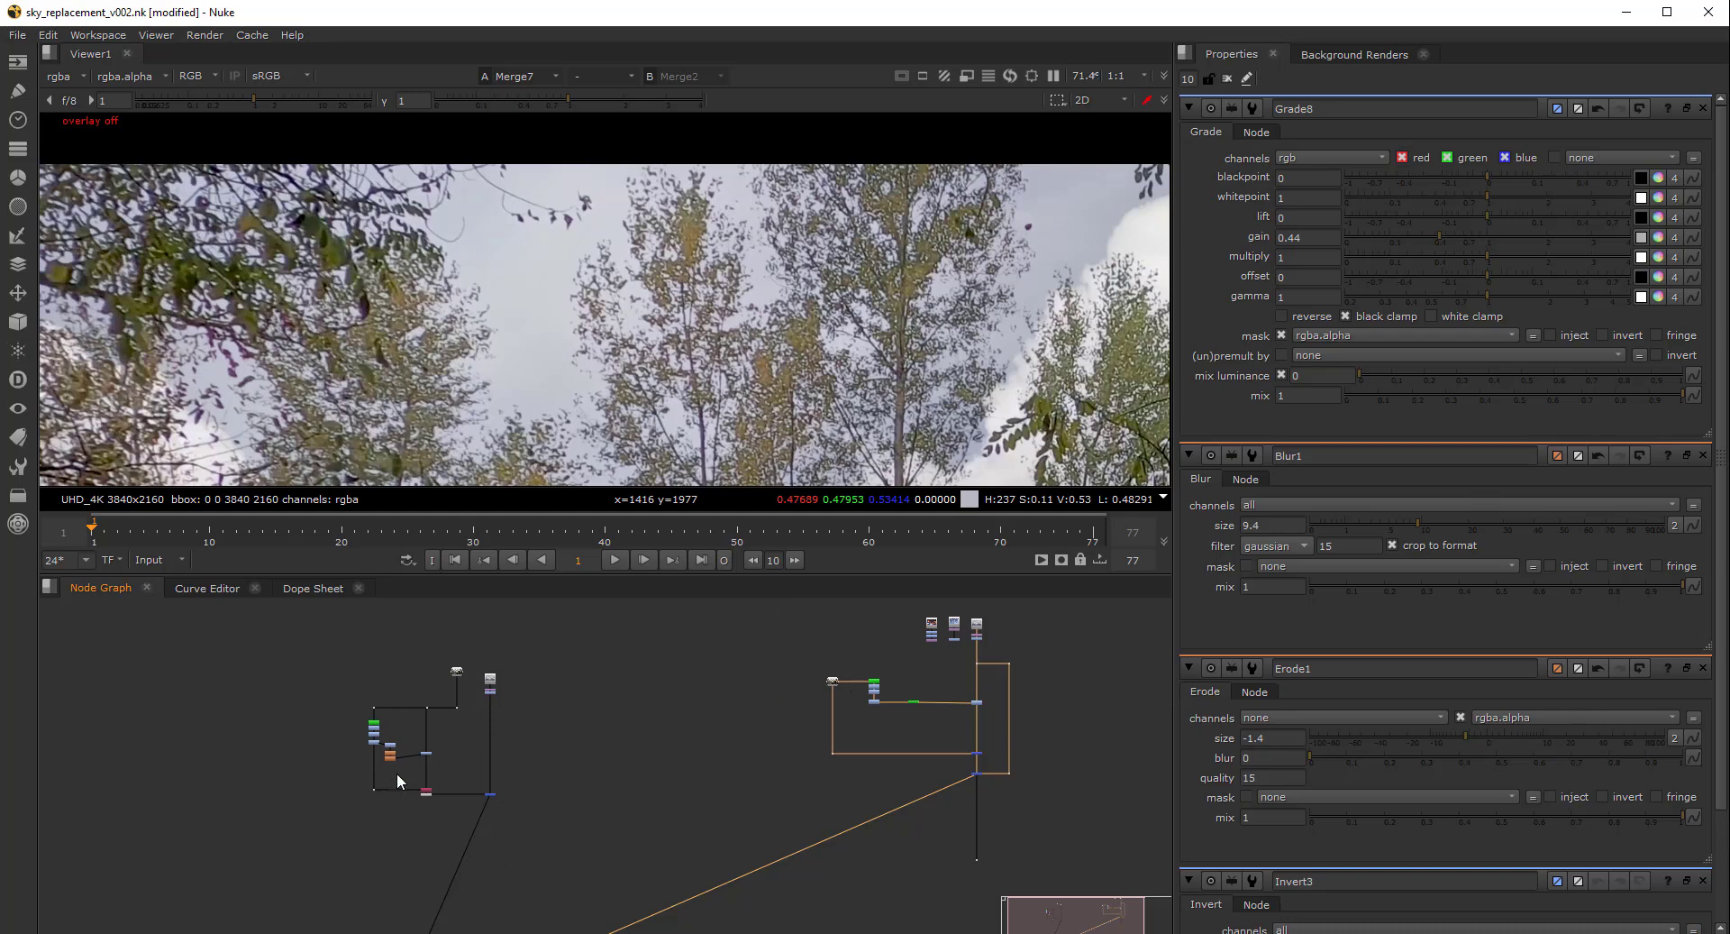
pyautogui.scroll(2, 433, 764)
pyautogui.click(516, 810)
pyautogui.moveTo(517, 809); pyautogui.dragTo(582, 784, button='middle')
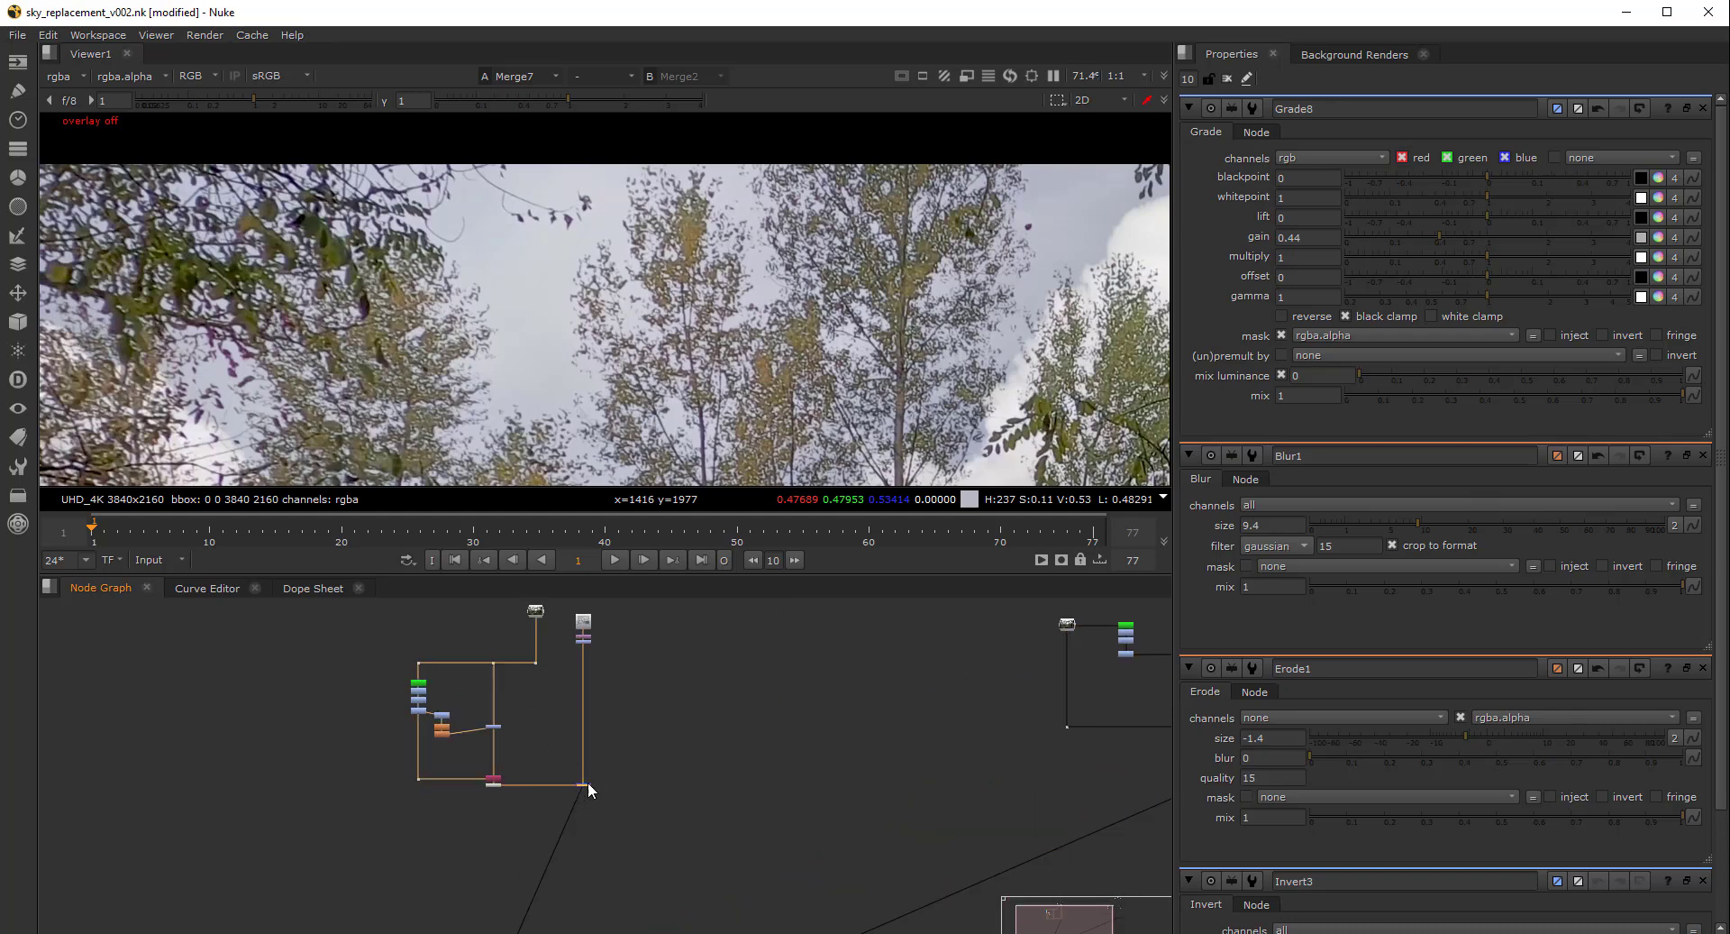
pyautogui.scroll(-2, 656, 773)
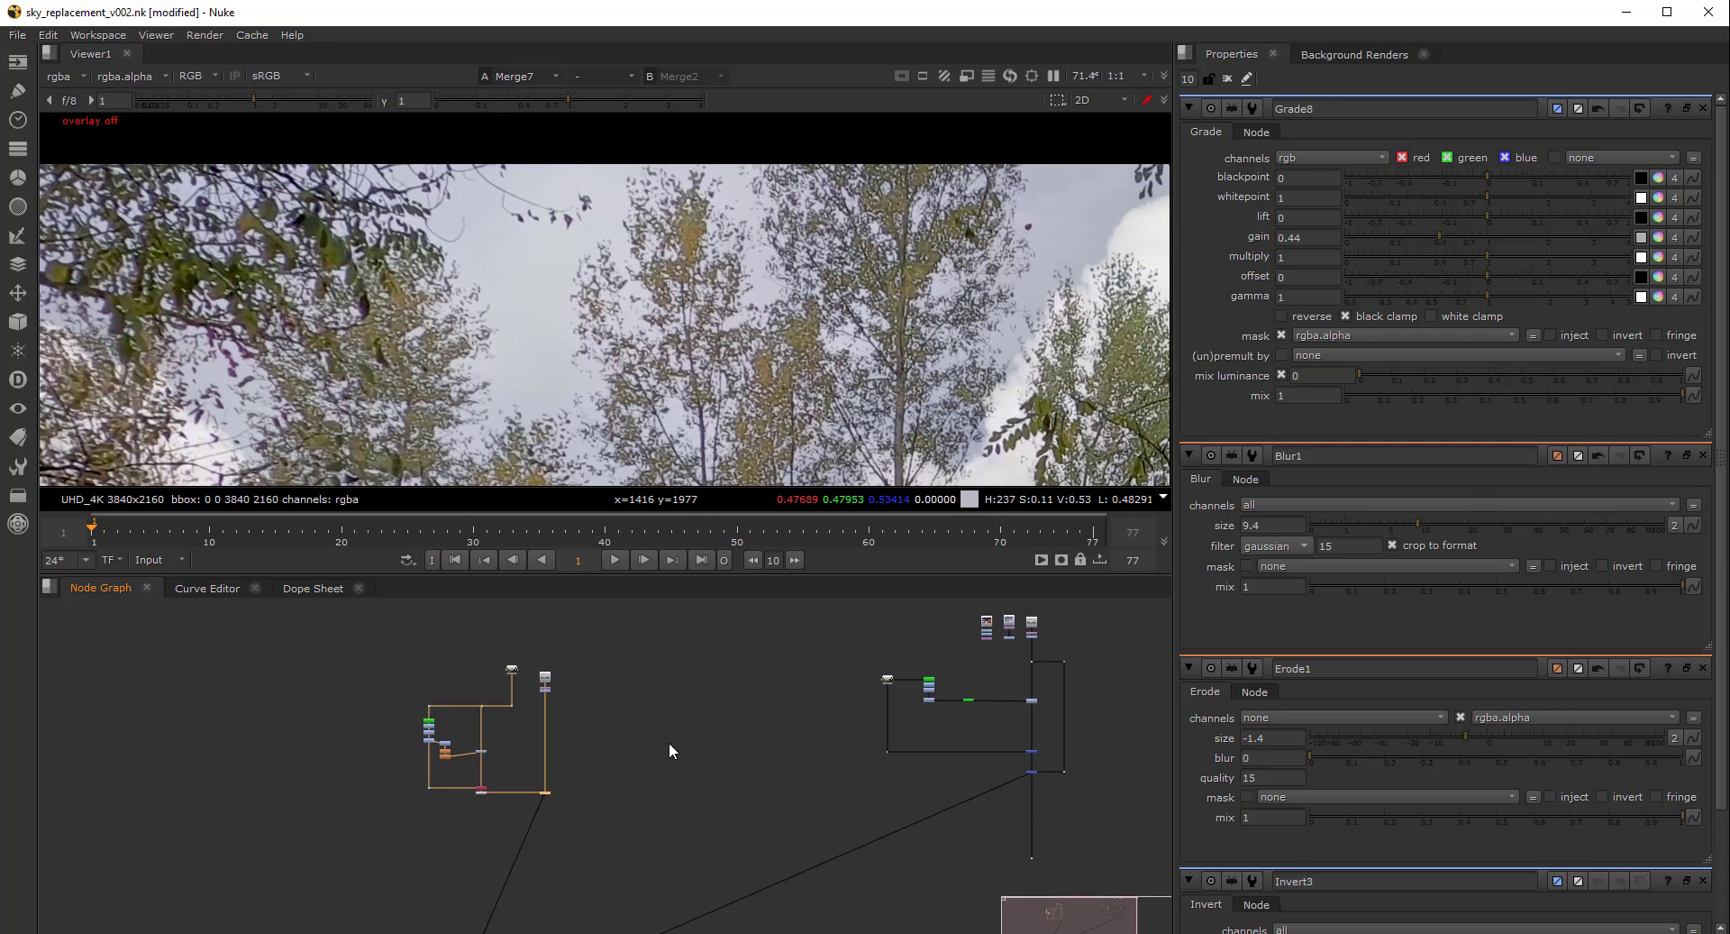
pyautogui.press('1')
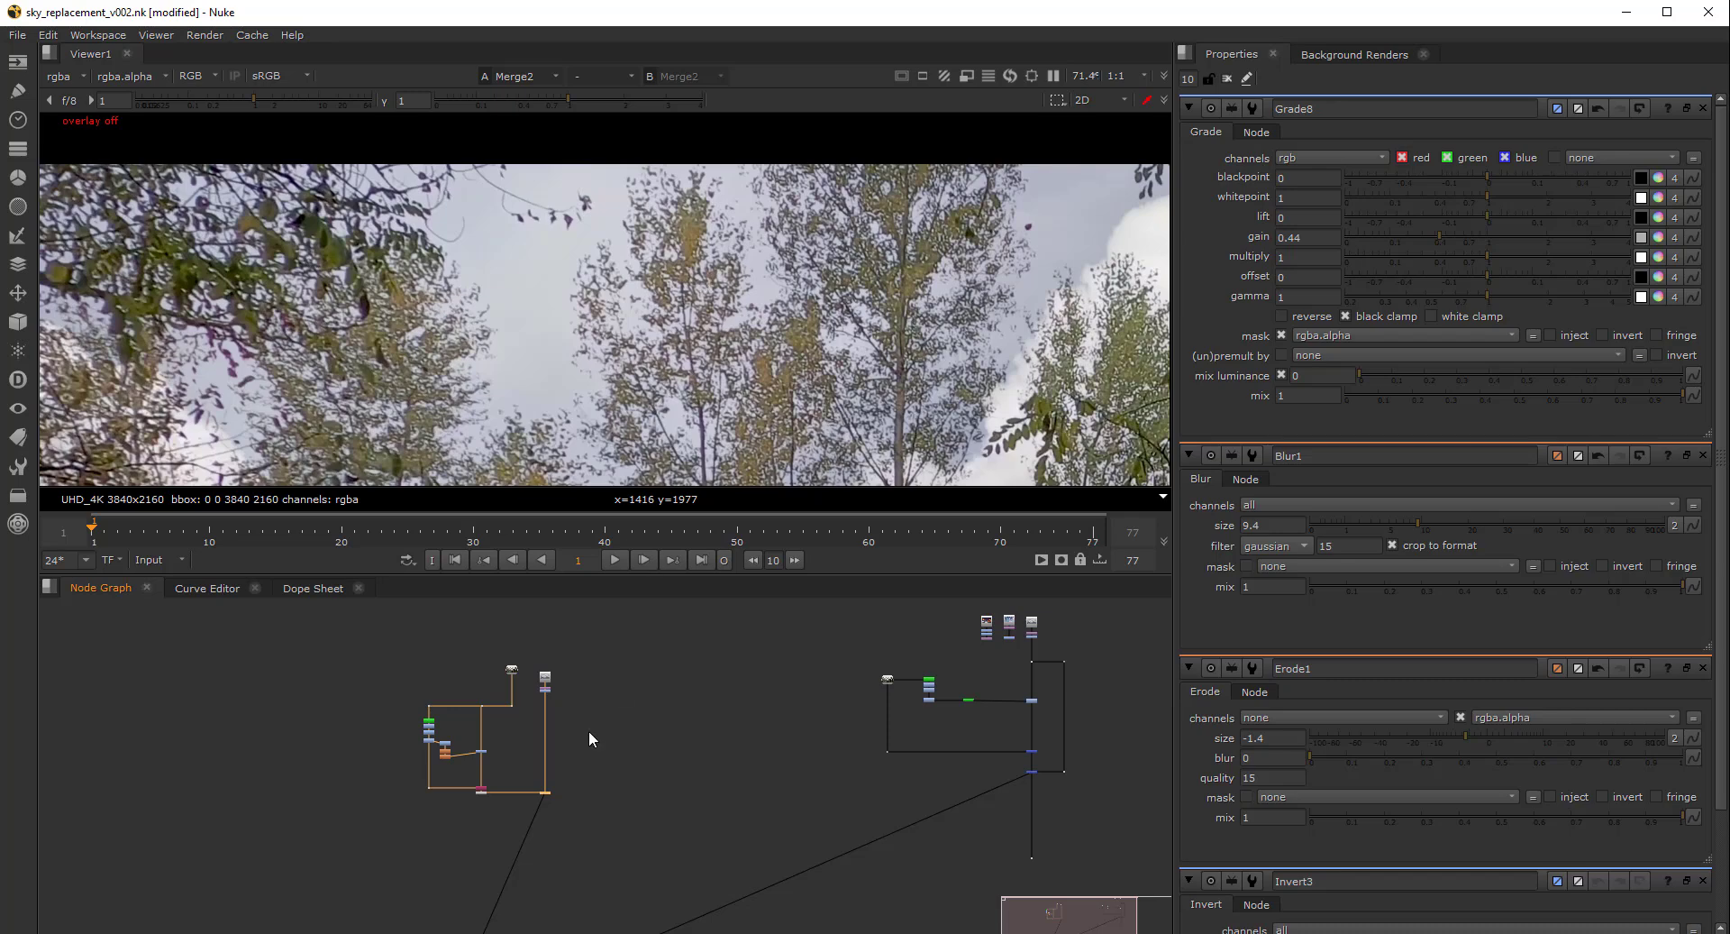
pyautogui.scroll(3, 487, 760)
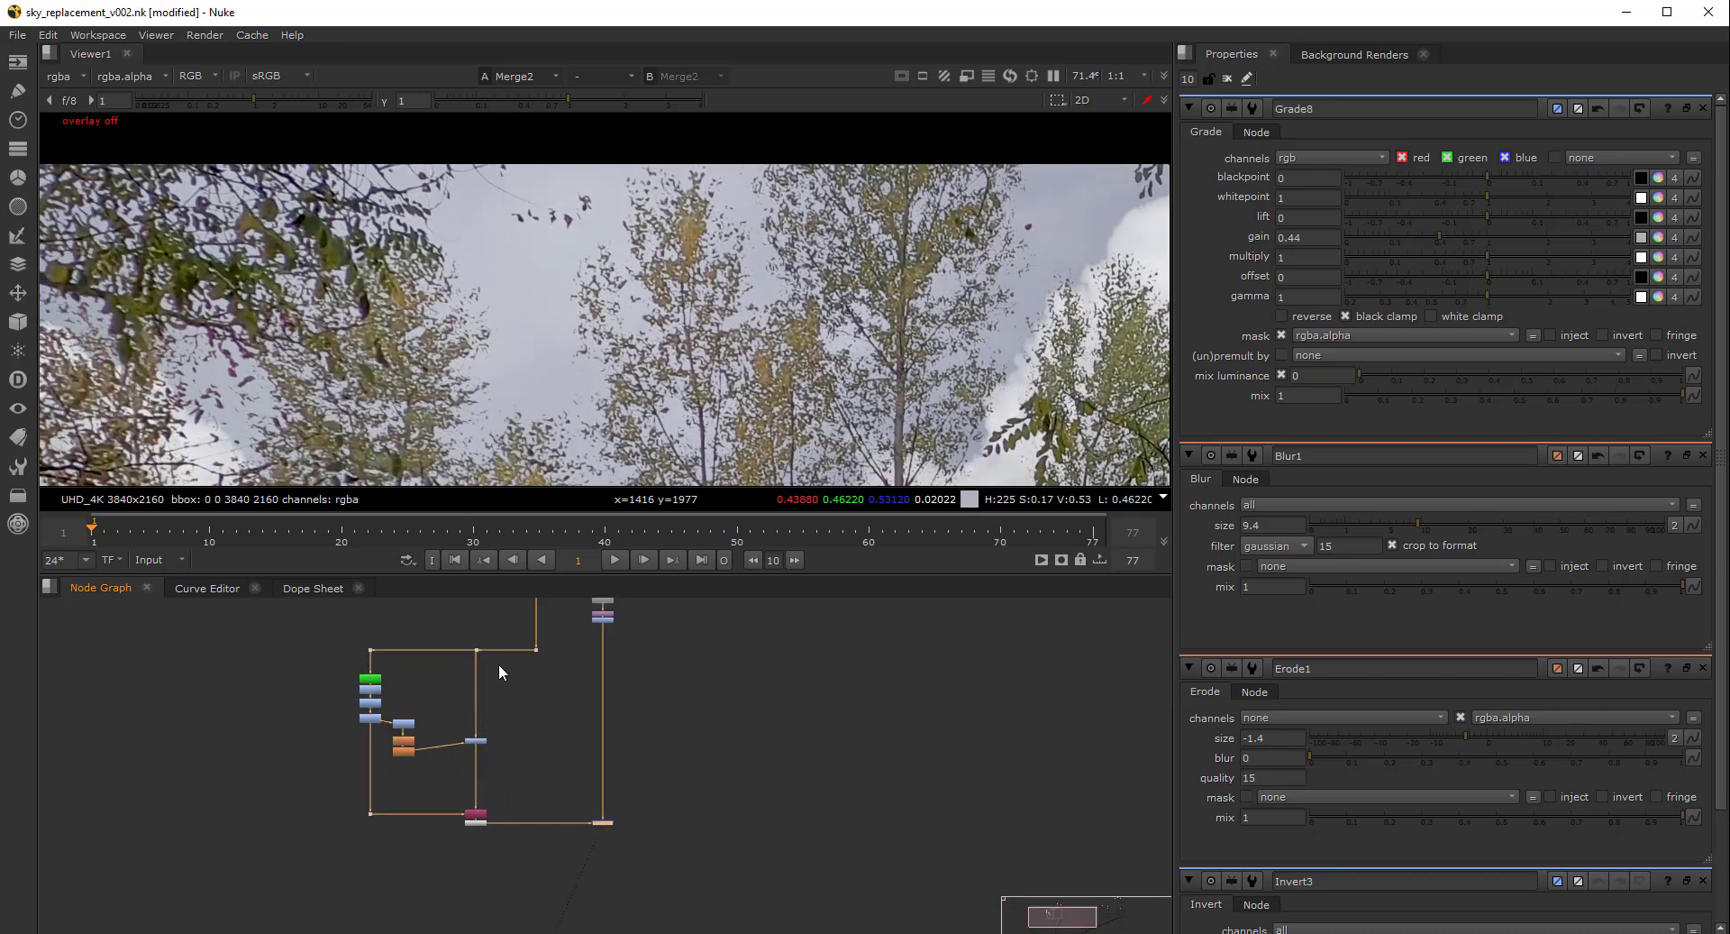
pyautogui.scroll(-2, 509, 685)
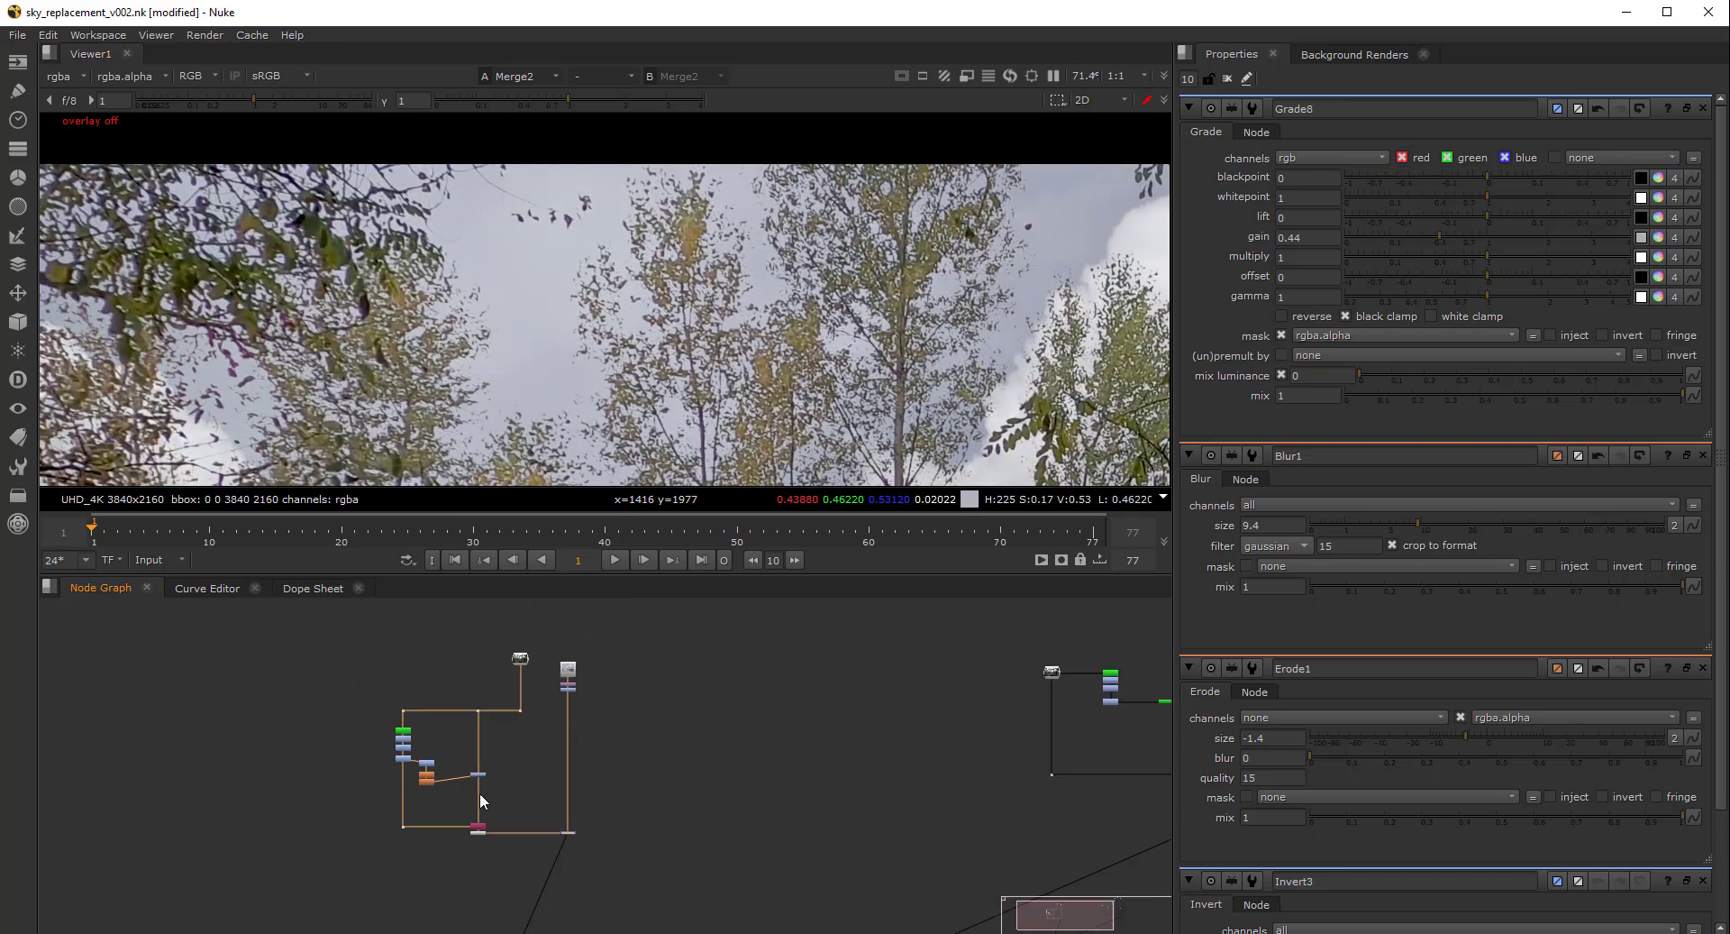
# Align the masked colour-branch Grade with the Blur node and set the Erode size to -0.7
pyautogui.scroll(3, 487, 774)
pyautogui.moveTo(485, 768); pyautogui.dragTo(485, 781)
pyautogui.moveTo(1489, 298)
pyautogui.mouseDown()
pyautogui.moveTo(1444, 290)
pyautogui.moveTo(1516, 294)
pyautogui.moveTo(1489, 296)
pyautogui.mouseUp()
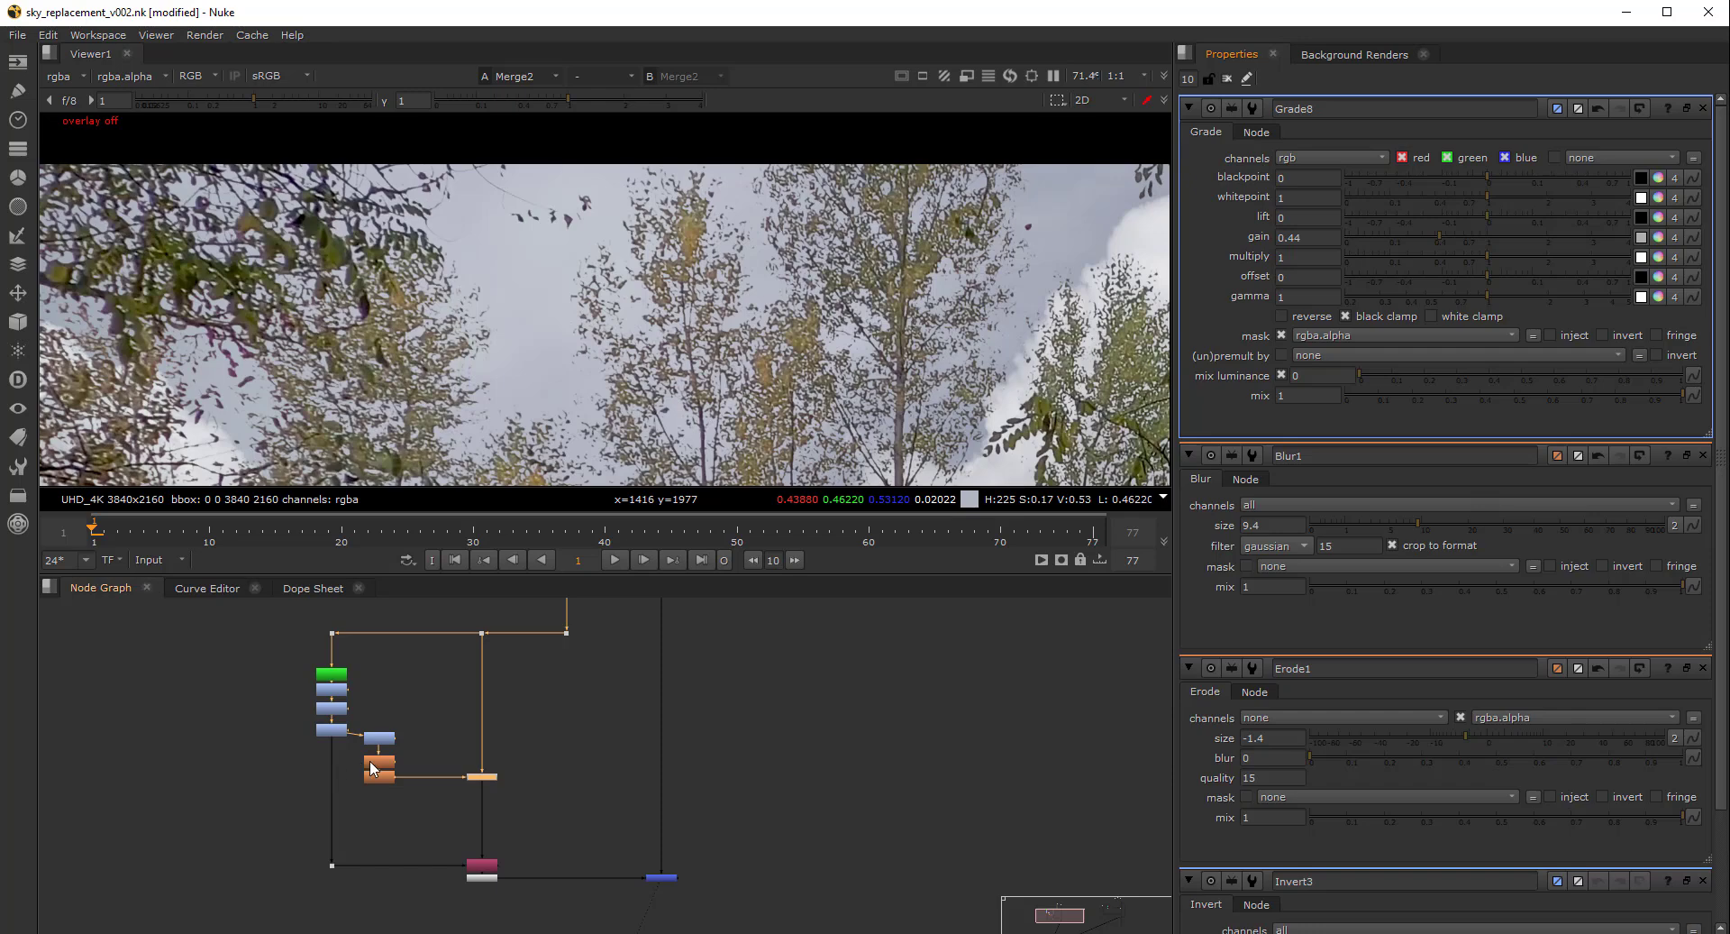
pyautogui.scroll(3, 365, 763)
pyautogui.doubleClick(401, 767)
pyautogui.moveTo(1472, 175); pyautogui.dragTo(1473, 173)
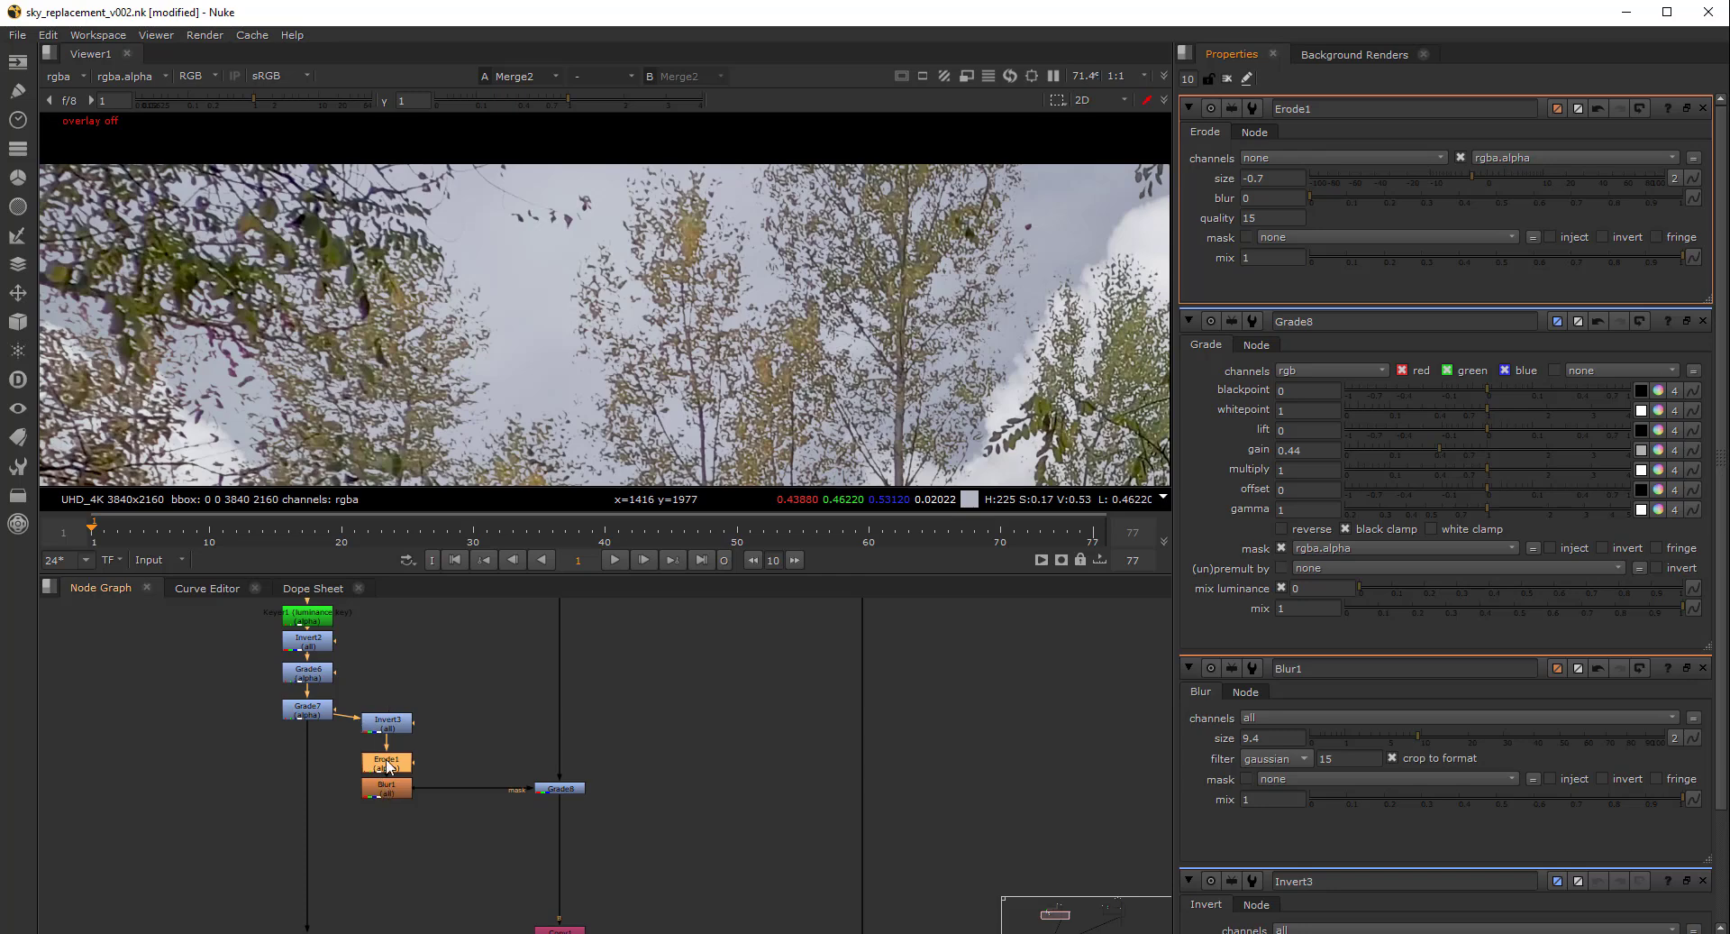
# Insert a Merge that combines the original plate with the sky branch, set it to multiply, and check the composite
pyautogui.scroll(-5, 630, 754)
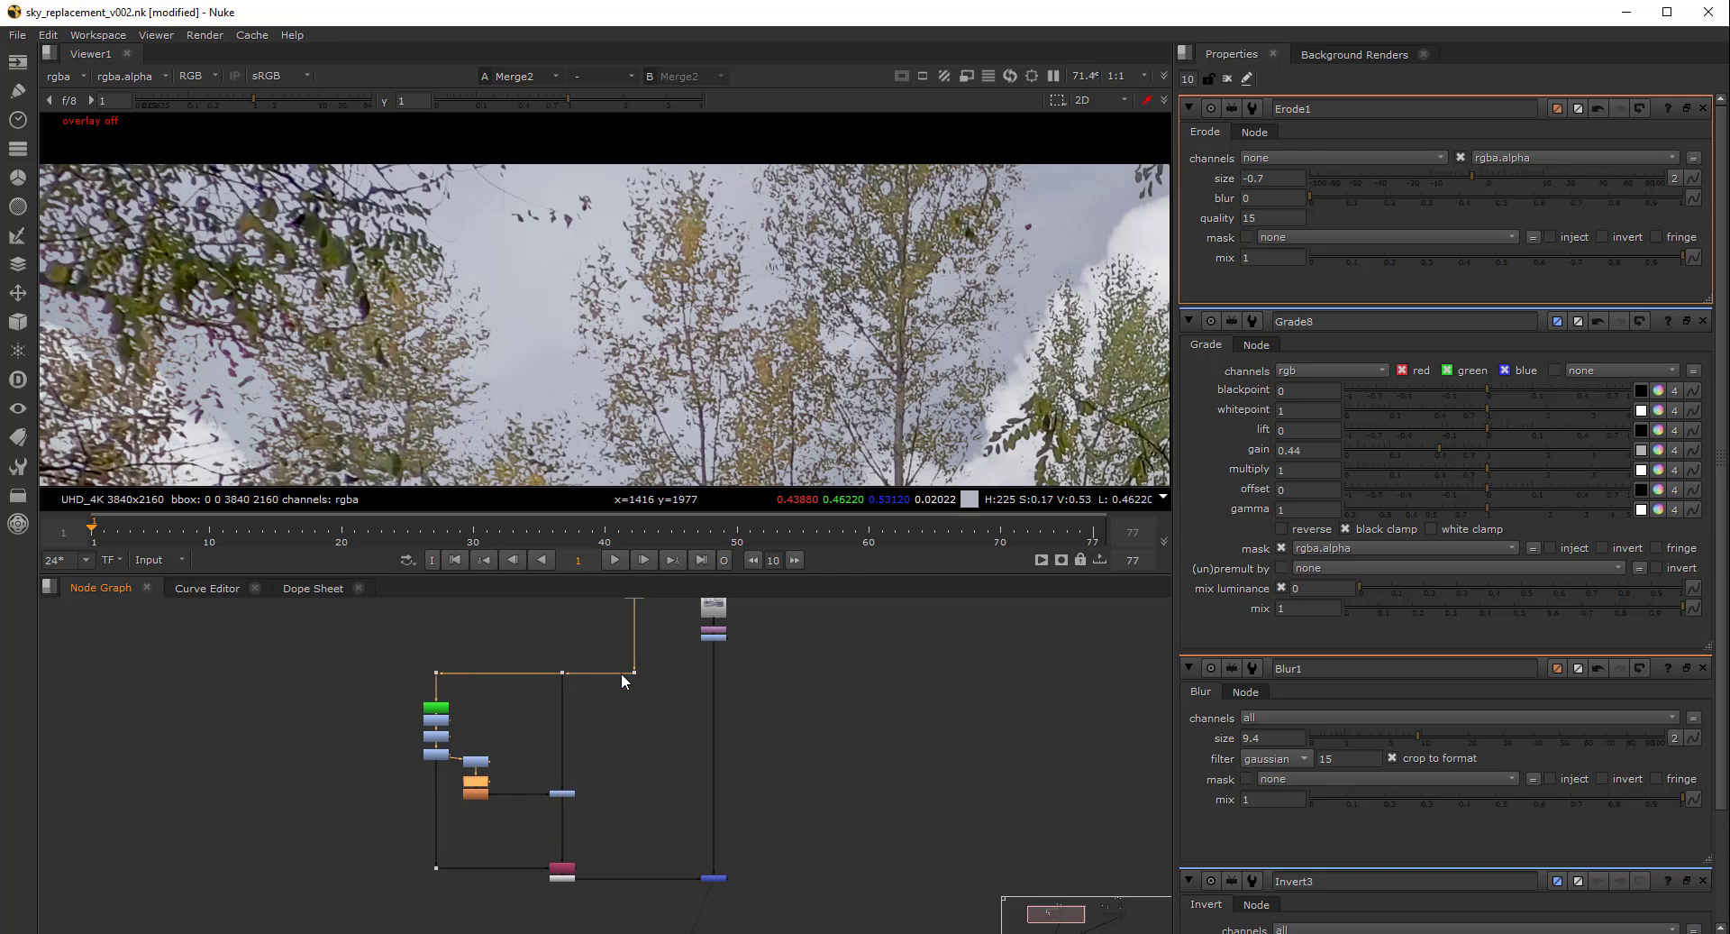
pyautogui.click(663, 681)
pyautogui.press('m')
pyautogui.moveTo(682, 684); pyautogui.dragTo(635, 671)
pyautogui.click(1311, 157)
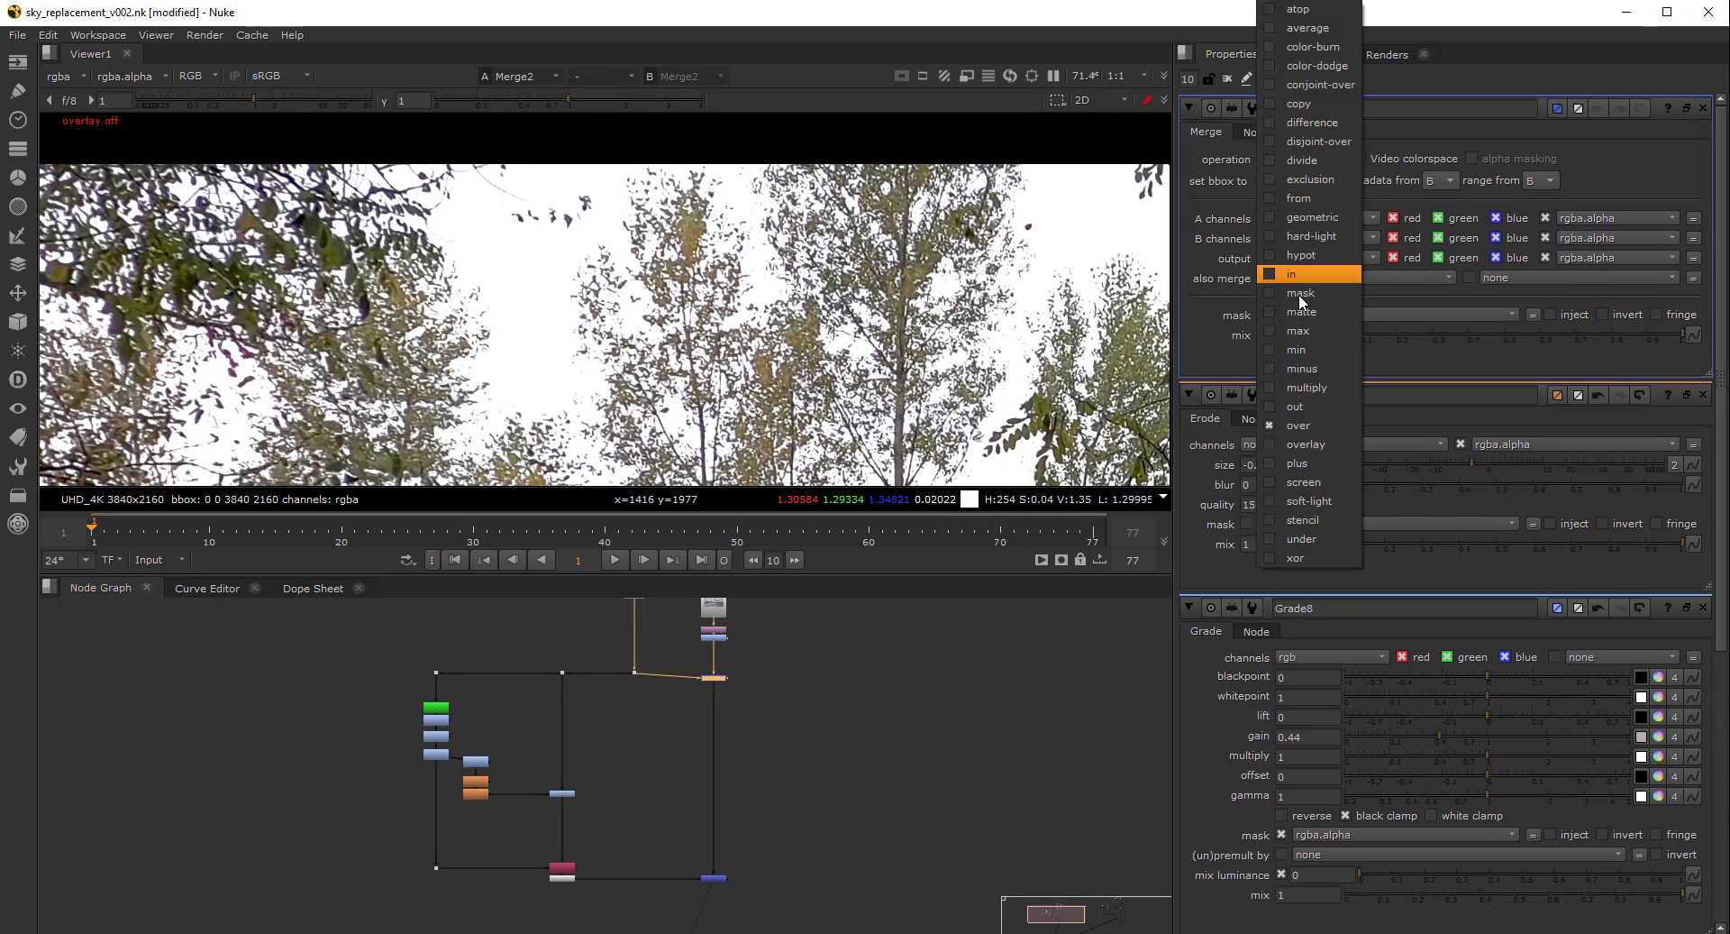
pyautogui.click(1297, 386)
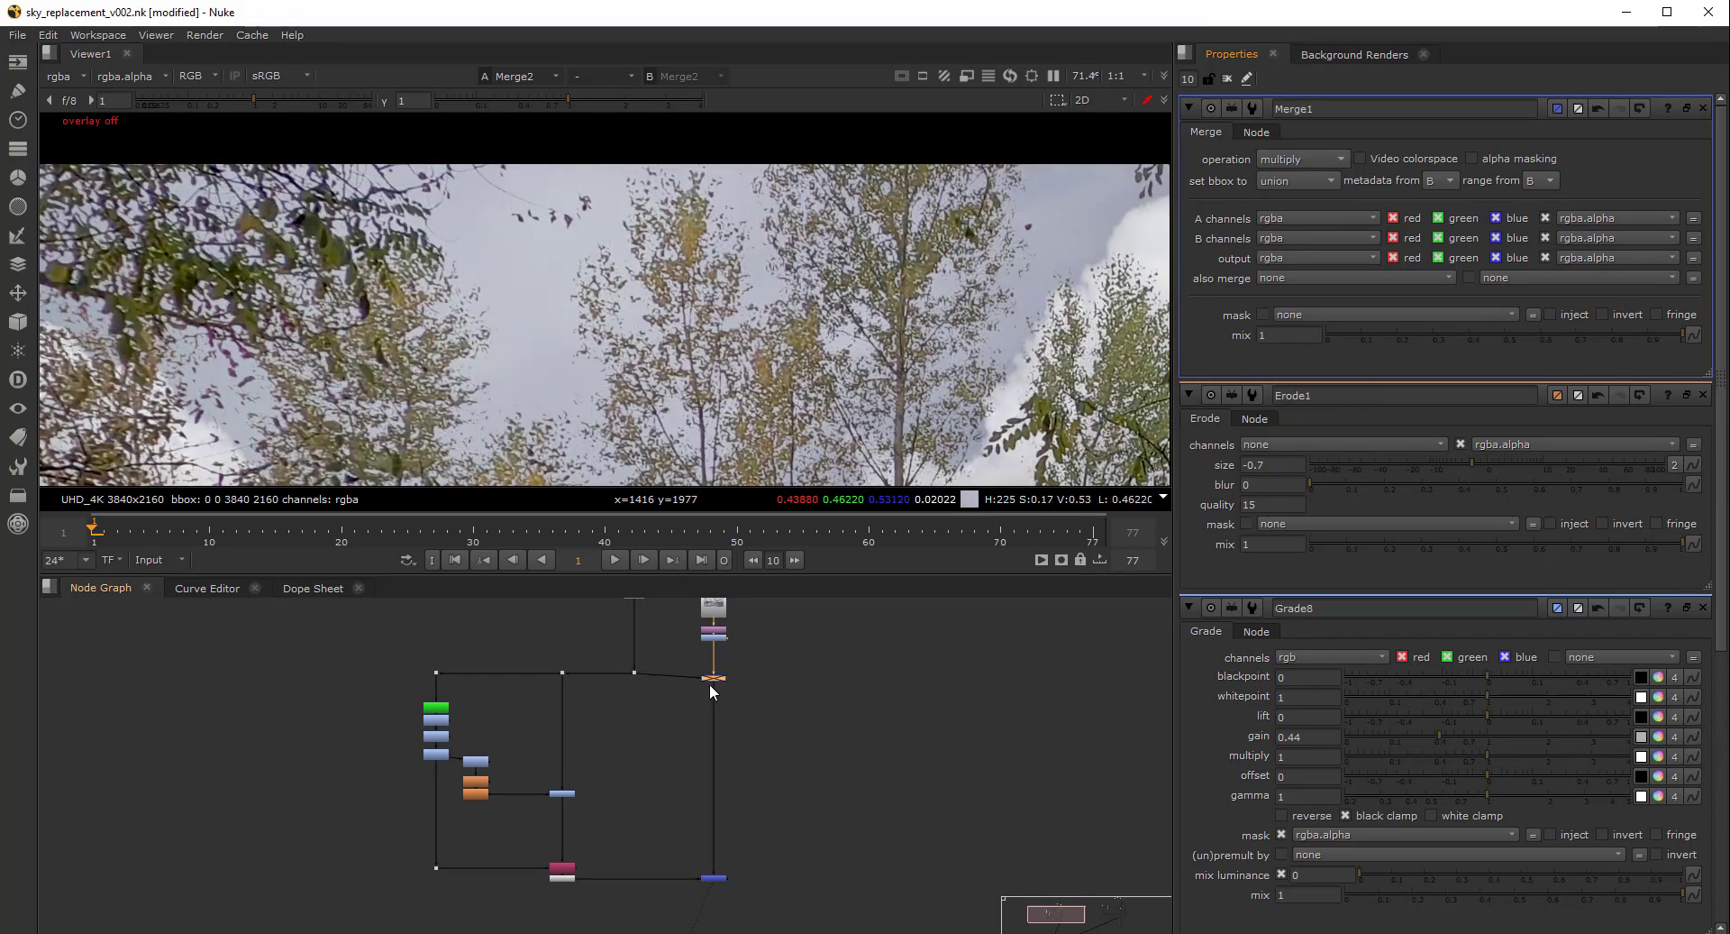
pyautogui.scroll(5, 625, 208)
pyautogui.scroll(-8, 625, 189)
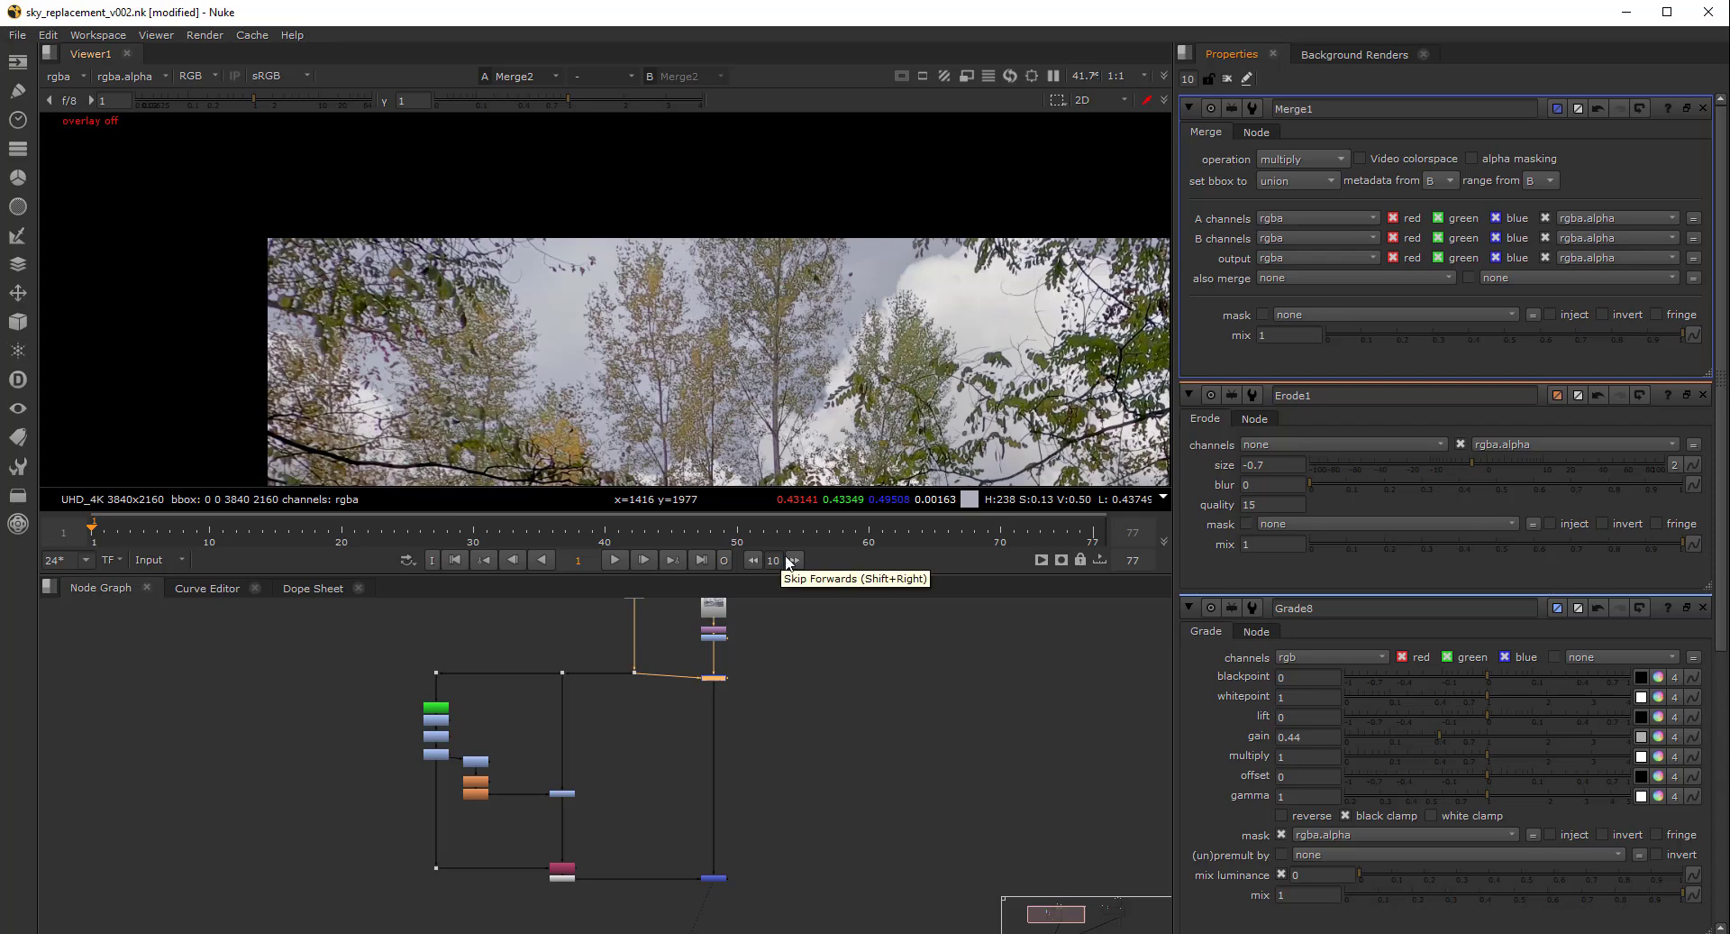
# Delete the multiply Merge that combines the original plate with the sky branch in the luminance-key setup
pyautogui.scroll(-2, 708, 771)
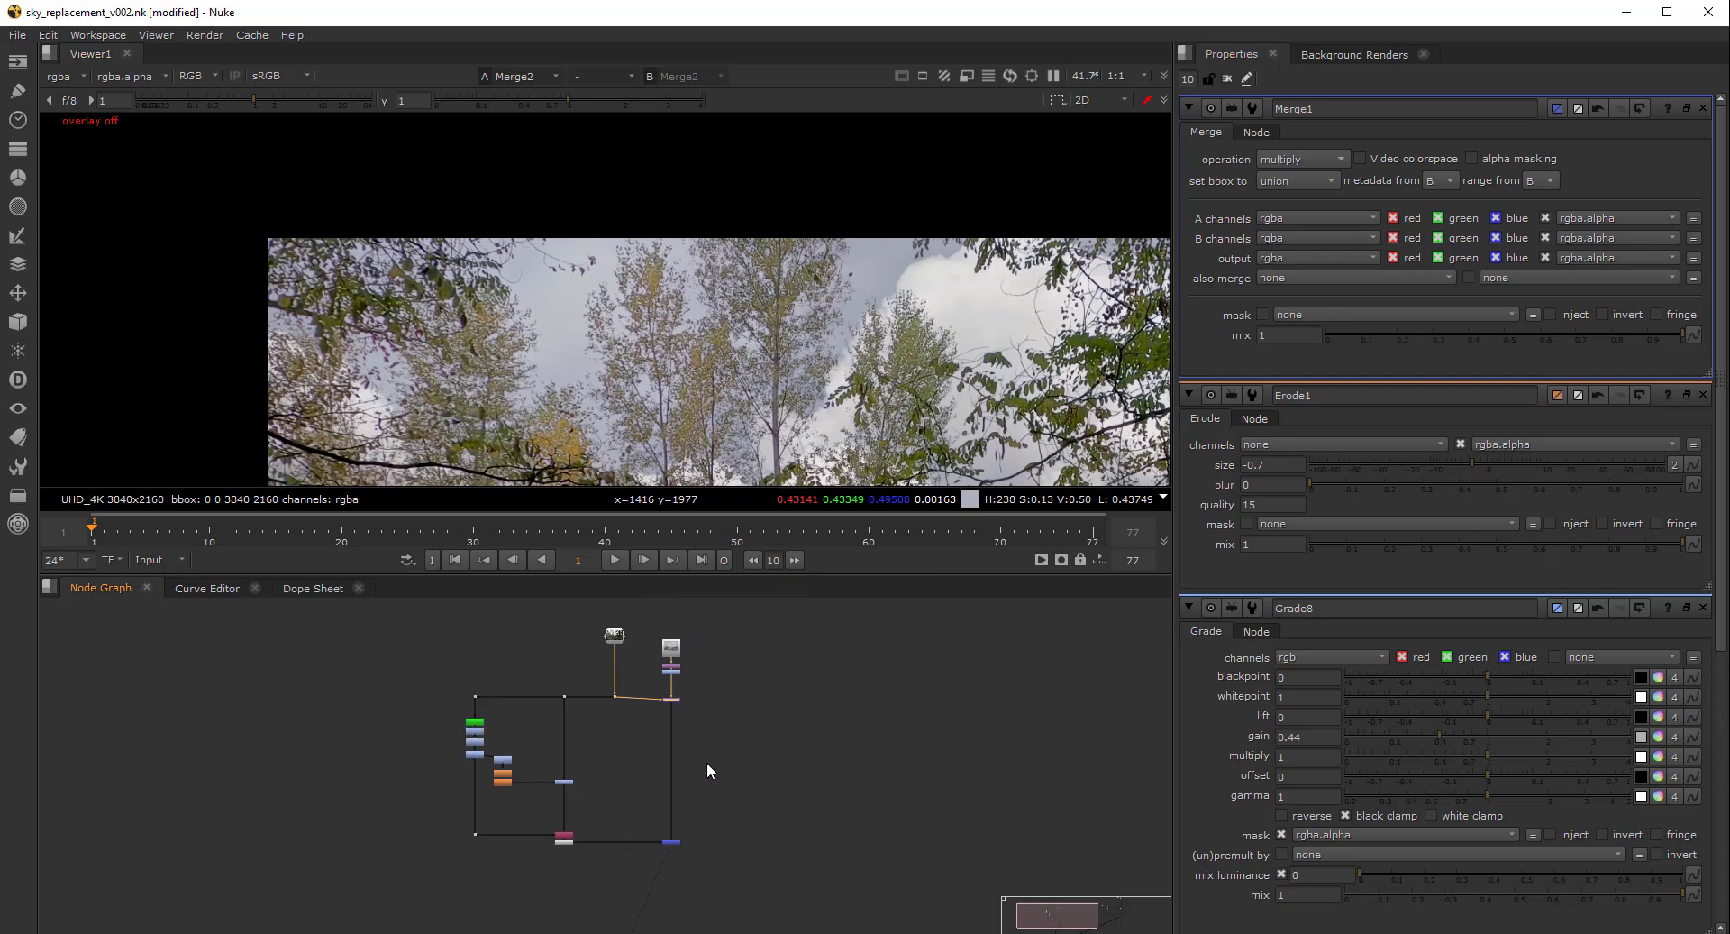
pyautogui.moveTo(705, 681); pyautogui.dragTo(641, 719)
pyautogui.press('Delete')
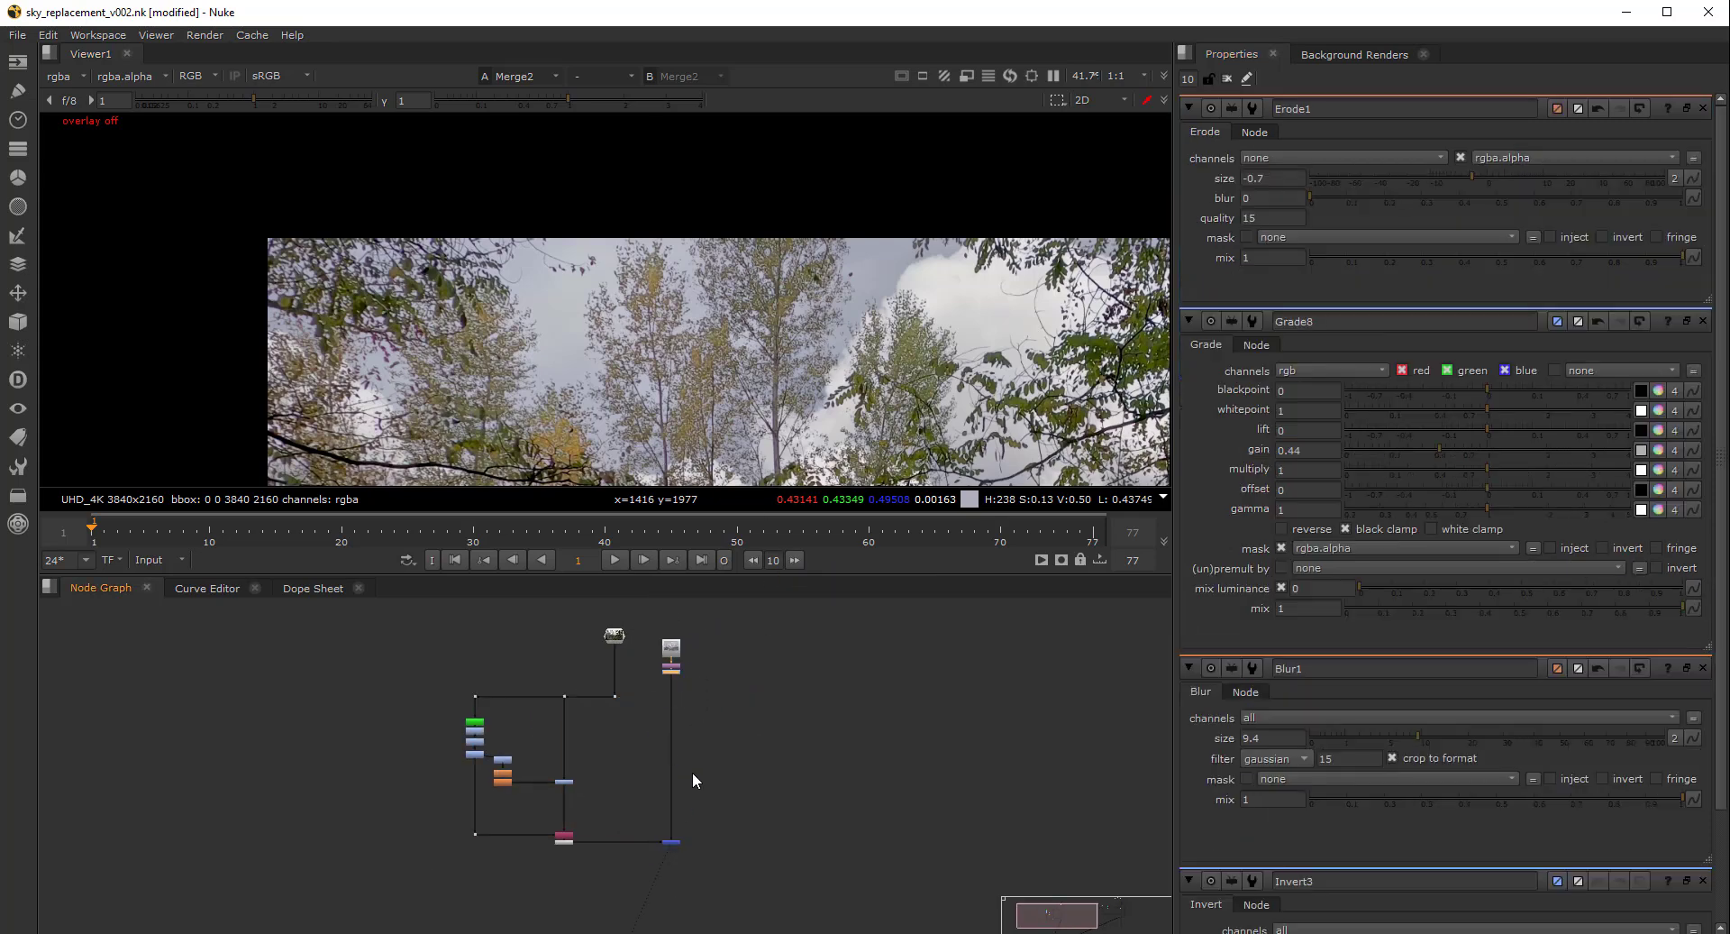
# Compare the luminance-key setup's final Merge with the other setup's final Merge in the viewer
pyautogui.moveTo(691, 798); pyautogui.dragTo(657, 856)
pyautogui.scroll(2, 631, 252)
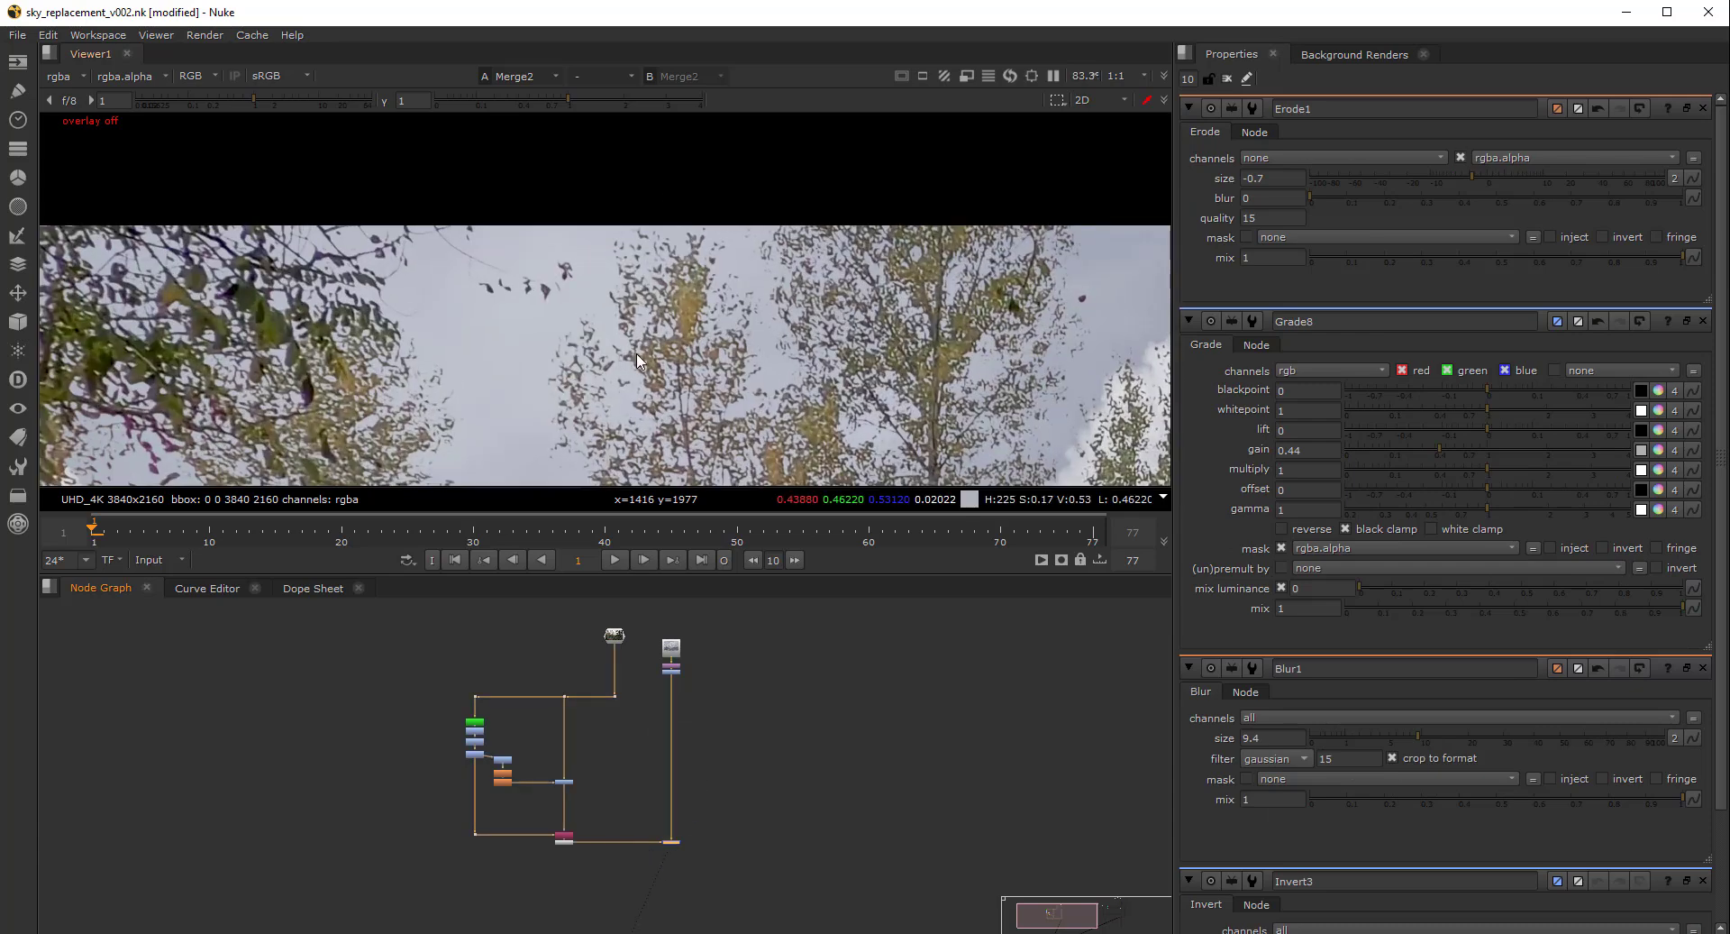
pyautogui.scroll(-3, 776, 740)
pyautogui.moveTo(1011, 760); pyautogui.dragTo(874, 728, button='middle')
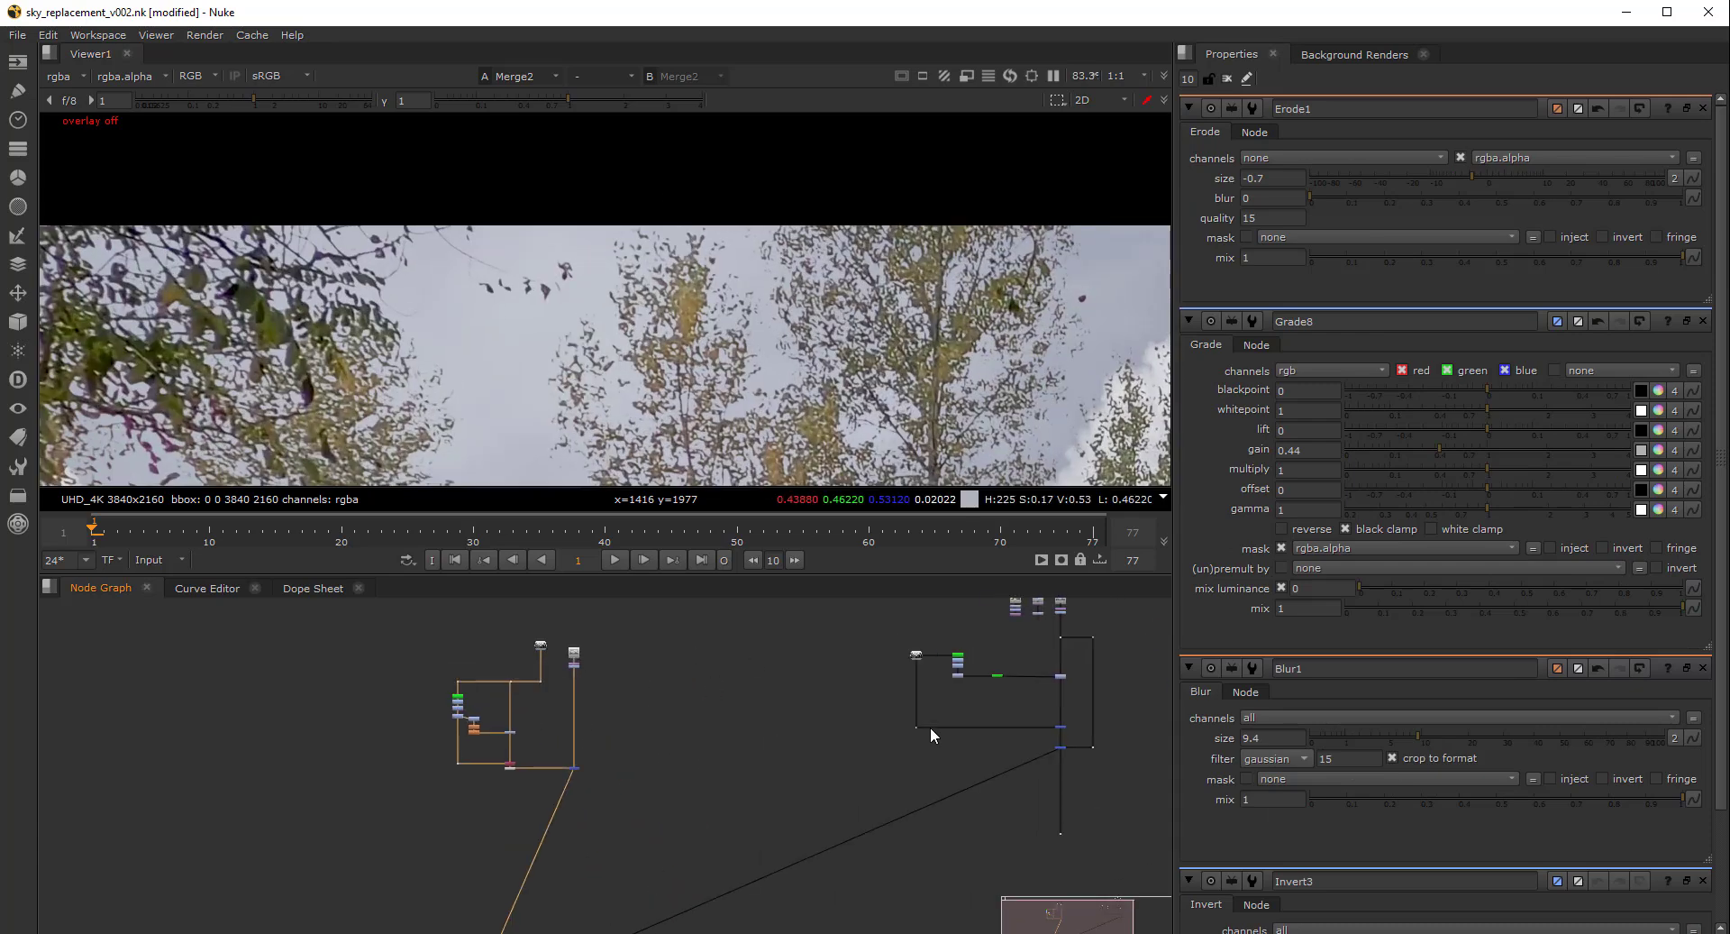
pyautogui.moveTo(1079, 733); pyautogui.dragTo(1046, 759)
pyautogui.press('1')
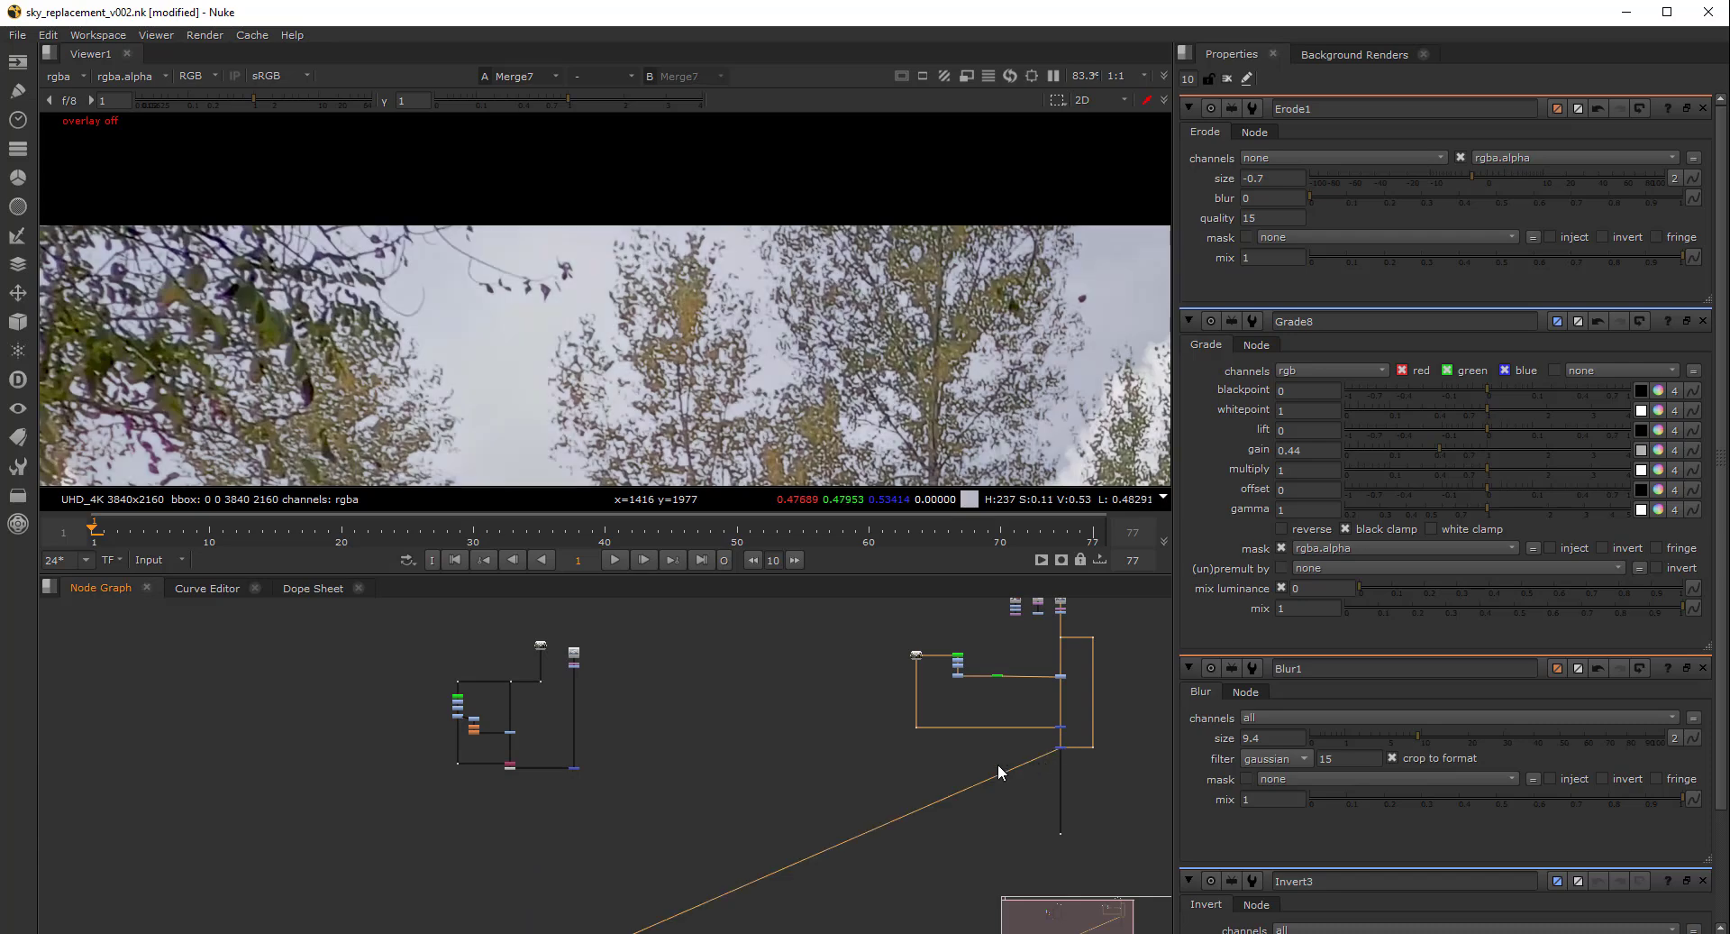
# Create a Keymix node and attach it below the luminance-key setup's final Merge
pyautogui.click(561, 807)
pyautogui.scroll(2, 565, 784)
pyautogui.press('Tab')
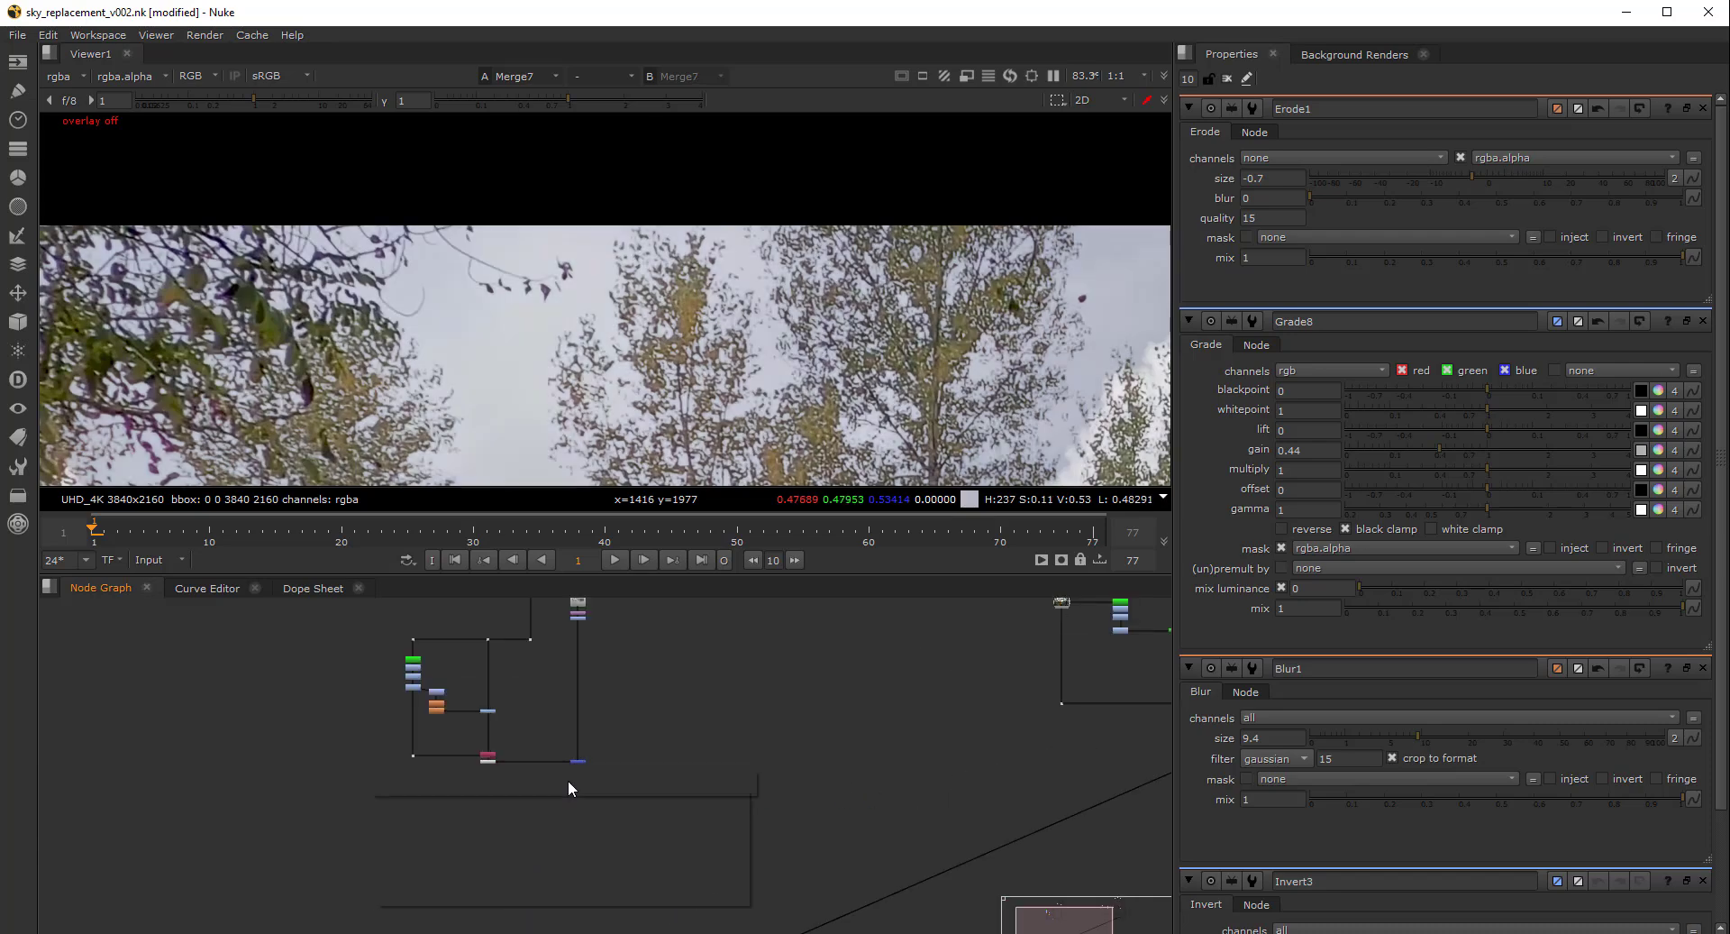
pyautogui.write('keymix')
pyautogui.press('Return')
pyautogui.scroll(3, 567, 781)
pyautogui.moveTo(568, 782); pyautogui.dragTo(586, 689)
pyautogui.scroll(3, 594, 799)
pyautogui.scroll(-3, 591, 815)
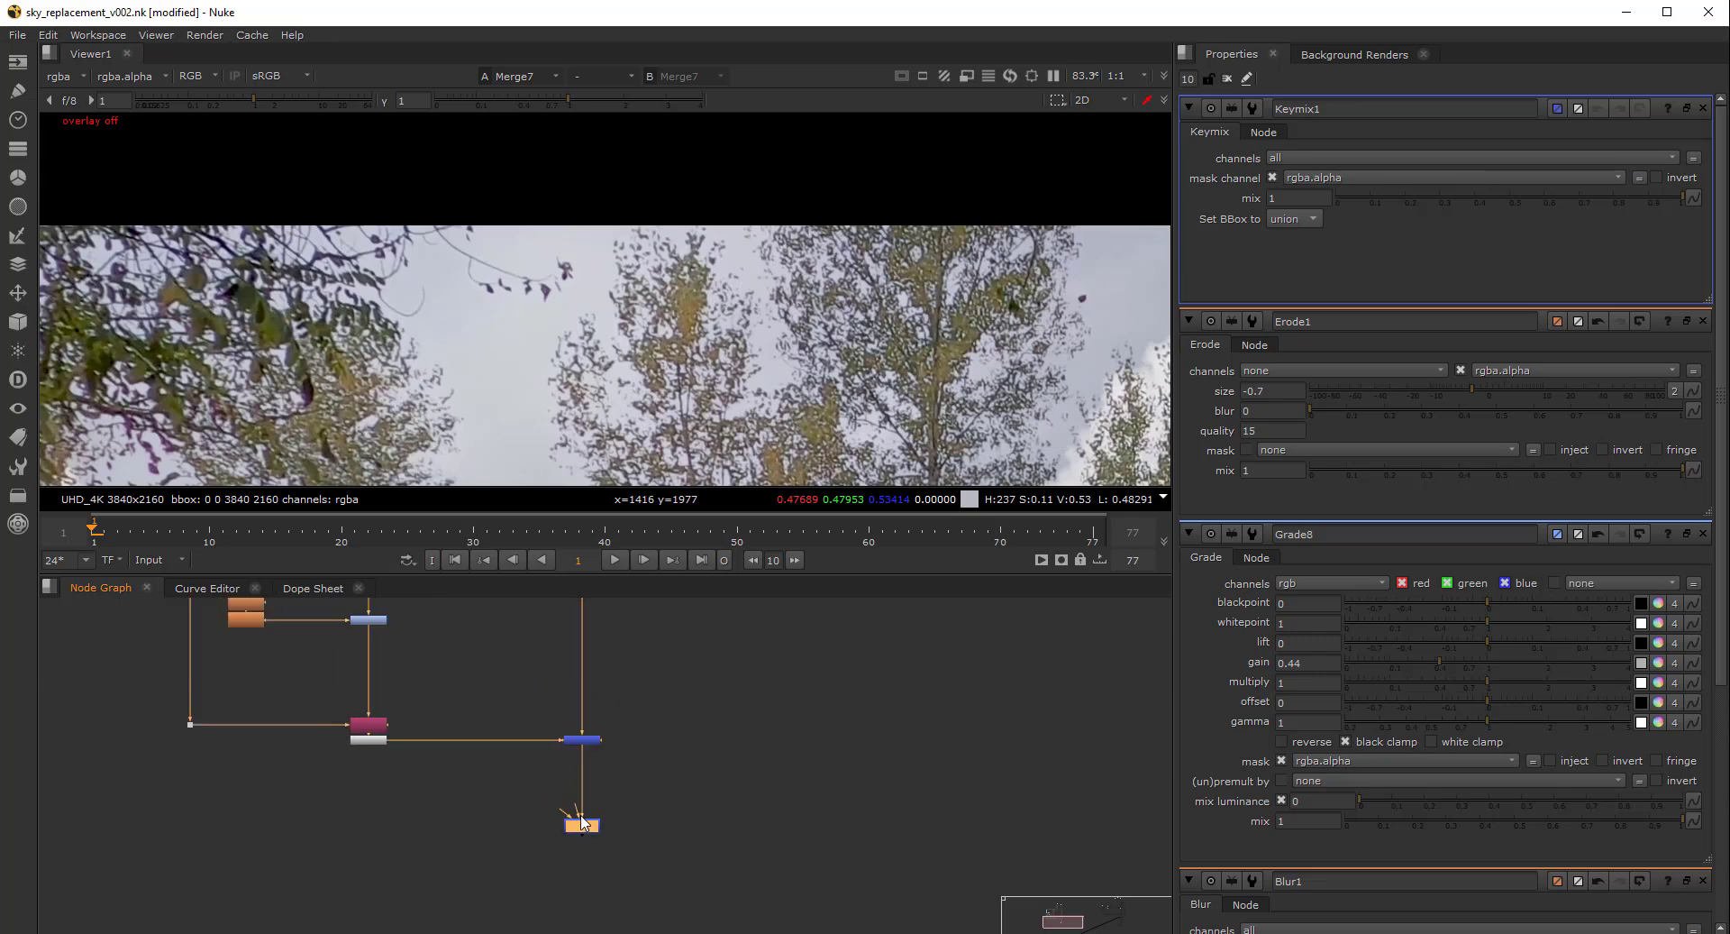
# Connect the Keymix's other image input to the second setup's final output and view the Keymix result
pyautogui.scroll(-5, 770, 814)
pyautogui.moveTo(770, 814); pyautogui.dragTo(405, 814, button='middle')
pyautogui.moveTo(327, 800); pyautogui.dragTo(1058, 879)
pyautogui.scroll(3, 958, 760)
pyautogui.moveTo(1059, 879); pyautogui.dragTo(844, 550, button='middle')
pyautogui.moveTo(842, 549); pyautogui.dragTo(833, 678)
pyautogui.scroll(-3, 833, 677)
pyautogui.moveTo(722, 728); pyautogui.dragTo(930, 791, button='middle')
pyautogui.moveTo(372, 665); pyautogui.dragTo(341, 687)
pyautogui.moveTo(354, 689); pyautogui.dragTo(355, 727)
pyautogui.press('1')
pyautogui.moveTo(397, 729); pyautogui.dragTo(566, 802, button='middle')
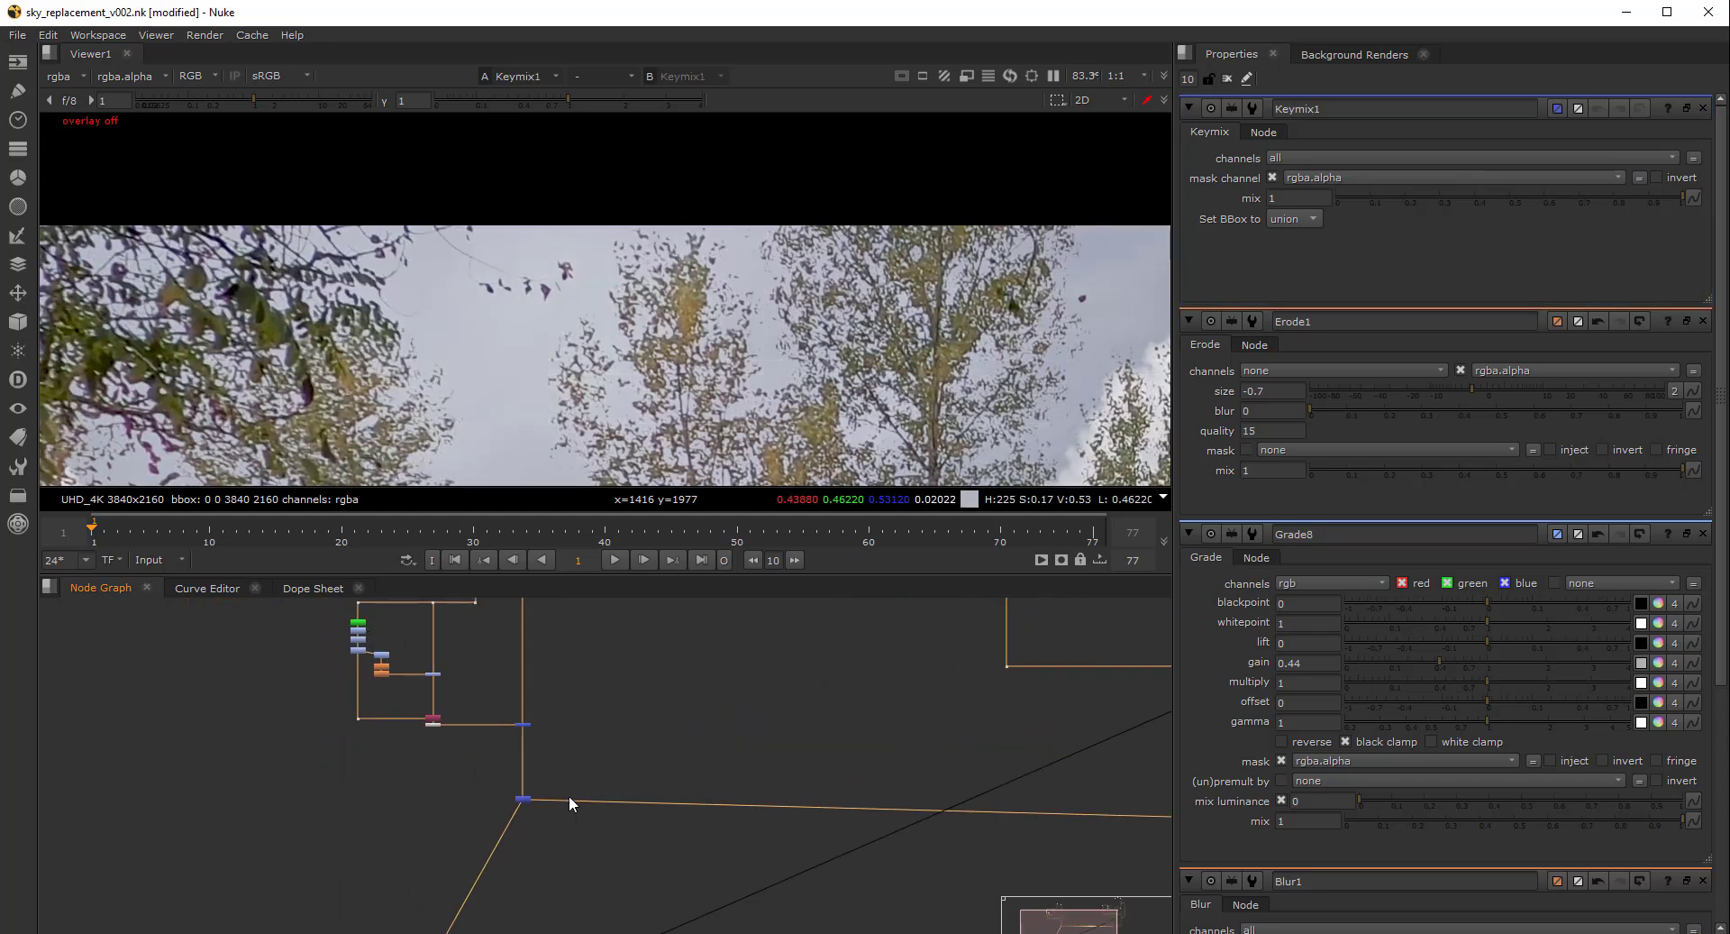
# Add a Roto node and connect it to the Keymix's mask input
pyautogui.scroll(1, 611, 306)
pyautogui.scroll(2, 611, 310)
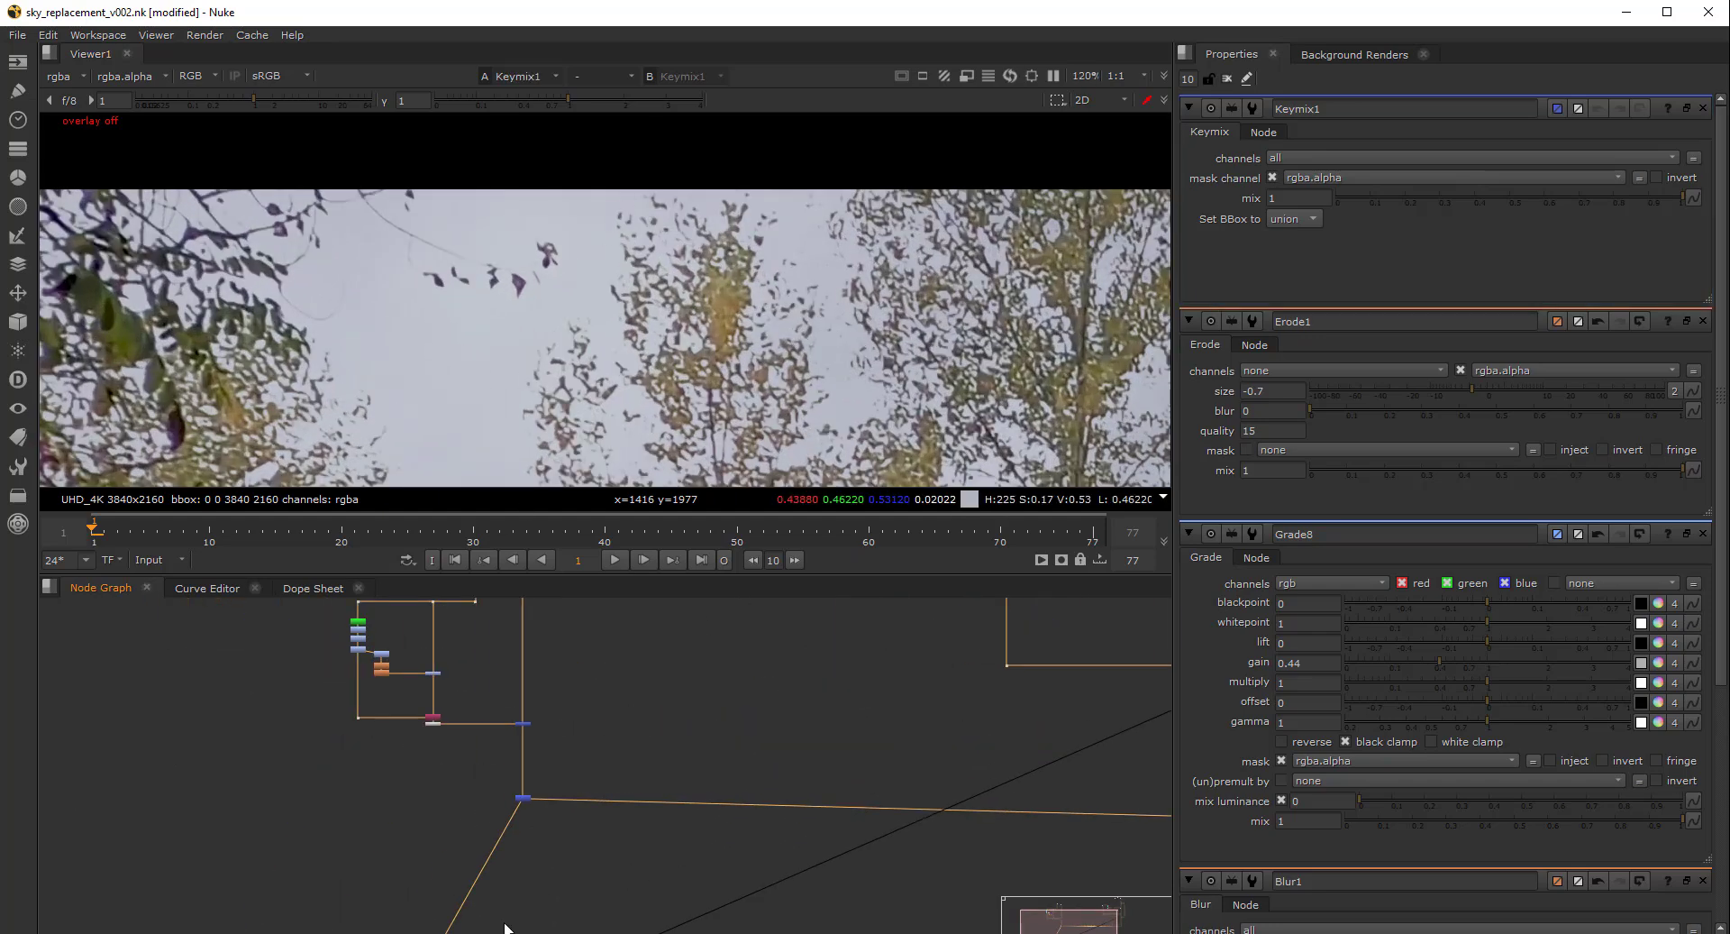
pyautogui.press('o')
pyautogui.scroll(2, 593, 743)
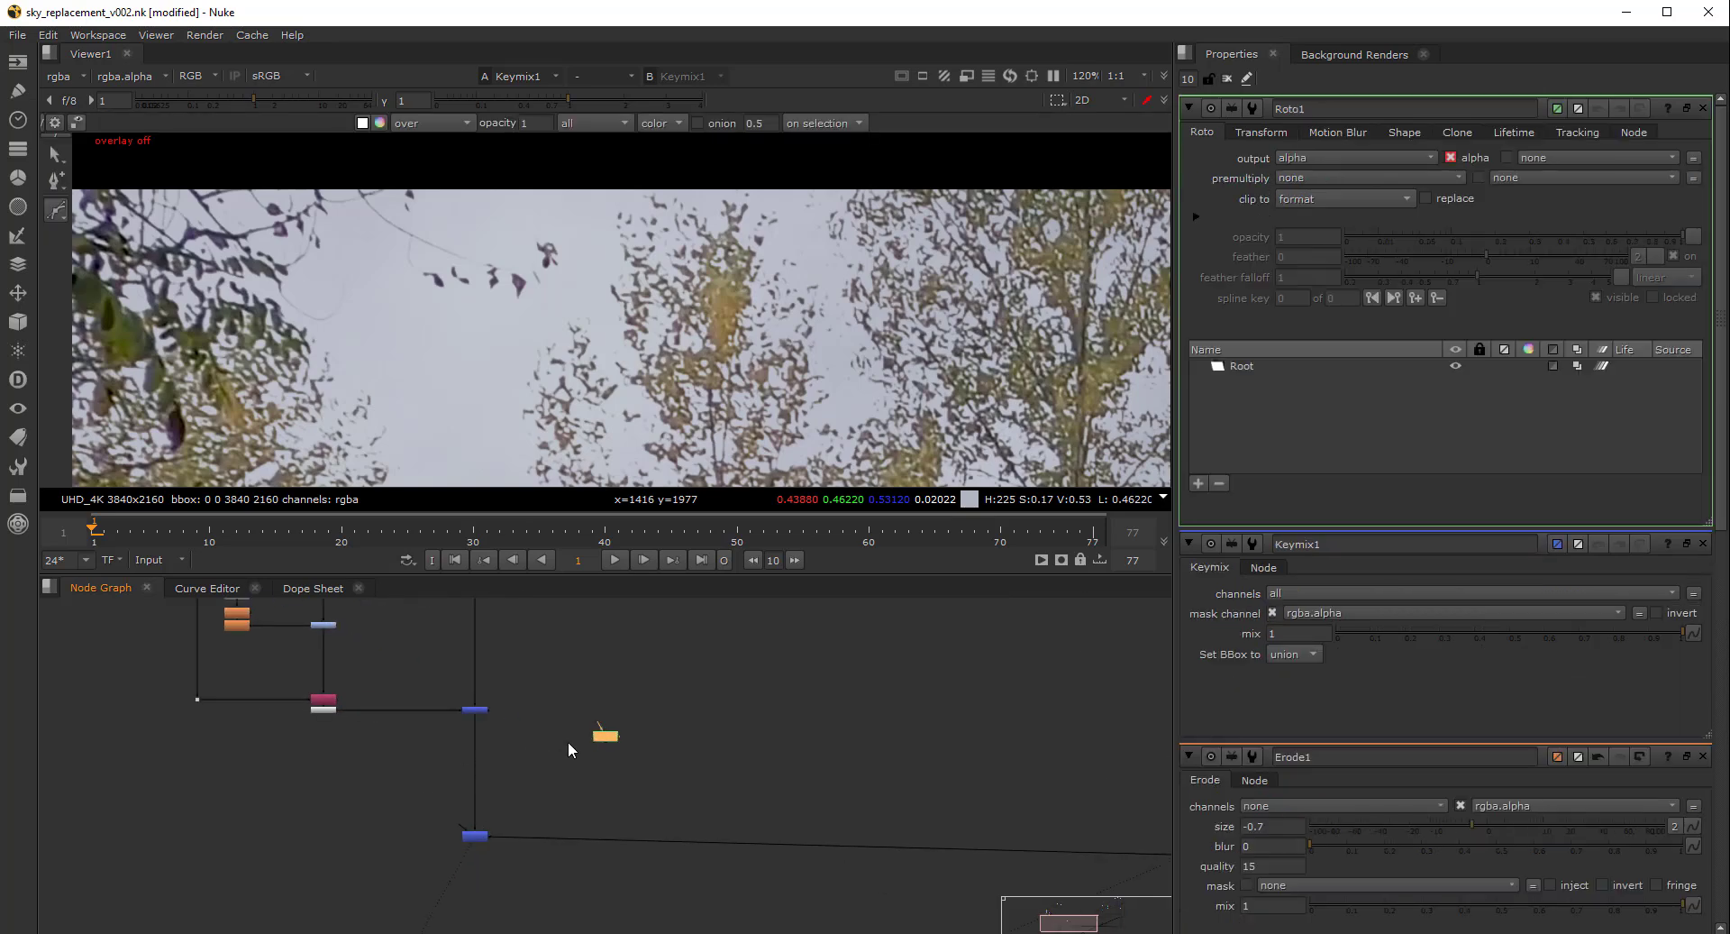
pyautogui.scroll(3, 465, 816)
pyautogui.moveTo(464, 837); pyautogui.dragTo(381, 823)
# Draw an ellipse over the top of the centre tree and pull its feather outwards on several sides
pyautogui.rightClick(51, 213)
pyautogui.click(117, 238)
pyautogui.moveTo(573, 194); pyautogui.dragTo(745, 390)
pyautogui.keyDown('ctrl'); pyautogui.moveTo(573, 293); pyautogui.dragTo(486, 292); pyautogui.keyUp('ctrl')
pyautogui.keyDown('ctrl'); pyautogui.moveTo(667, 197); pyautogui.dragTo(658, 146); pyautogui.keyUp('ctrl')
pyautogui.click(653, 423)
pyautogui.keyDown('ctrl'); pyautogui.moveTo(659, 390); pyautogui.dragTo(662, 431); pyautogui.keyUp('ctrl')
# Inspect the feathered Keymix blend around the centre tree with the roto overlay hidden and shown
pyautogui.press('q')
pyautogui.scroll(-5, 679, 415)
pyautogui.moveTo(666, 372); pyautogui.dragTo(654, 317, button='middle')
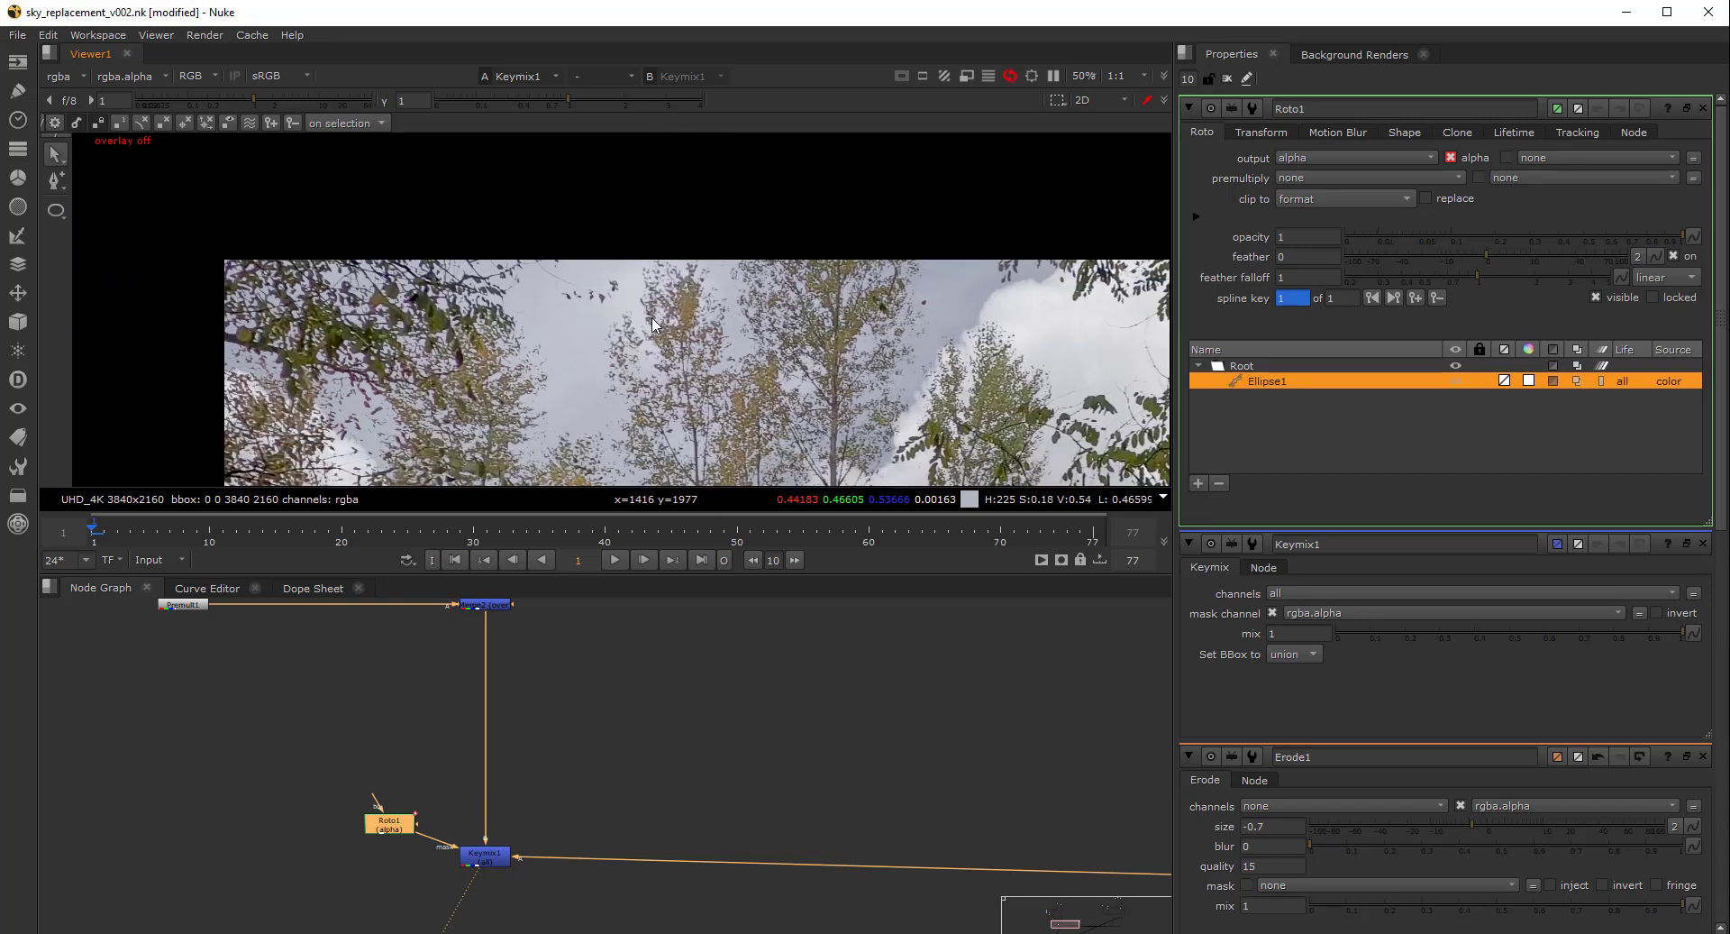
pyautogui.press('q')
pyautogui.scroll(1, 655, 325)
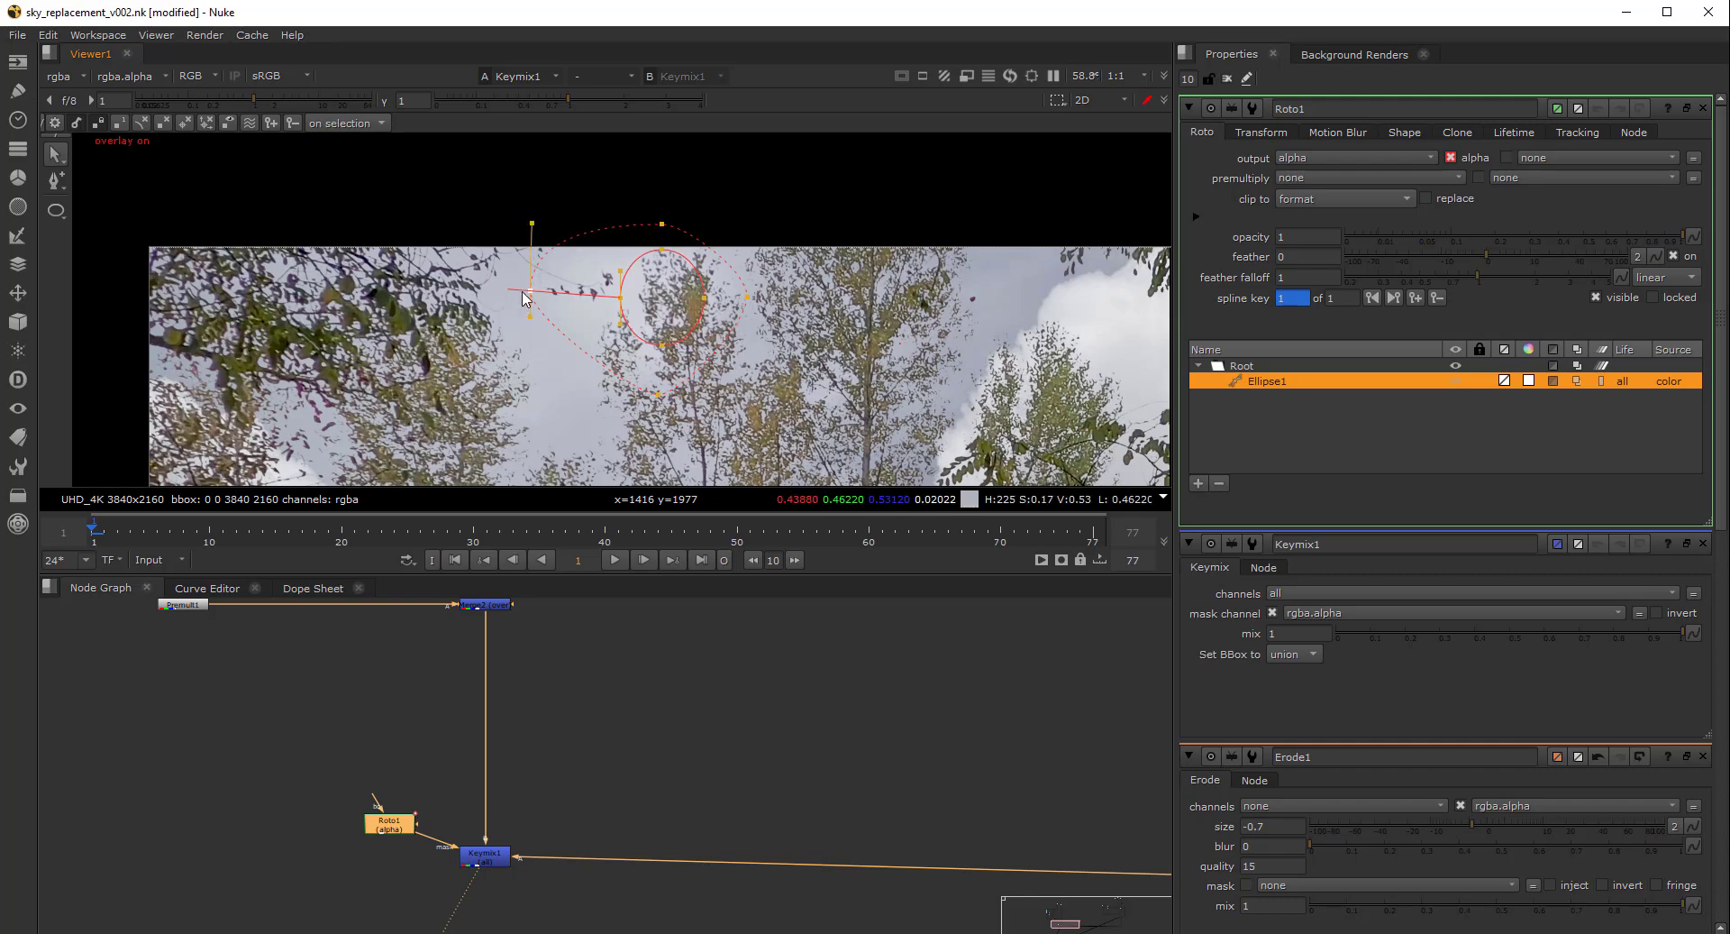
pyautogui.press('q')
# Set the gain of the Grade under the other setup's third sky image to 1 and inspect the leaf edges
pyautogui.scroll(-3, 815, 693)
pyautogui.scroll(-2, 1013, 761)
pyautogui.moveTo(1013, 761); pyautogui.dragTo(626, 891, button='middle')
pyautogui.scroll(-1, 792, 780)
pyautogui.scroll(-1, 792, 779)
pyautogui.moveTo(1081, 691); pyautogui.dragTo(797, 792, button='middle')
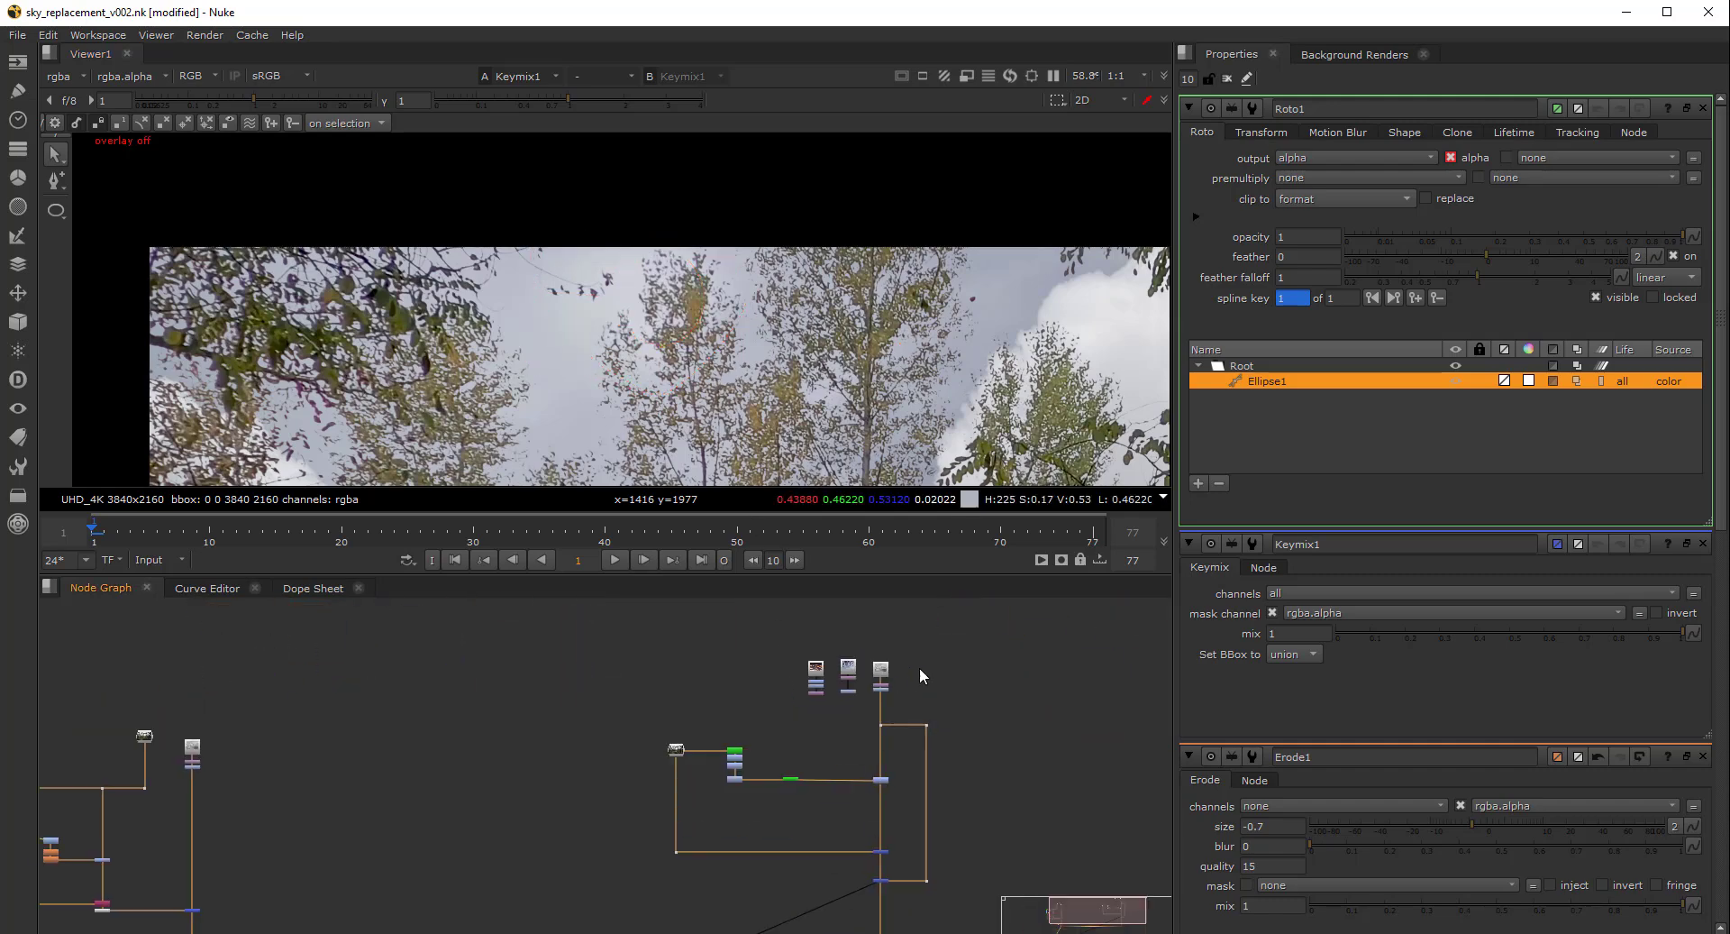
pyautogui.scroll(7, 912, 672)
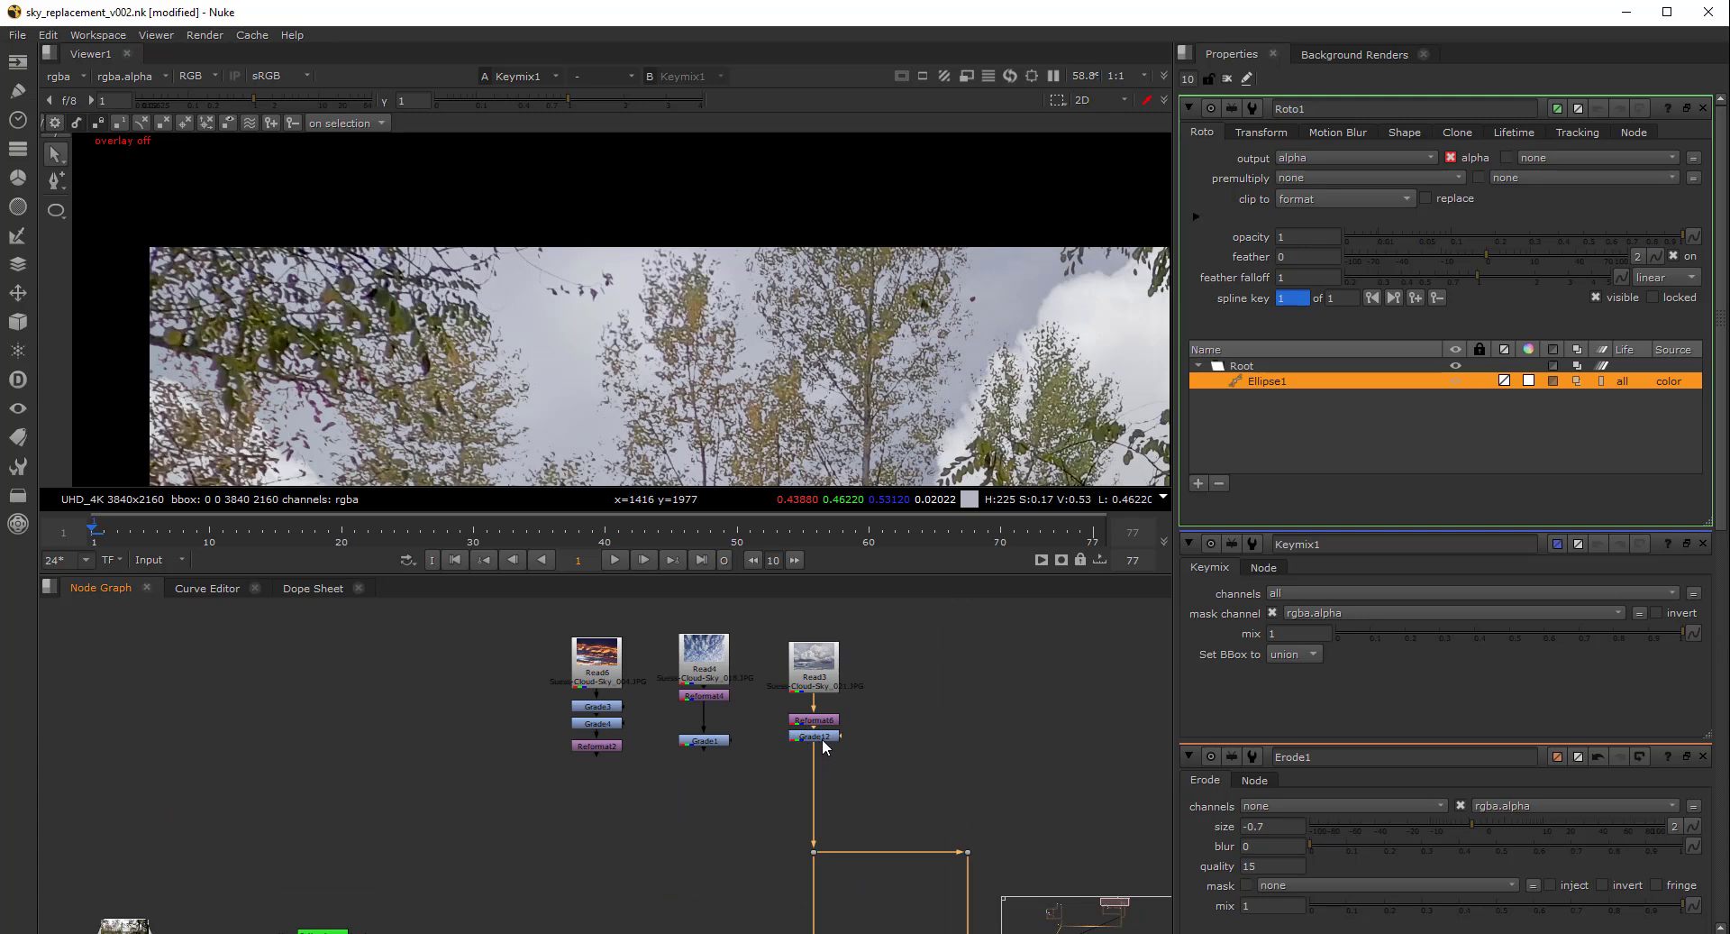
pyautogui.doubleClick(820, 737)
pyautogui.click(1497, 235)
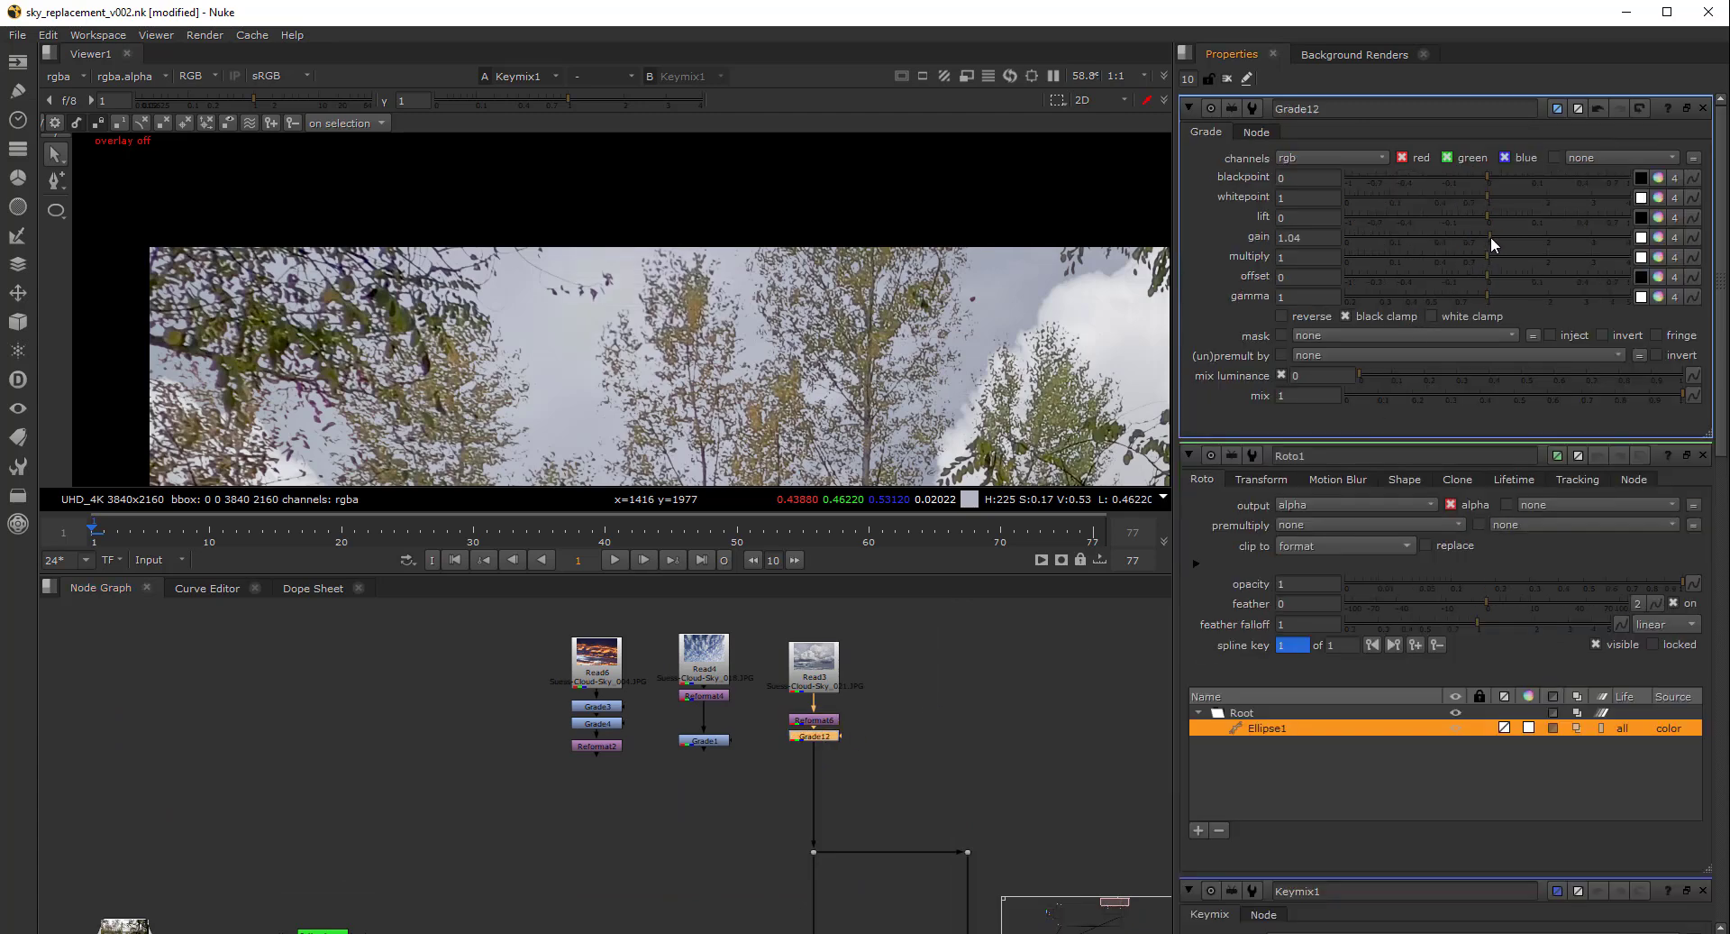
pyautogui.moveTo(1497, 240); pyautogui.dragTo(1491, 241)
pyautogui.scroll(4, 614, 317)
# Select the Keymix node and examine how it joins the two setups in the node graph
pyautogui.scroll(-5, 653, 825)
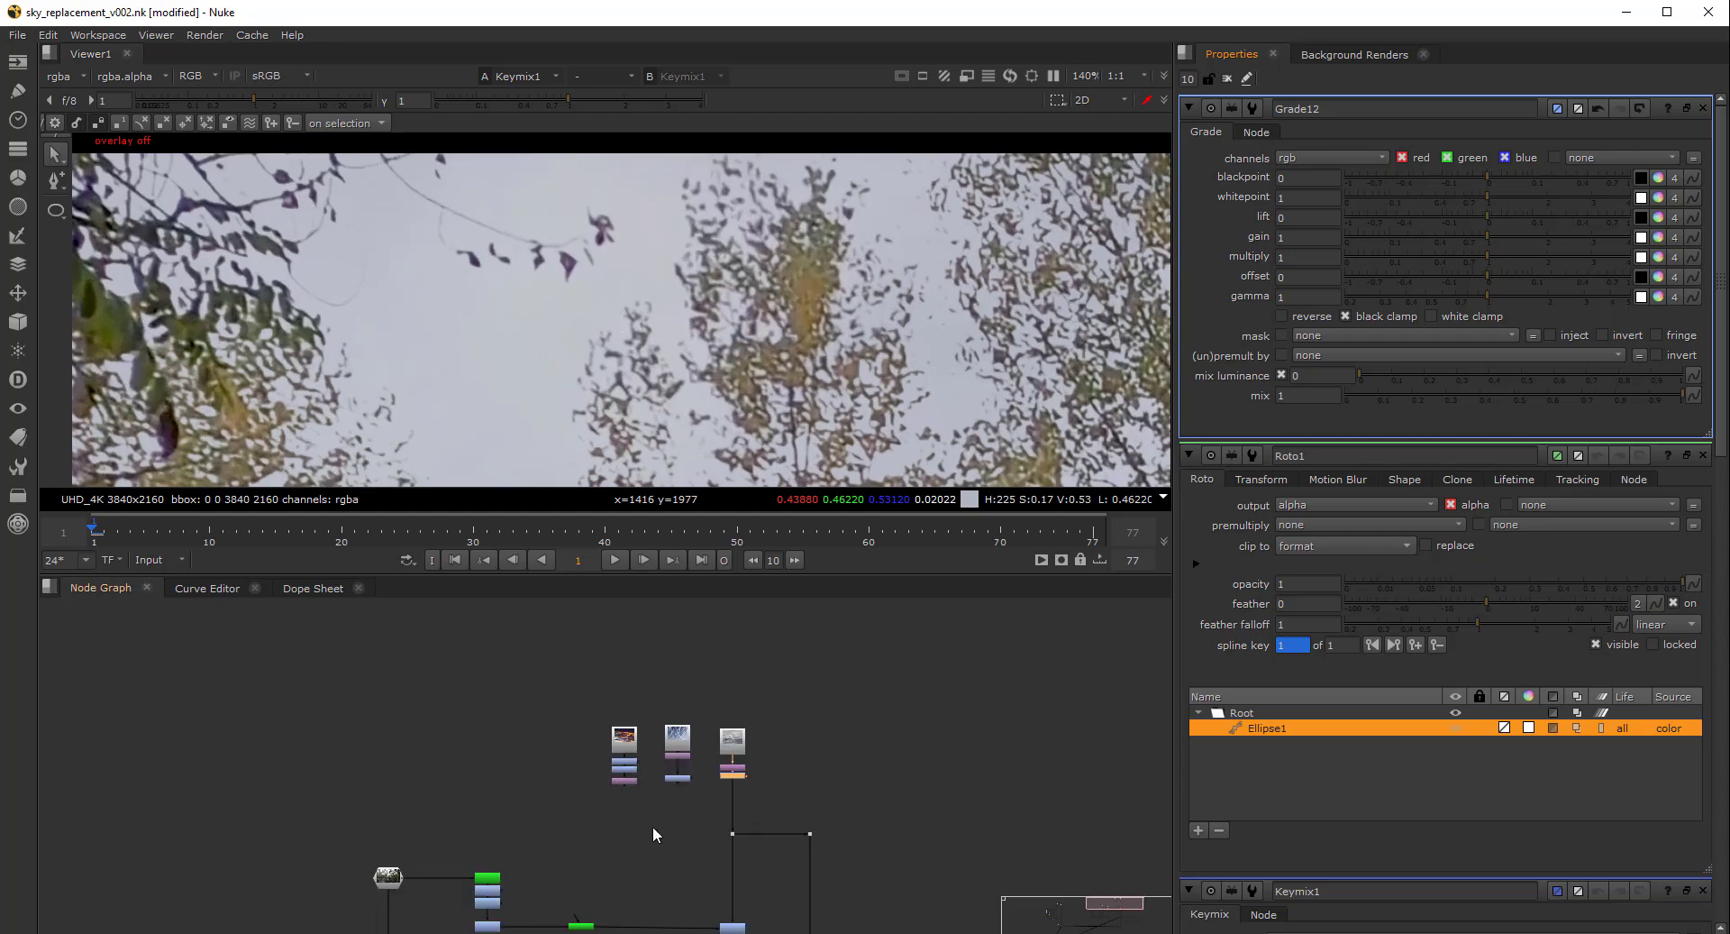
pyautogui.scroll(-3, 593, 808)
pyautogui.moveTo(625, 809); pyautogui.dragTo(793, 693, button='middle')
pyautogui.moveTo(473, 797); pyautogui.dragTo(505, 766, button='middle')
pyautogui.click(494, 784)
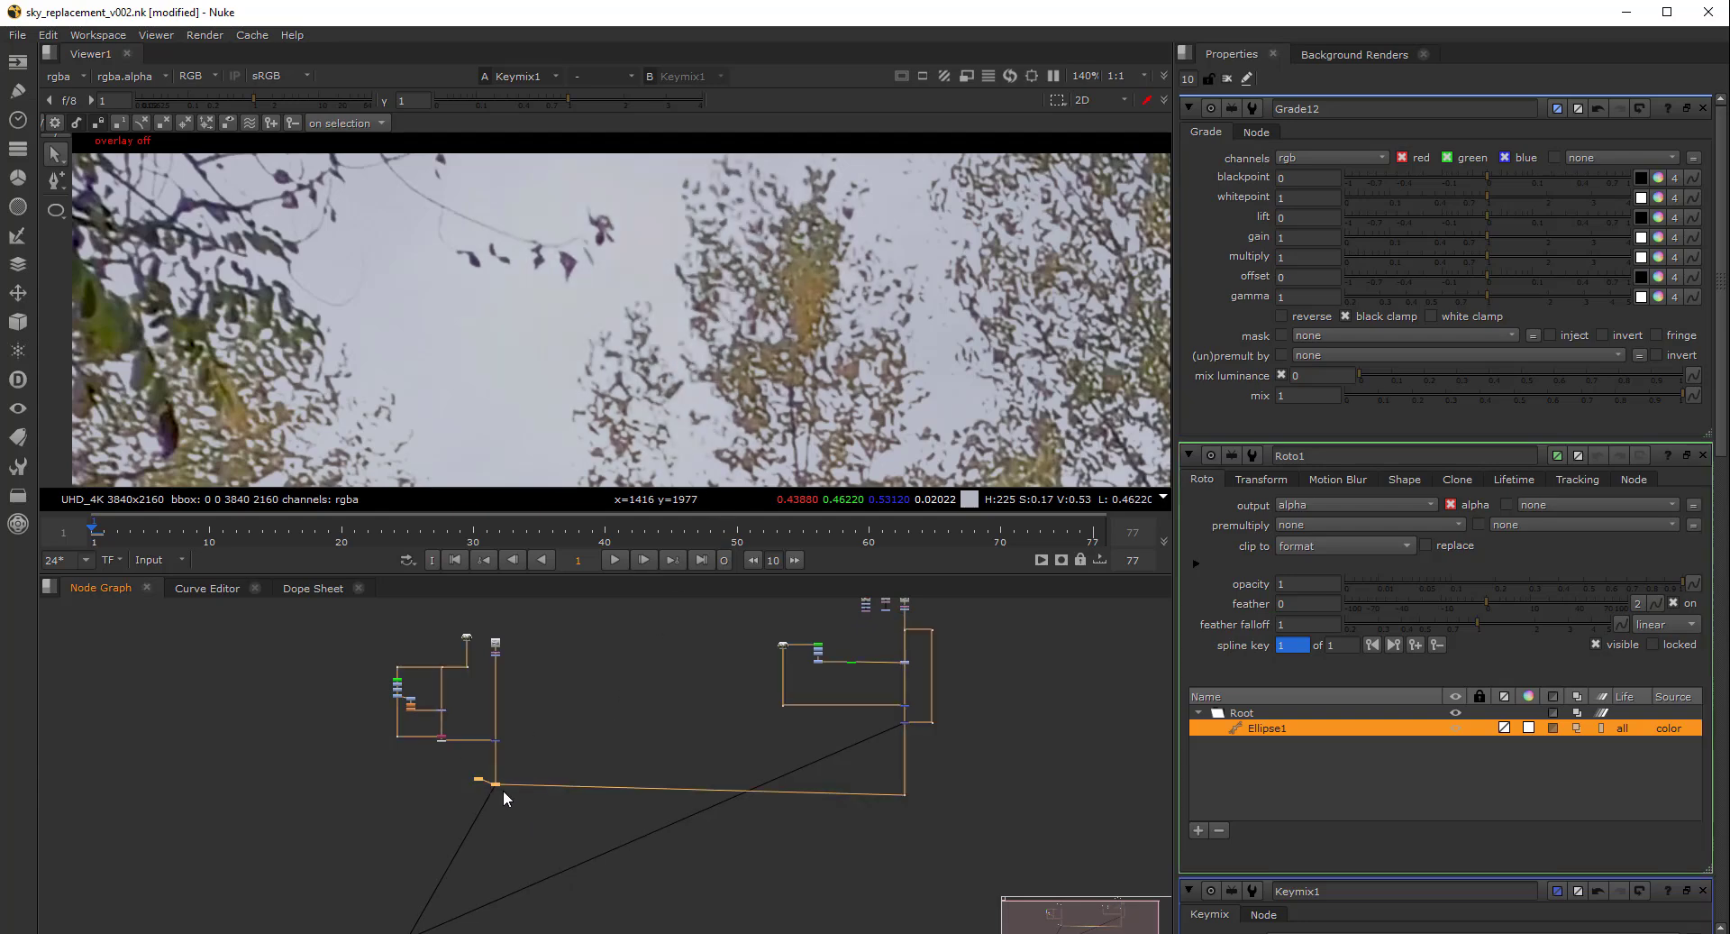
pyautogui.moveTo(750, 637); pyautogui.dragTo(663, 657, button='middle')
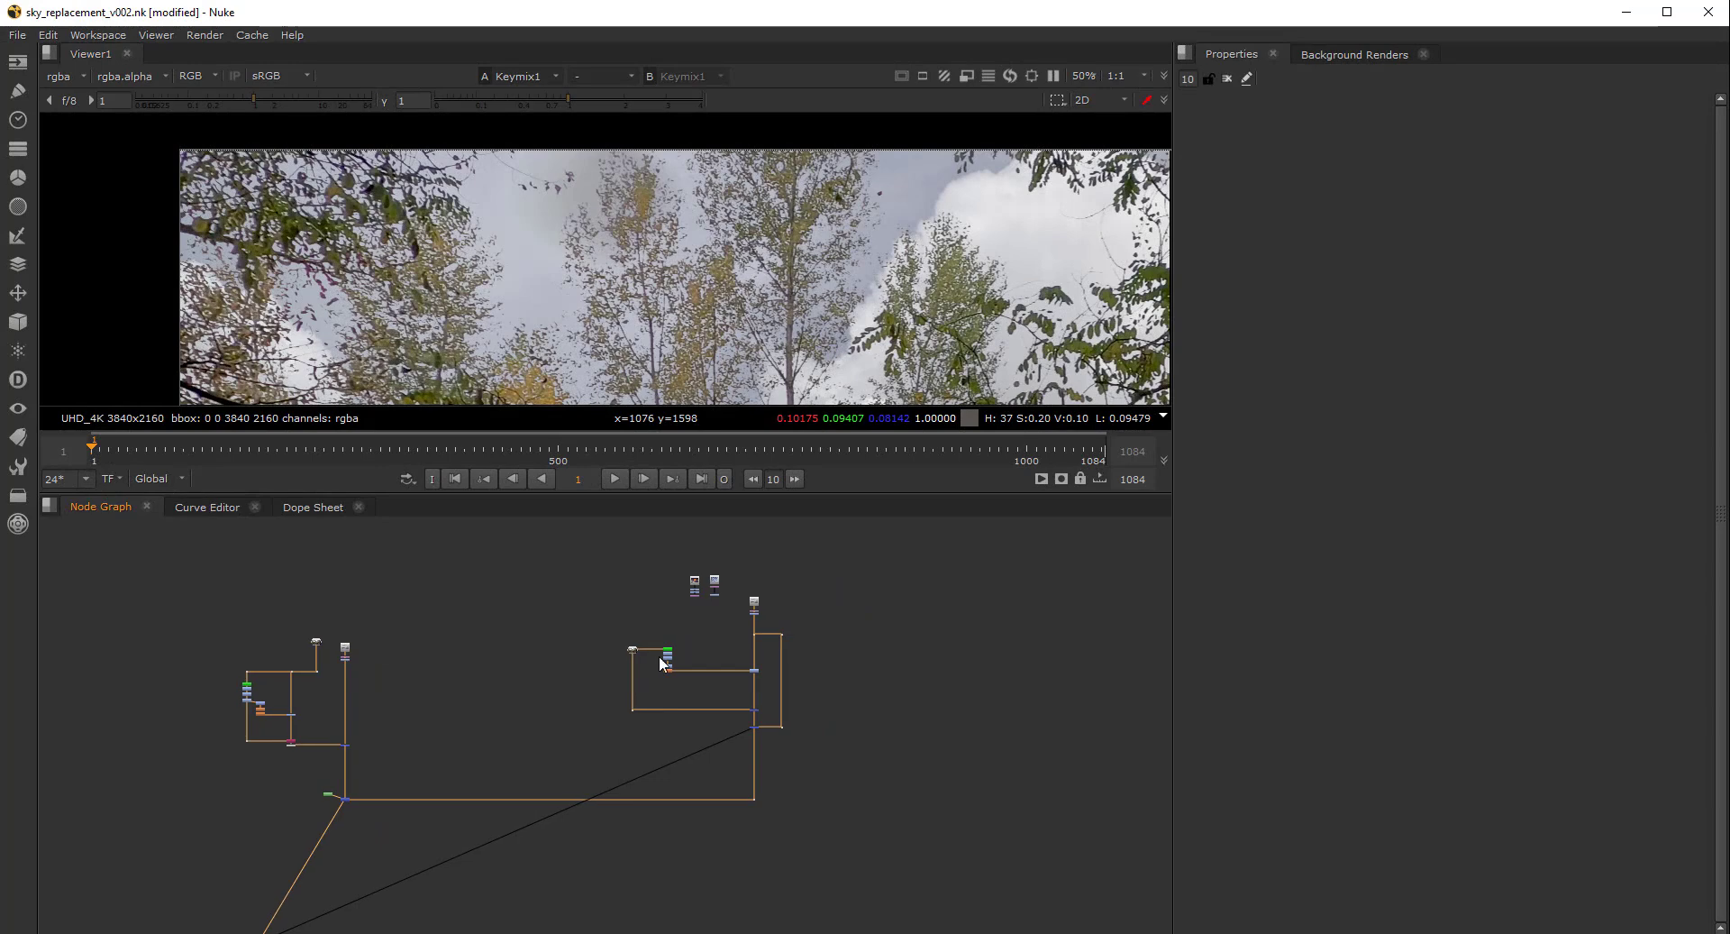
# Display the other setup's source plate in the viewer
pyautogui.scroll(4, 759, 658)
pyautogui.moveTo(771, 540); pyautogui.dragTo(727, 569, button='middle')
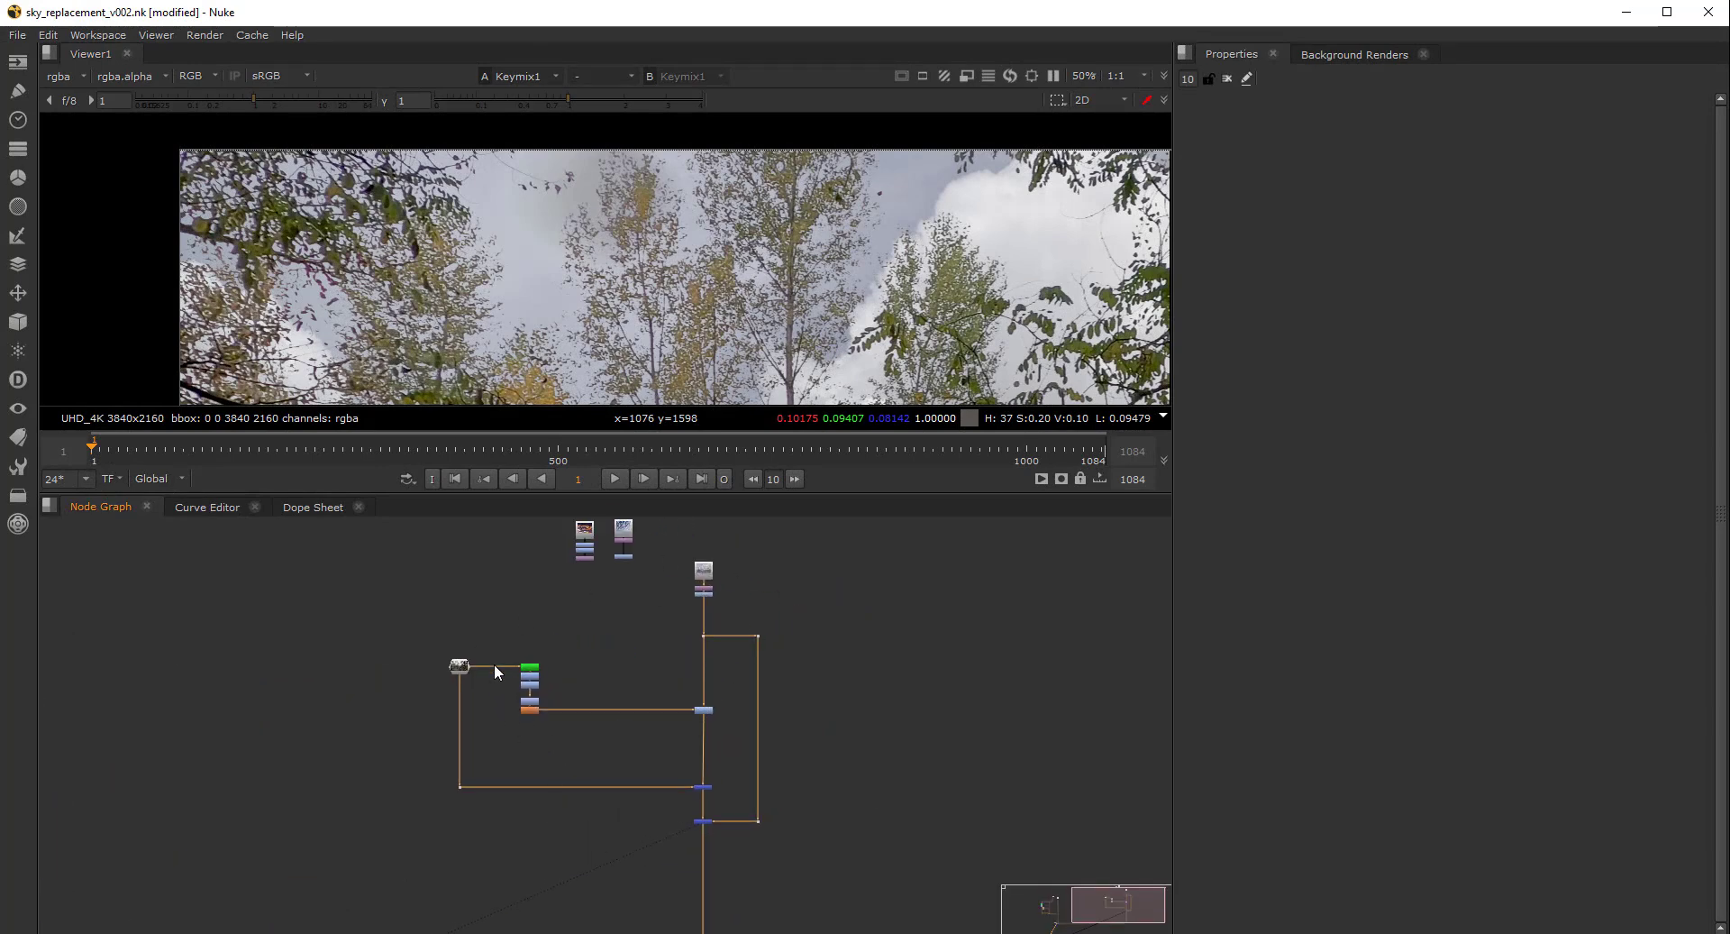
pyautogui.moveTo(467, 639); pyautogui.dragTo(457, 609, button='middle')
pyautogui.scroll(2, 456, 609)
pyautogui.click(447, 645)
pyautogui.press('1')
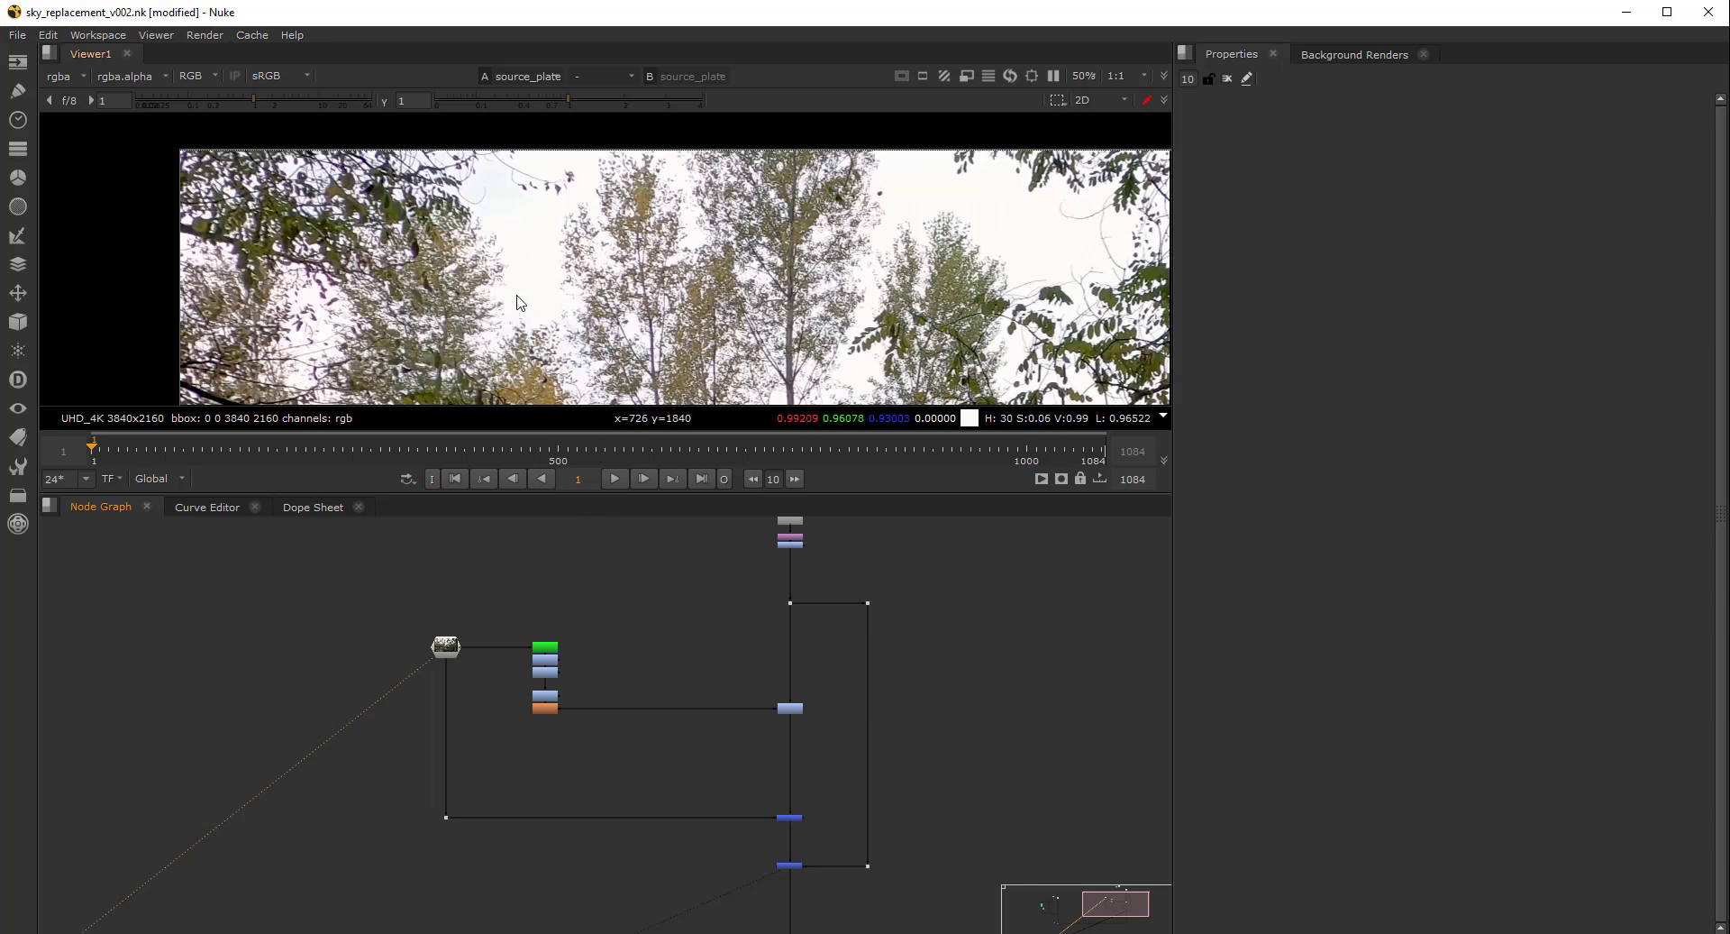
# Disable the other setup's luminance-key chain and the Grade it masks on the sky branch
pyautogui.moveTo(604, 641); pyautogui.dragTo(564, 671, button='middle')
pyautogui.moveTo(544, 618); pyautogui.dragTo(475, 762)
pyautogui.press('d')
pyautogui.moveTo(697, 709); pyautogui.dragTo(779, 768)
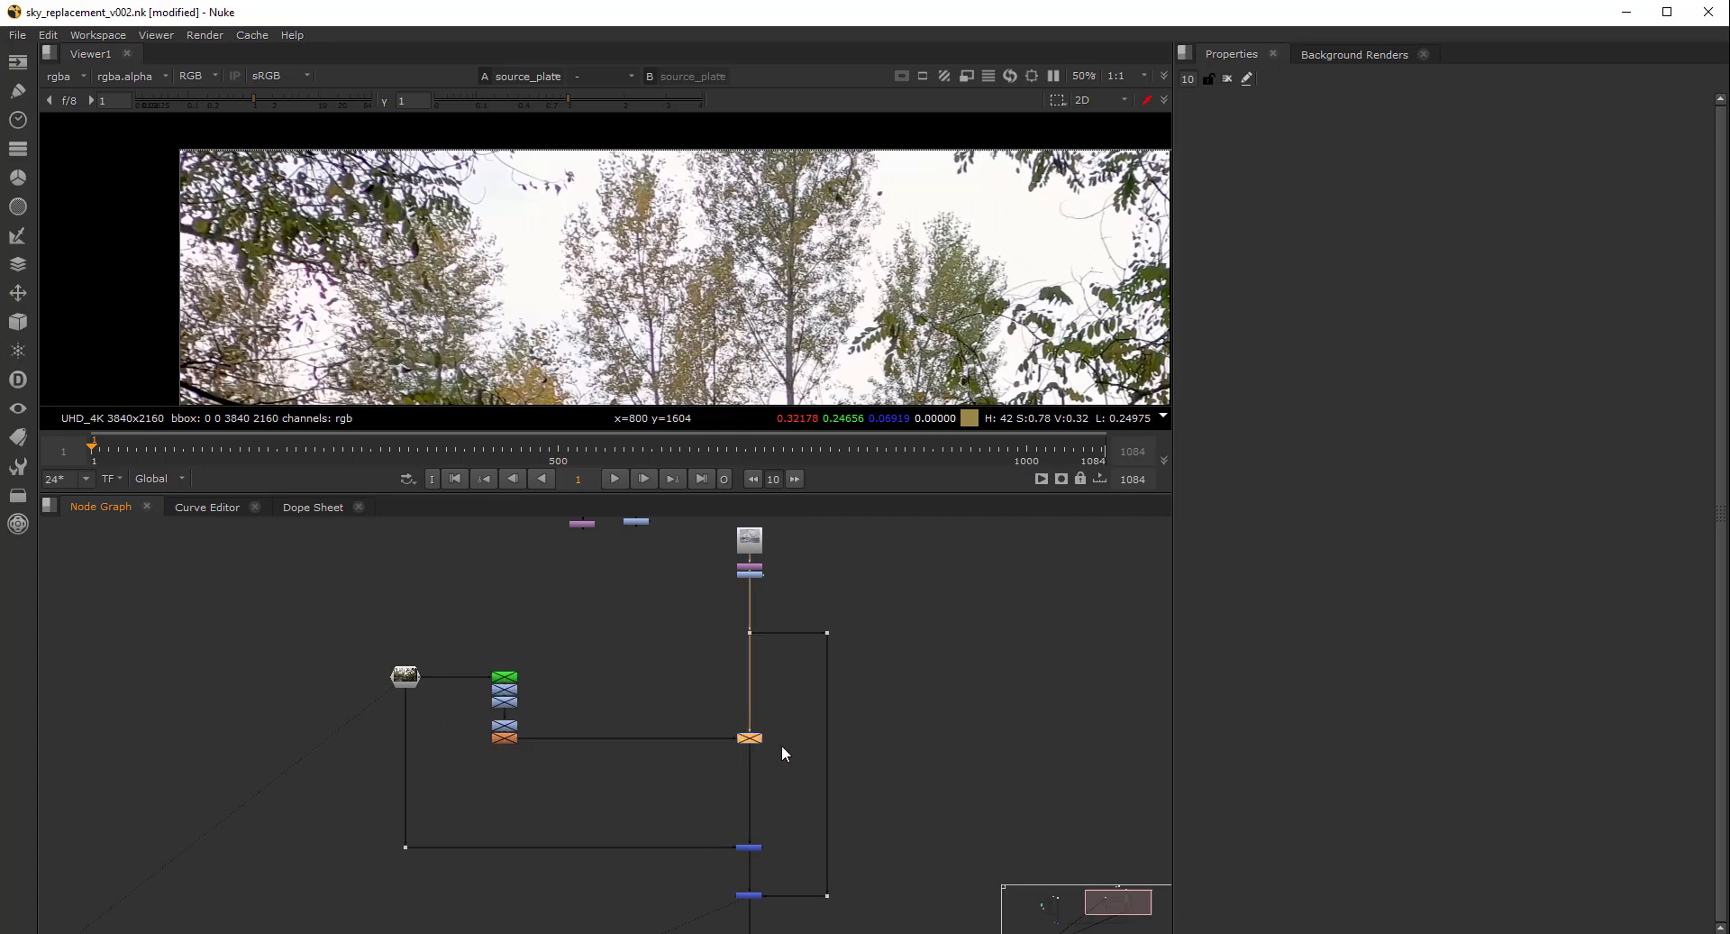
pyautogui.moveTo(781, 757); pyautogui.dragTo(743, 748, button='middle')
pyautogui.press('d')
# View the graded third sky image at the Dot above the disabled Grade
pyautogui.click(363, 675)
pyautogui.click(305, 717)
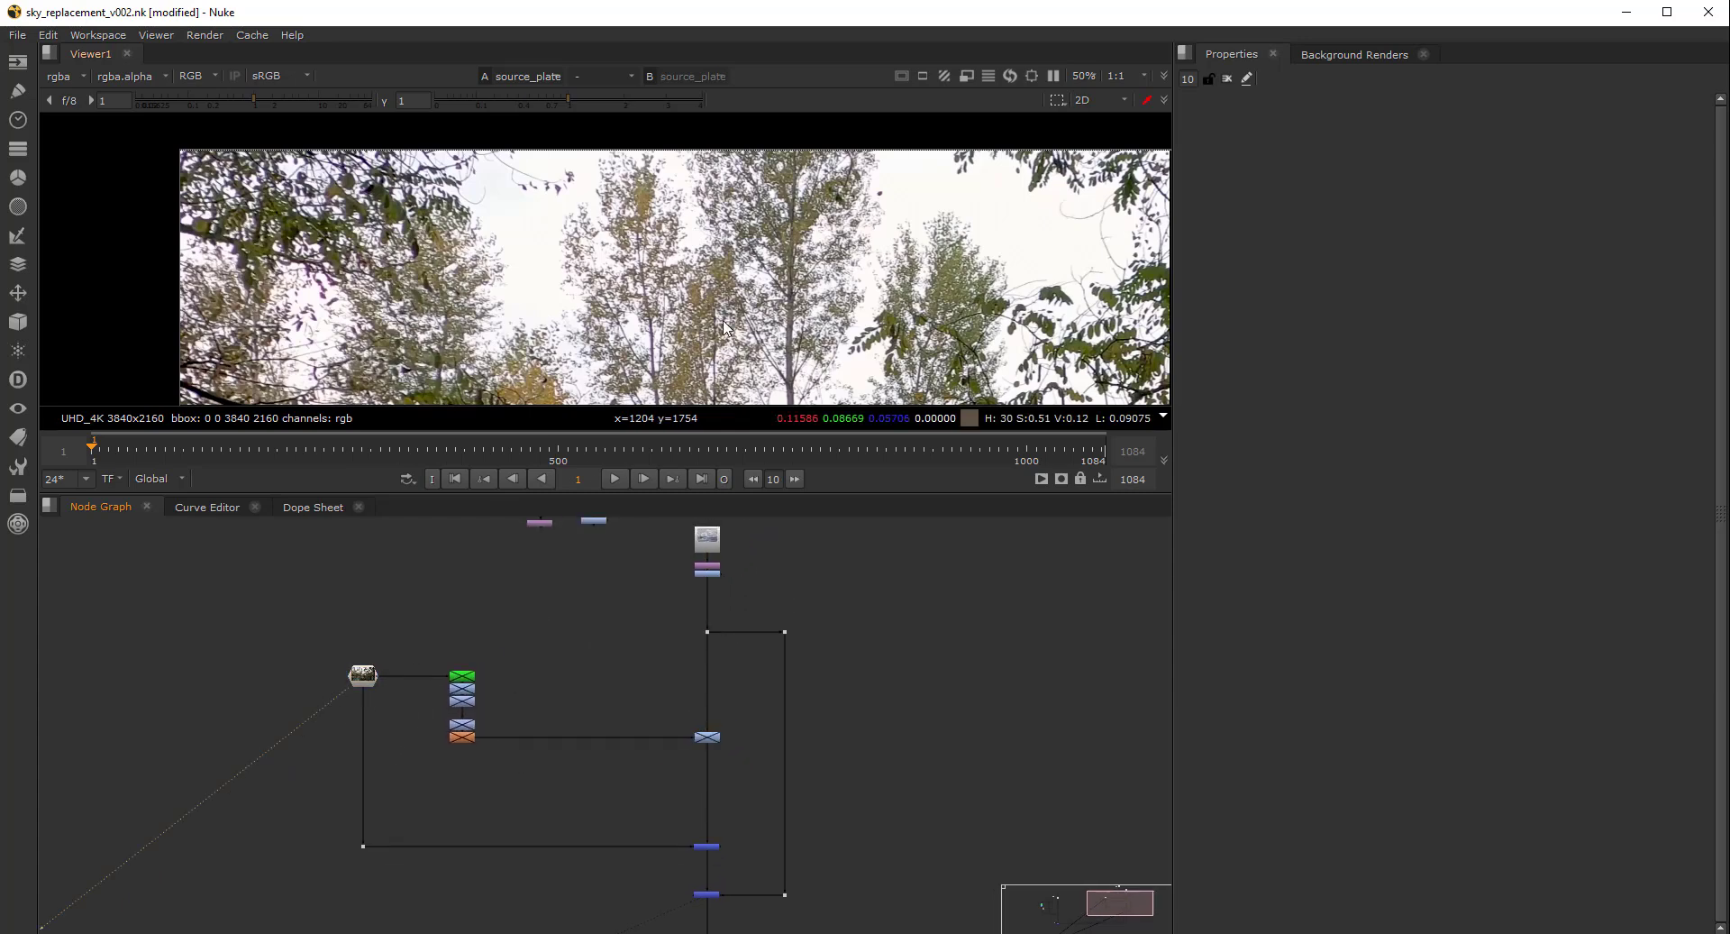
pyautogui.moveTo(707, 597); pyautogui.dragTo(690, 647)
pyautogui.press('1')
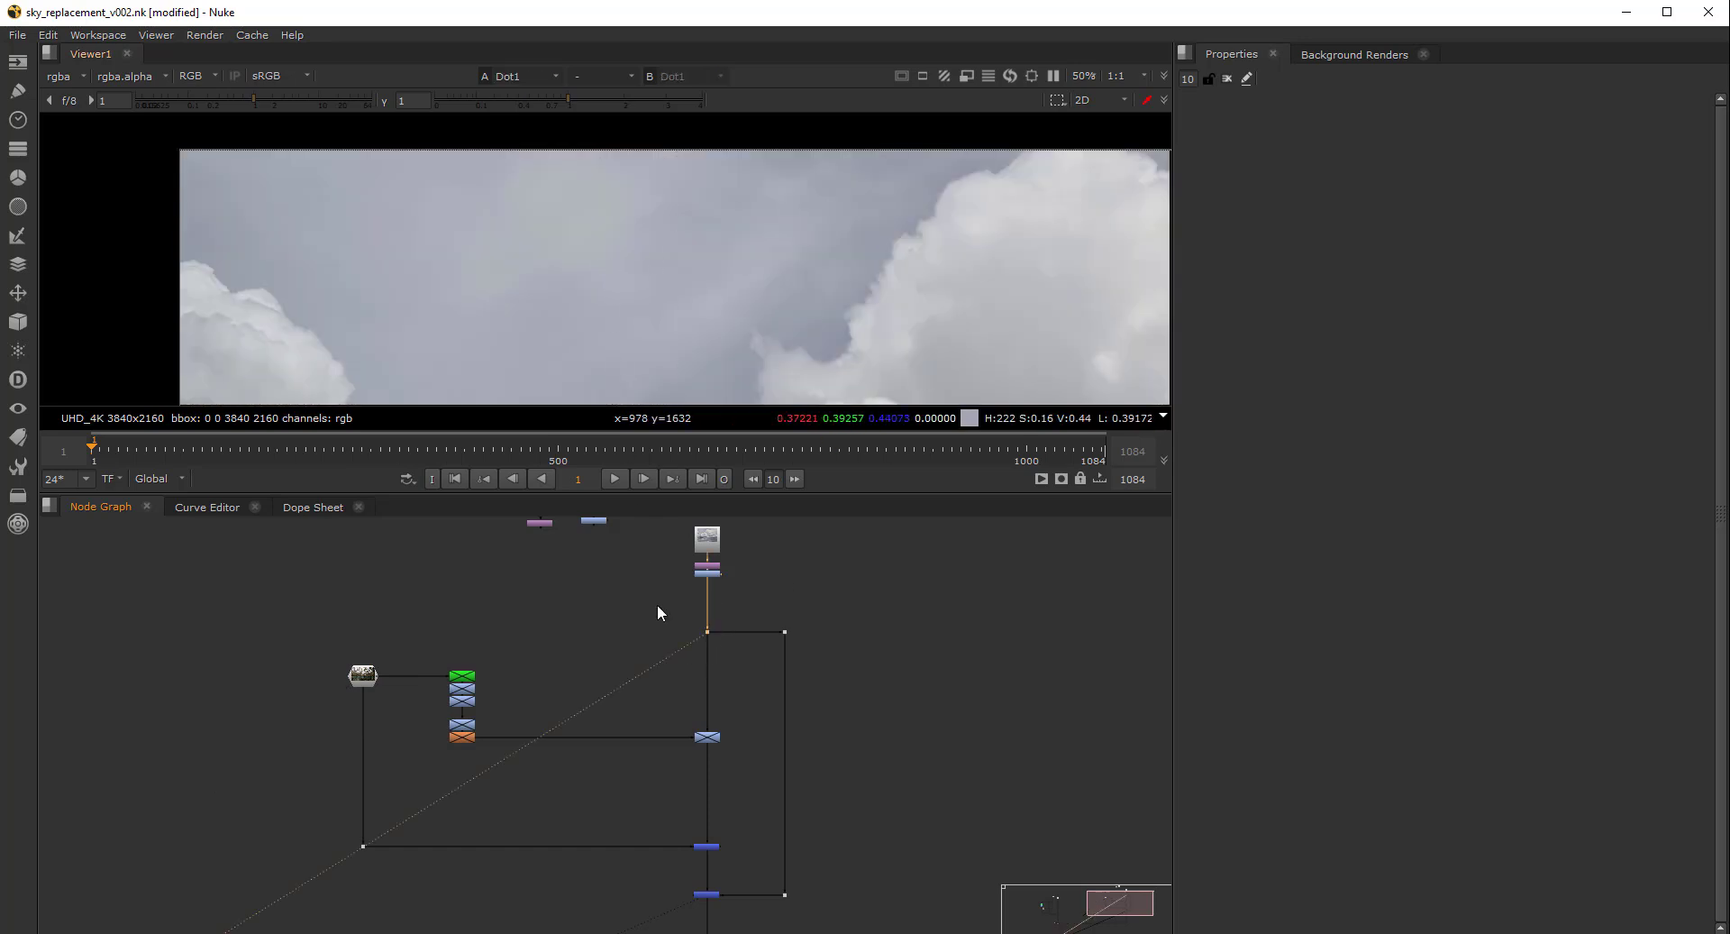
# View the output of the first Merge where the plate meets the sky branch
pyautogui.moveTo(672, 708); pyautogui.dragTo(668, 622, button='middle')
pyautogui.scroll(4, 680, 726)
pyautogui.moveTo(780, 767); pyautogui.dragTo(689, 813)
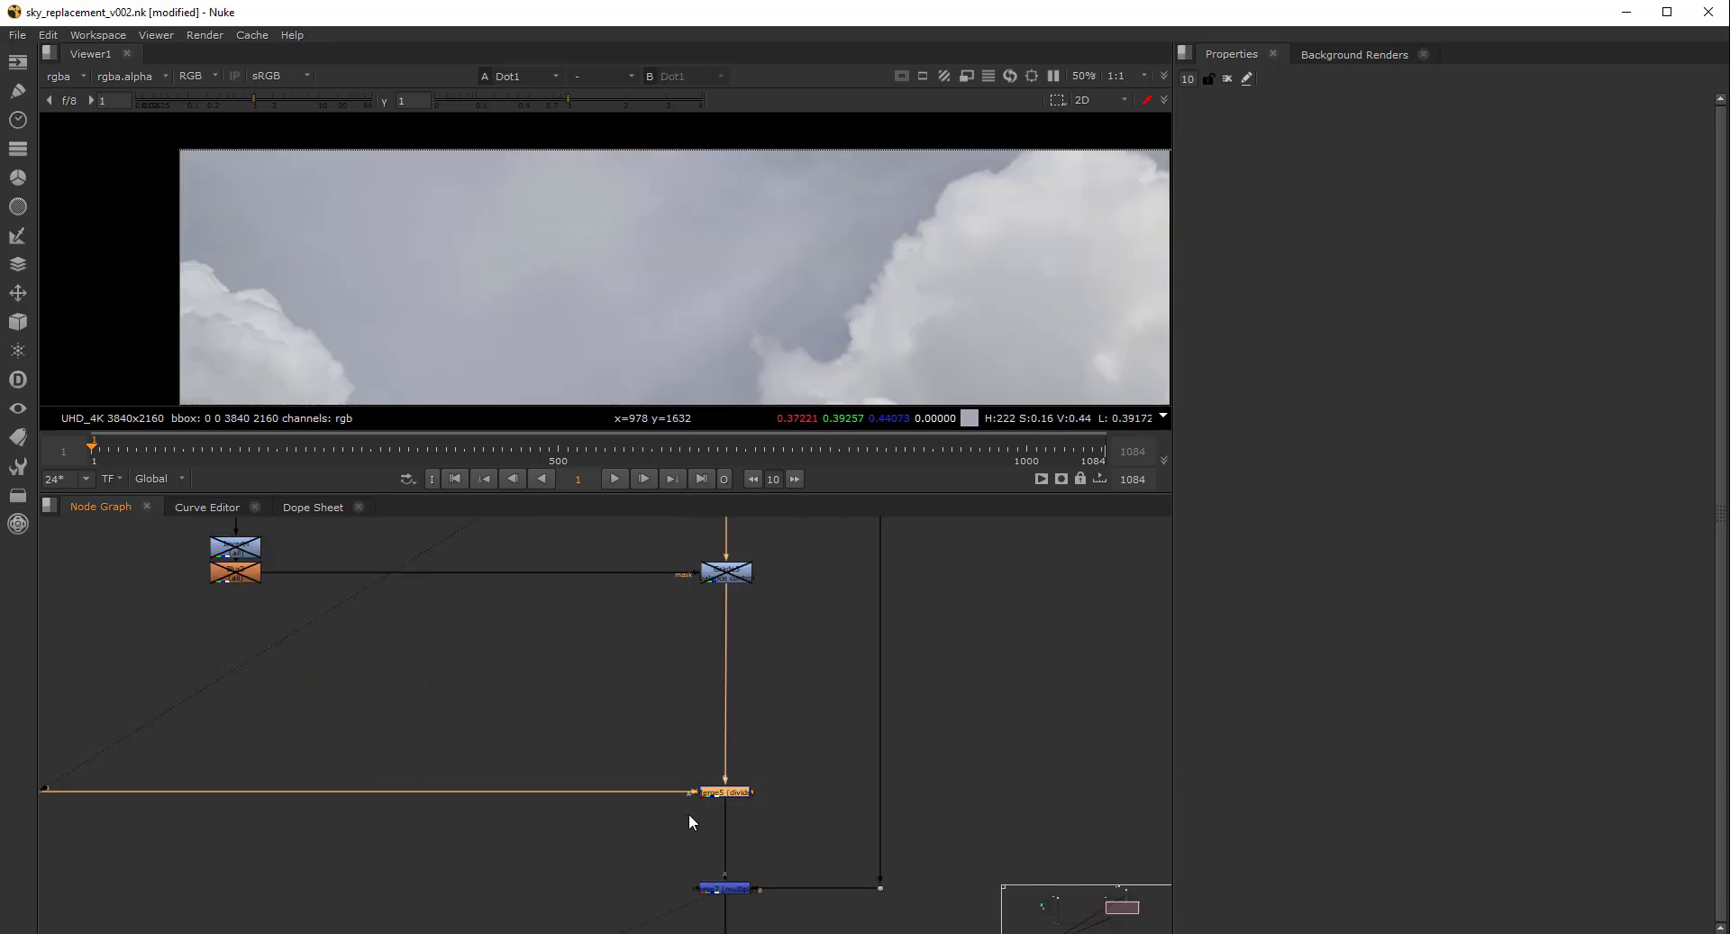
pyautogui.press('1')
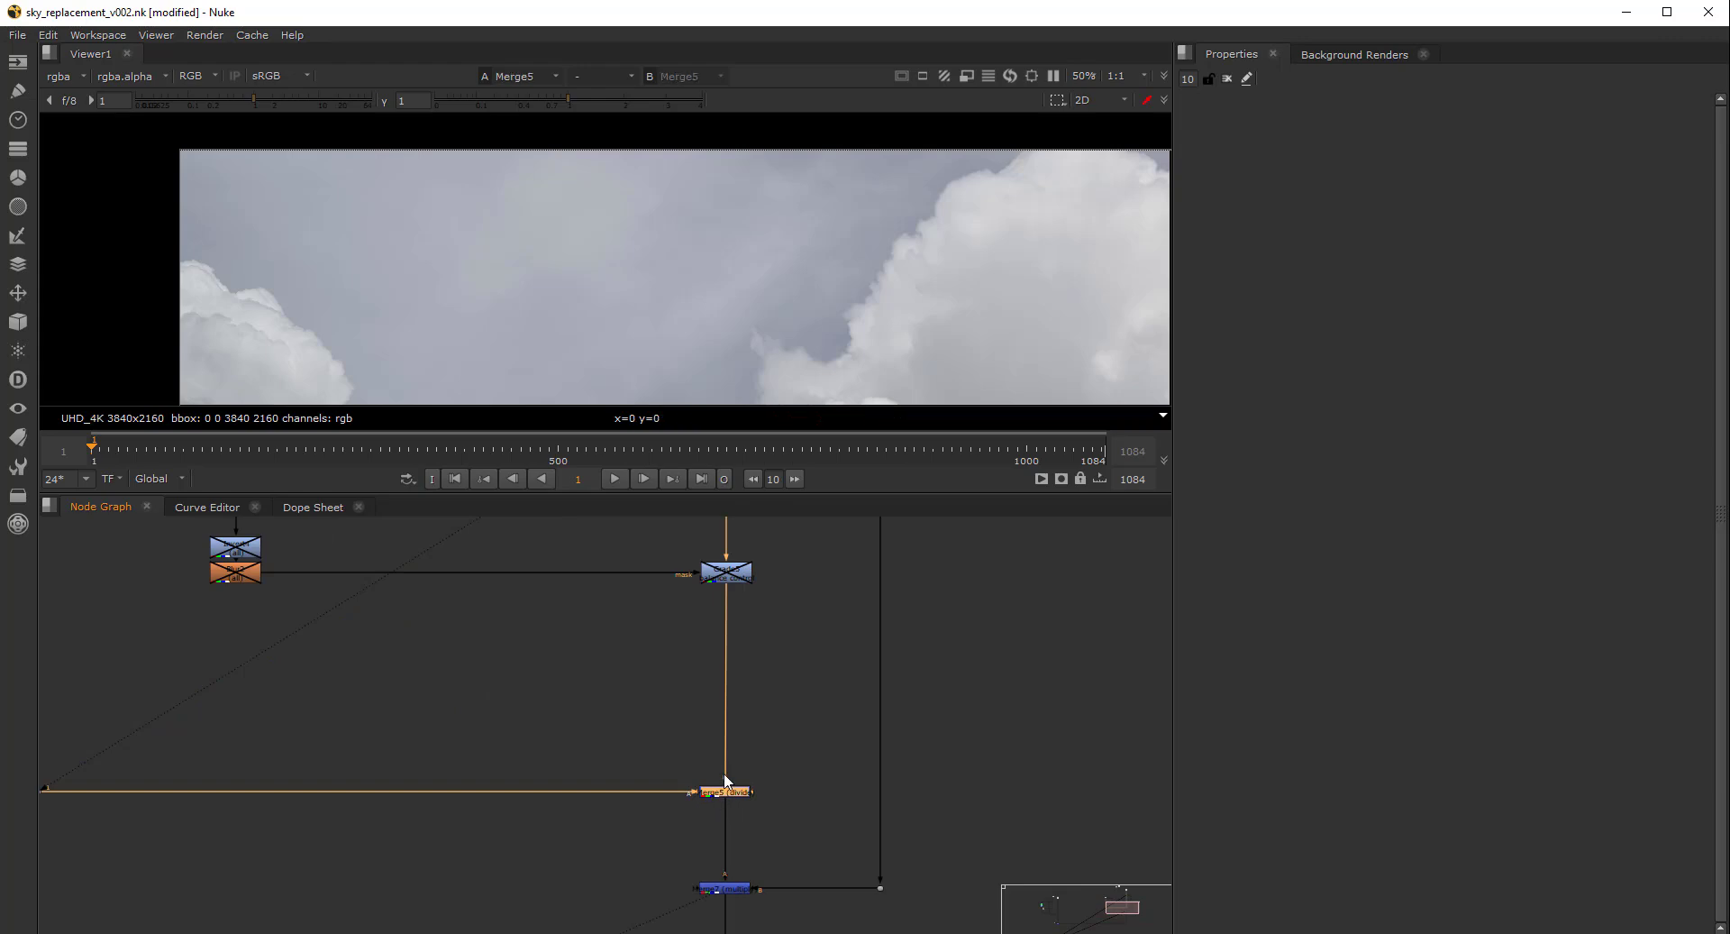
pyautogui.click(774, 770)
pyautogui.scroll(-3, 772, 322)
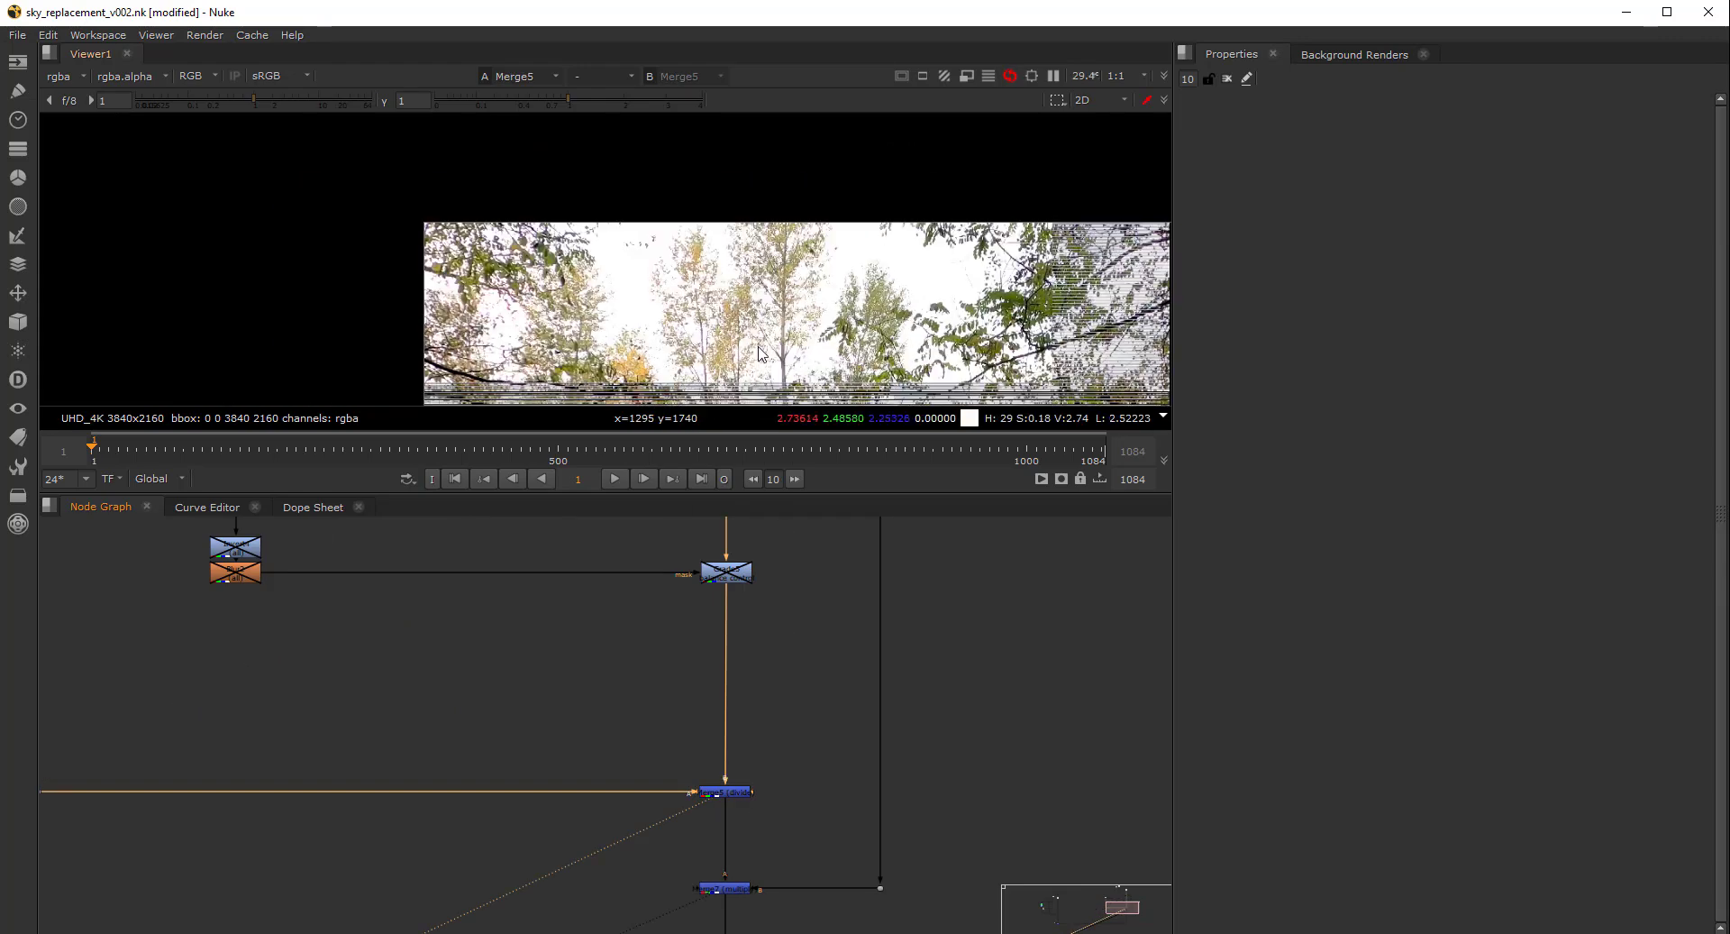
# Lower the viewer gain to 0.26 to inspect the first Merge's bright values, and restore it to 1
pyautogui.moveTo(328, 695); pyautogui.dragTo(517, 692, button='middle')
pyautogui.moveTo(508, 602); pyautogui.dragTo(485, 698, button='middle')
pyautogui.scroll(-3, 427, 757)
pyautogui.moveTo(818, 732); pyautogui.dragTo(772, 814, button='middle')
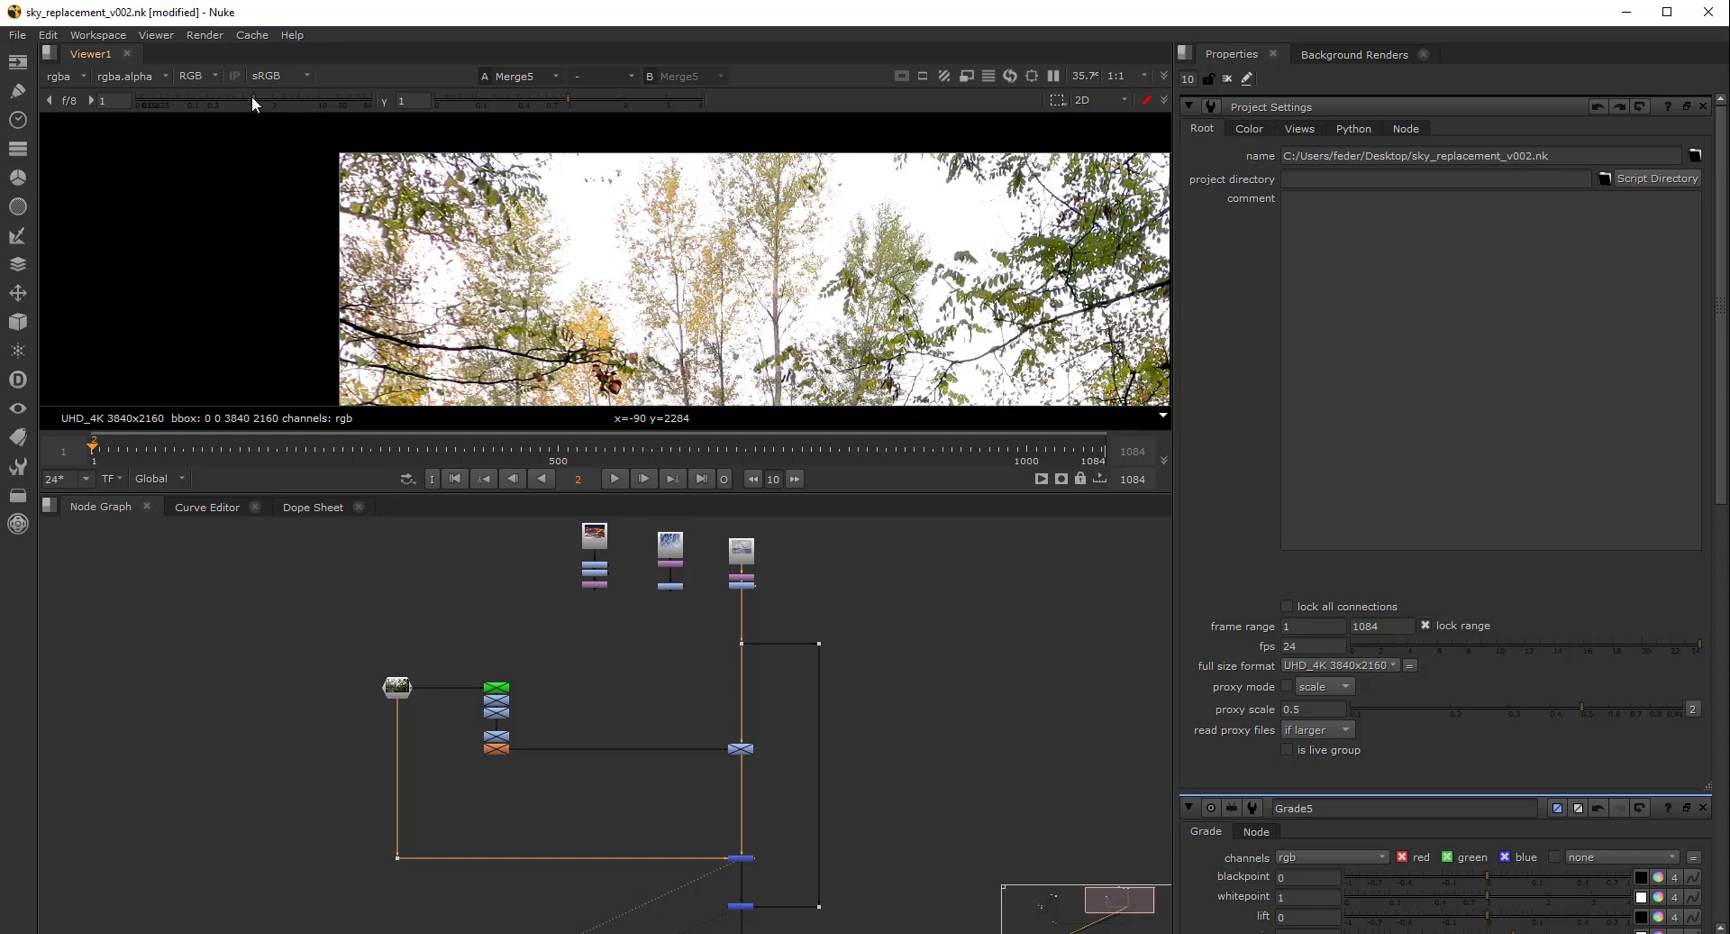
pyautogui.moveTo(252, 96); pyautogui.dragTo(215, 95)
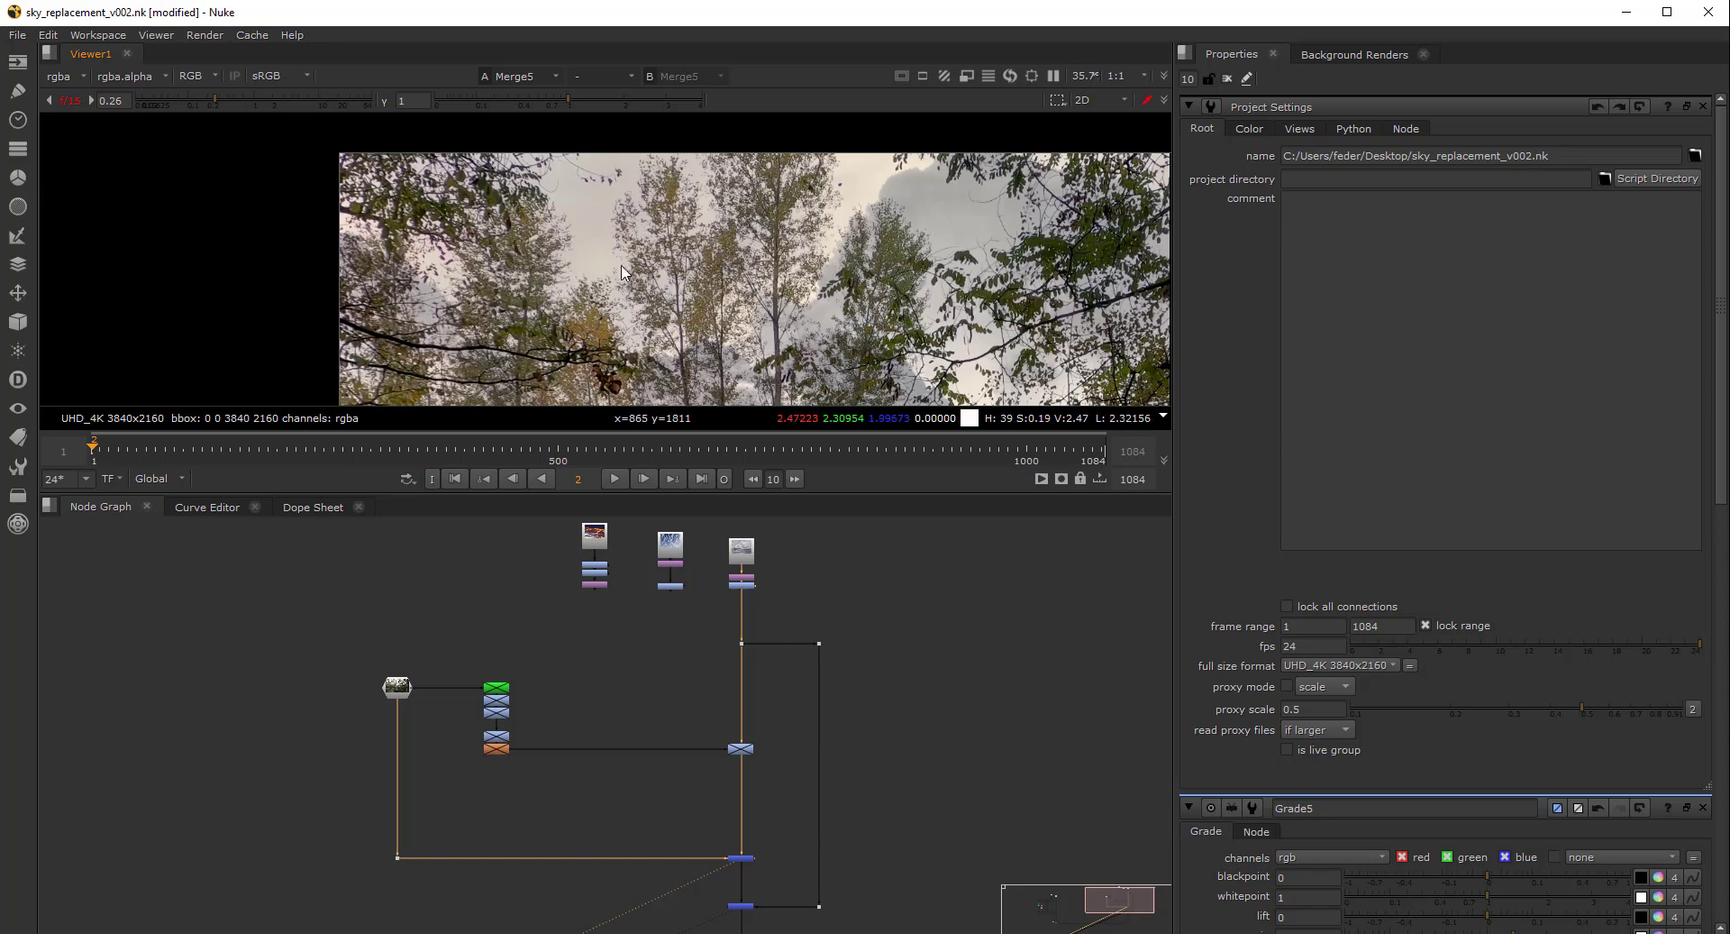
pyautogui.click(71, 100)
# View the output of the second Merge, directly below the first one
pyautogui.moveTo(650, 728); pyautogui.dragTo(641, 578, button='middle')
pyautogui.scroll(3, 753, 738)
pyautogui.scroll(2, 755, 723)
pyautogui.moveTo(745, 650); pyautogui.dragTo(662, 708)
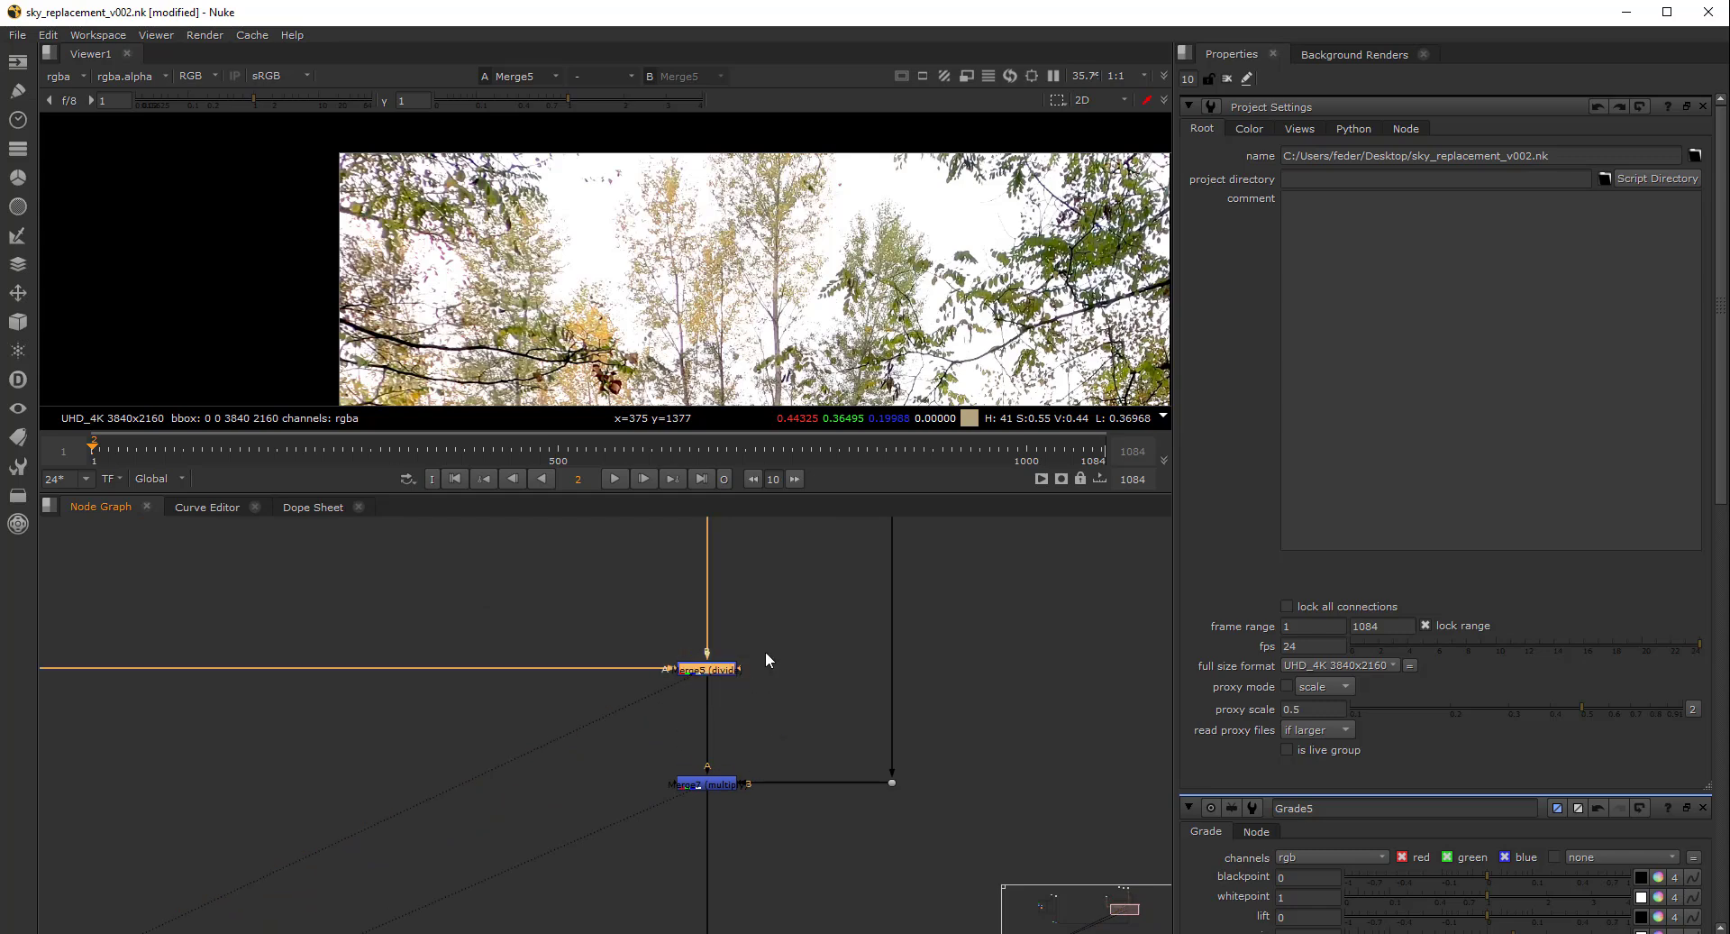
pyautogui.moveTo(770, 739); pyautogui.dragTo(667, 805)
pyautogui.press('1')
# Compare the graded sky at the upper Dot with the second Merge's output
pyautogui.scroll(-4, 667, 805)
pyautogui.moveTo(735, 535); pyautogui.dragTo(745, 746, button='middle')
pyautogui.moveTo(732, 682); pyautogui.dragTo(645, 747)
pyautogui.press('1')
pyautogui.moveTo(747, 925); pyautogui.dragTo(756, 686, button='middle')
pyautogui.moveTo(735, 745); pyautogui.dragTo(652, 819)
pyautogui.press('1')
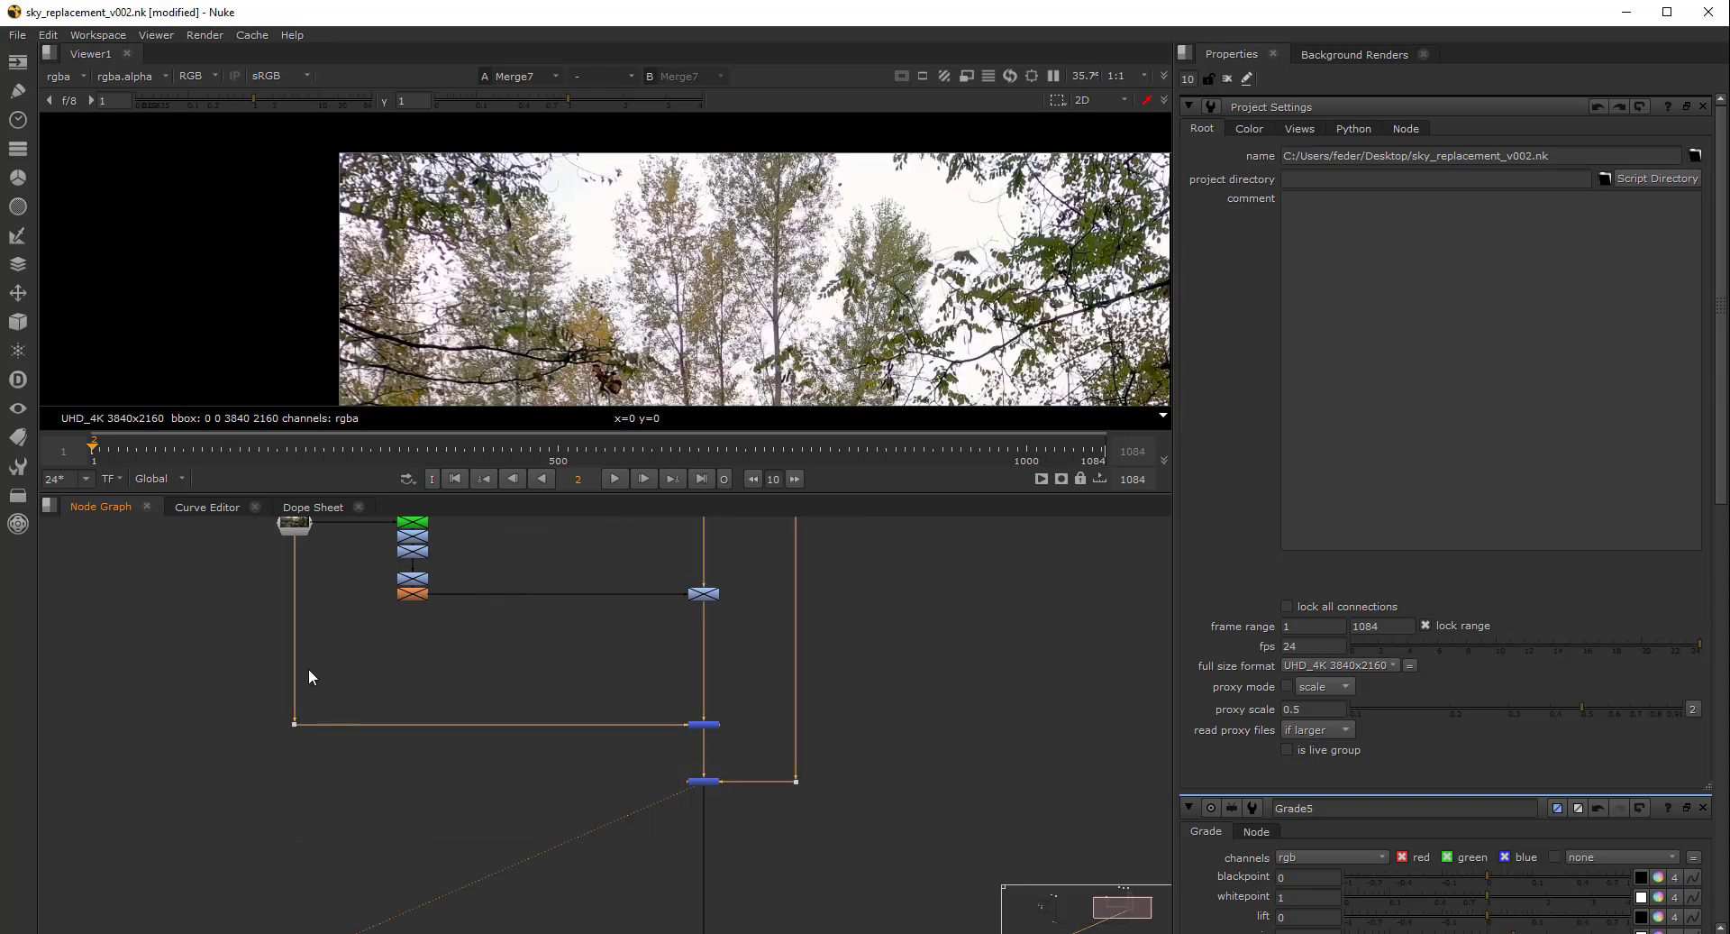
# Load the plate's Dot into a second viewer buffer and compare it repeatedly with the second Merge's output
pyautogui.moveTo(402, 685); pyautogui.dragTo(241, 783)
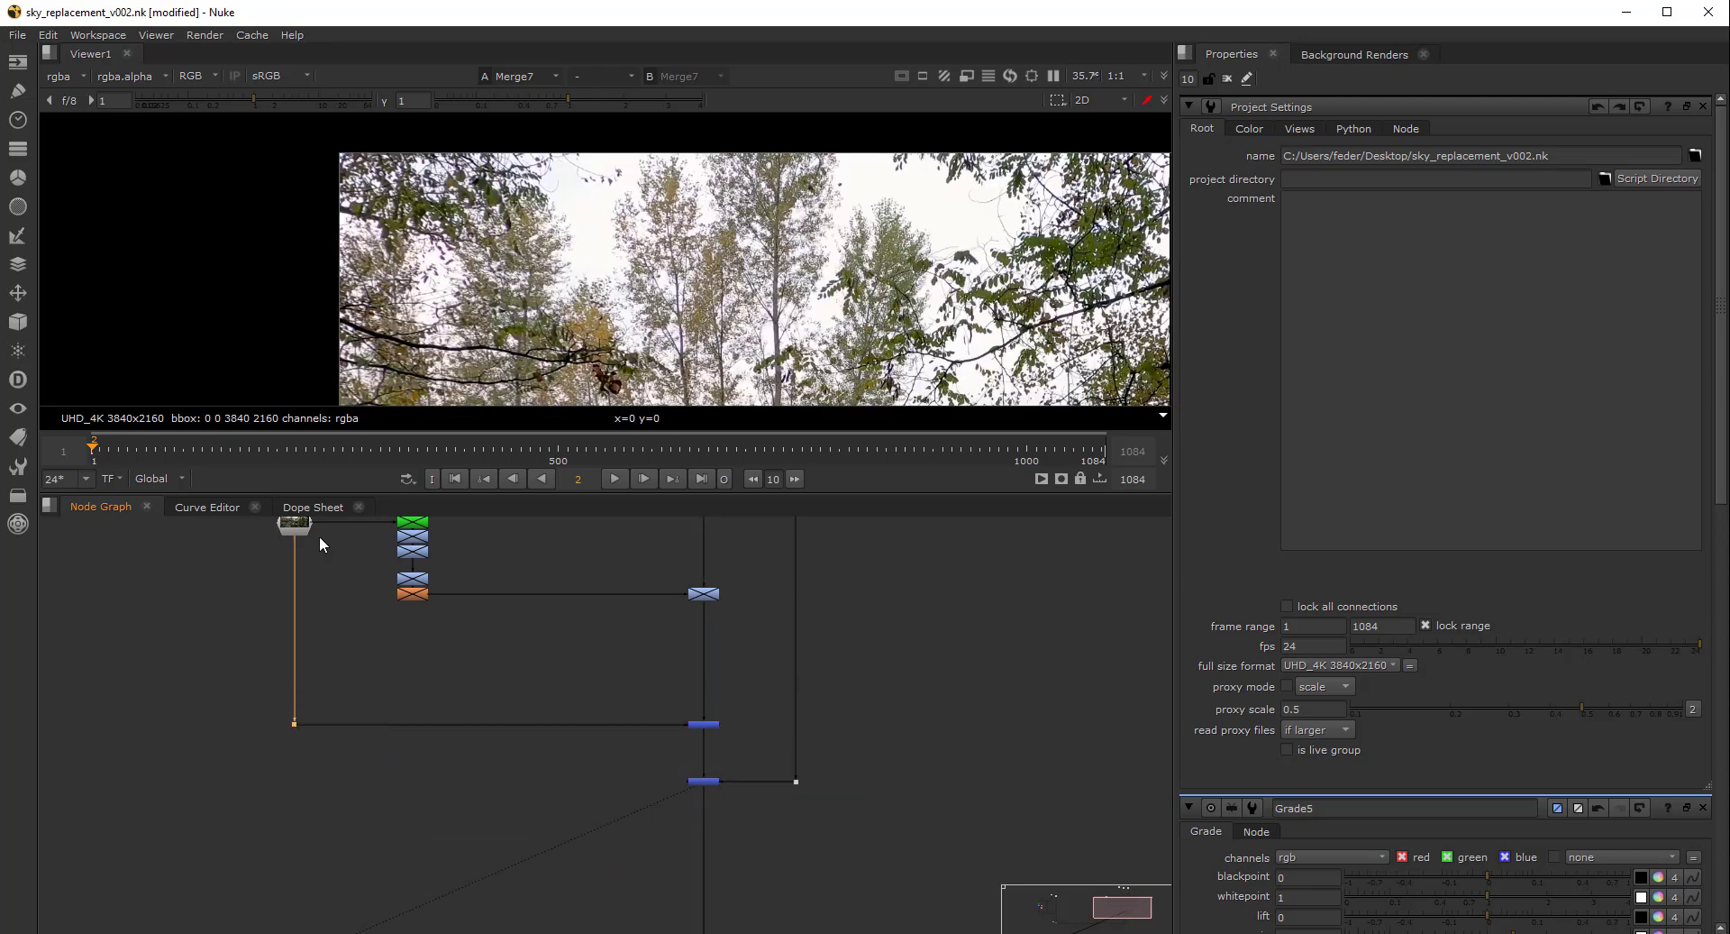
pyautogui.scroll(-1, 312, 561)
pyautogui.moveTo(312, 561); pyautogui.dragTo(309, 593, button='middle')
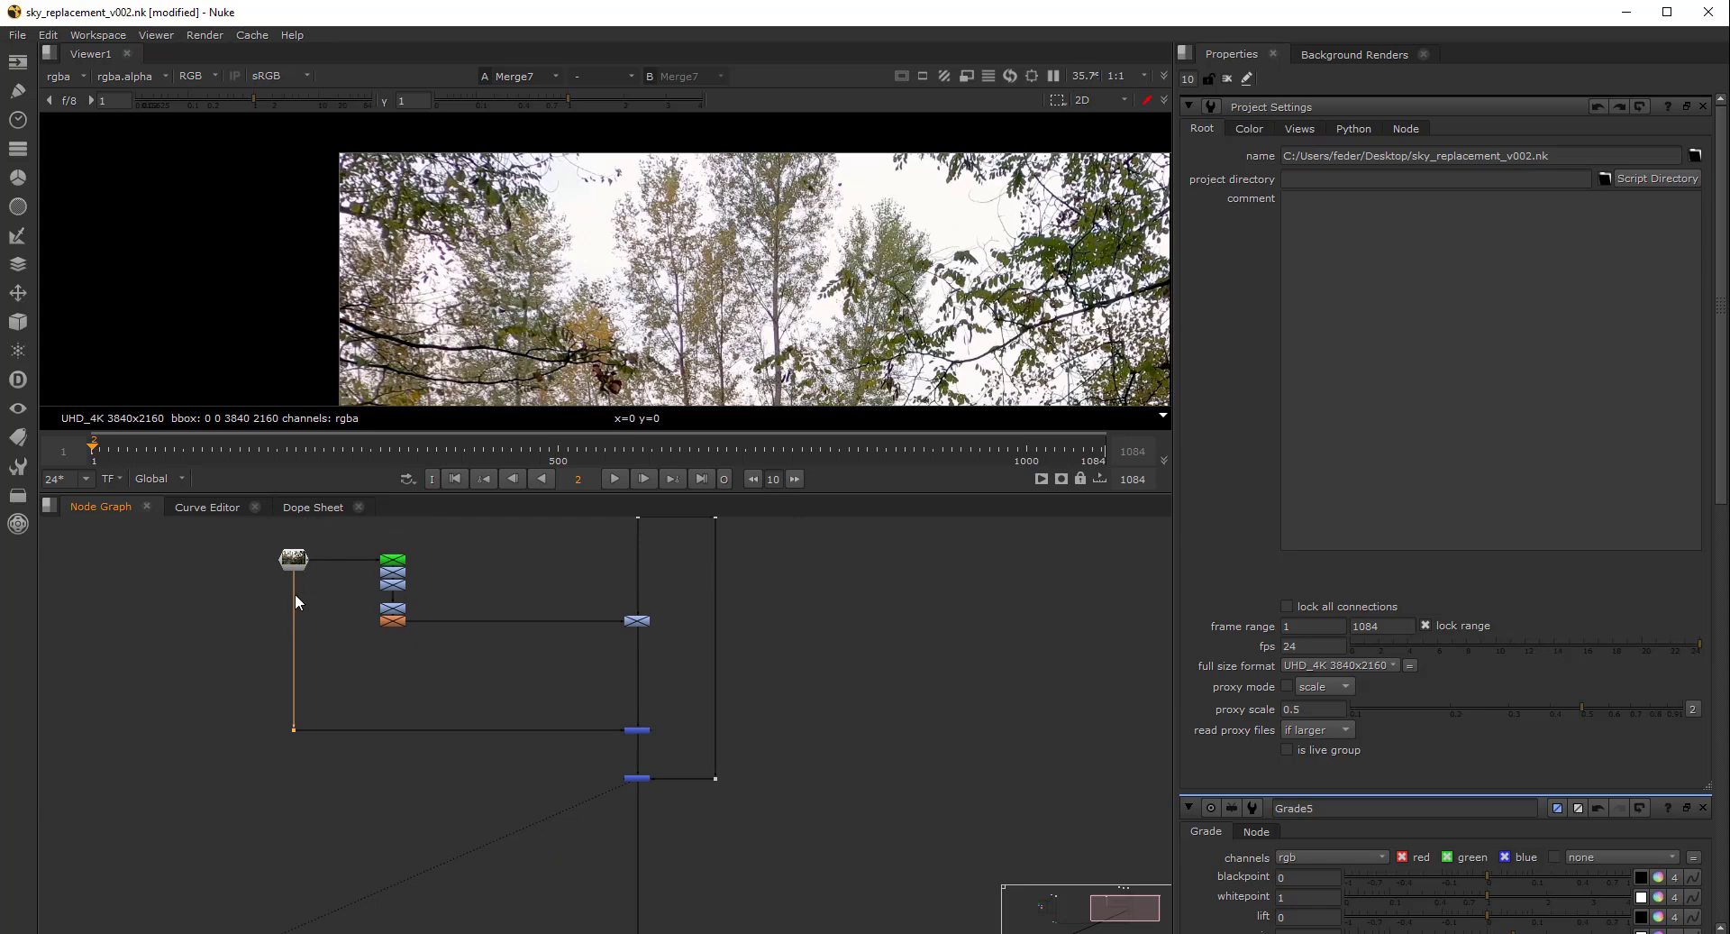
pyautogui.press('1')
pyautogui.press('1')
pyautogui.press('2')
pyautogui.press('1')
pyautogui.press('2')
pyautogui.press('1')
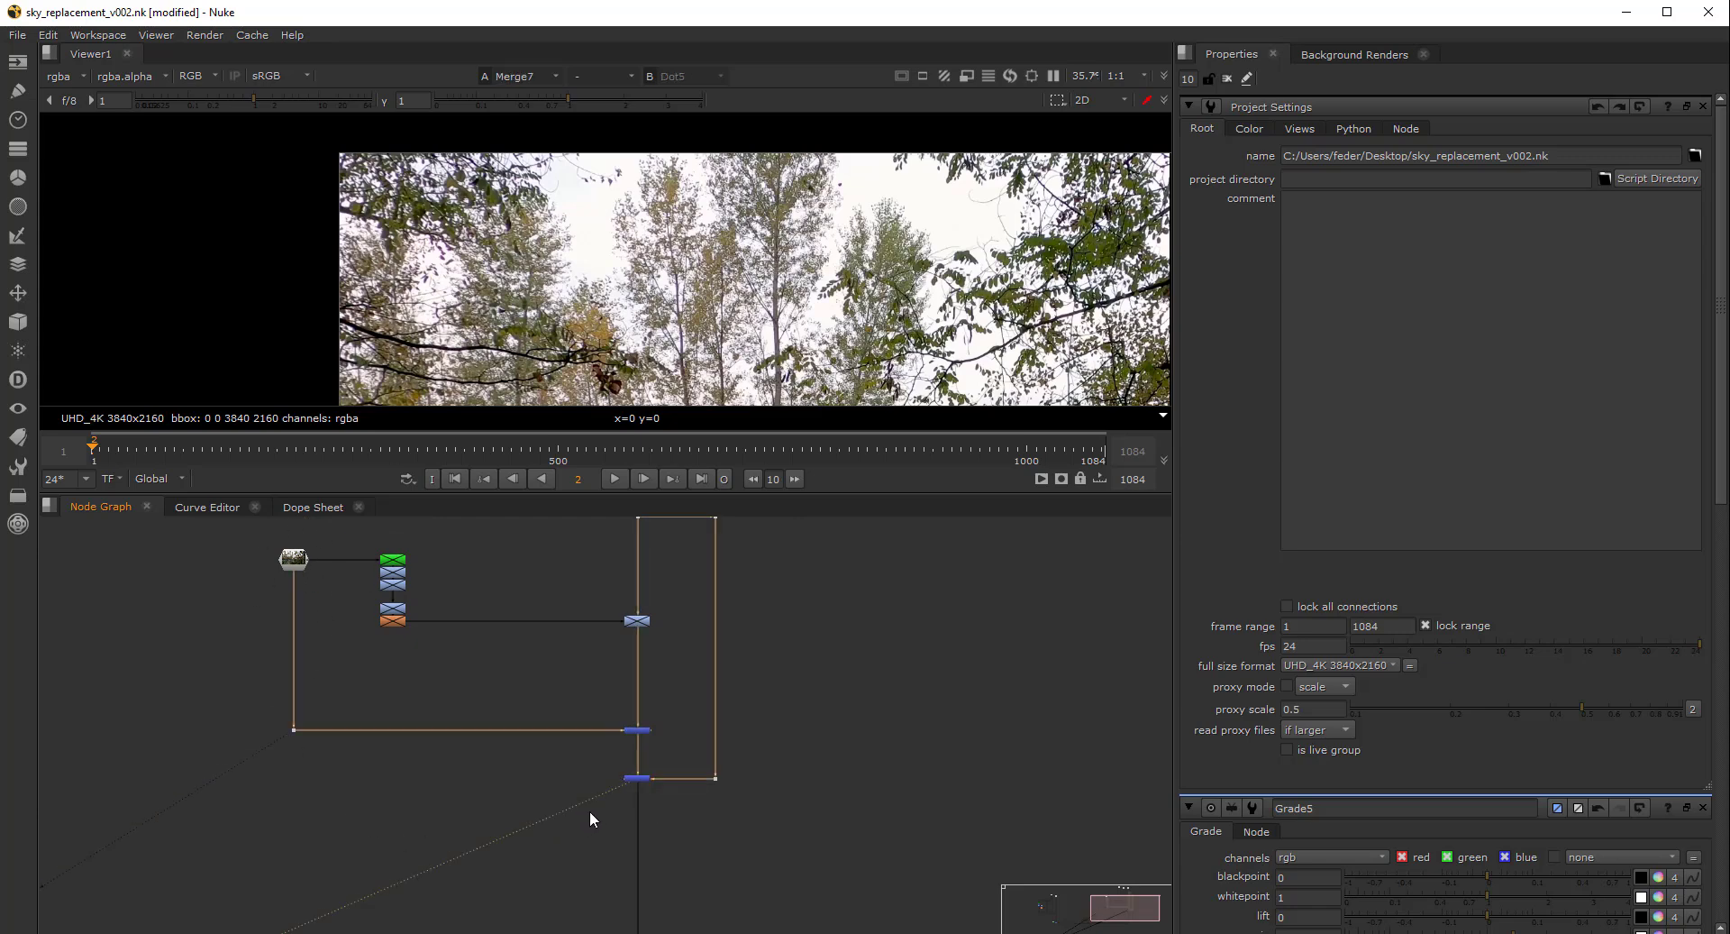
# Enable the Keyer, Invert, Grade and Blur nodes of the matte chain together with the sky Grade they mask
pyautogui.moveTo(372, 539); pyautogui.dragTo(628, 671)
pyautogui.moveTo(667, 591); pyautogui.dragTo(410, 647)
pyautogui.scroll(3, 366, 562)
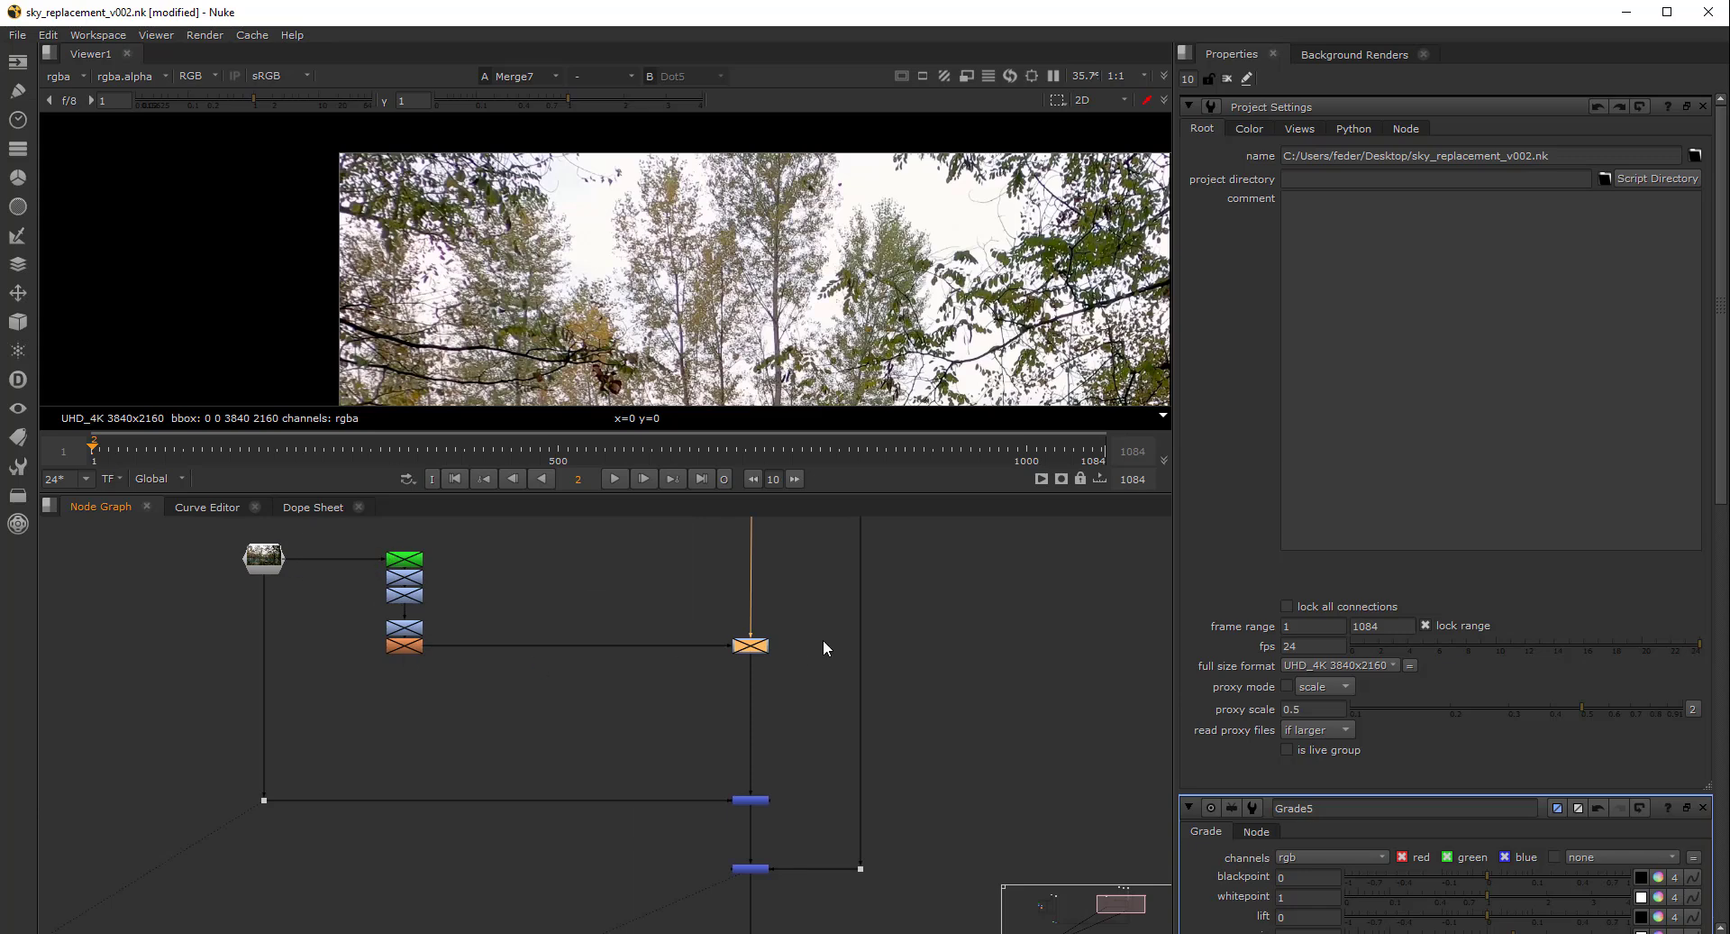
pyautogui.scroll(-2, 716, 635)
pyautogui.keyDown('shift'); pyautogui.moveTo(455, 562); pyautogui.dragTo(573, 694); pyautogui.keyUp('shift')
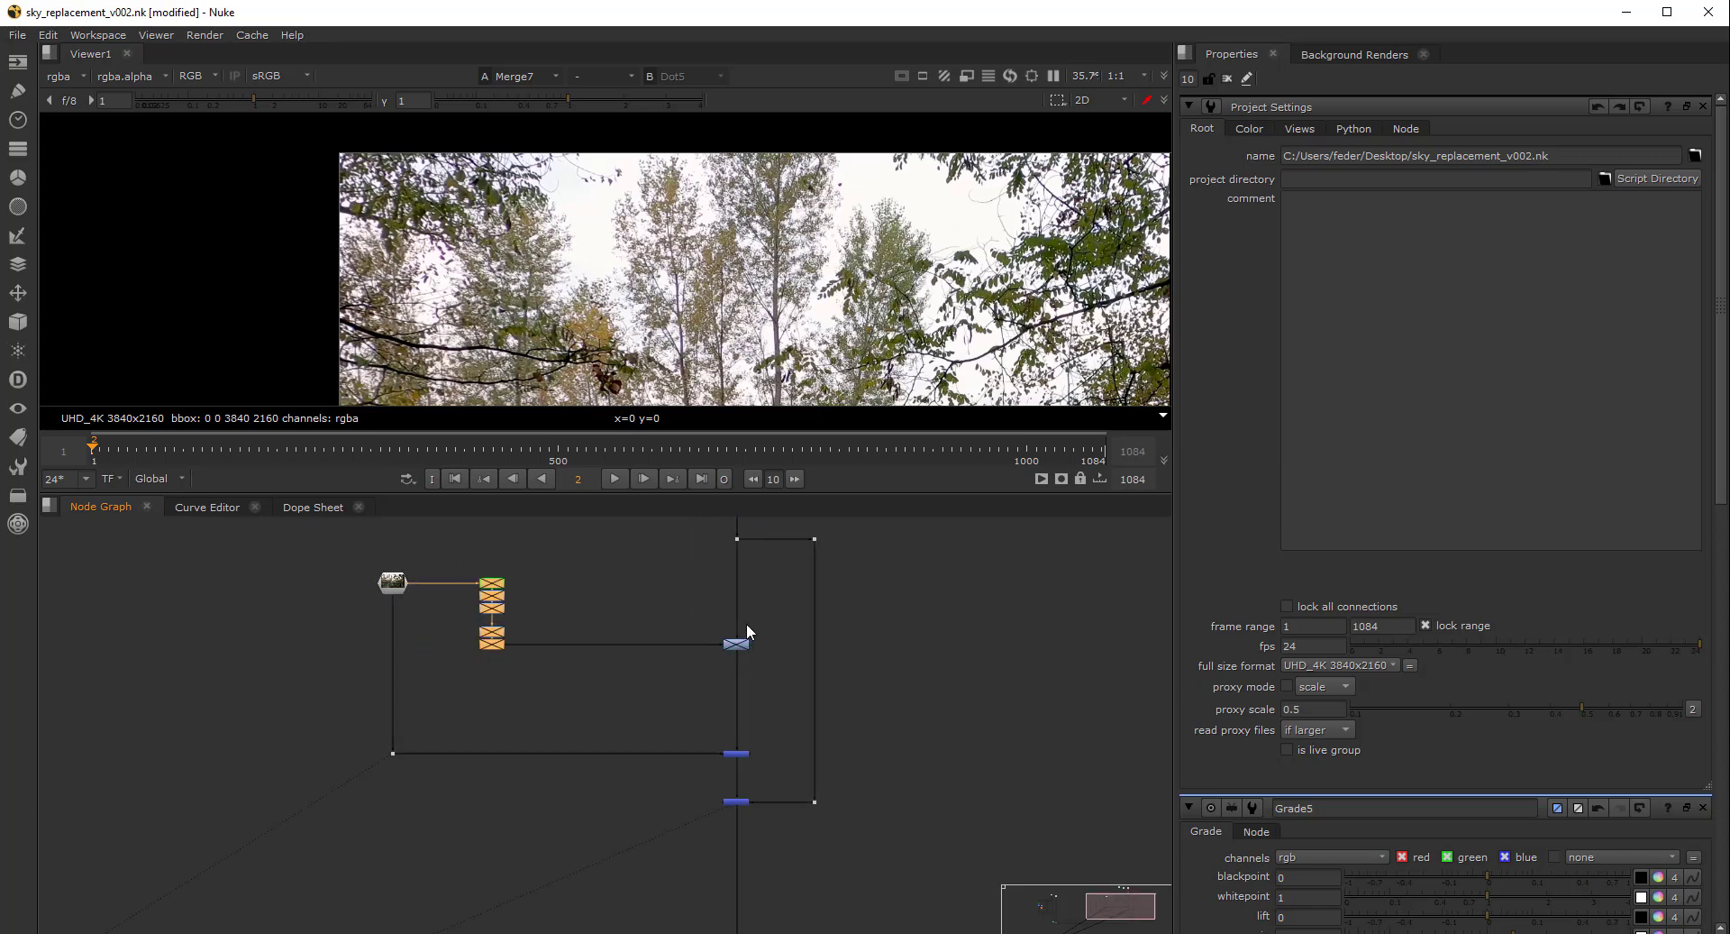
pyautogui.press('d')
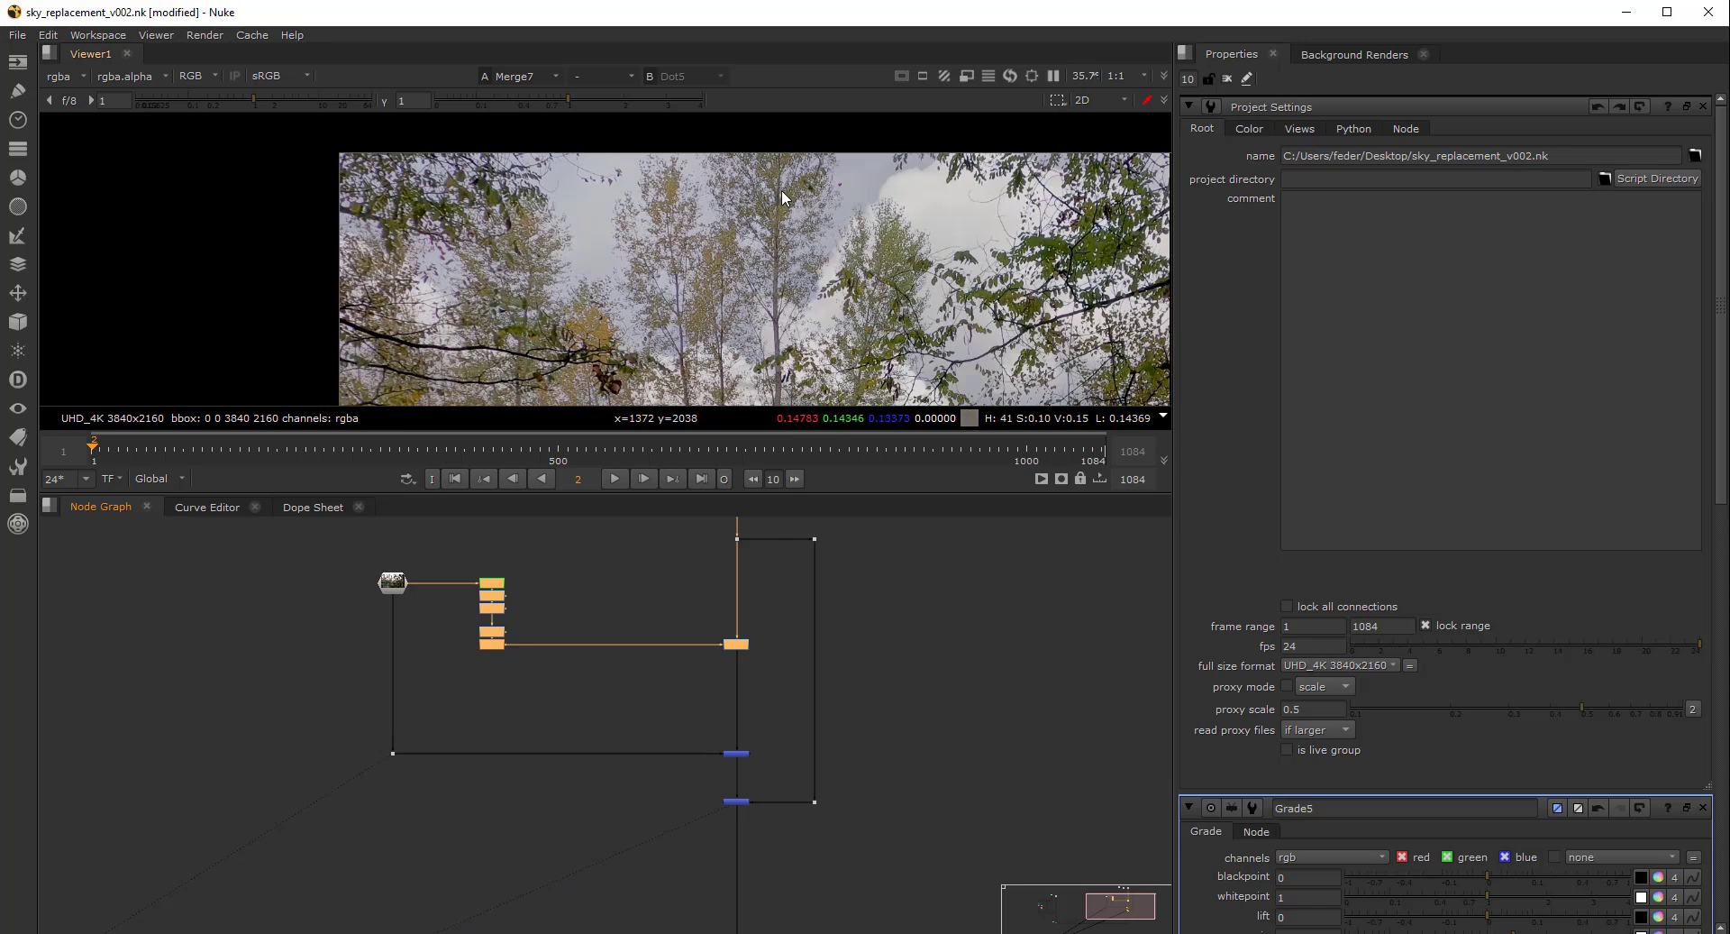
# View the alpha of the Blur at the end of the luminance-key chain
pyautogui.scroll(2, 782, 190)
pyautogui.scroll(2, 470, 645)
pyautogui.click(453, 656)
pyautogui.press('1')
pyautogui.press('a')
pyautogui.scroll(-2, 781, 244)
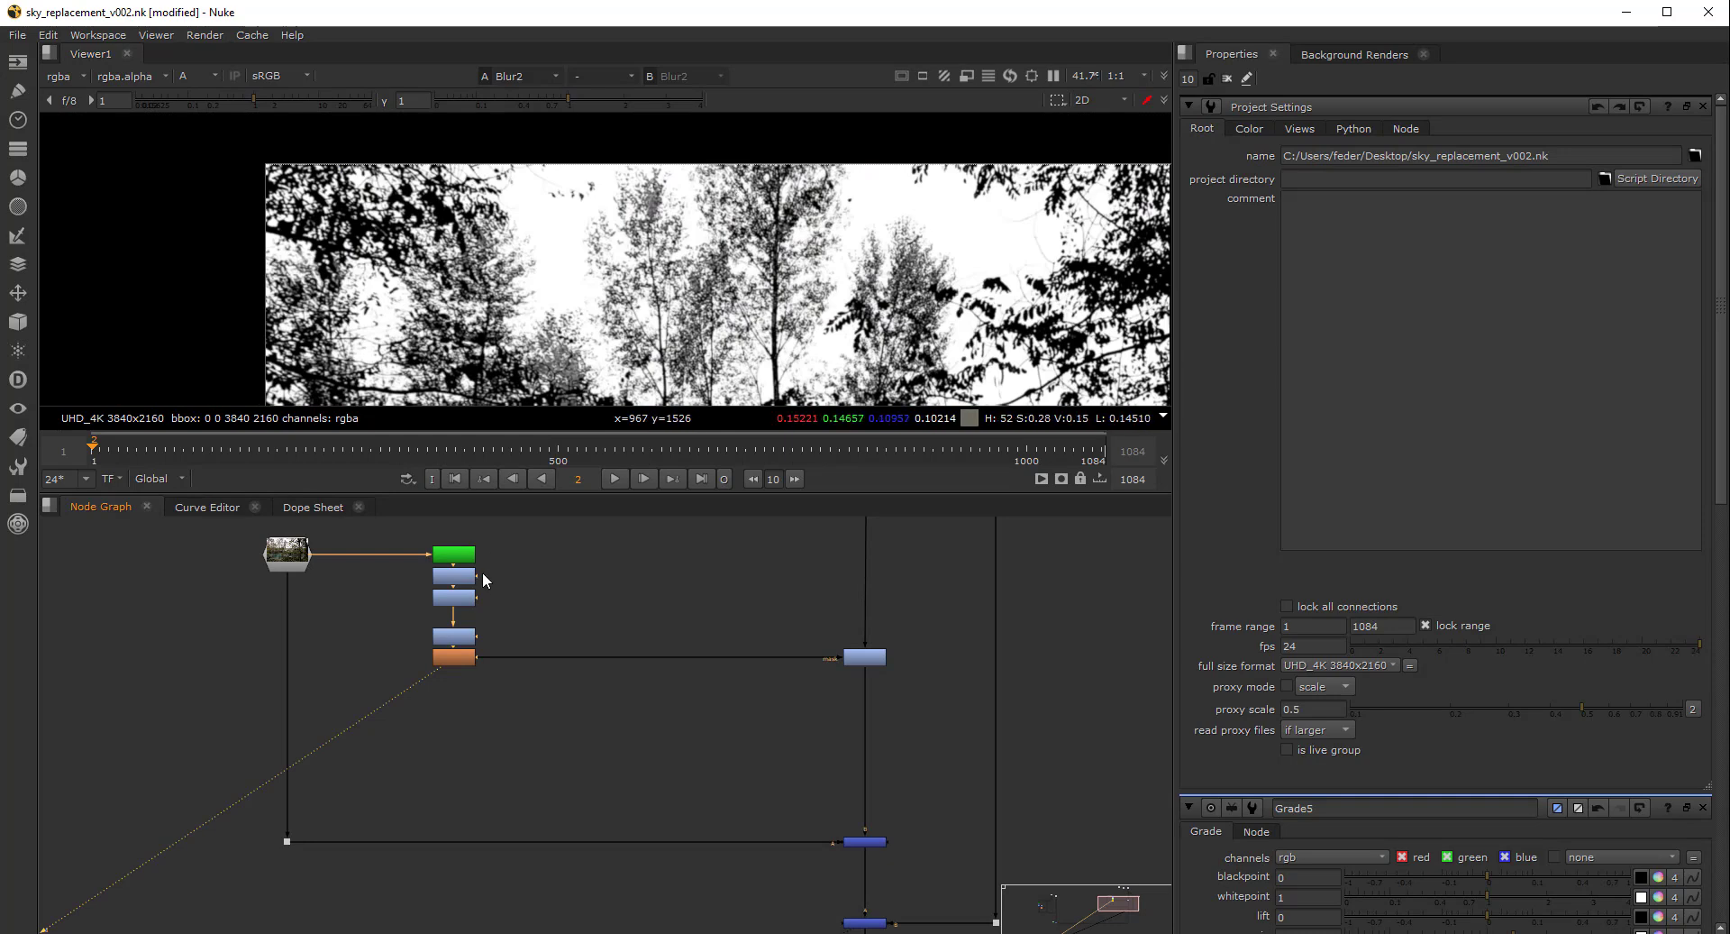
pyautogui.scroll(2, 492, 560)
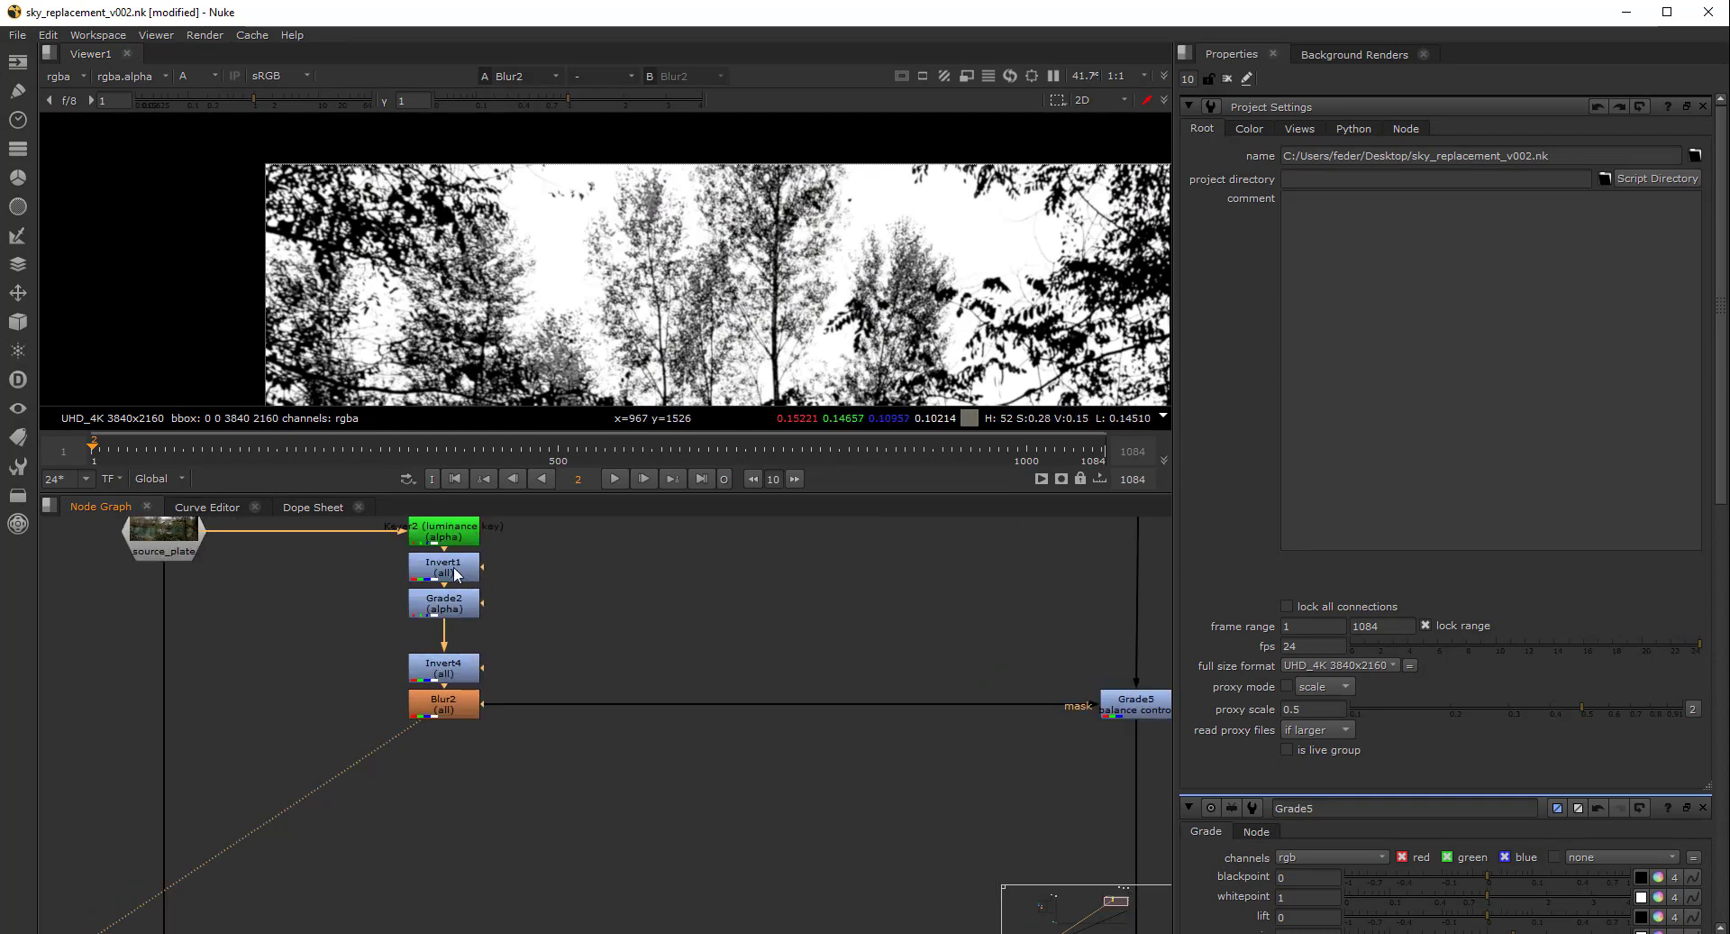
pyautogui.scroll(-2, 510, 600)
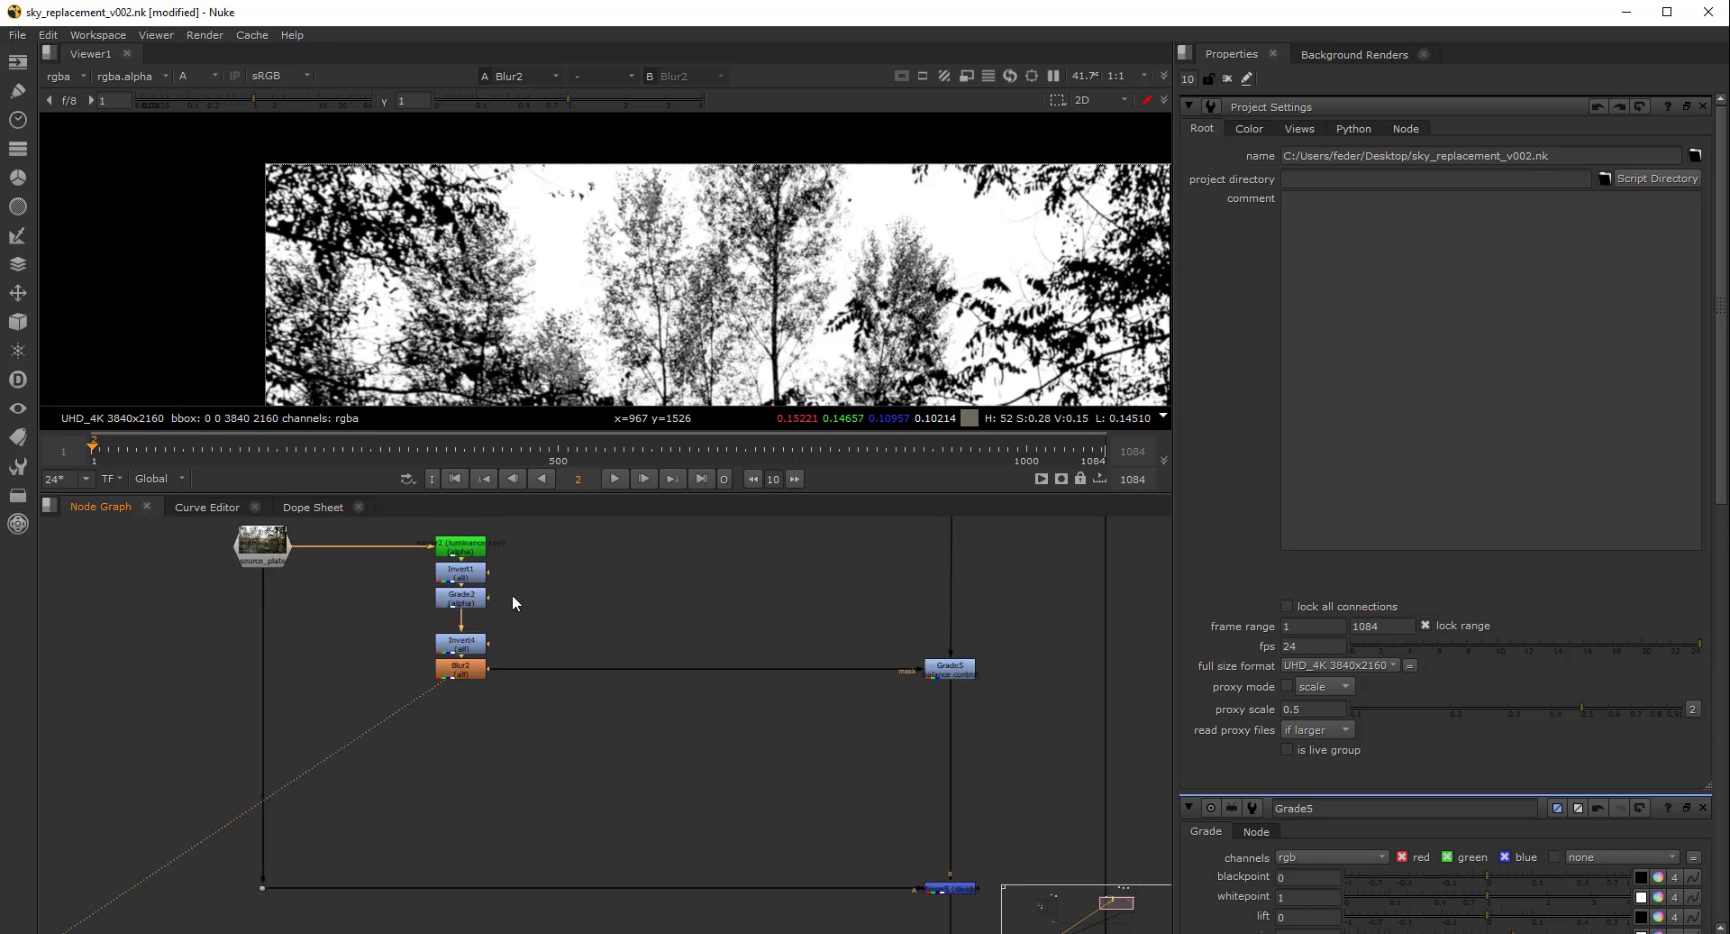
# View the luminance Keyer's output in colour and alpha, followed by the alpha of the Grade below it
pyautogui.keyDown('ctrl'); pyautogui.keyDown('shift'); pyautogui.click(468, 547); pyautogui.keyUp('shift'); pyautogui.keyUp('ctrl')
pyautogui.press('a')
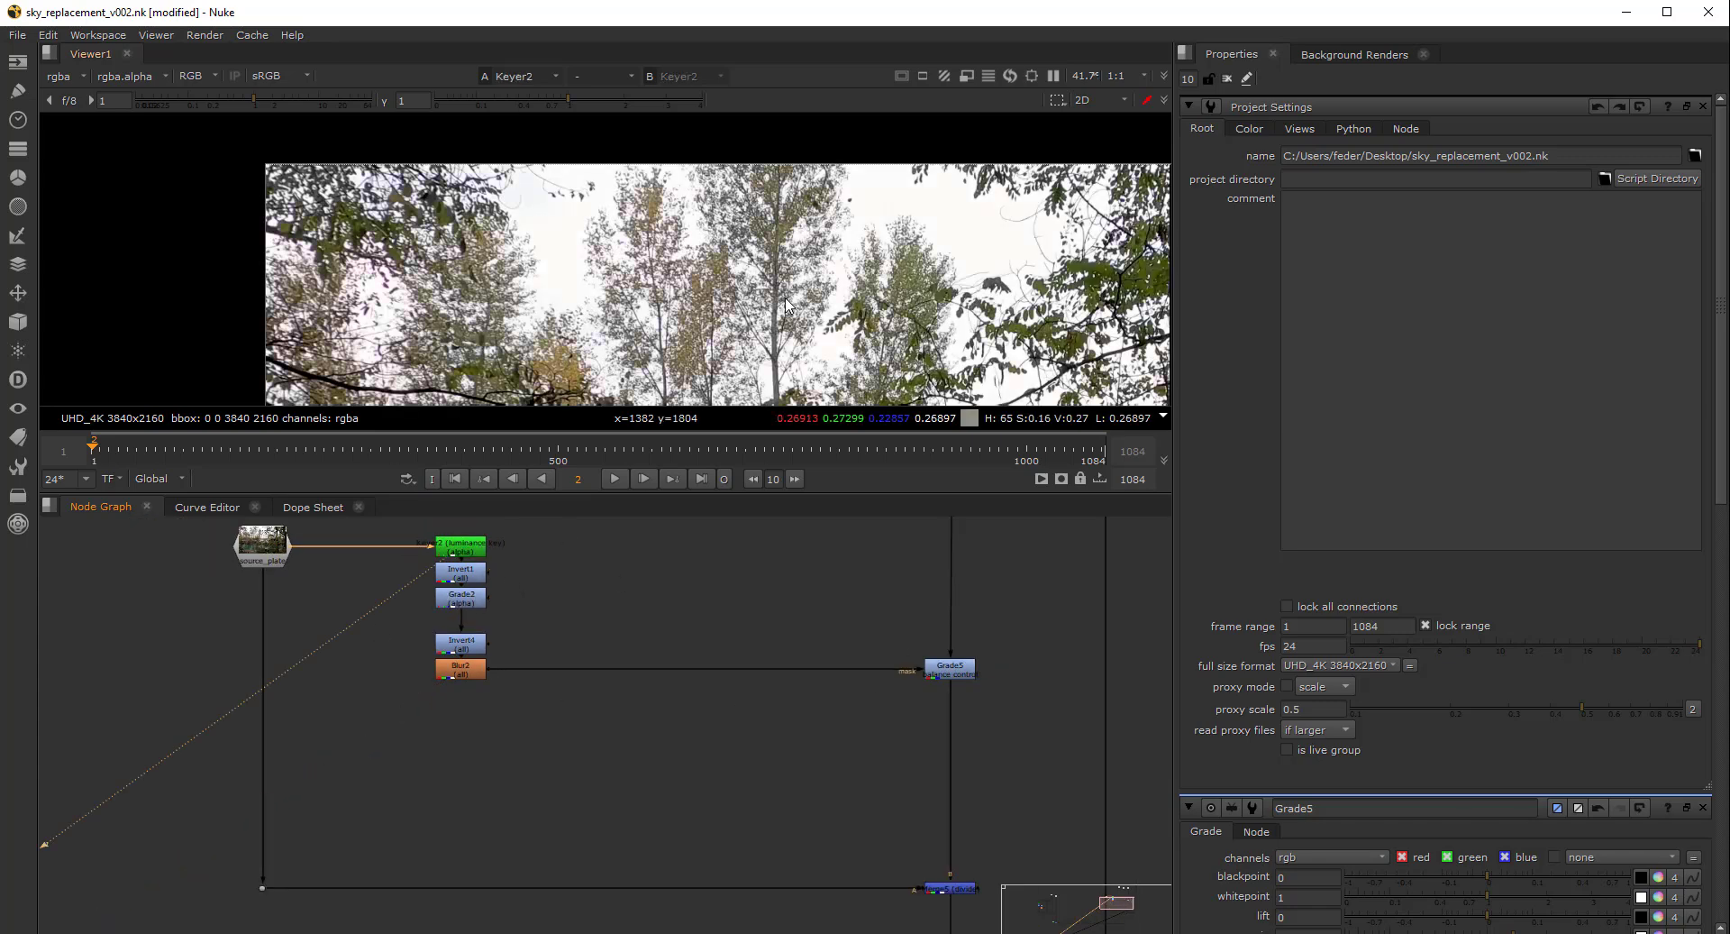
pyautogui.press('a')
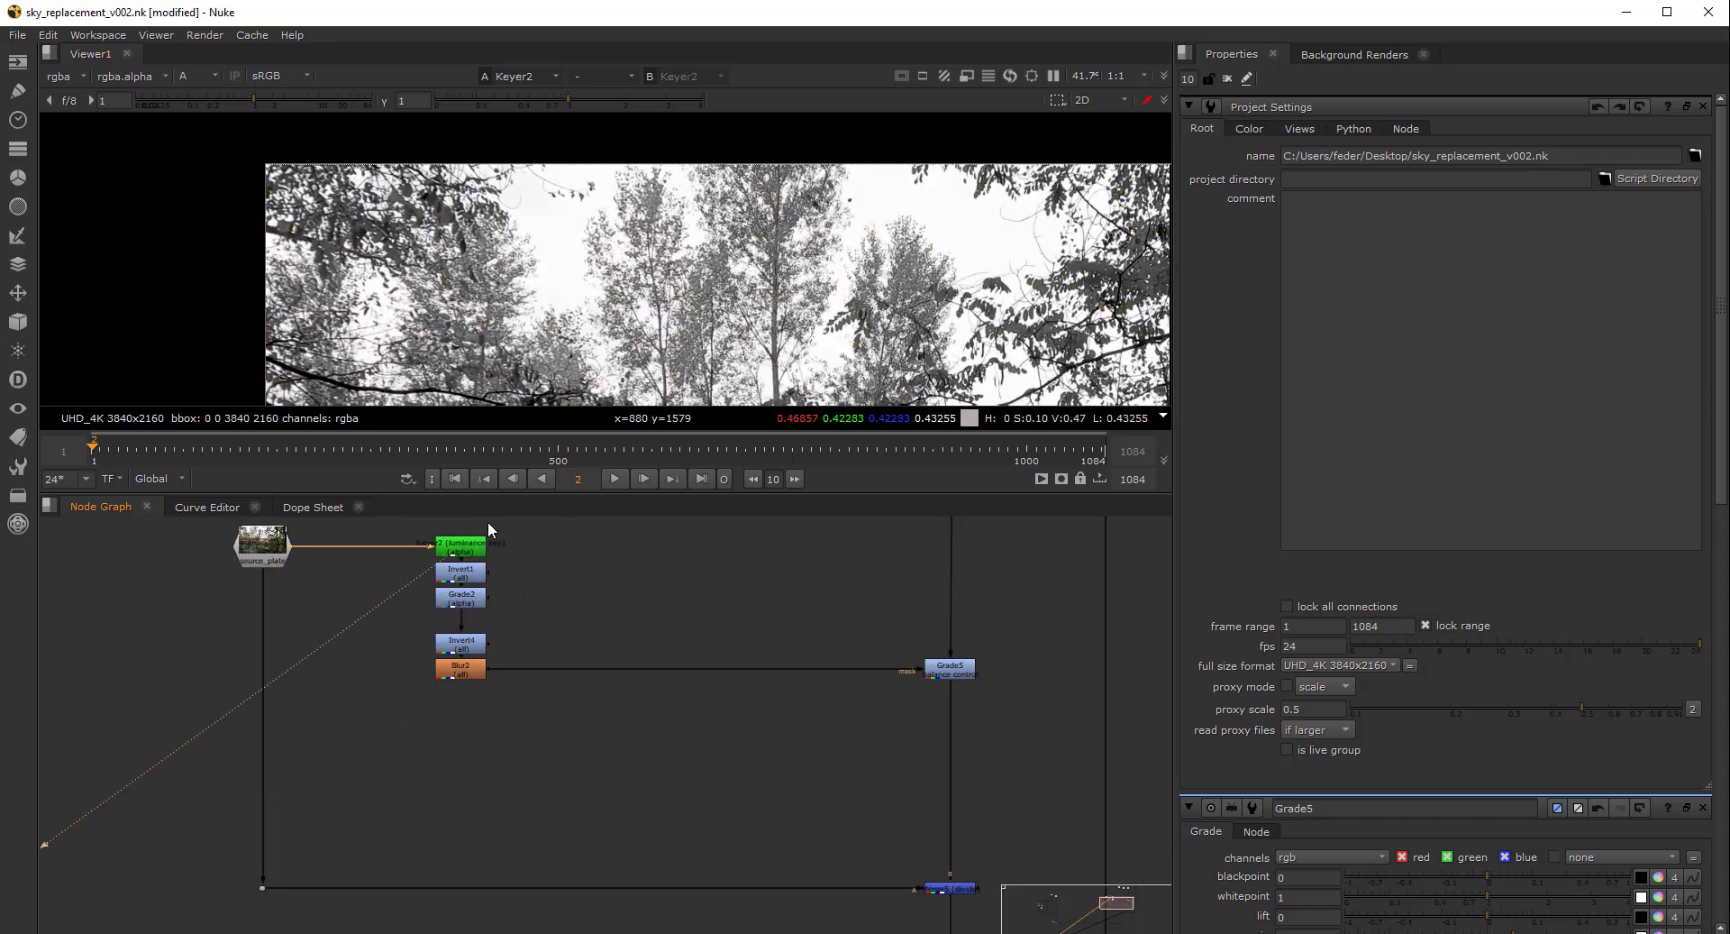
pyautogui.click(472, 579)
pyautogui.click(460, 599)
pyautogui.press('1')
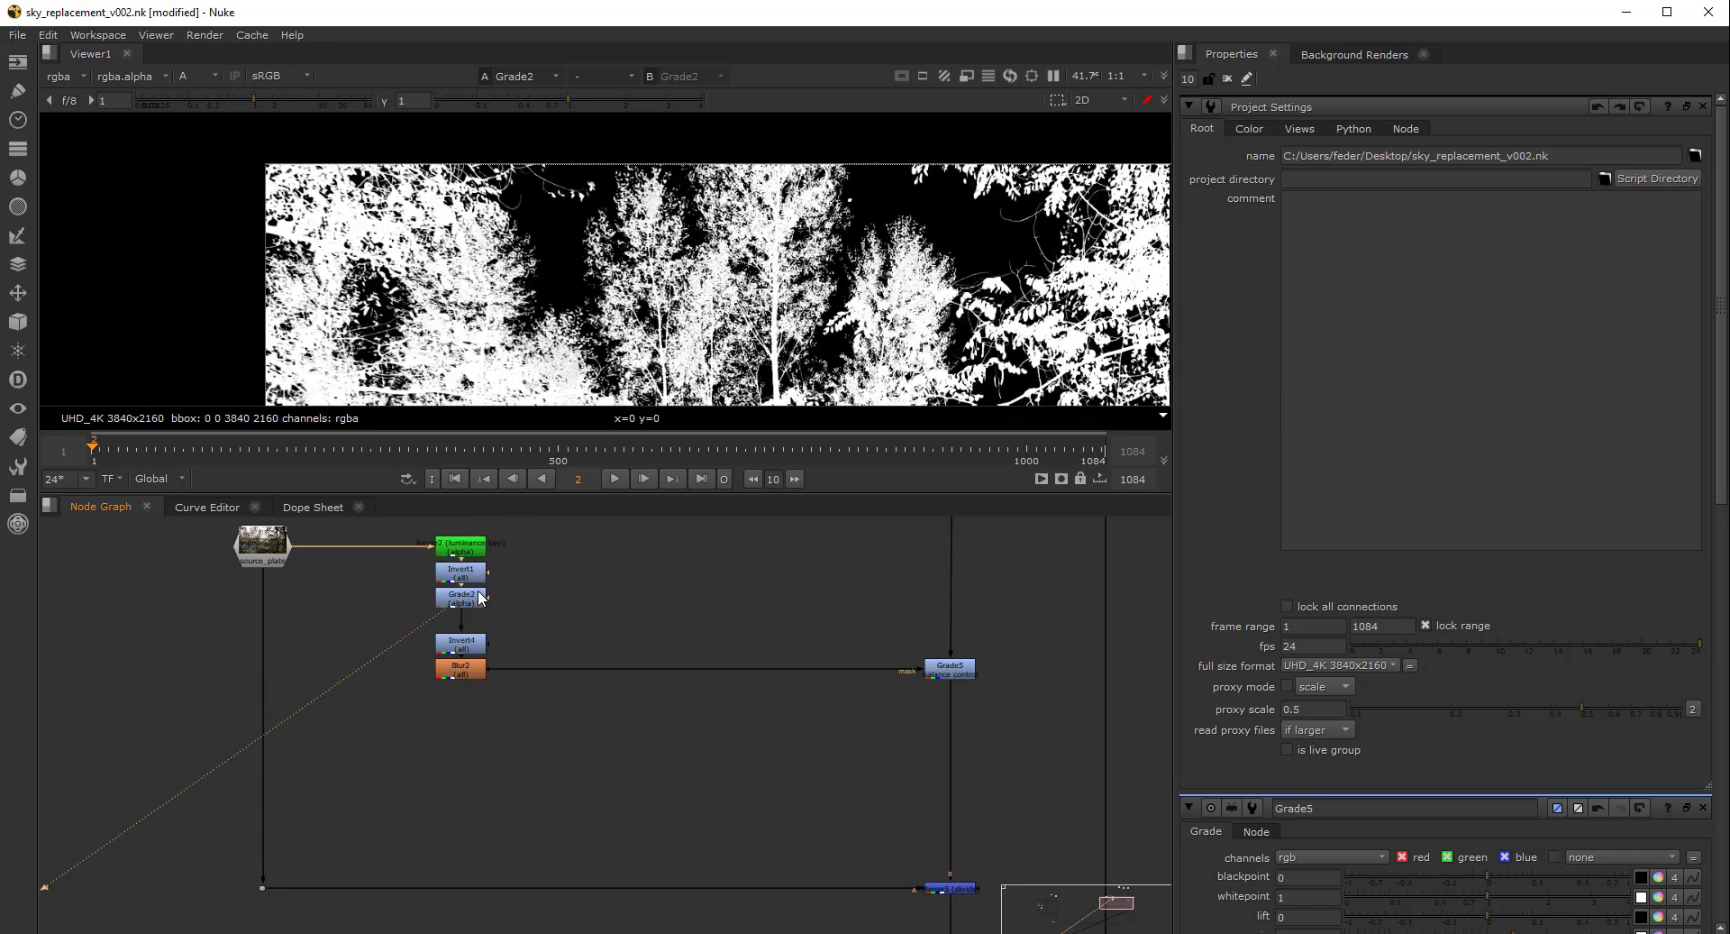
# Delete both Invert nodes from the matte chain and view the Blur's alpha
pyautogui.click(473, 582)
pyautogui.press('Delete')
pyautogui.click(472, 649)
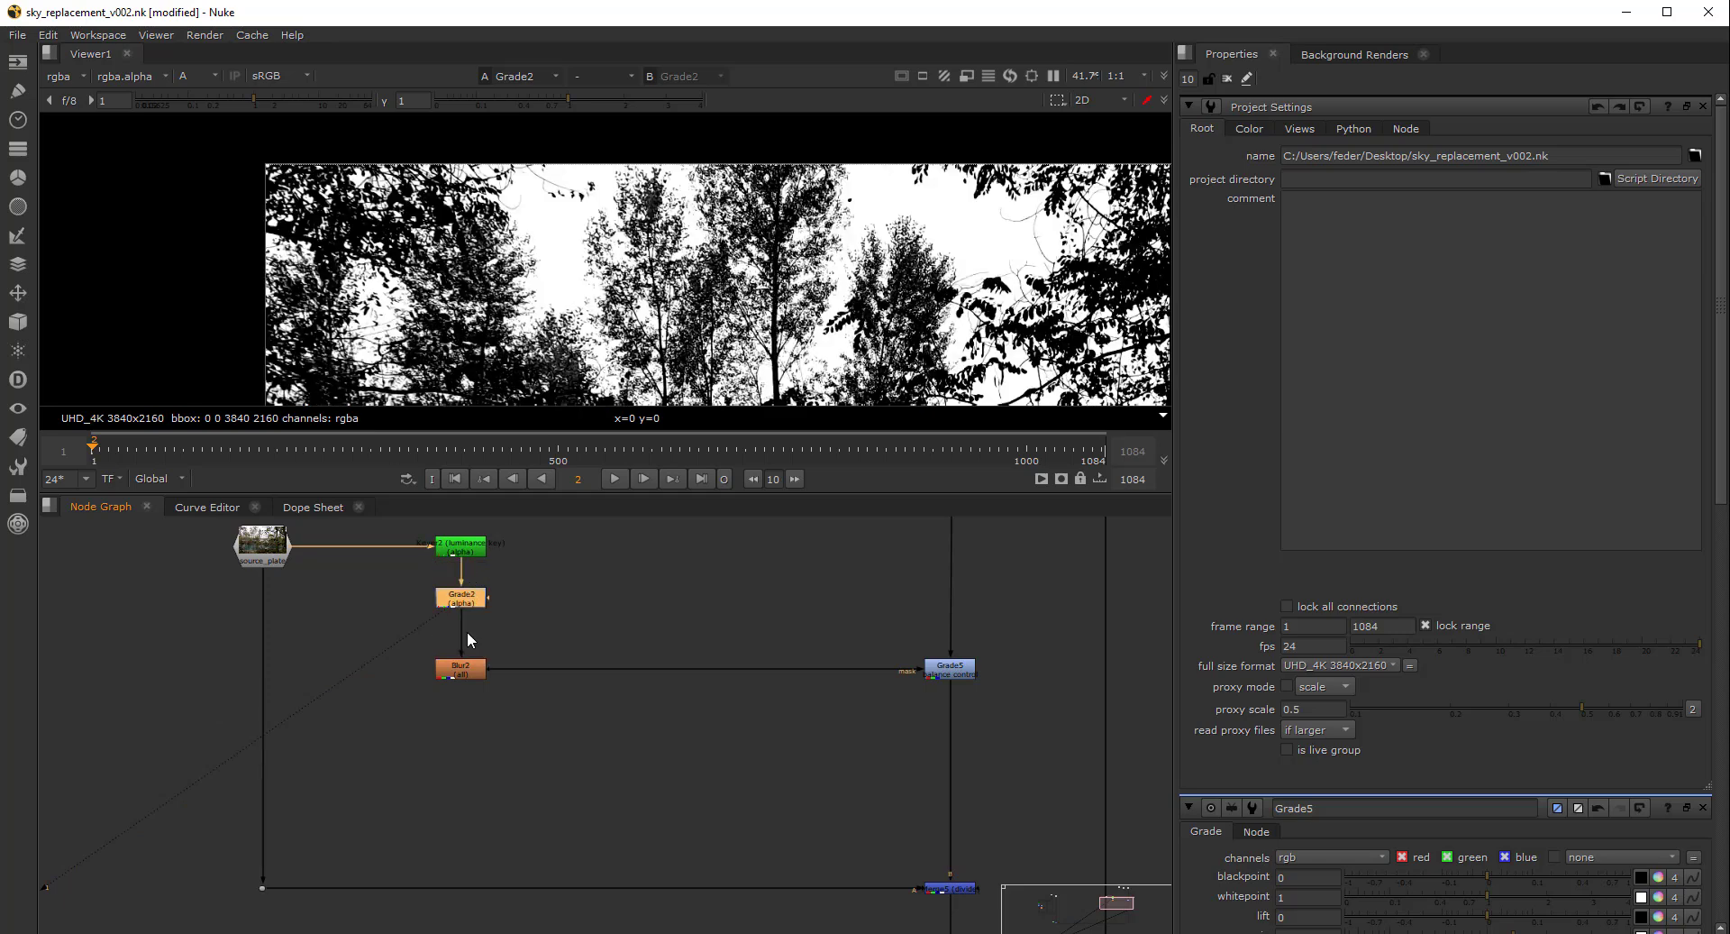
pyautogui.press('Delete')
pyautogui.press('1')
# View the masked sky Grade's output, followed by the output of the second Merge
pyautogui.click(950, 669)
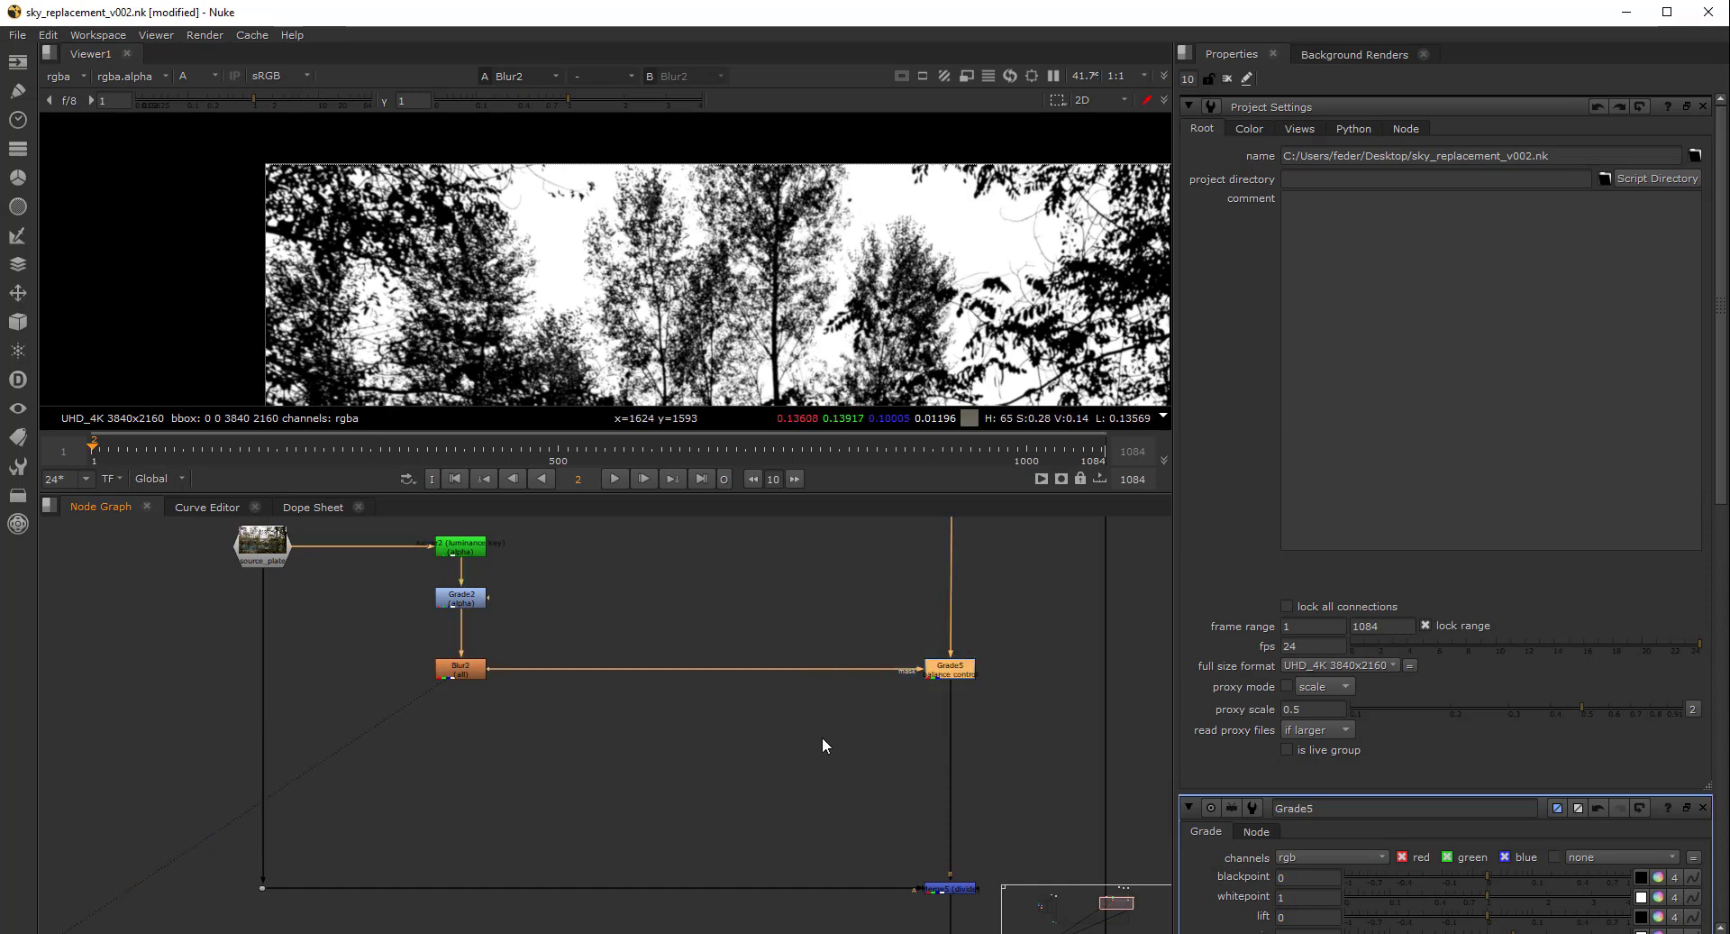
pyautogui.press('1')
pyautogui.click(961, 662)
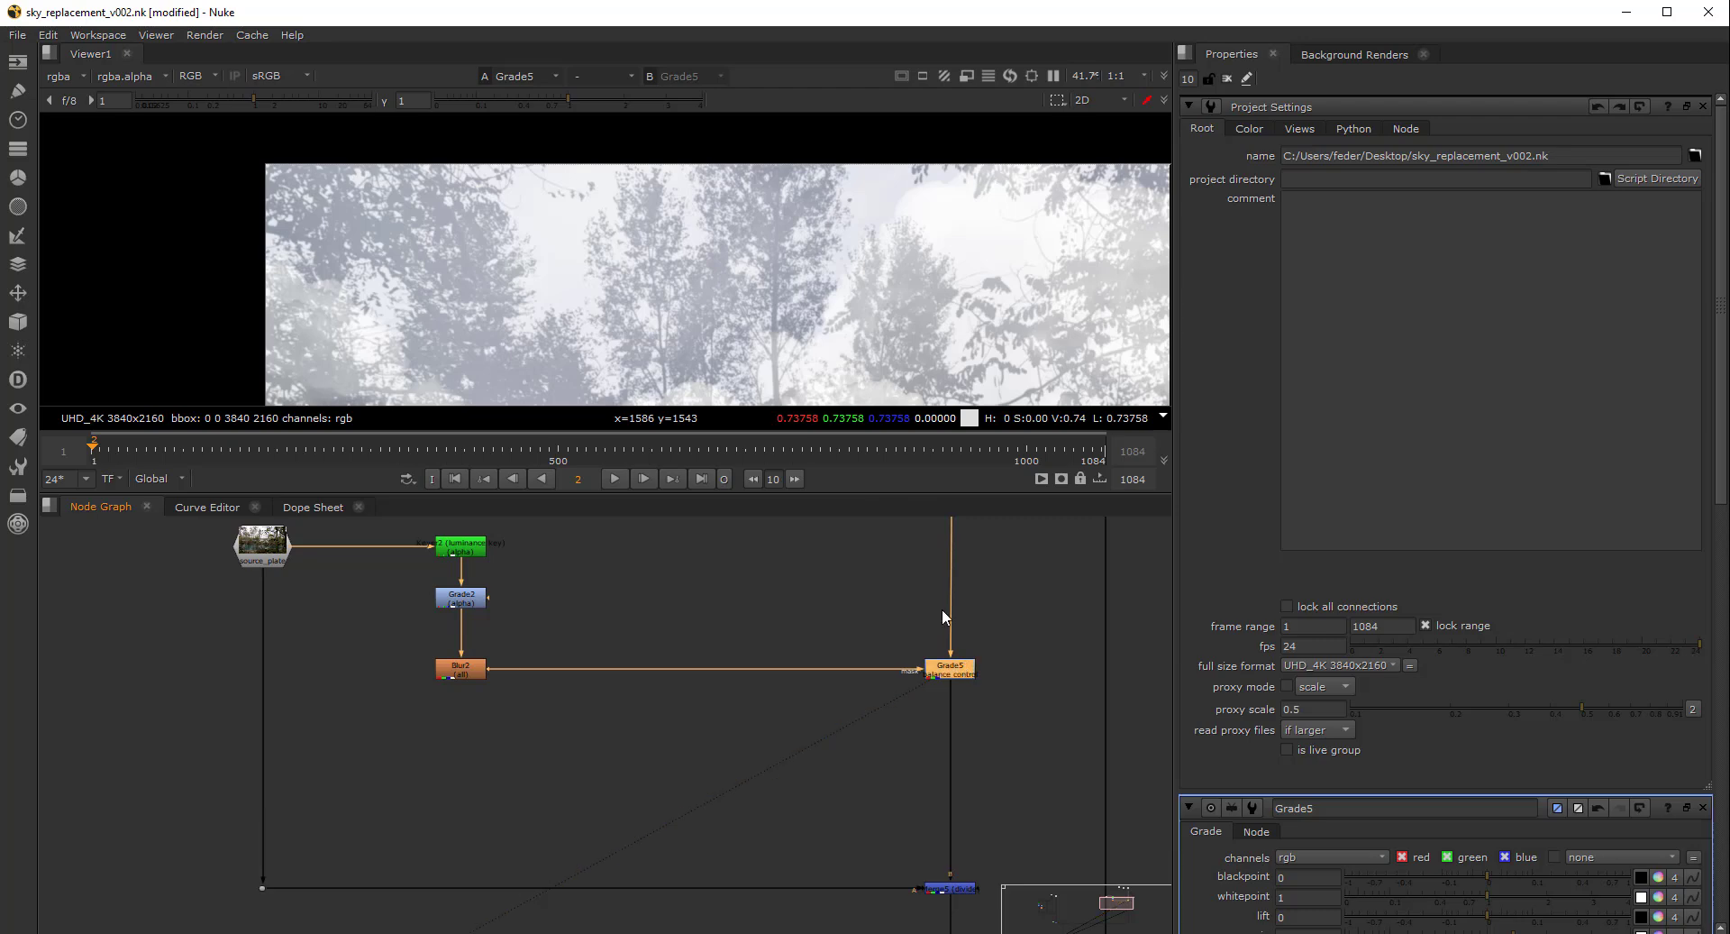
pyautogui.moveTo(973, 771); pyautogui.dragTo(917, 563, button='middle')
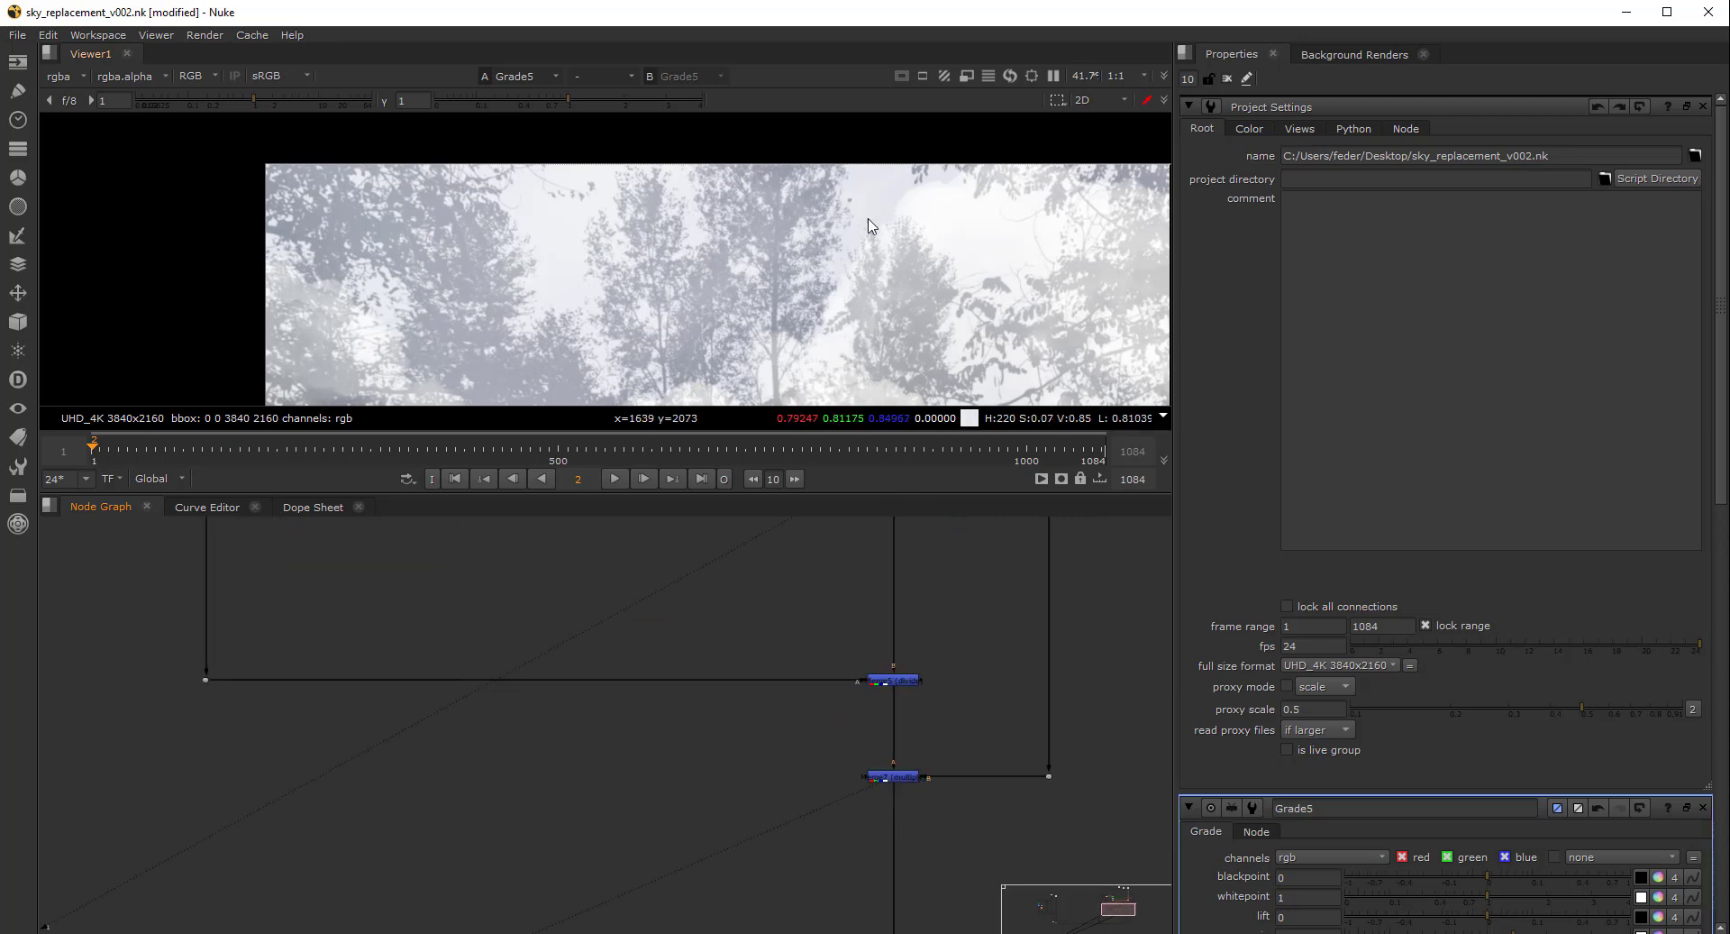
pyautogui.moveTo(956, 734); pyautogui.dragTo(813, 802)
pyautogui.press('1')
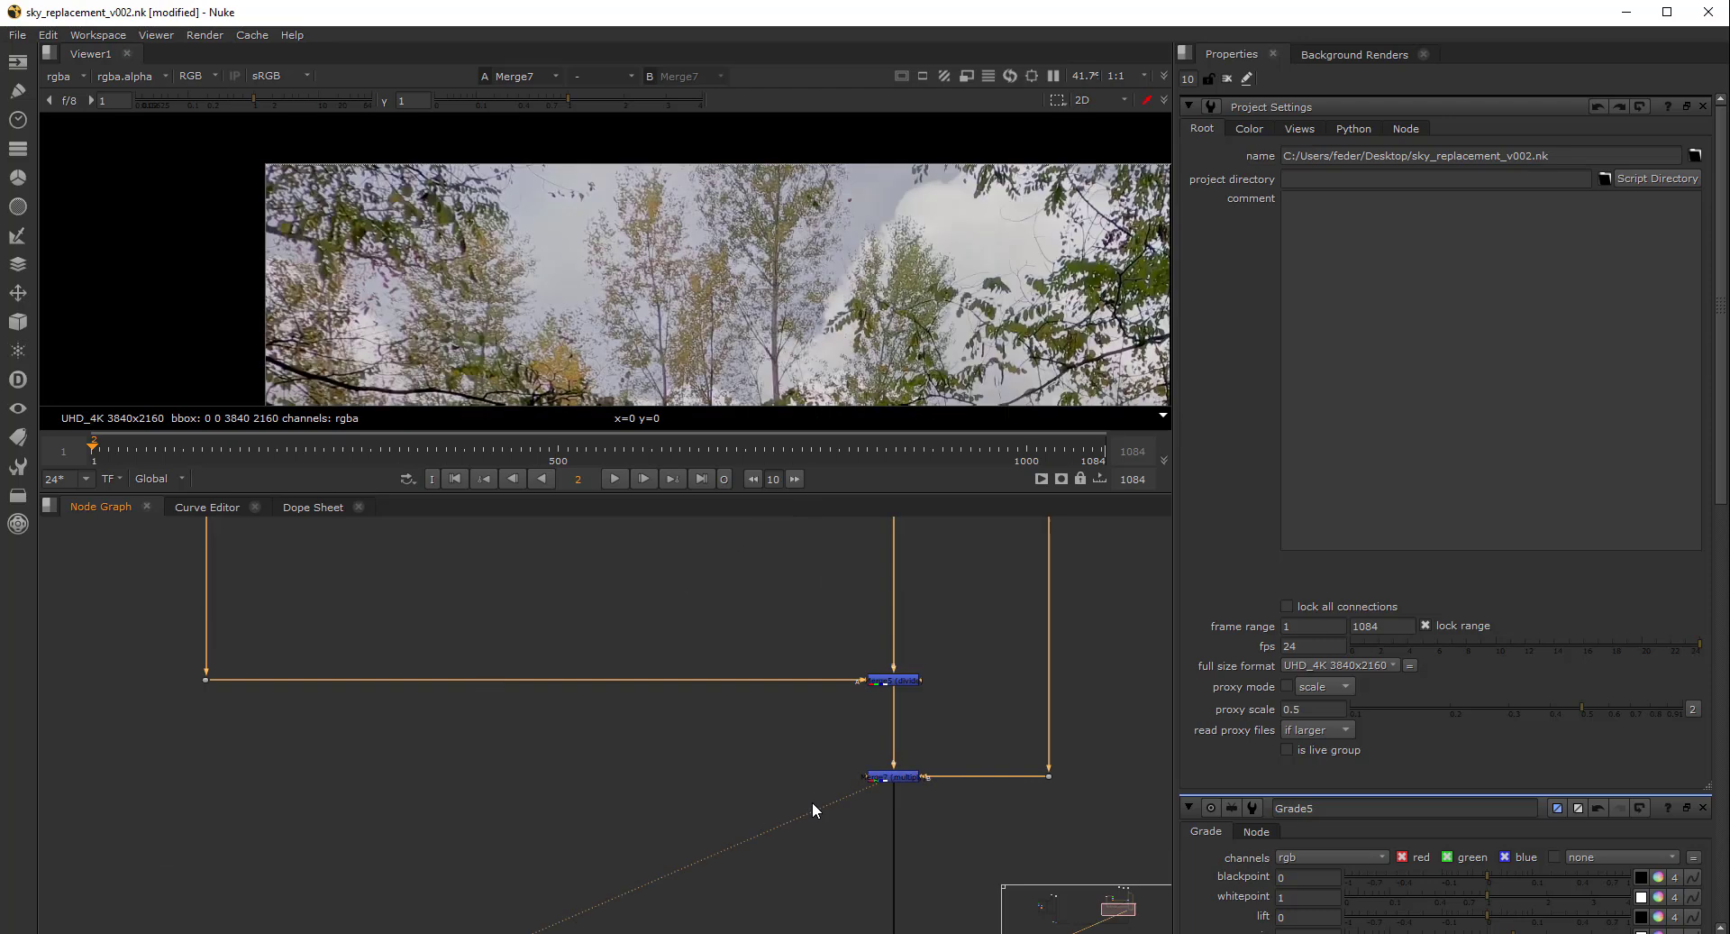
# Set the masked sky Grade's gain to 0.61 and gamma to 4.45 while viewing the second Merge
pyautogui.moveTo(904, 521); pyautogui.dragTo(910, 683, button='middle')
pyautogui.doubleClick(905, 628)
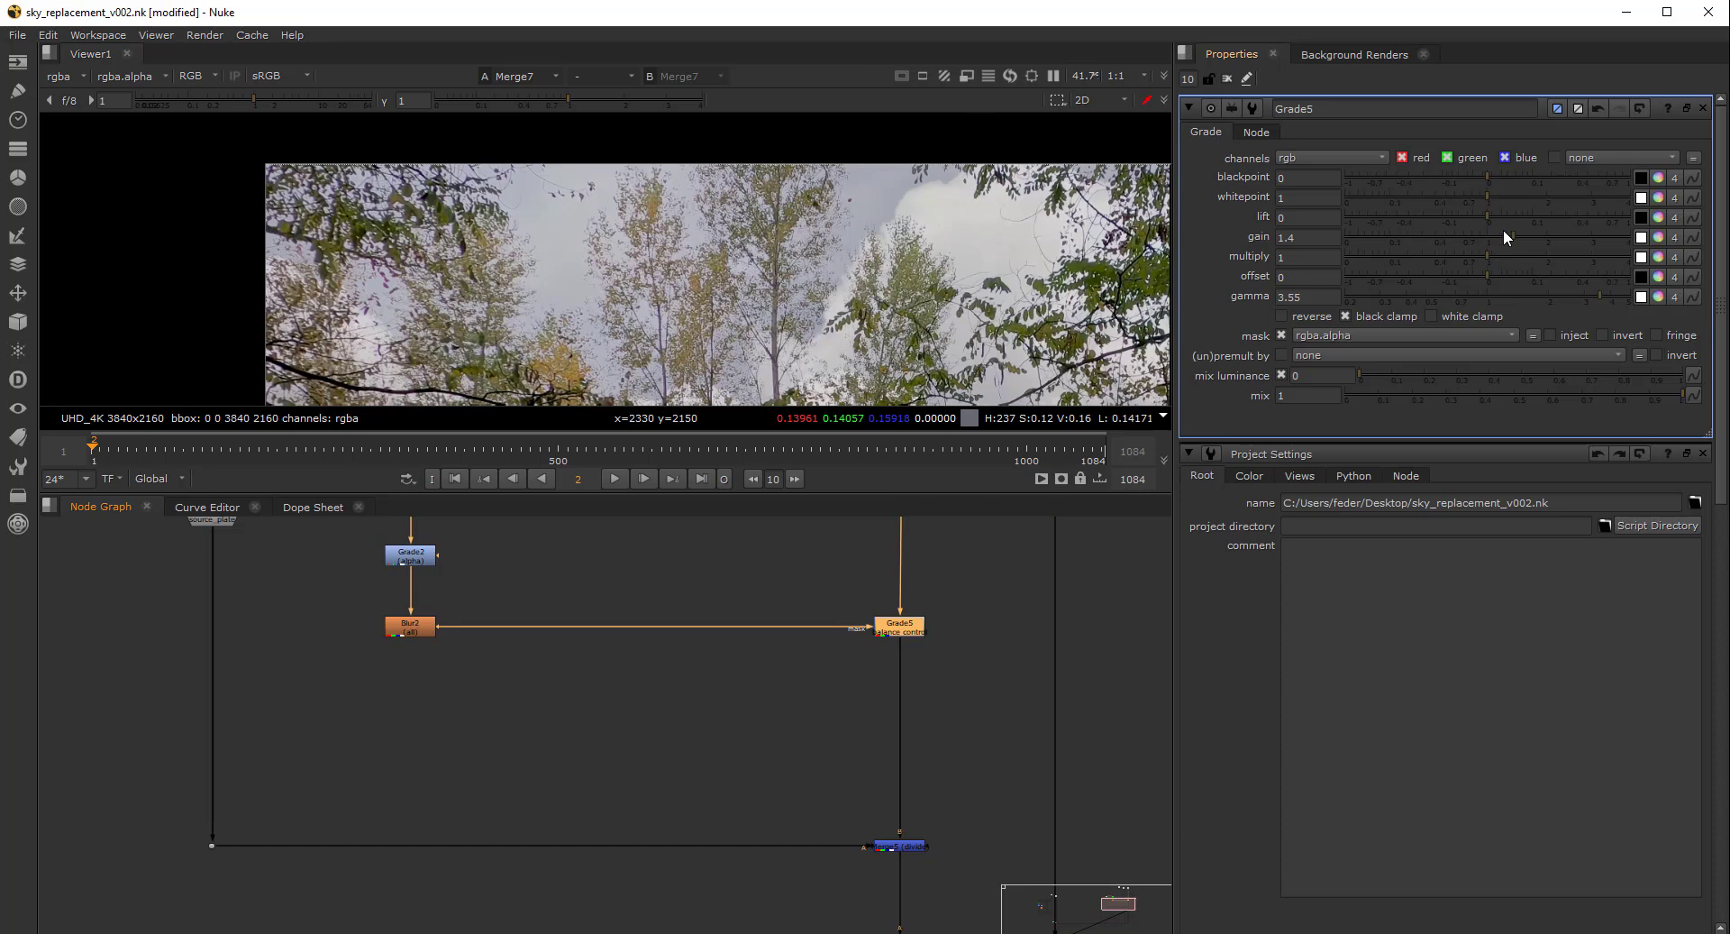
pyautogui.moveTo(1512, 234)
pyautogui.mouseDown()
pyautogui.moveTo(1590, 236)
pyautogui.moveTo(1448, 232)
pyautogui.moveTo(1501, 244)
pyautogui.mouseUp()
pyautogui.moveTo(912, 611); pyautogui.dragTo(874, 728, button='middle')
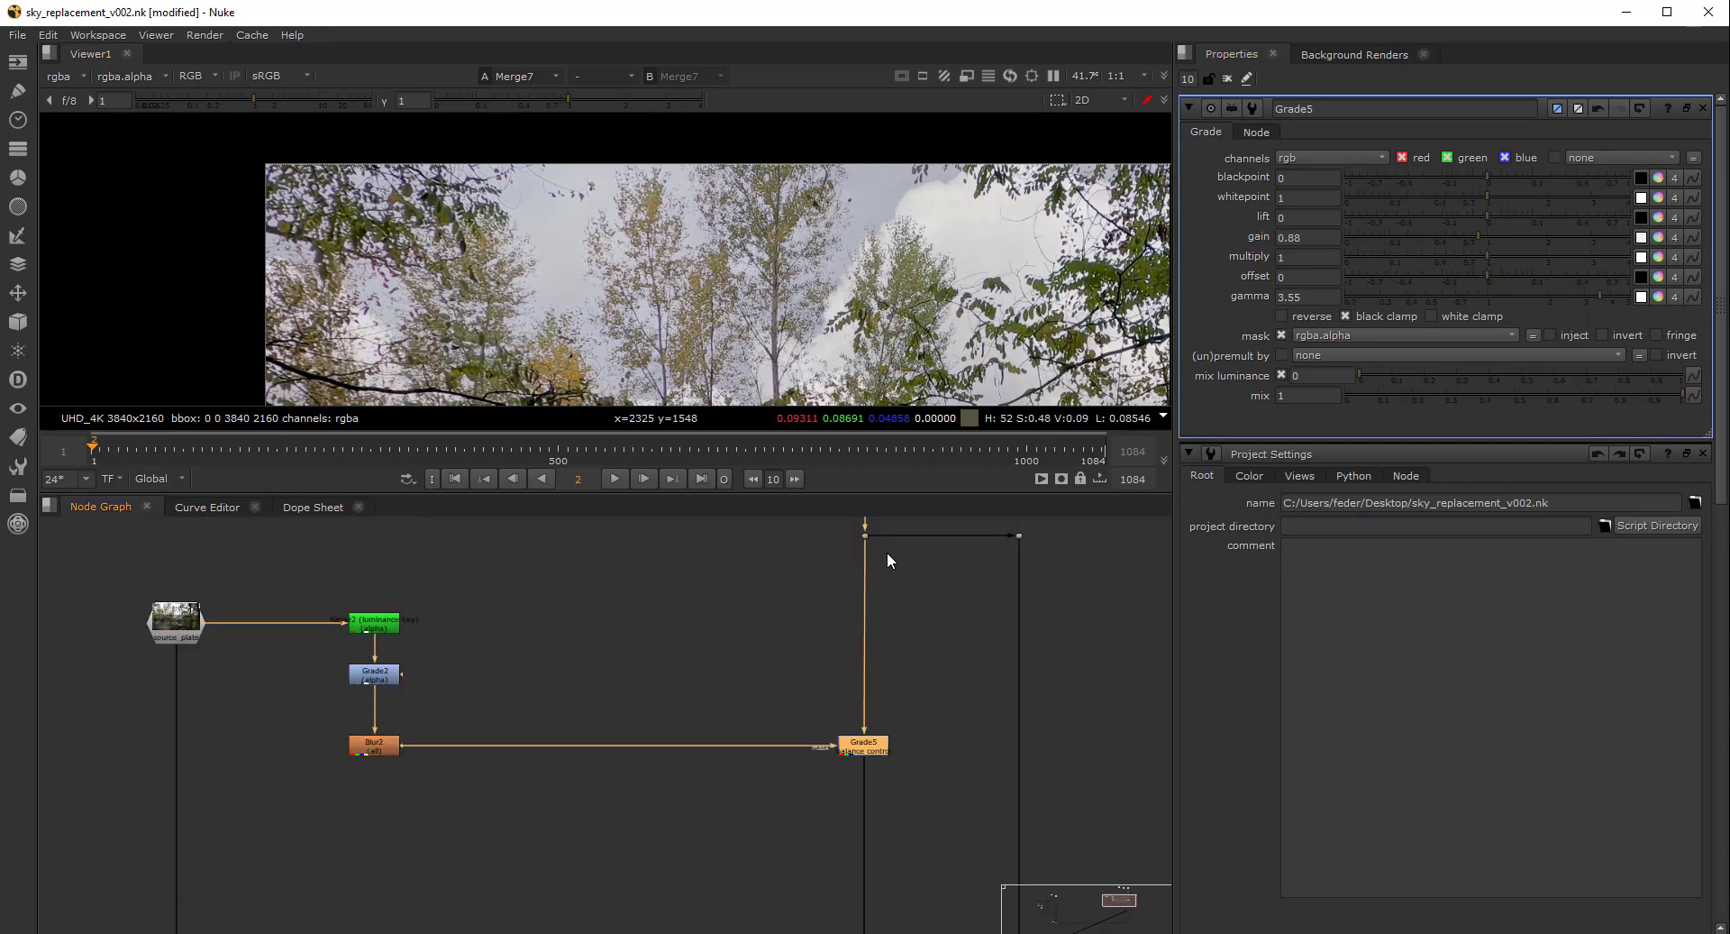
pyautogui.moveTo(891, 553); pyautogui.dragTo(882, 594, button='middle')
pyautogui.moveTo(860, 827); pyautogui.dragTo(909, 687, button='middle')
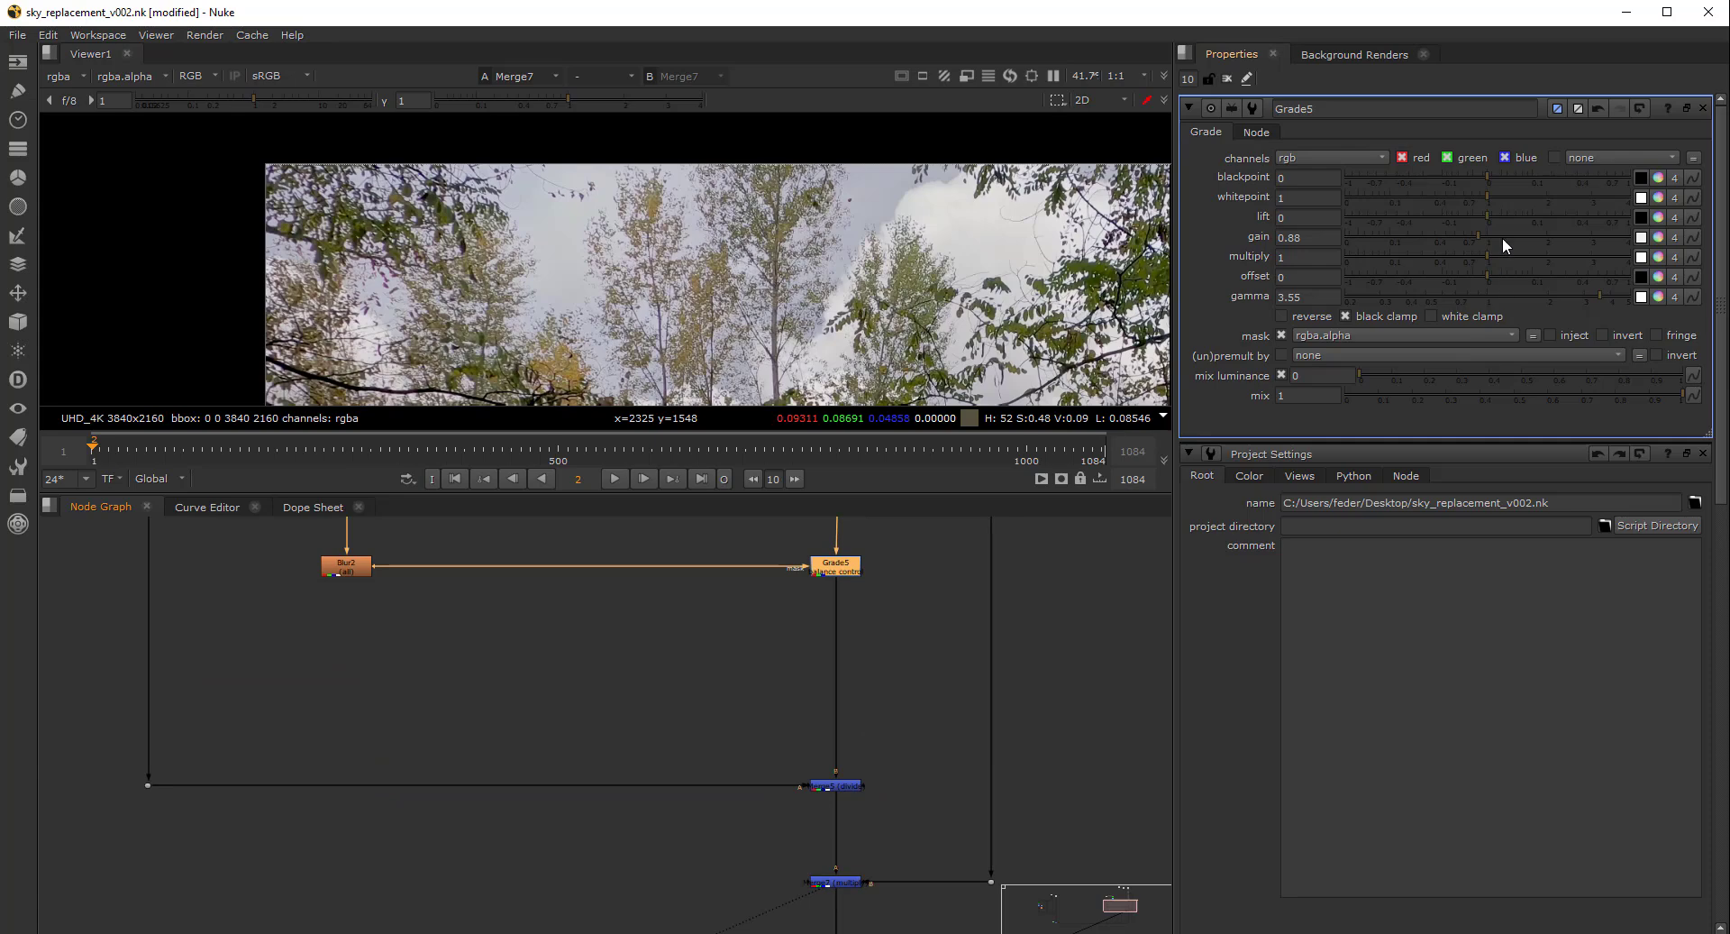
pyautogui.moveTo(1476, 236)
pyautogui.mouseDown()
pyautogui.moveTo(1640, 246)
pyautogui.moveTo(1571, 236)
pyautogui.moveTo(1619, 245)
pyautogui.moveTo(1640, 229)
pyautogui.moveTo(1437, 232)
pyautogui.moveTo(1456, 234)
pyautogui.mouseUp()
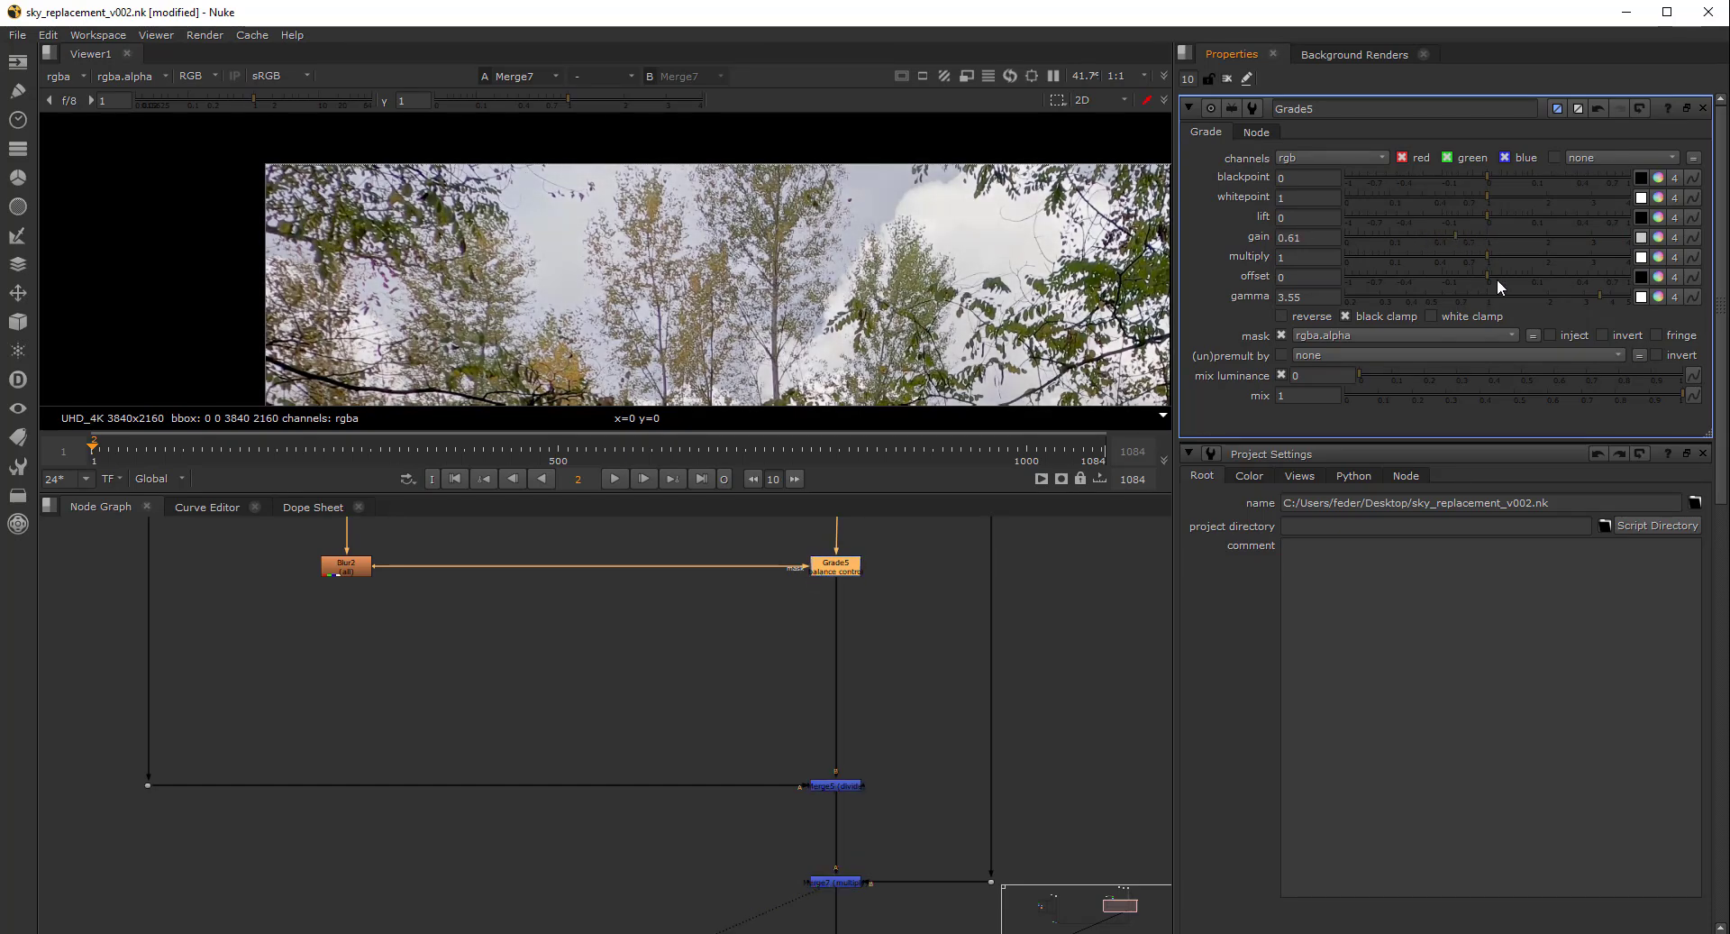
pyautogui.moveTo(1594, 297)
pyautogui.mouseDown()
pyautogui.moveTo(1514, 301)
pyautogui.moveTo(1620, 298)
pyautogui.mouseUp()
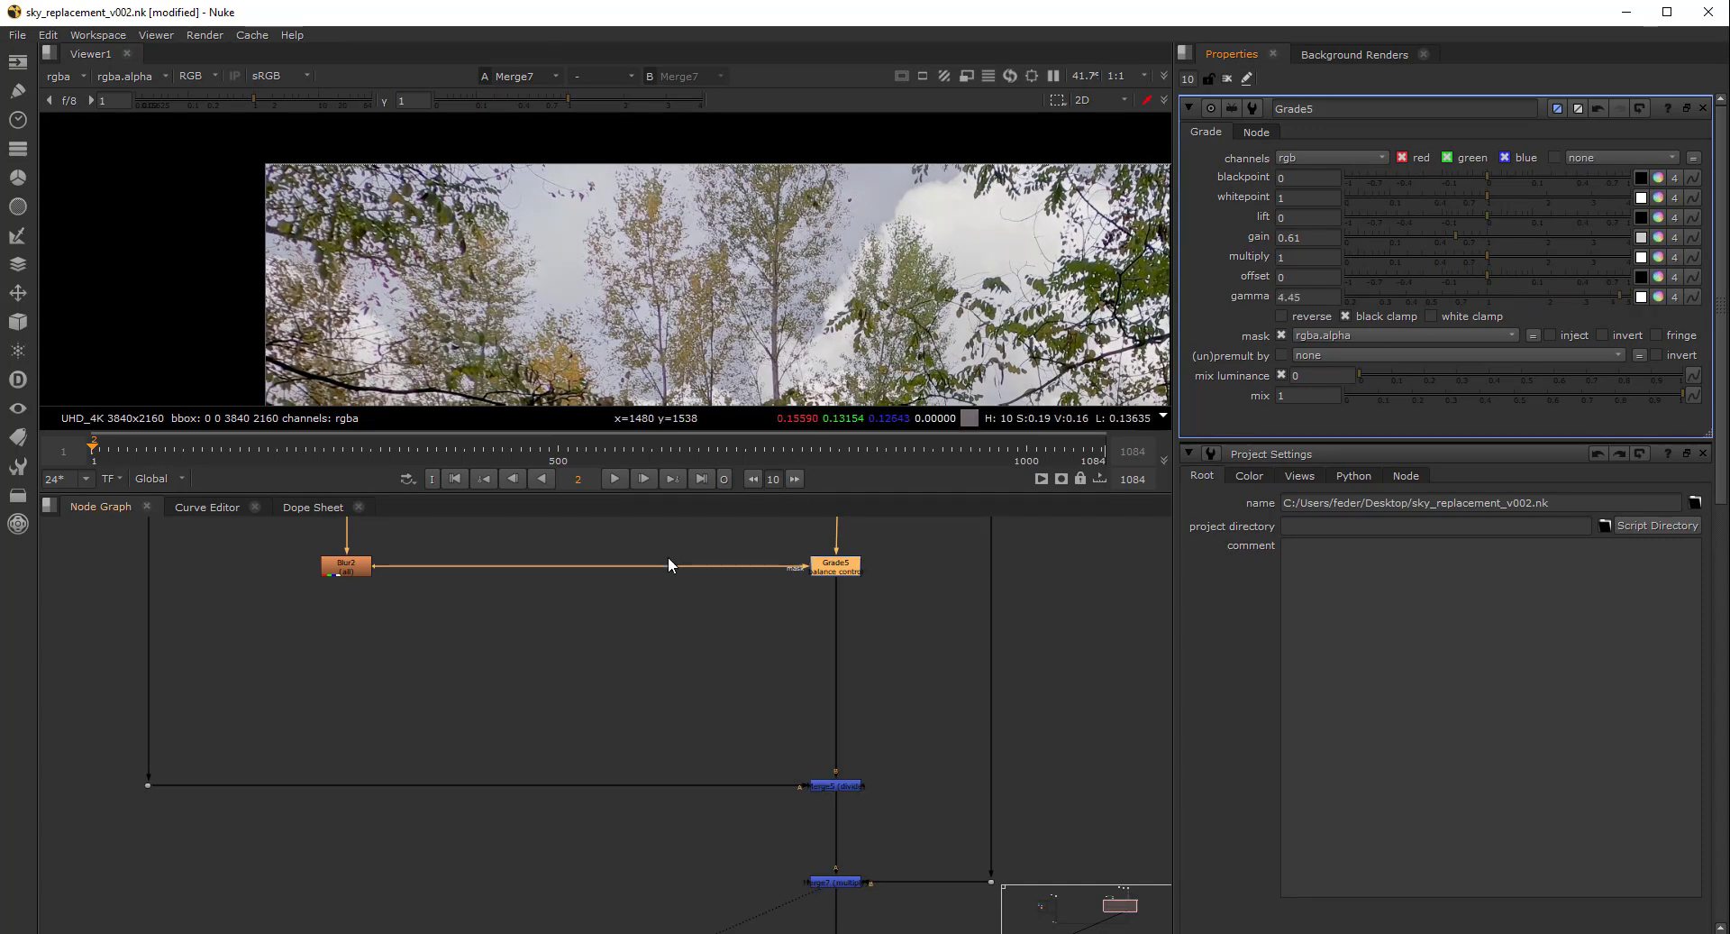
# View the plate's Dot close up on the trees with the viewer gain lowered to 0.34
pyautogui.scroll(3, 595, 291)
pyautogui.scroll(2, 595, 290)
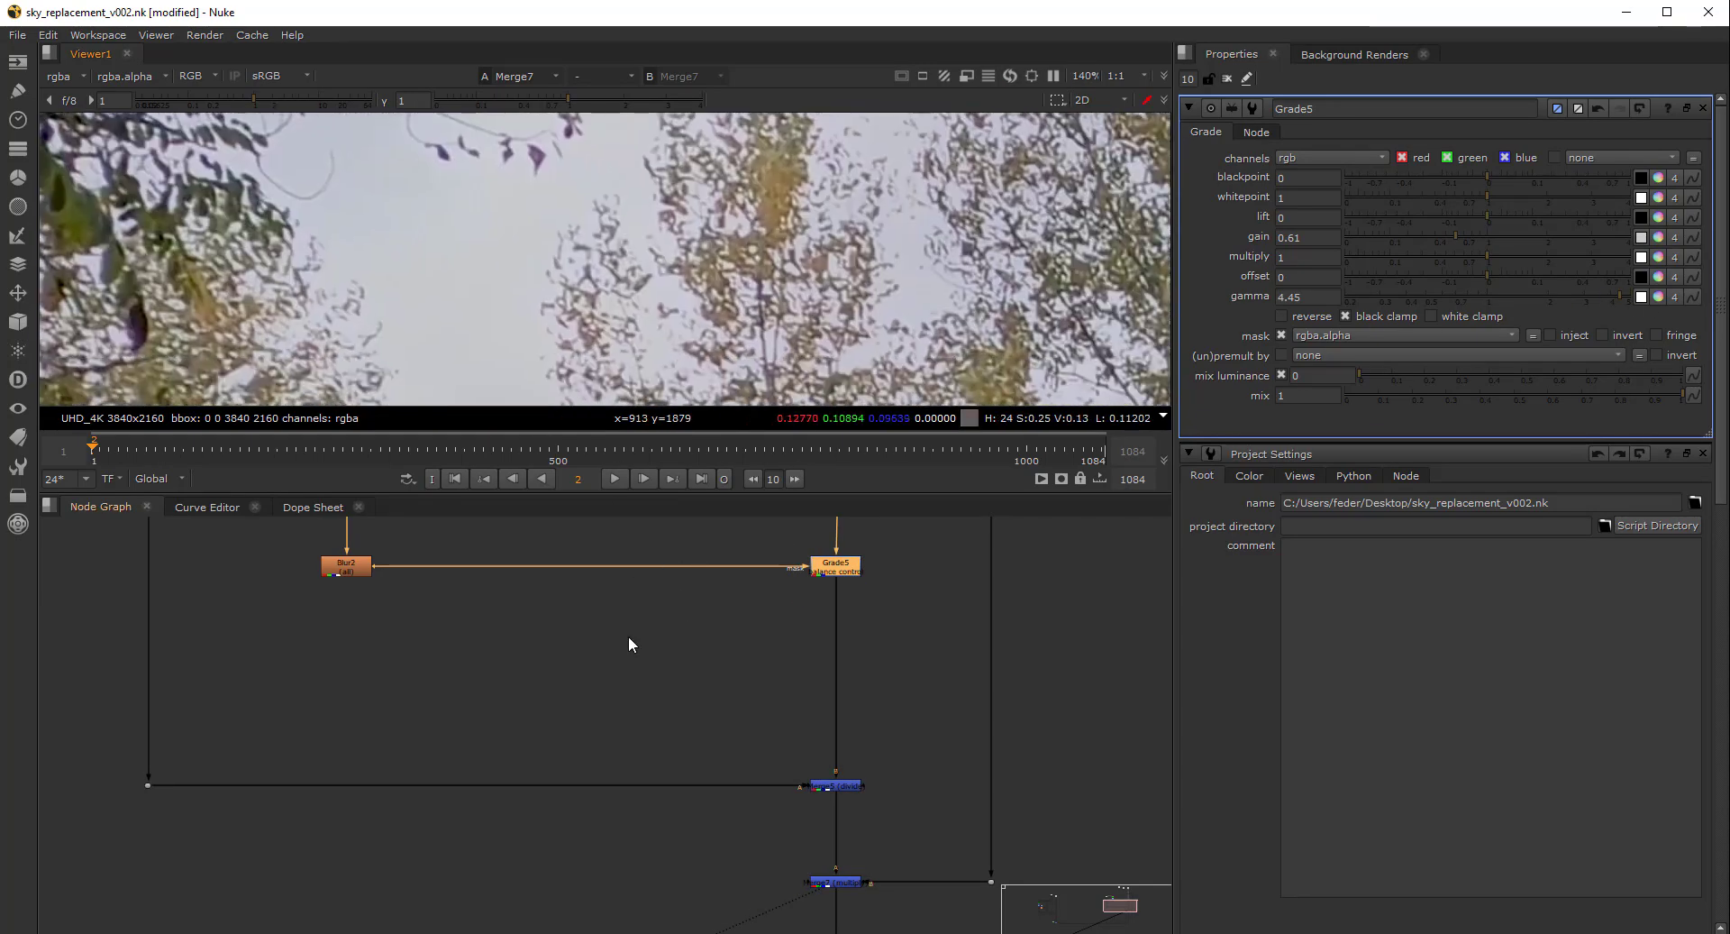
pyautogui.scroll(-3, 529, 594)
pyautogui.moveTo(433, 645); pyautogui.dragTo(441, 682, button='middle')
pyautogui.moveTo(380, 642); pyautogui.dragTo(203, 815)
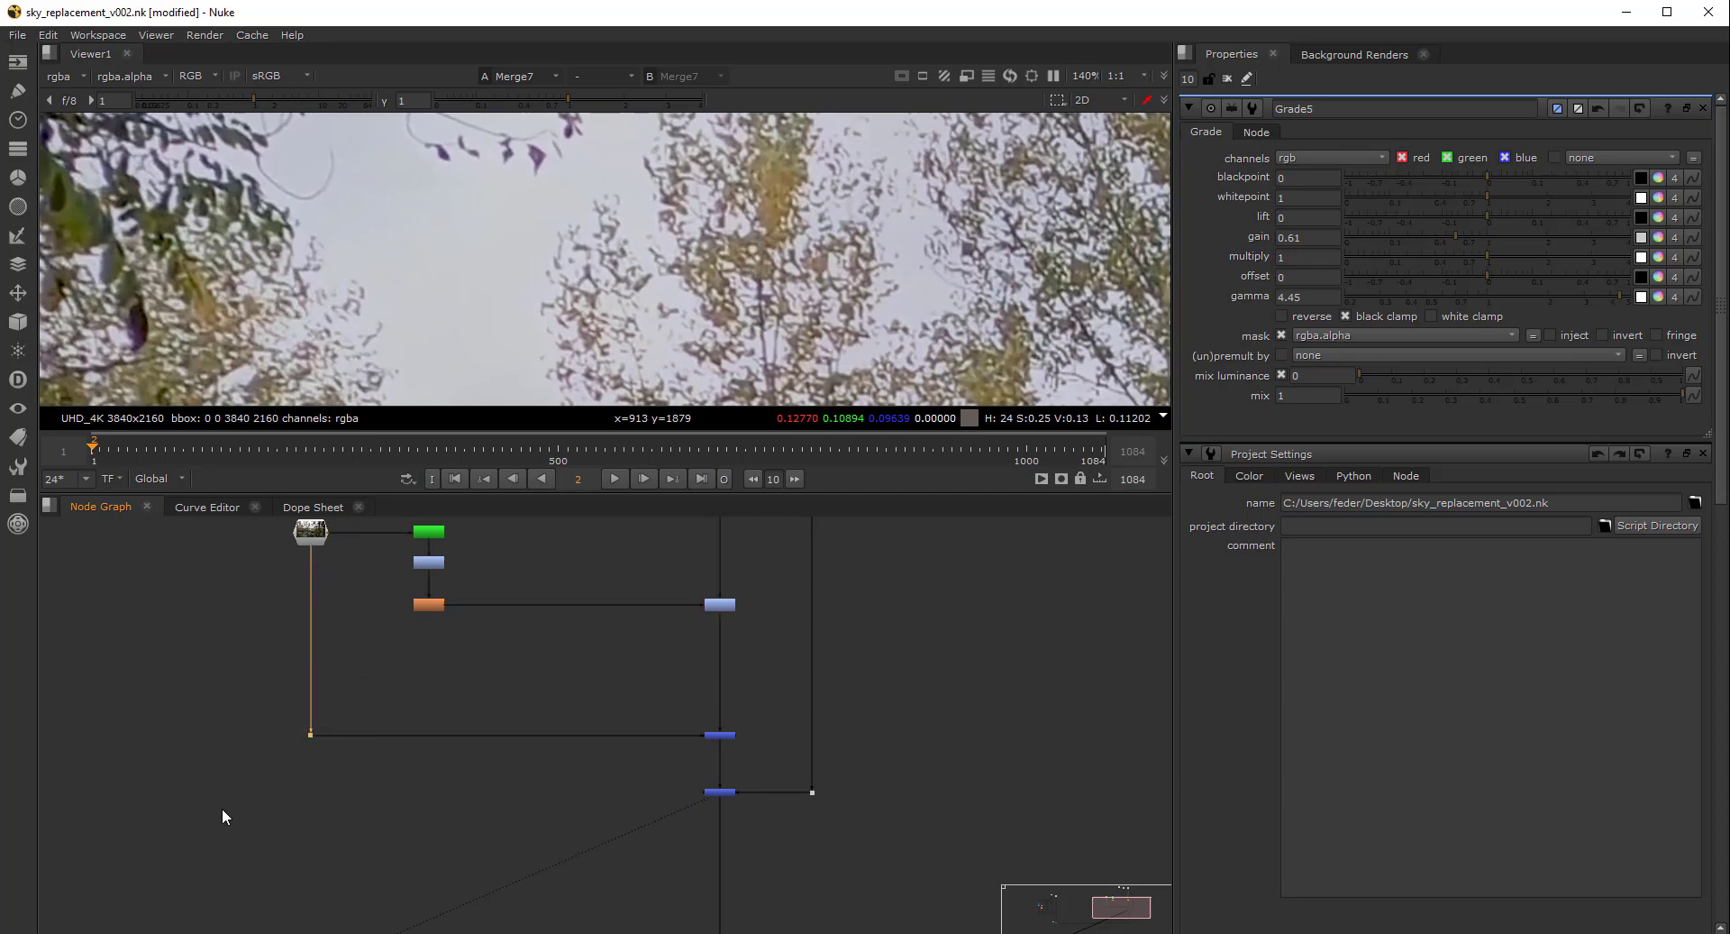
pyautogui.press('1')
pyautogui.moveTo(569, 97); pyautogui.dragTo(512, 97)
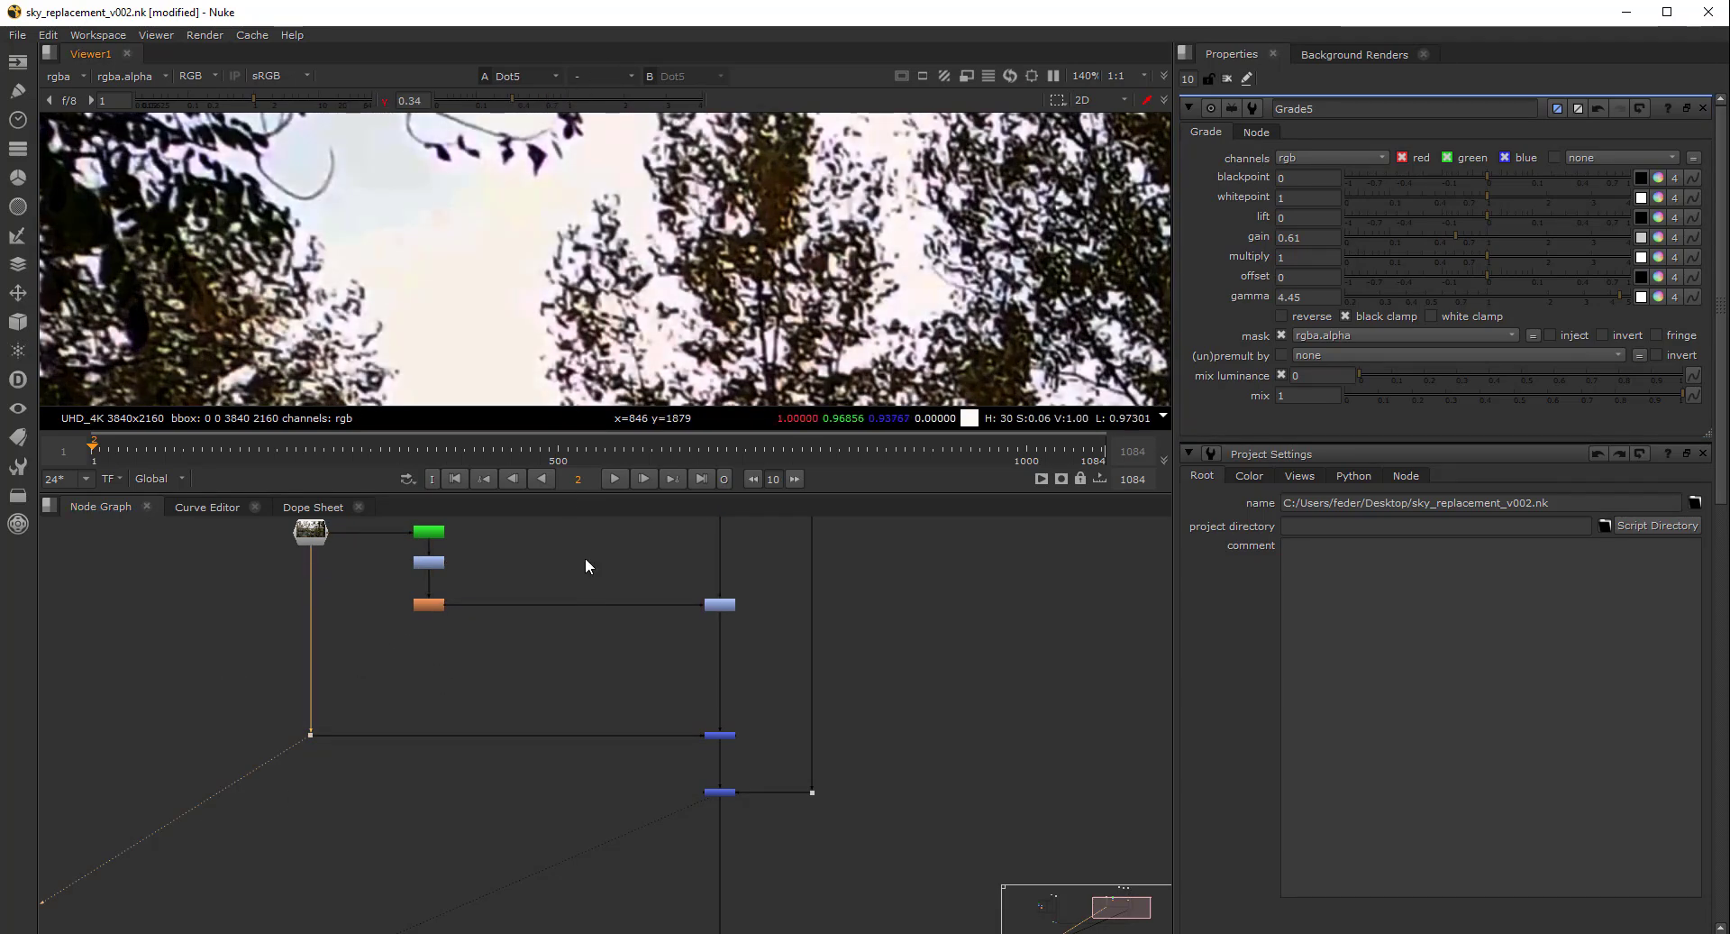
# Compare the fine branch edges in the second Merge's output with the plate's Dot at the lowered viewer gain
pyautogui.moveTo(586, 586); pyautogui.dragTo(545, 530, button='middle')
pyautogui.scroll(-1, 574, 274)
pyautogui.scroll(1, 703, 683)
pyautogui.click(672, 711)
pyautogui.press('1')
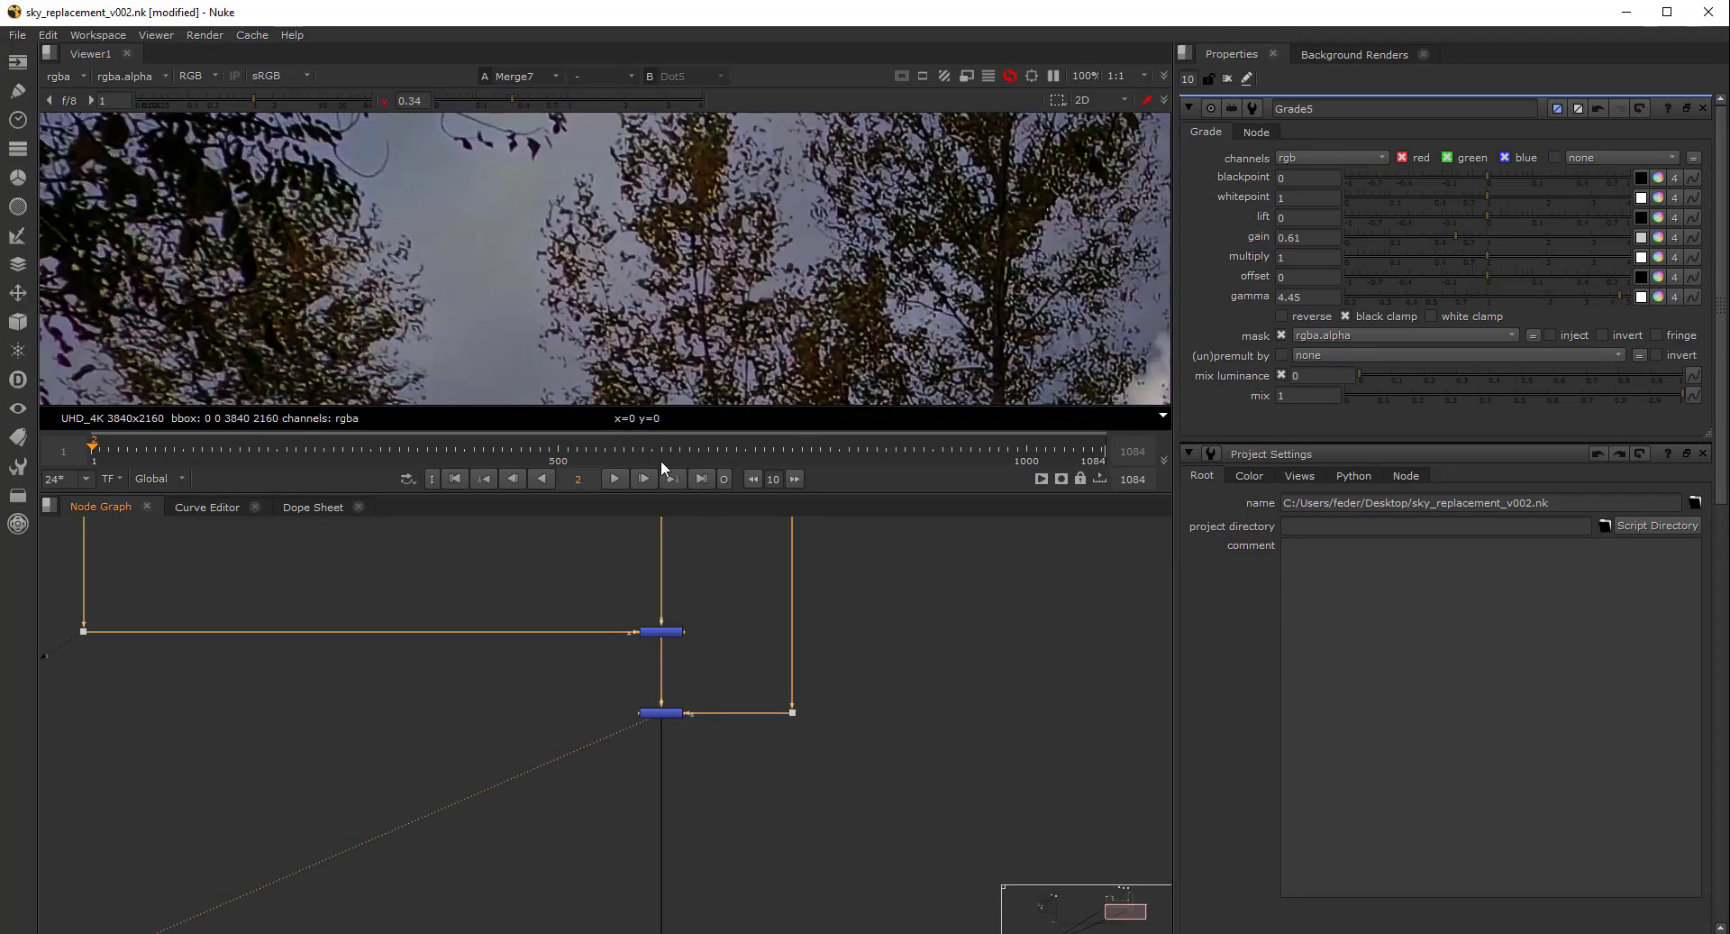
pyautogui.scroll(-1, 975, 317)
pyautogui.scroll(4, 841, 296)
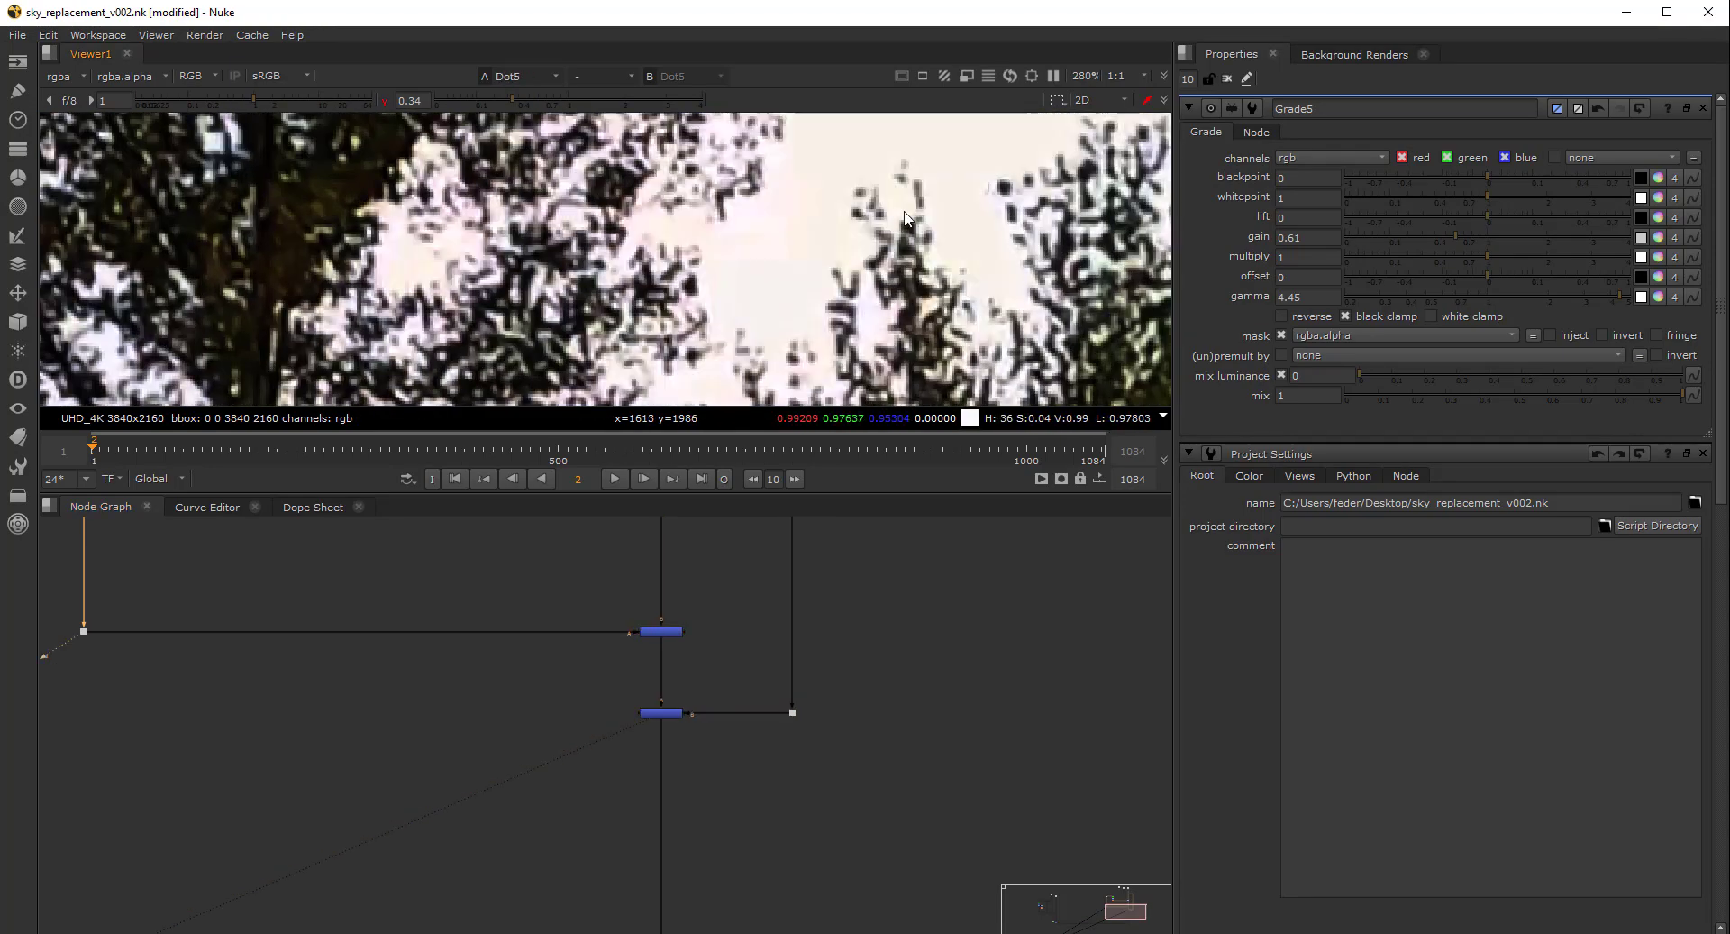
pyautogui.scroll(3, 847, 229)
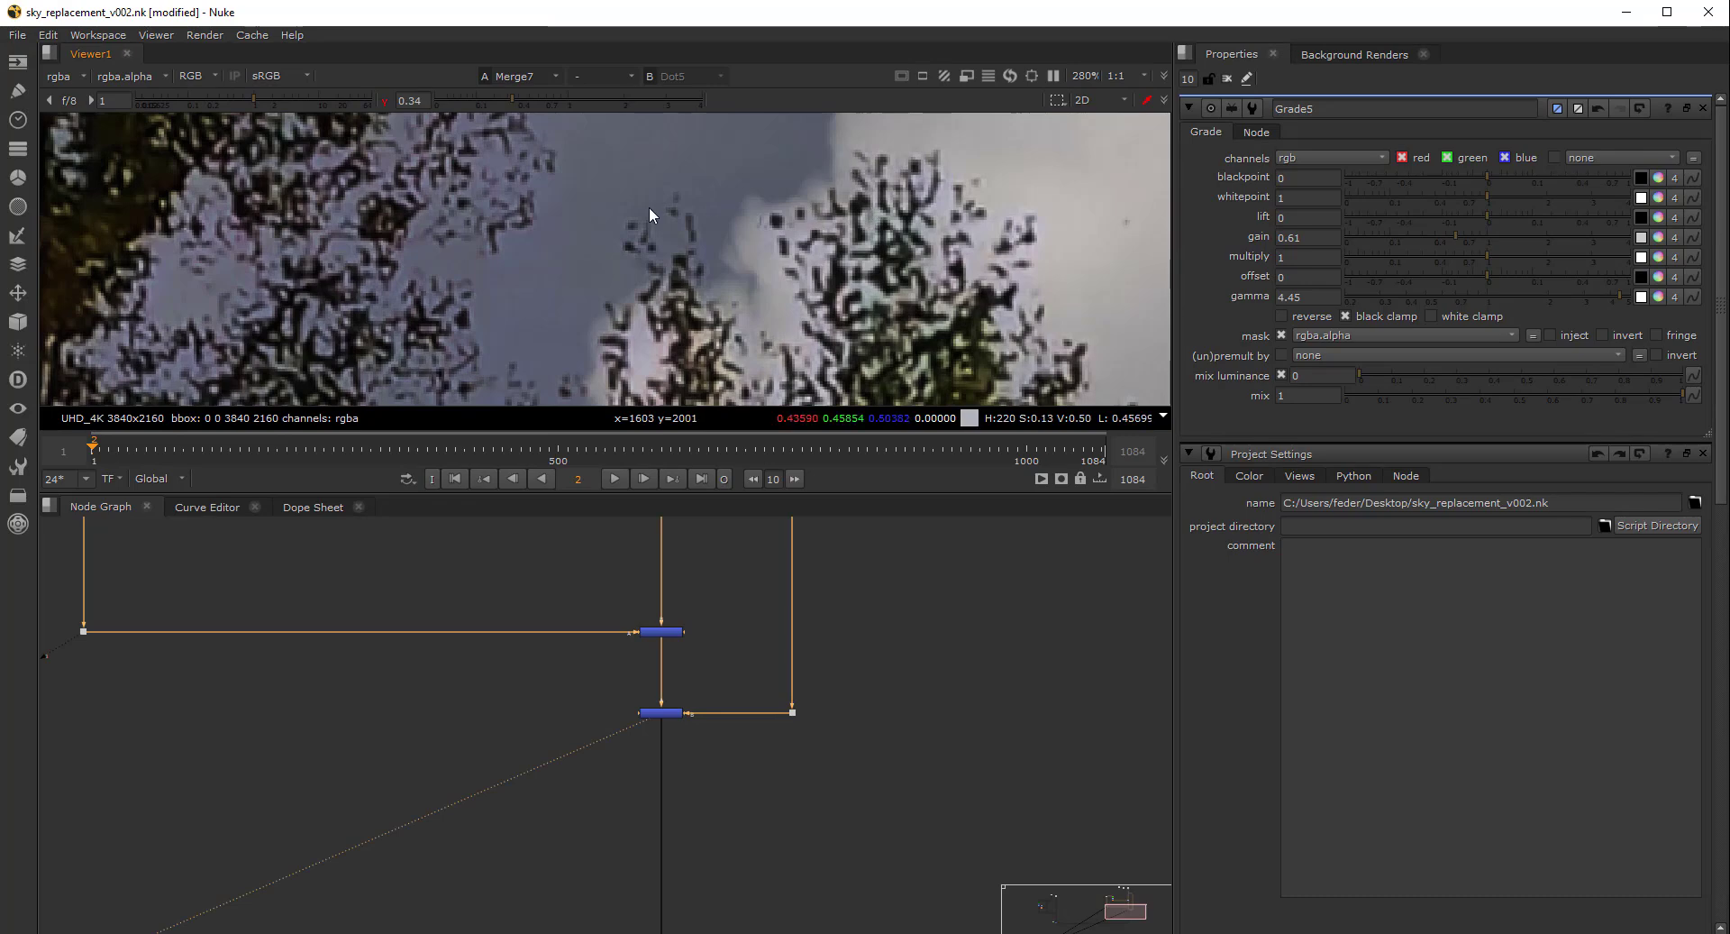
# Inspect the treetops against the sky near the frame's upper edge in the second Merge, and reset the viewer gain to 1
pyautogui.moveTo(499, 220); pyautogui.dragTo(540, 392, button='middle')
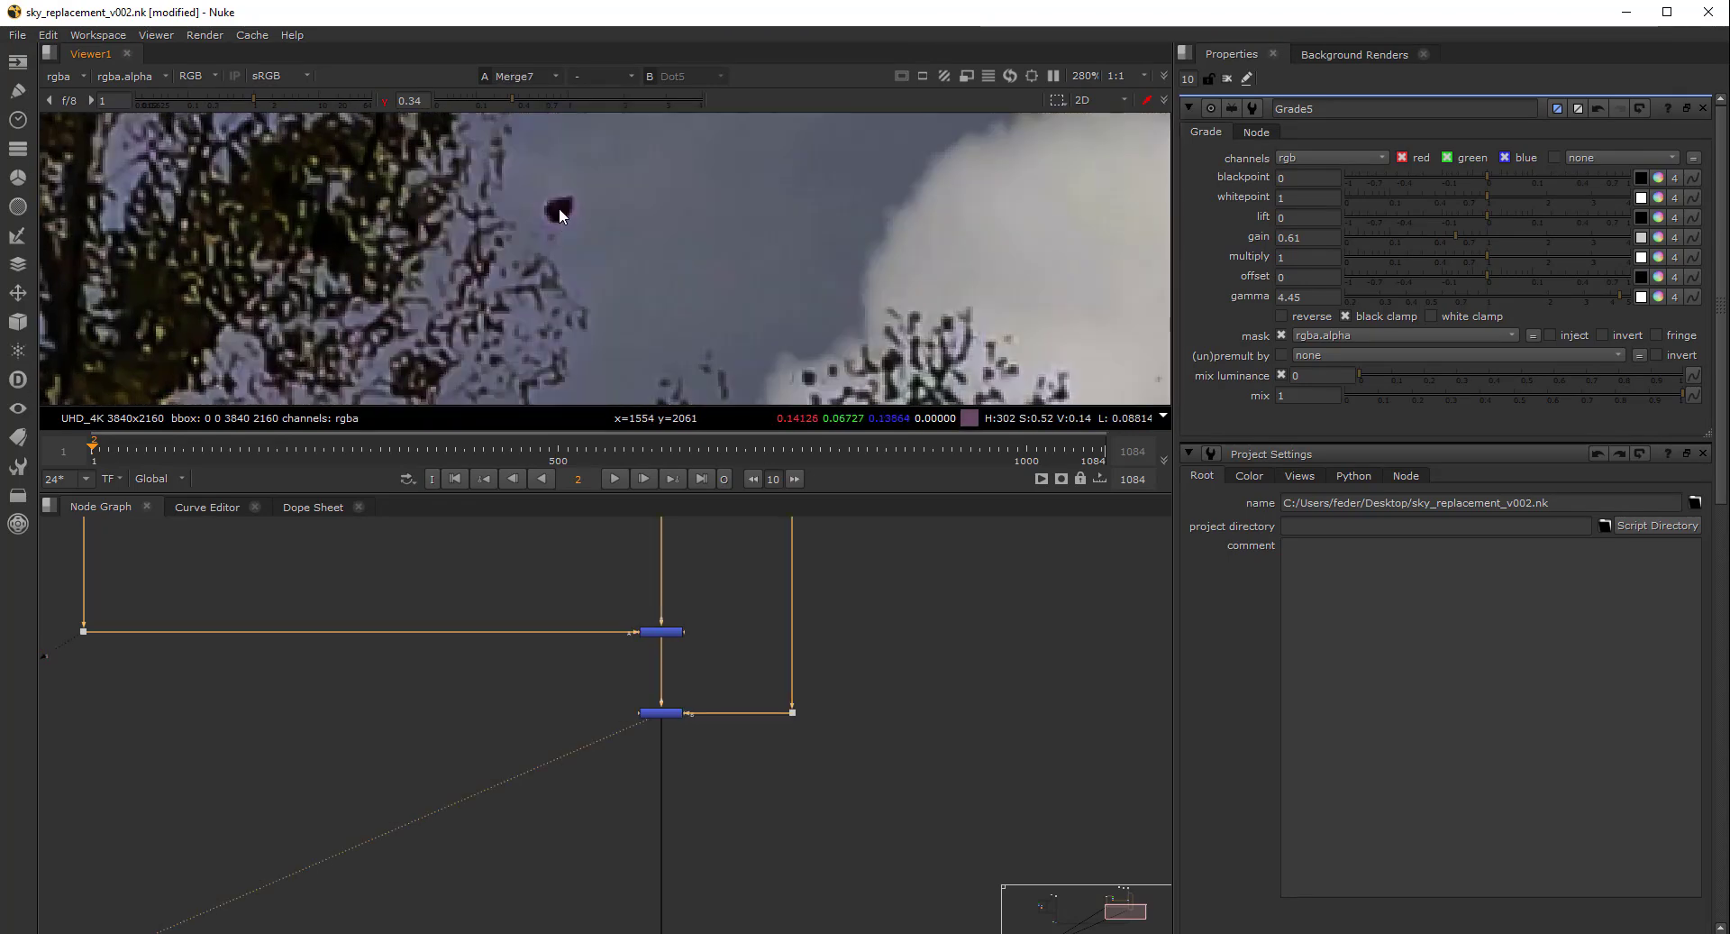
pyautogui.moveTo(559, 209); pyautogui.dragTo(596, 343, button='middle')
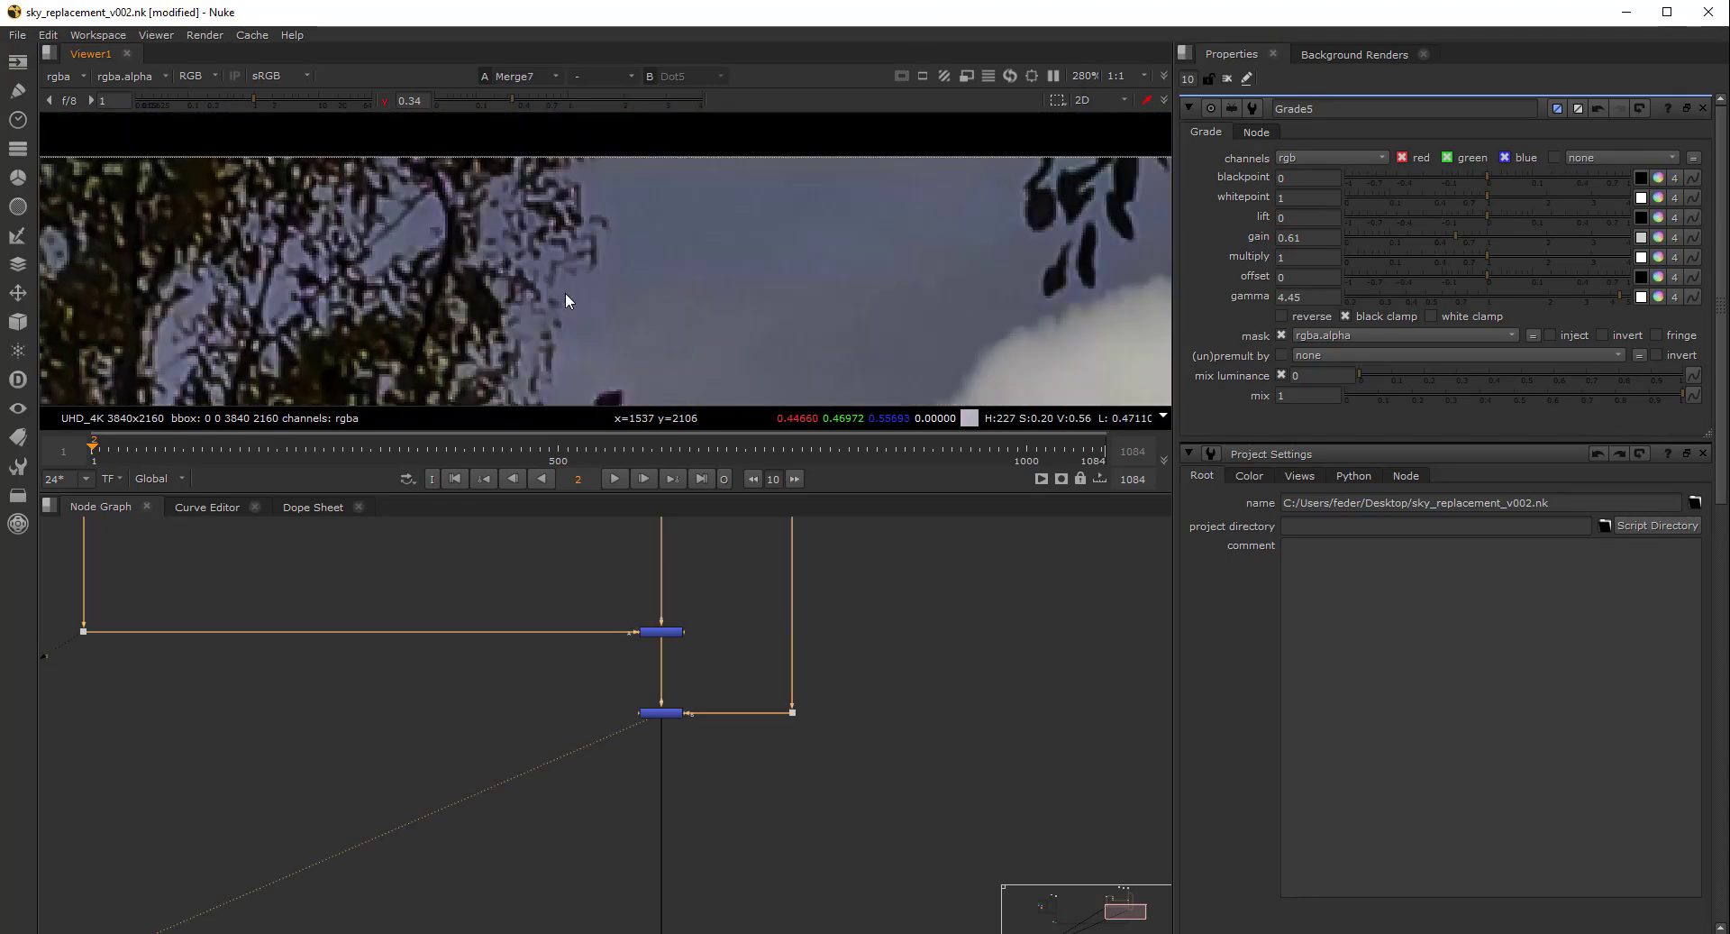
pyautogui.scroll(-3, 565, 297)
pyautogui.scroll(-3, 600, 346)
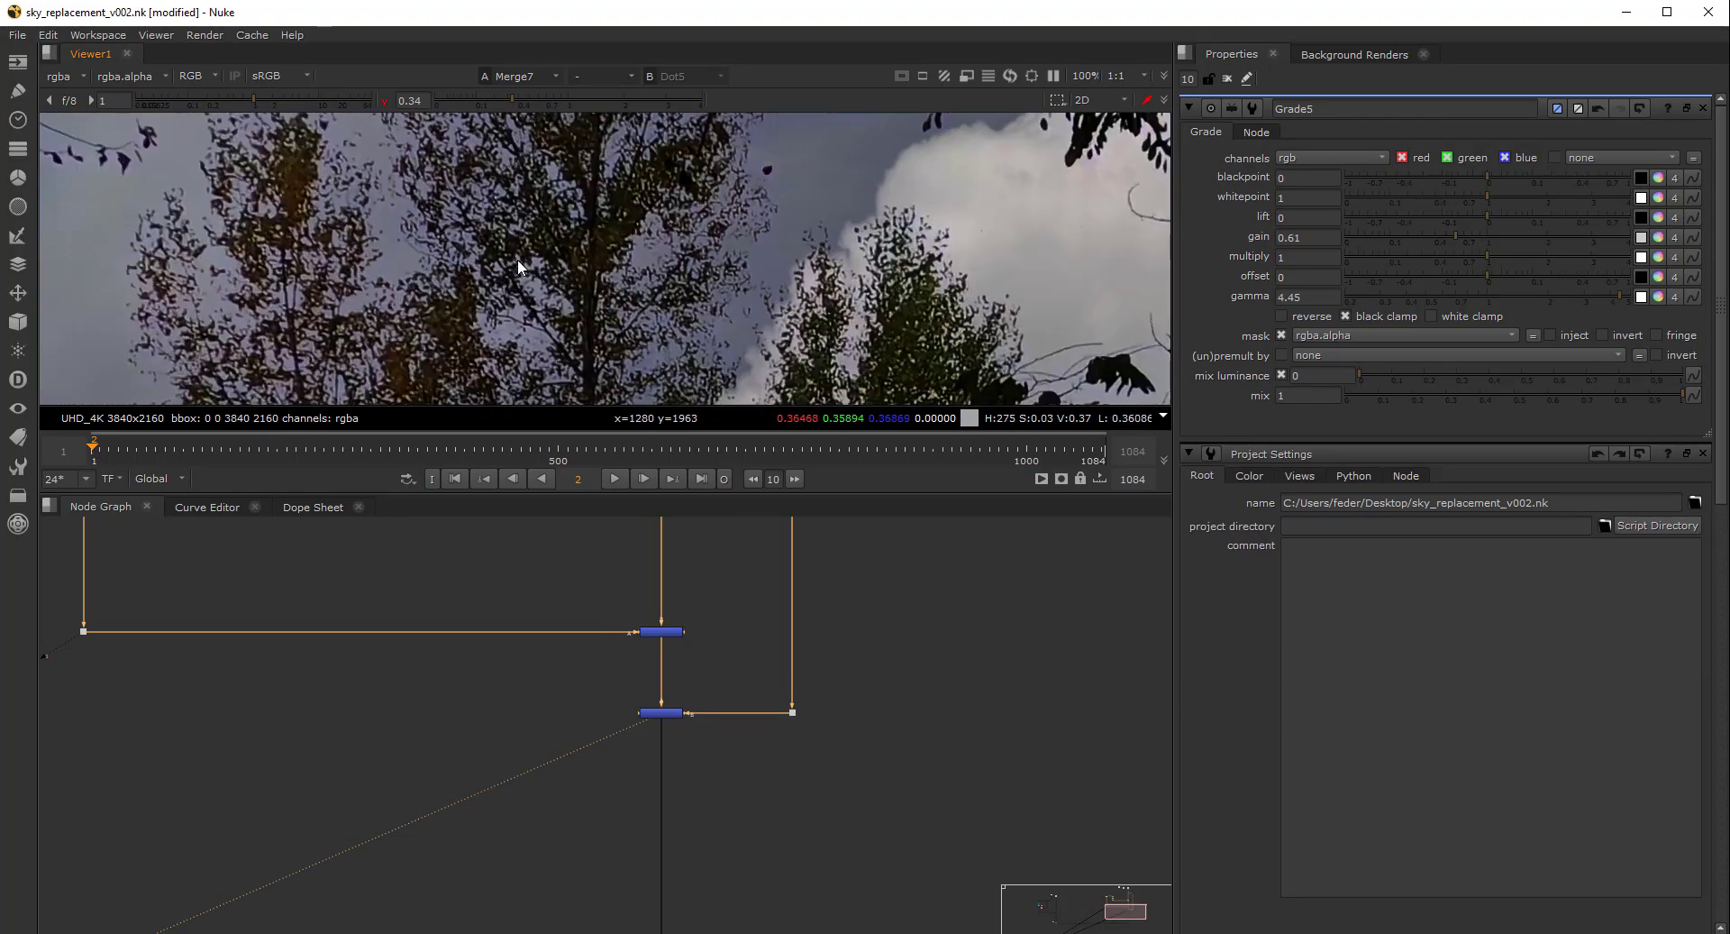
pyautogui.scroll(-5, 420, 244)
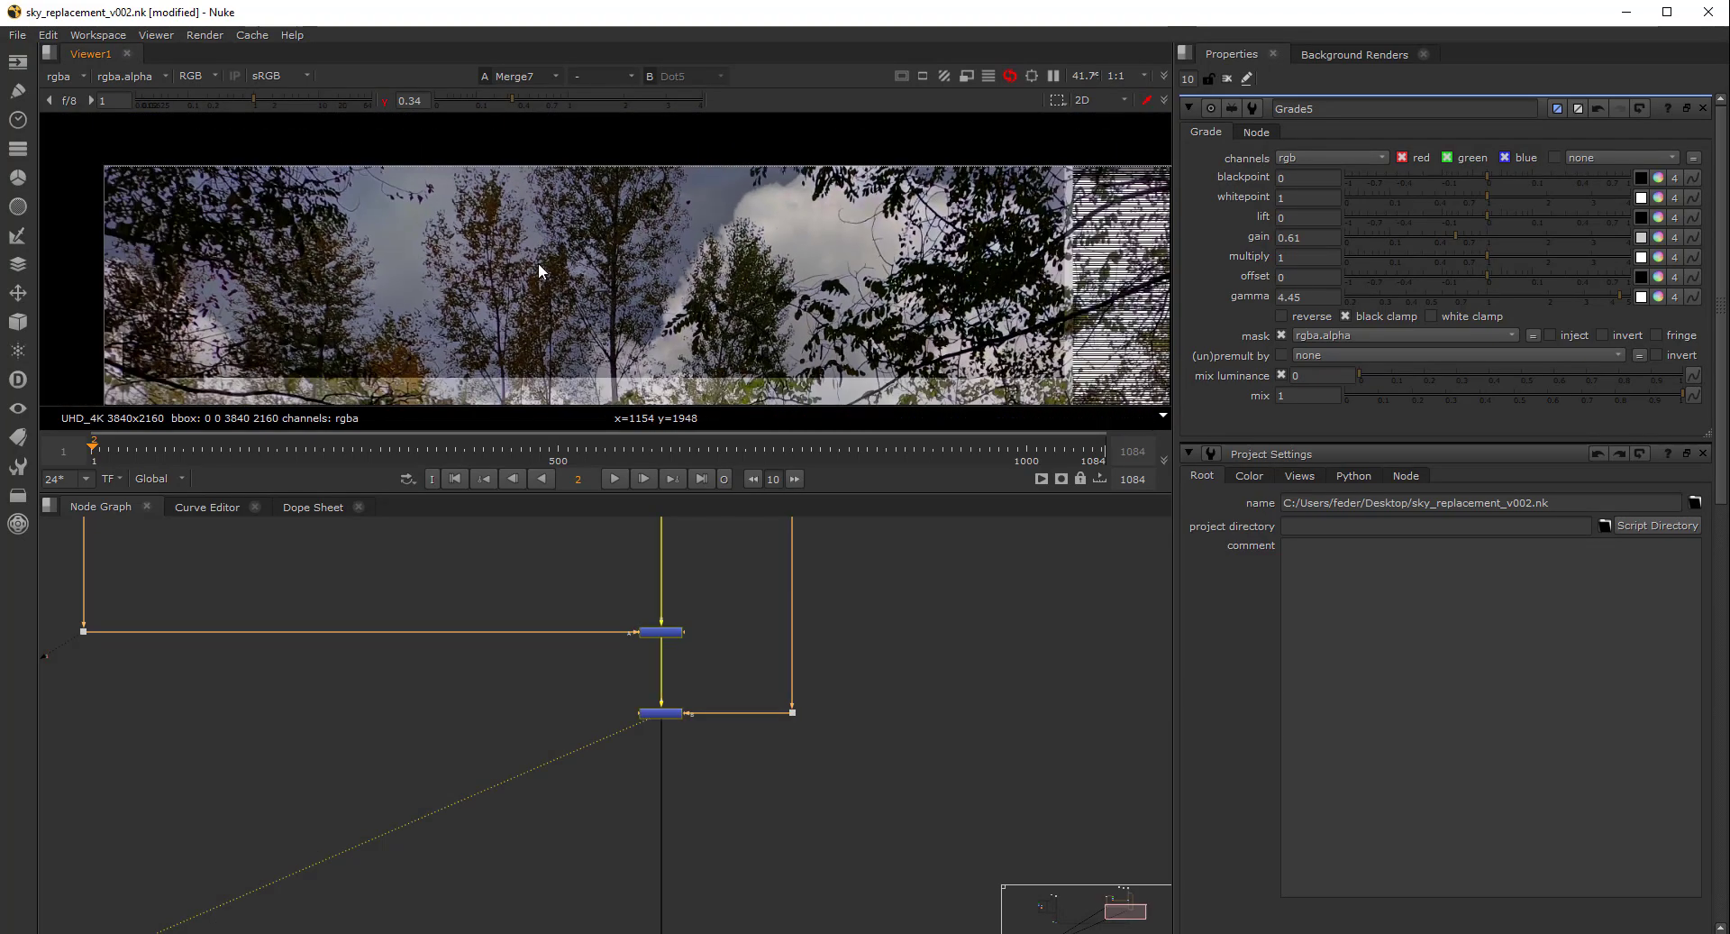
pyautogui.click(385, 100)
# View the cloudy replacement sky at the Dot above the masked Grade
pyautogui.scroll(-2, 716, 622)
pyautogui.scroll(-3, 716, 639)
pyautogui.moveTo(694, 637); pyautogui.dragTo(699, 681, button='middle')
pyautogui.scroll(2, 717, 564)
pyautogui.click(694, 567)
pyautogui.press('1')
pyautogui.scroll(-1, 735, 325)
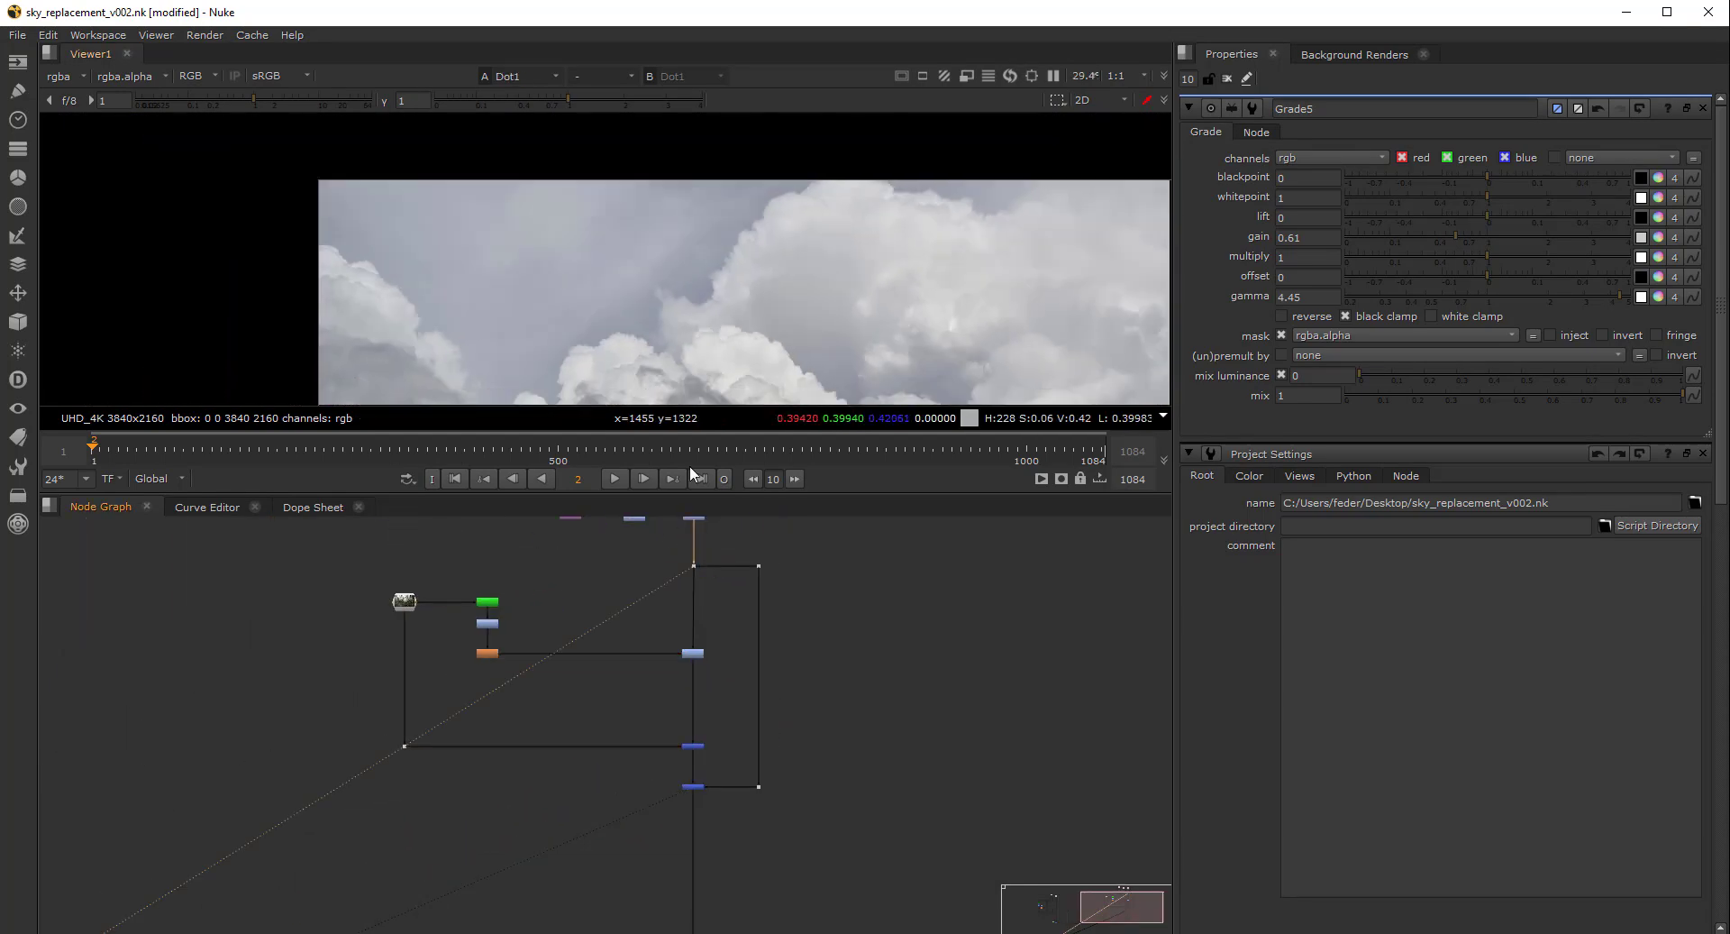
# Compare the source plate with the replacement sky, and view the second Merge's combined result
pyautogui.moveTo(422, 572); pyautogui.dragTo(348, 656)
pyautogui.press('1')
pyautogui.click(694, 567)
pyautogui.press('1')
pyautogui.moveTo(418, 569); pyautogui.dragTo(380, 620)
pyautogui.press('1')
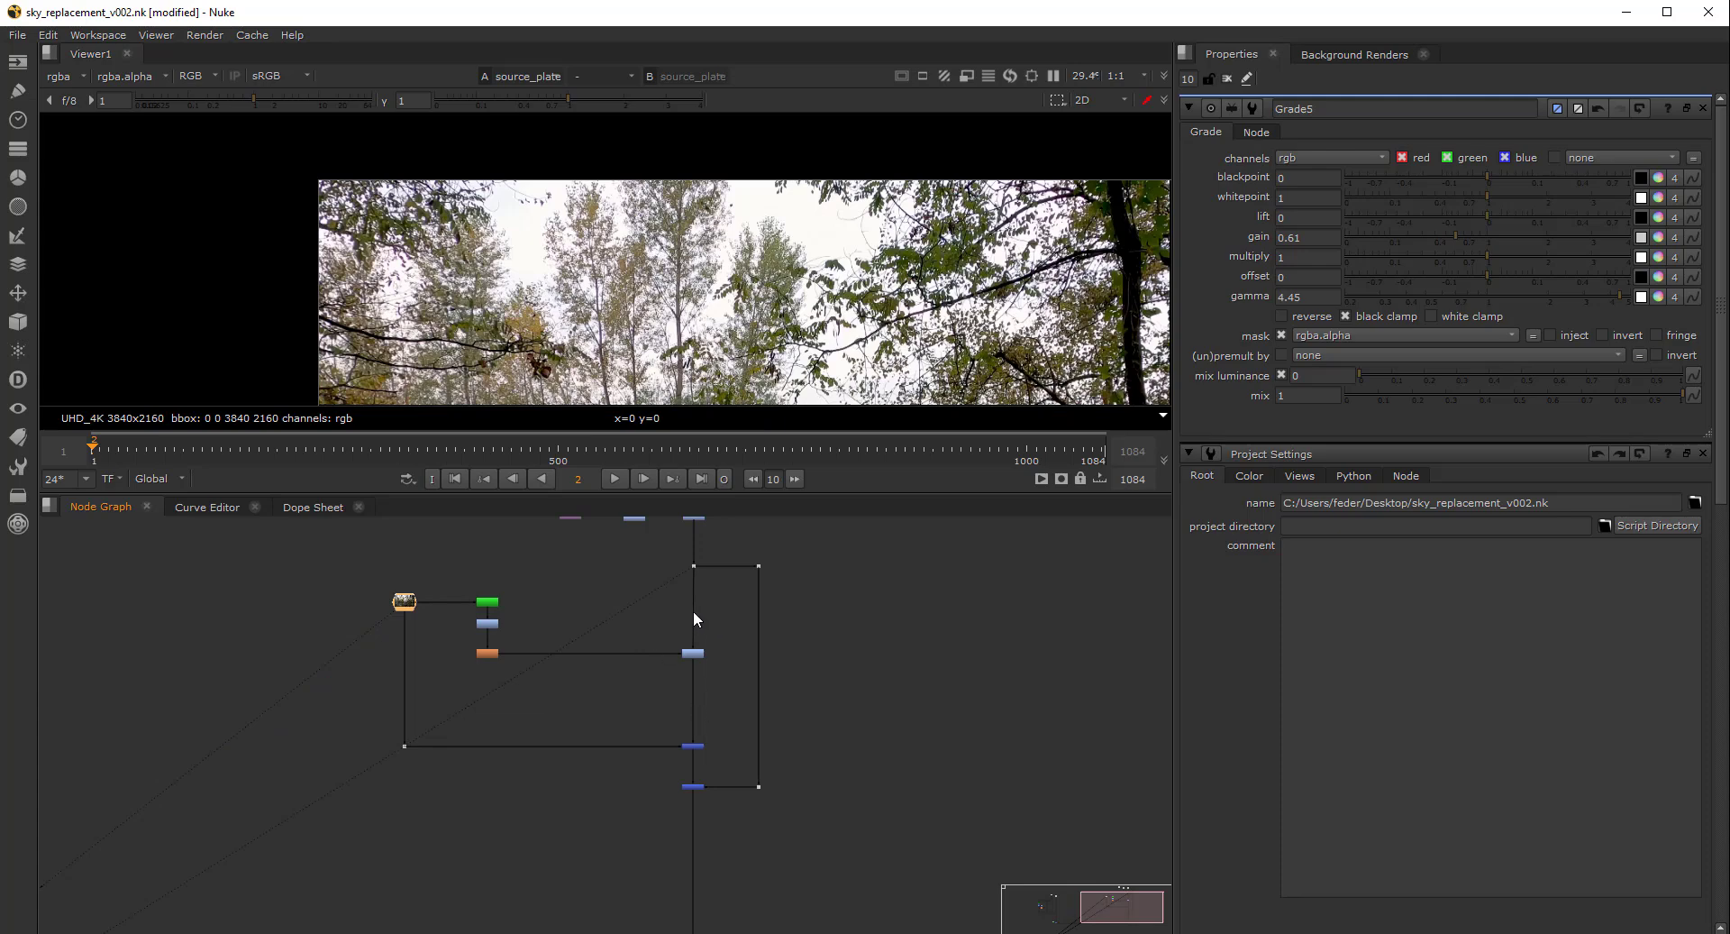
pyautogui.moveTo(710, 759); pyautogui.dragTo(645, 824)
pyautogui.press('1')
# View the sunset sky's Reformat output as an alternative, and return to the second Merge's output
pyautogui.moveTo(794, 639); pyautogui.dragTo(799, 717, button='middle')
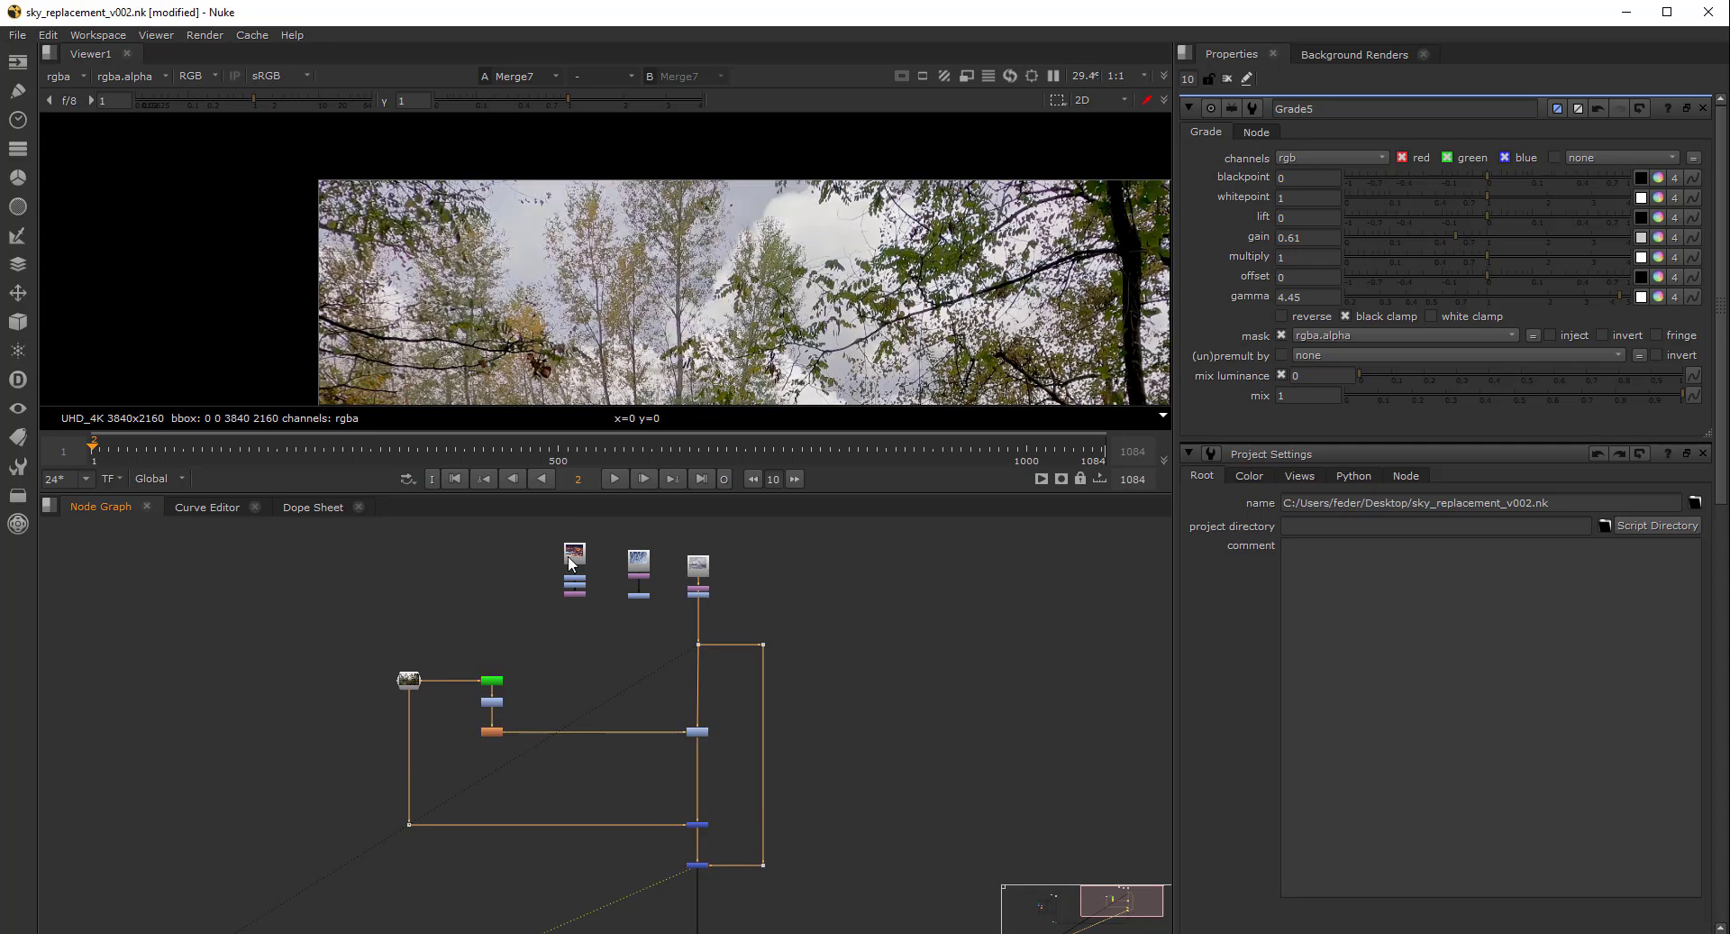
pyautogui.click(576, 593)
pyautogui.press('1')
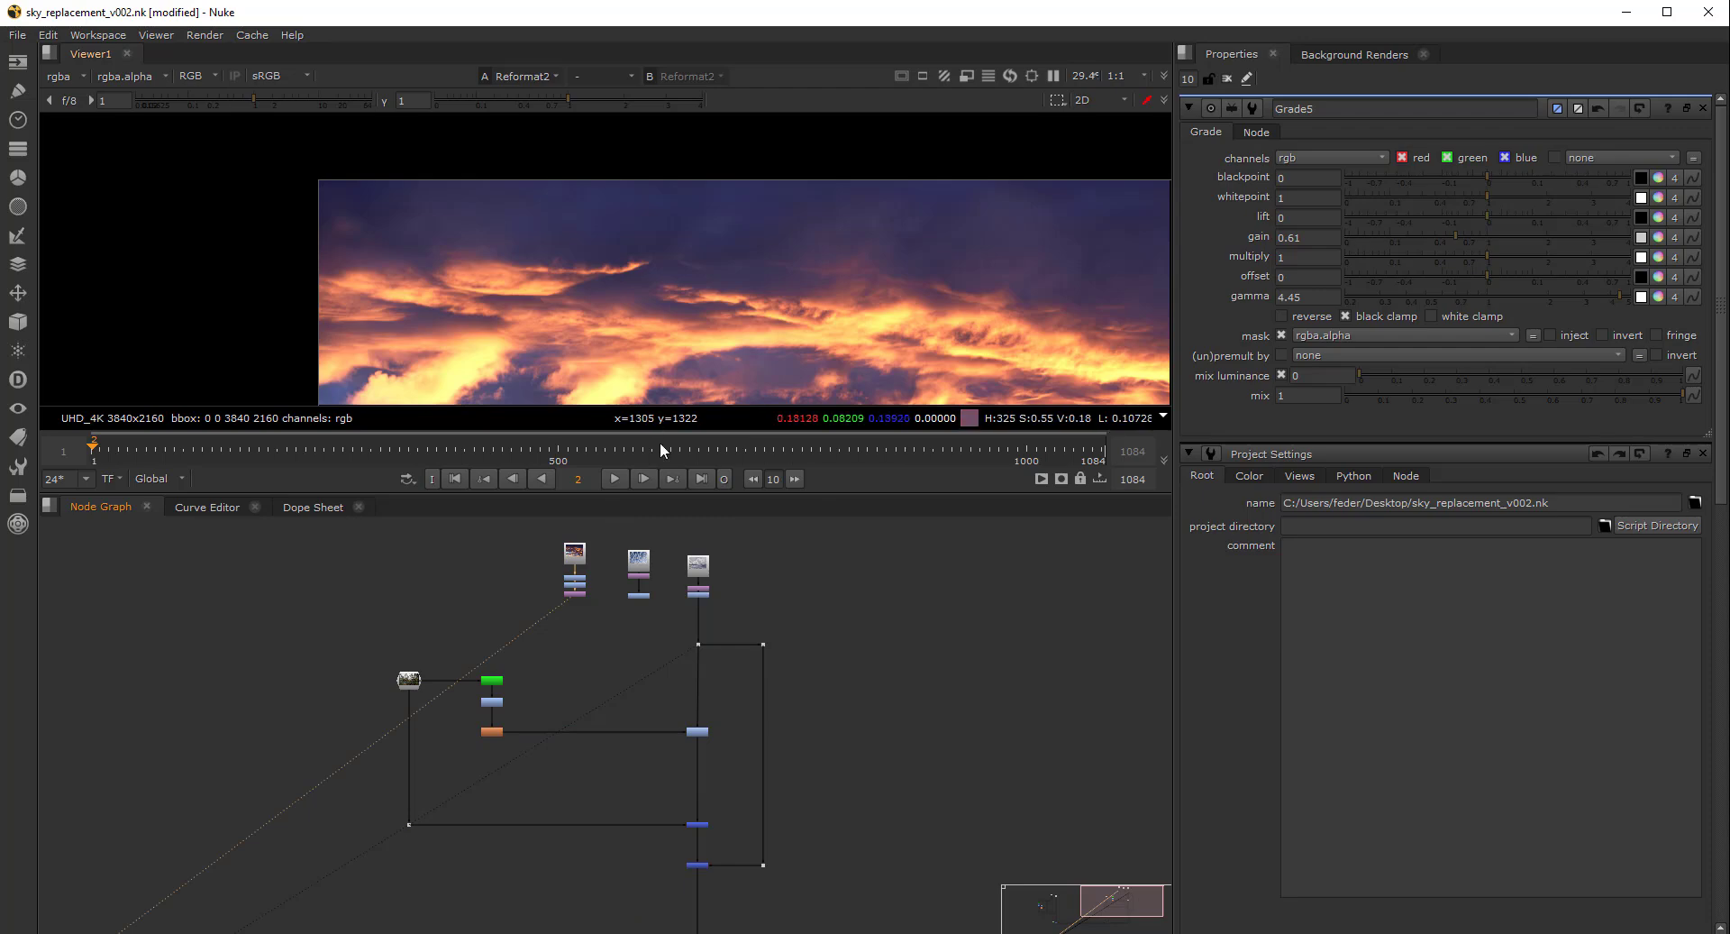
pyautogui.moveTo(706, 858); pyautogui.dragTo(707, 794, button='middle')
pyautogui.moveTo(709, 797); pyautogui.dragTo(659, 820)
pyautogui.press('1')
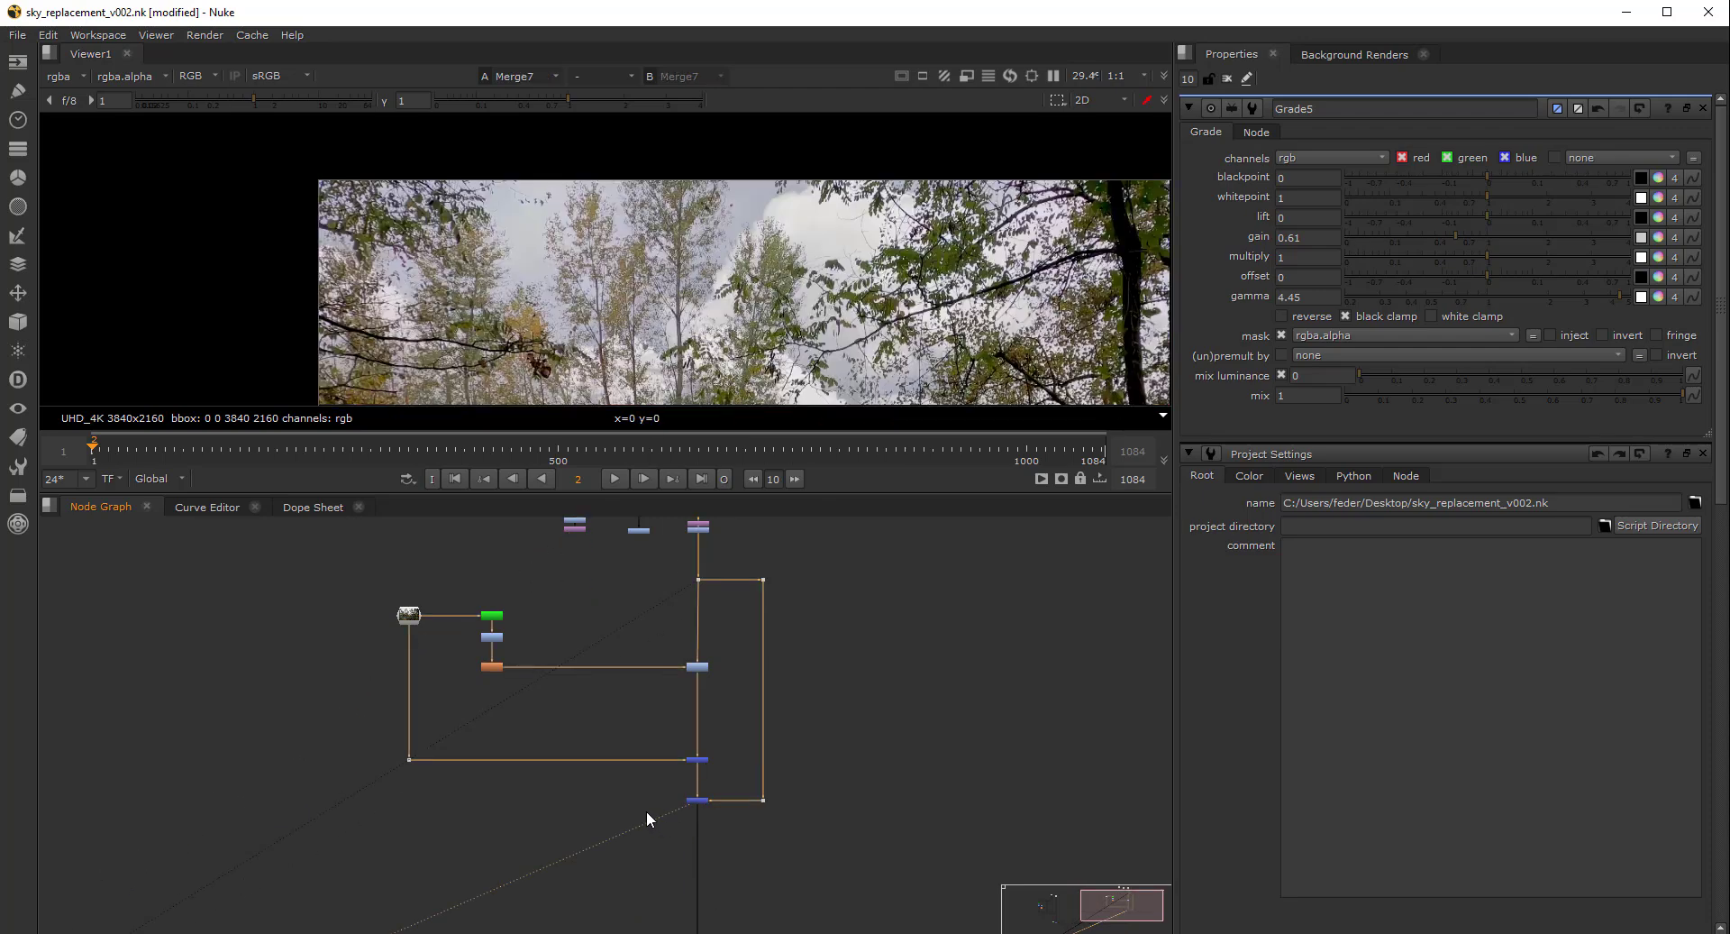
pyautogui.scroll(3, 676, 664)
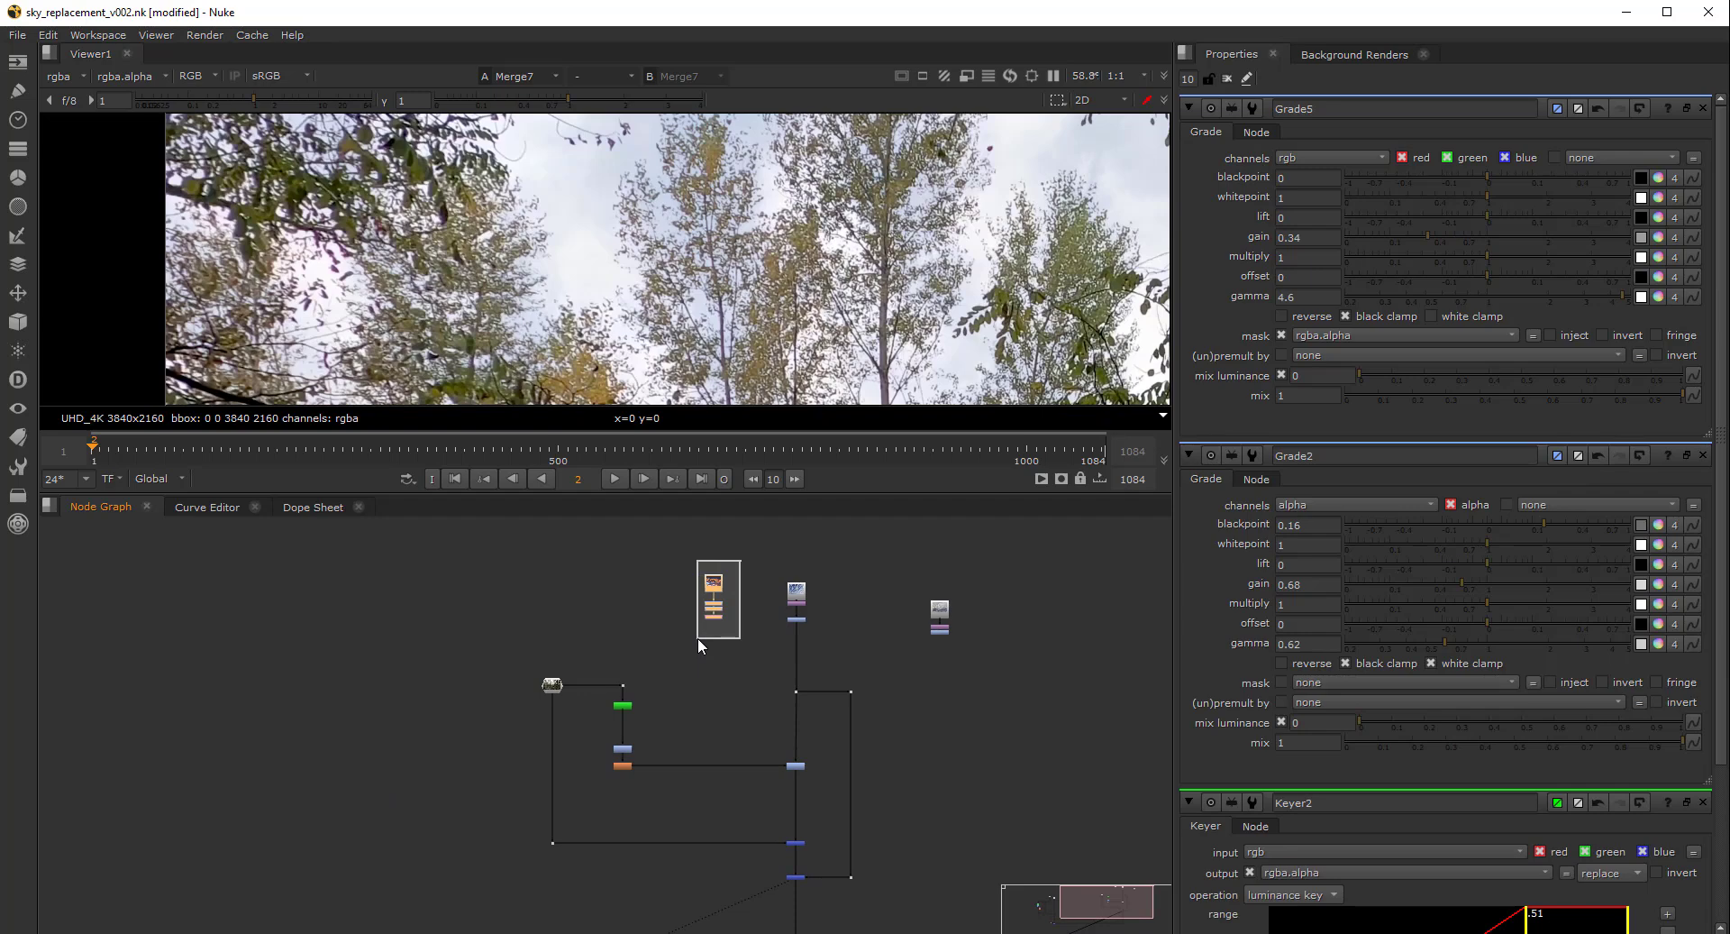
# Move the sunset sky's node stack next to the cloudy sky nodes, and view the graded sunset image
pyautogui.moveTo(698, 636); pyautogui.dragTo(699, 636)
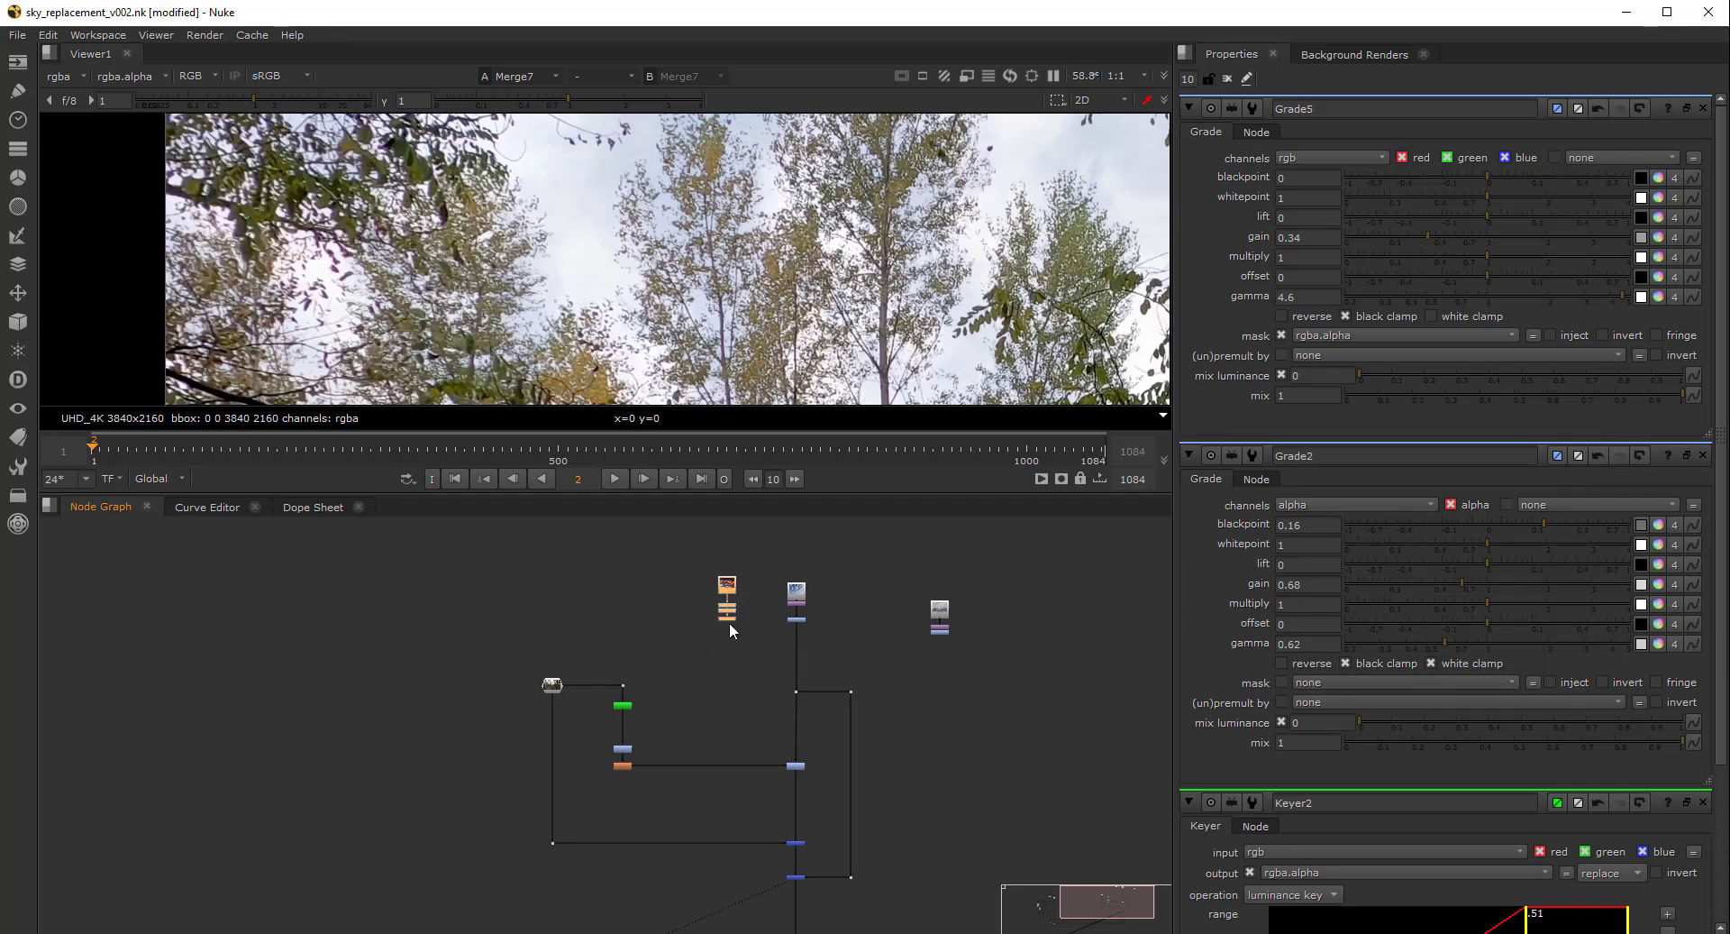
pyautogui.press('1')
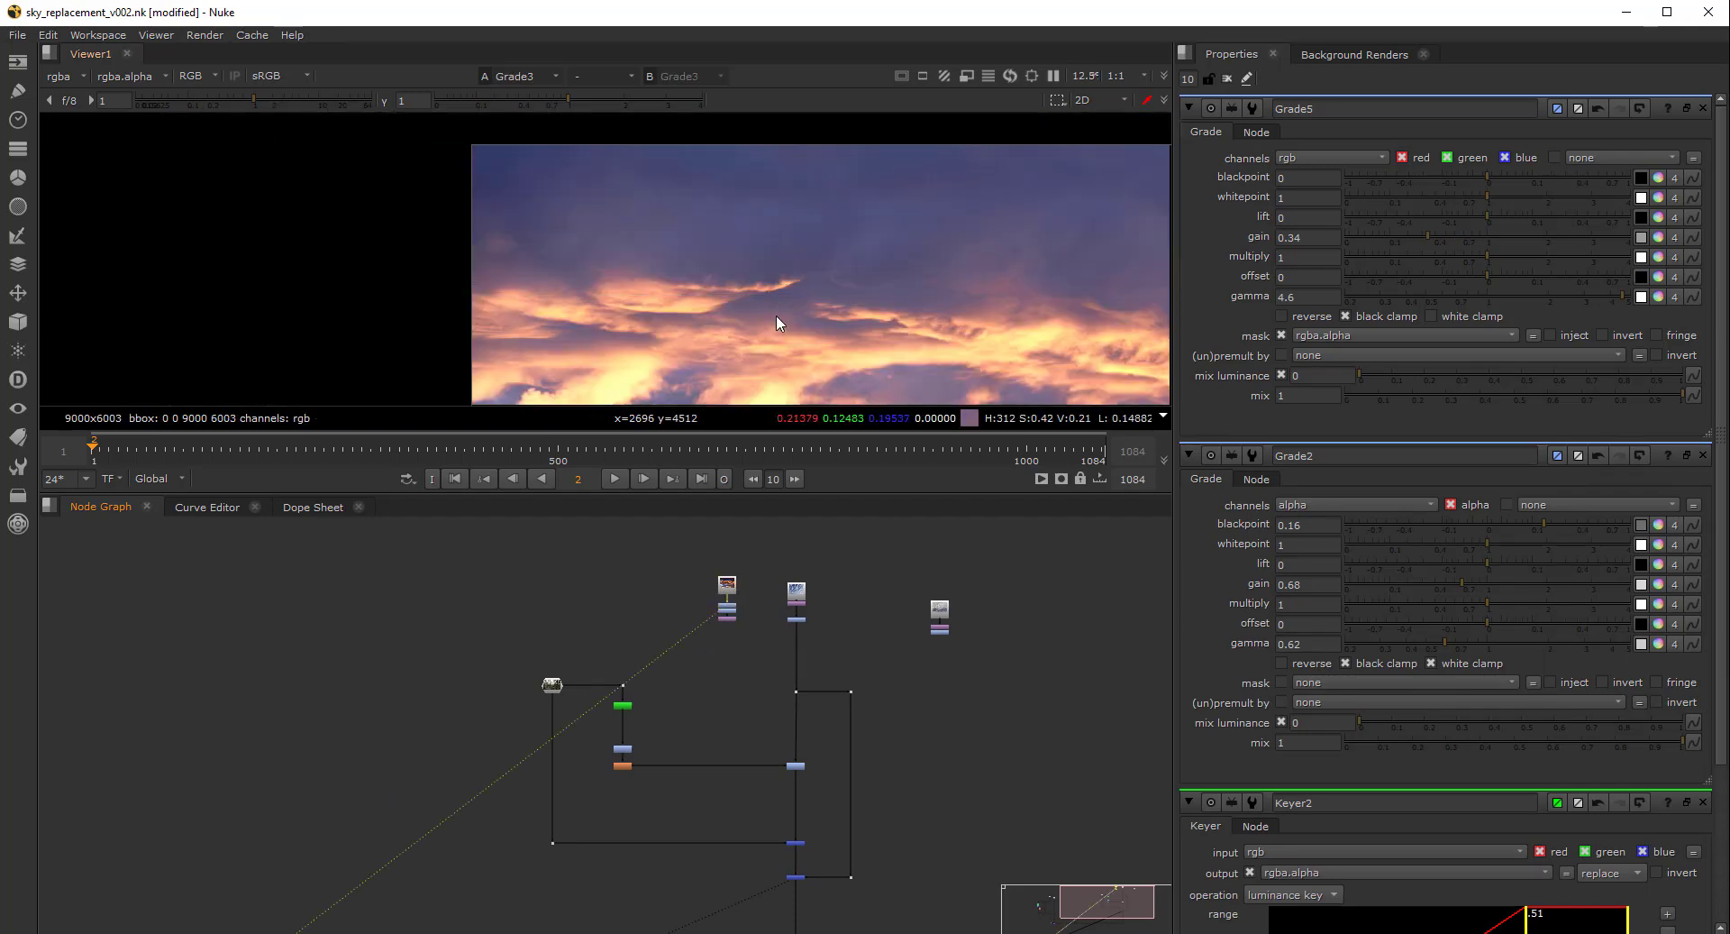
pyautogui.scroll(-3, 776, 311)
pyautogui.scroll(4, 809, 631)
# Connect the sunset sky's Reformat to the Dot above the masked Grade, and inspect the treetops in the second Merge's result
pyautogui.moveTo(781, 622); pyautogui.dragTo(647, 606)
pyautogui.scroll(-5, 647, 606)
pyautogui.moveTo(685, 678); pyautogui.dragTo(711, 605, button='middle')
pyautogui.scroll(3, 733, 712)
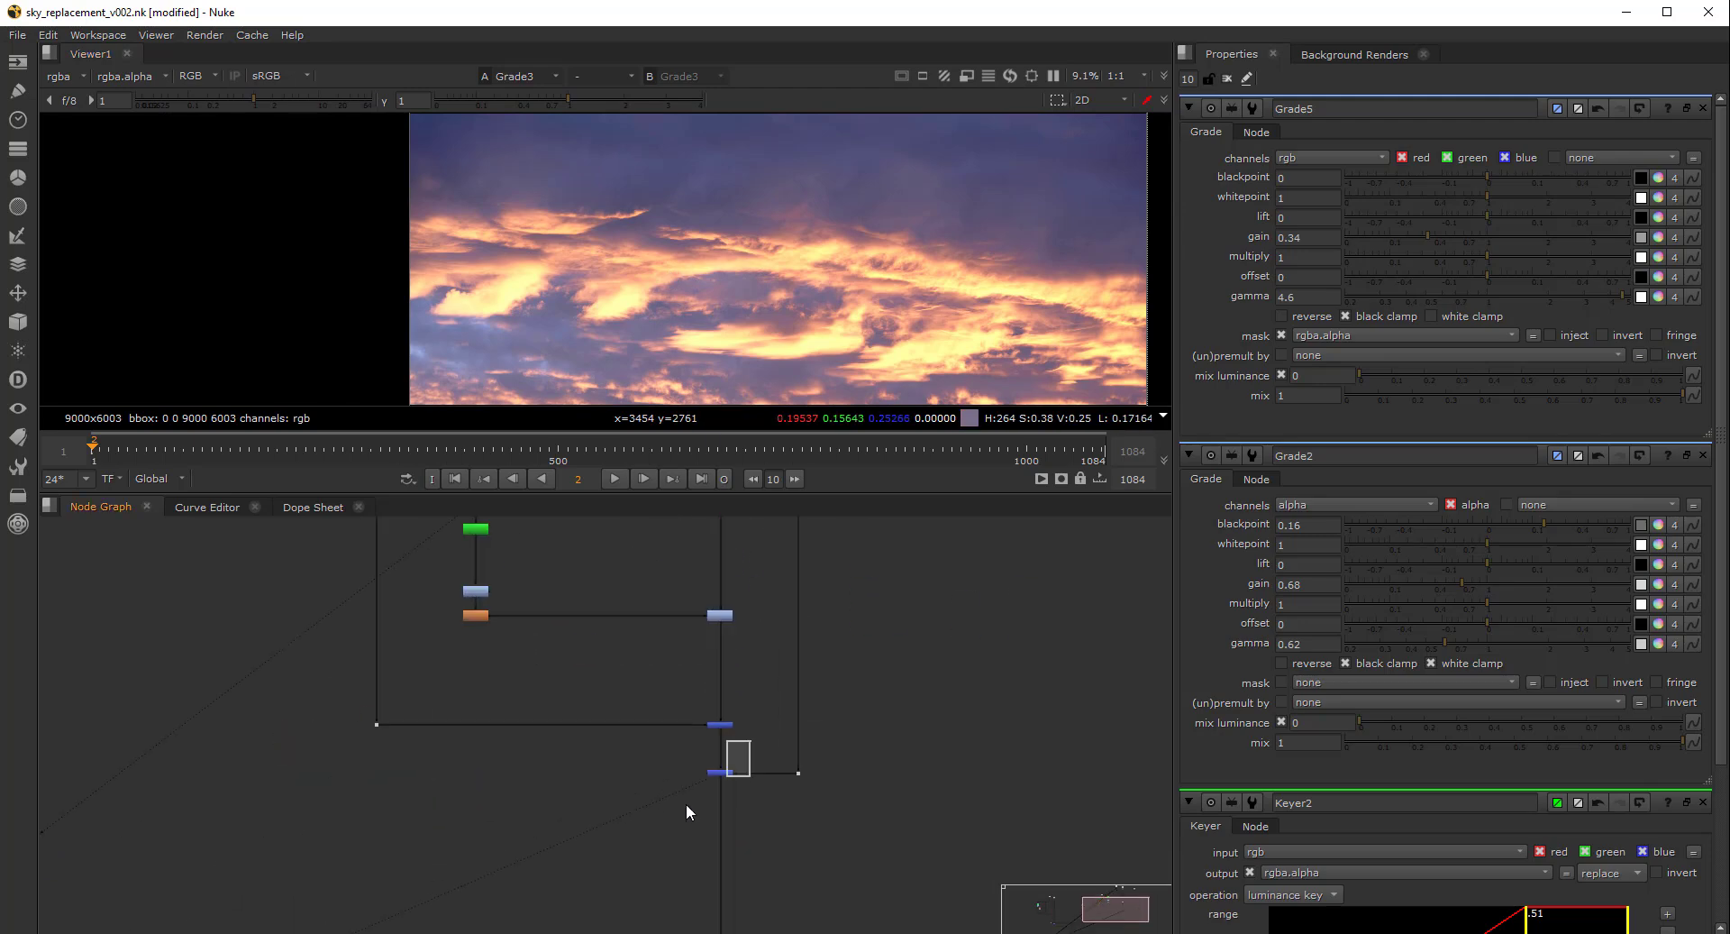
pyautogui.click(720, 773)
pyautogui.press('1')
pyautogui.scroll(6, 649, 261)
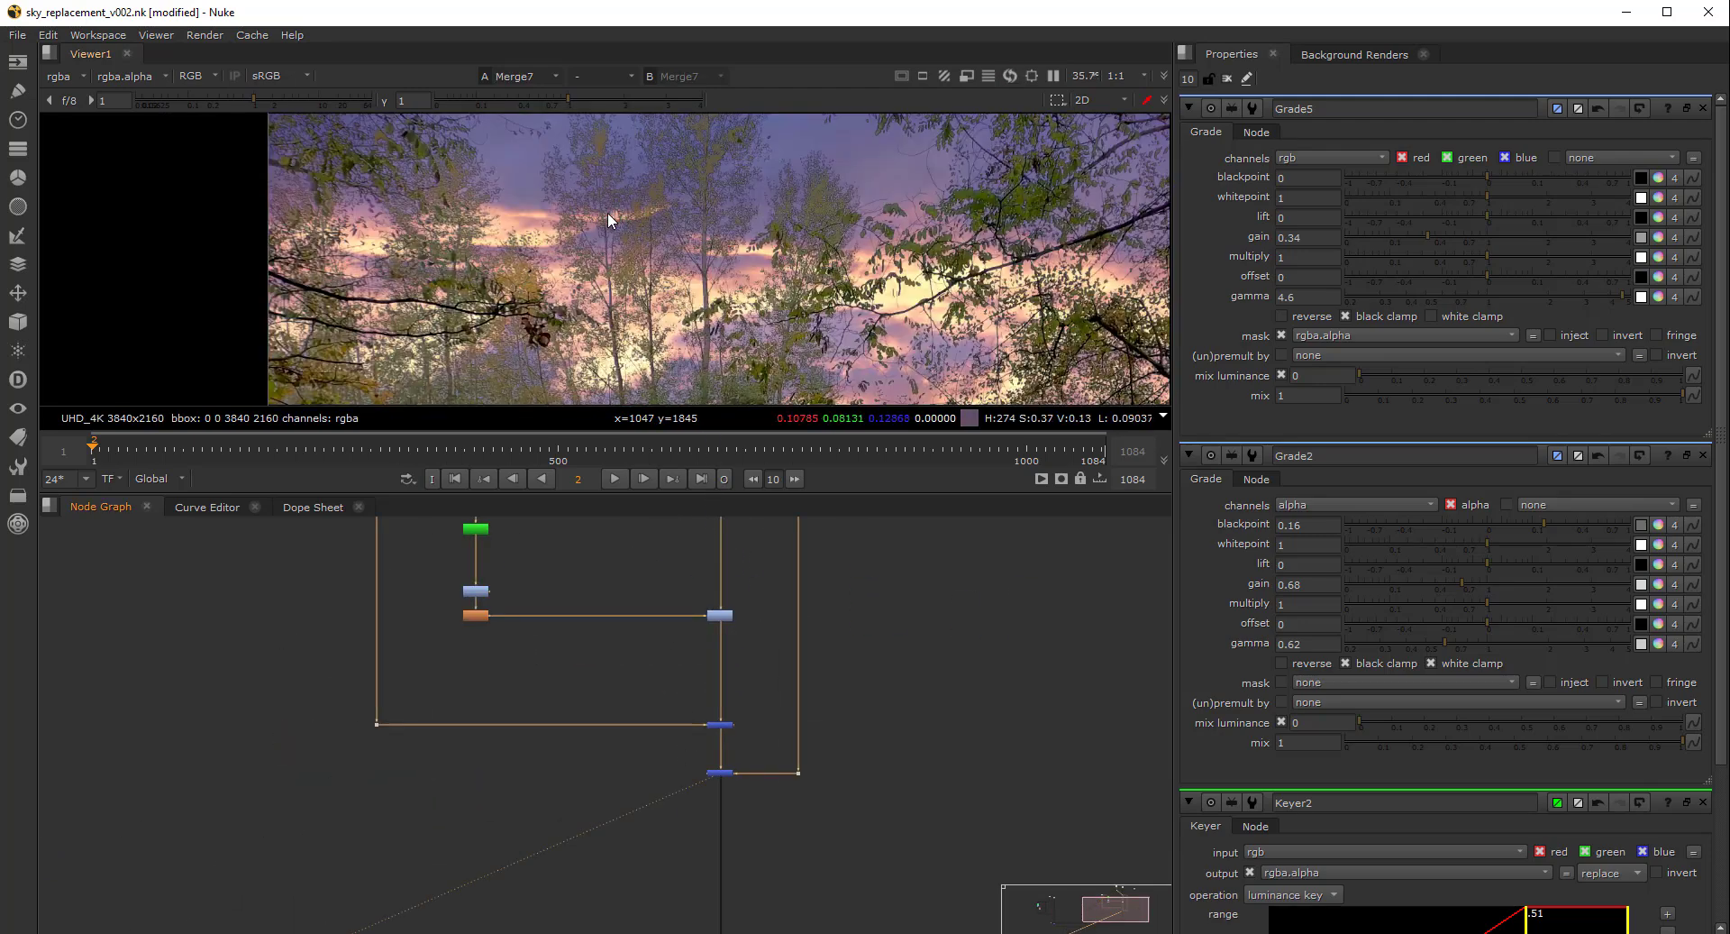
pyautogui.scroll(3, 605, 209)
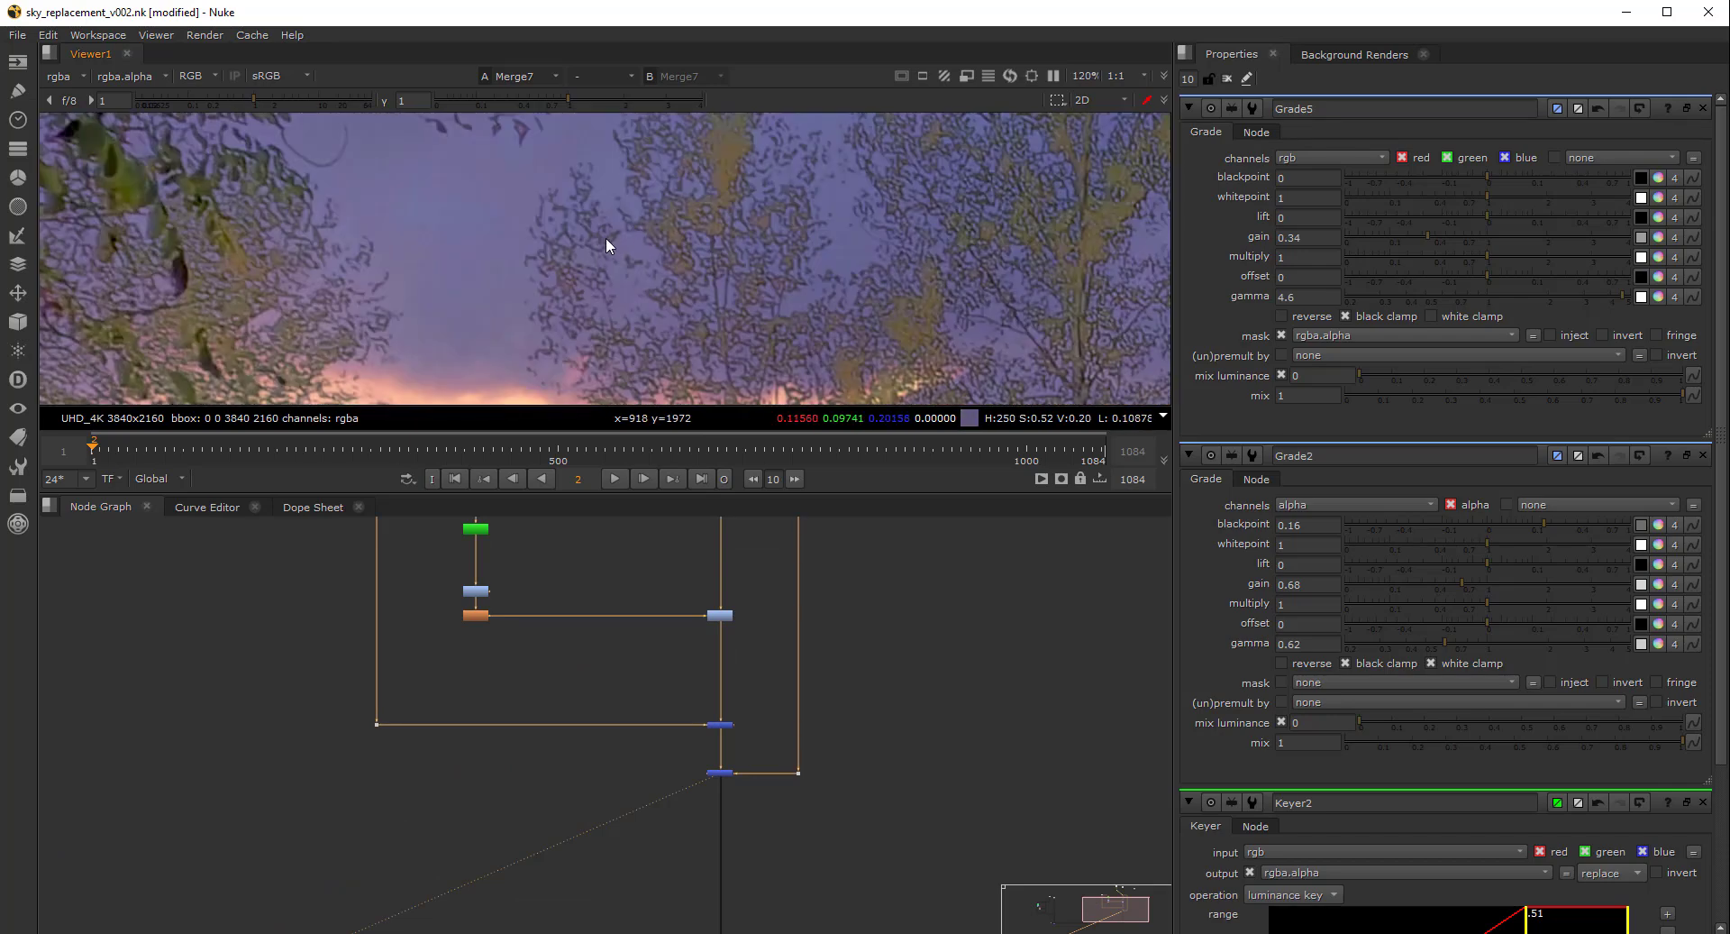
pyautogui.scroll(-3, 637, 243)
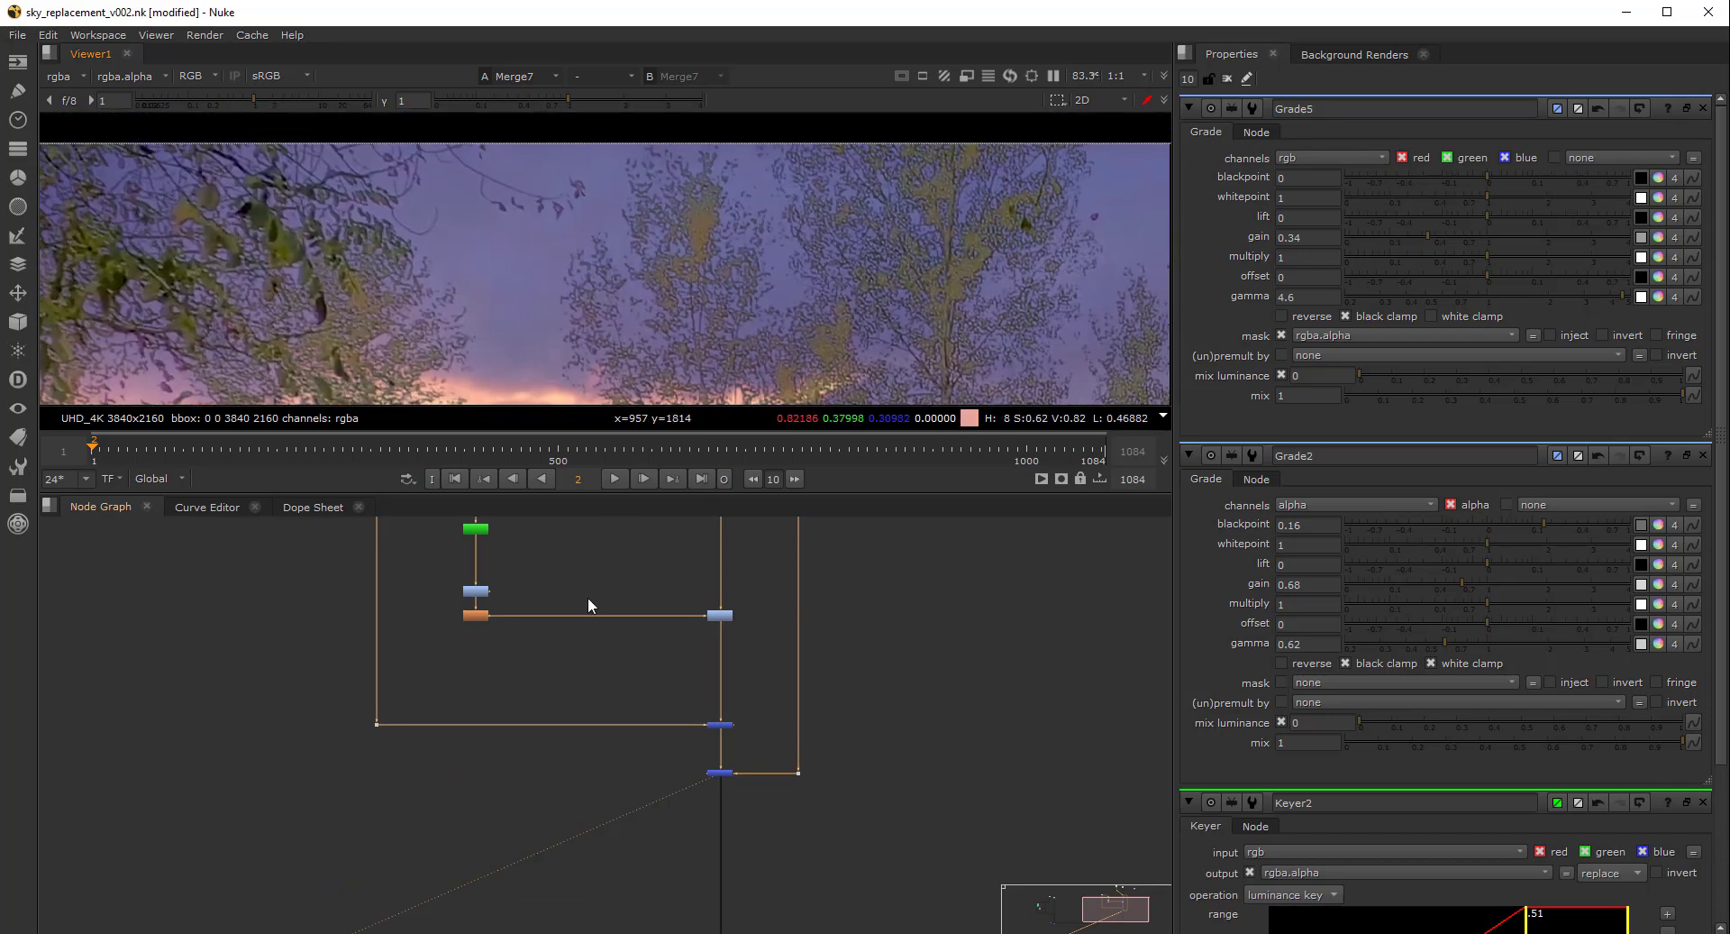
# View the alpha of the blurred luminance matte below the matte Grade, and return to the second Merge's output
pyautogui.click(721, 616)
pyautogui.doubleClick(473, 590)
pyautogui.click(480, 615)
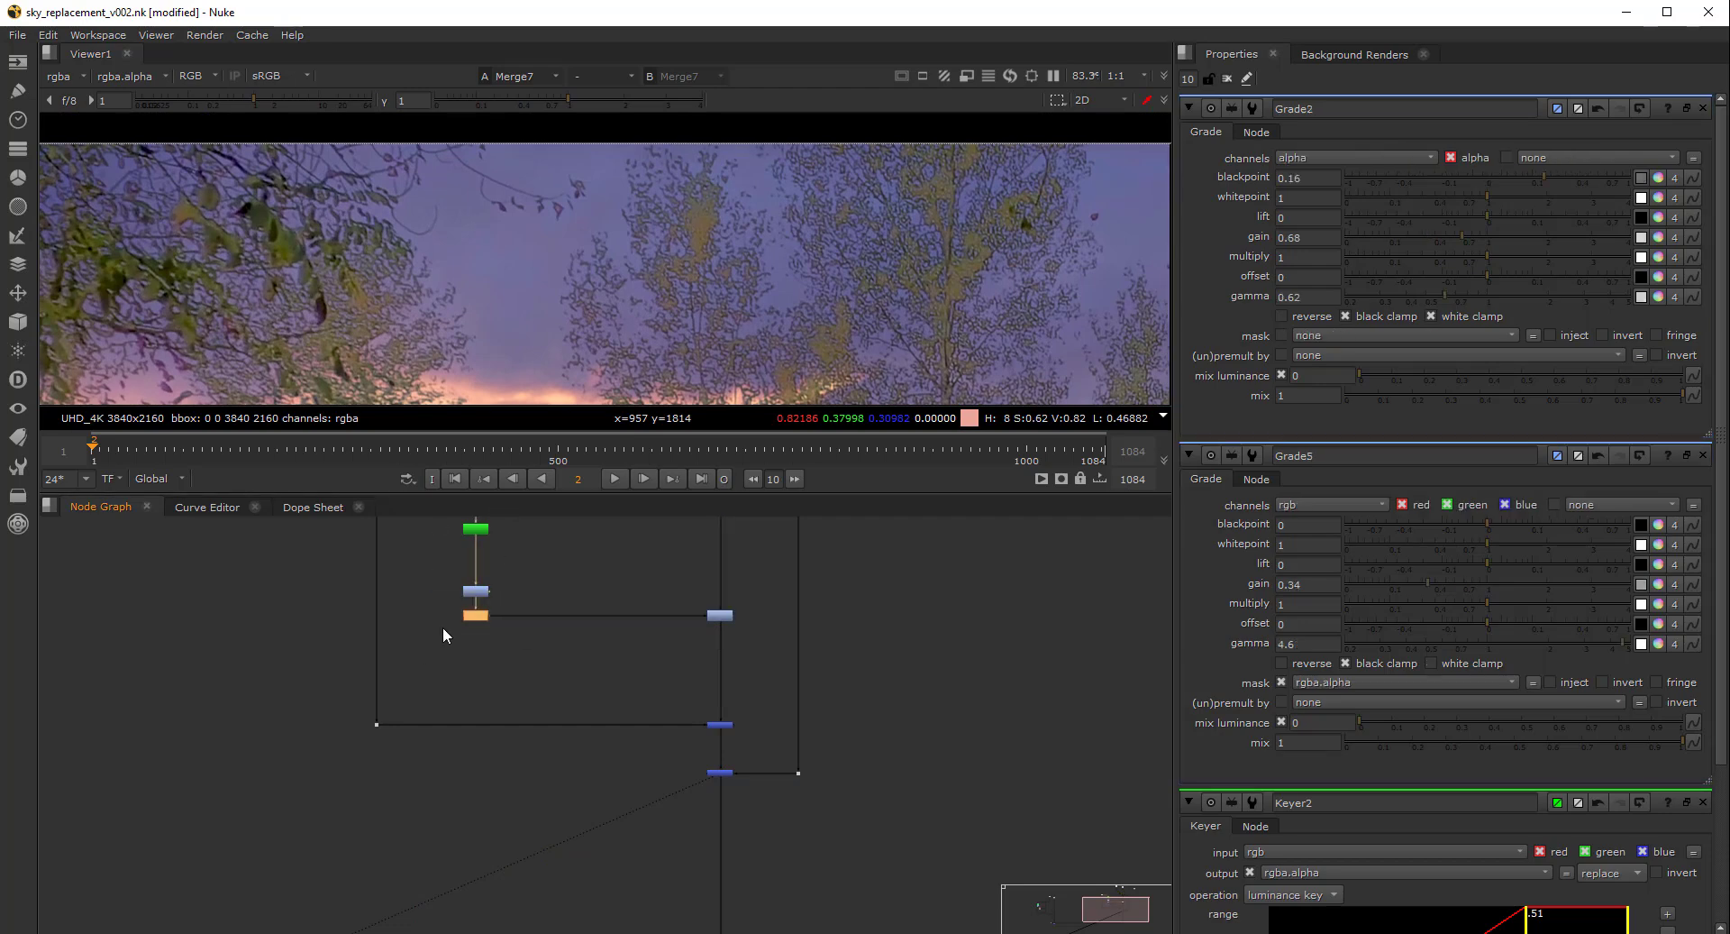
pyautogui.press('1')
pyautogui.press('a')
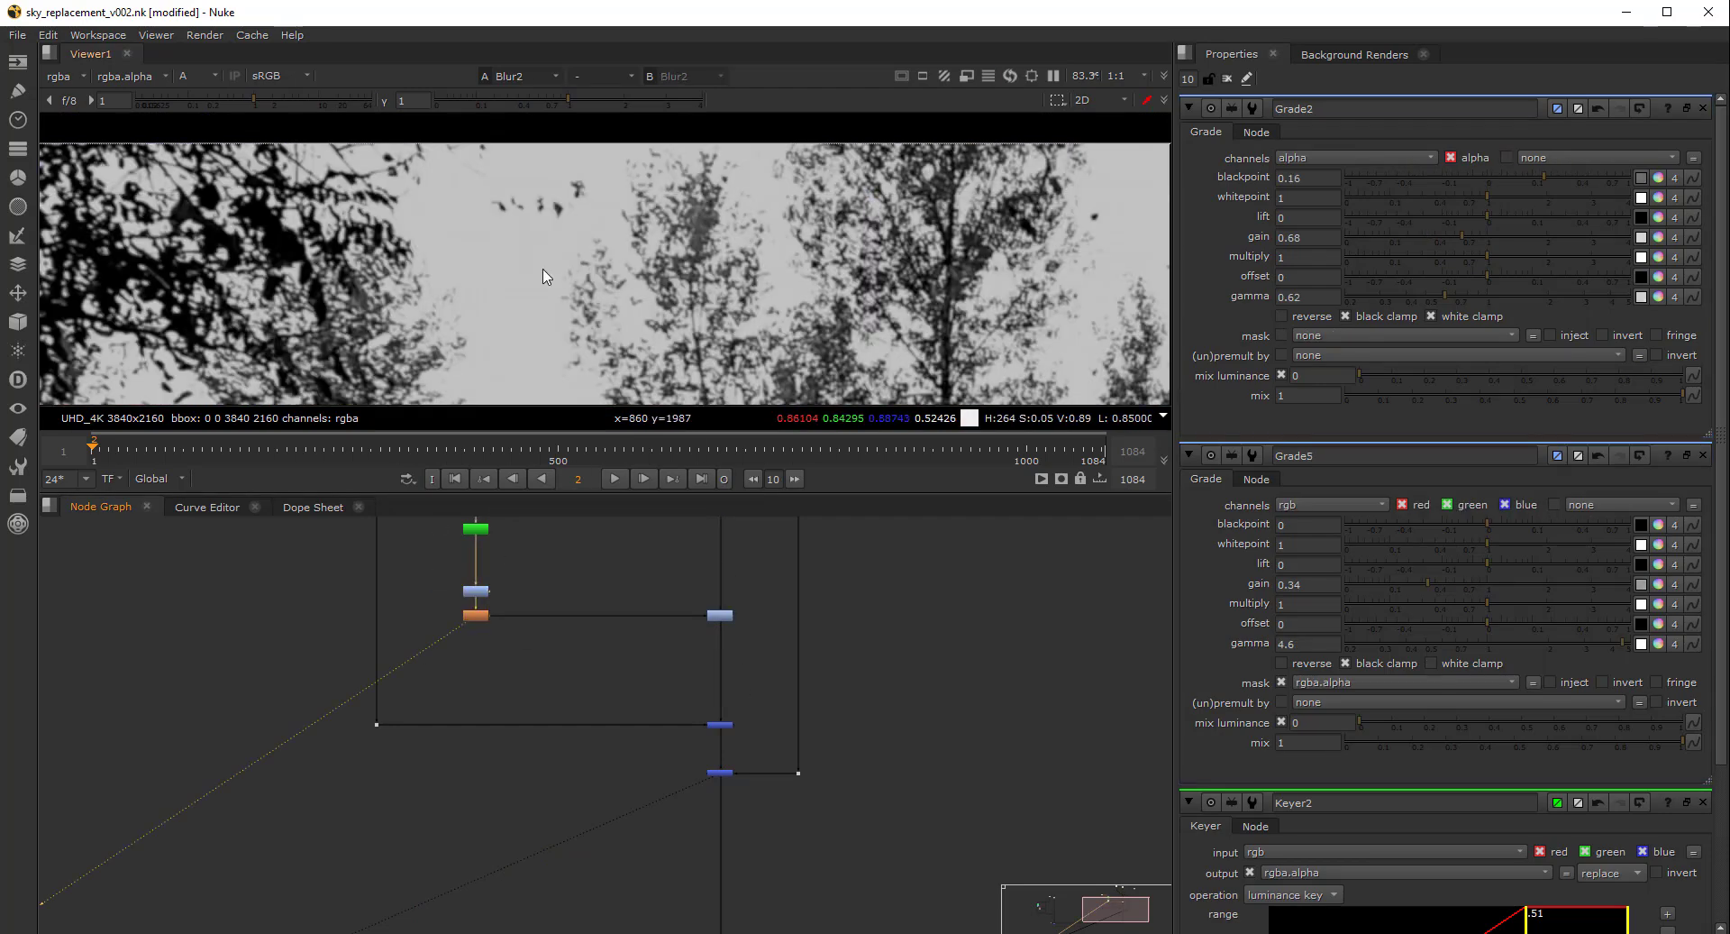
pyautogui.click(724, 772)
pyautogui.press('1')
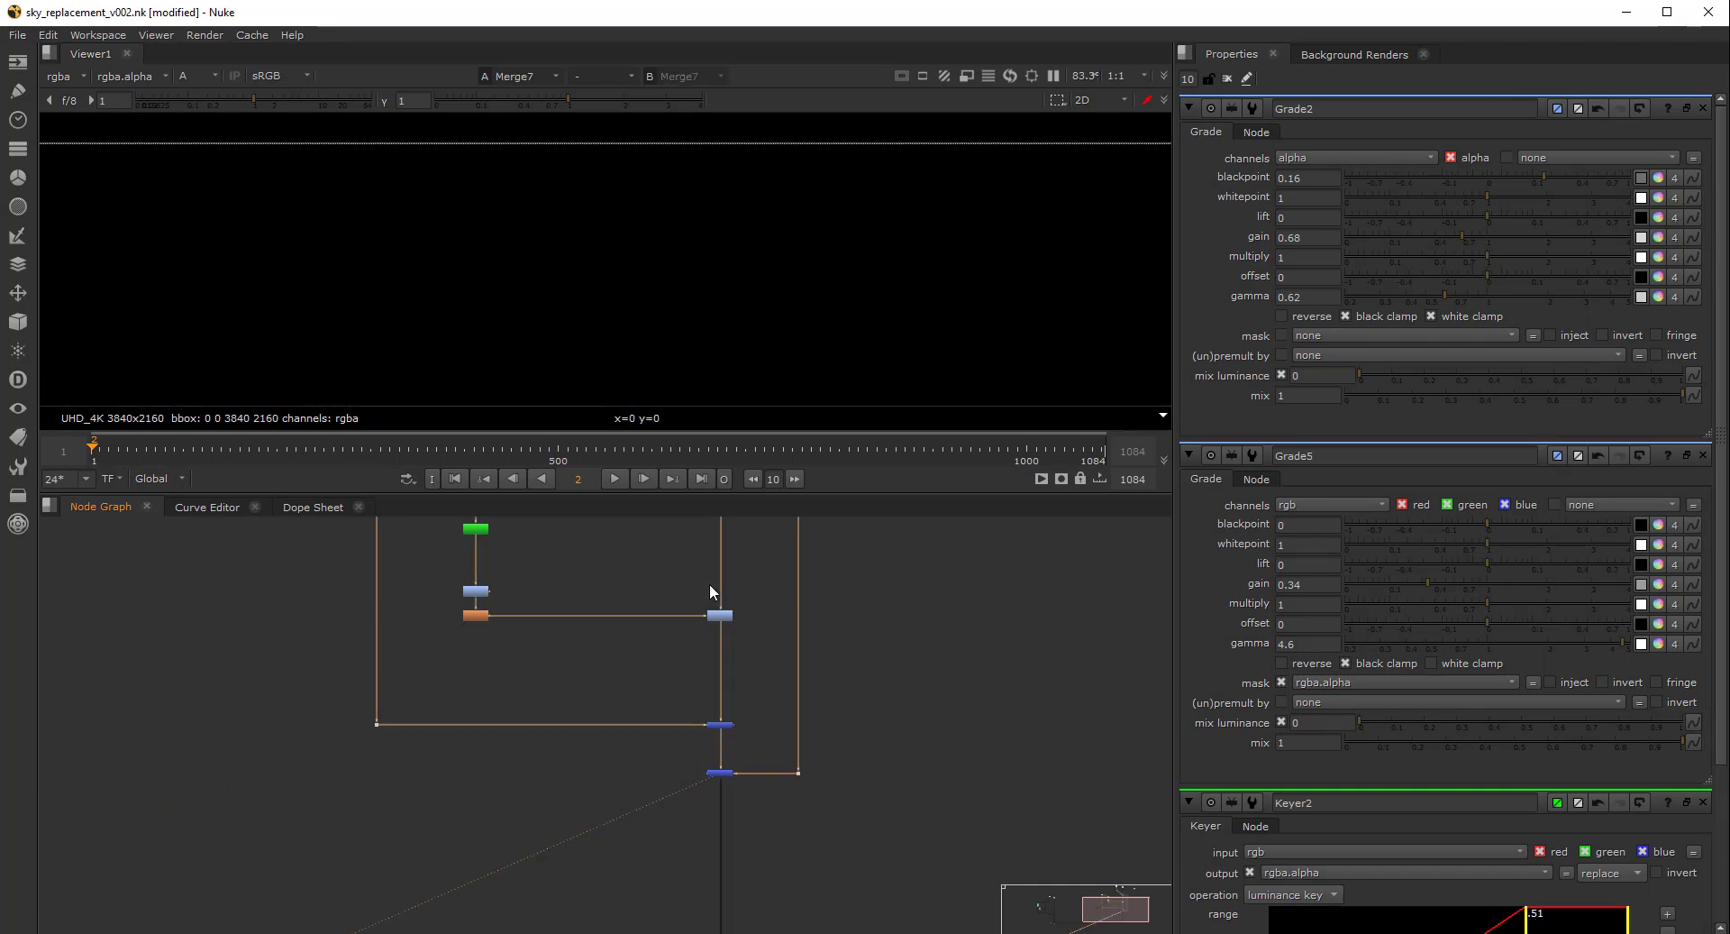
# Show the full-colour result and toggle the masked sky Grade off and on to compare its effect
pyautogui.click(720, 615)
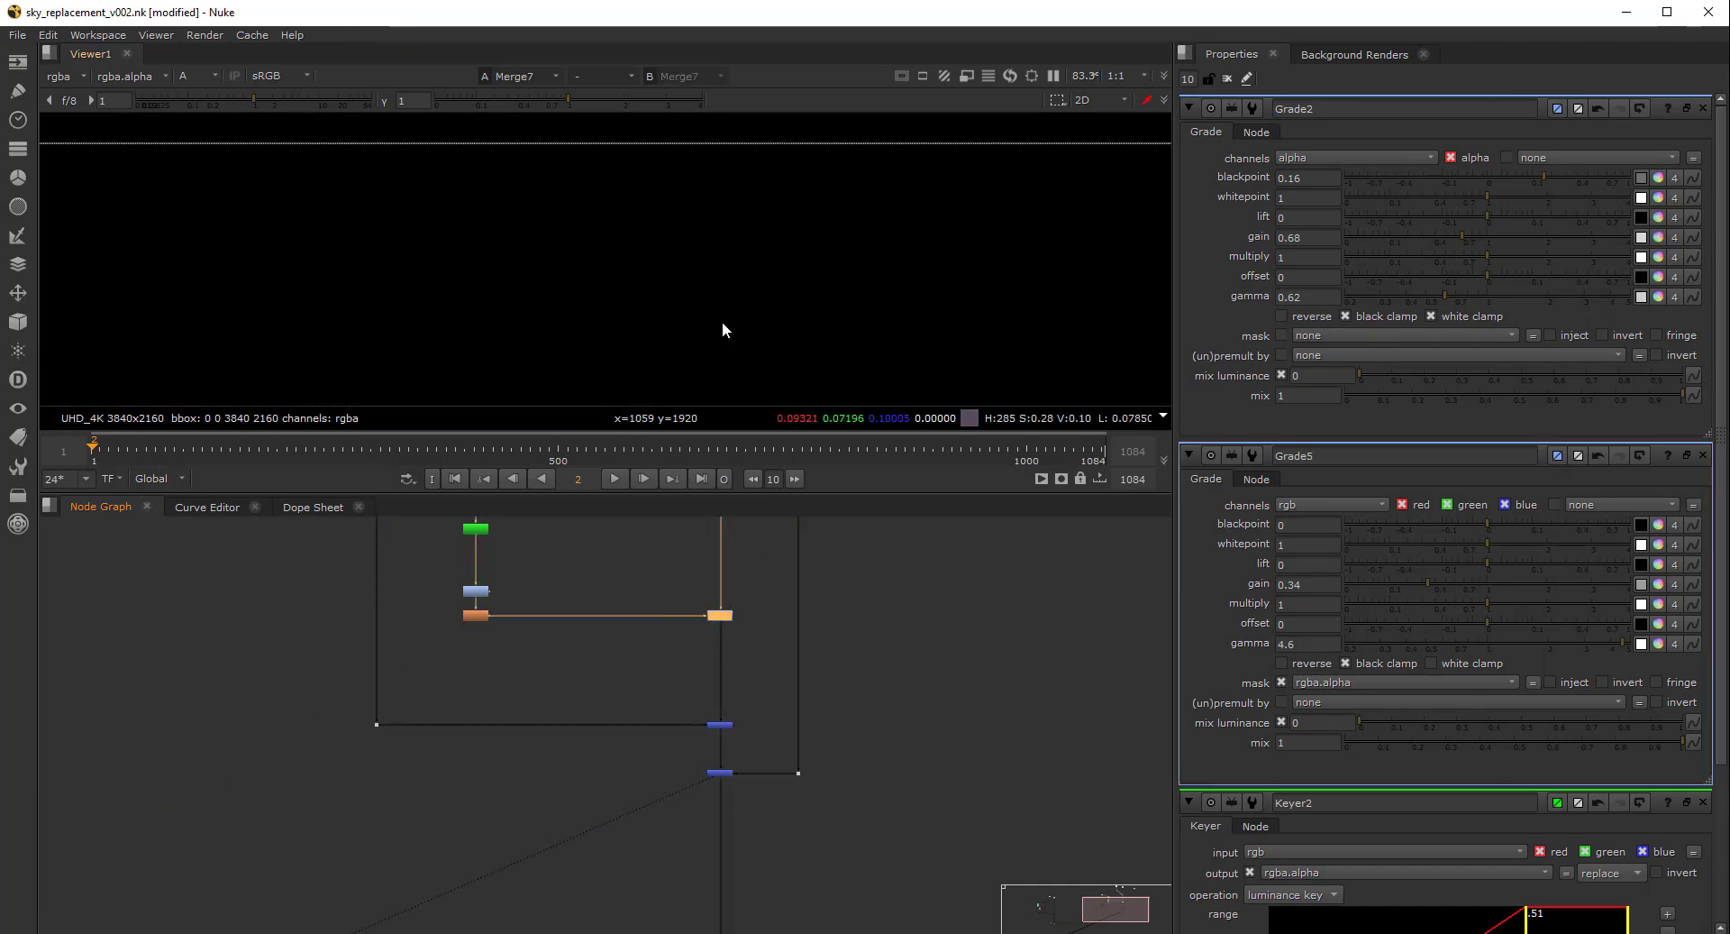
pyautogui.press('a')
pyautogui.press('d')
pyautogui.press('d')
pyautogui.press('d')
pyautogui.press('d')
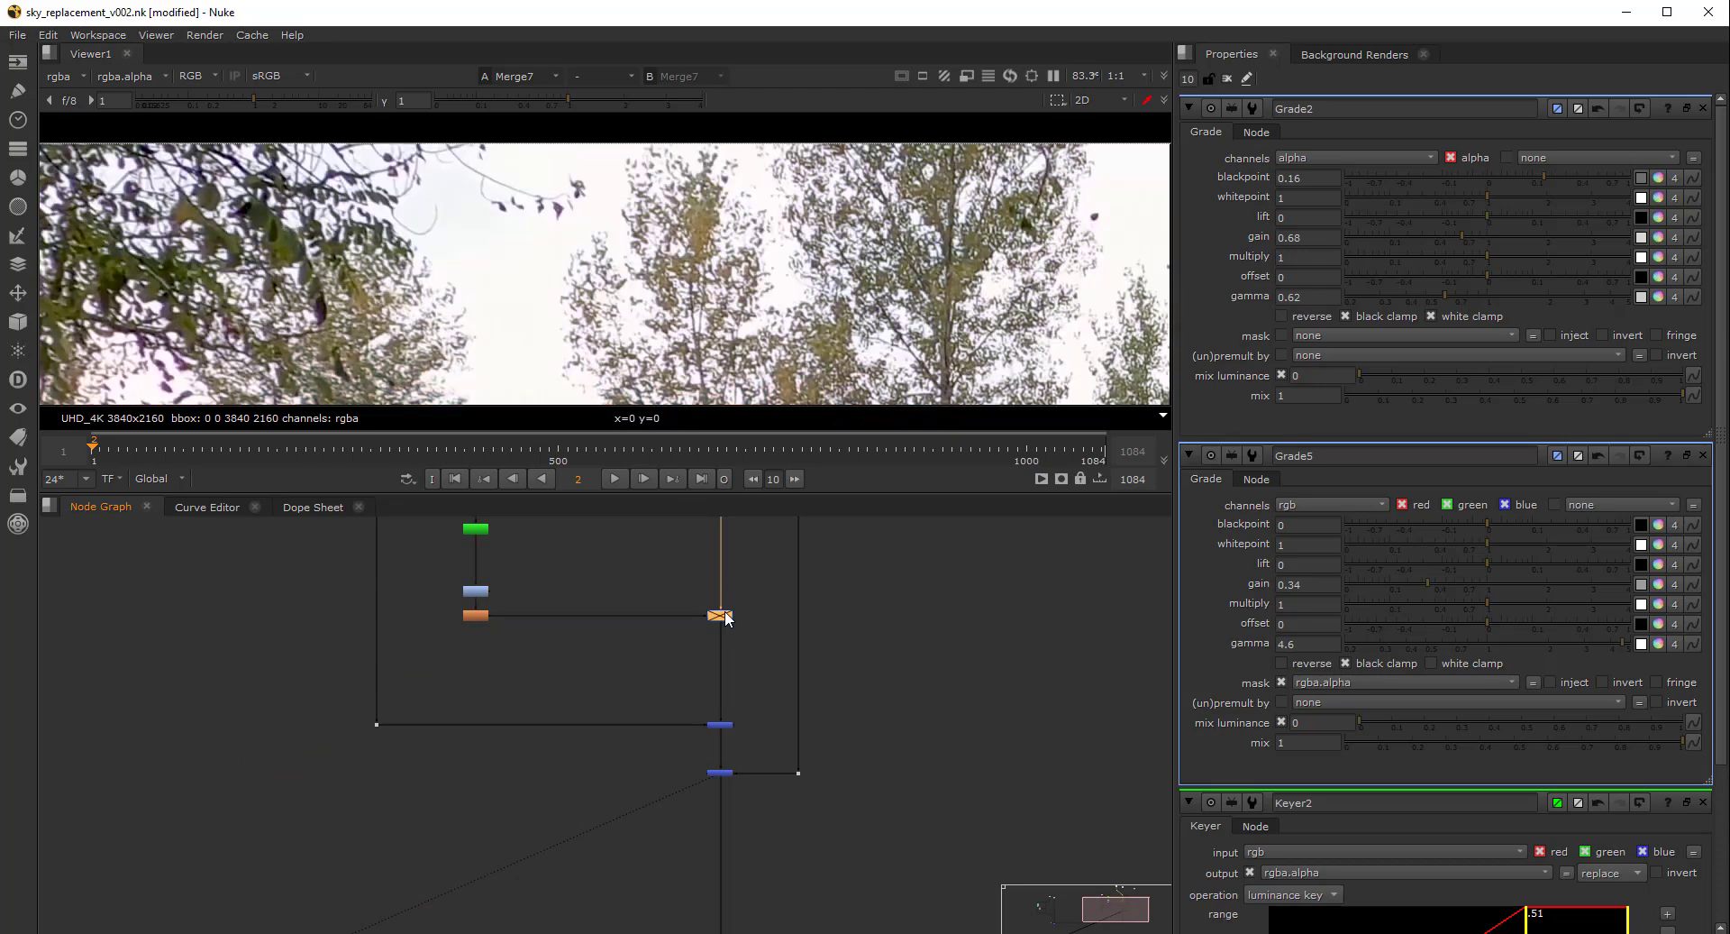
# Try the masked sky Grade with gain 0.003 and gamma 4.1, and check the trees against the sunset
pyautogui.doubleClick(725, 613)
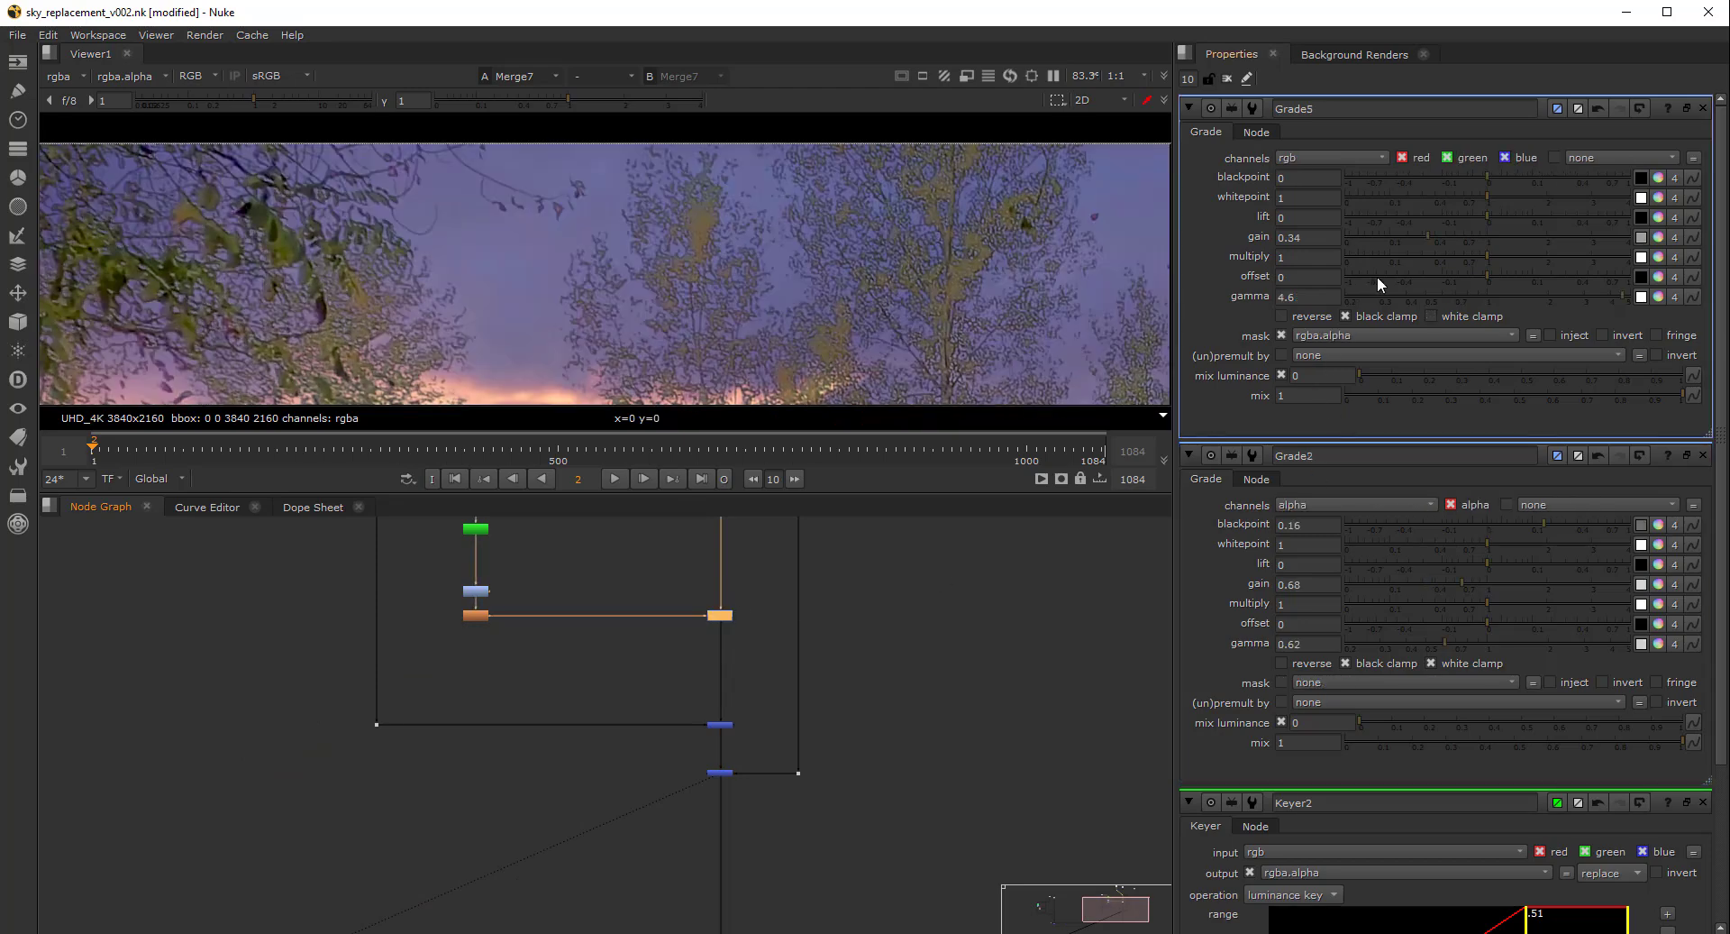
pyautogui.moveTo(1428, 232); pyautogui.dragTo(1352, 234)
pyautogui.moveTo(1619, 294)
pyautogui.mouseDown()
pyautogui.moveTo(1564, 292)
pyautogui.moveTo(1614, 296)
pyautogui.mouseUp()
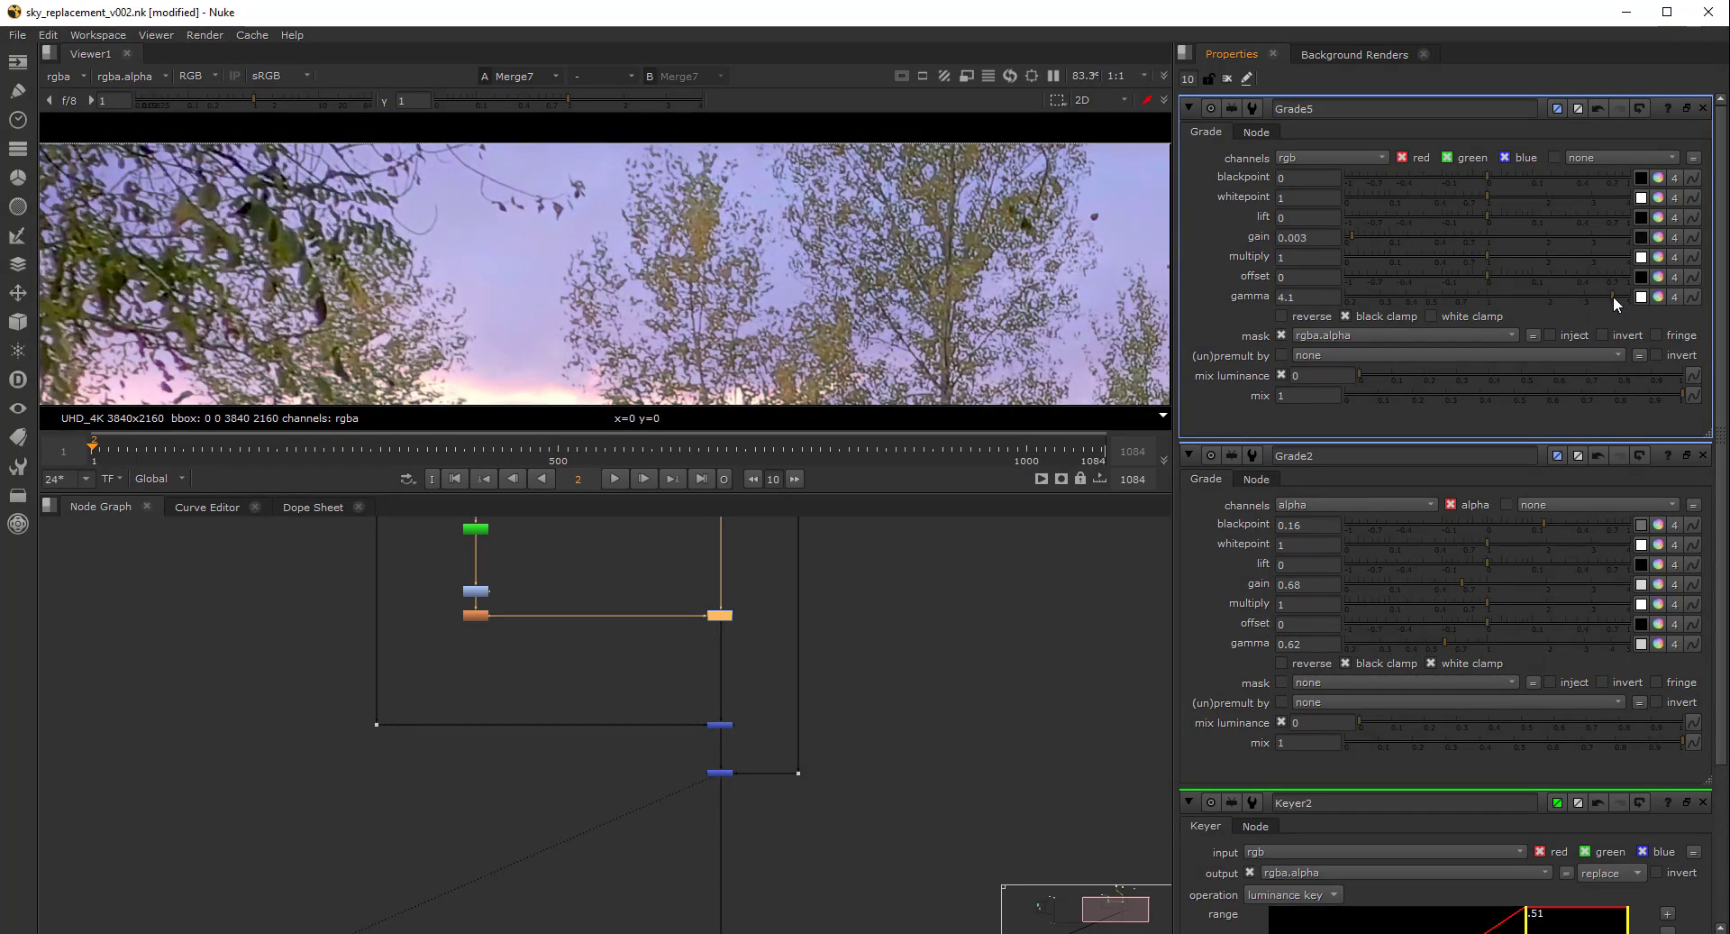
pyautogui.scroll(-4, 671, 321)
pyautogui.moveTo(671, 321); pyautogui.dragTo(677, 259, button='middle')
pyautogui.scroll(-3, 714, 315)
pyautogui.moveTo(714, 316); pyautogui.dragTo(600, 311, button='middle')
pyautogui.scroll(2, 600, 311)
# Set the matte Grade's blackpoint to 0.18, gain to 0.84 and gamma to 0.54
pyautogui.moveTo(435, 525); pyautogui.dragTo(386, 643, button='middle')
pyautogui.scroll(3, 409, 718)
pyautogui.doubleClick(456, 704)
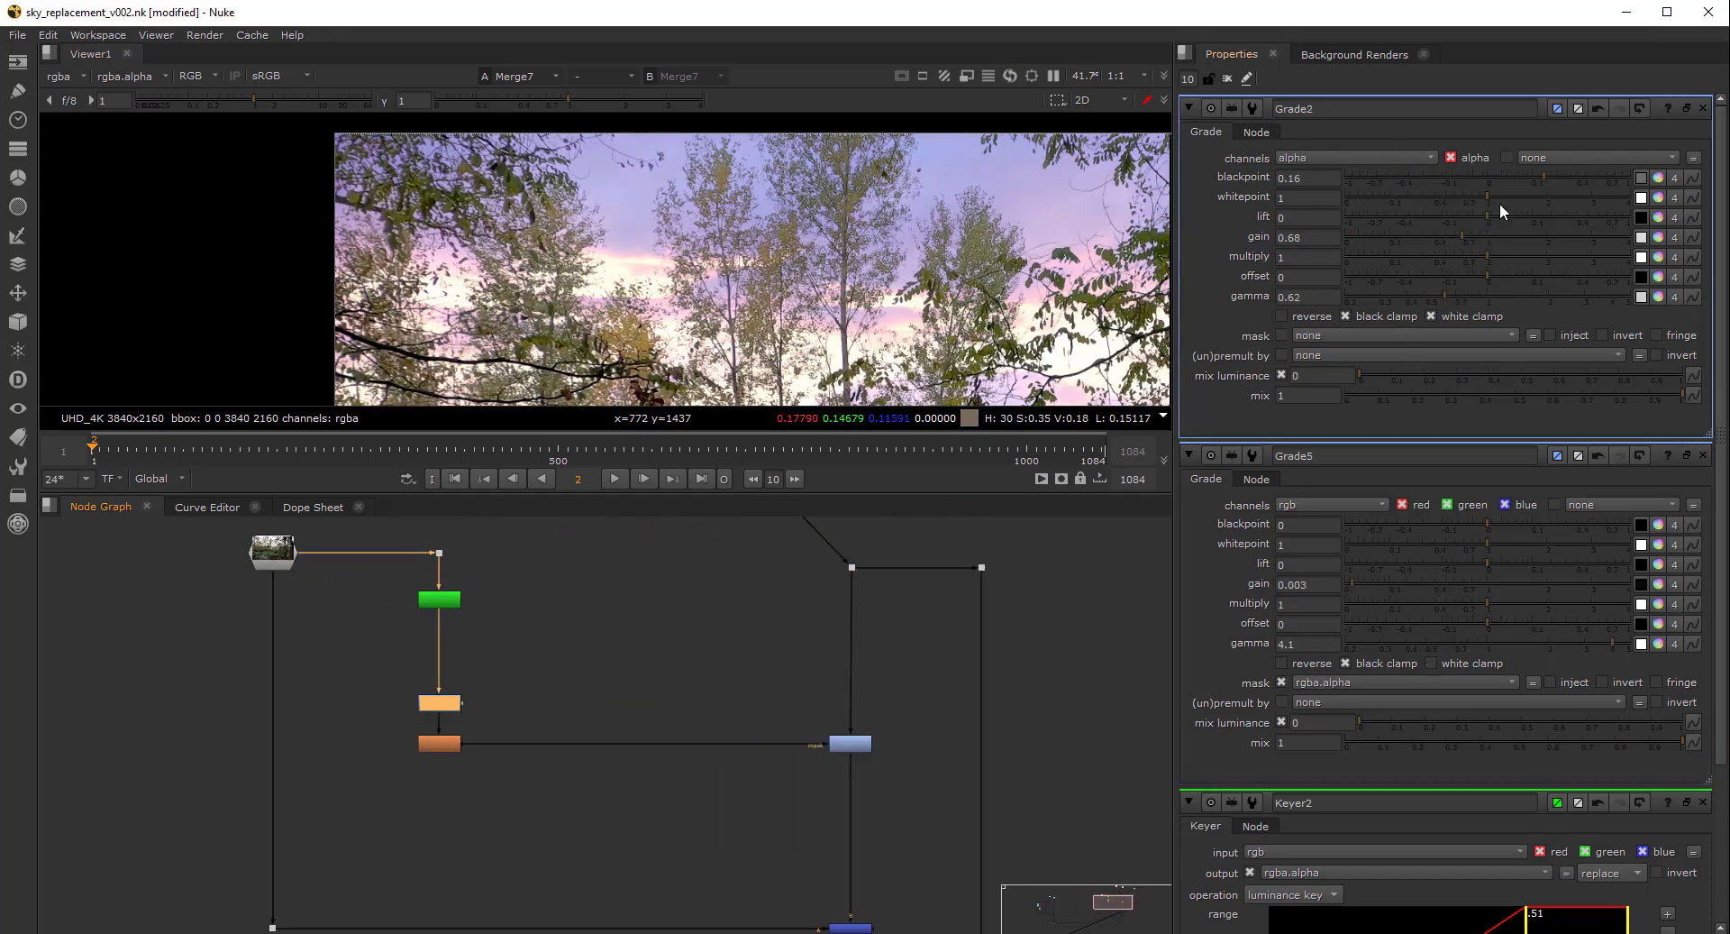
pyautogui.moveTo(1539, 178)
pyautogui.mouseDown()
pyautogui.moveTo(1475, 173)
pyautogui.moveTo(1550, 180)
pyautogui.mouseUp()
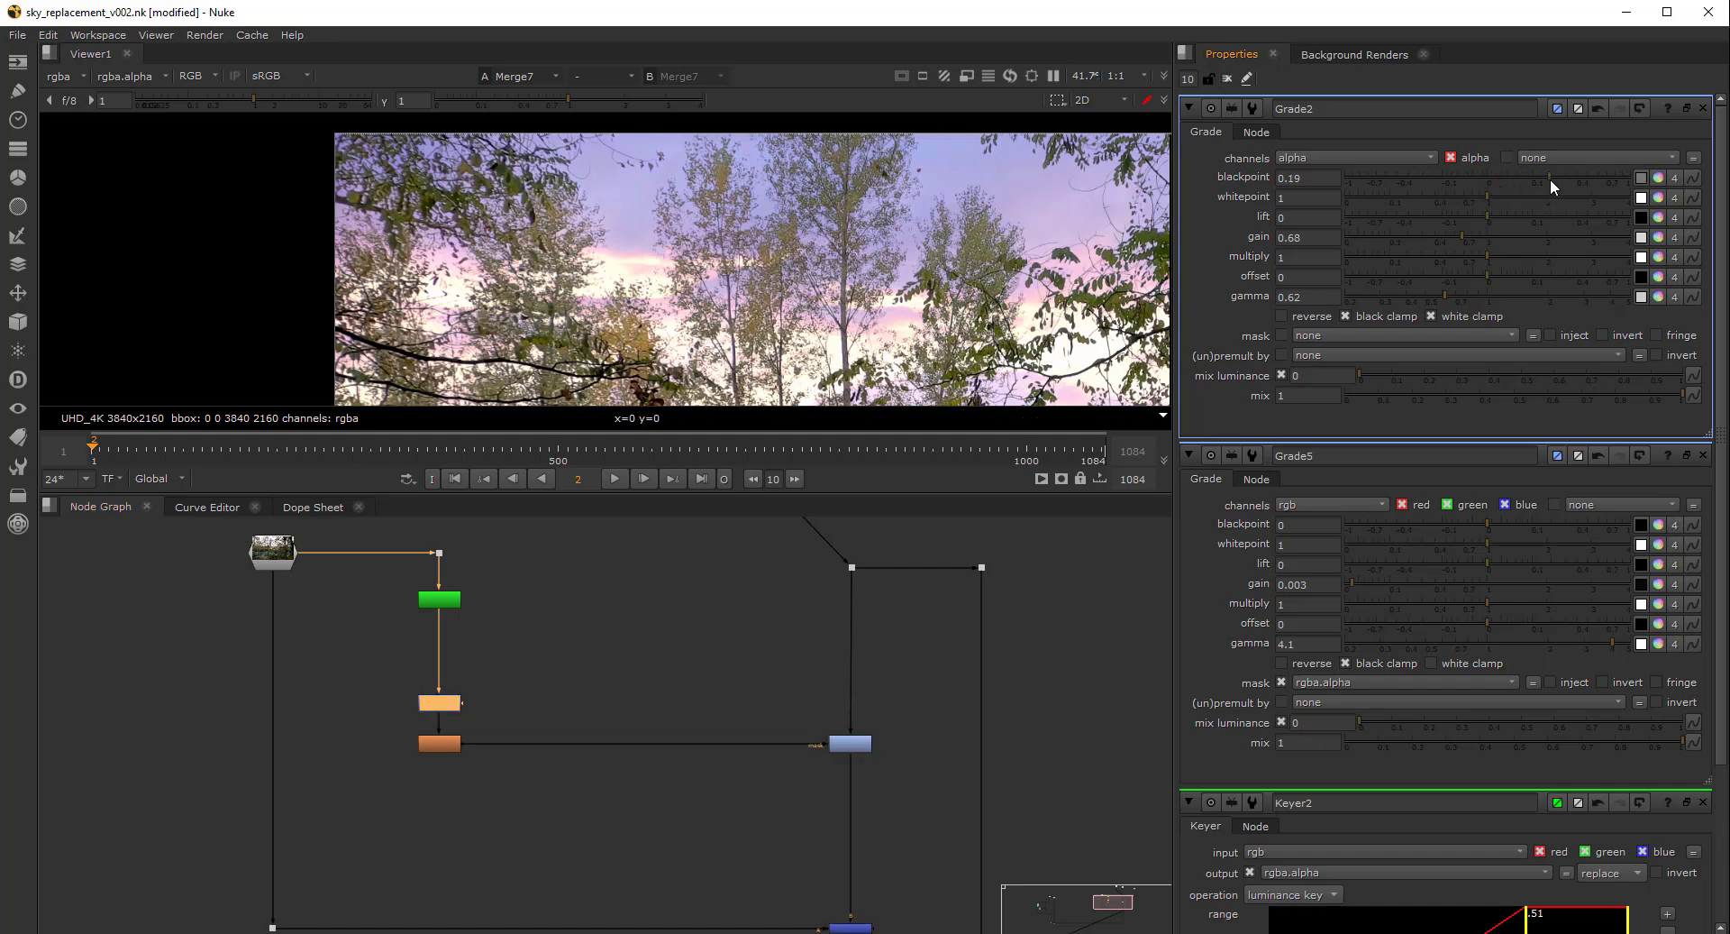
pyautogui.moveTo(1477, 231)
pyautogui.mouseDown()
pyautogui.moveTo(1522, 232)
pyautogui.moveTo(1478, 229)
pyautogui.mouseUp()
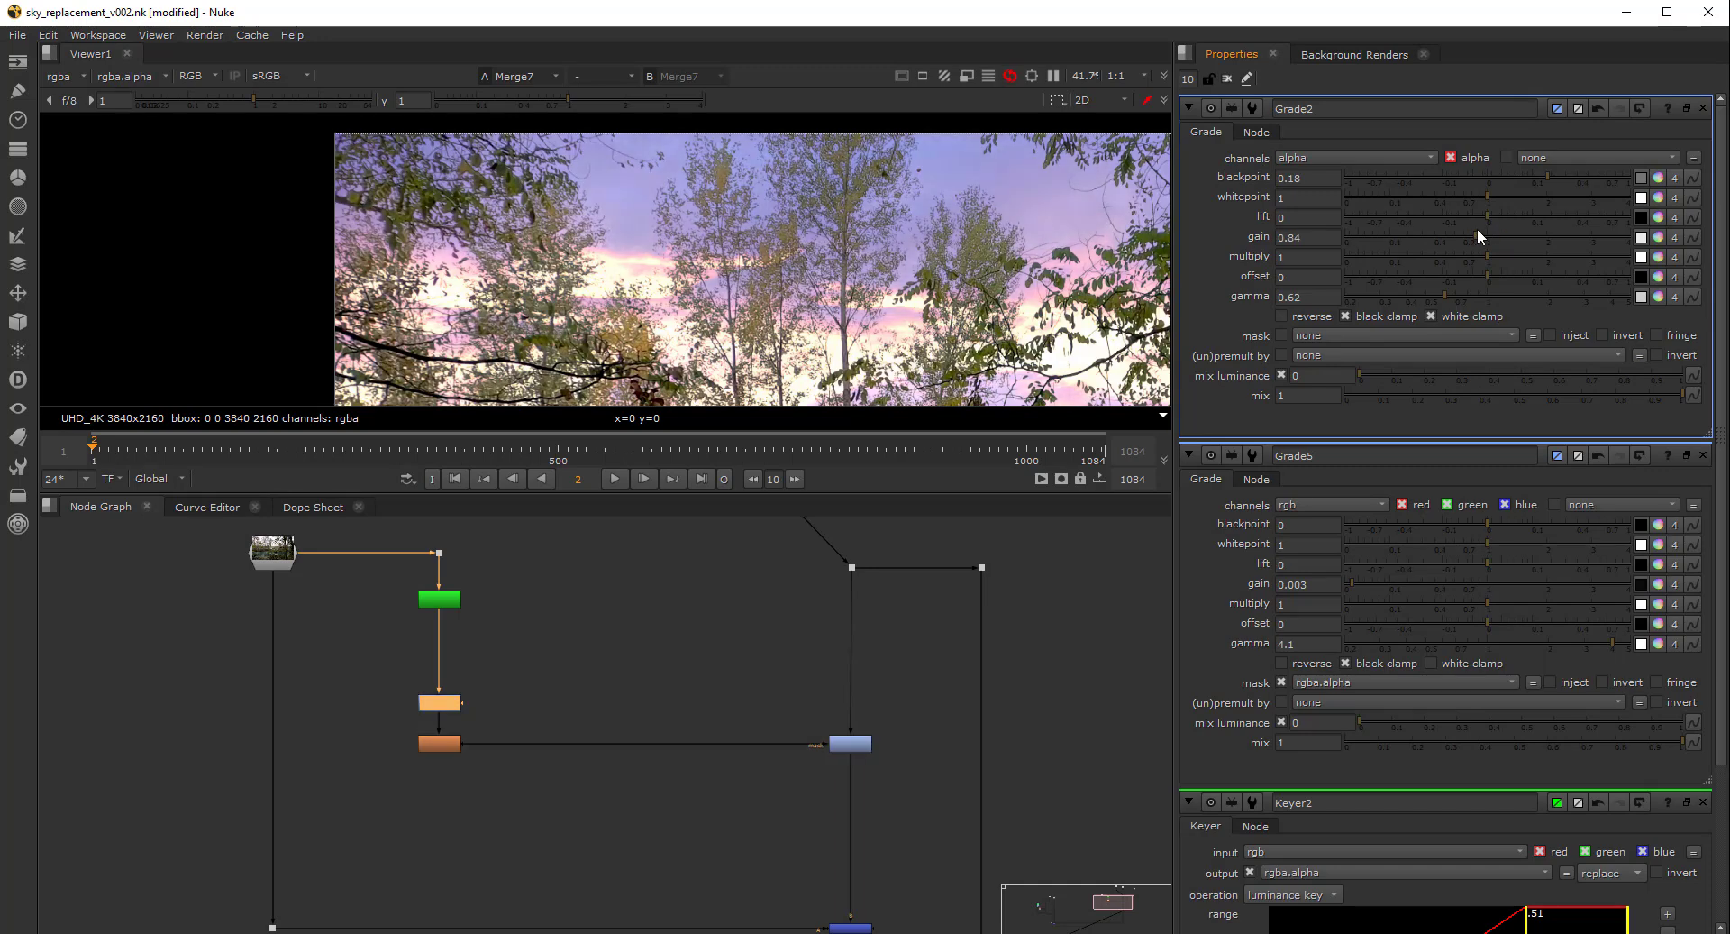
pyautogui.moveTo(1451, 293); pyautogui.dragTo(1415, 295)
# Set the masked sky Grade's gamma to 4.35 and gain to 0.39
pyautogui.doubleClick(850, 743)
pyautogui.moveTo(1614, 304)
pyautogui.mouseDown()
pyautogui.moveTo(1575, 300)
pyautogui.moveTo(1618, 304)
pyautogui.mouseUp()
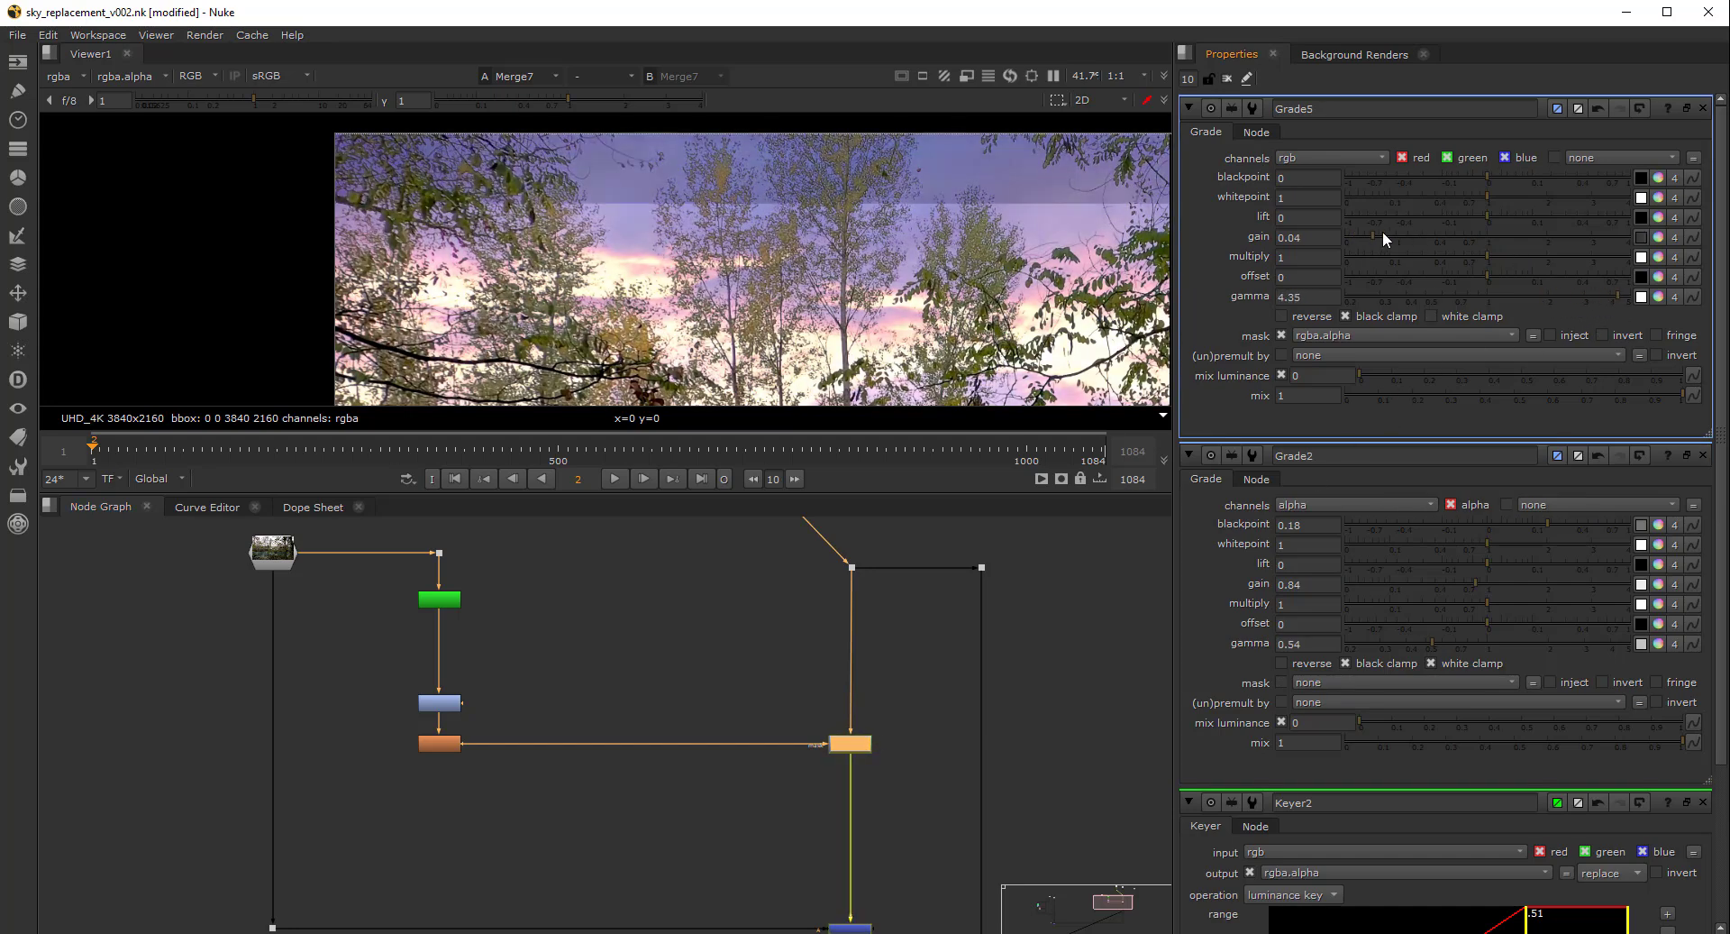
pyautogui.moveTo(1381, 236); pyautogui.dragTo(1434, 240)
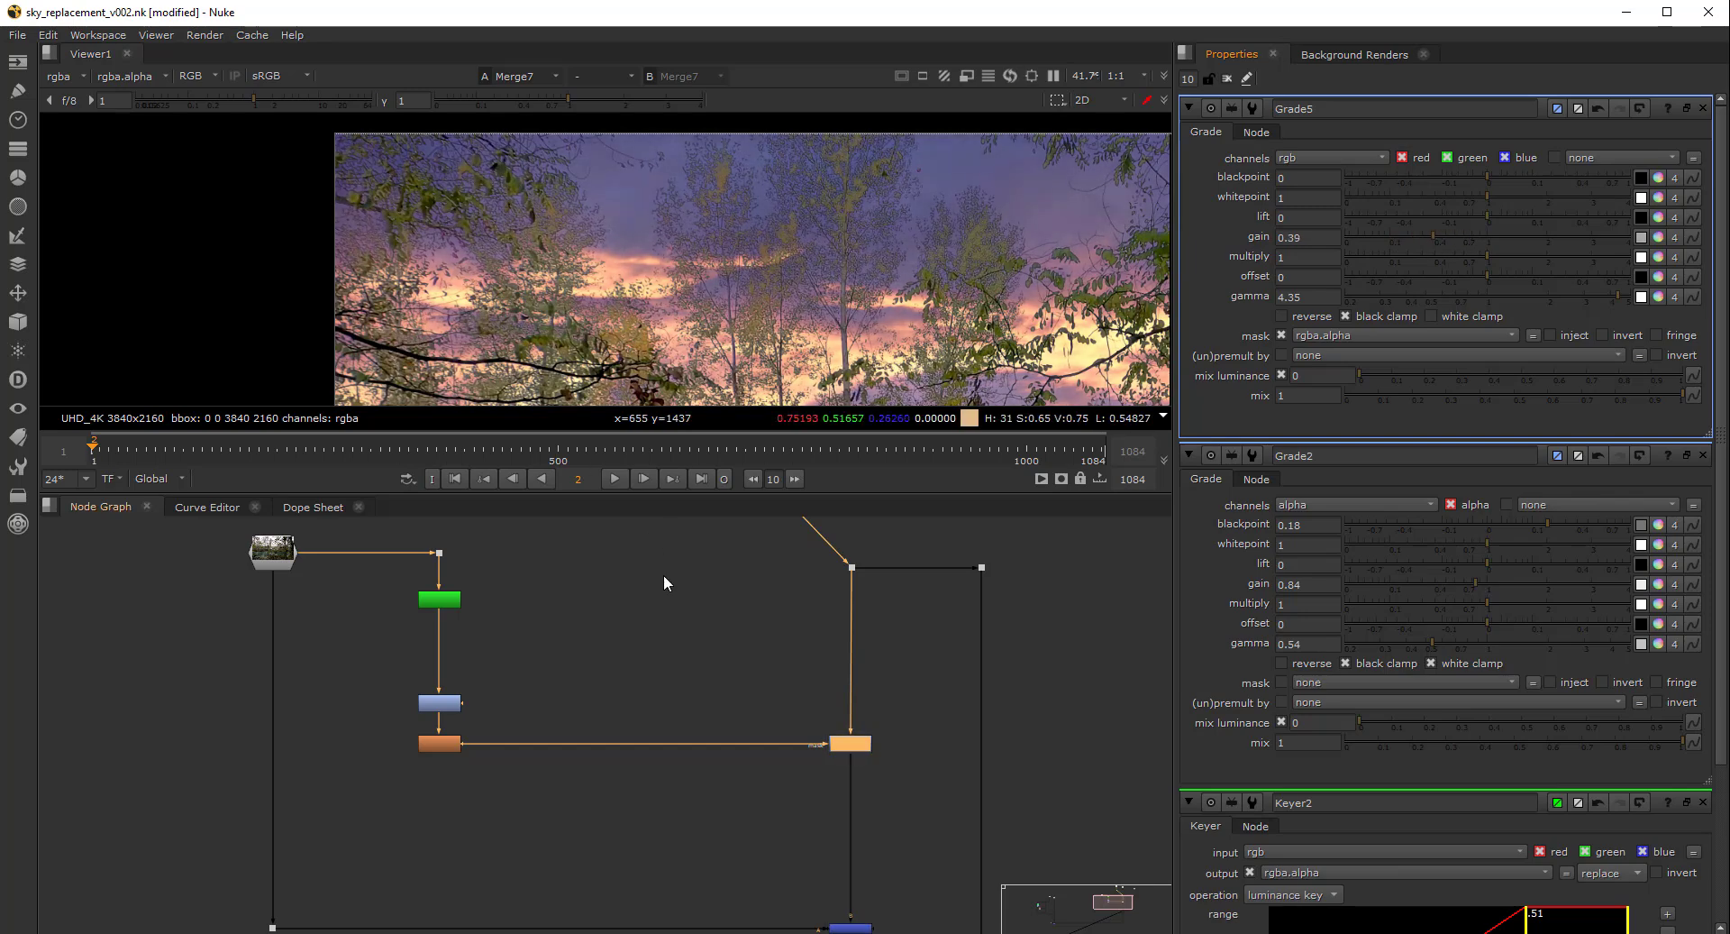
# Examine the tree edges against the sunset sky up close and in the whole frame, and review both sky replacement setups
pyautogui.moveTo(663, 539); pyautogui.dragTo(692, 733, button='middle')
pyautogui.moveTo(716, 551); pyautogui.dragTo(702, 656, button='middle')
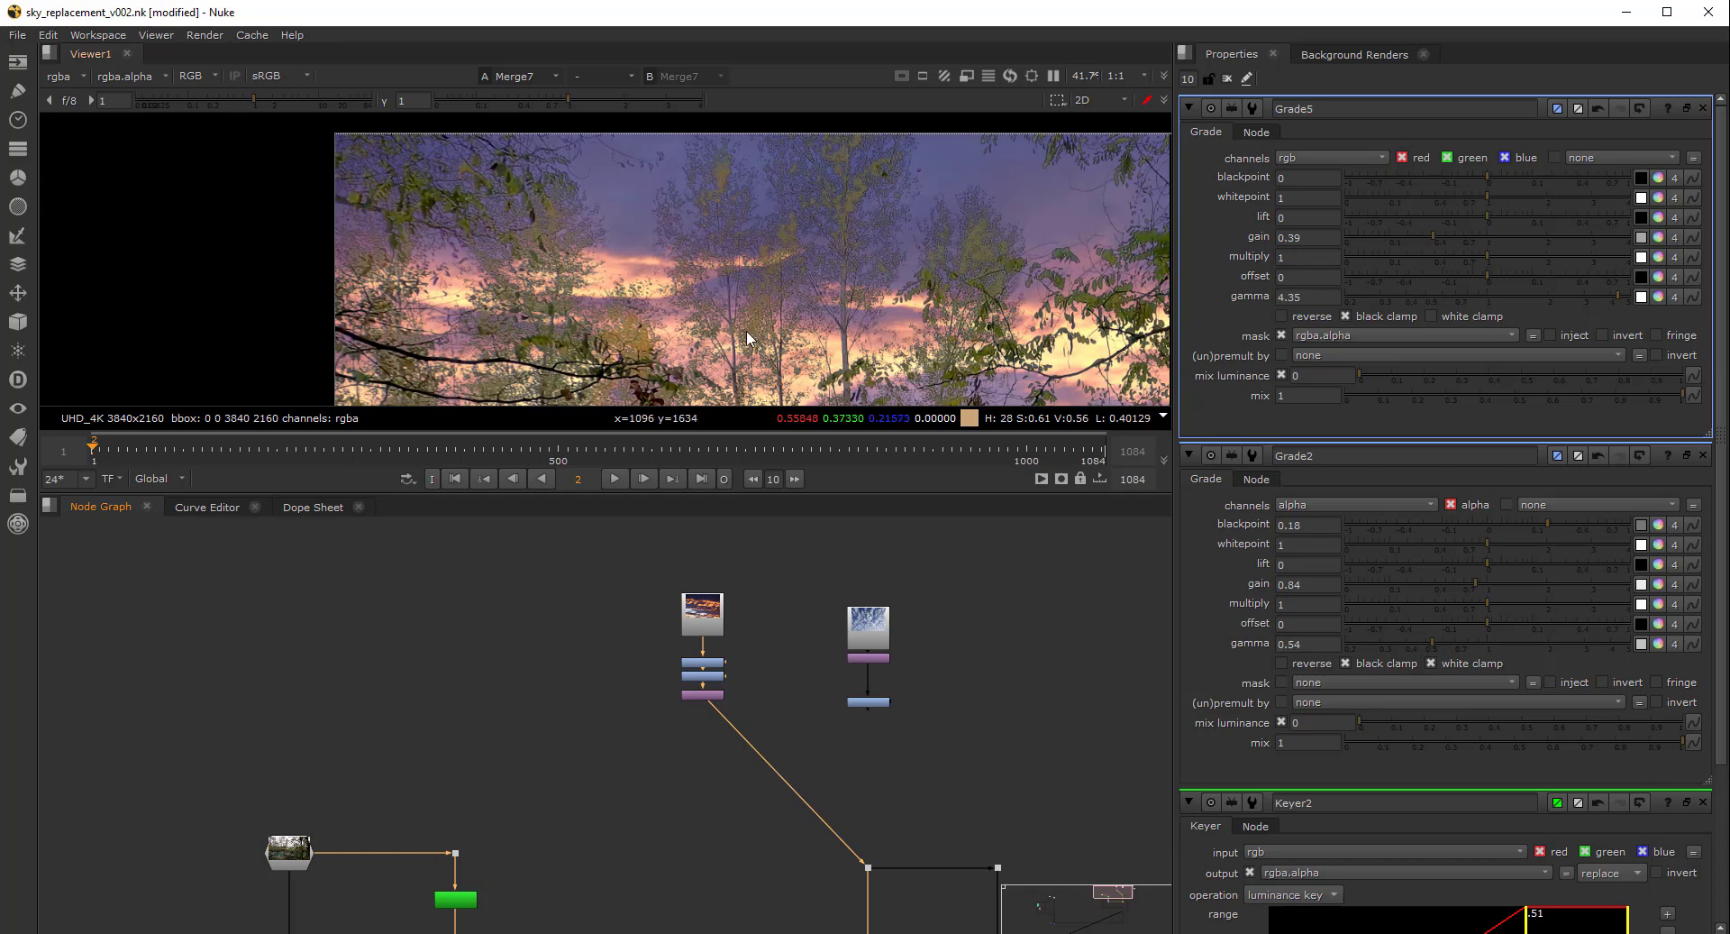
pyautogui.scroll(4, 718, 191)
pyautogui.scroll(2, 718, 185)
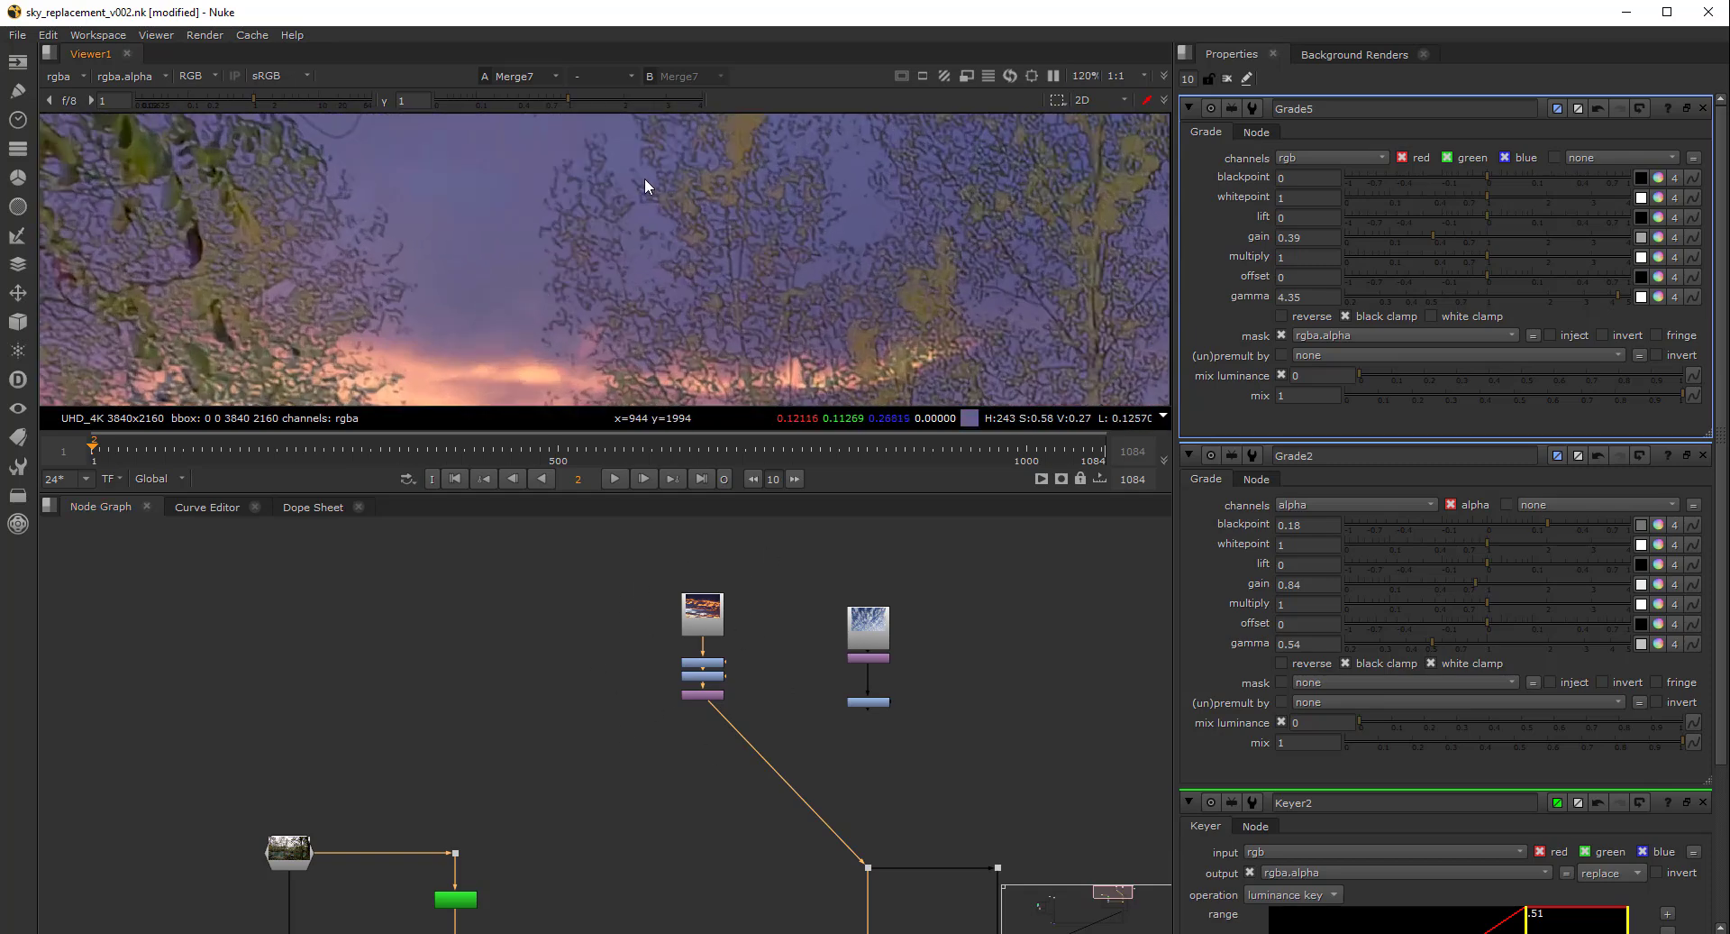
pyautogui.scroll(2, 685, 319)
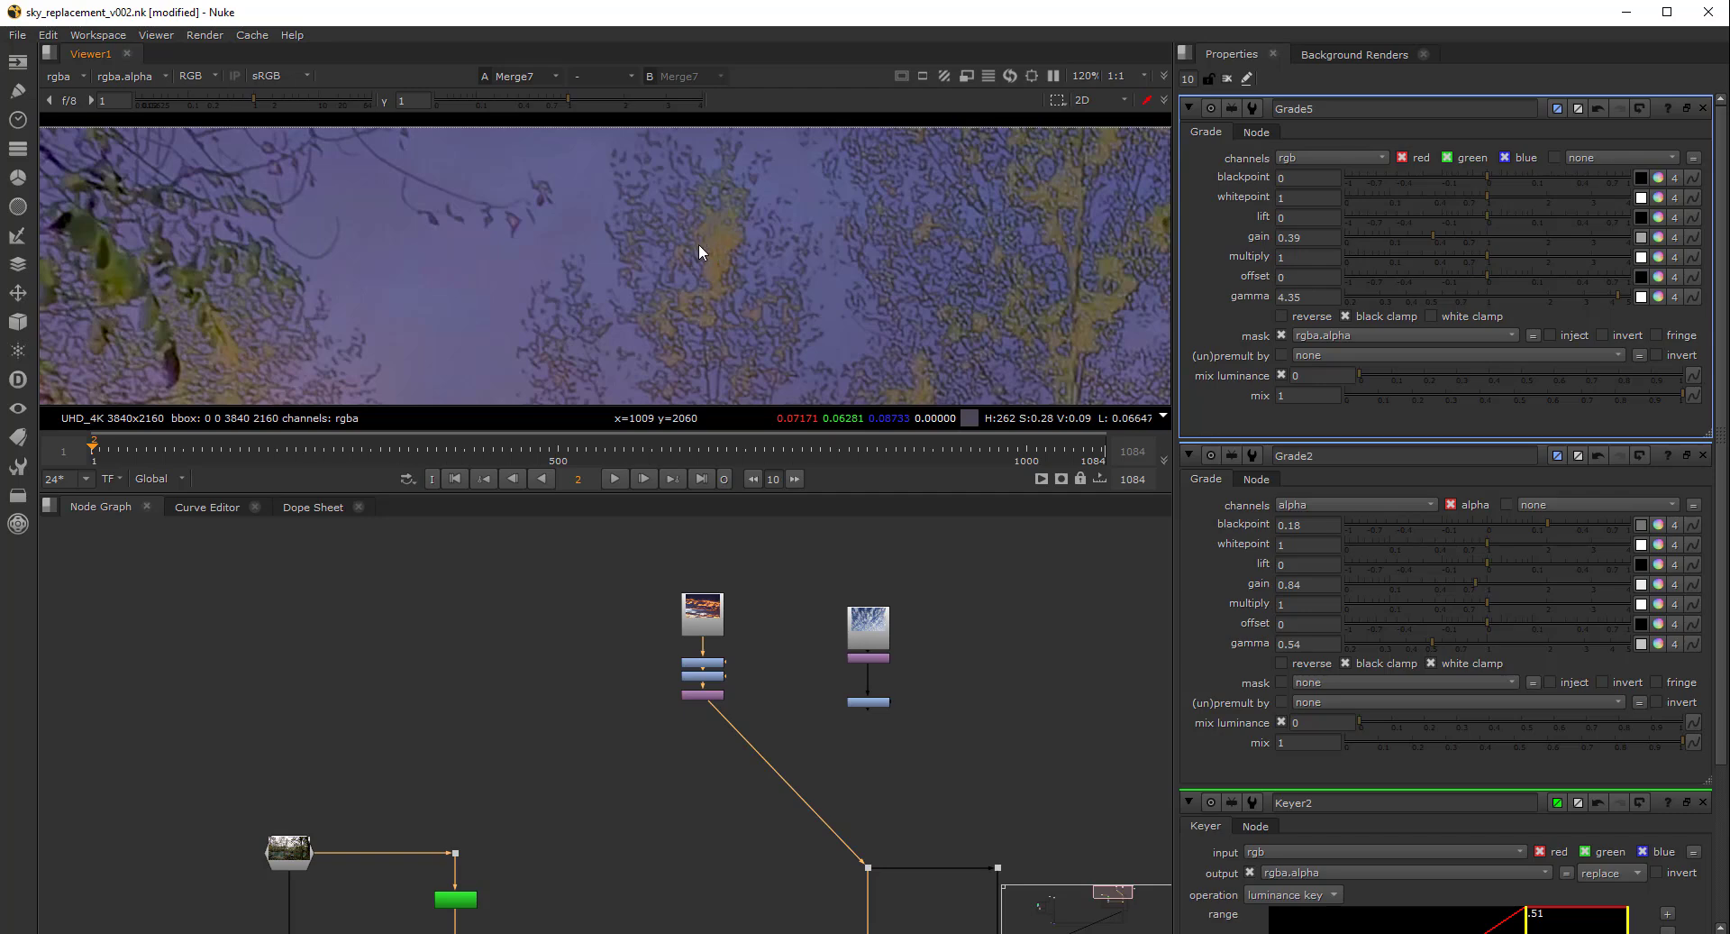
pyautogui.scroll(-12, 698, 240)
pyautogui.scroll(-5, 656, 540)
pyautogui.moveTo(527, 803); pyautogui.dragTo(694, 661, button='middle')
pyautogui.scroll(-3, 550, 753)
pyautogui.moveTo(532, 749); pyautogui.dragTo(651, 731, button='middle')
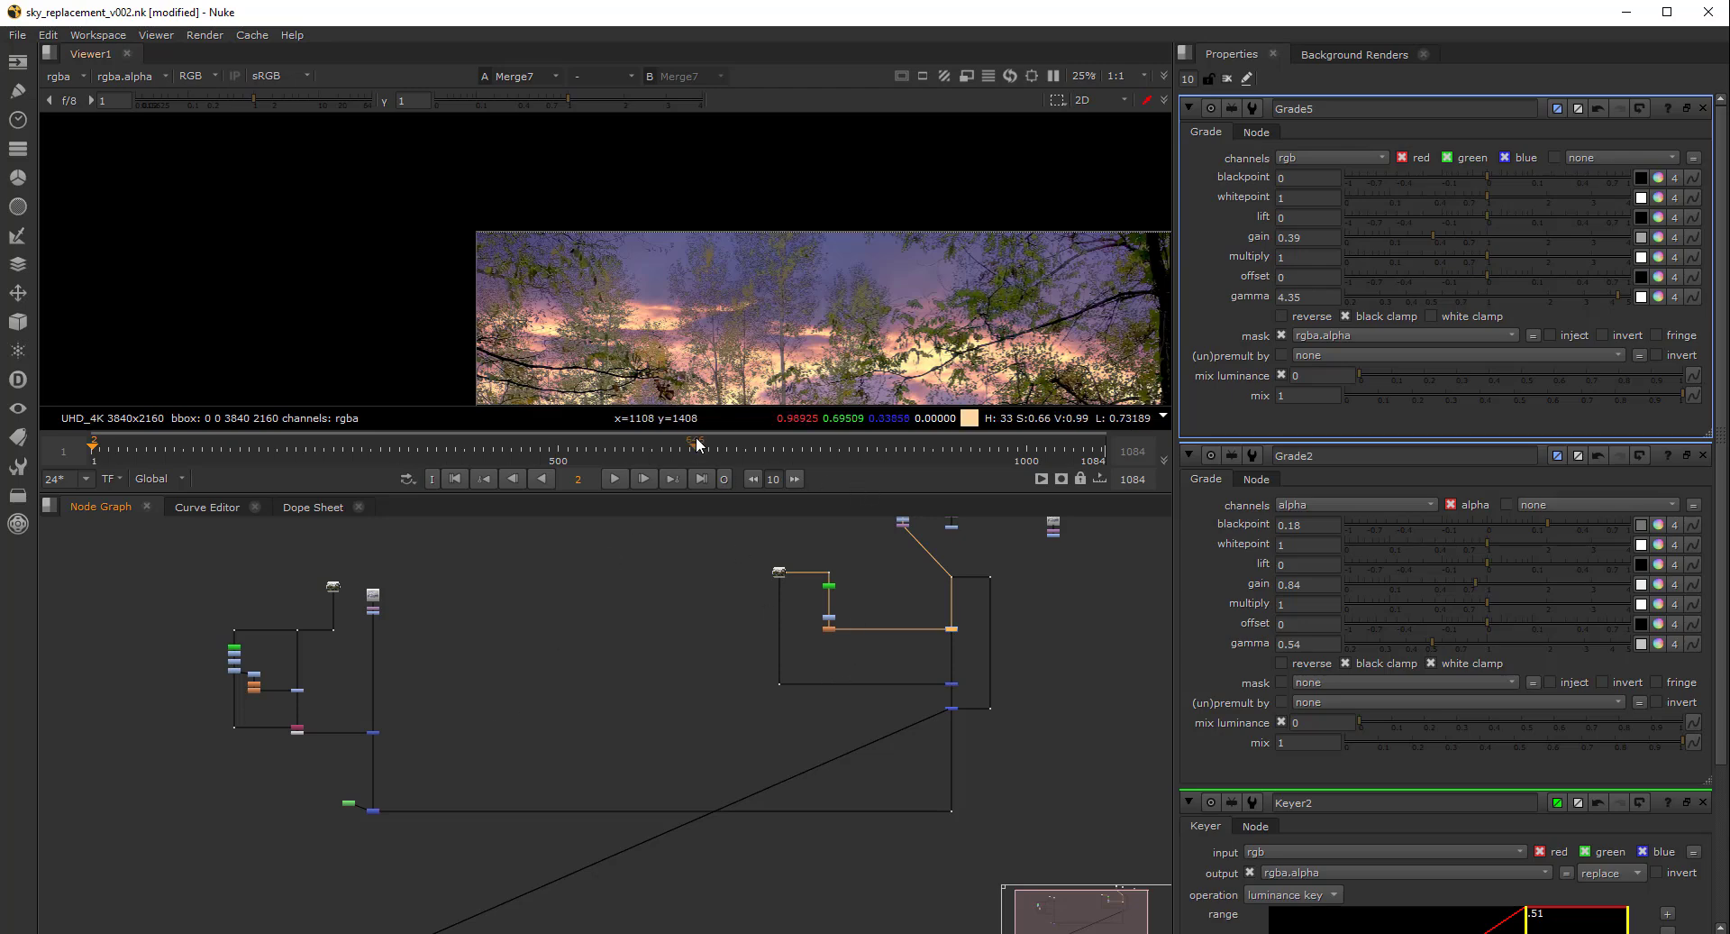
pyautogui.scroll(-1, 799, 203)
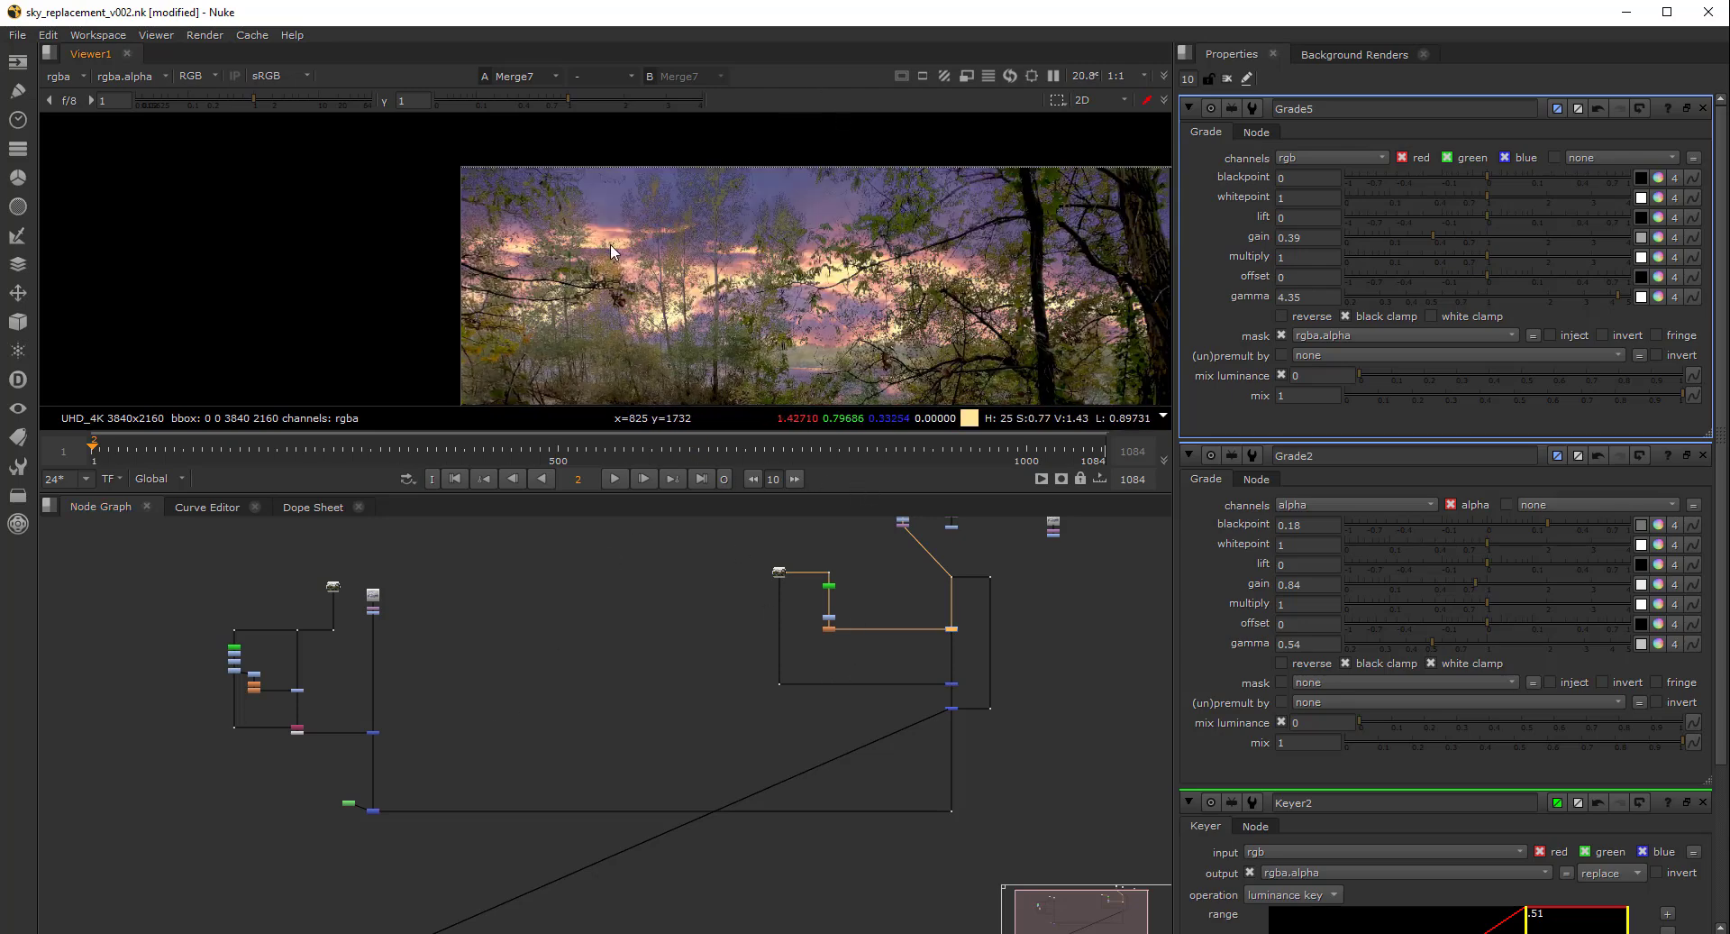
pyautogui.moveTo(967, 558); pyautogui.dragTo(857, 627, button='middle')
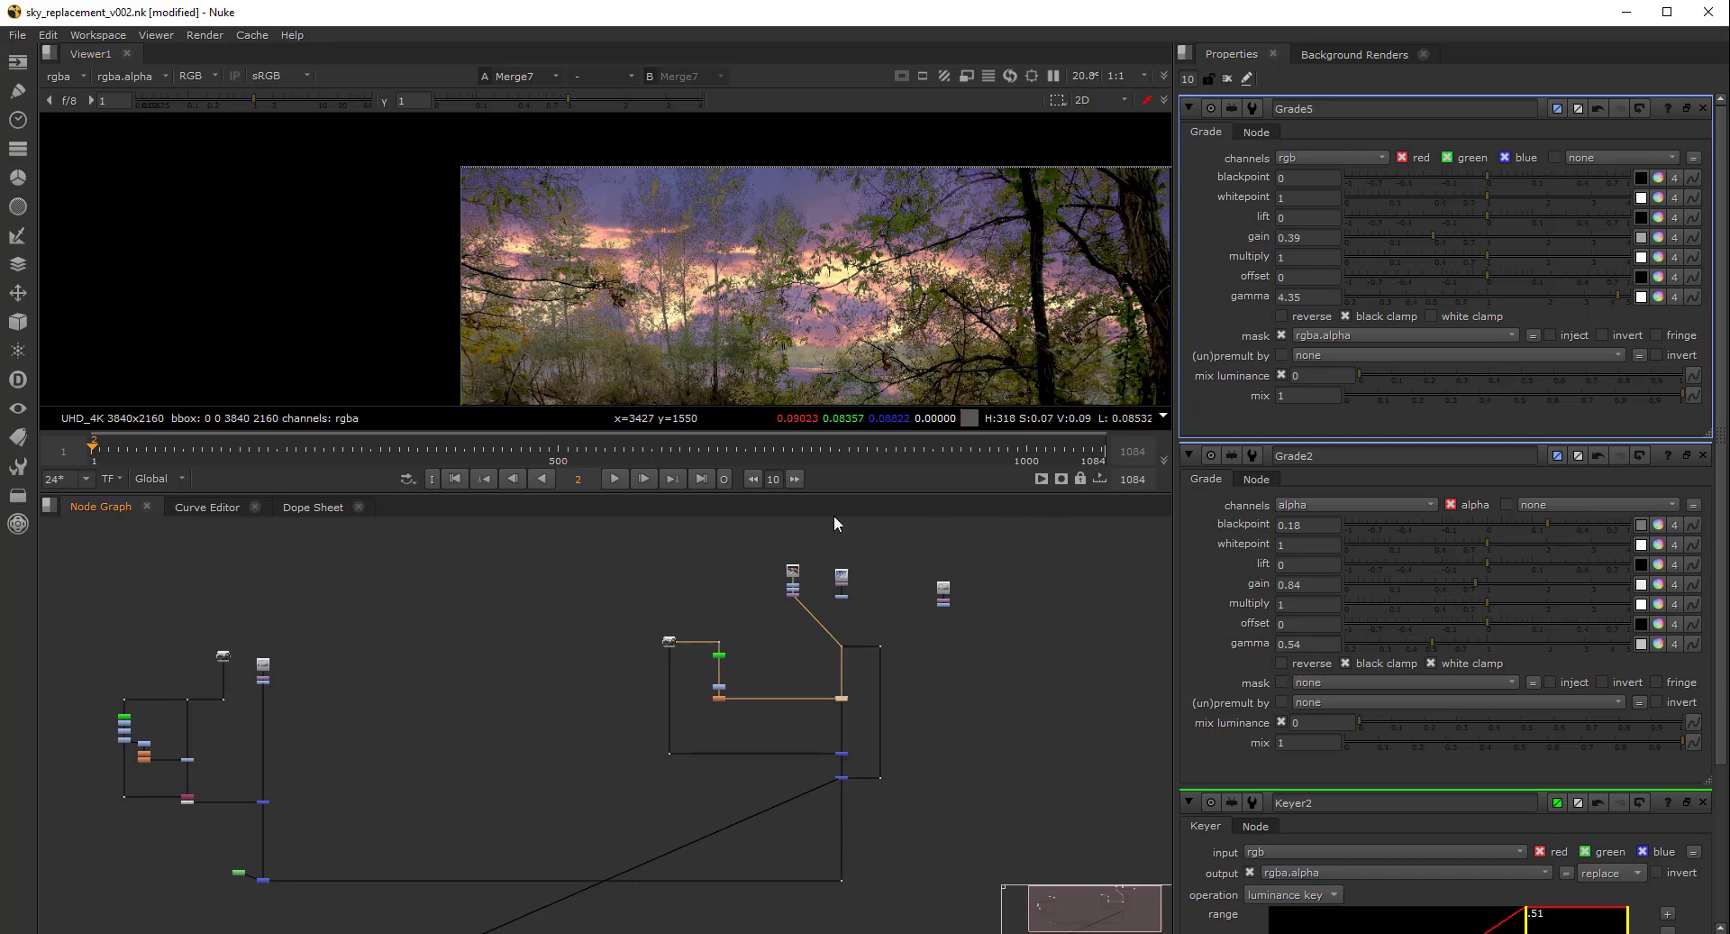